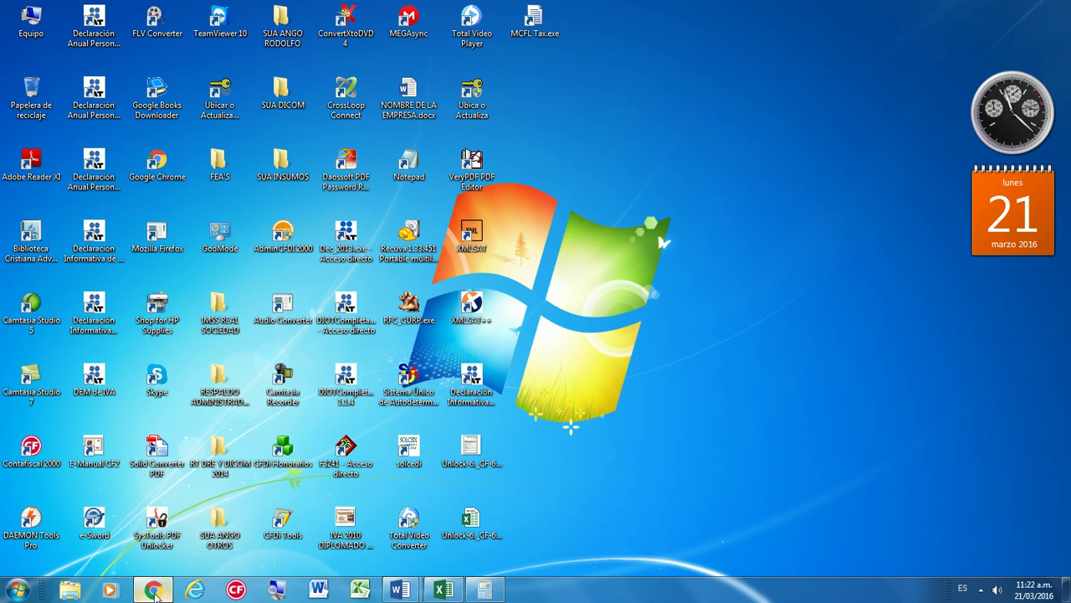
# Bring the YouTube video page up briefly, then minimize the browser
pyautogui.click(154, 592)
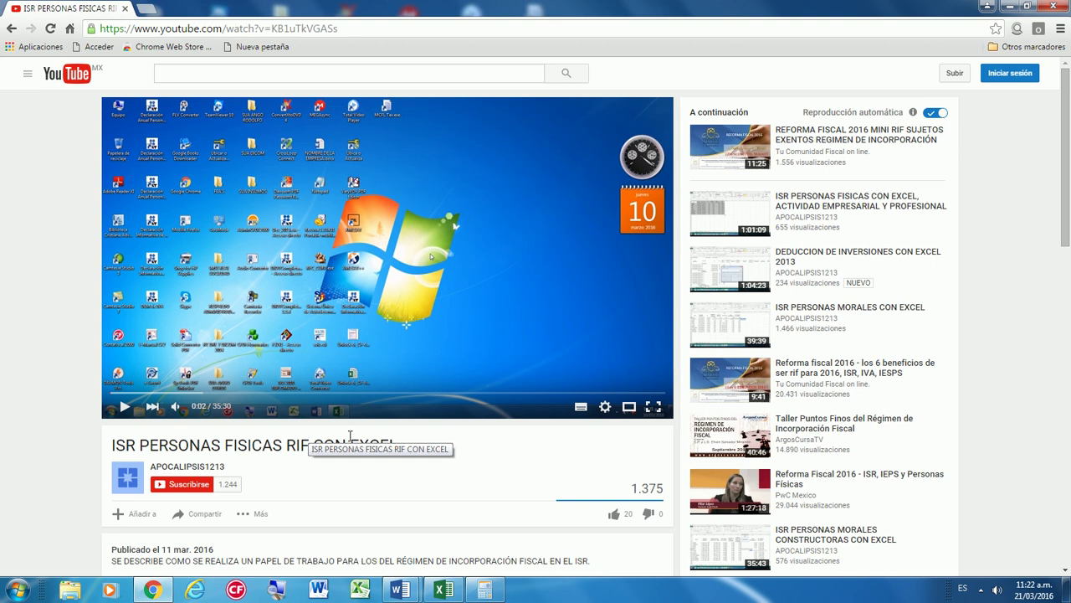
pyautogui.moveTo(173, 467)
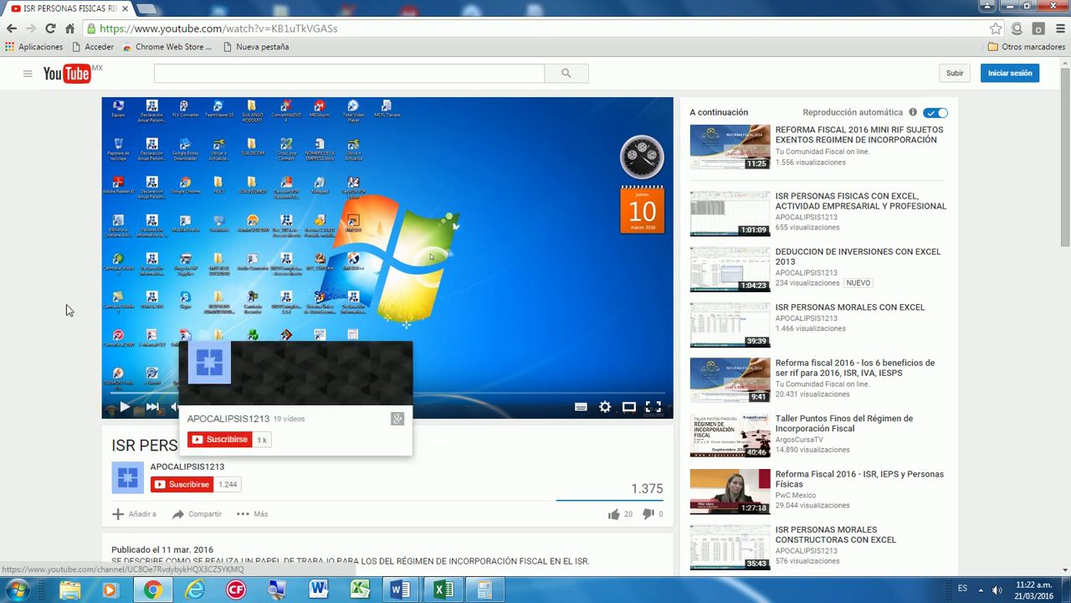
pyautogui.click(151, 590)
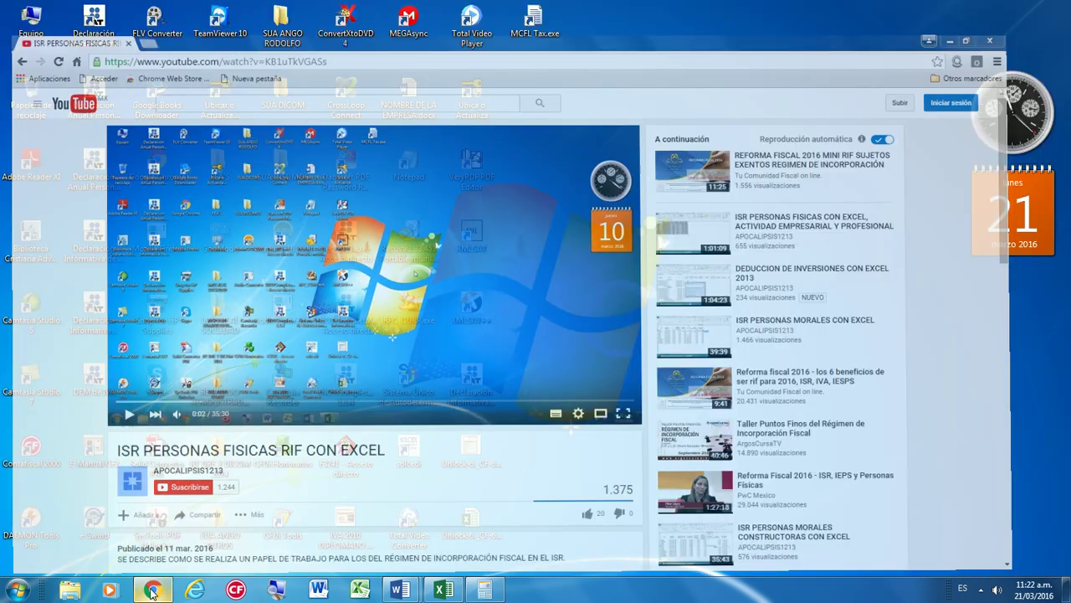
# Restore the Rif Tutorial 2016 workbook and look over its Calculo Iespys, Calculo Iva and Ingresos sheets
pyautogui.click(443, 590)
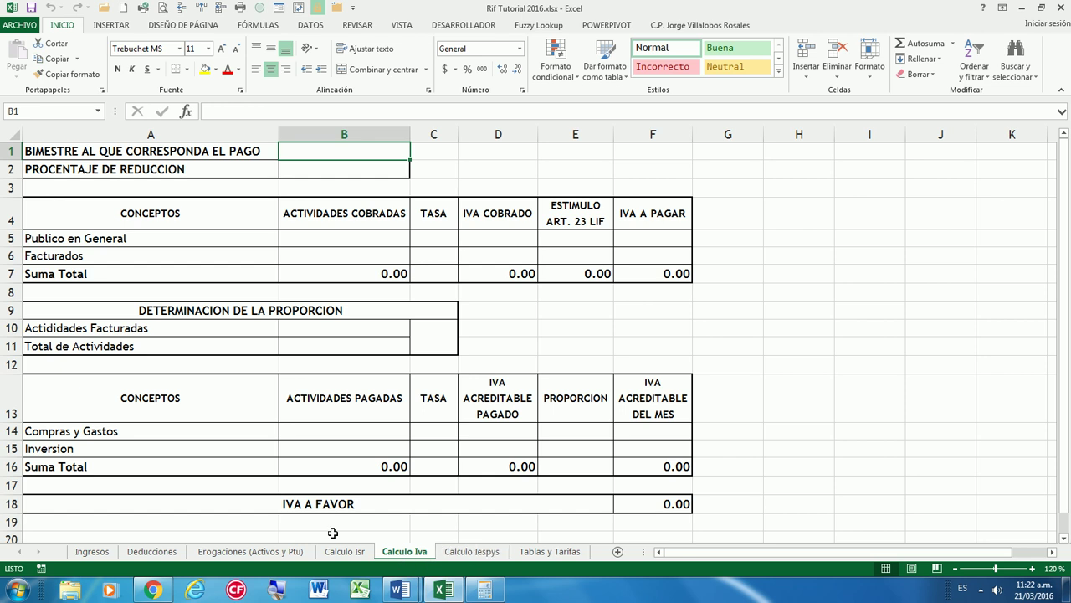
pyautogui.click(472, 552)
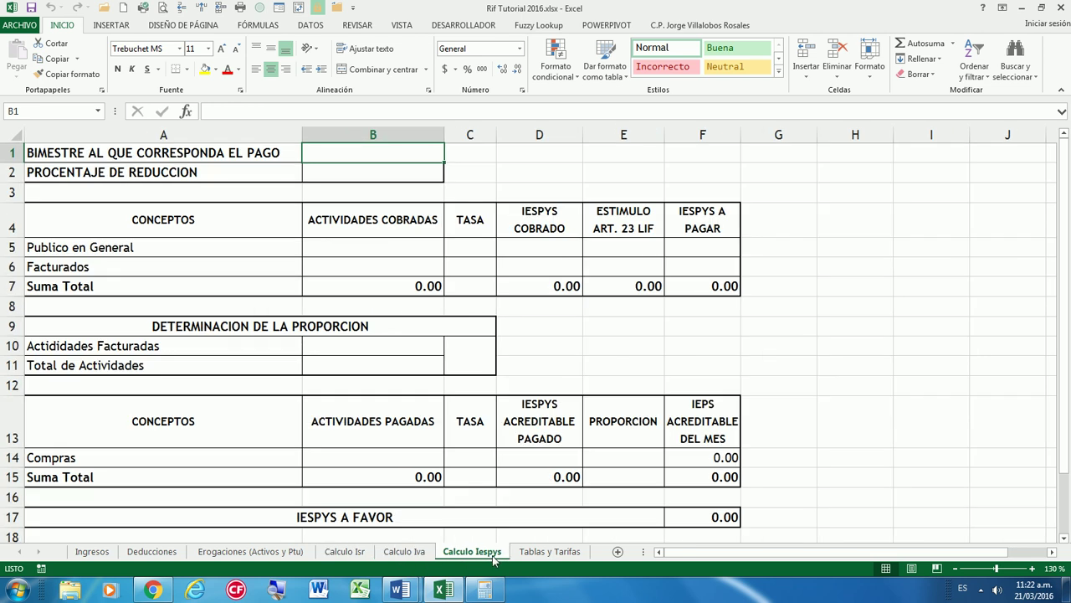
pyautogui.click(404, 552)
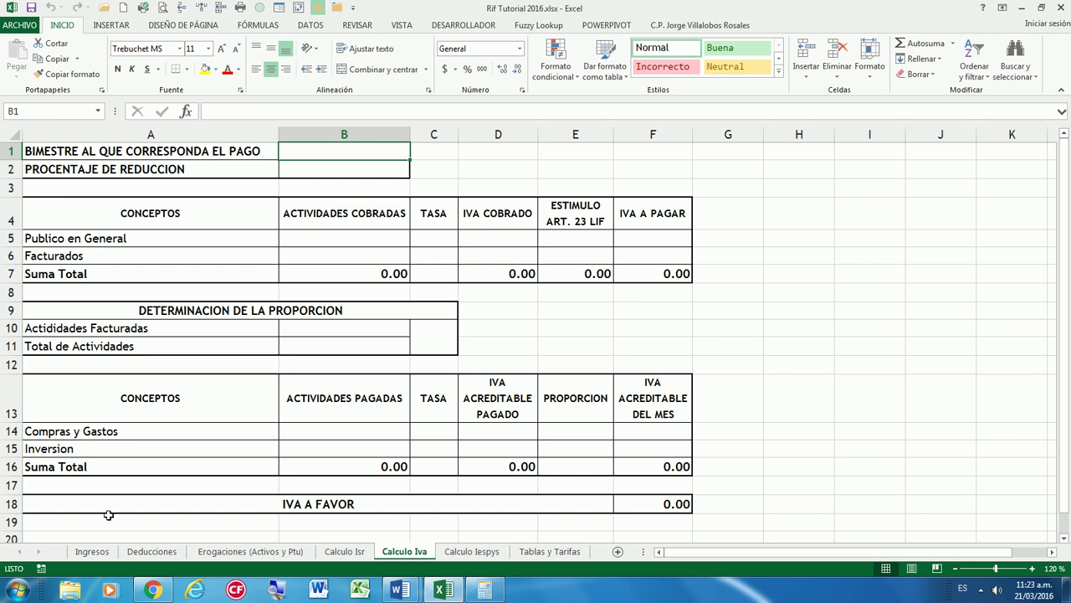
pyautogui.click(92, 552)
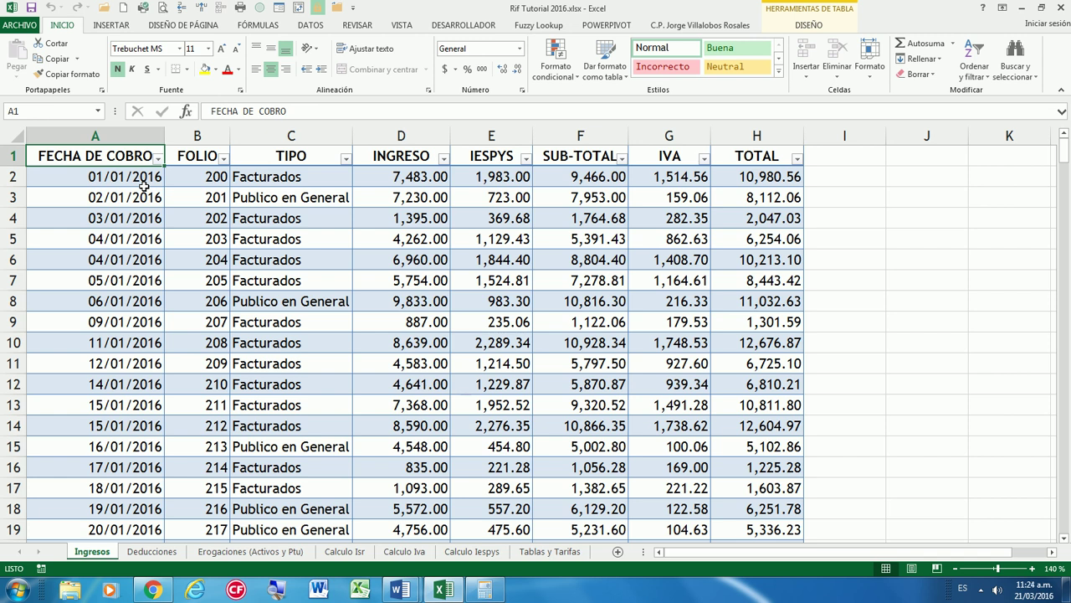
# Bring up the decretoLIF2016 Word document from the taskbar
pyautogui.click(409, 592)
pyautogui.click(474, 519)
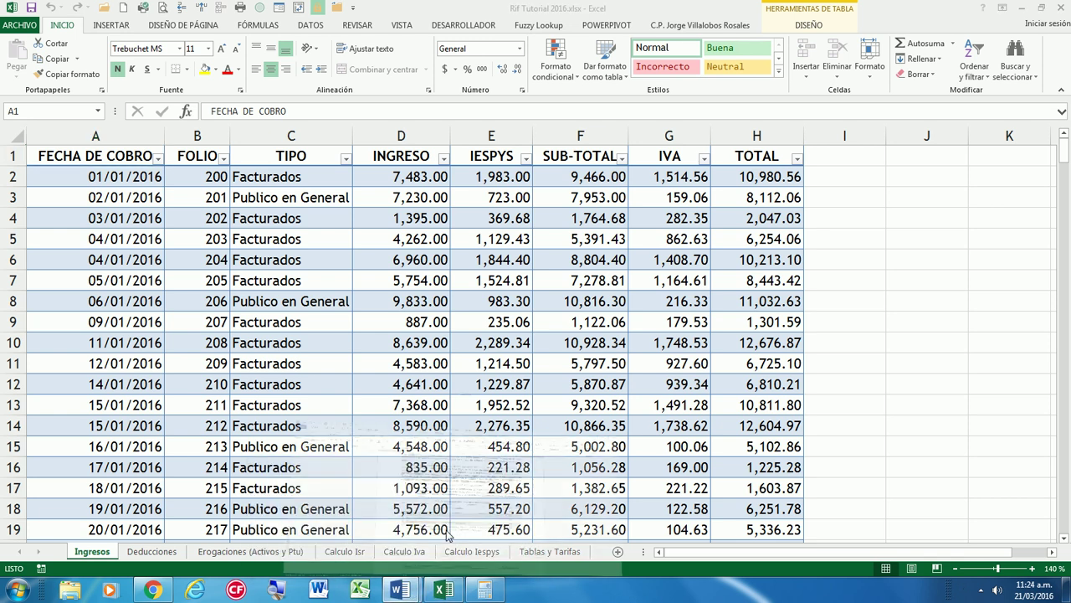
# Read the tax rates in LIEPS.doc, then minimize both Word documents
pyautogui.click(351, 541)
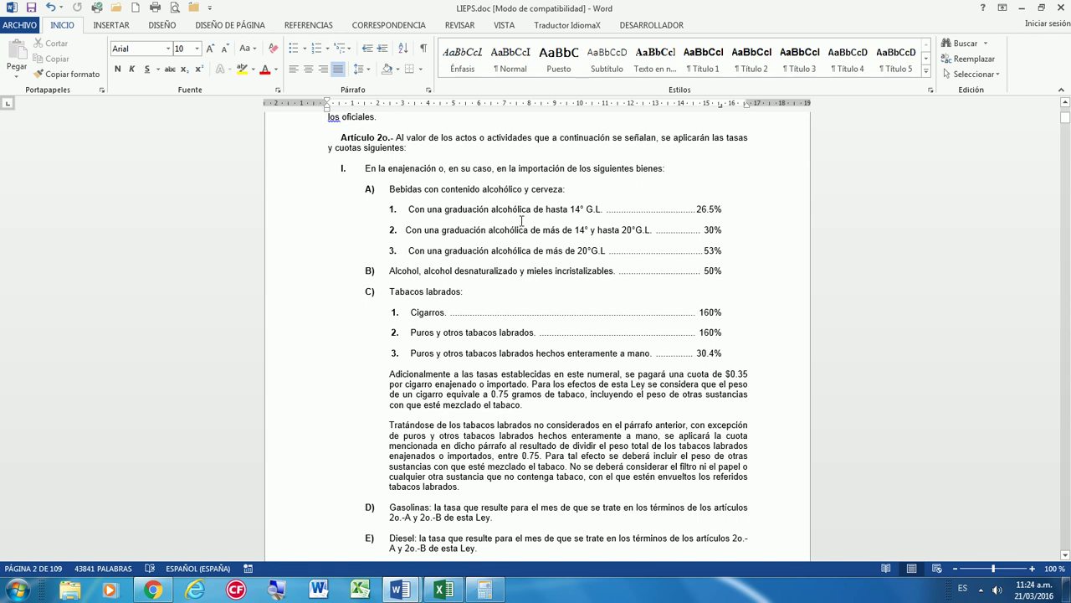
pyautogui.click(1022, 7)
pyautogui.click(1022, 8)
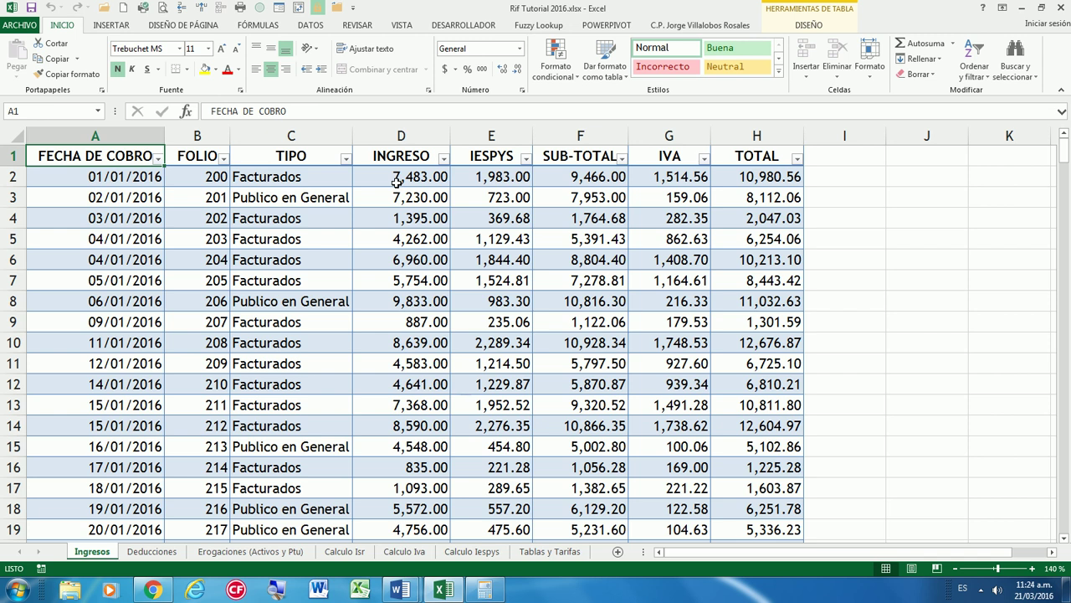
pyautogui.moveTo(81, 174); pyautogui.dragTo(761, 177)
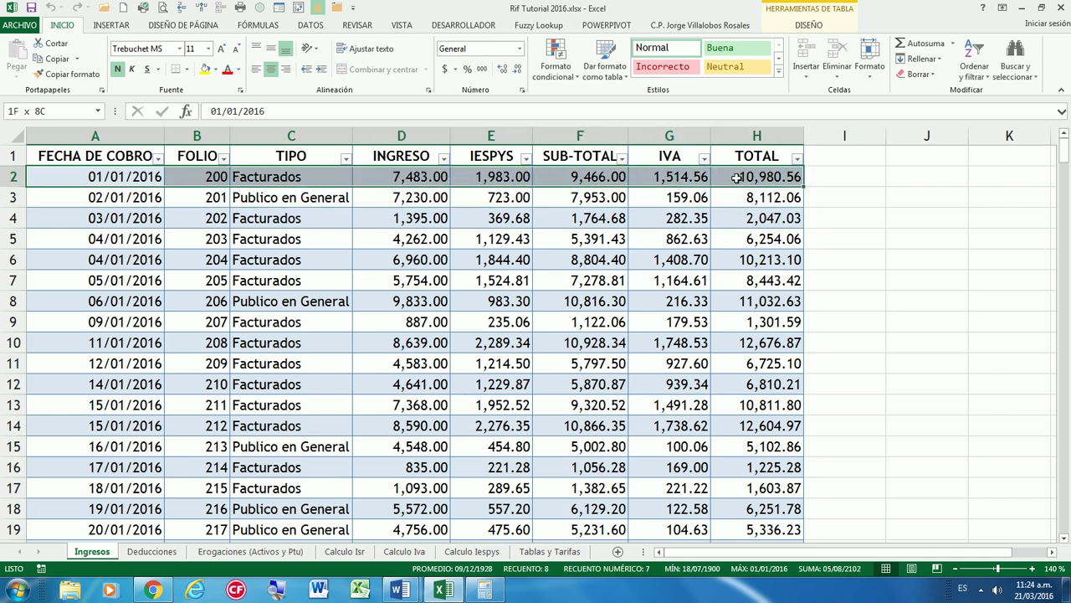
pyautogui.click(405, 179)
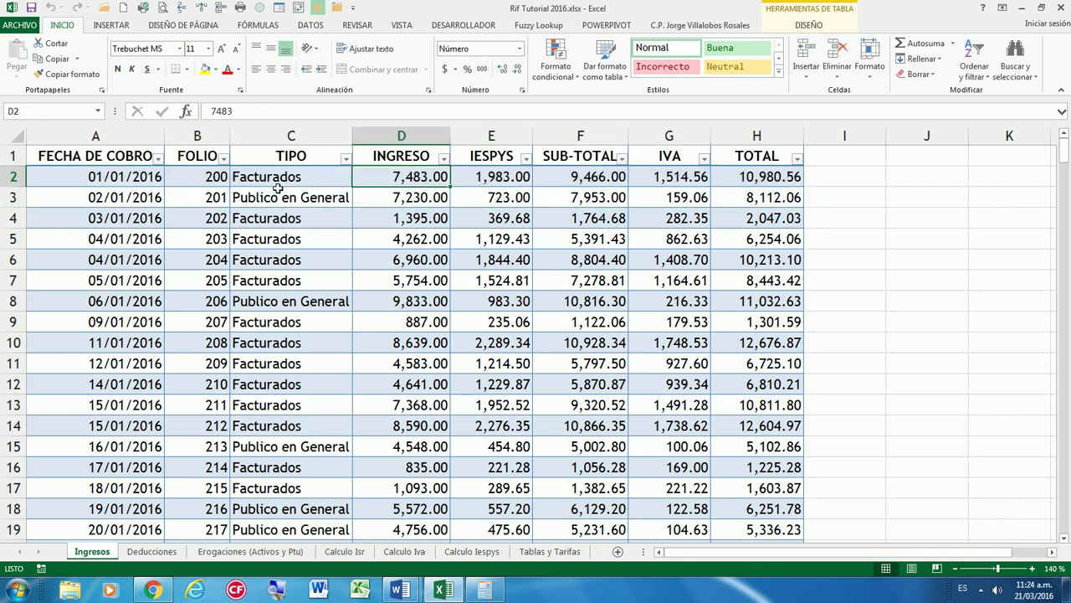
pyautogui.moveTo(117, 174); pyautogui.dragTo(757, 176)
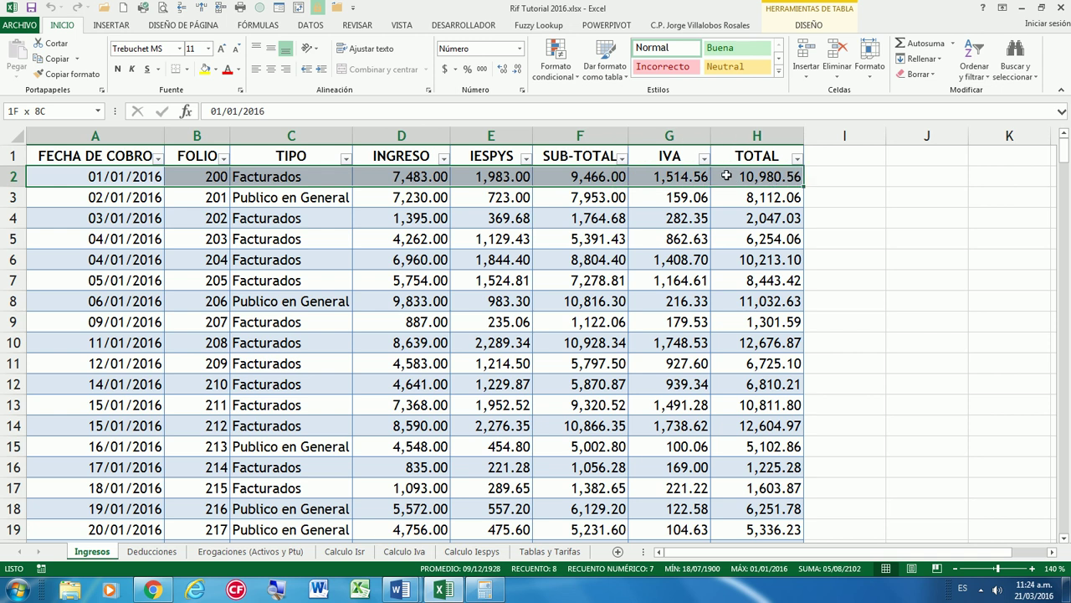
pyautogui.click(422, 175)
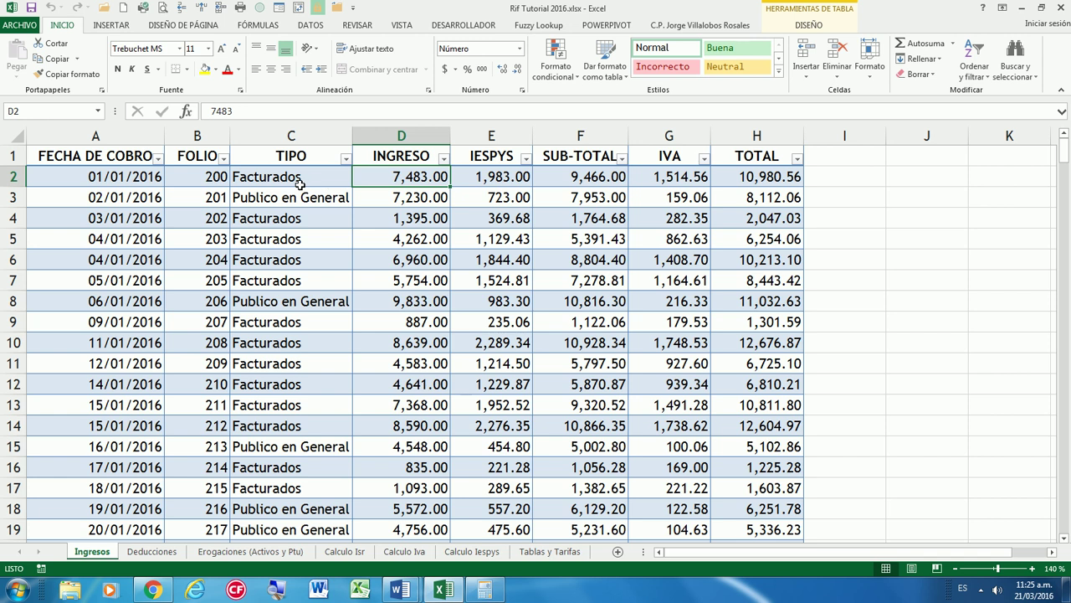
# Compute 7483 × 0.265 in Calculator, getting 1,982.995, then minimize it
pyautogui.click(486, 590)
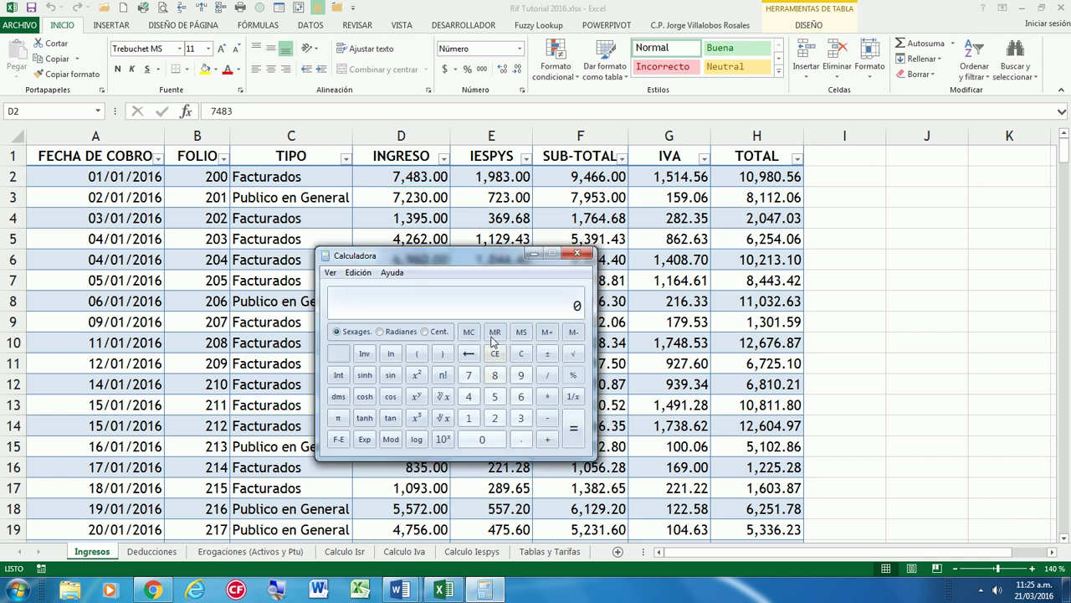
pyautogui.moveTo(456, 249); pyautogui.dragTo(364, 205)
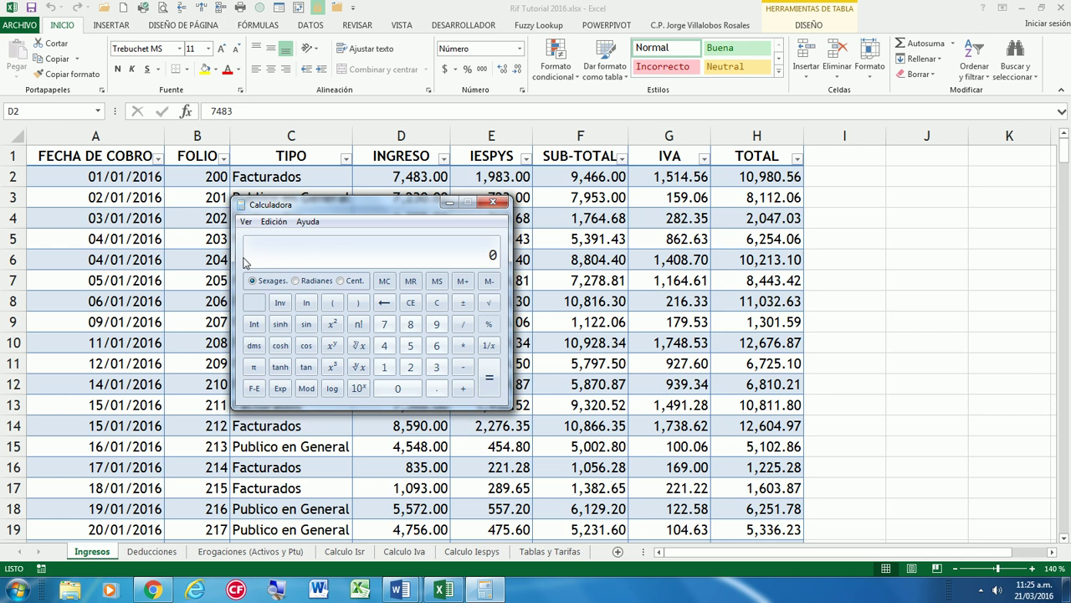
pyautogui.write('74')
pyautogui.write('83 ')
pyautogui.write('* 0.')
pyautogui.write('2')
pyautogui.write('65')
pyautogui.press('Return')
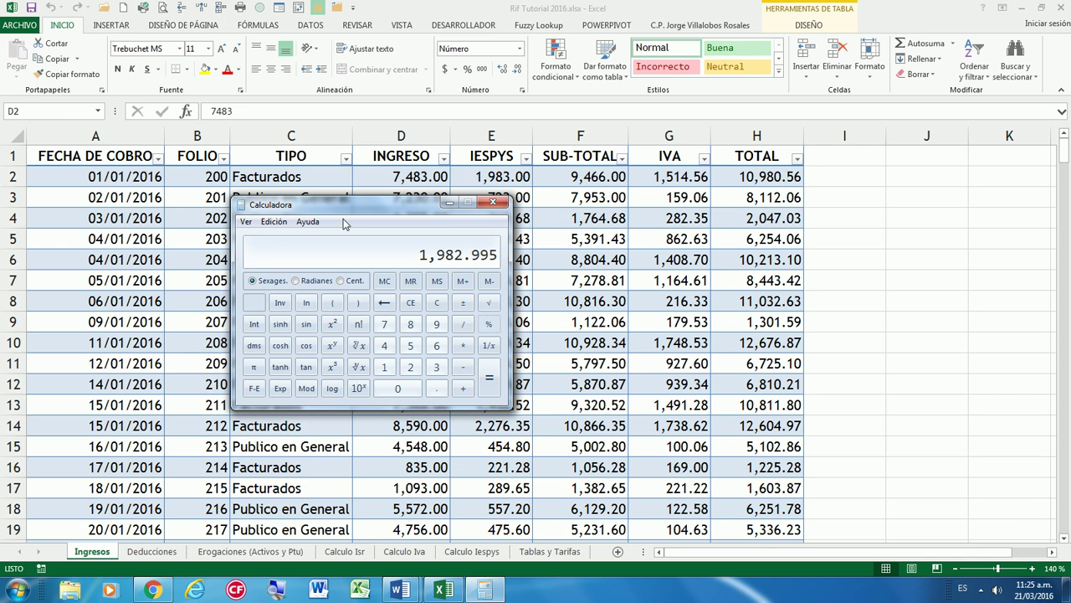
pyautogui.moveTo(374, 210); pyautogui.dragTo(574, 224)
pyautogui.click(645, 226)
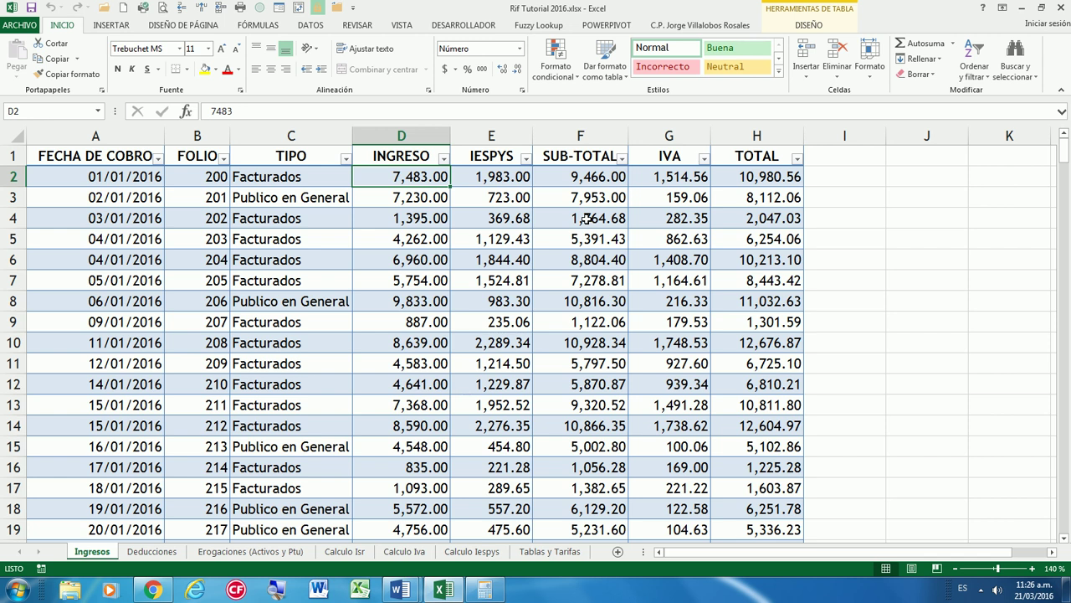
# Review folio 200's amounts and compute 9466 × 0.16 in Calculator to match the 1,514.56 IVA
pyautogui.click(646, 176)
pyautogui.click(435, 176)
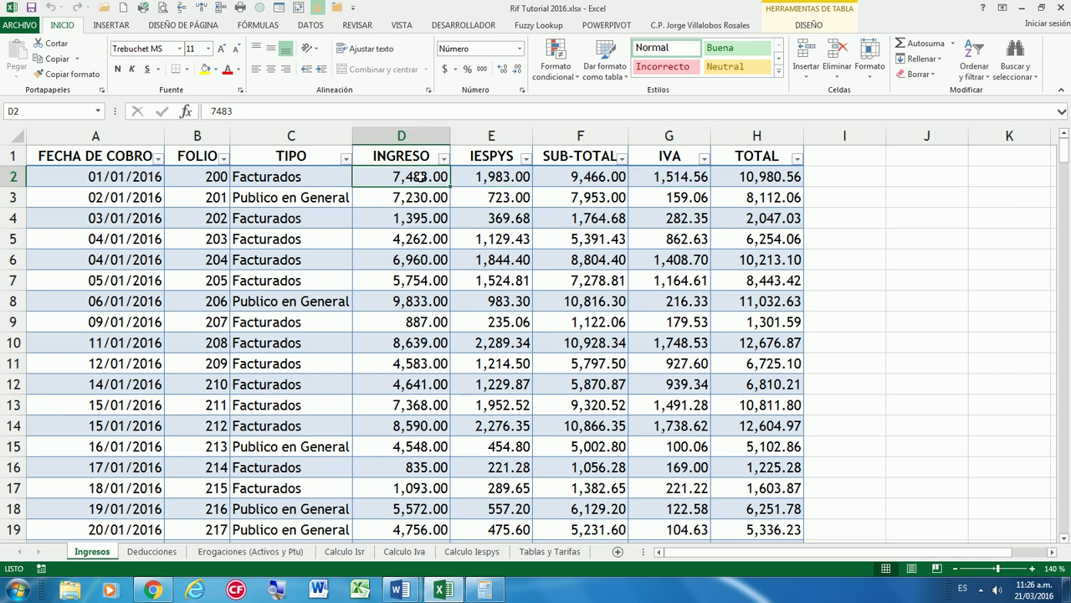
pyautogui.click(483, 179)
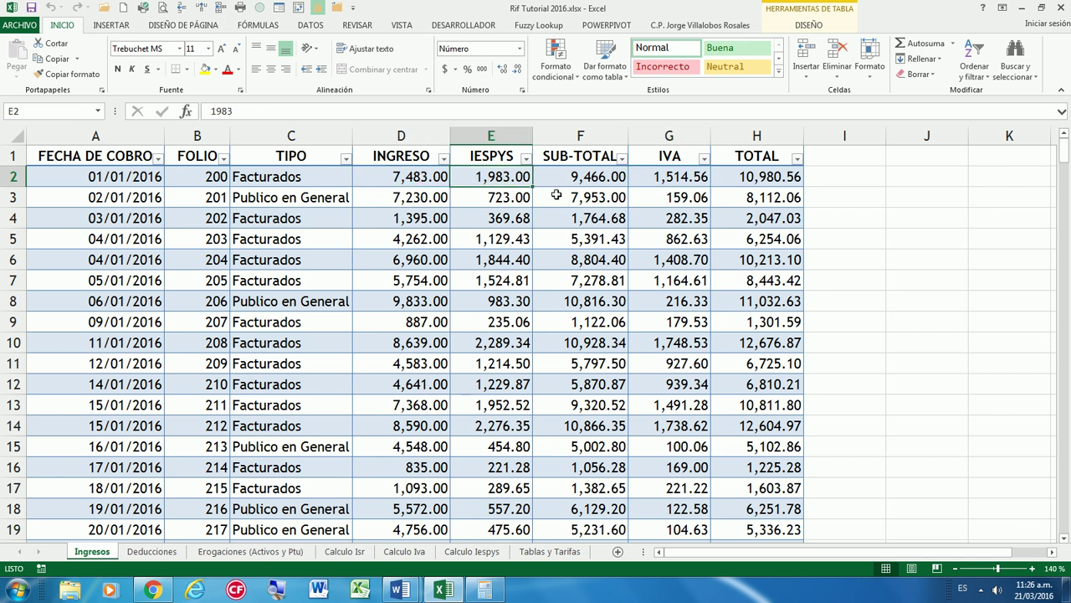
pyautogui.click(574, 178)
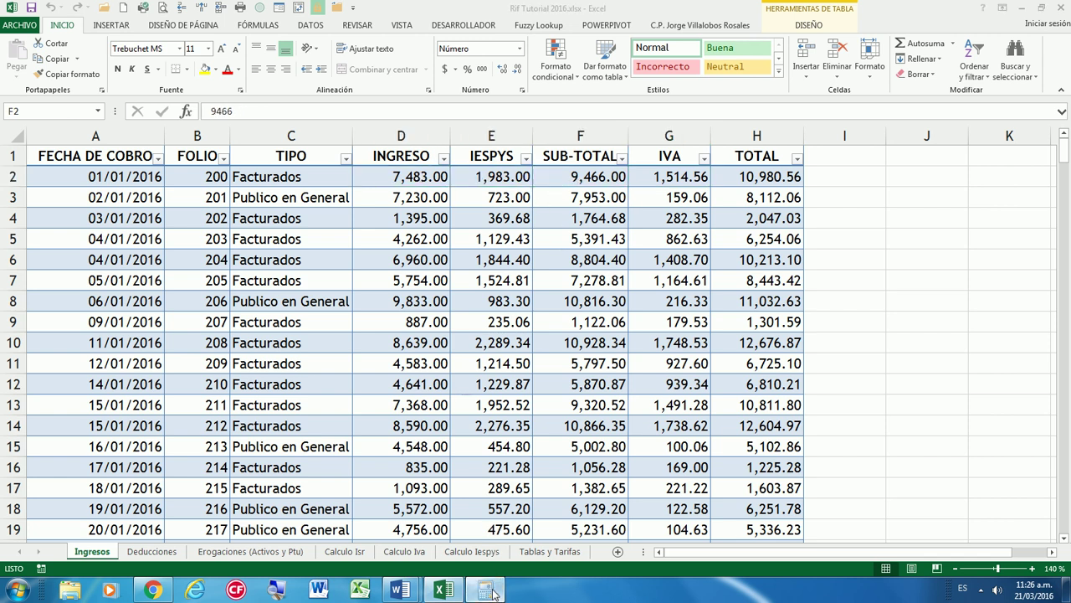
pyautogui.click(485, 589)
pyautogui.press('Escape')
pyautogui.write('9466*0.16')
pyautogui.press('Return')
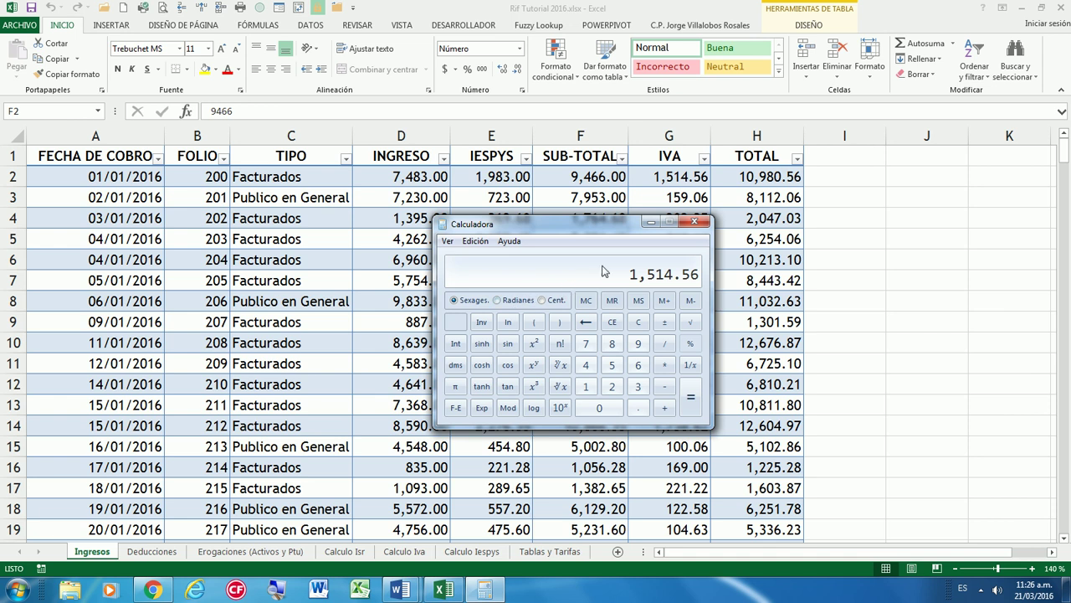
pyautogui.click(651, 222)
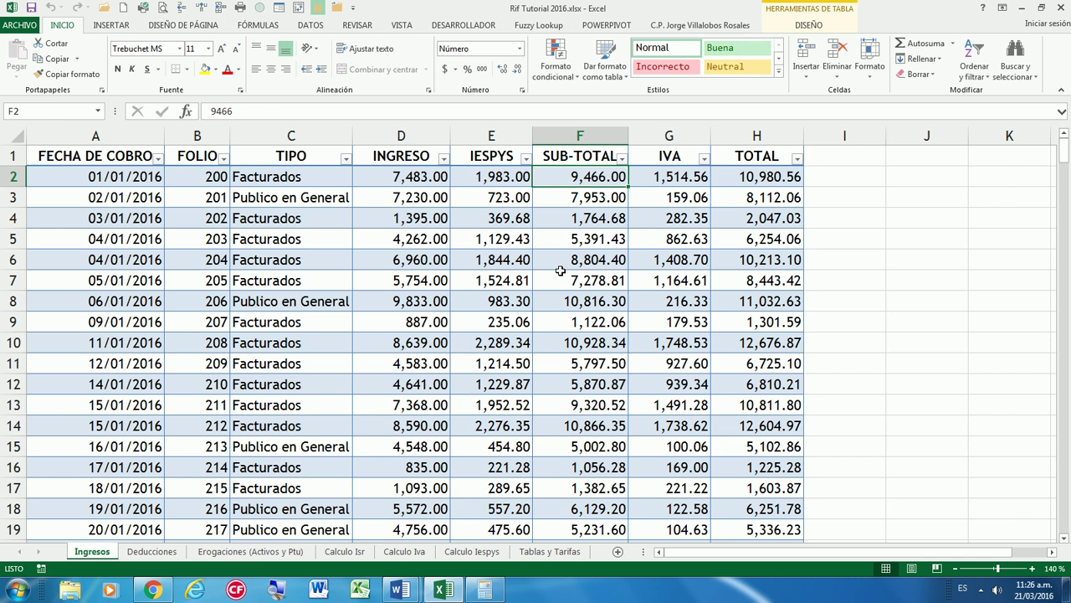
# Step through row 3 from the Publico en General type to the 723.00 IESPYS value
pyautogui.press('Left')
pyautogui.press('Down')
pyautogui.press('Left')
pyautogui.press('Left')
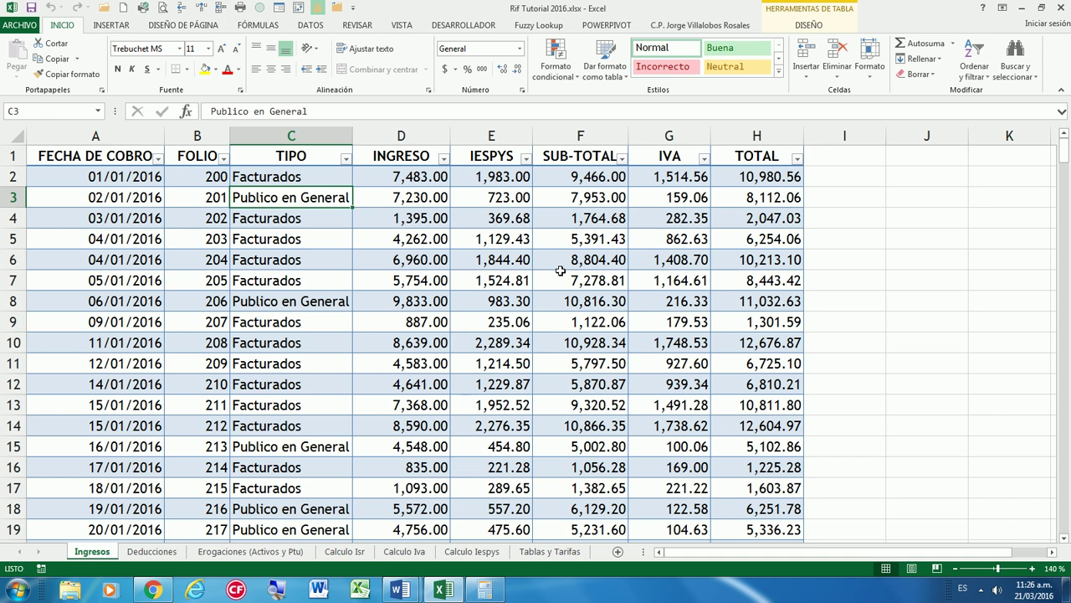
pyautogui.press('Right')
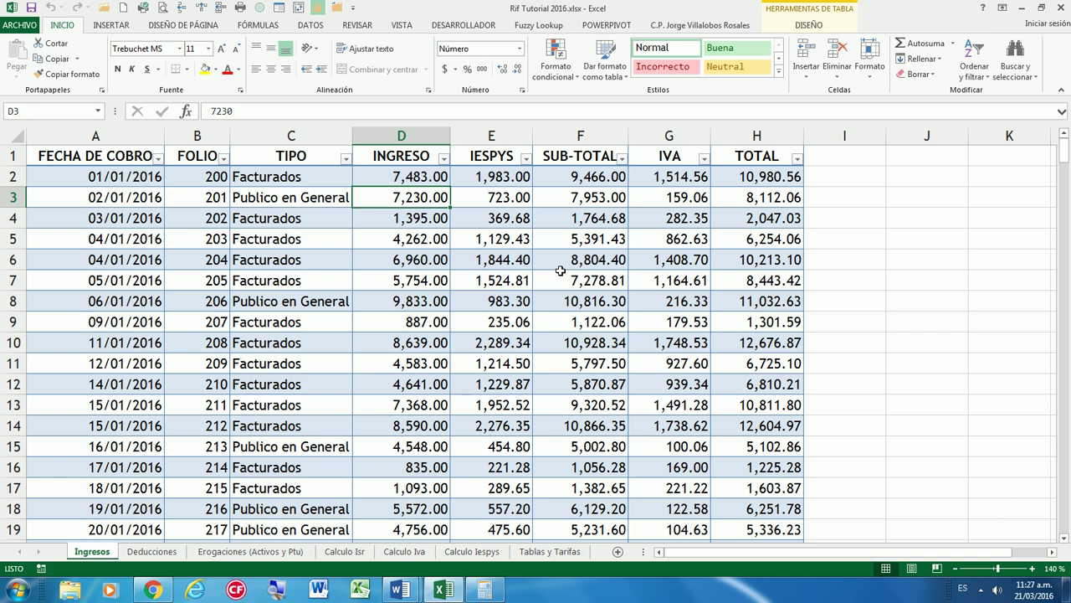
pyautogui.press('Left')
pyautogui.press('Left')
pyautogui.press('Right')
pyautogui.press('Left')
pyautogui.press('Left')
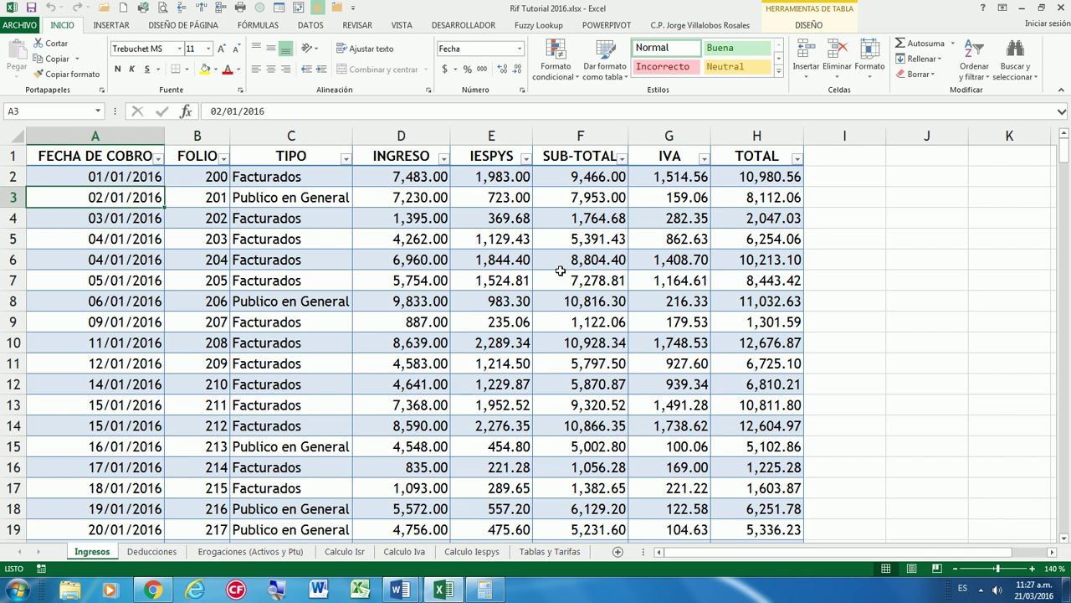
pyautogui.press('Right')
pyautogui.press('Right')
pyautogui.press('Right')
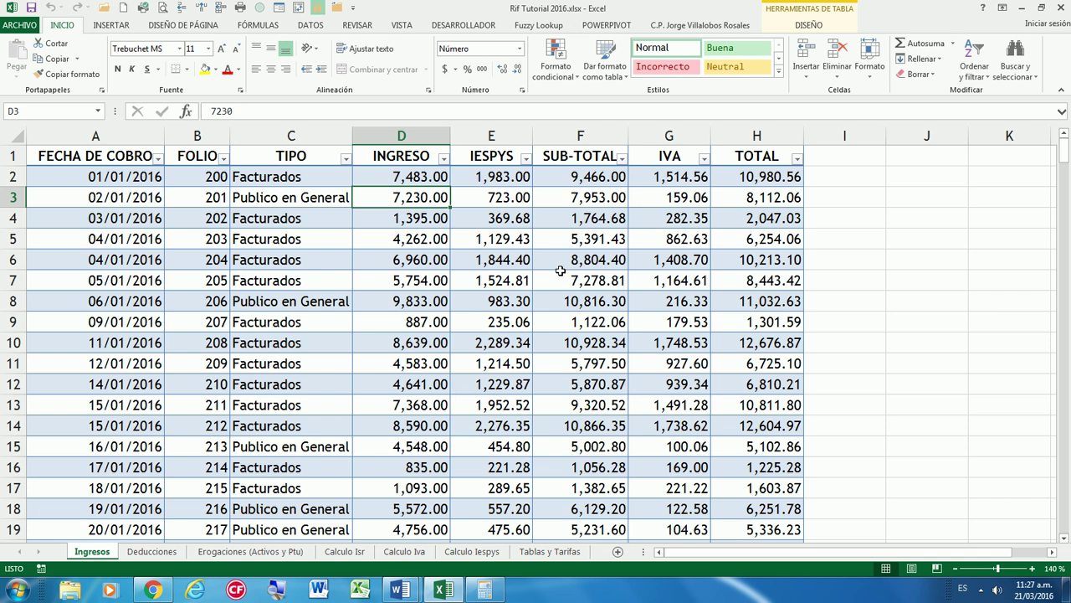
pyautogui.press('Right')
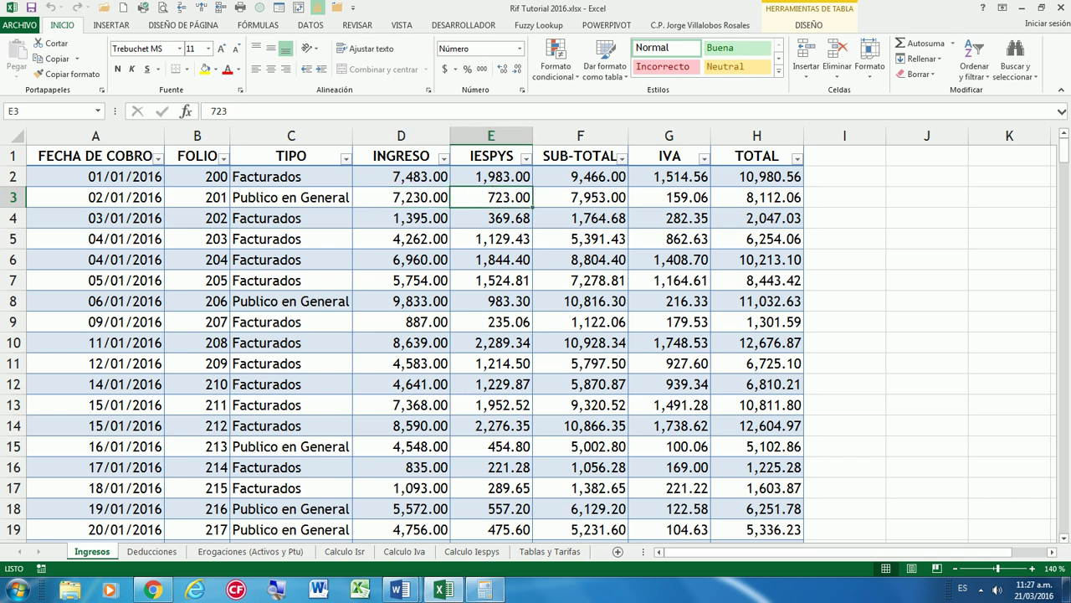
# Compute 7230 × 0.265 in Calculator, giving 1,915.95, then clear and minimize it
pyautogui.click(487, 593)
pyautogui.press('Escape')
pyautogui.write('7230 * 0.265')
pyautogui.press('Return')
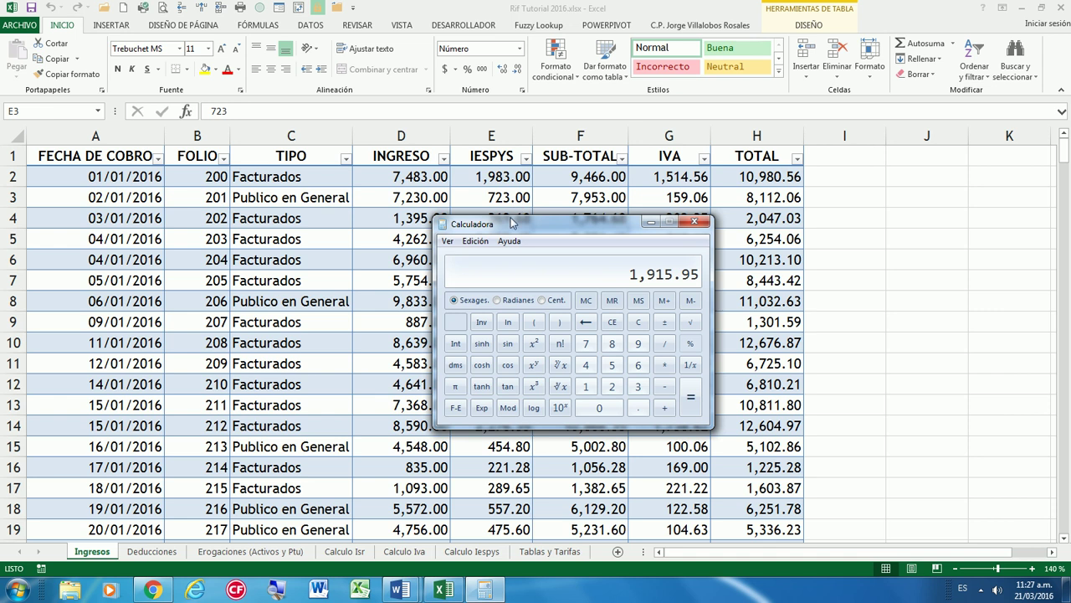
pyautogui.press('Escape')
pyautogui.click(652, 222)
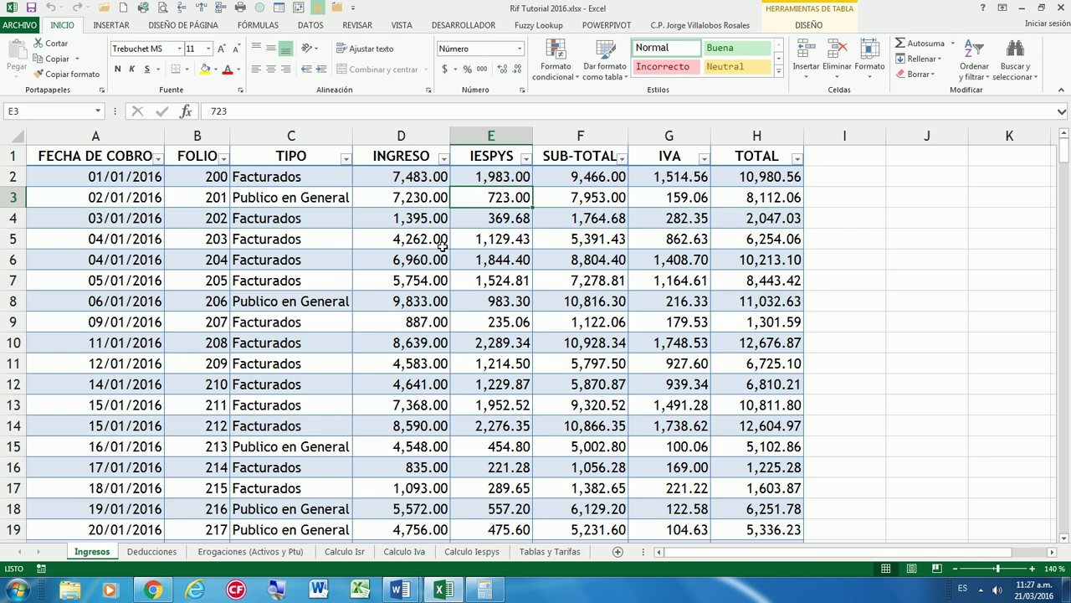
pyautogui.moveTo(416, 591)
pyautogui.click(461, 524)
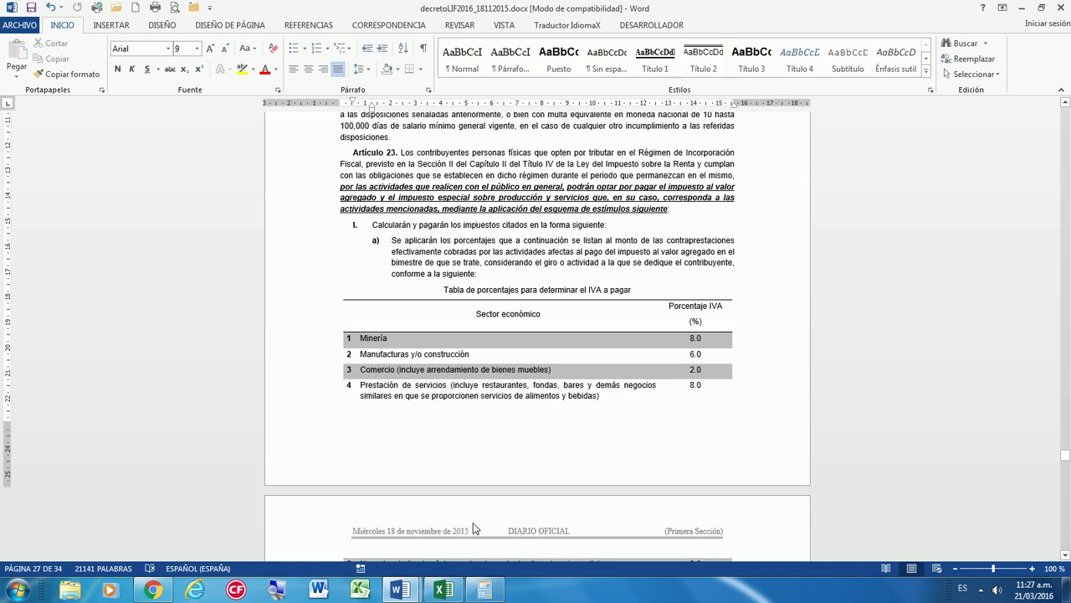
pyautogui.scroll(1, 473, 522)
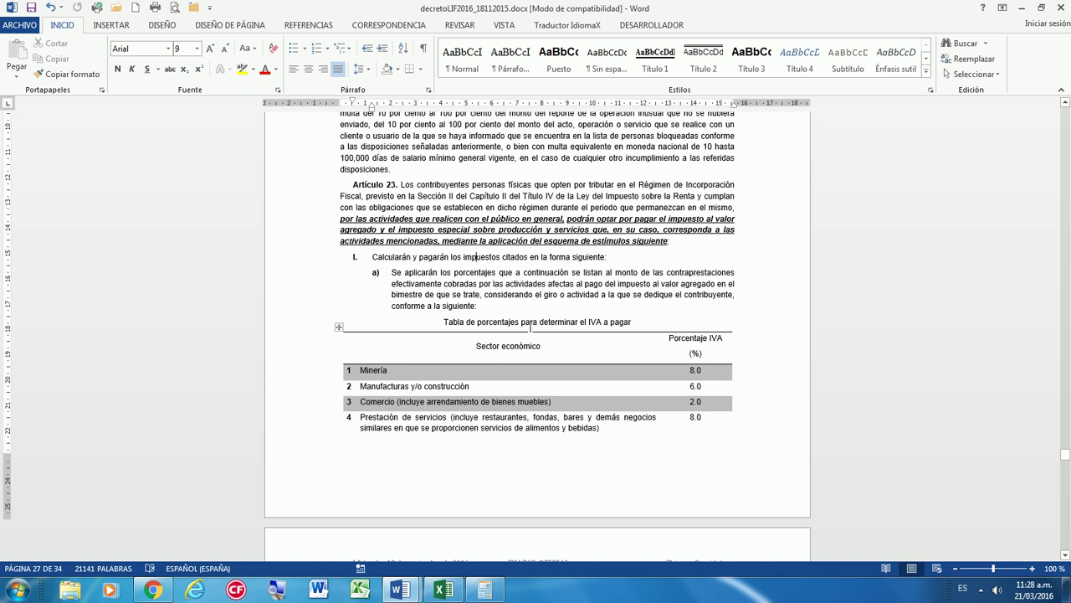
pyautogui.scroll(-1, 531, 327)
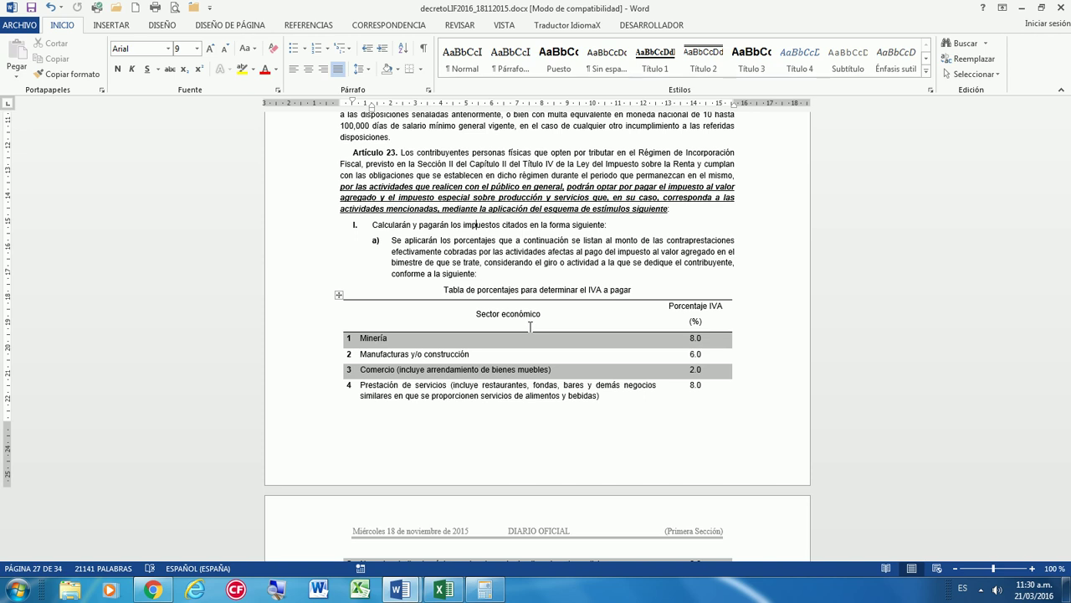
# Scroll past the IEPS rate table to the closing paragraphs of page 28
pyautogui.scroll(-3, 541, 351)
pyautogui.scroll(-3, 540, 351)
pyautogui.scroll(-3, 540, 352)
pyautogui.scroll(-3, 541, 352)
pyautogui.scroll(-2, 540, 352)
pyautogui.scroll(-2, 541, 352)
pyautogui.scroll(-2, 540, 351)
pyautogui.scroll(-4, 541, 352)
pyautogui.scroll(-1, 540, 351)
pyautogui.scroll(-1, 541, 351)
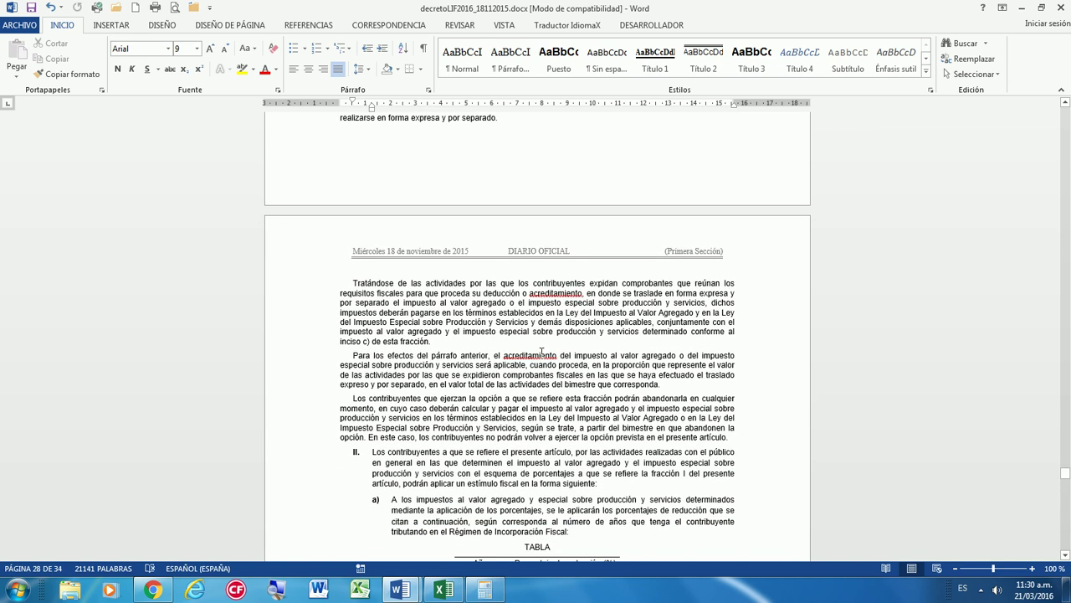
pyautogui.scroll(2, 542, 353)
pyautogui.scroll(2, 542, 353)
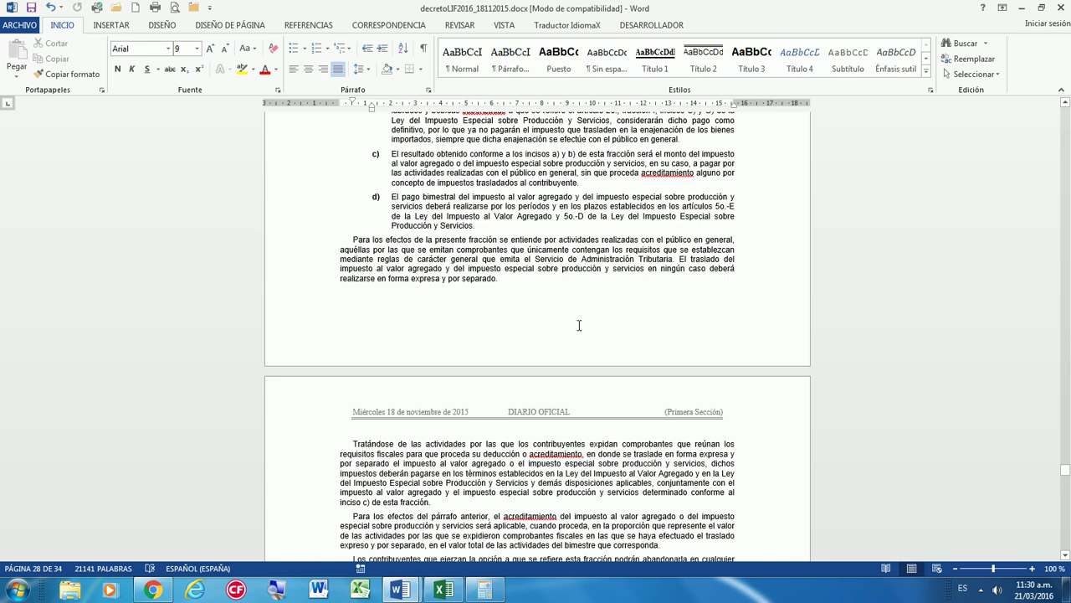
# Scroll back up to the Artículo 23 IVA percentage table on page 27
pyautogui.scroll(4, 591, 331)
pyautogui.scroll(2, 592, 332)
pyautogui.scroll(1, 592, 333)
pyautogui.scroll(1, 592, 332)
pyautogui.scroll(1, 592, 332)
pyautogui.scroll(1, 592, 331)
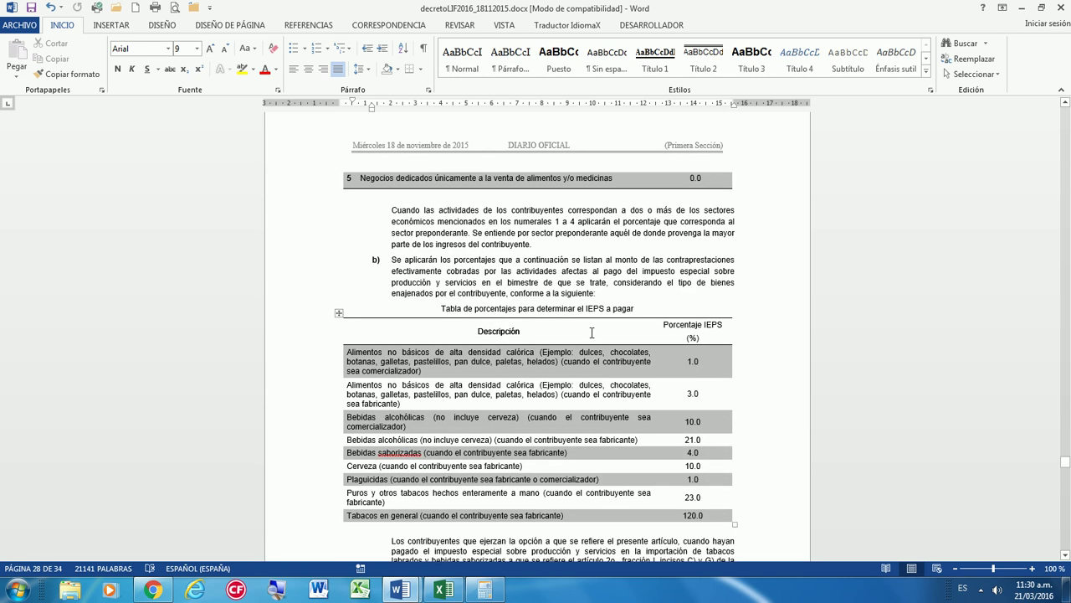
pyautogui.scroll(2, 592, 331)
pyautogui.scroll(1, 592, 332)
pyautogui.scroll(2, 592, 333)
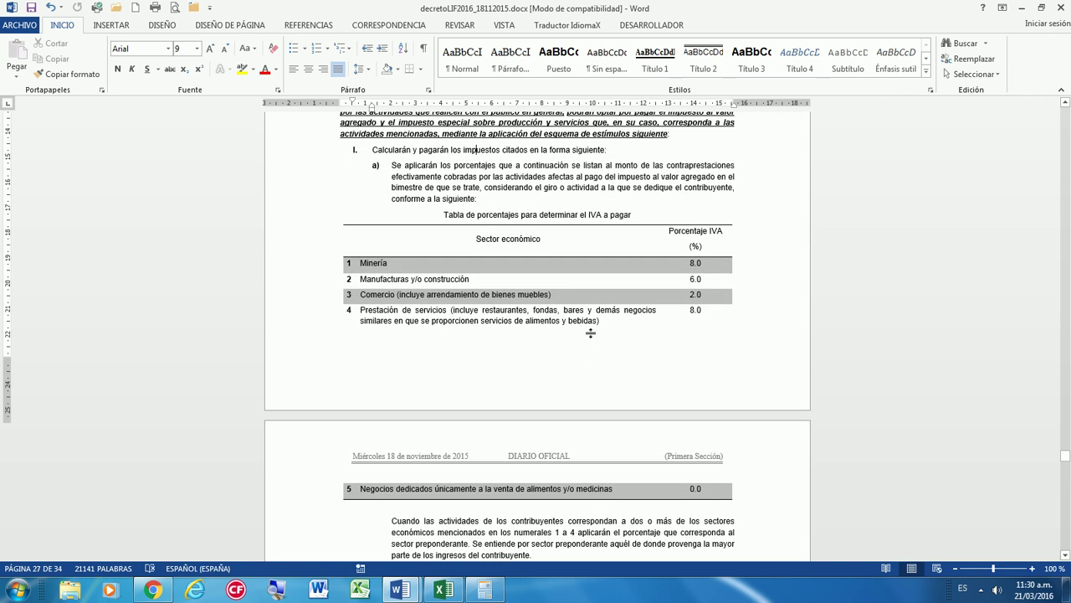
pyautogui.scroll(2, 591, 333)
pyautogui.scroll(2, 592, 333)
pyautogui.scroll(-1, 590, 329)
pyautogui.scroll(-2, 590, 329)
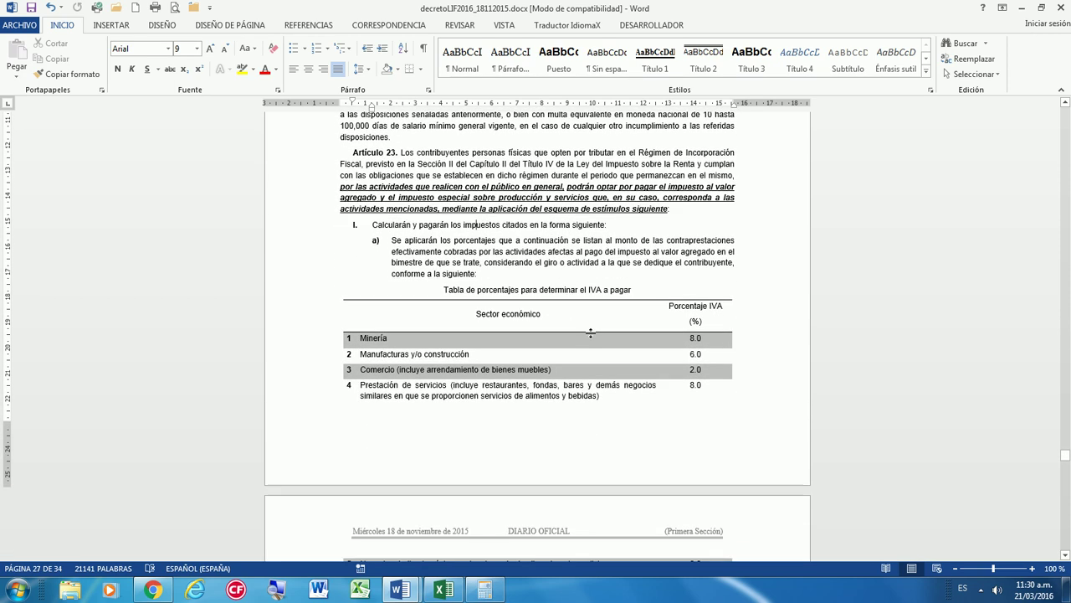
pyautogui.scroll(-1, 590, 332)
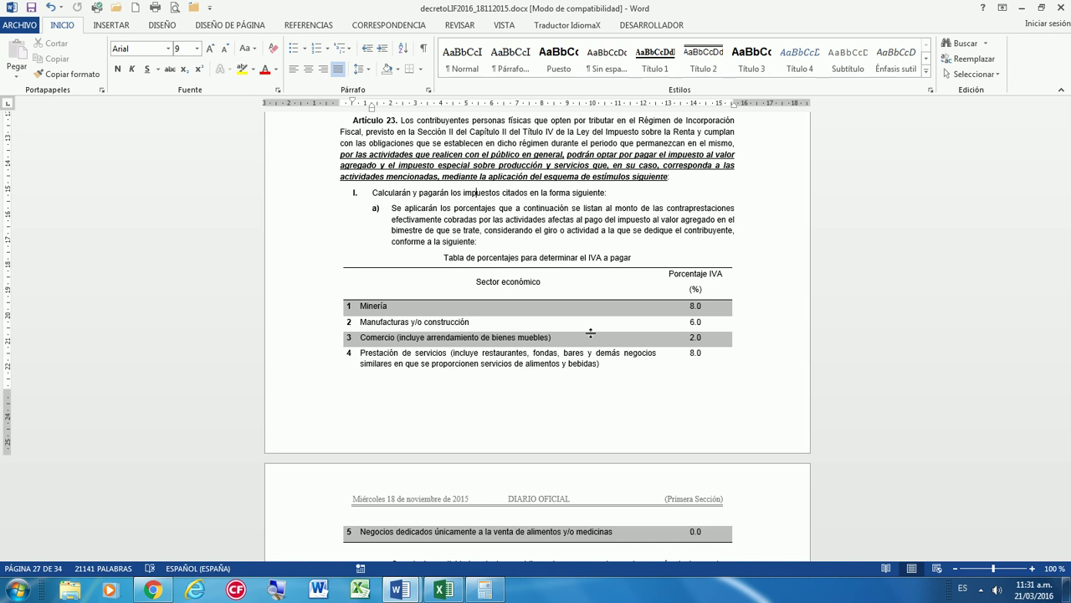
# Scroll to the IEPS table and highlight the Bebidas alcohólicas reseller row and its 10.0 rate
pyautogui.scroll(-1, 590, 333)
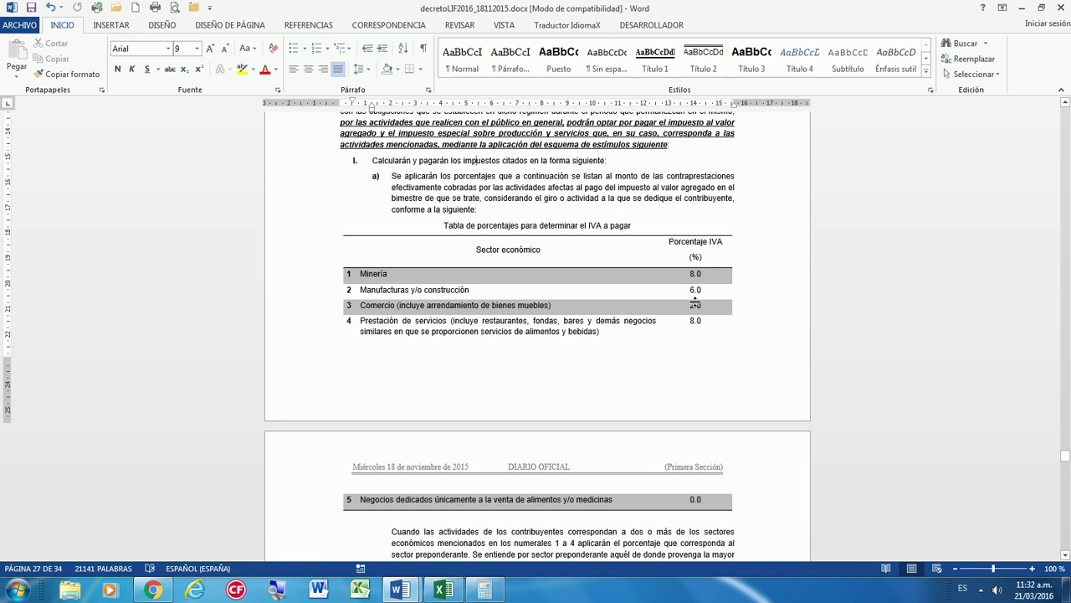
pyautogui.scroll(-1, 696, 330)
pyautogui.scroll(-4, 686, 368)
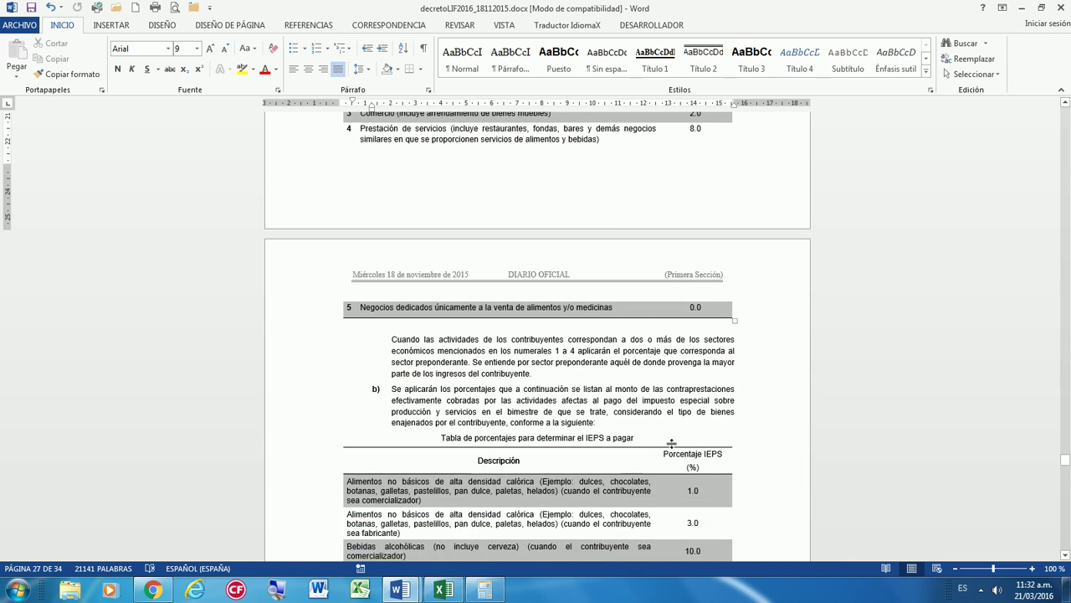
pyautogui.scroll(-3, 678, 410)
pyautogui.scroll(-1, 672, 430)
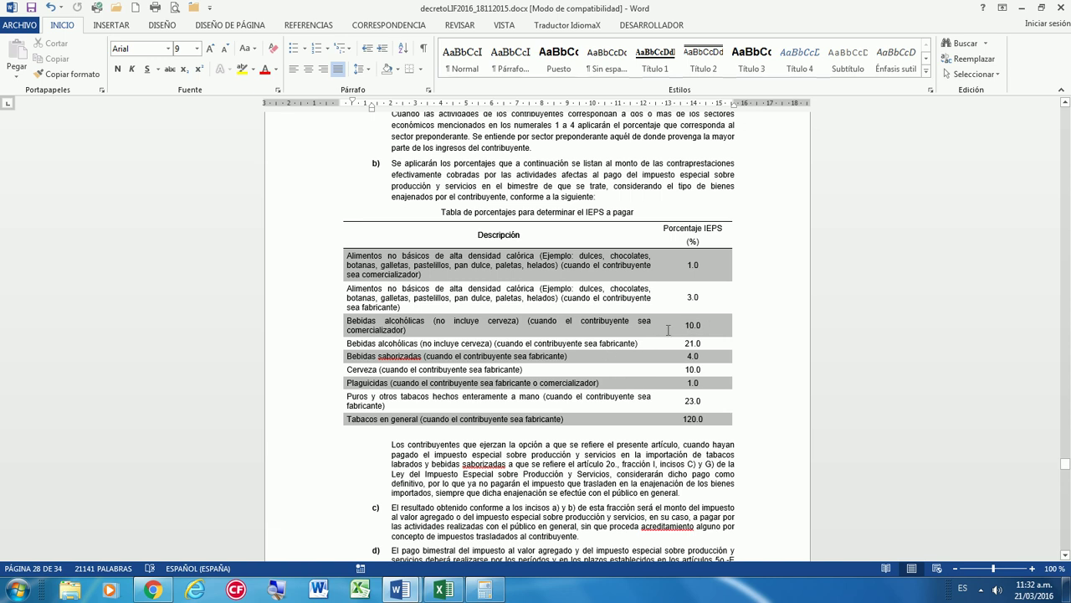
pyautogui.moveTo(347, 320); pyautogui.dragTo(511, 325)
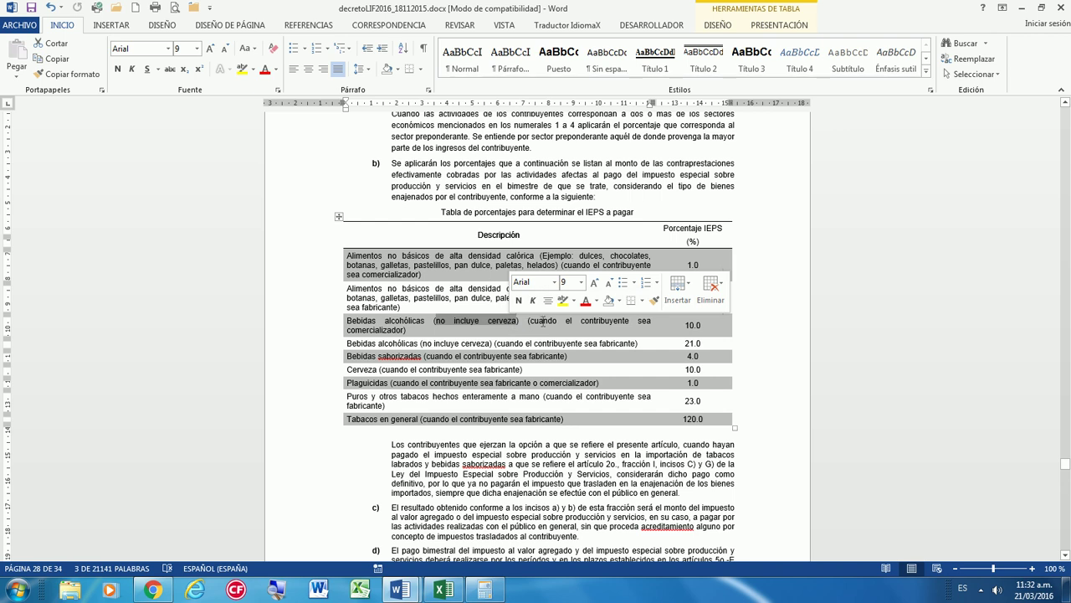
pyautogui.moveTo(528, 321); pyautogui.dragTo(425, 332)
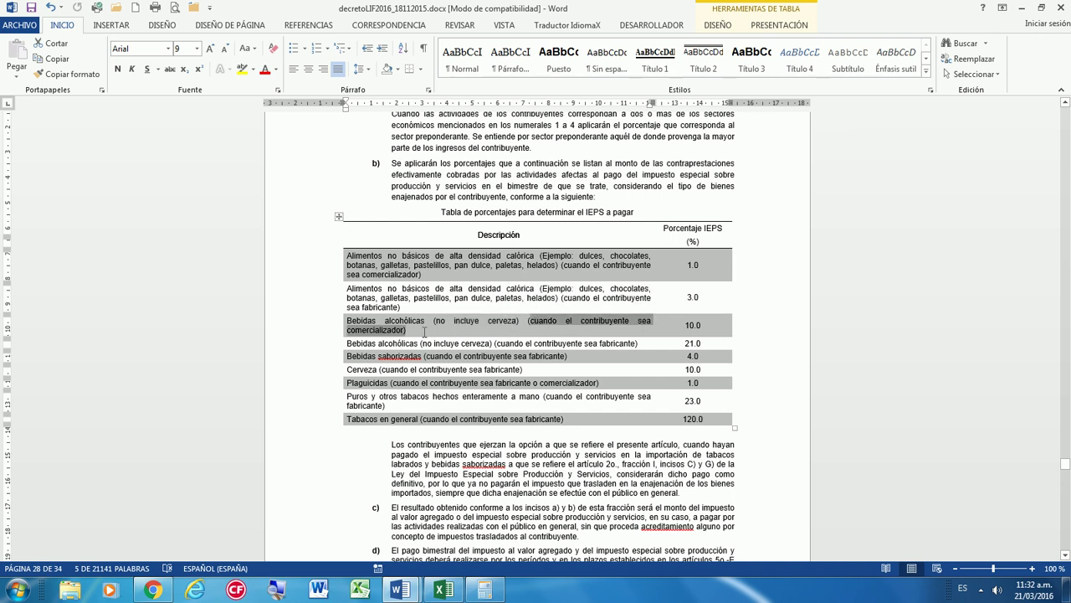
pyautogui.click(599, 321)
pyautogui.moveTo(714, 327); pyautogui.dragTo(668, 328)
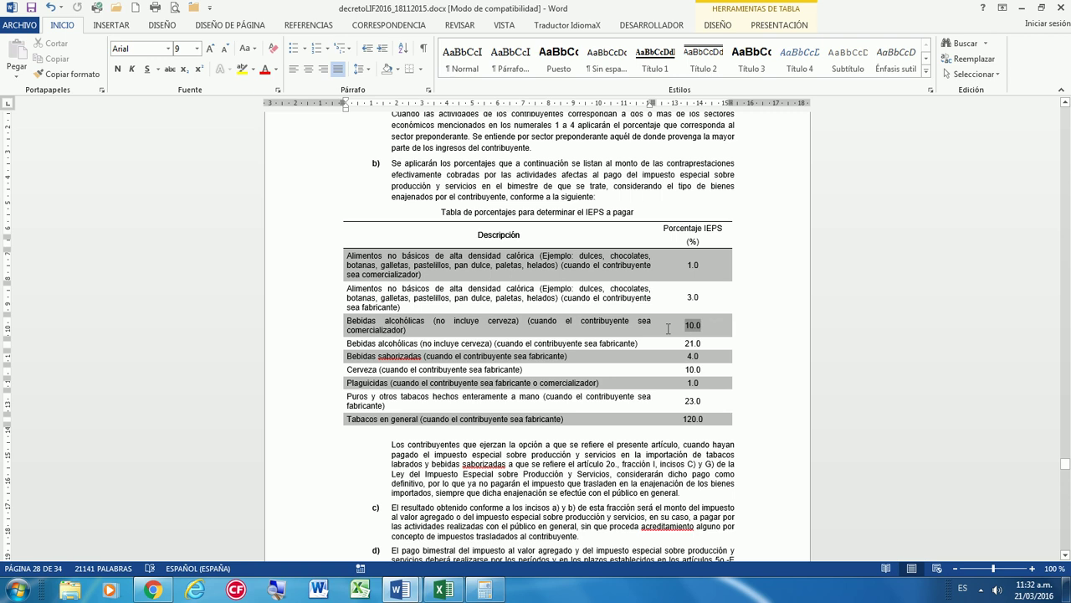
pyautogui.click(586, 372)
# Back in Excel, compute 10% of 7,230 in Calculator to confirm the 723 IESPYS
pyautogui.click(444, 589)
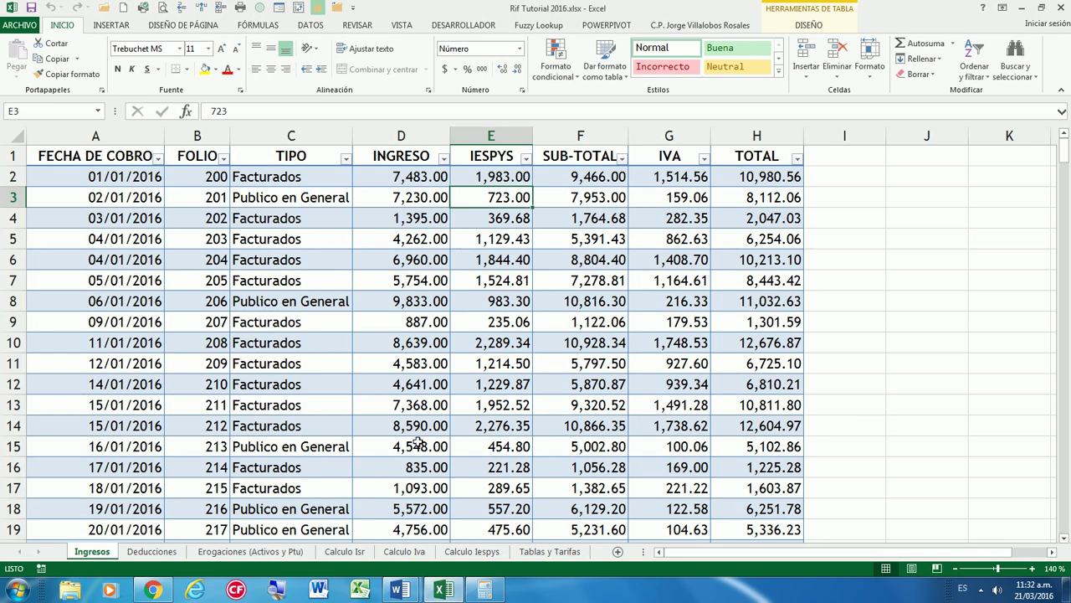
pyautogui.click(485, 590)
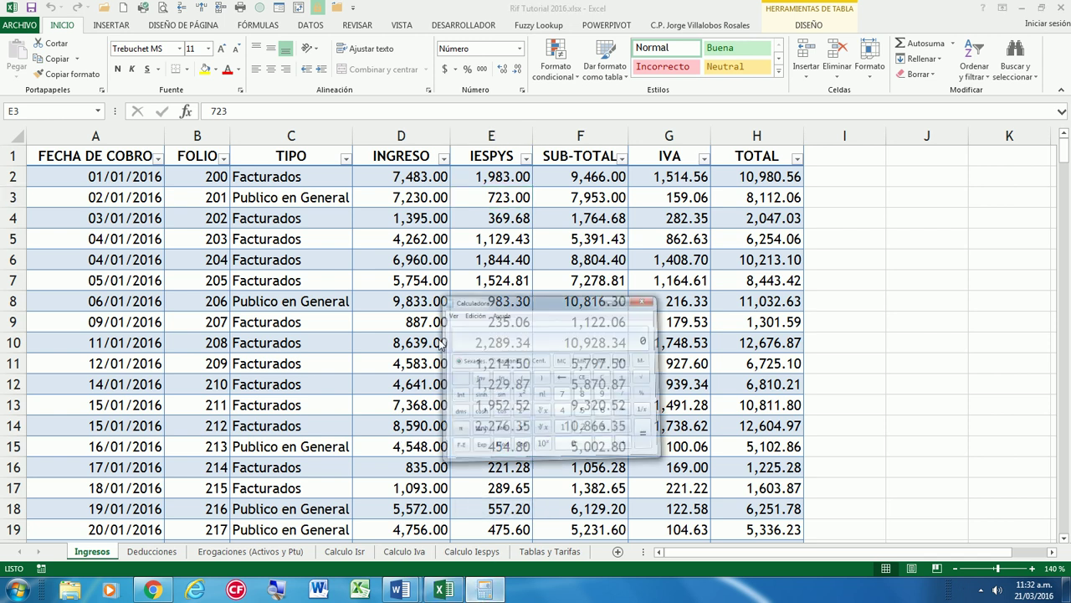
pyautogui.moveTo(494, 228); pyautogui.dragTo(385, 232)
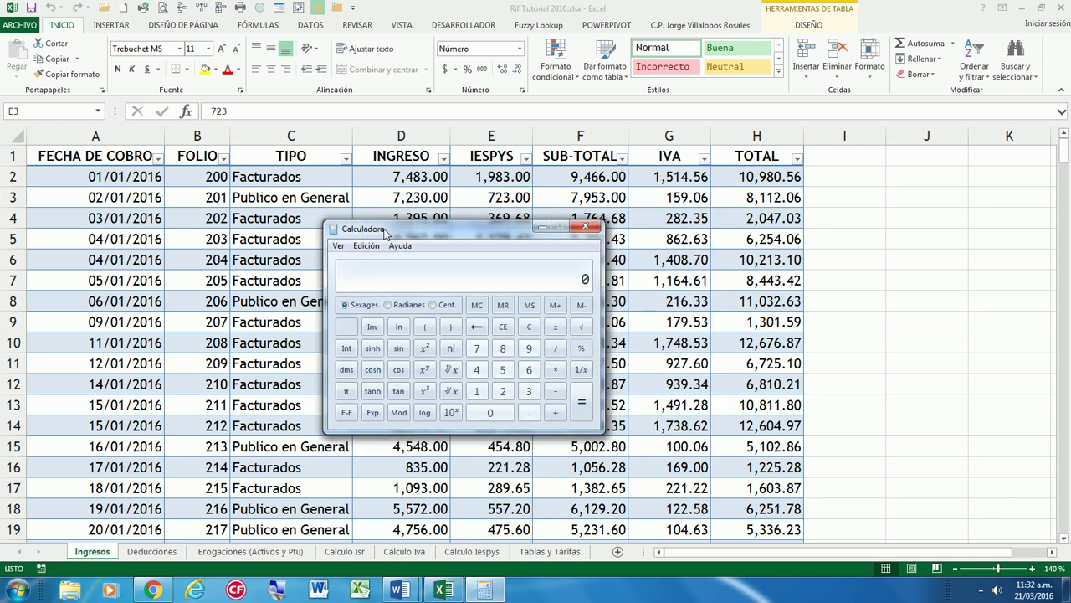
pyautogui.write('7230*0.10')
pyautogui.press('Return')
pyautogui.click(541, 229)
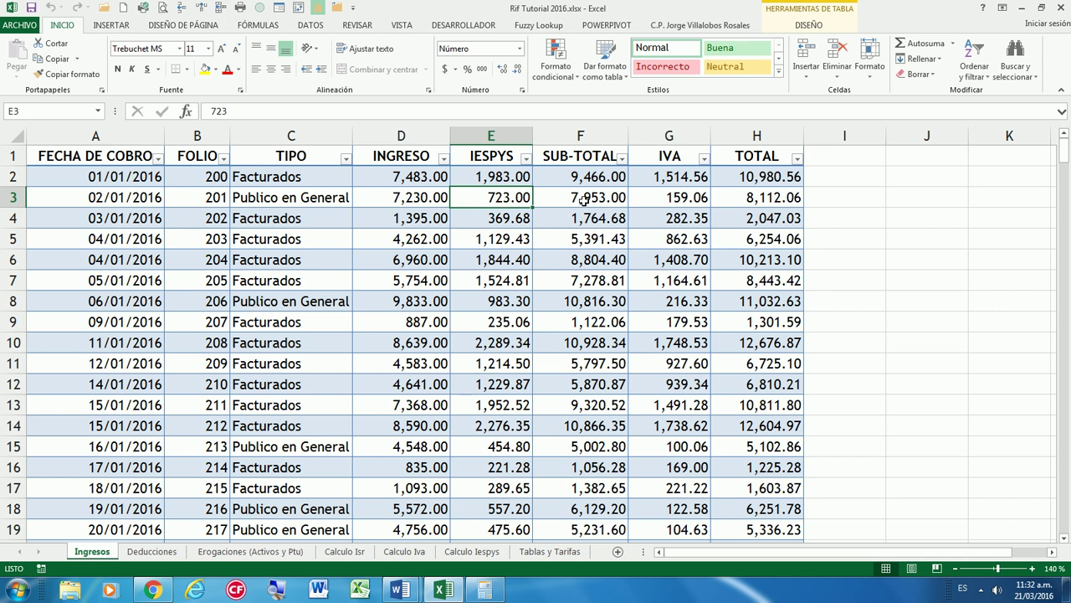
# Check row 3's ingreso, IESPYS and 7,953 sub-total, and compute 7953 × 0.16
pyautogui.click(556, 197)
pyautogui.click(416, 193)
pyautogui.click(493, 197)
pyautogui.click(556, 197)
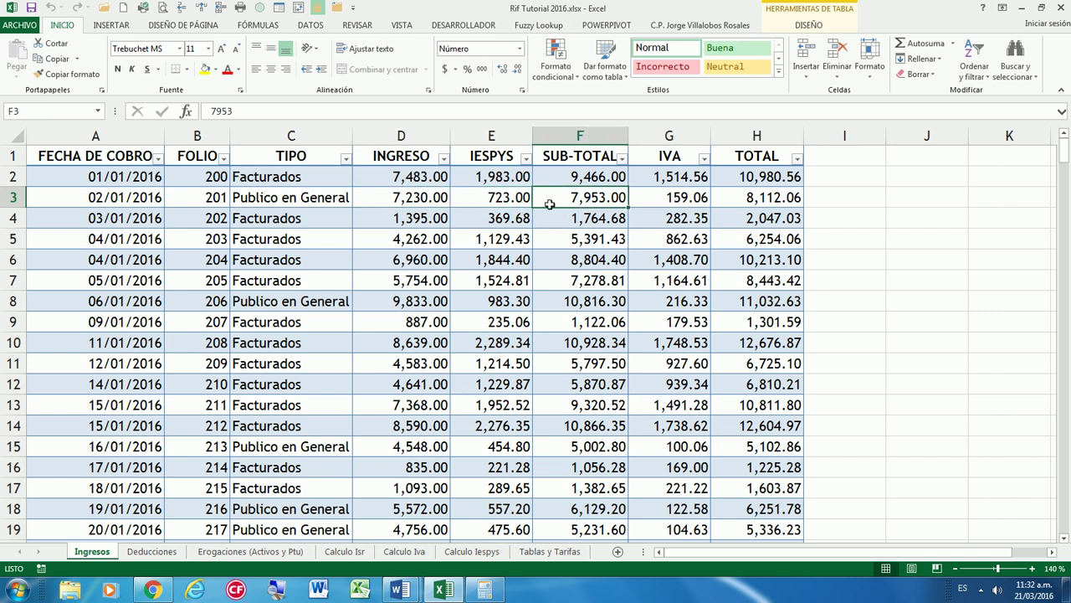
pyautogui.click(484, 591)
pyautogui.write('7953*0.16')
pyautogui.press('Return')
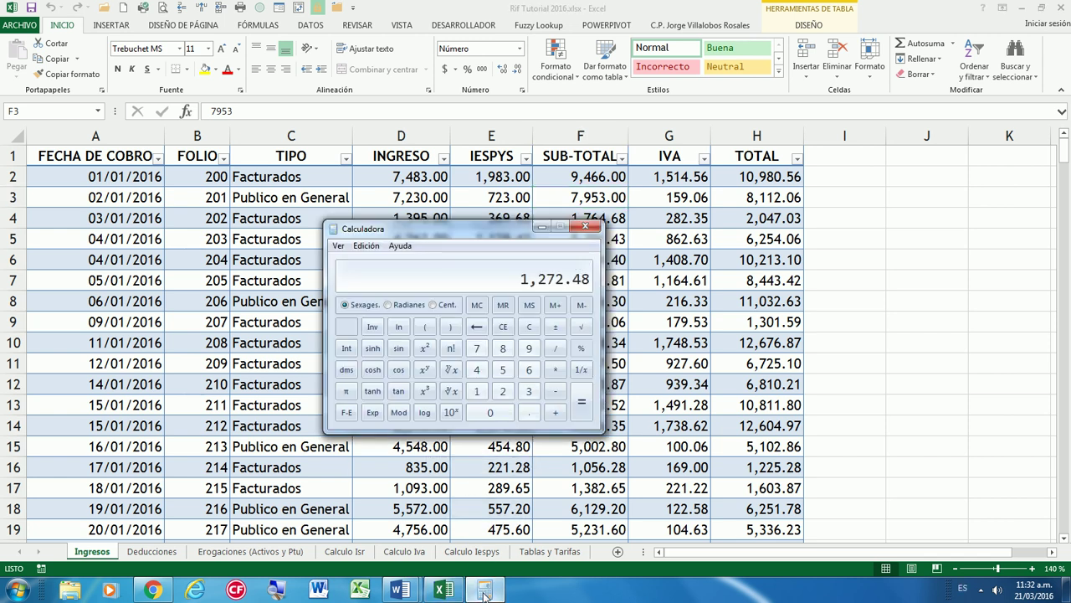
# Compute 2% of 7,953 for the 159.06 IVA and check the 8,112.06 total
pyautogui.press('Escape')
pyautogui.write('953 * 0.02')
pyautogui.press('Return')
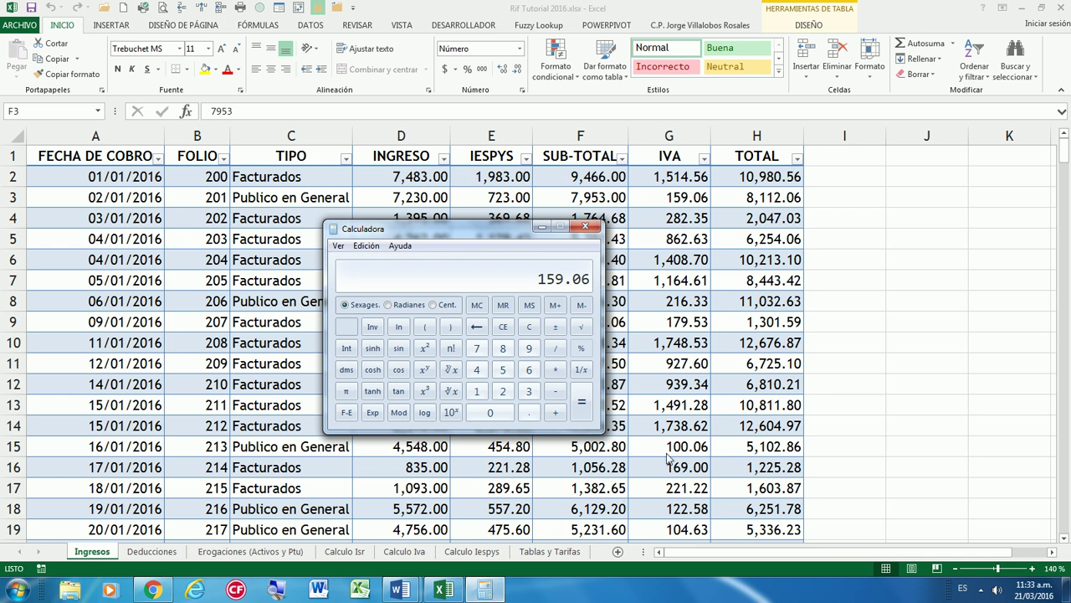
pyautogui.click(542, 226)
pyautogui.click(755, 202)
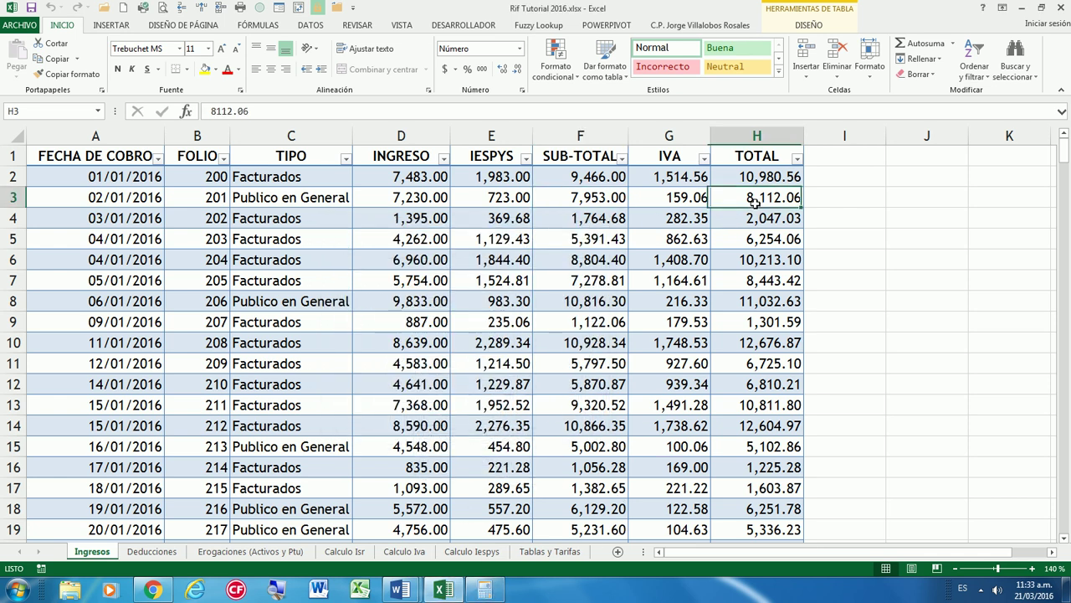
pyautogui.click(125, 157)
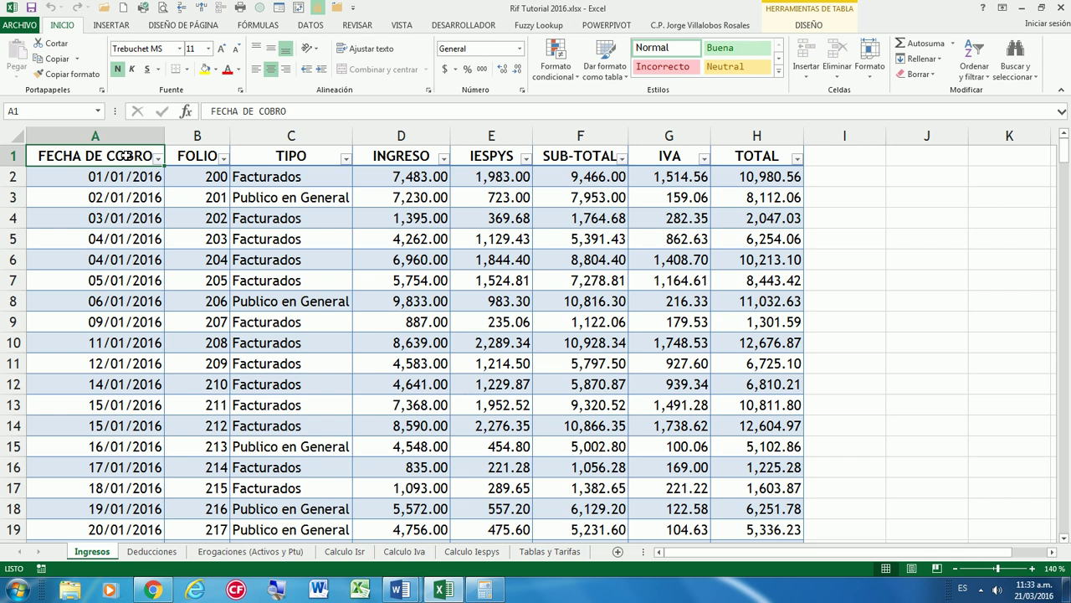
# Switch to the Calculo Iva sheet, where the IVA calculation tables are still empty
pyautogui.click(404, 551)
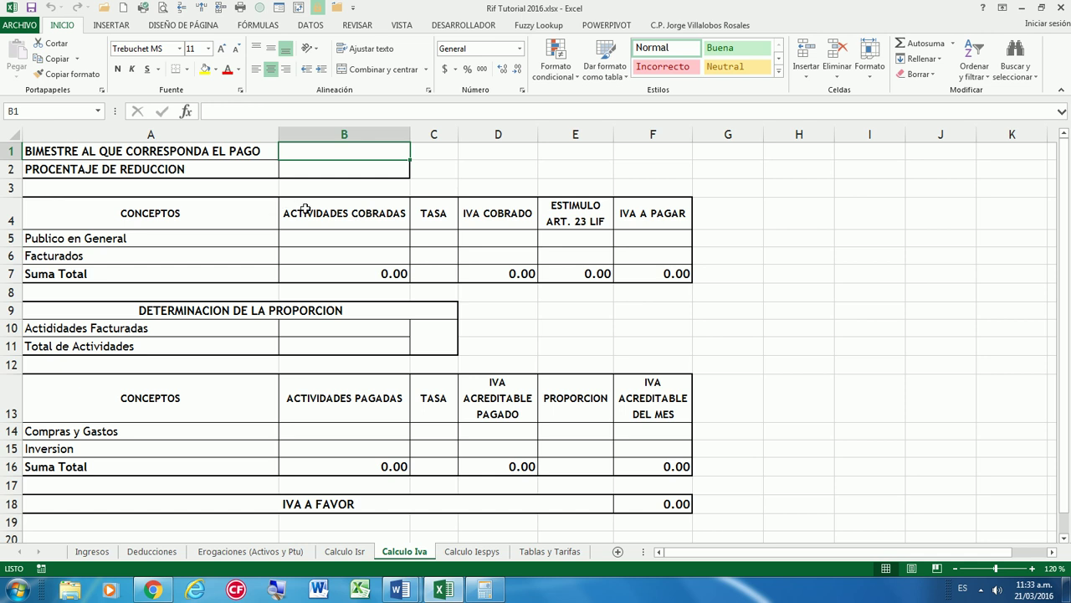
# Give B1 a list validation sourced from 'Tablas y Tarifas'!$F$1:$F$6
pyautogui.click(311, 25)
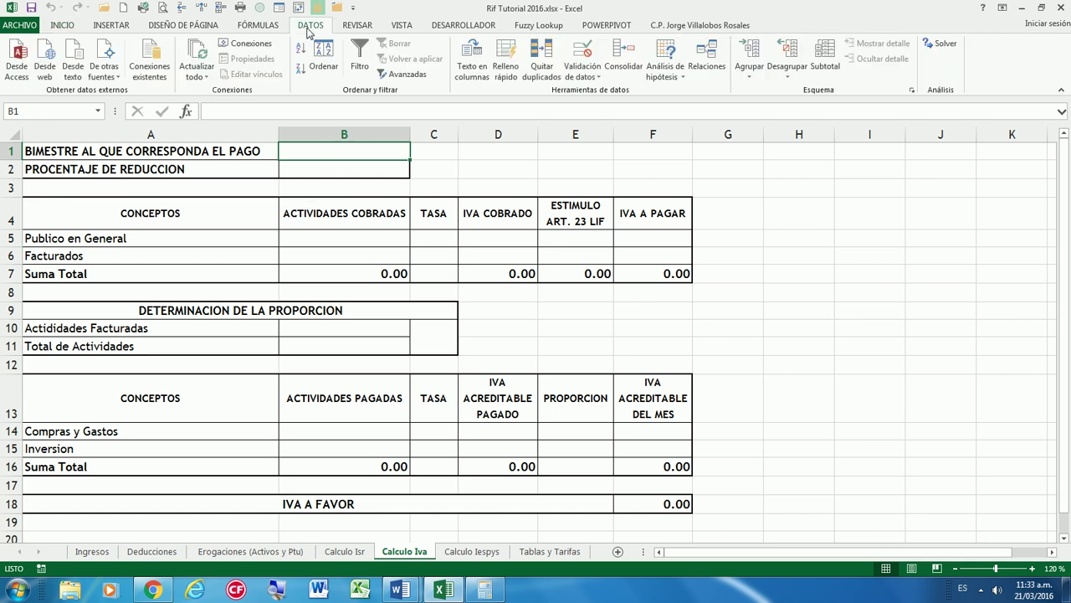
pyautogui.click(583, 57)
pyautogui.moveTo(401, 187)
pyautogui.mouseDown()
pyautogui.moveTo(607, 170)
pyautogui.moveTo(588, 154)
pyautogui.mouseUp()
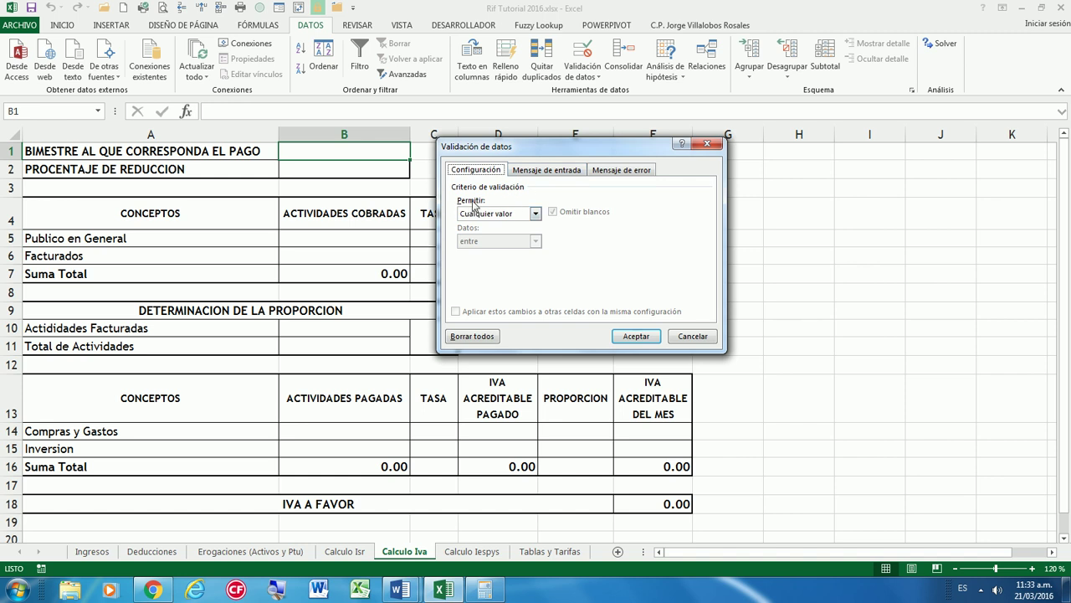
pyautogui.click(535, 214)
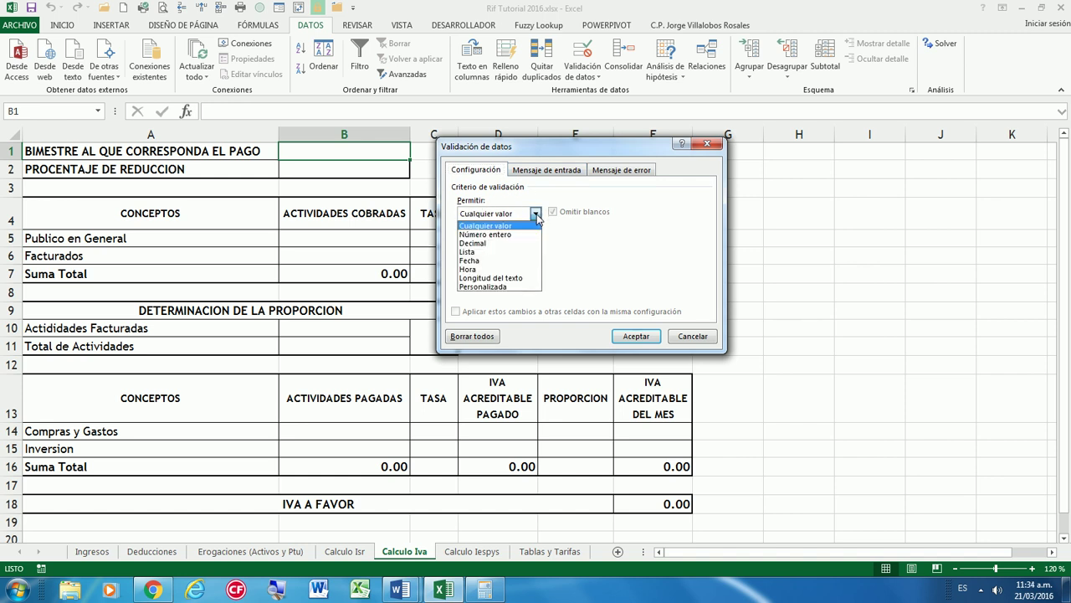
pyautogui.click(481, 251)
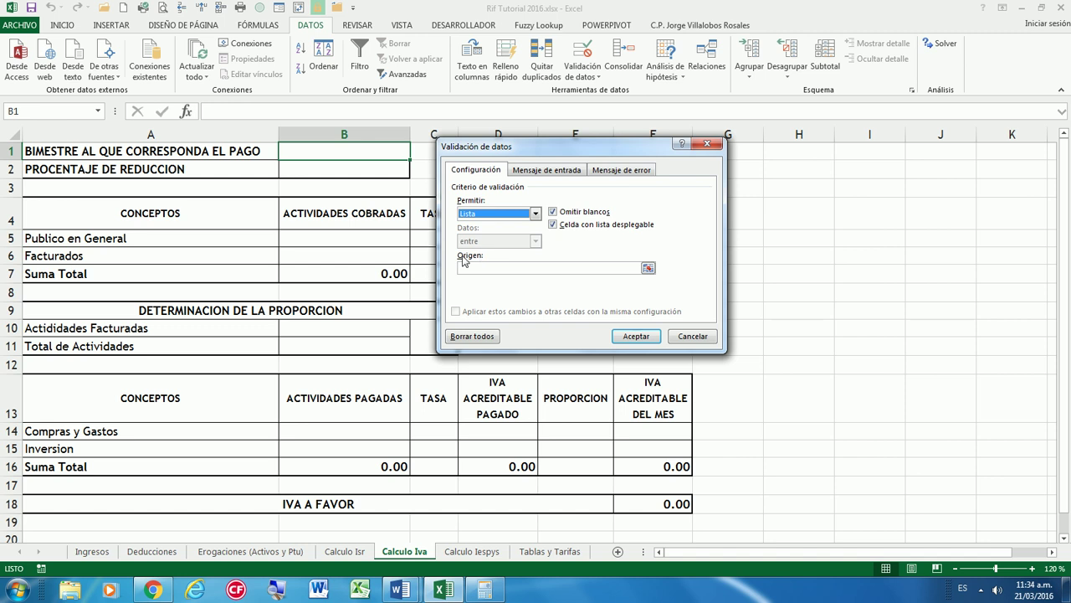
pyautogui.click(647, 268)
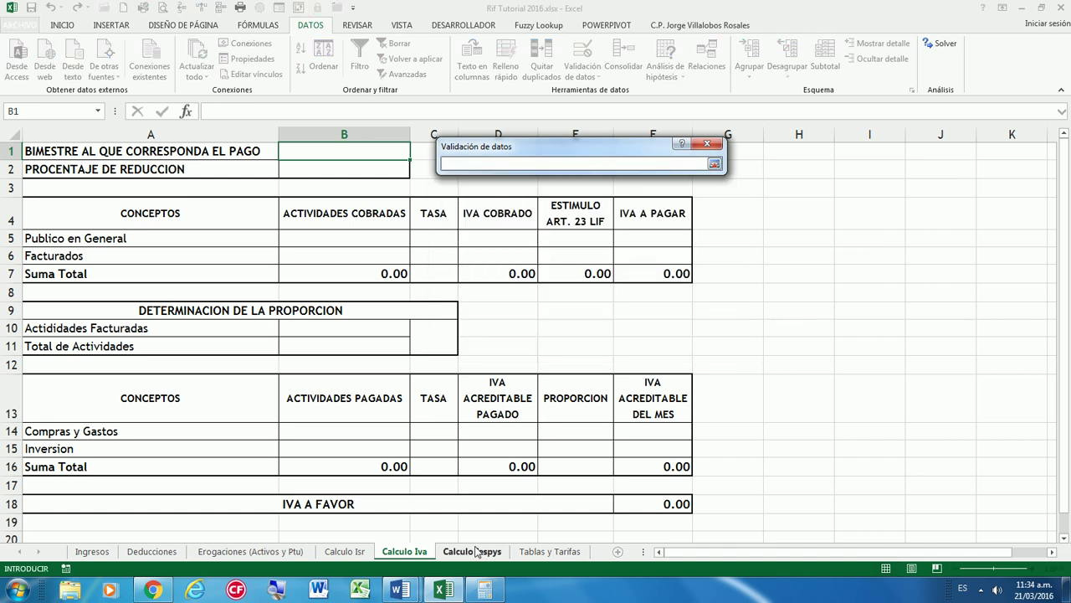
pyautogui.click(566, 555)
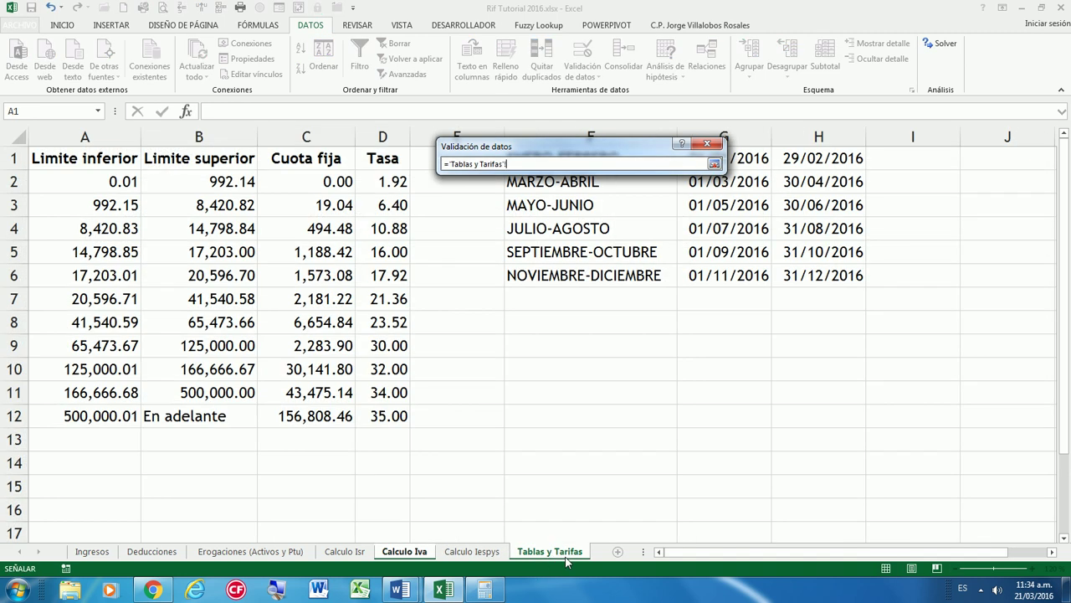
pyautogui.moveTo(590, 159); pyautogui.dragTo(586, 276)
pyautogui.click(385, 203)
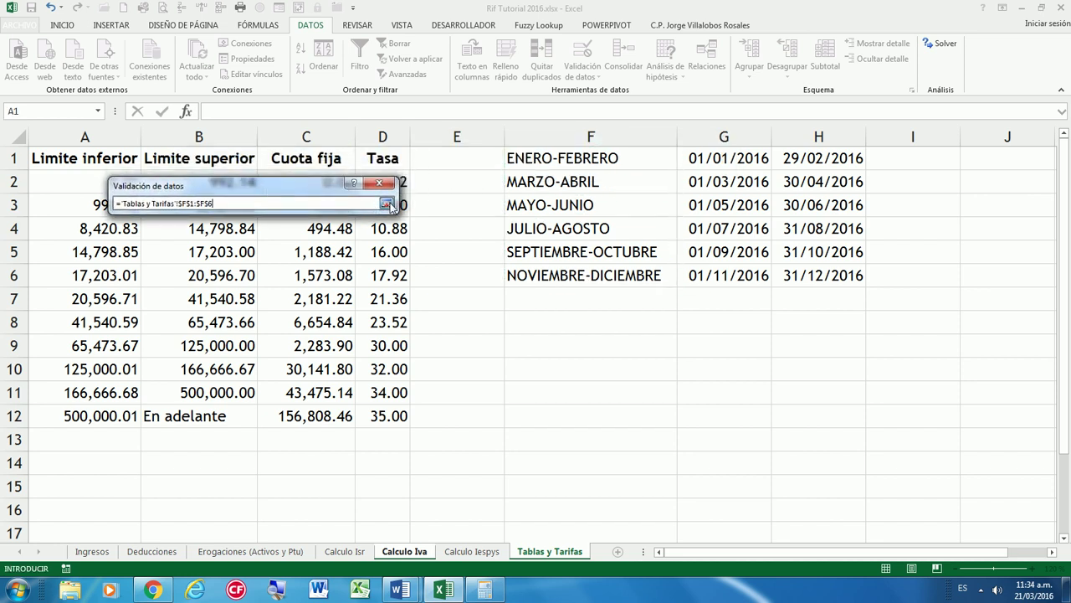
pyautogui.click(314, 378)
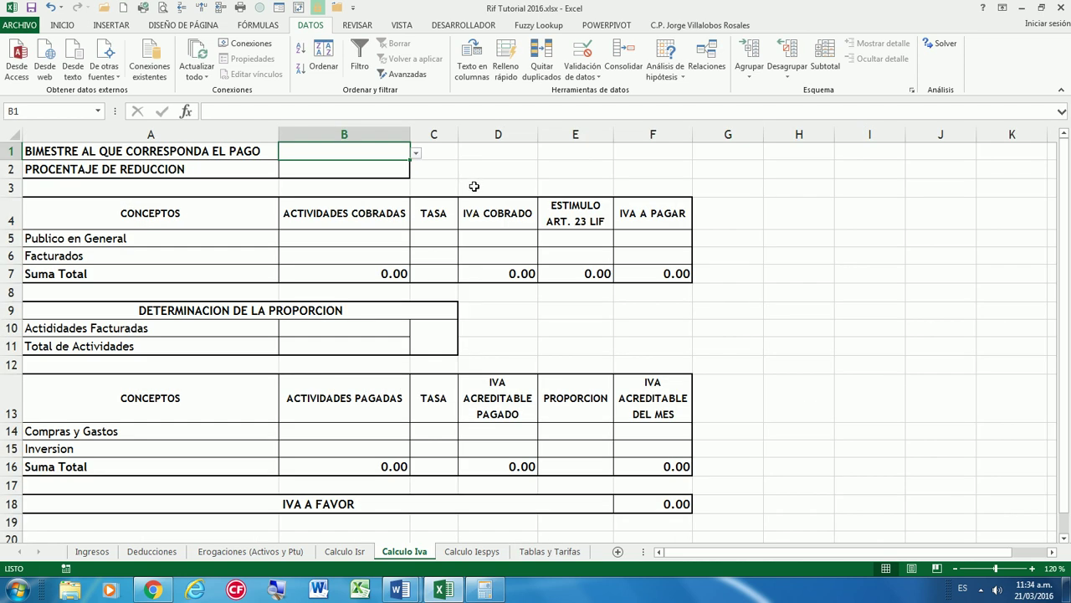
# Choose ENERO-FEBRERO as the bimester in B1's dropdown
pyautogui.click(549, 551)
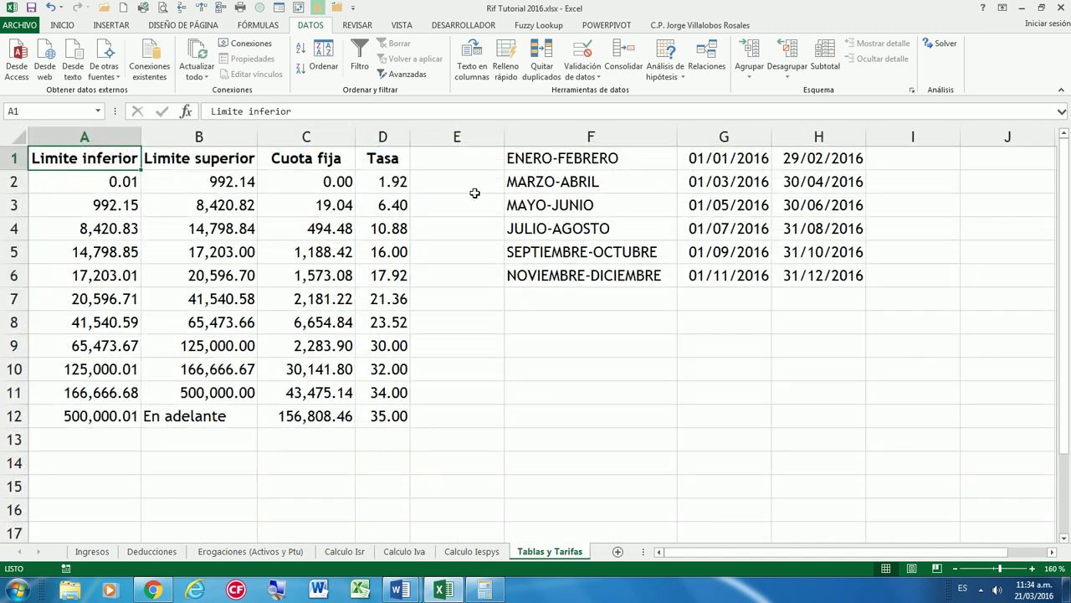
pyautogui.click(405, 551)
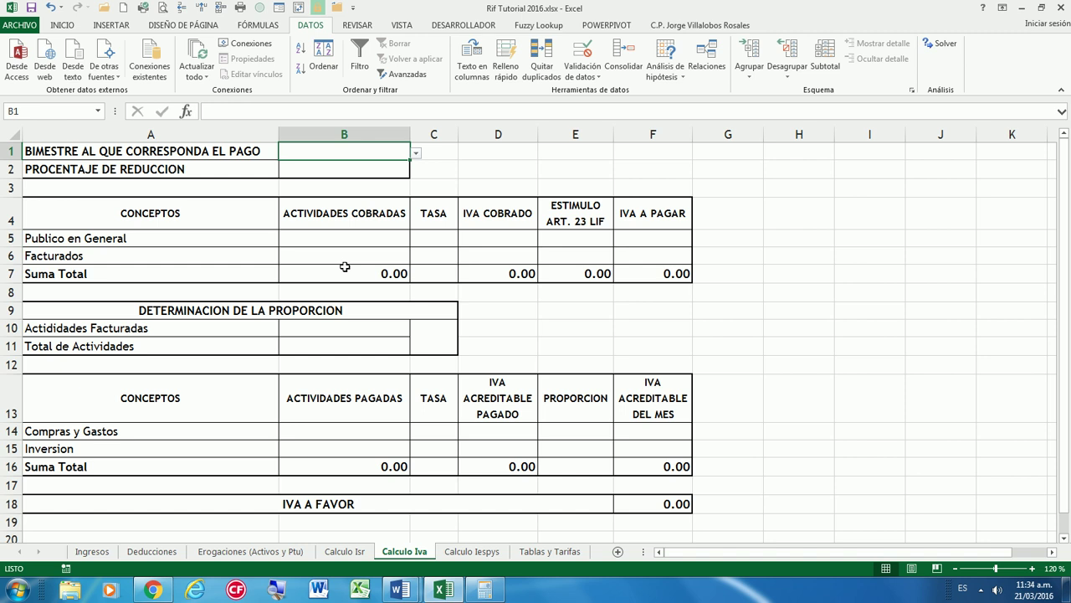
pyautogui.click(416, 154)
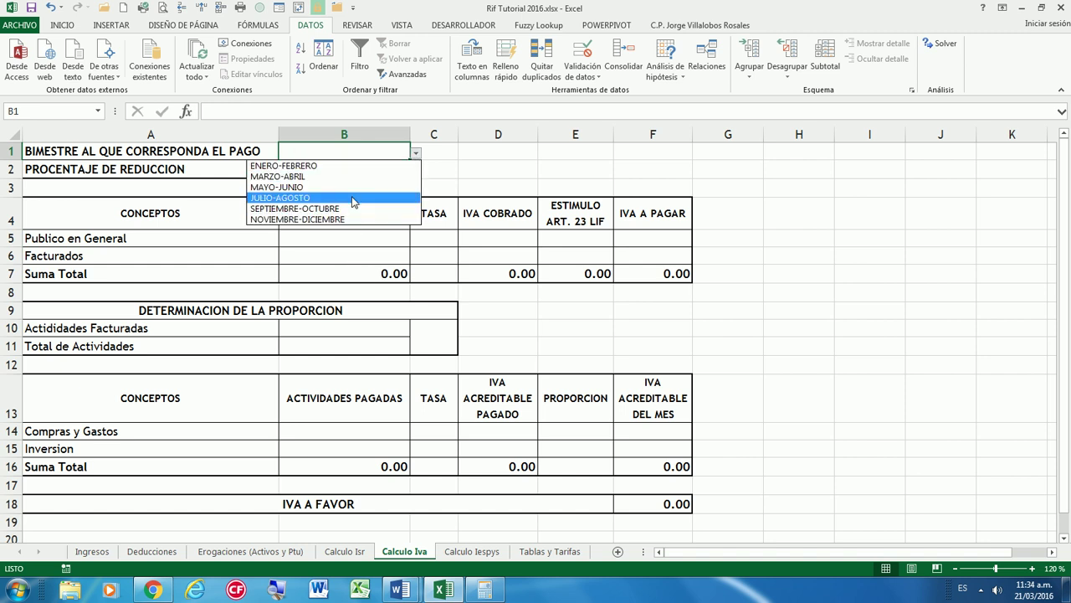
pyautogui.click(352, 165)
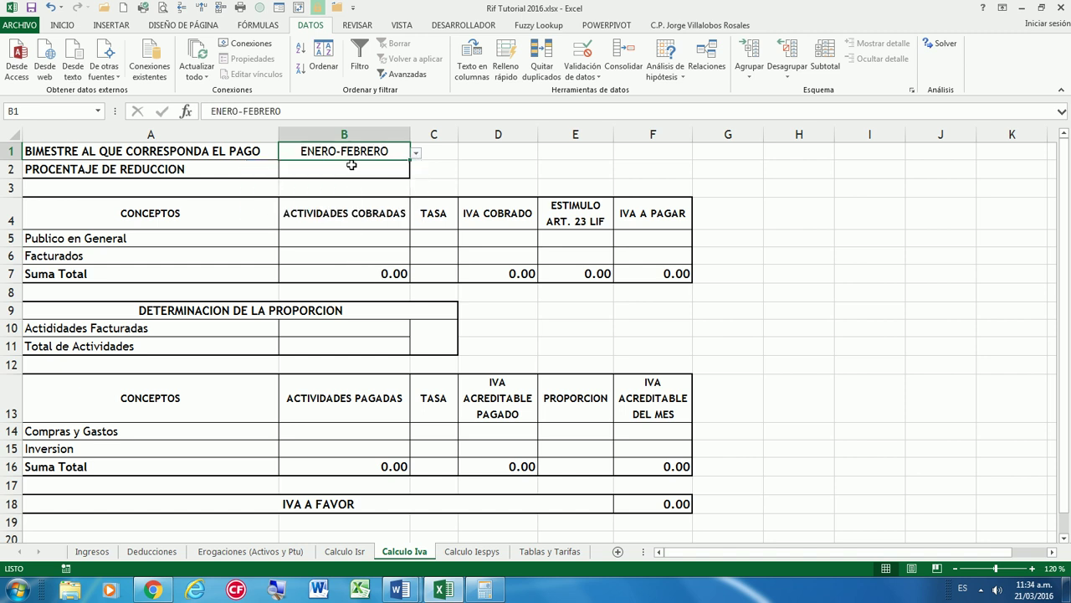
pyautogui.click(416, 154)
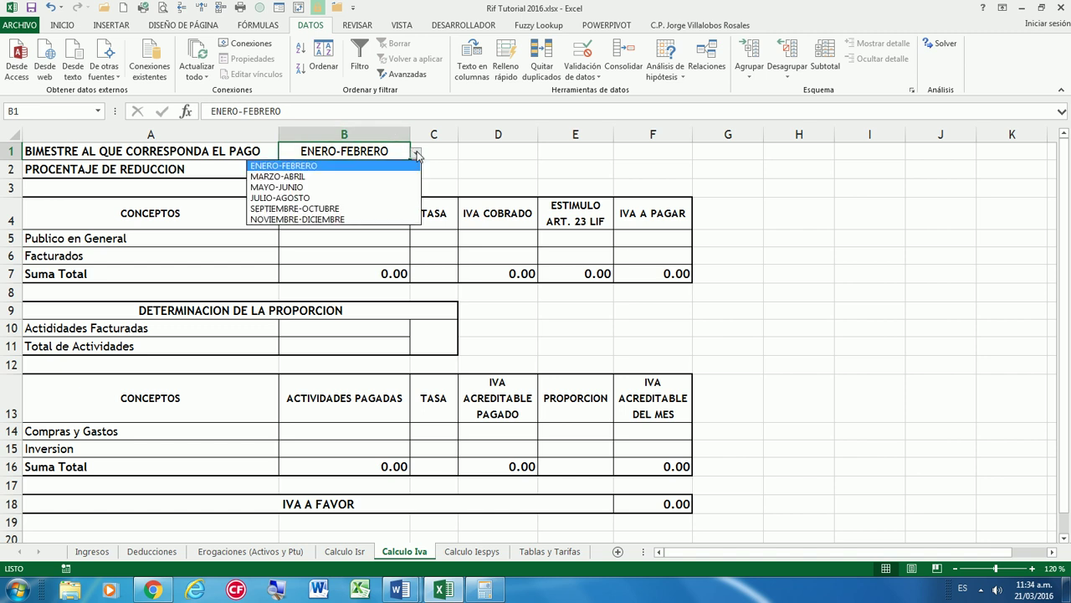
pyautogui.click(322, 166)
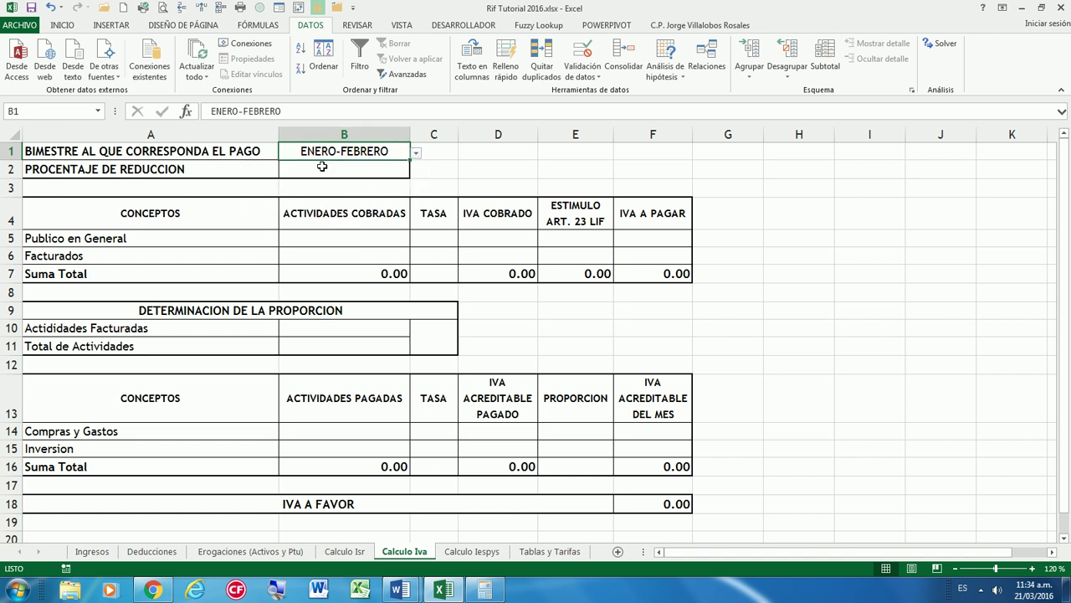
pyautogui.click(498, 150)
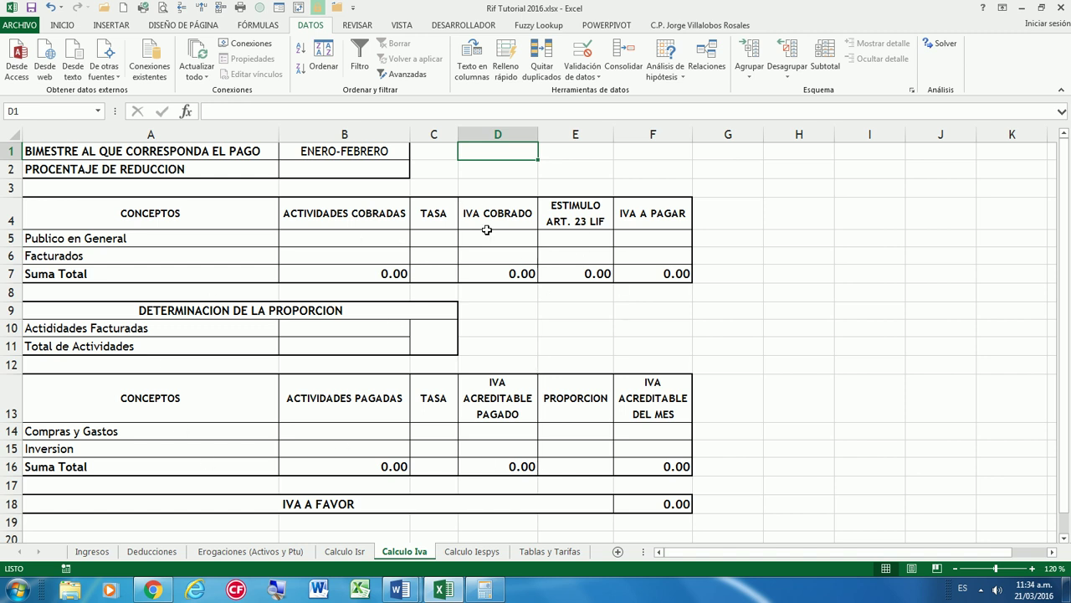
# Set the text colour of D1:E1 to Automatic
pyautogui.click(583, 153)
pyautogui.click(489, 152)
pyautogui.write('=bus')
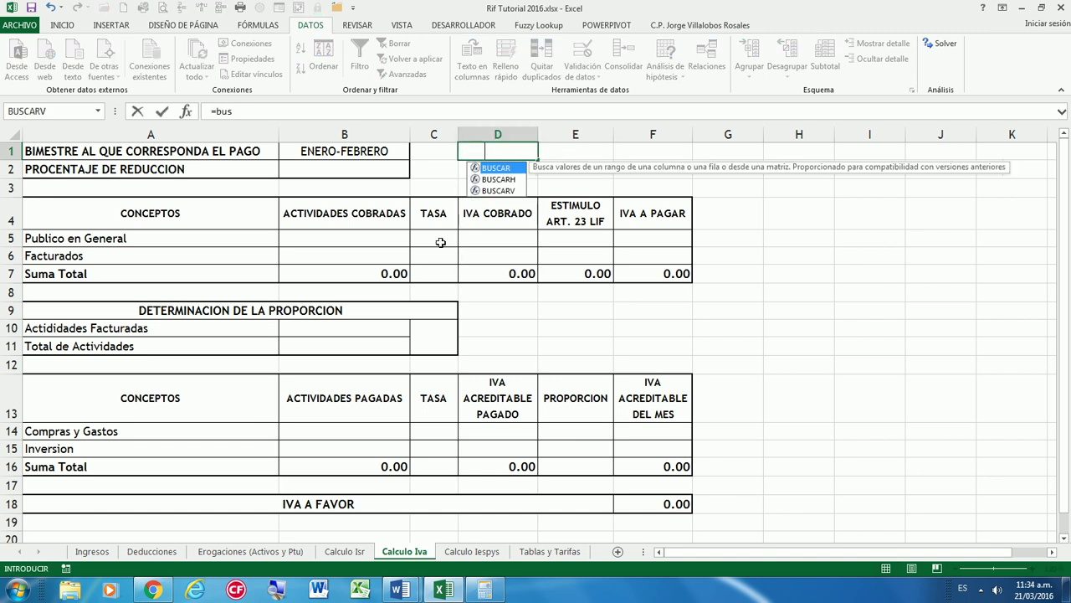
pyautogui.press('BackSpace')
pyautogui.press('BackSpace')
pyautogui.press('BackSpace')
pyautogui.press('BackSpace')
pyautogui.press('Return')
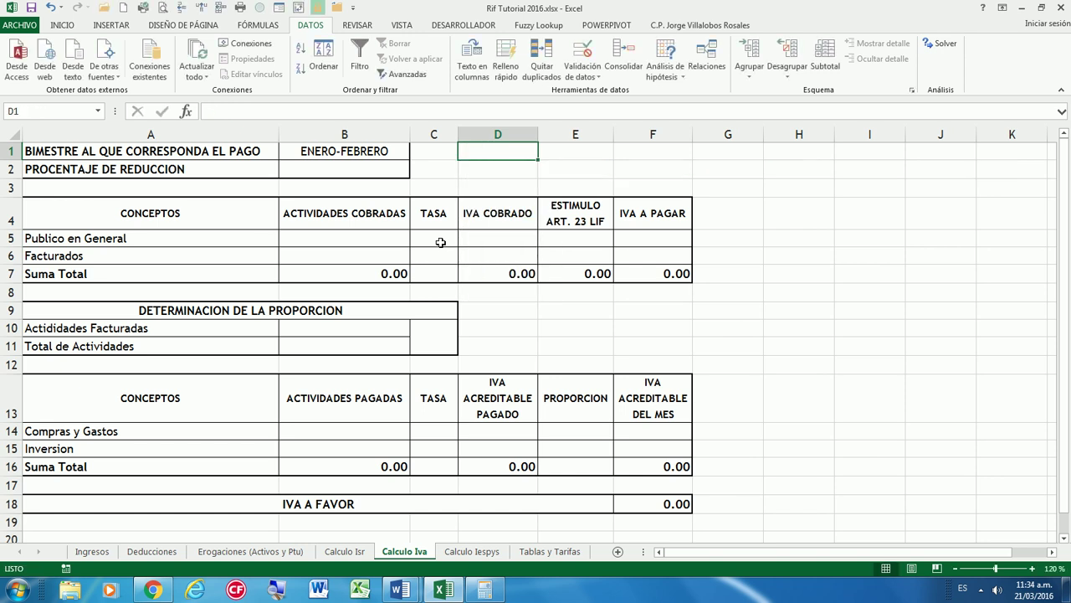
pyautogui.press('Up')
pyautogui.hotkey('shift', 'Right')
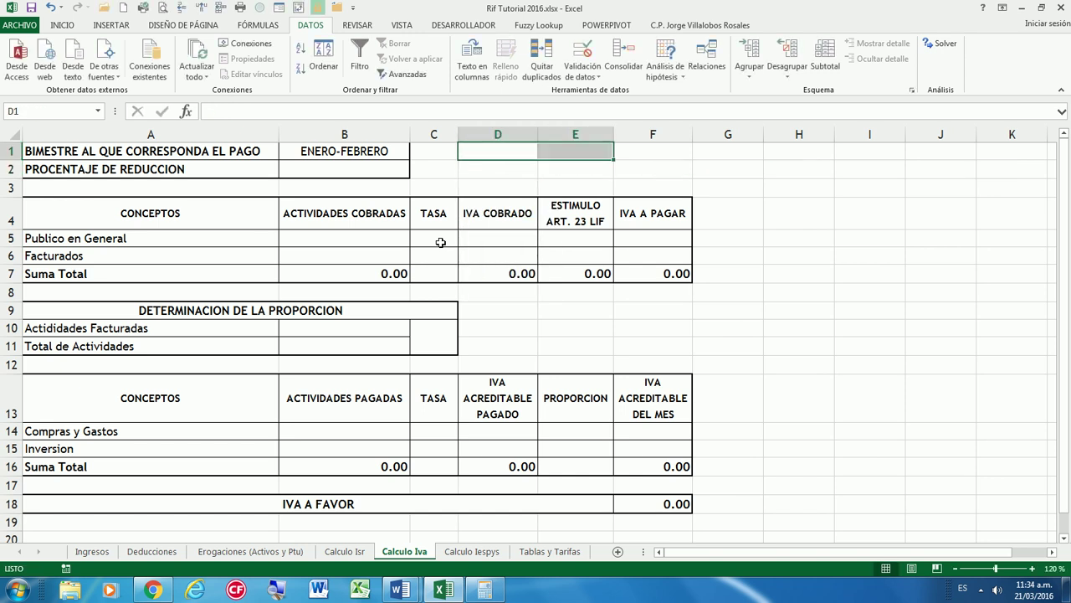
pyautogui.click(62, 25)
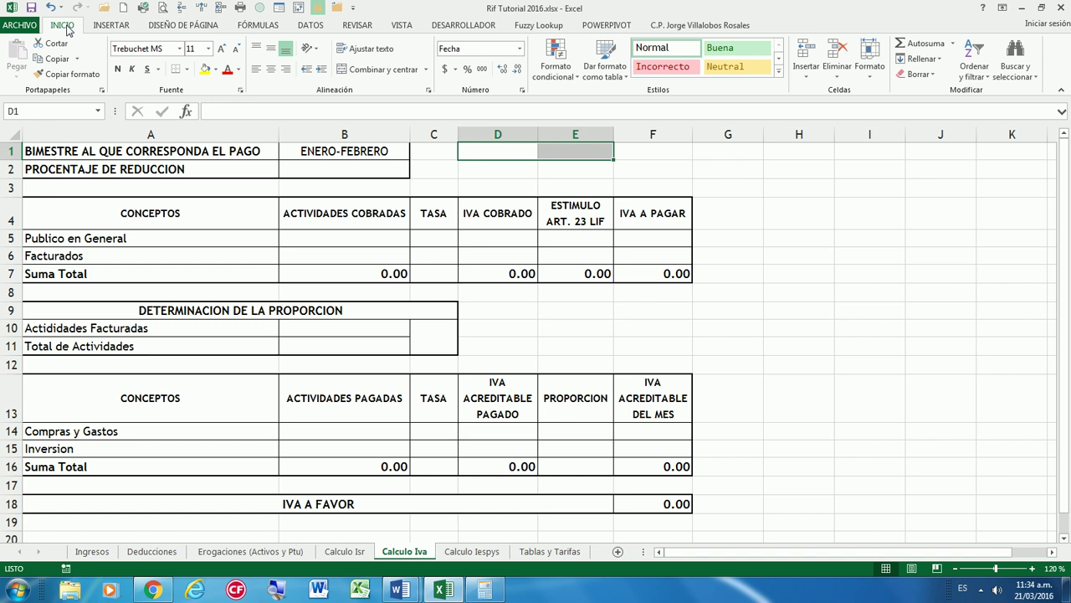
pyautogui.click(244, 72)
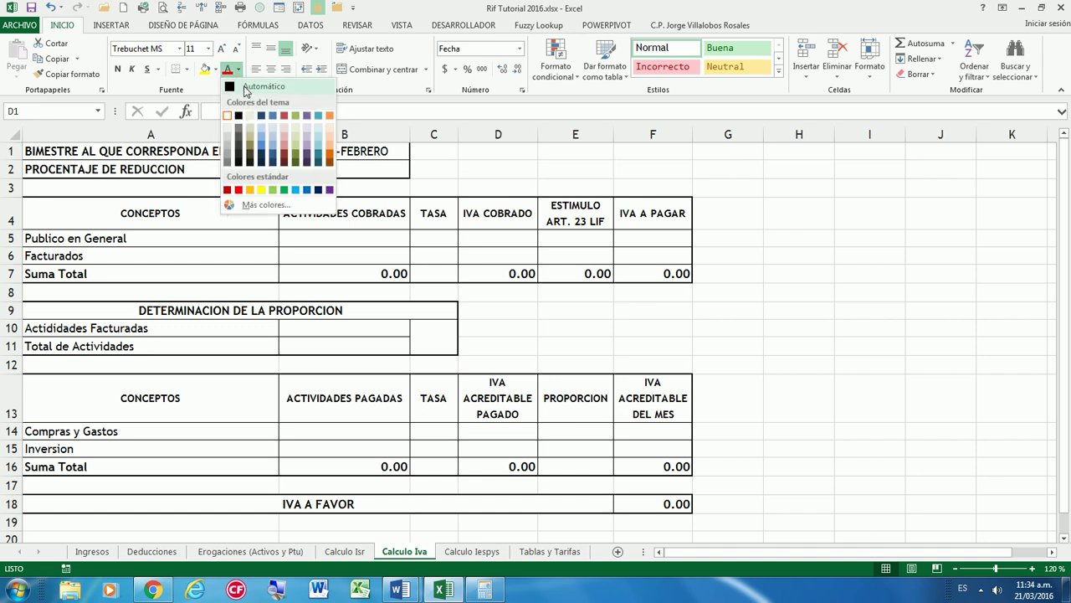
pyautogui.click(234, 101)
pyautogui.click(498, 151)
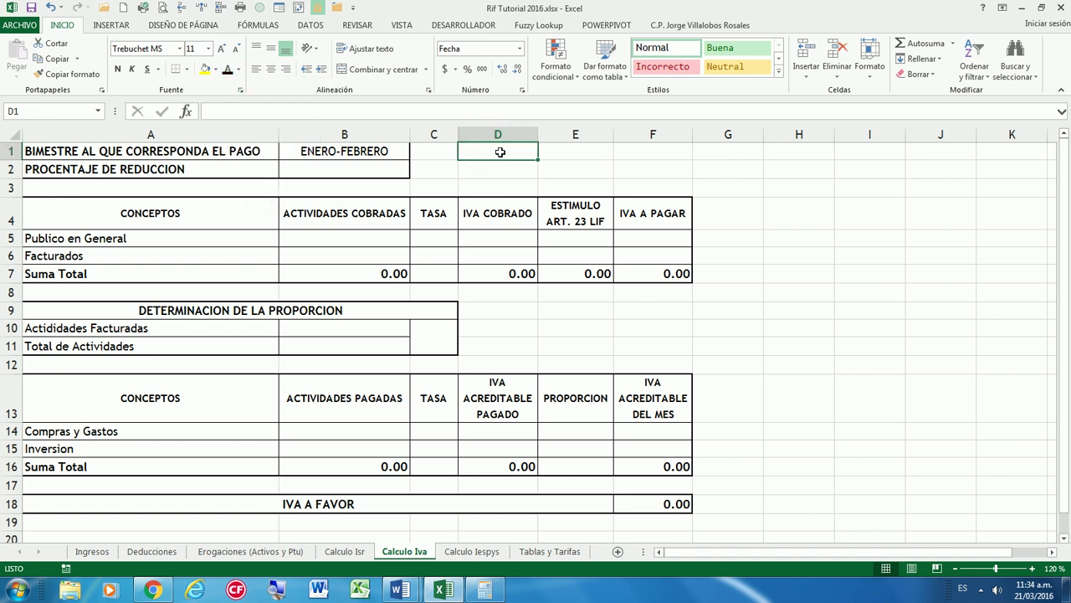
# Enter =BUSCARV(B1,'Tablas y Tarifas'!$F$1:$G$6,2,0) in D1 to show start date 01/01/2016
pyautogui.write('=bus')
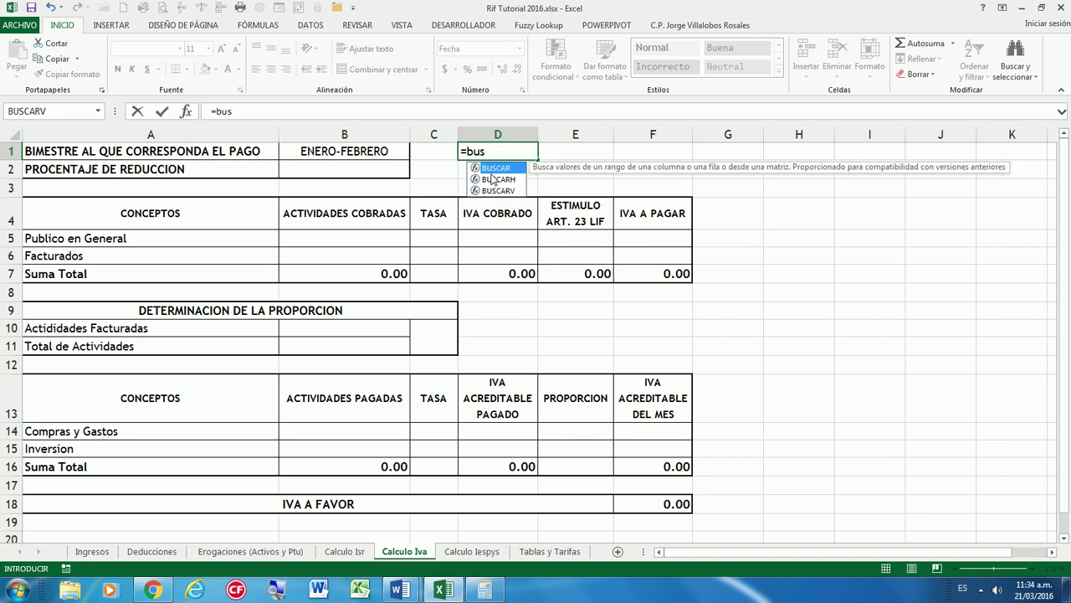
pyautogui.doubleClick(495, 189)
pyautogui.click(366, 152)
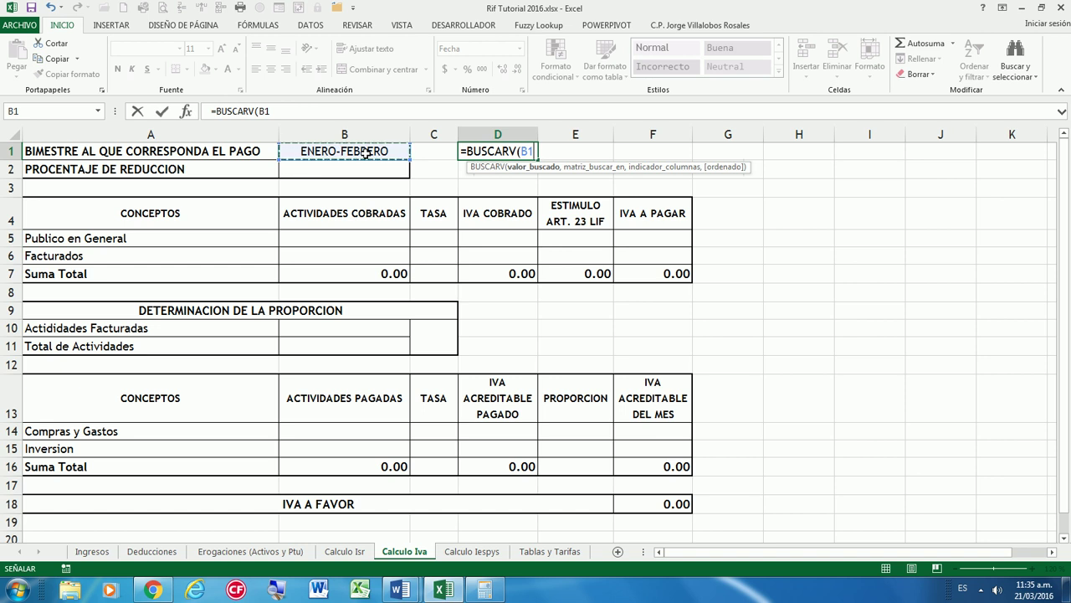
pyautogui.write(',')
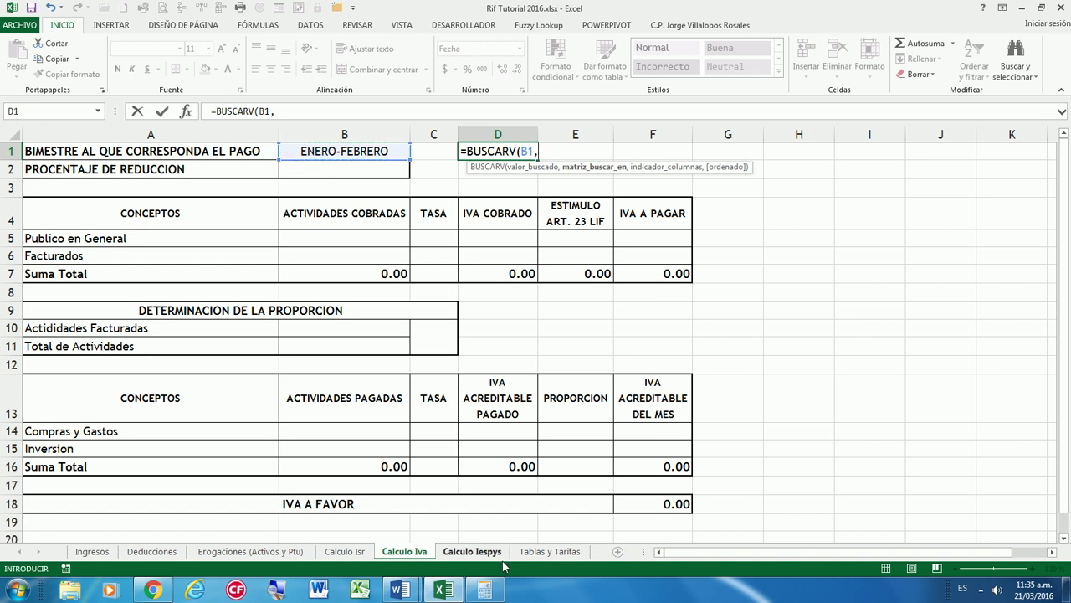
pyautogui.click(548, 552)
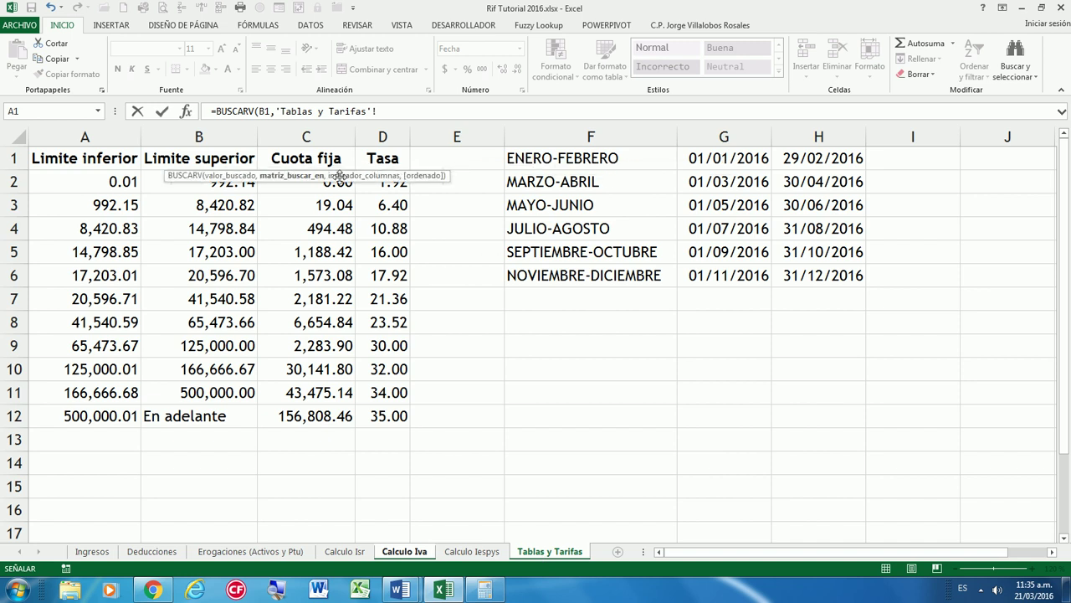
pyautogui.moveTo(536, 158)
pyautogui.mouseDown()
pyautogui.moveTo(744, 222)
pyautogui.moveTo(747, 280)
pyautogui.mouseUp()
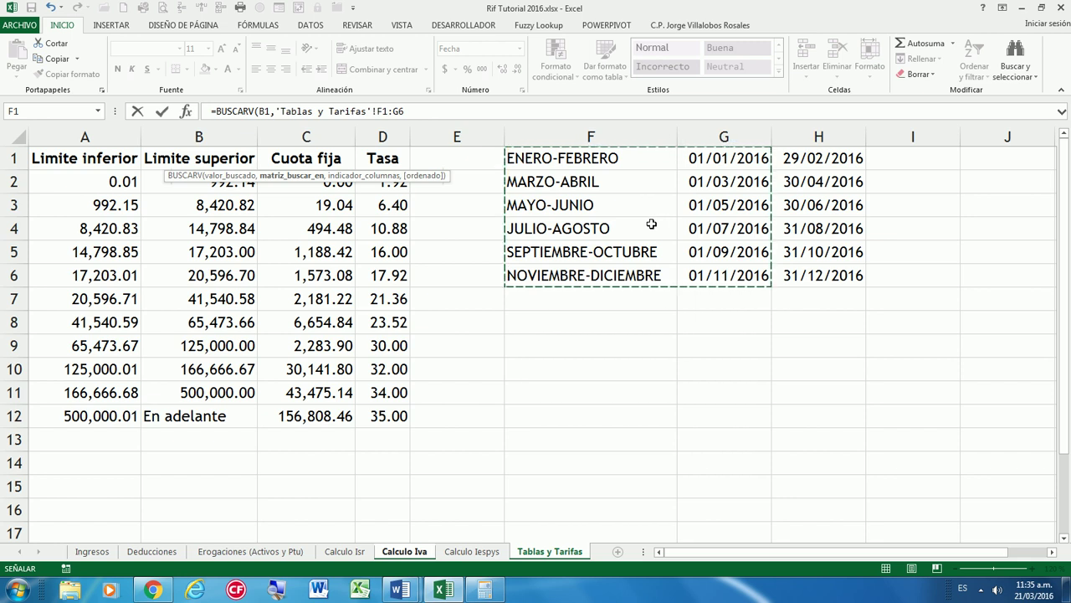
pyautogui.press('F4')
pyautogui.write('$G$6,')
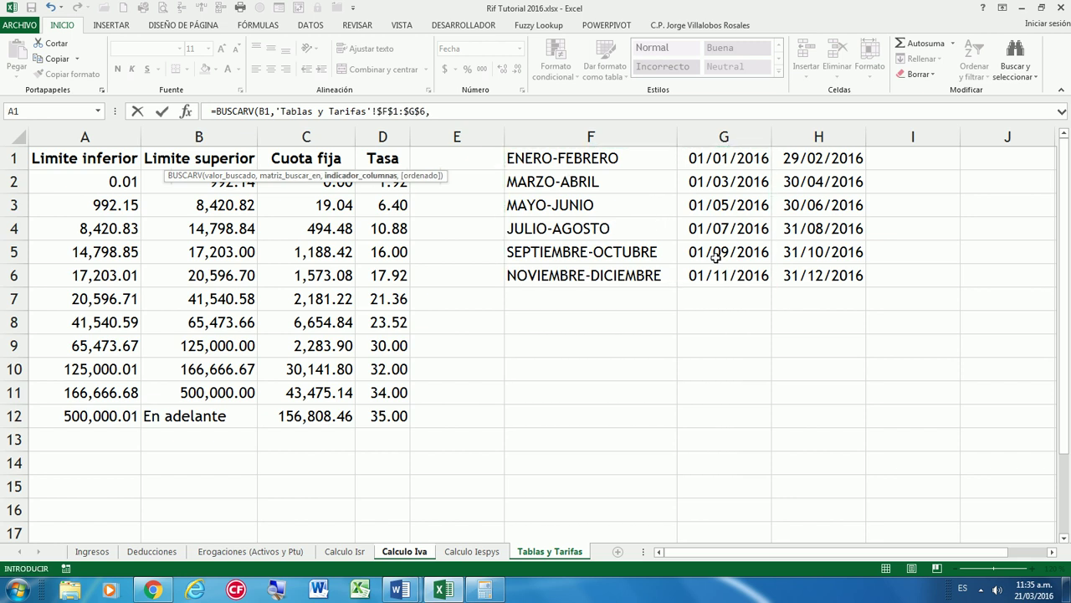
pyautogui.write('2,')
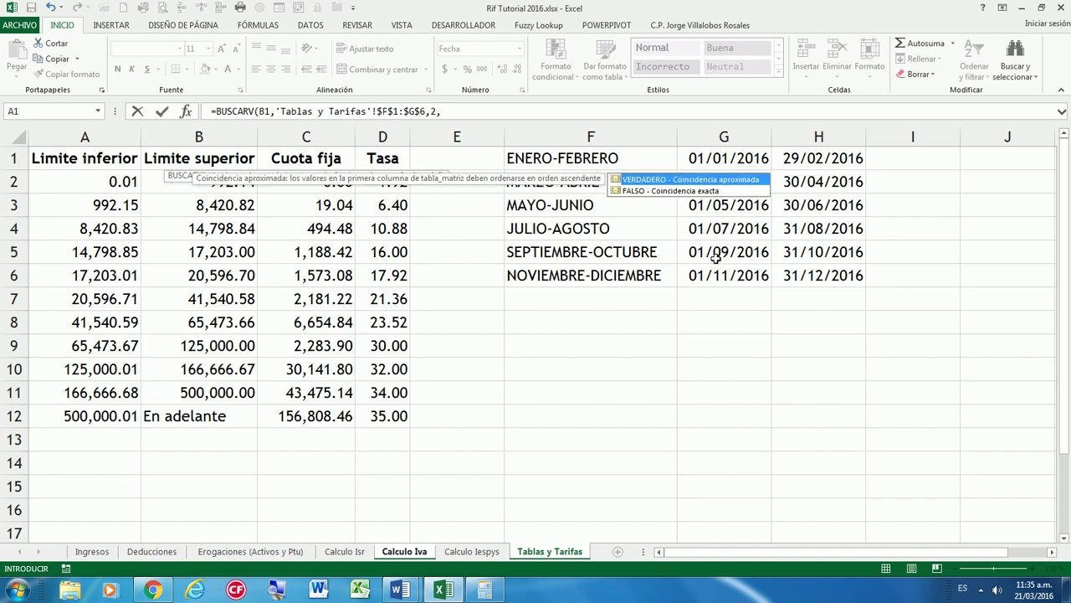
pyautogui.write('0)')
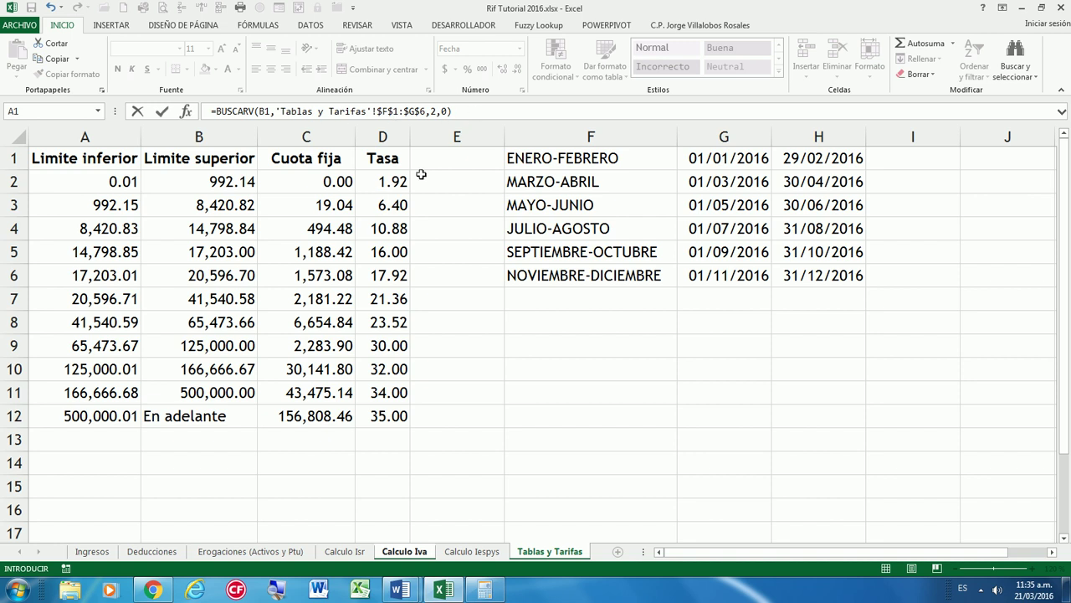
pyautogui.press('Return')
# In E1, start a BUSCARV formula that looks up B1's bimester
pyautogui.press('Up')
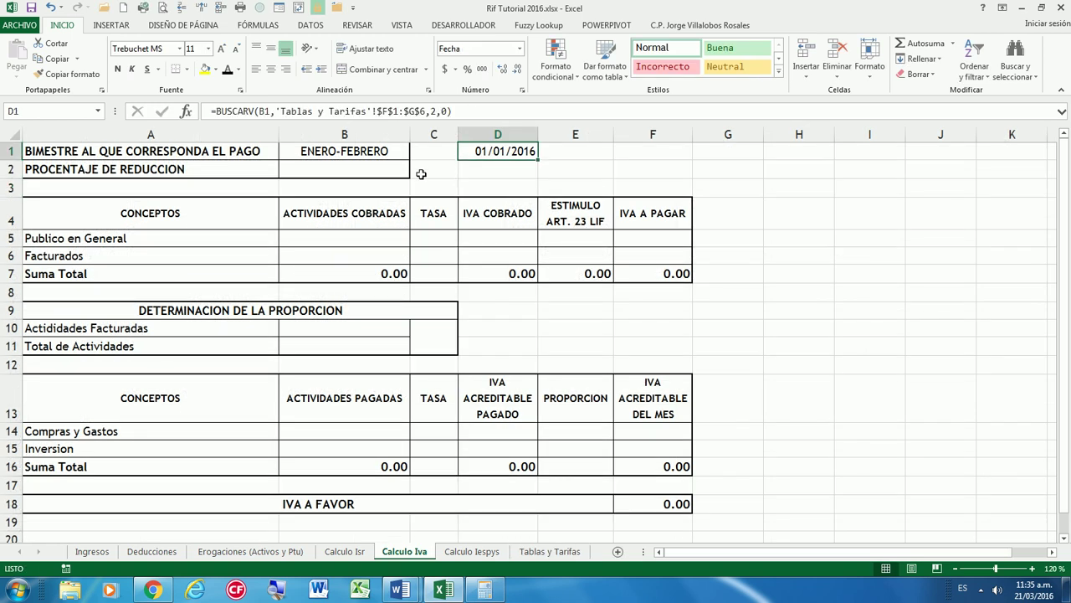
pyautogui.press('Left')
pyautogui.press('Right')
pyautogui.press('Right')
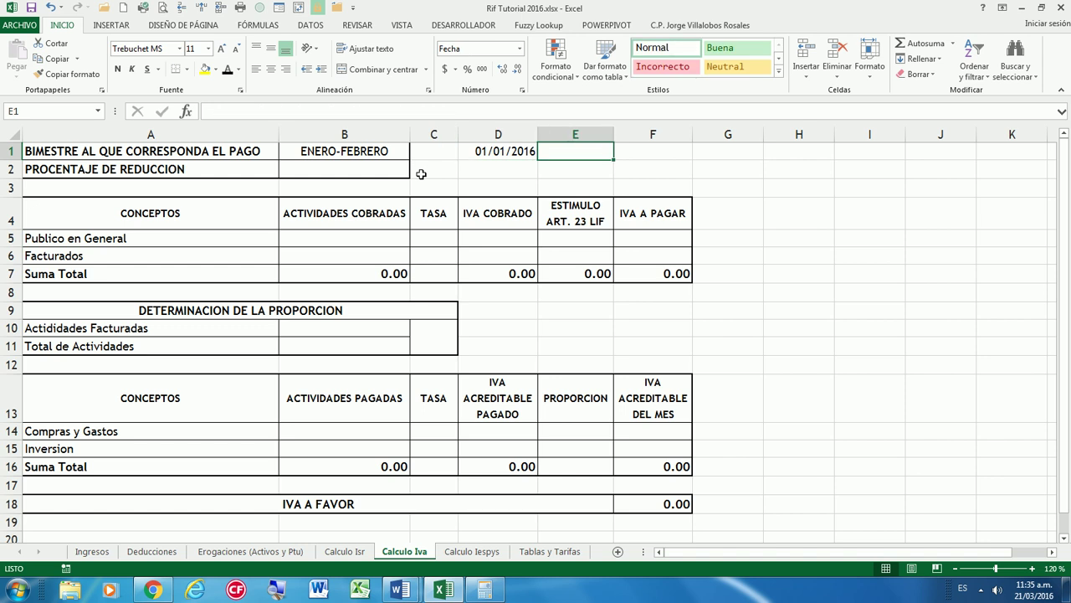
pyautogui.write('=')
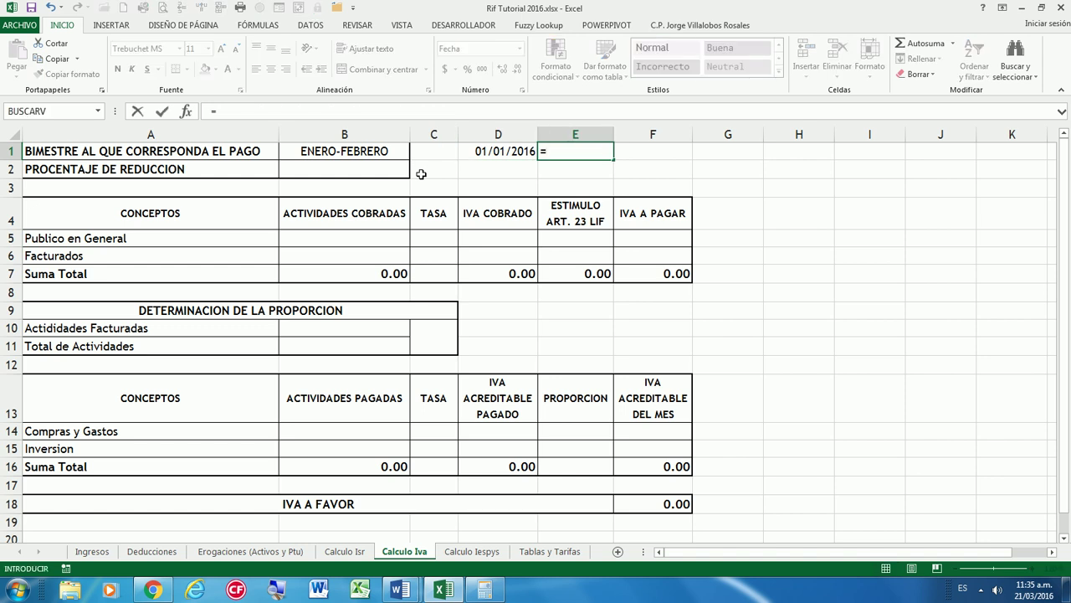
pyautogui.write('bus')
pyautogui.click(589, 191)
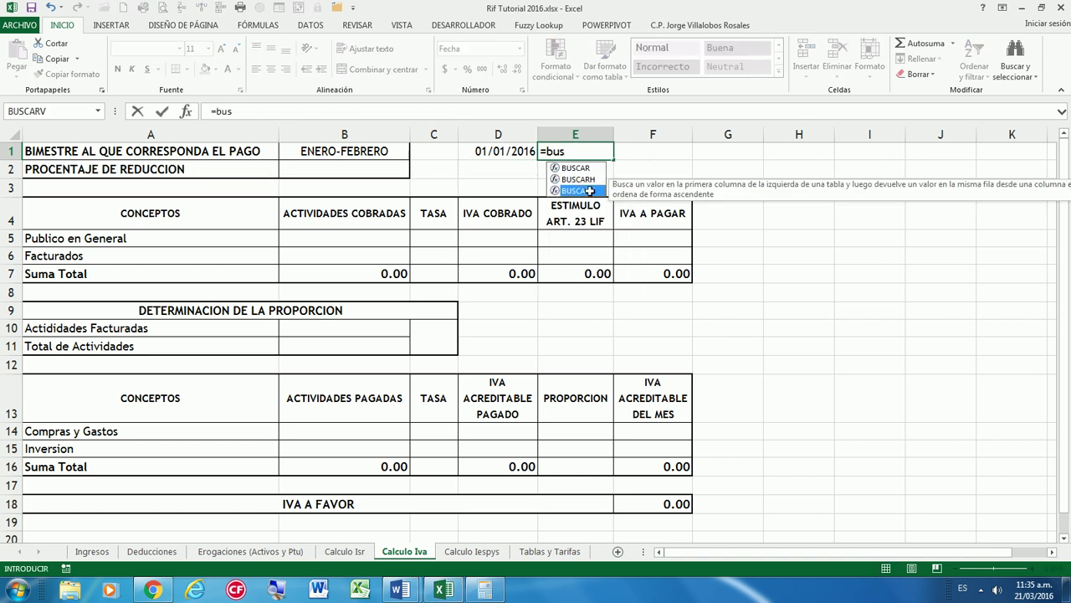
pyautogui.doubleClick(590, 191)
pyautogui.click(368, 152)
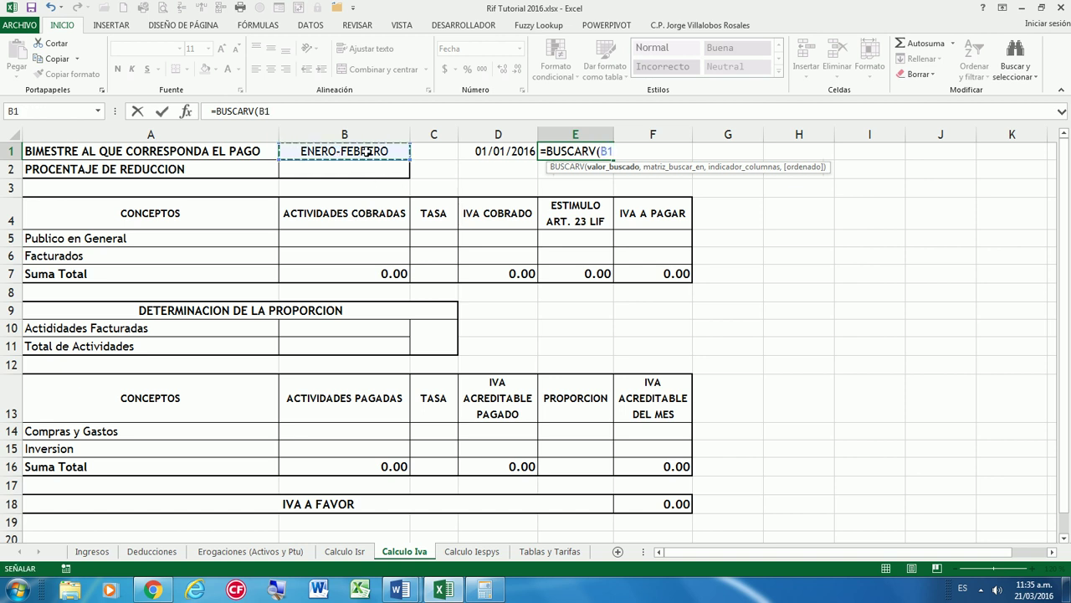
pyautogui.write(',')
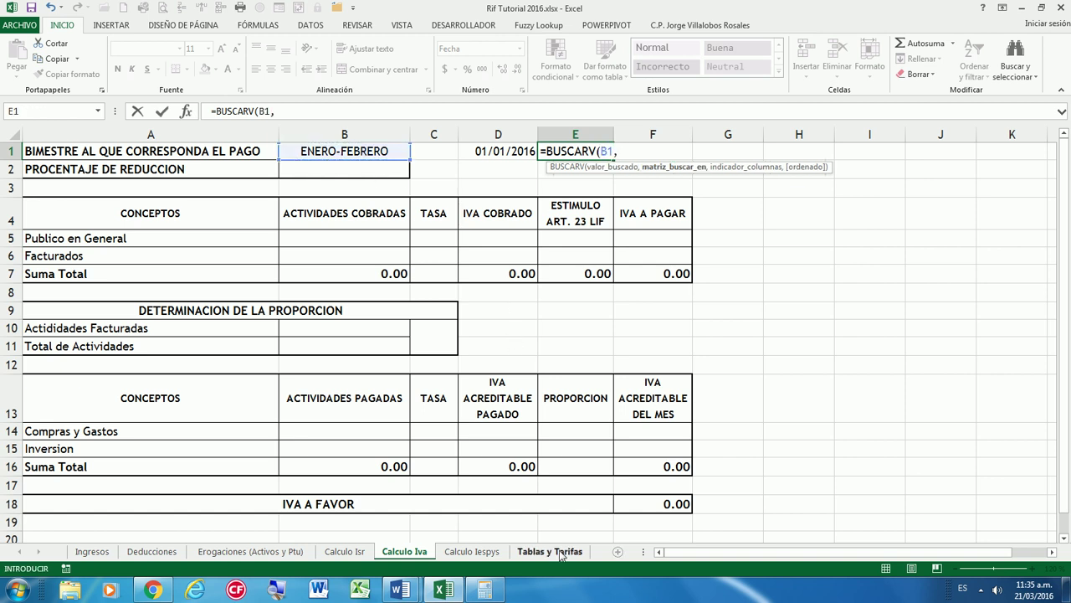
# Use 'Tablas y Tarifas'!$F$1:$H$6 with column 3 and exact match, returning 29/02/2016
pyautogui.click(560, 554)
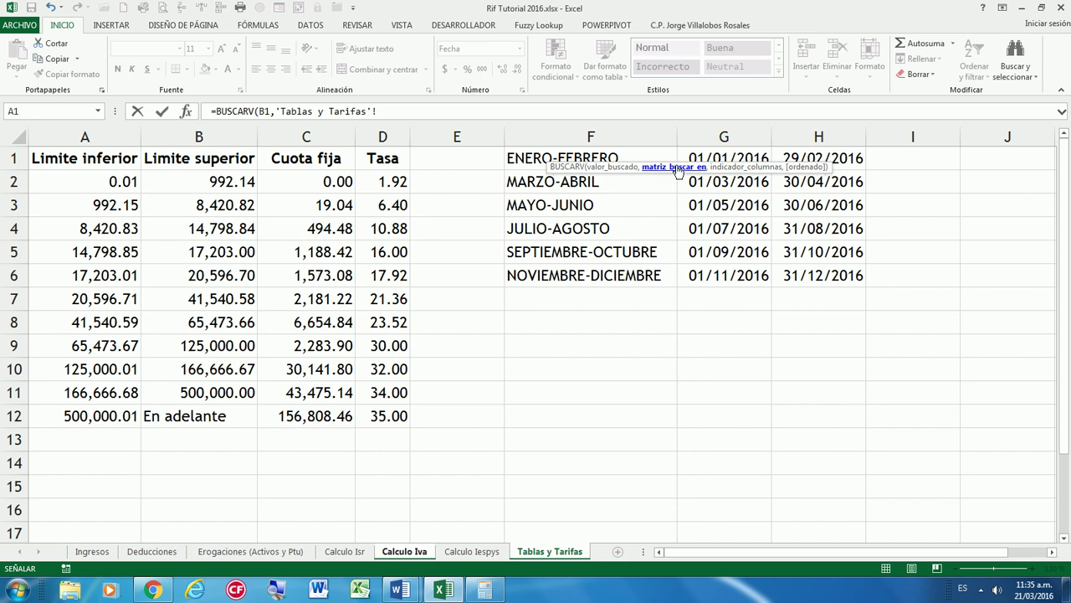
pyautogui.moveTo(678, 171); pyautogui.dragTo(263, 179)
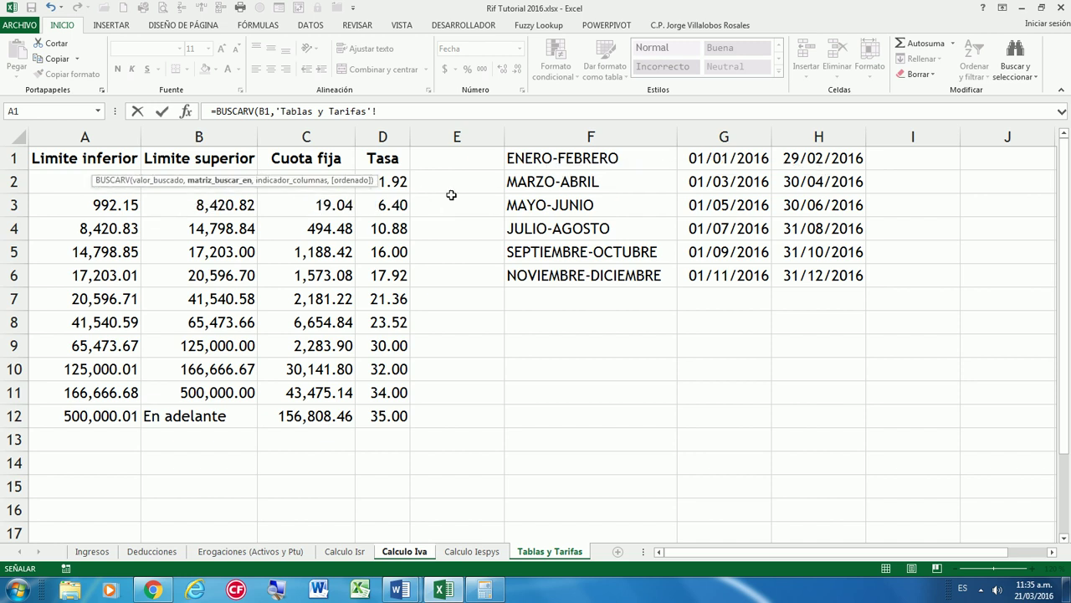
pyautogui.moveTo(525, 158); pyautogui.dragTo(847, 275)
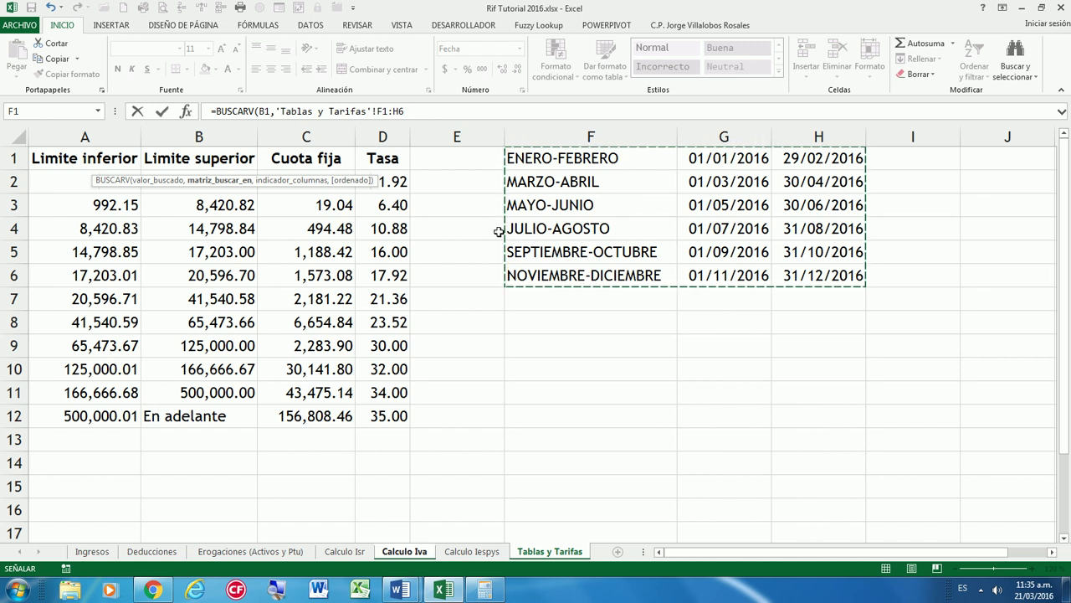
pyautogui.press('F4')
pyautogui.write('$H$6,')
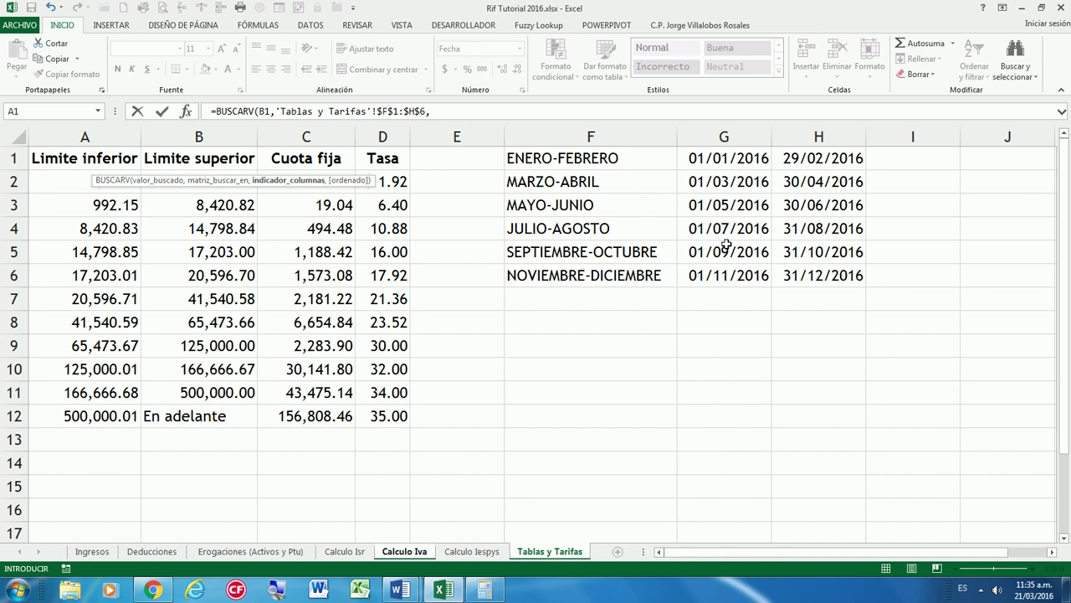
pyautogui.write('3,0)')
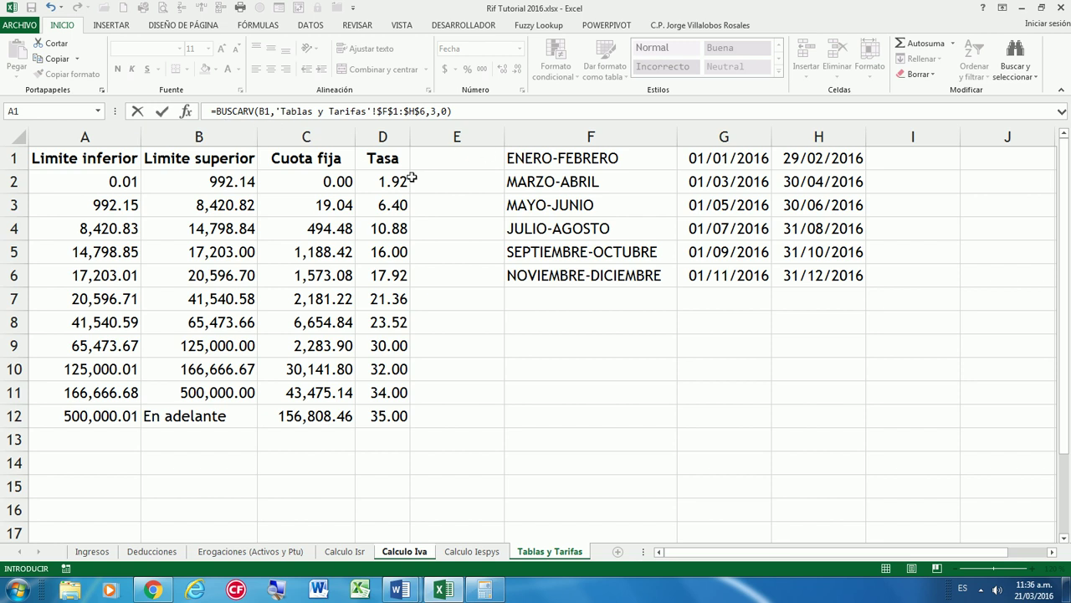
pyautogui.press('Return')
pyautogui.press('Up')
pyautogui.press('Left')
pyautogui.press('Left')
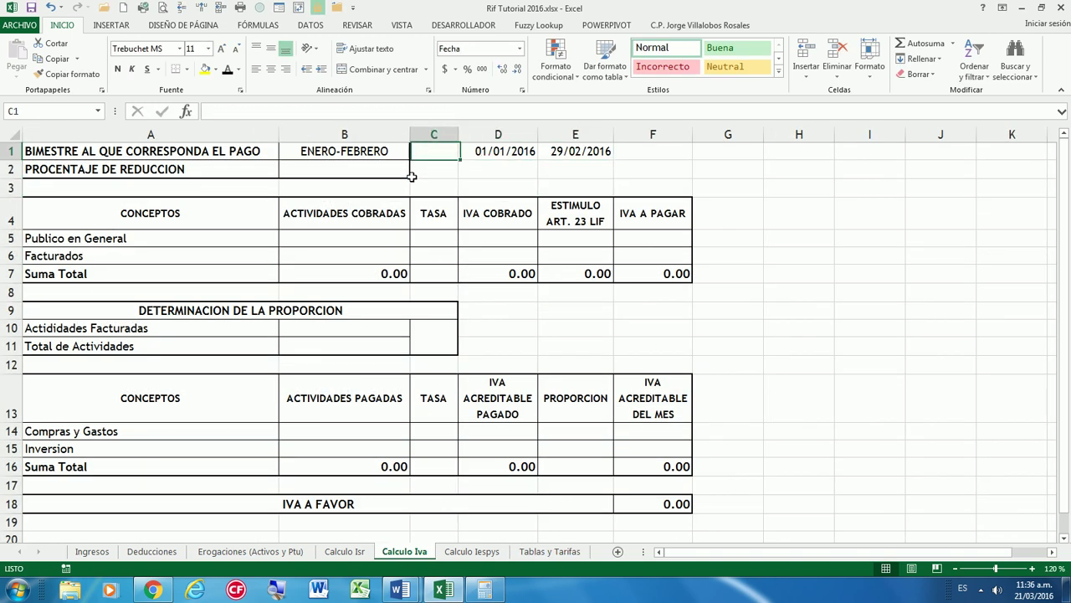
pyautogui.press('Left')
pyautogui.click(416, 153)
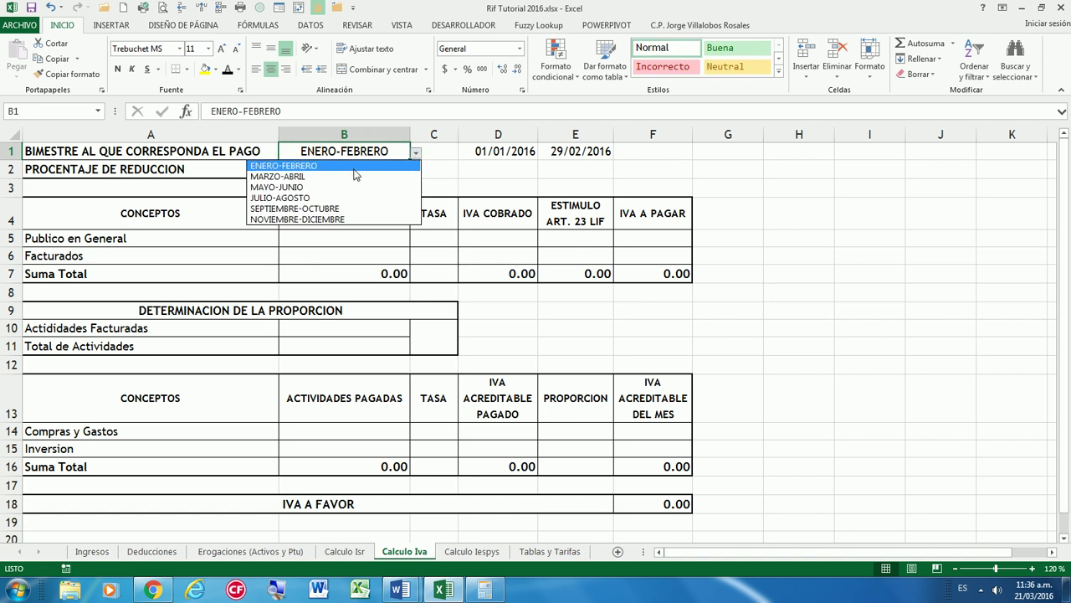
pyautogui.click(342, 178)
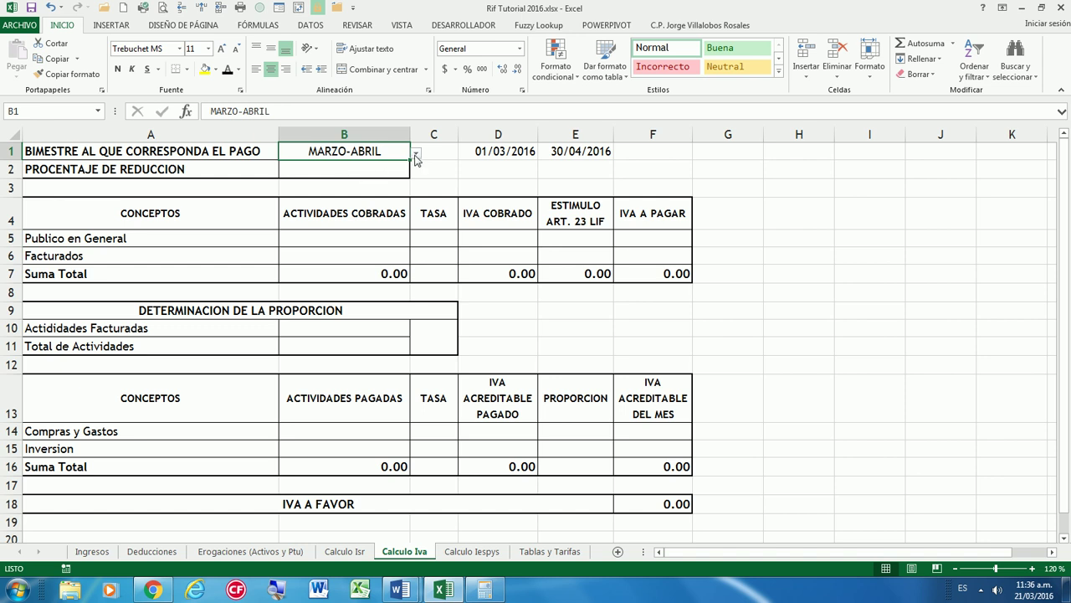
pyautogui.click(416, 159)
pyautogui.click(377, 218)
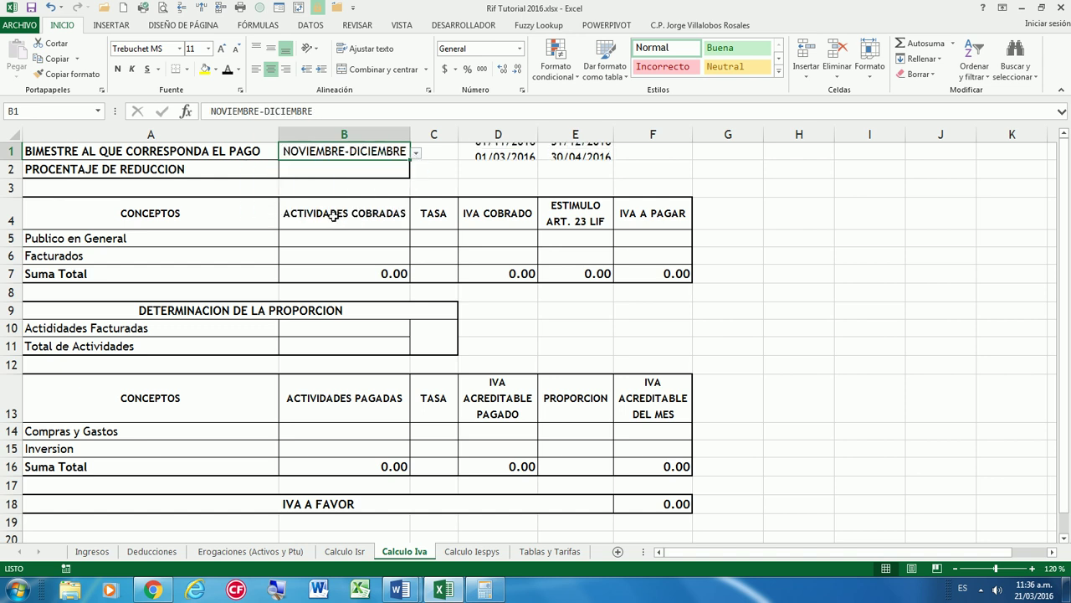
pyautogui.click(416, 159)
pyautogui.click(373, 174)
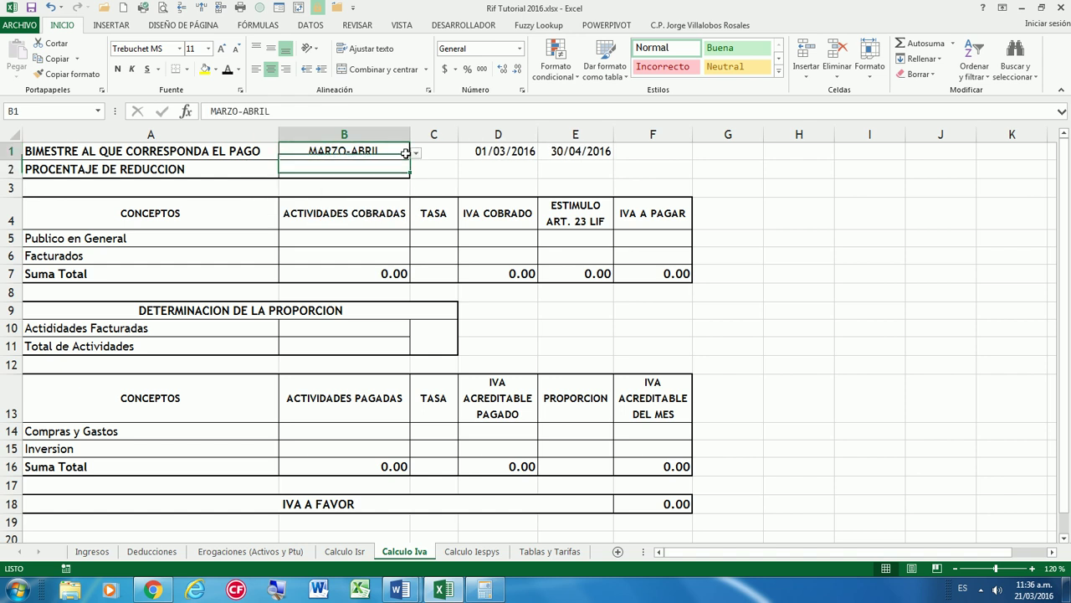
pyautogui.click(416, 153)
pyautogui.click(356, 166)
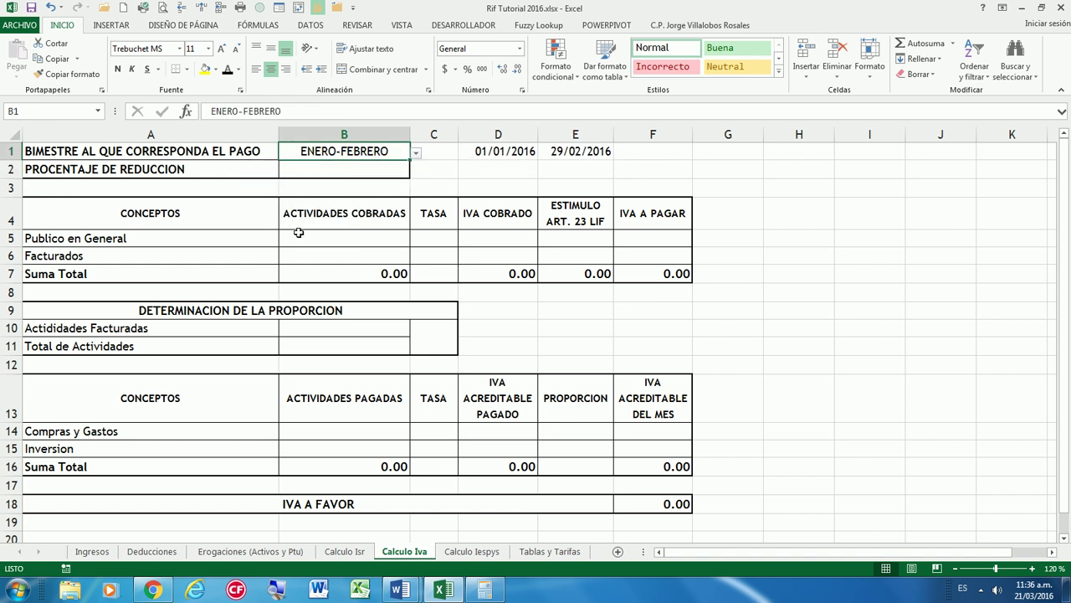
pyautogui.click(299, 233)
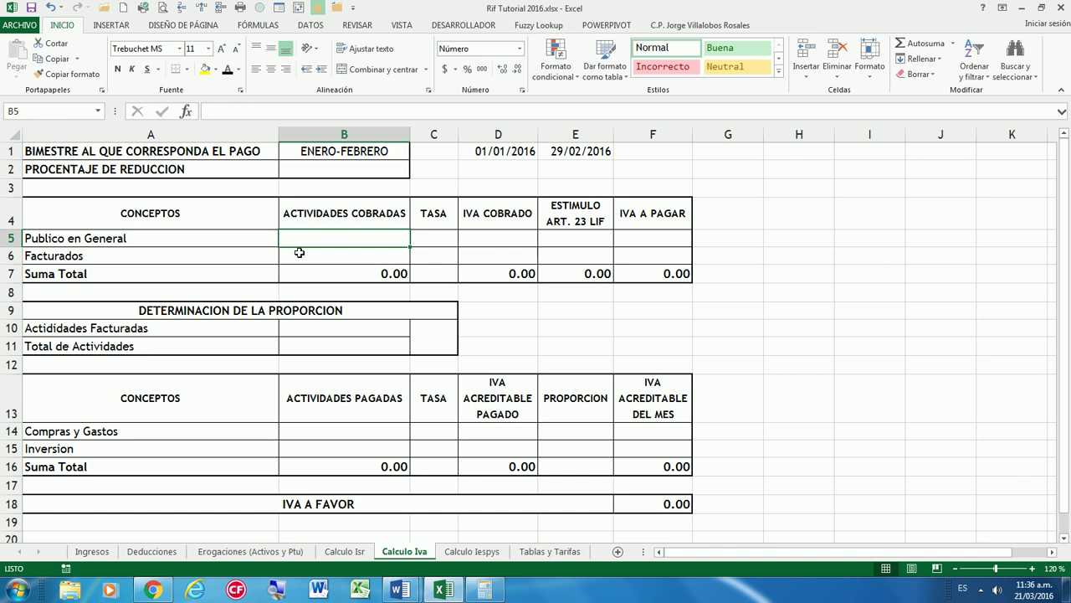
pyautogui.click(299, 252)
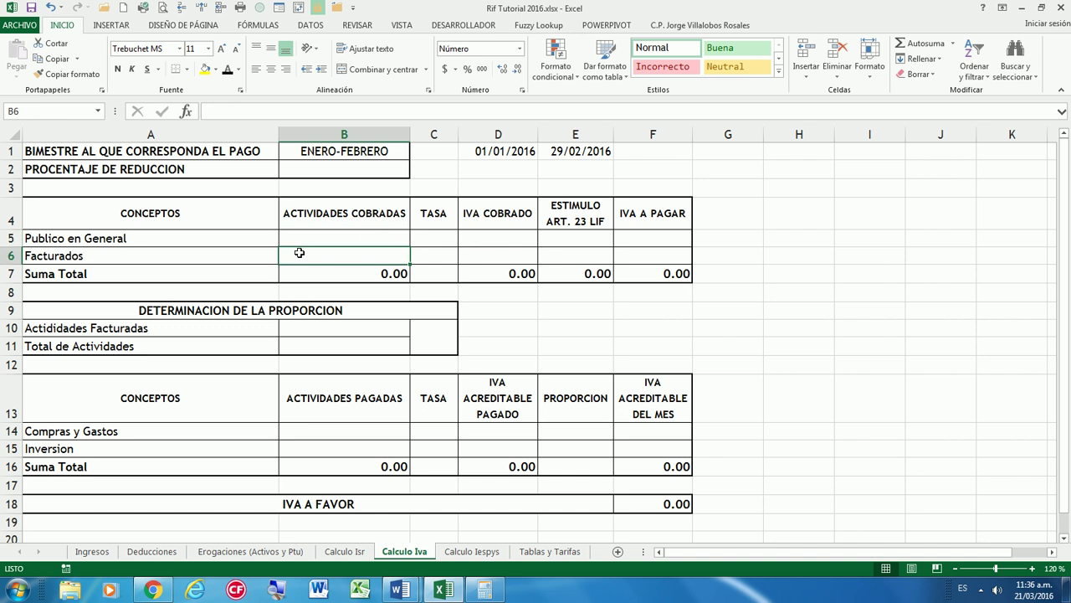
pyautogui.press('Up')
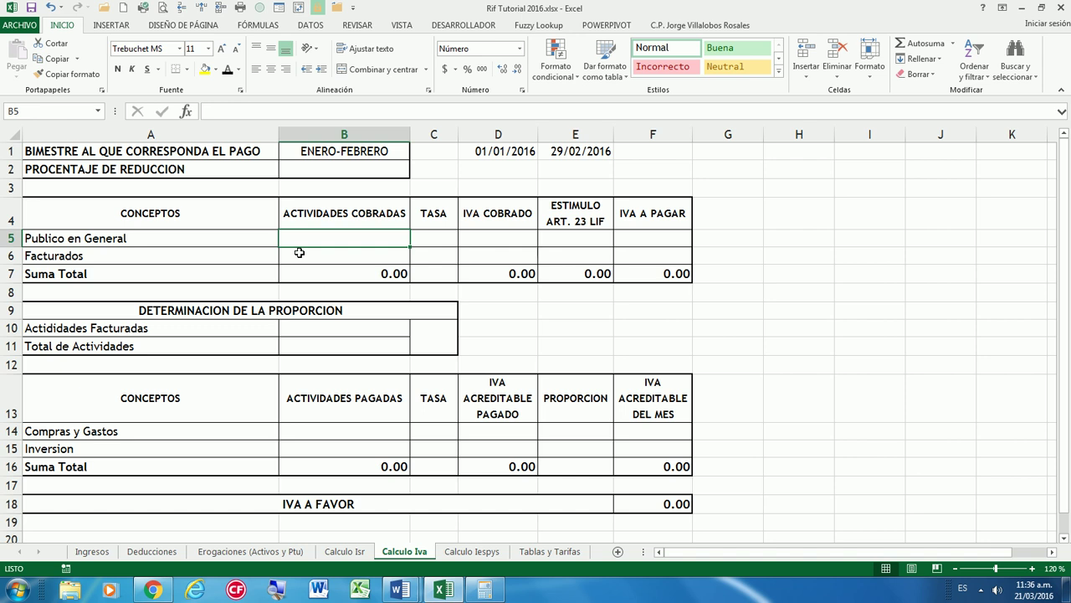
# Start a SUMAR.SI.CONJUNTO formula in B5, then cancel it
pyautogui.write('=')
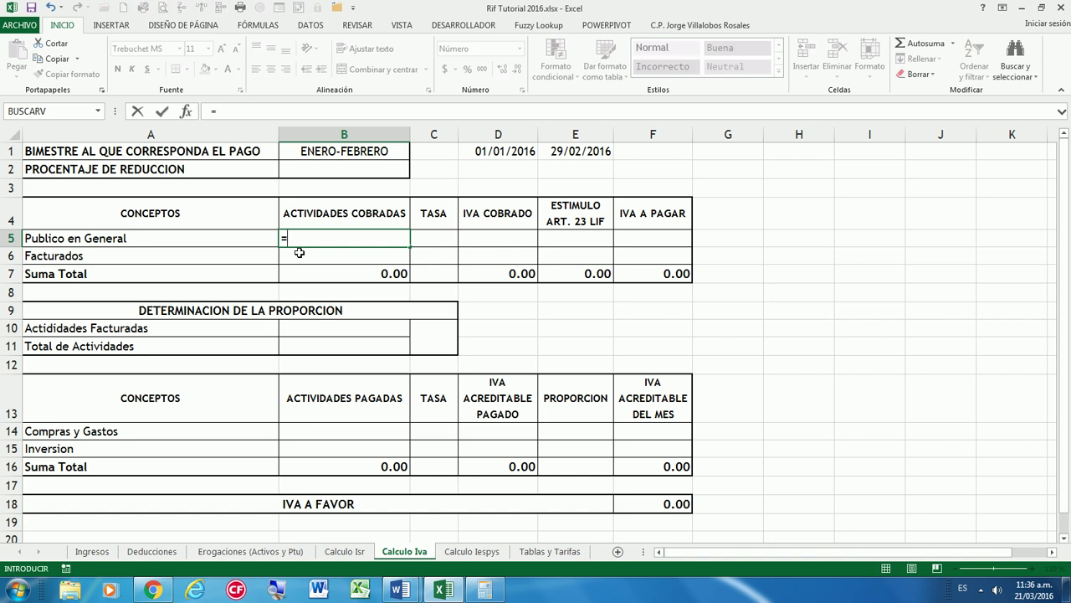
pyautogui.write('su')
pyautogui.doubleClick(347, 325)
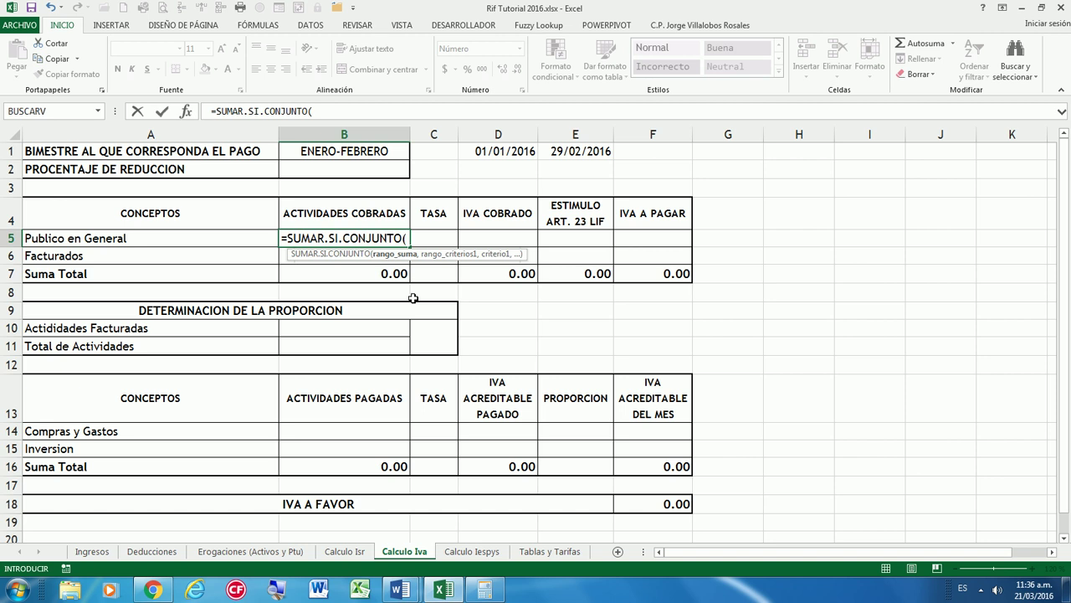
pyautogui.press('Escape')
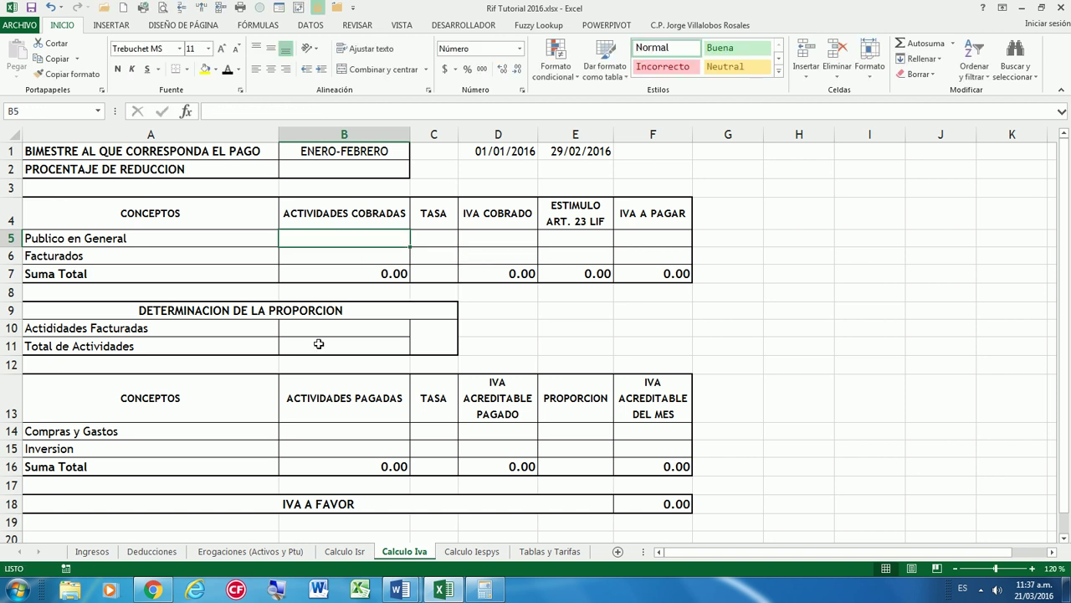
# Show the end of the Ingresos table and select the empty cell below its Total row
pyautogui.click(92, 551)
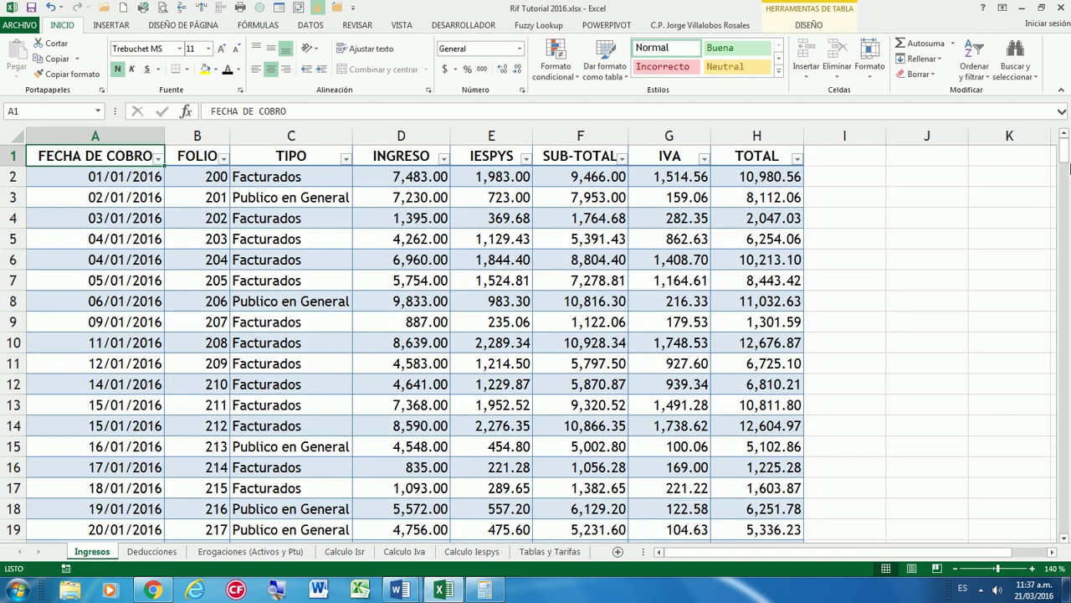
pyautogui.click(1063, 180)
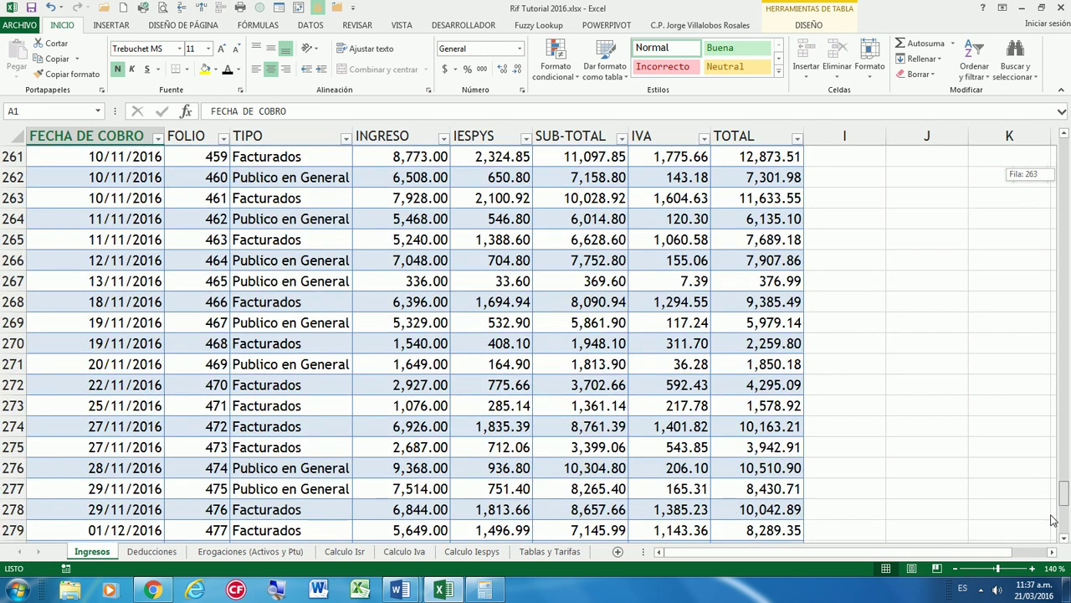
pyautogui.moveTo(1063, 180); pyautogui.dragTo(1063, 510)
pyautogui.scroll(-2, 745, 414)
pyautogui.scroll(-2, 744, 415)
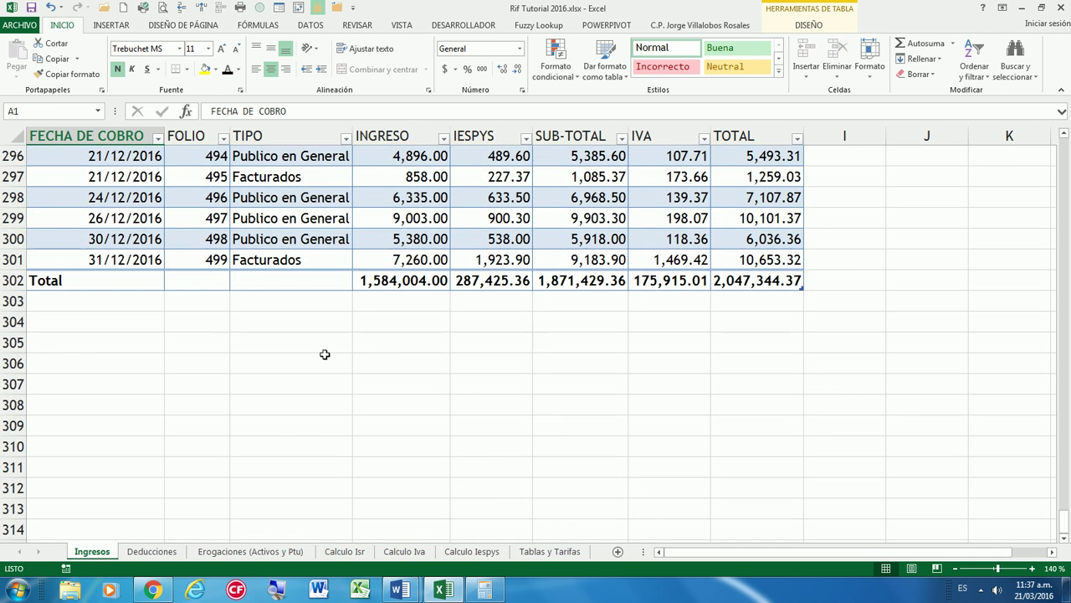
pyautogui.click(293, 343)
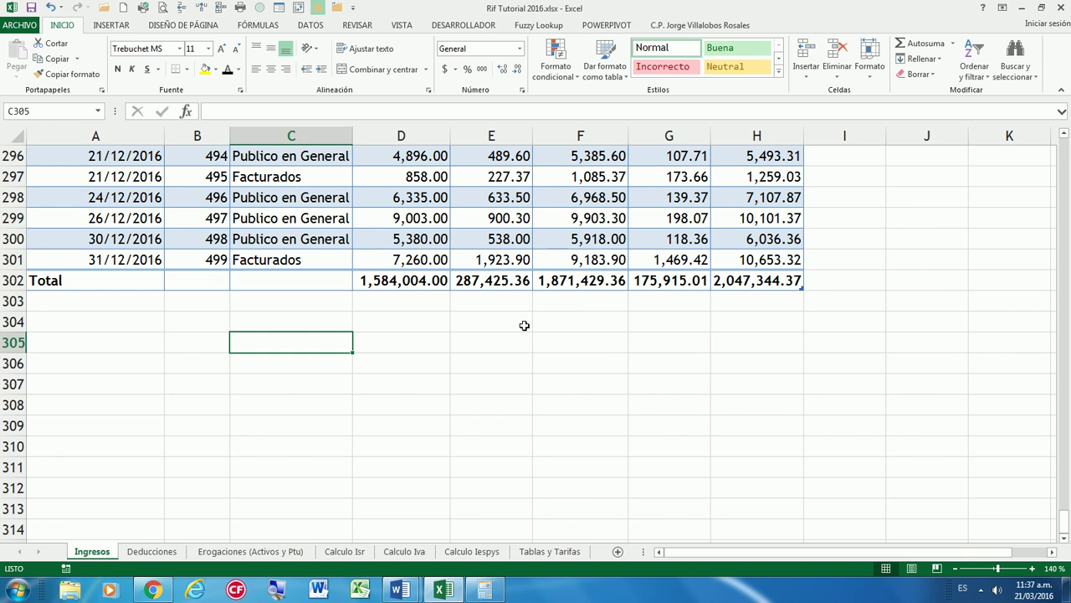
# In C305, begin =SUMAR.SI.CONJUNTO( with the Ing table for the sum range
pyautogui.write('=su')
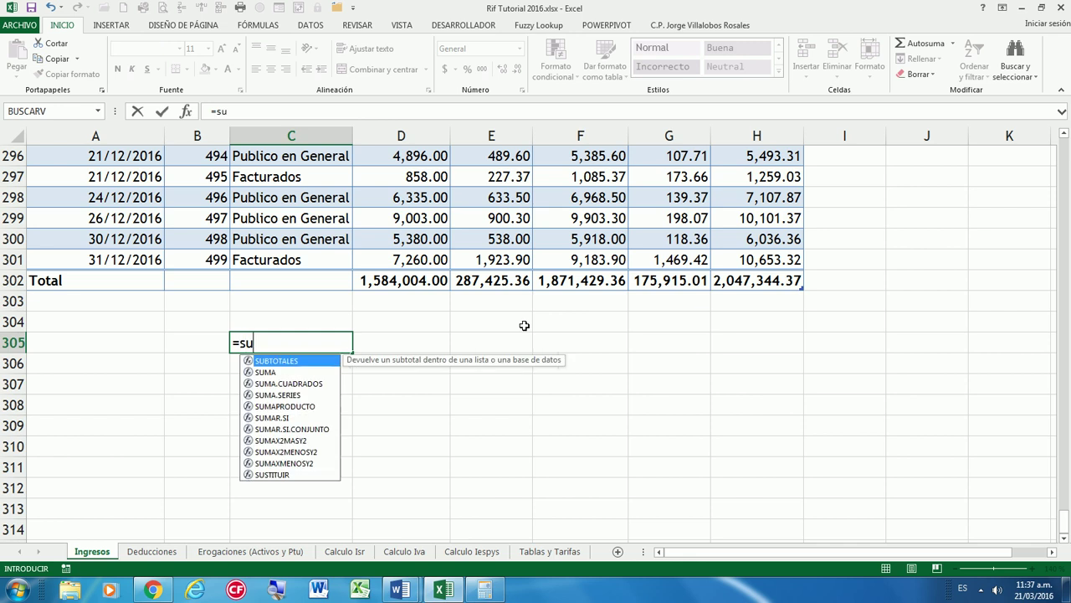
pyautogui.doubleClick(319, 429)
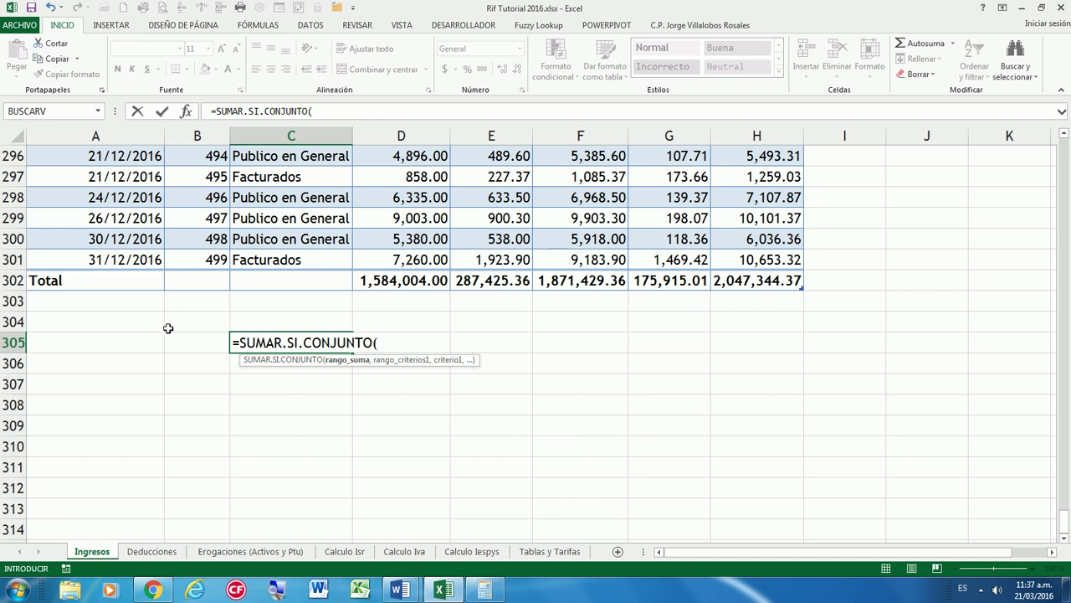
pyautogui.write('ING')
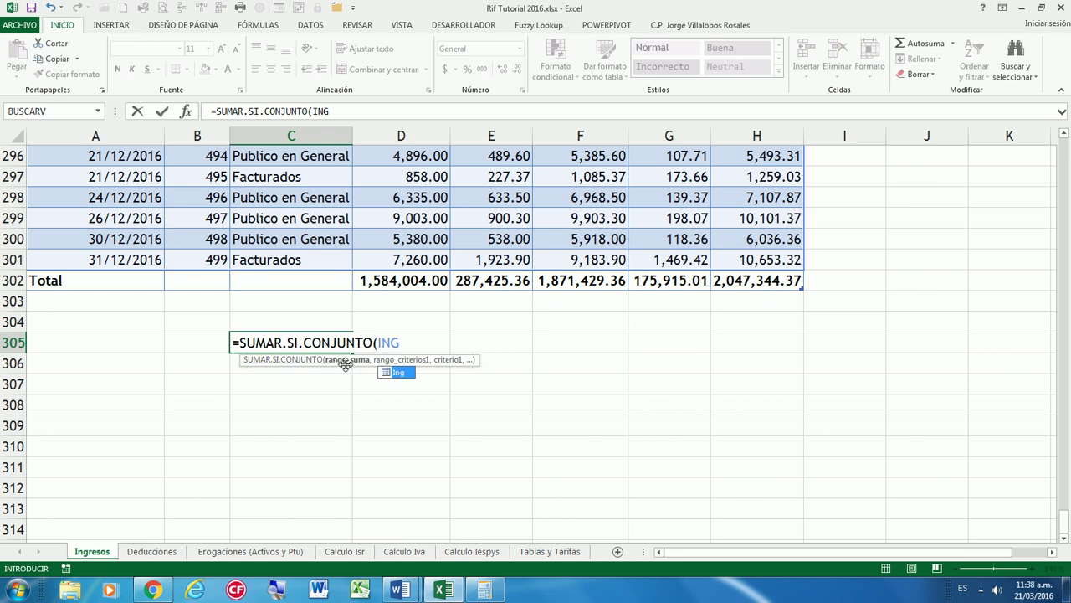
pyautogui.doubleClick(397, 374)
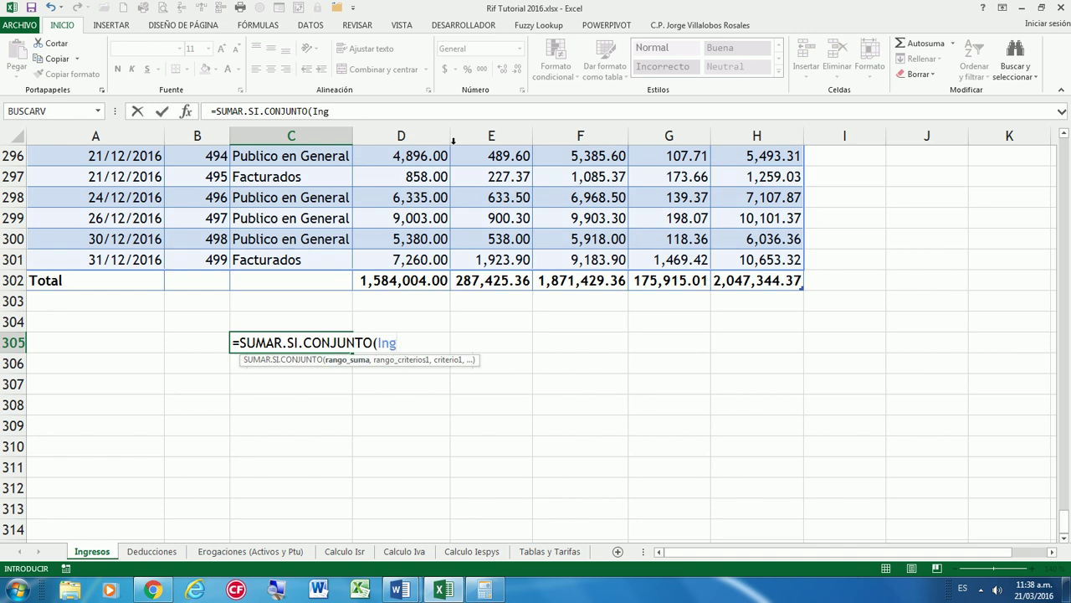
pyautogui.scroll(2, 558, 375)
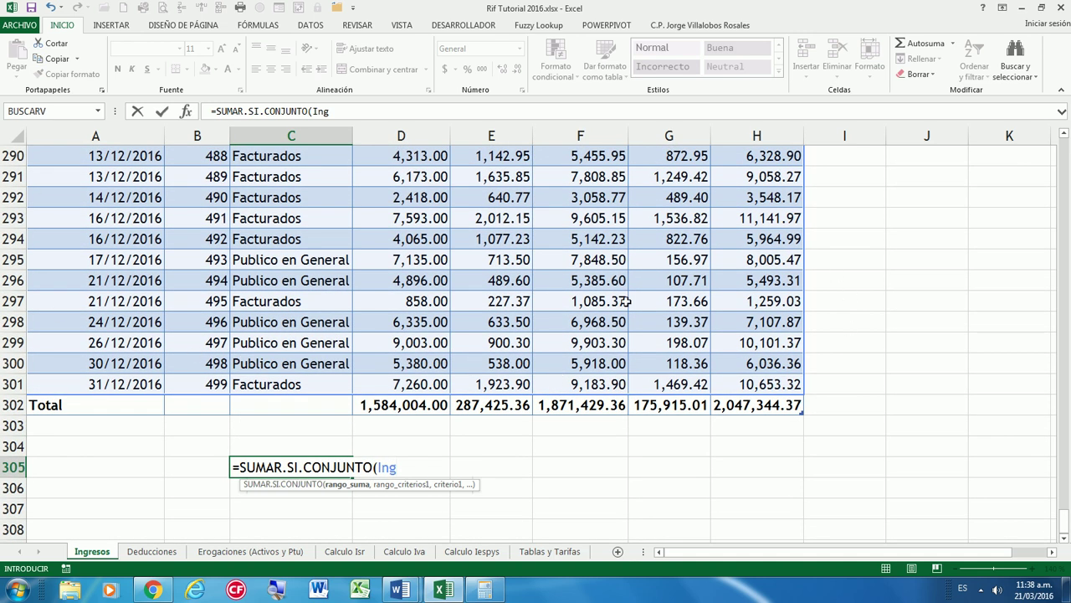
# Sum Ing[INGRESO] with the first condition Ing[TIPO] equal to "Facturados"
pyautogui.write('[')
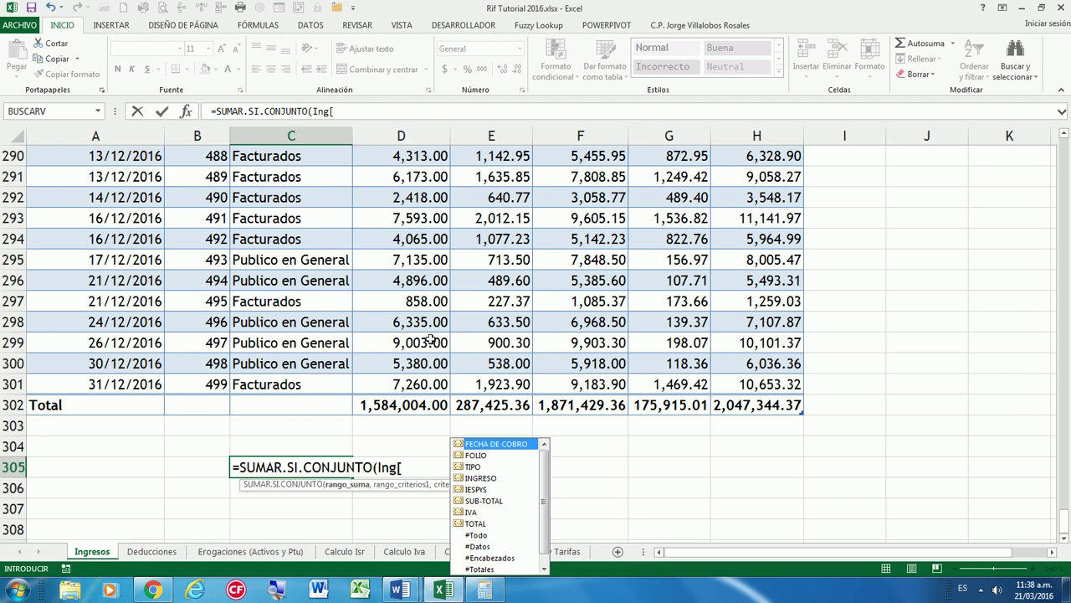
pyautogui.doubleClick(479, 478)
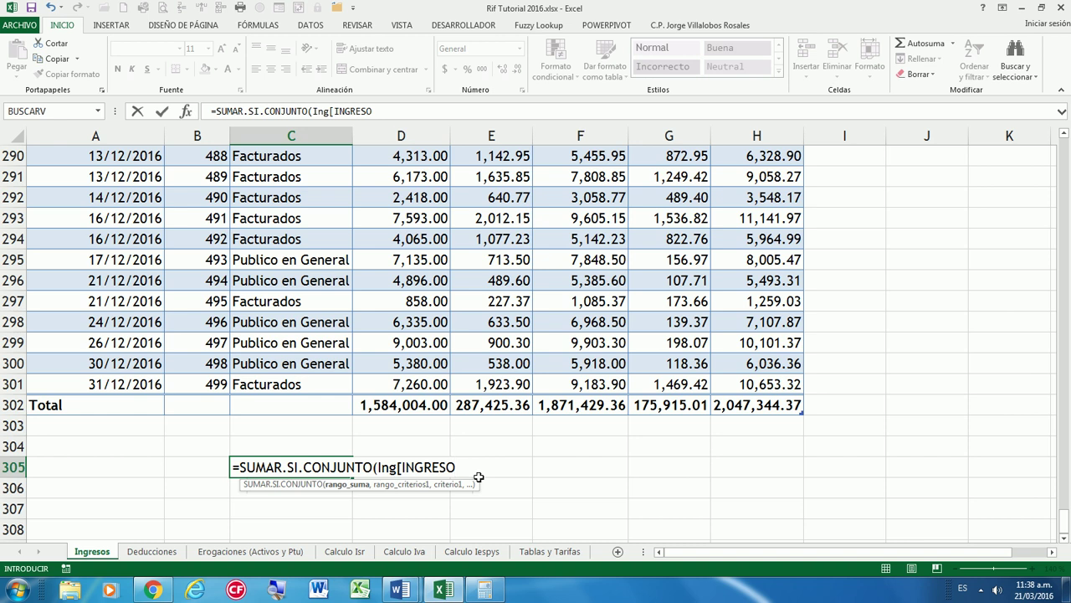
pyautogui.write(']')
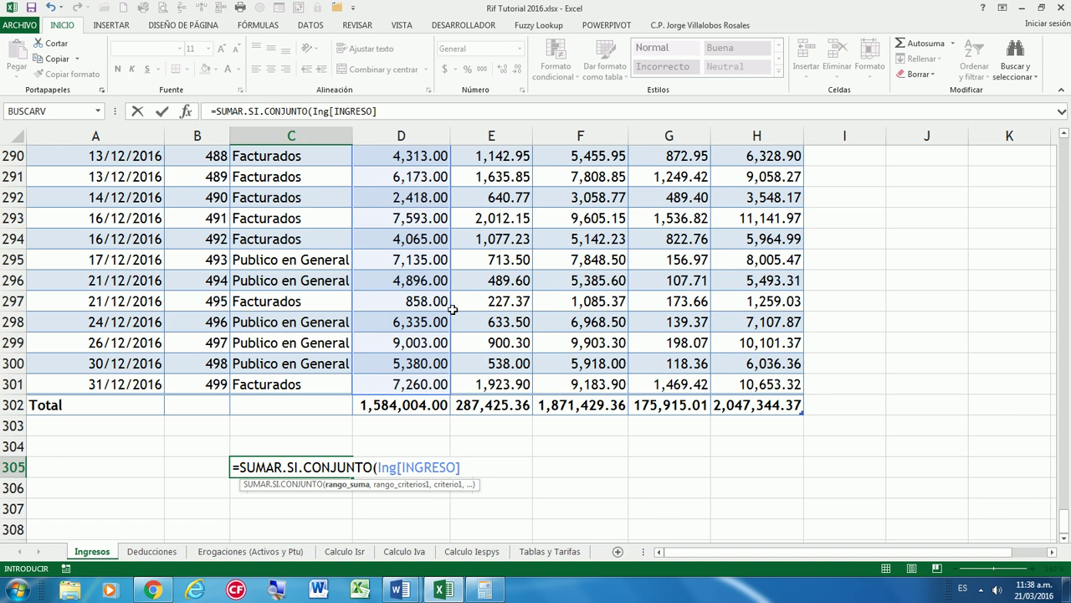
pyautogui.write(',')
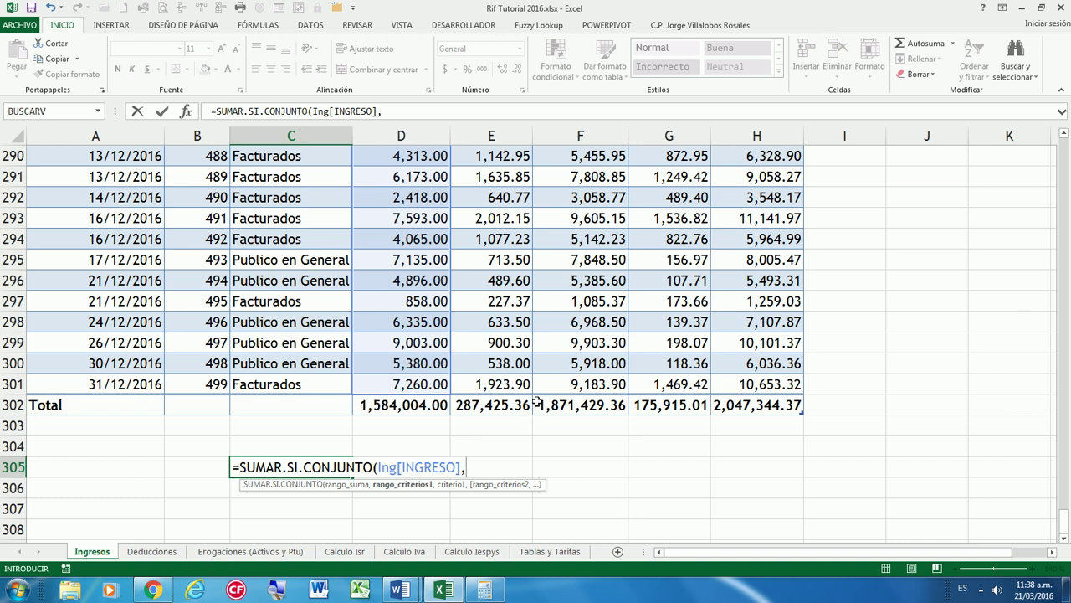
pyautogui.write('IN')
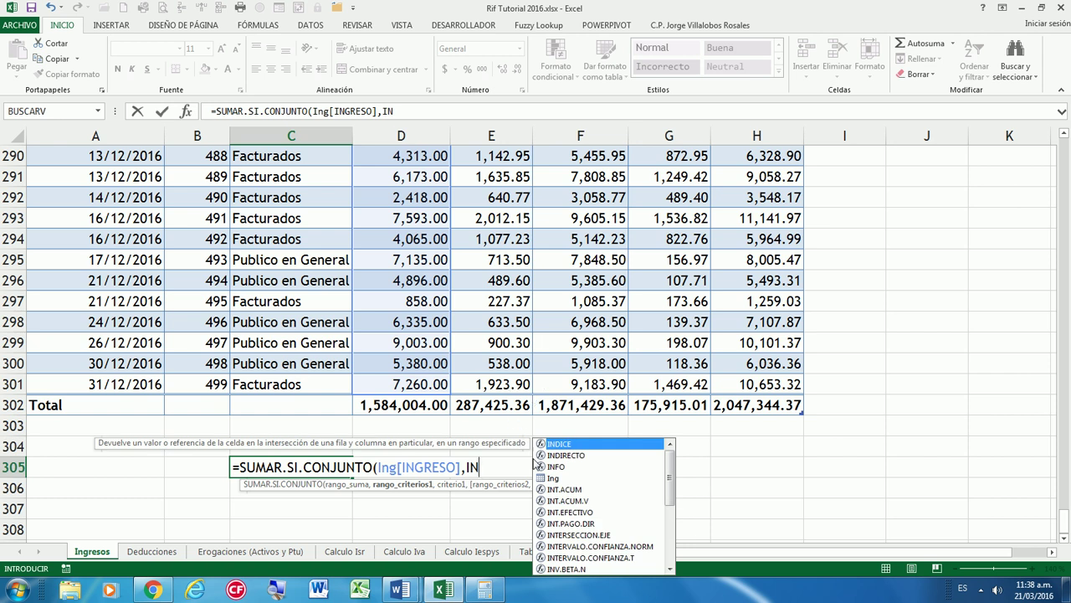
pyautogui.doubleClick(553, 479)
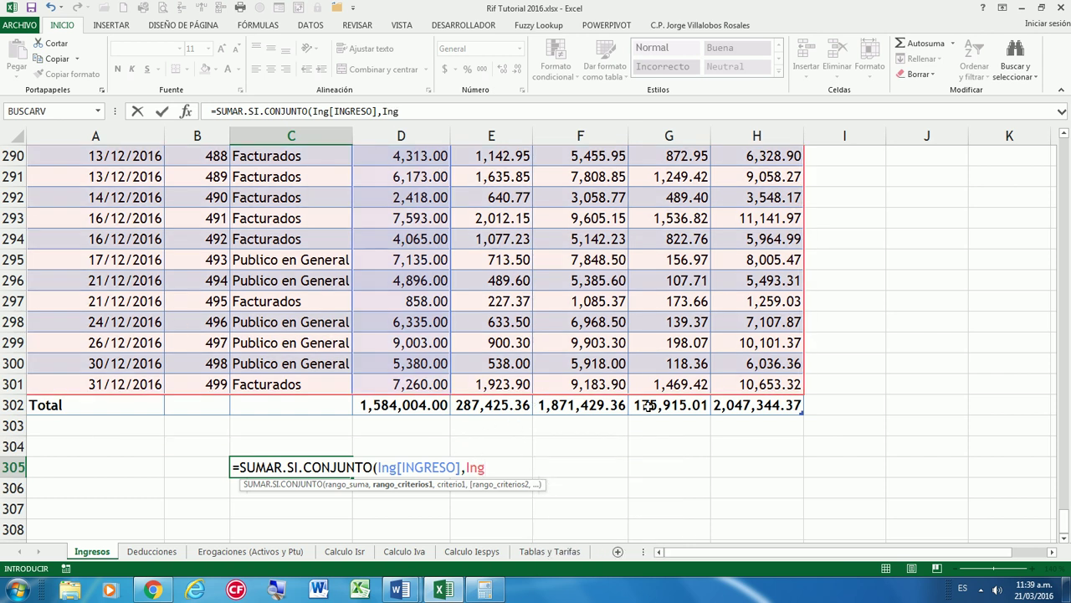
pyautogui.write('[')
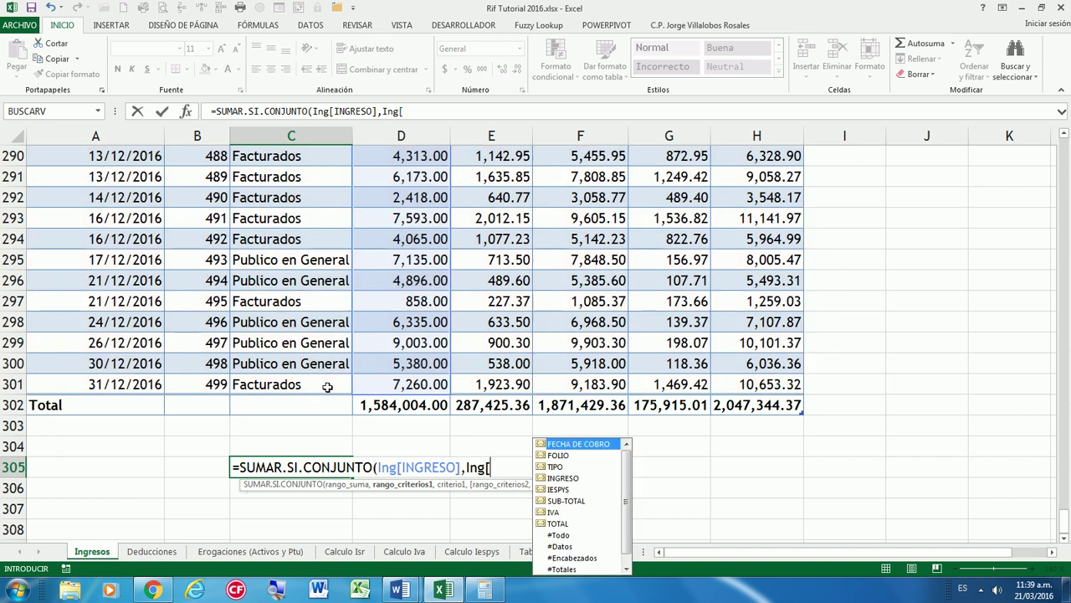
pyautogui.doubleClick(555, 467)
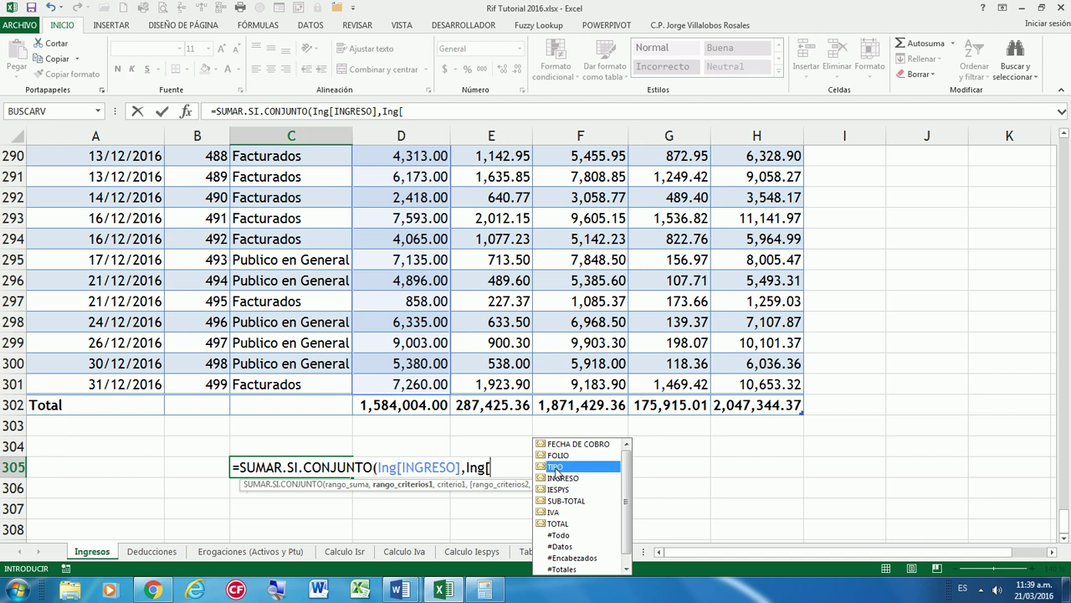
pyautogui.write(']')
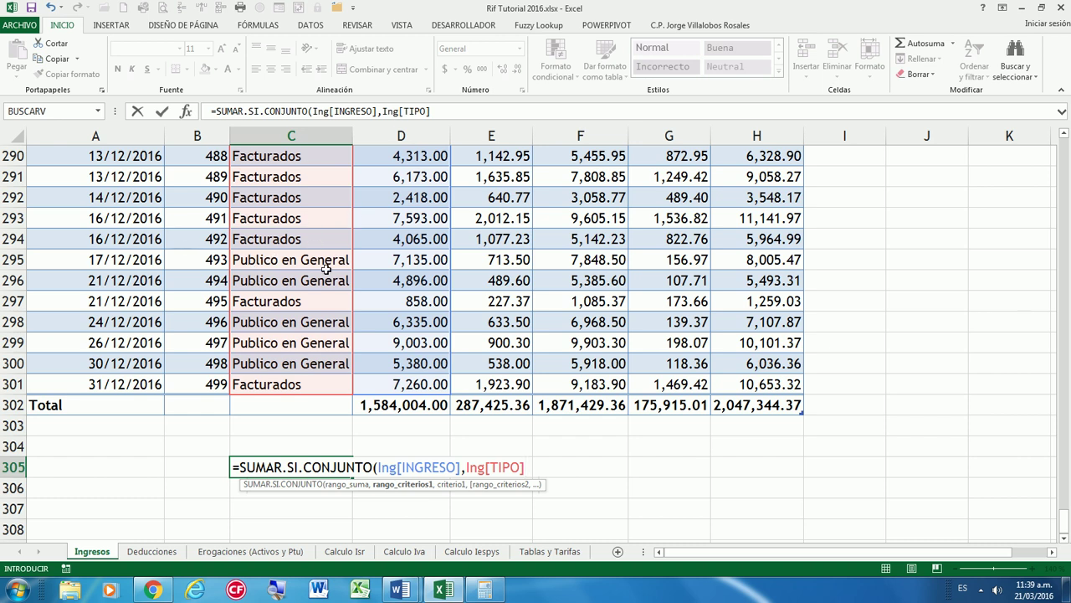
pyautogui.write(',')
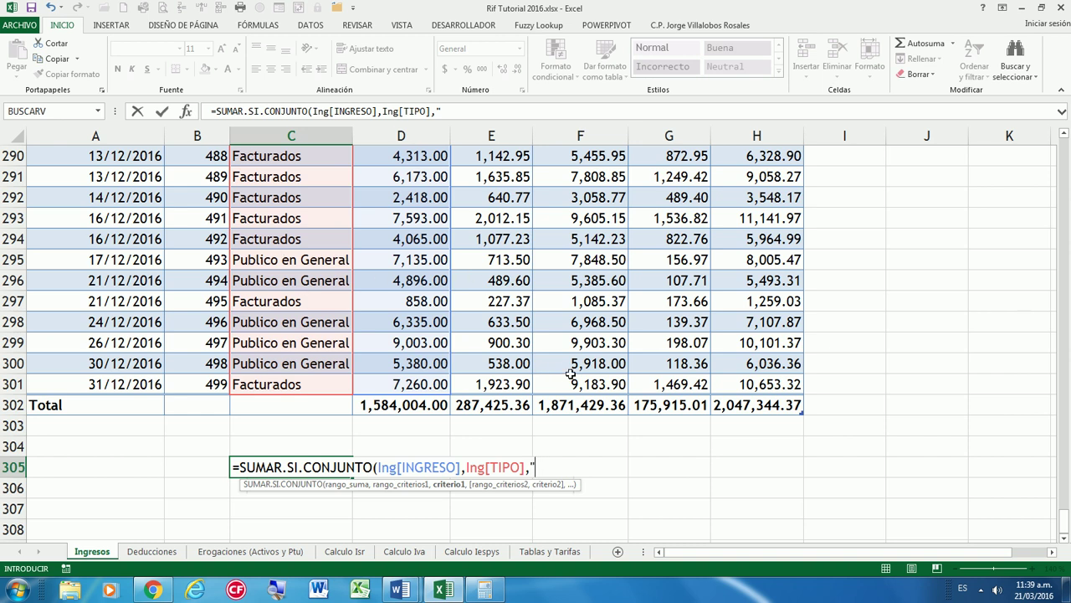
pyautogui.write('Facturados"')
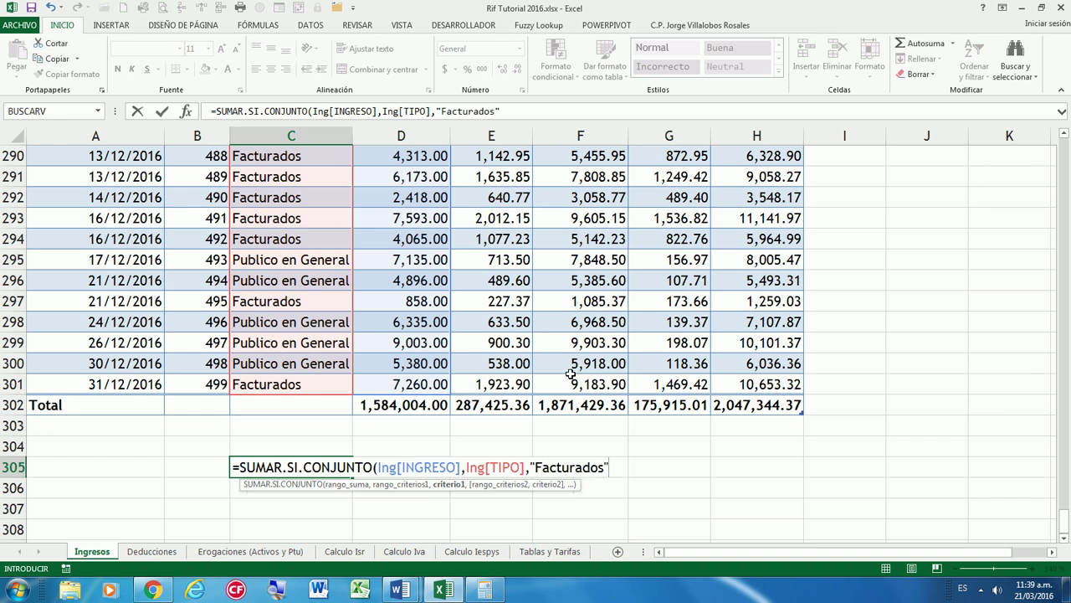
pyautogui.write(',')
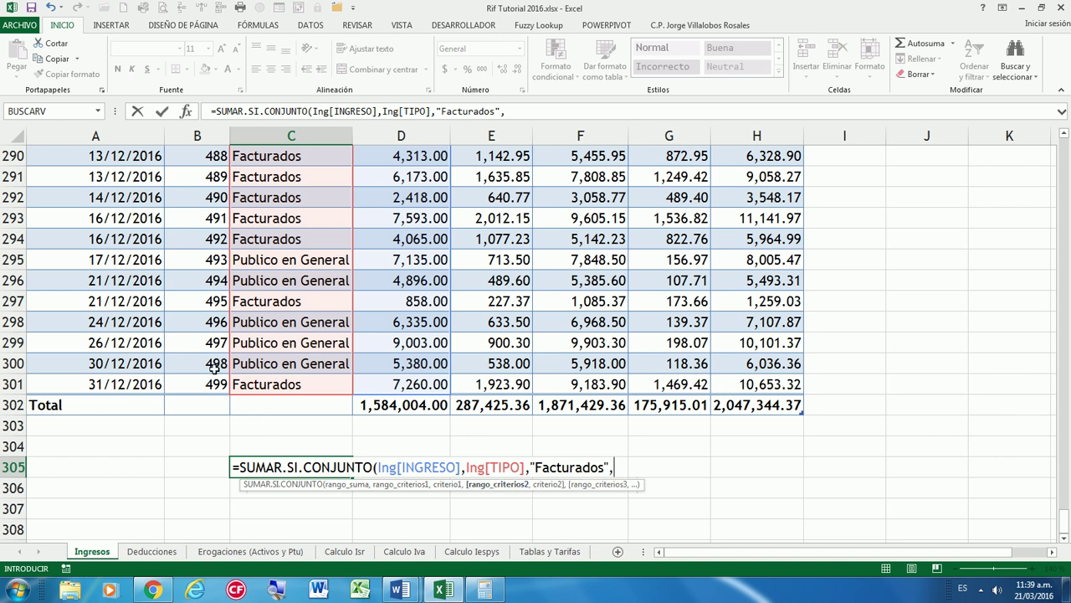
# Add the condition Ing[FECHA DE COBRO] ">=01/01/2016" to the formula
pyautogui.write('in')
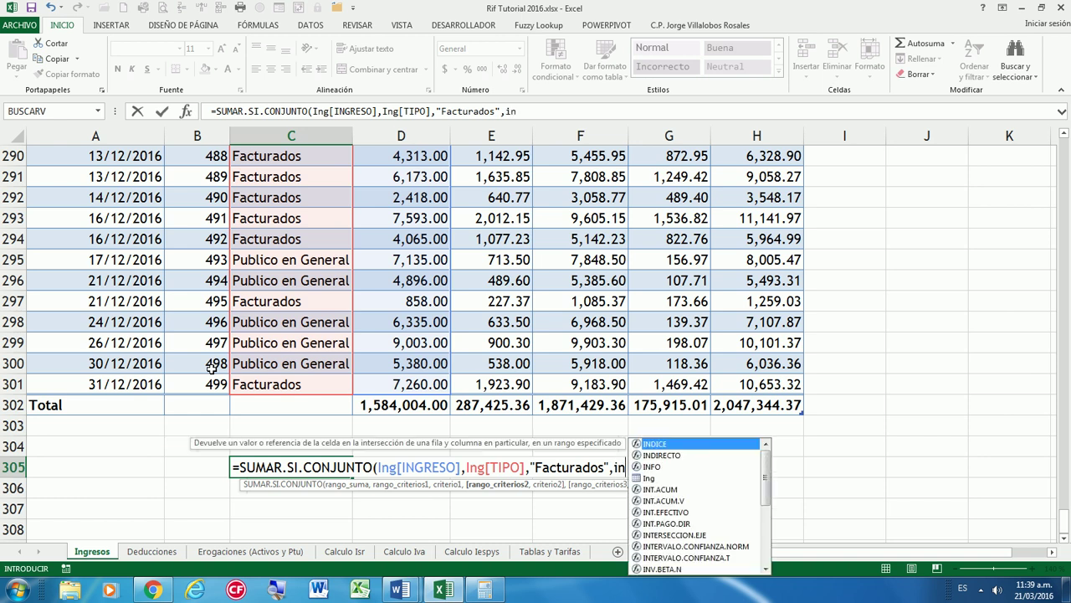
pyautogui.doubleClick(649, 478)
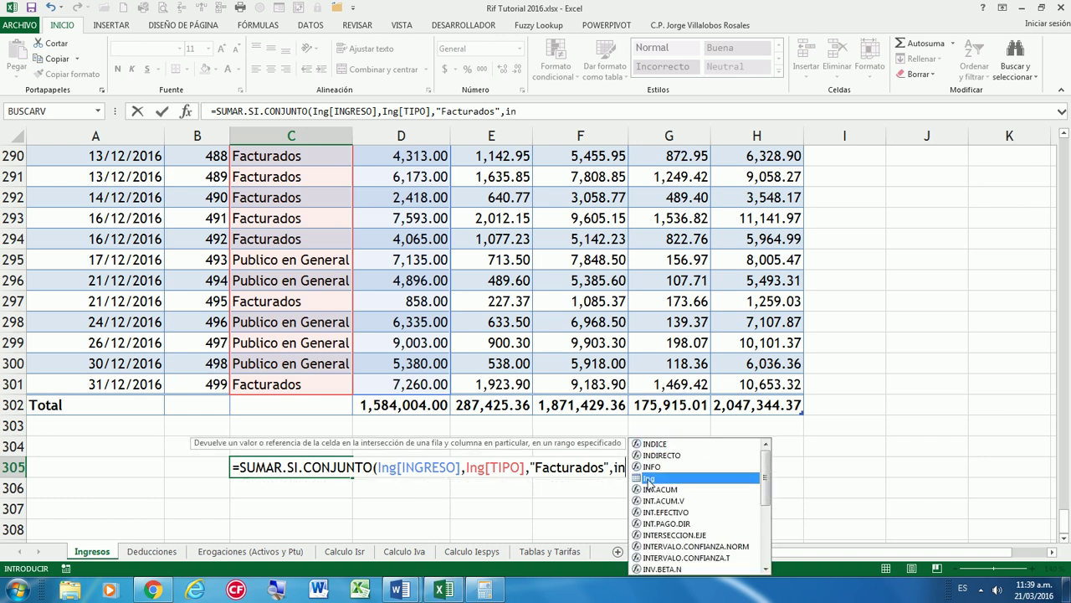
pyautogui.write('[')
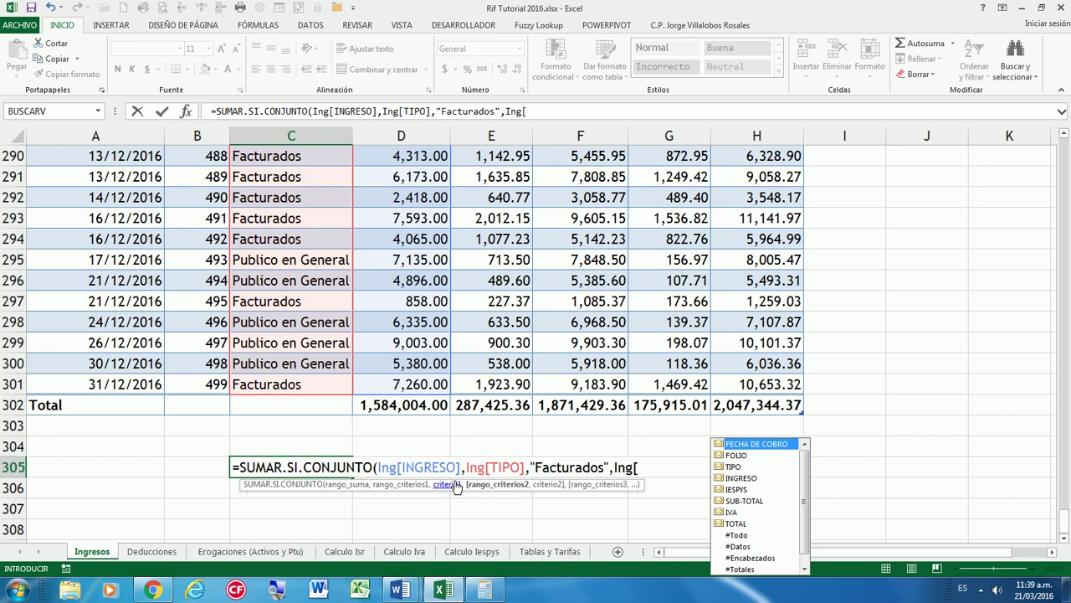
pyautogui.doubleClick(742, 446)
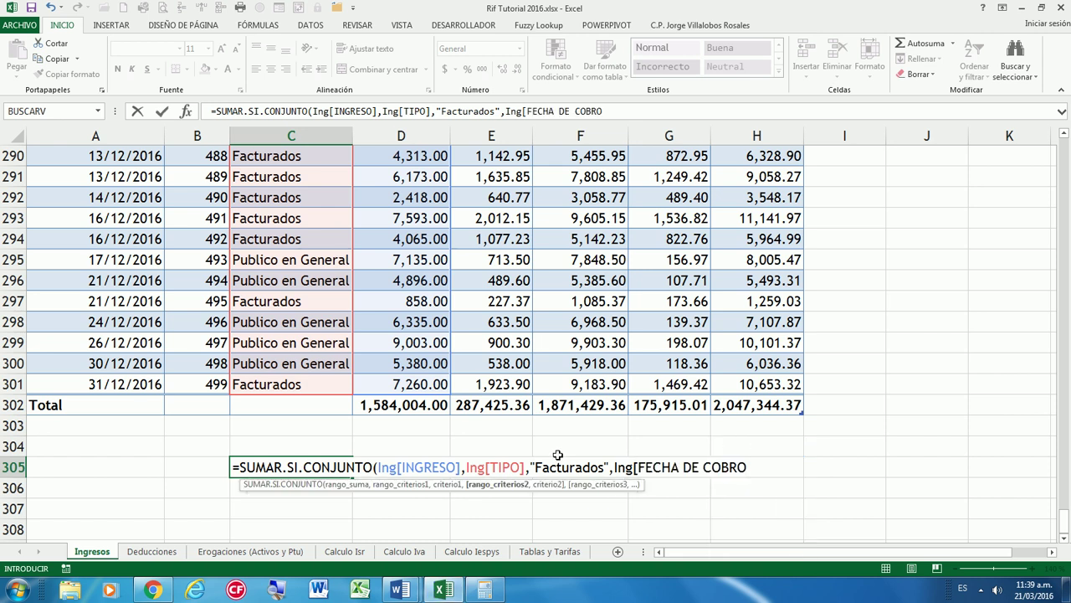
pyautogui.write(']')
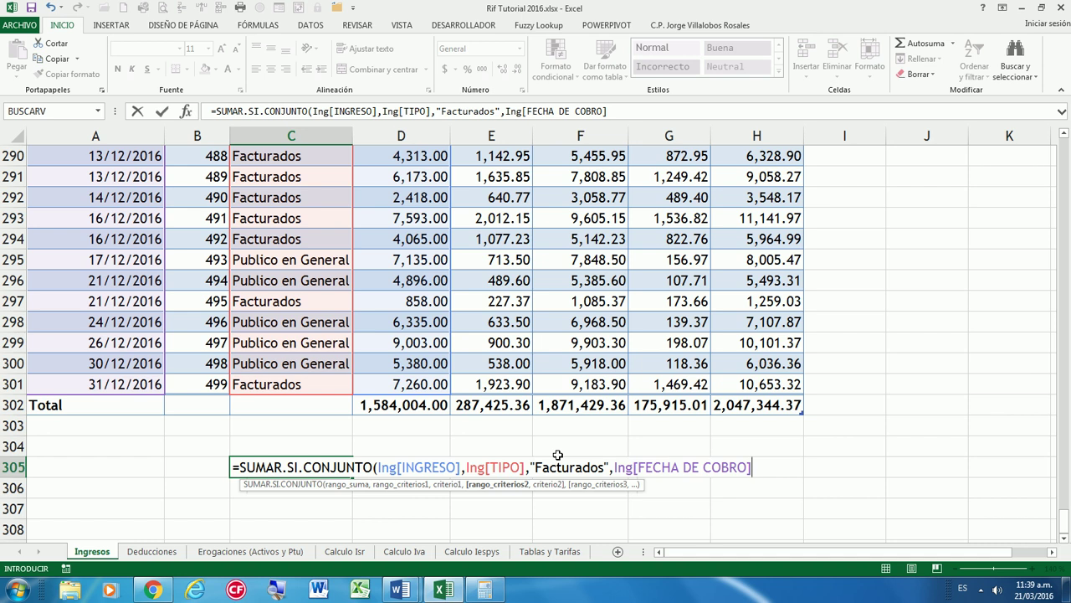
pyautogui.write(',">=')
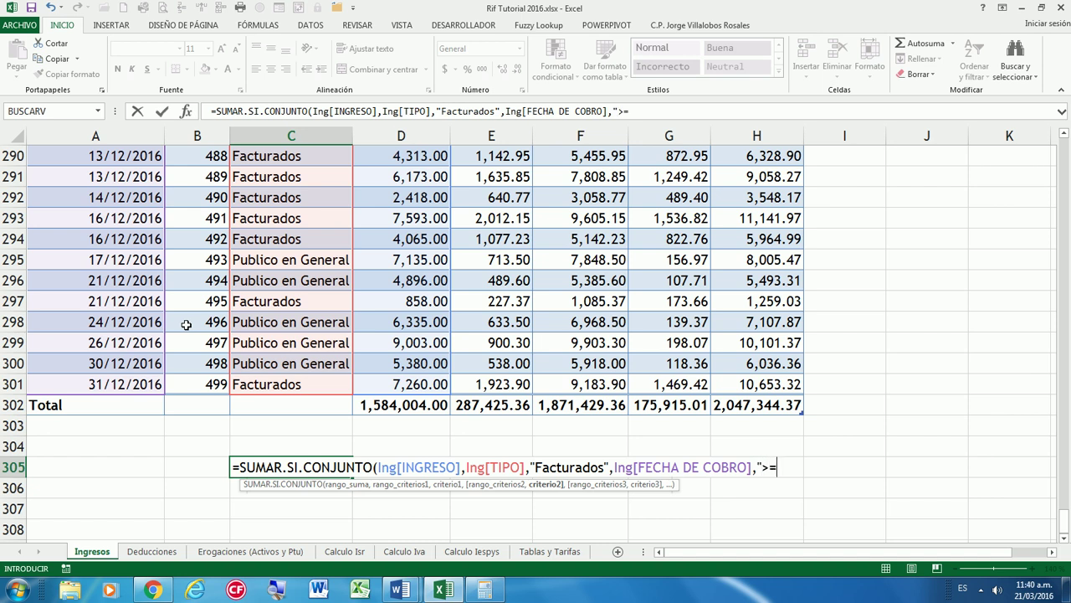
pyautogui.write('01/01/2016"')
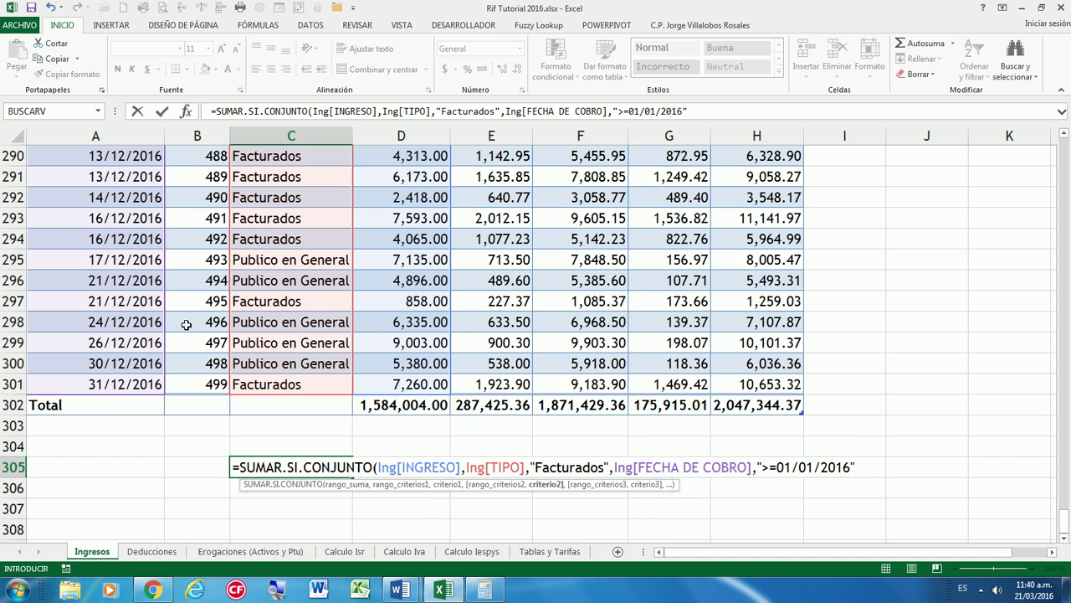
pyautogui.write(',')
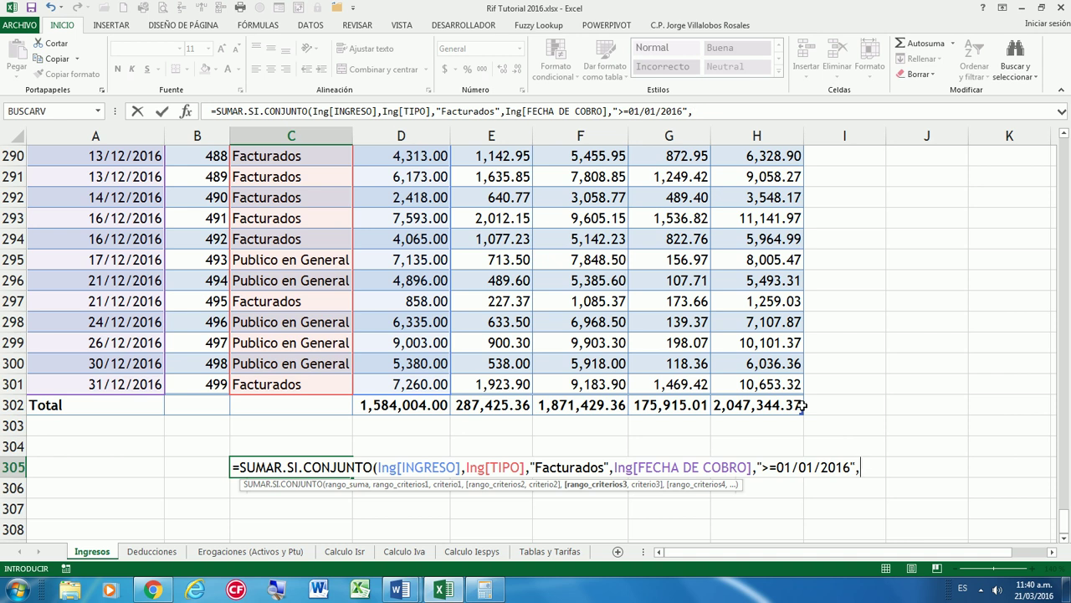
# Add Ing[FECHA DE COBRO] "<=31/01/2016" as the final condition and commit, giving 84103
pyautogui.write('in')
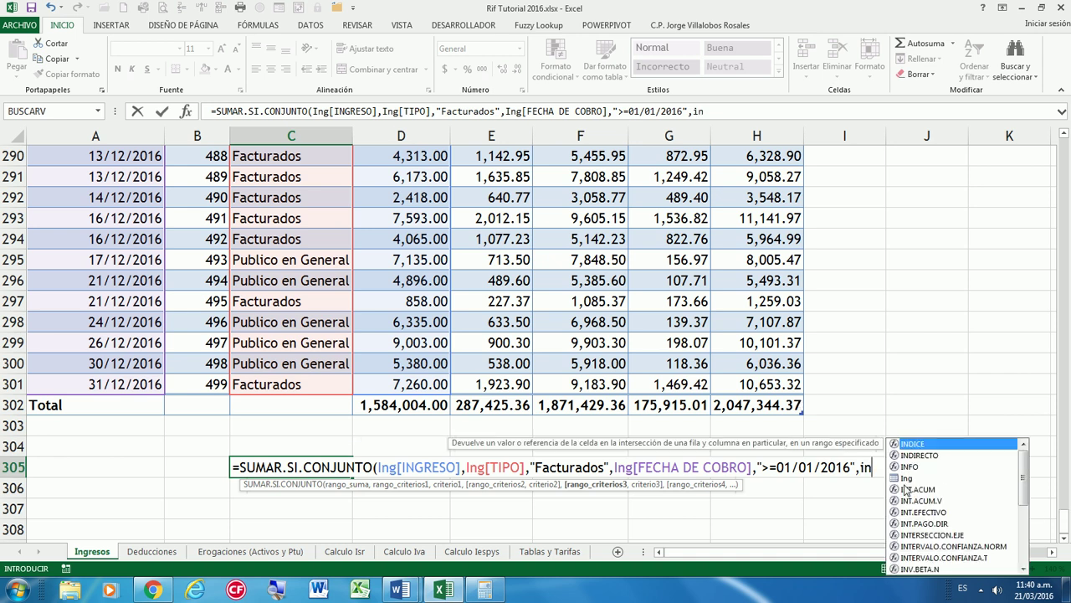
pyautogui.doubleClick(906, 477)
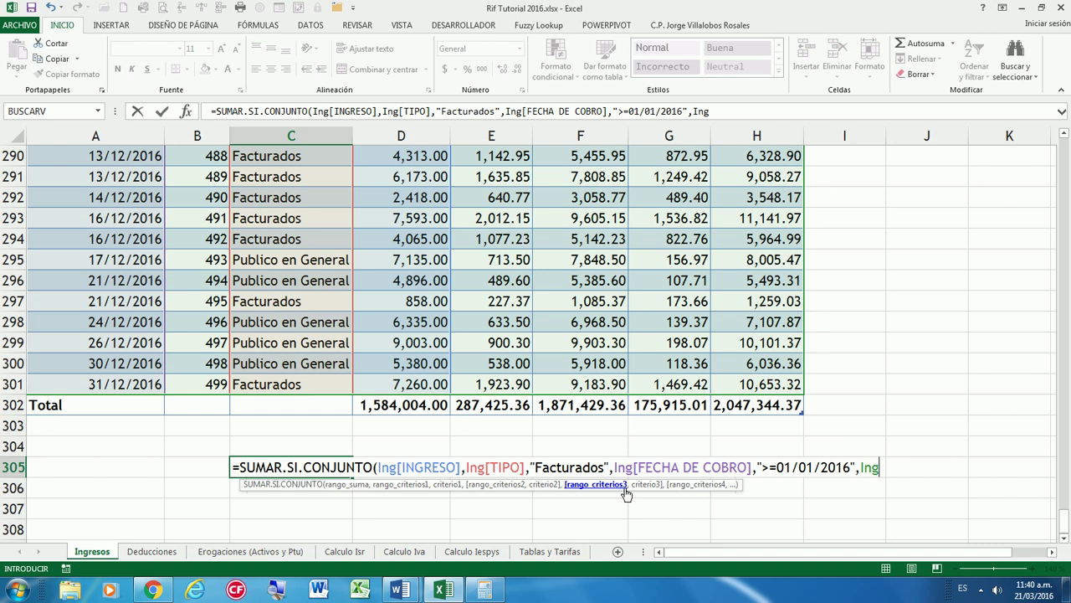
pyautogui.write('[')
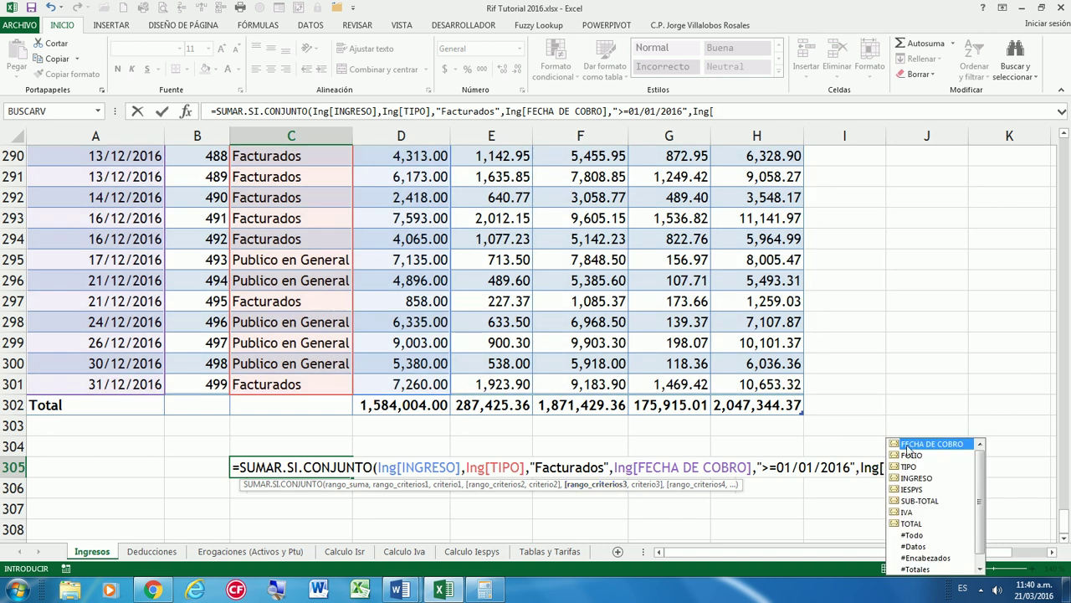
pyautogui.doubleClick(907, 445)
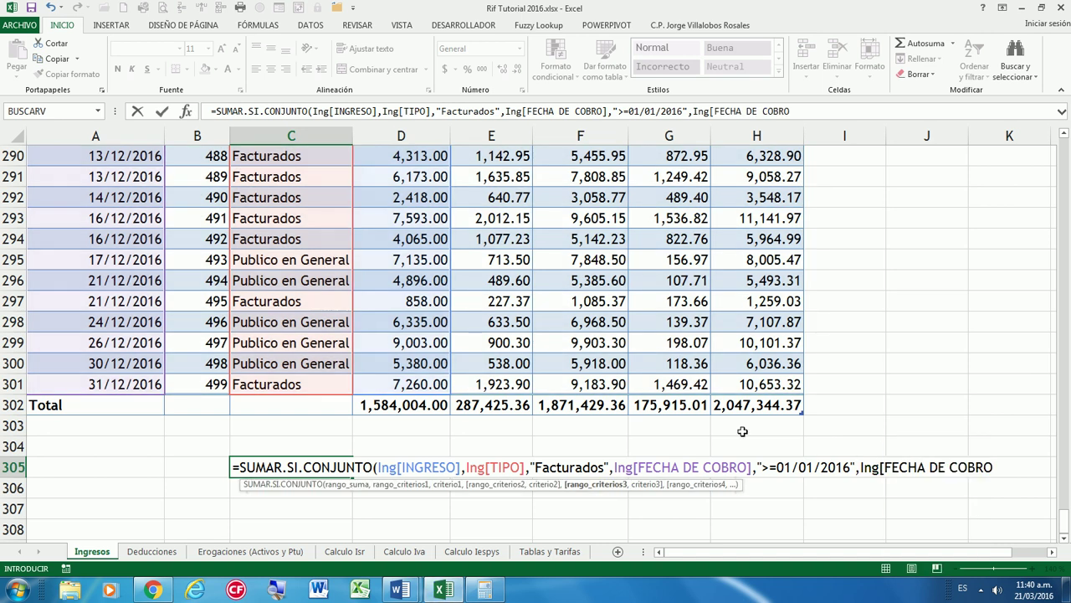
pyautogui.write(']')
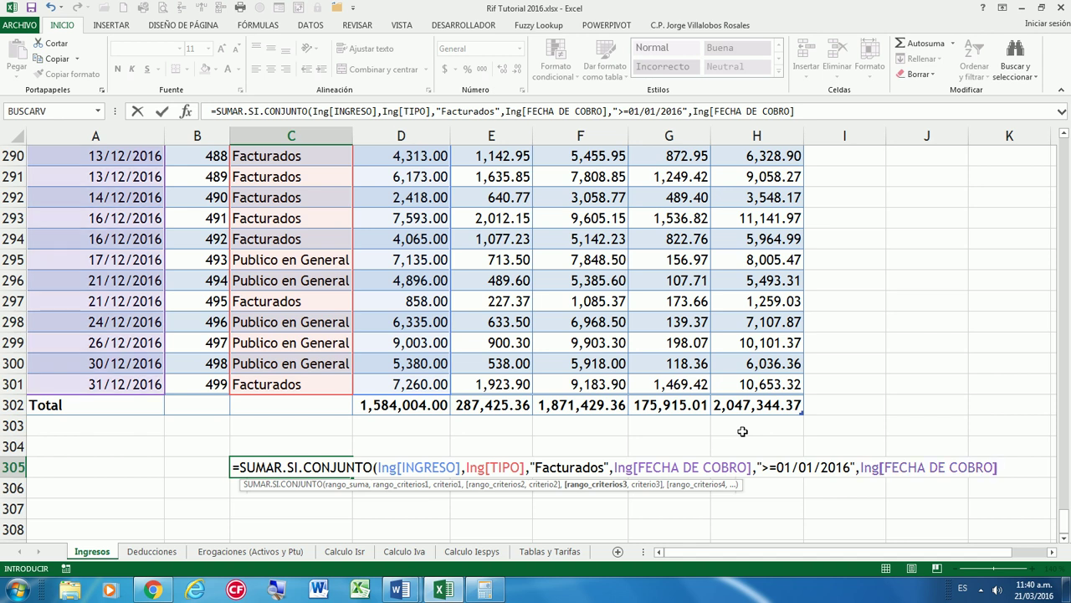
pyautogui.write(',"')
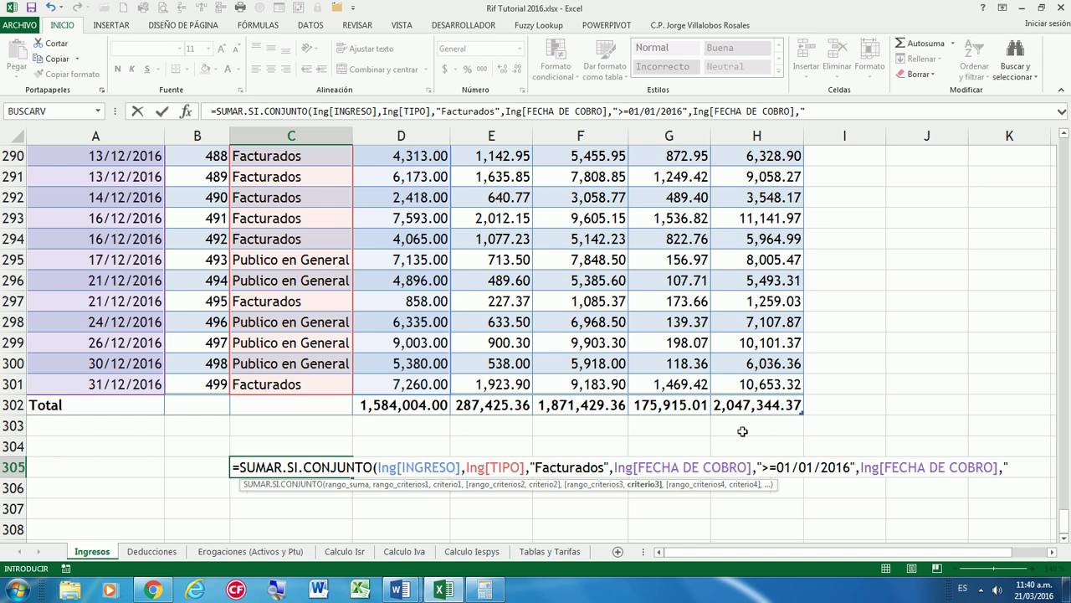
pyautogui.write('<="')
pyautogui.write('31')
pyautogui.press('BackSpace')
pyautogui.press('BackSpace')
pyautogui.write('31/01/2016"')
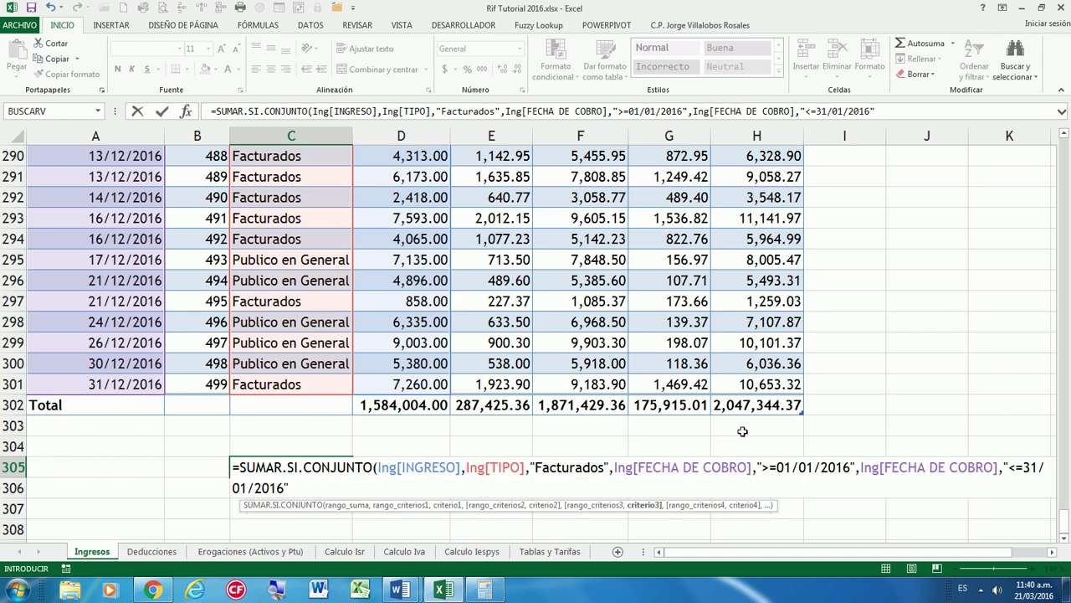
pyautogui.write(')')
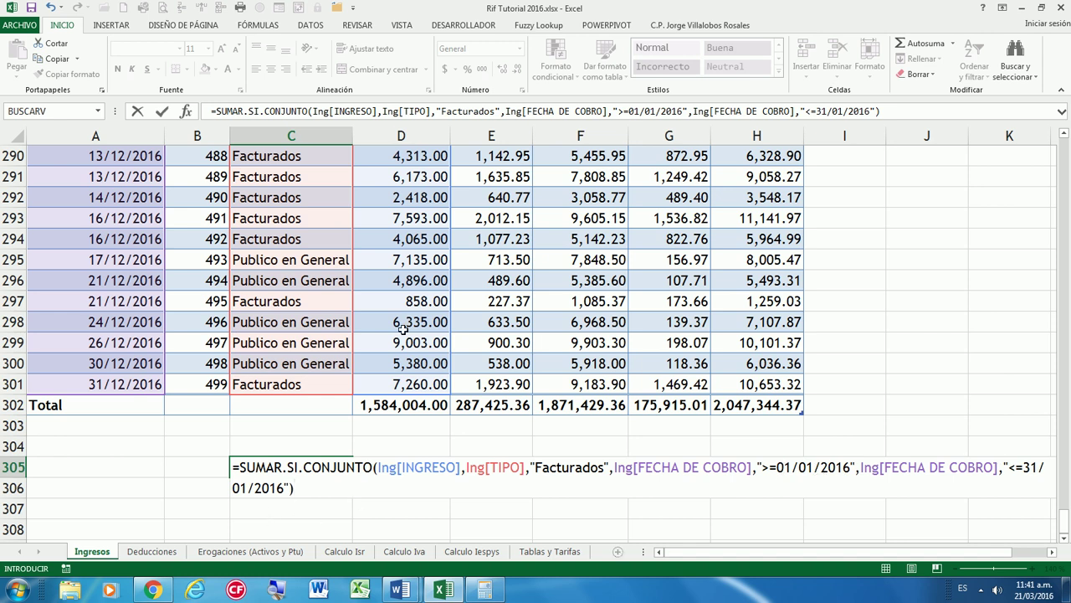
pyautogui.press('Return')
pyautogui.press('Up')
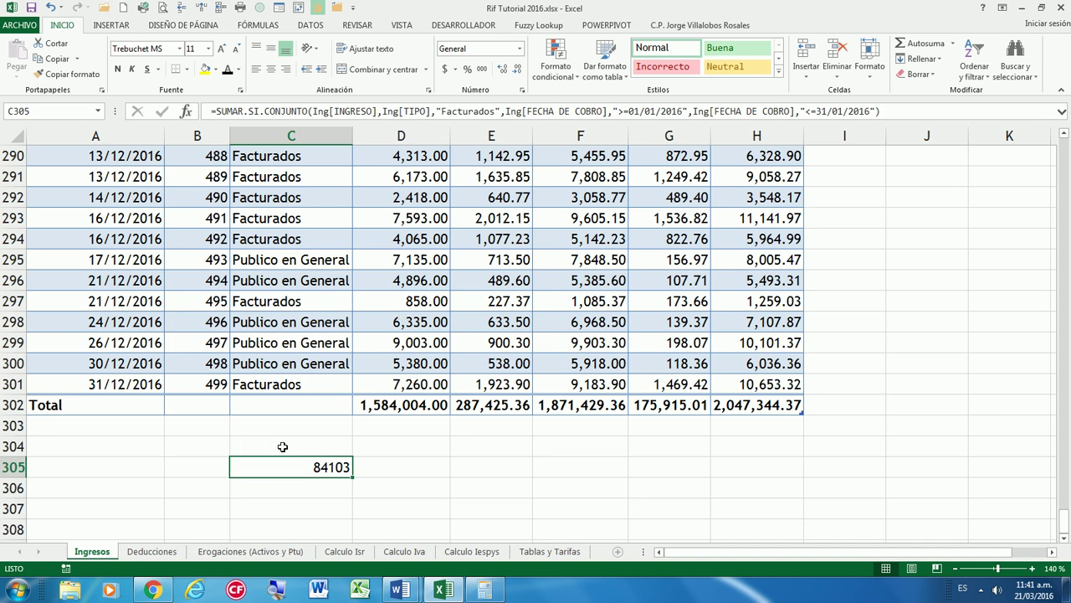
# Filter the Ingresos table to January FECHA DE COBRO and Facturados TIPO
pyautogui.click(175, 219)
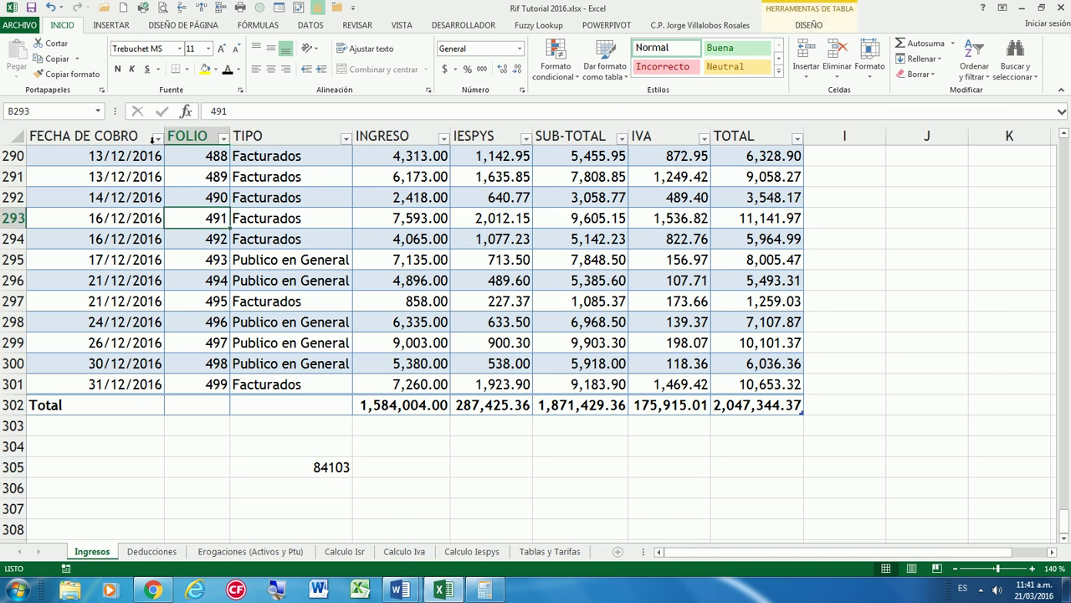
pyautogui.click(157, 139)
pyautogui.click(82, 270)
pyautogui.click(68, 292)
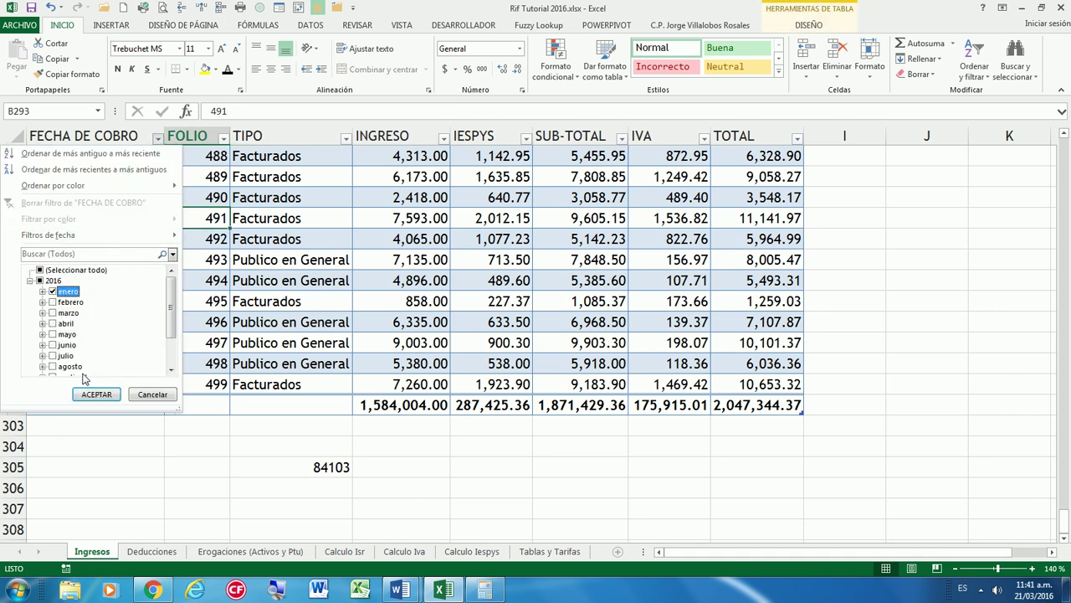
pyautogui.click(94, 394)
pyautogui.scroll(2, 260, 296)
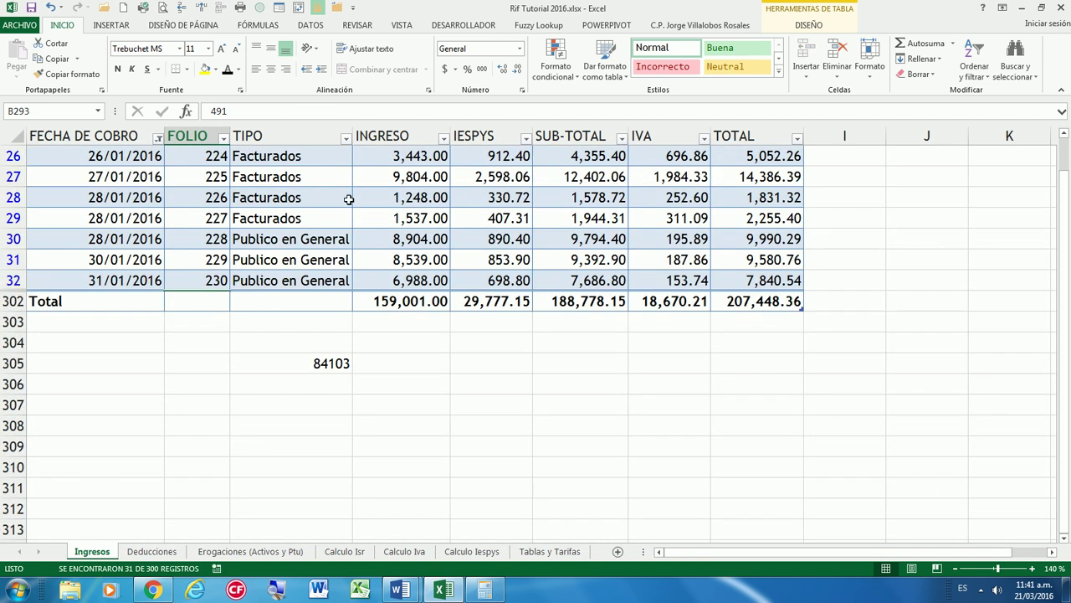
pyautogui.click(346, 138)
pyautogui.click(249, 269)
pyautogui.click(236, 280)
pyautogui.click(268, 394)
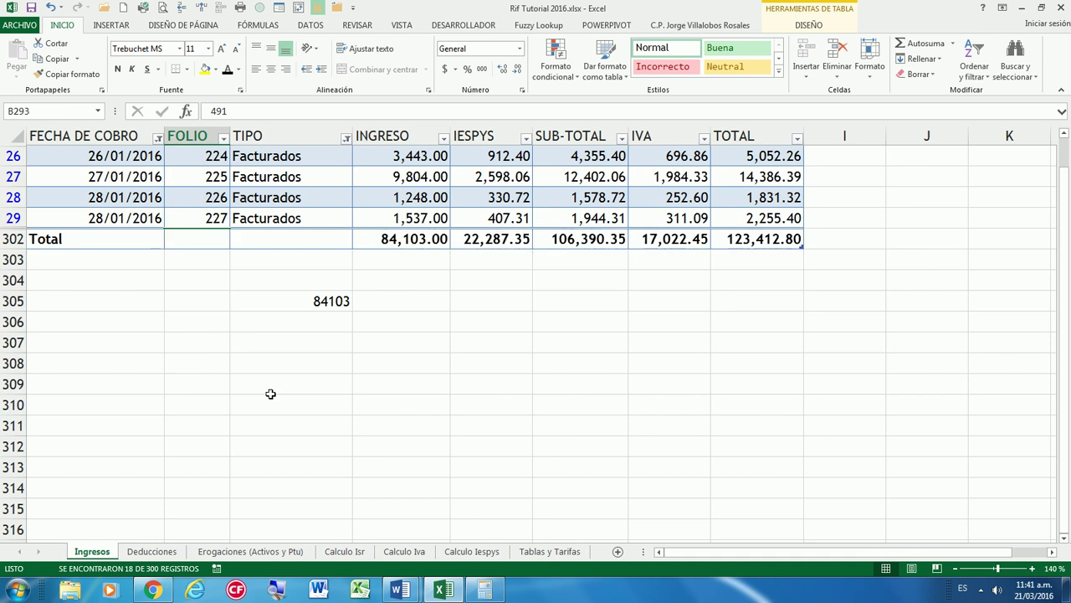
# Check the filtered INGRESO total against 84103 and delete the test result in C305
pyautogui.click(417, 242)
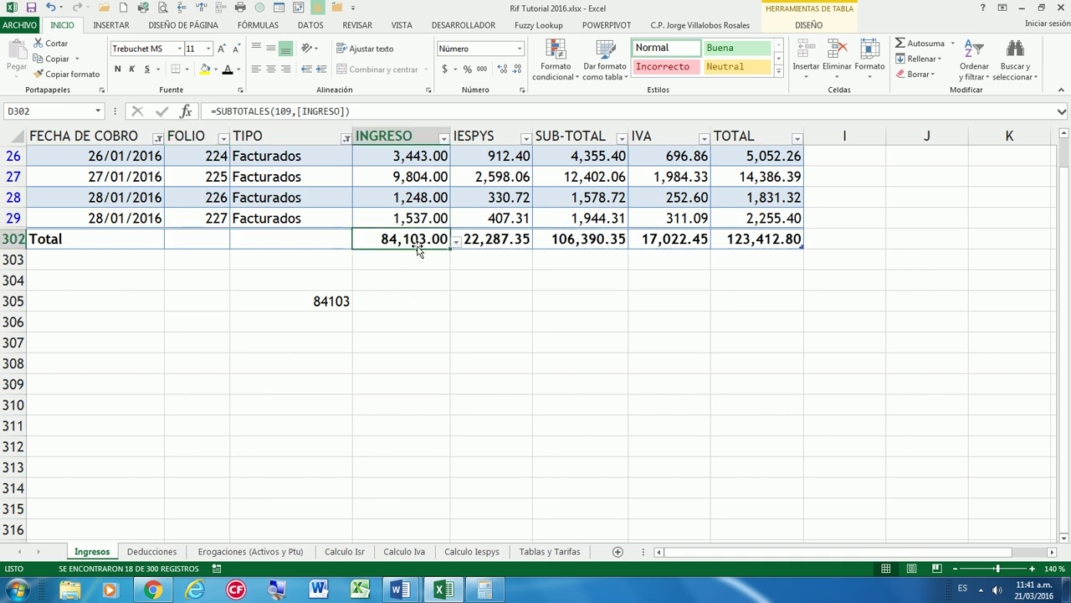
pyautogui.keyDown('ctrl'); pyautogui.click(333, 302); pyautogui.keyUp('ctrl')
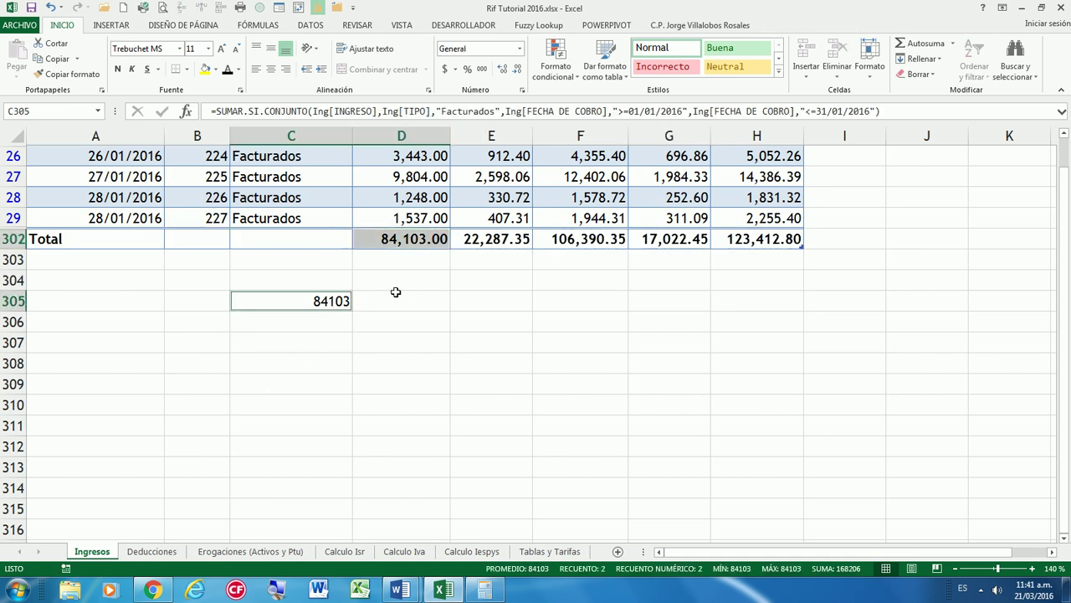
pyautogui.click(332, 304)
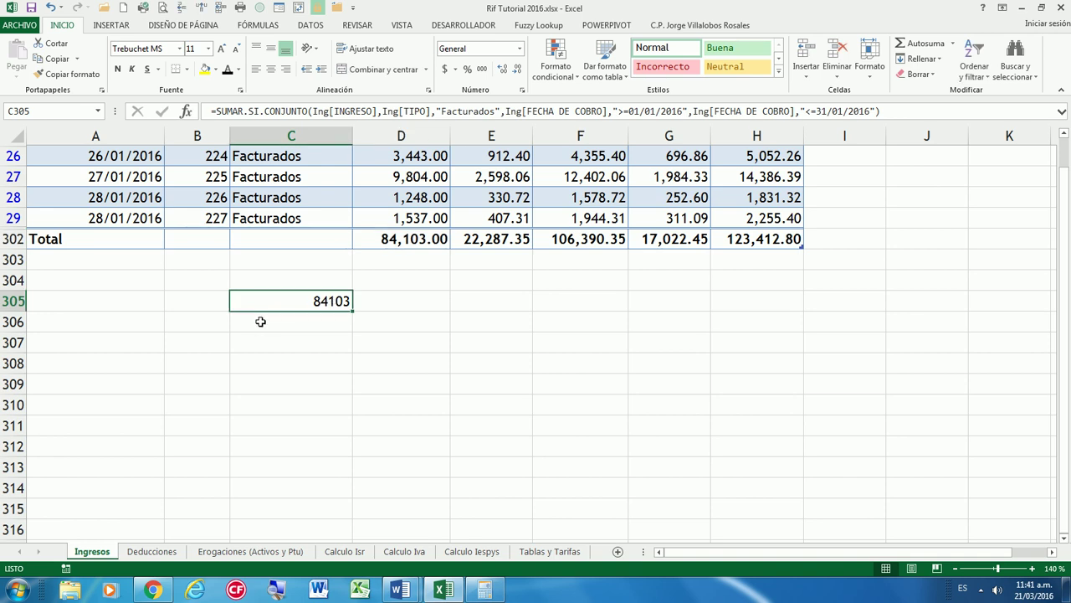
pyautogui.press('Delete')
# Clear the TIPO and FECHA DE COBRO filters and return to the Calculo Iva sheet
pyautogui.scroll(5, 310, 251)
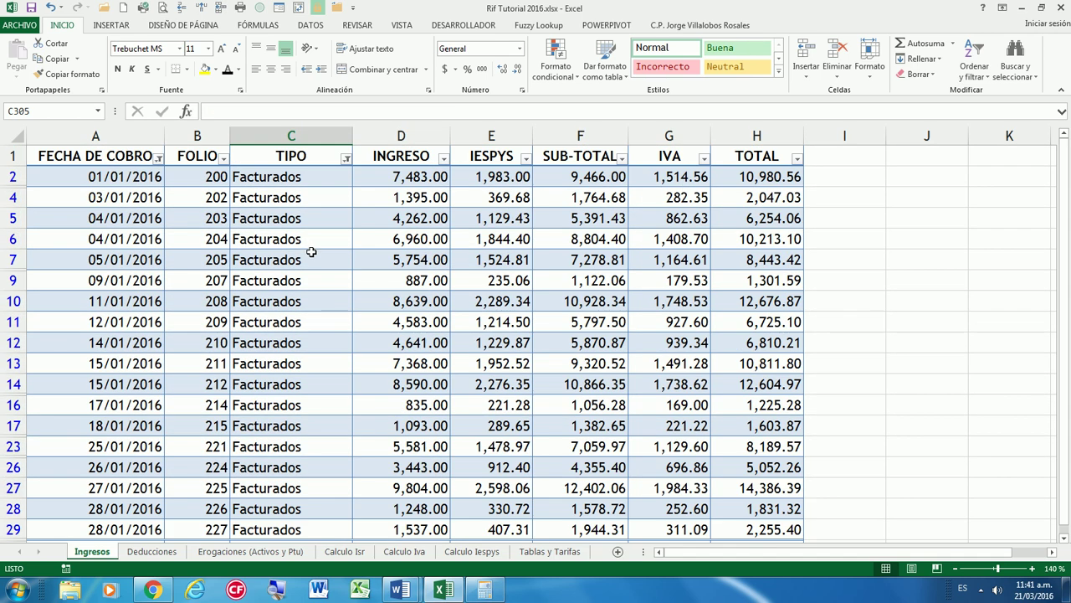
pyautogui.click(310, 249)
pyautogui.click(289, 156)
pyautogui.click(345, 158)
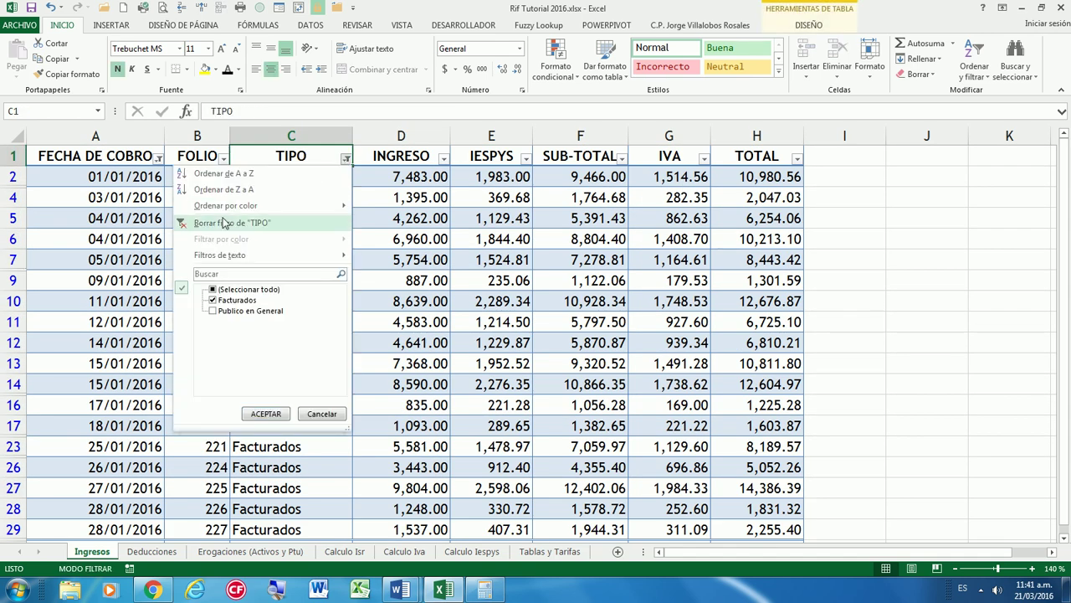
pyautogui.click(226, 222)
pyautogui.click(158, 156)
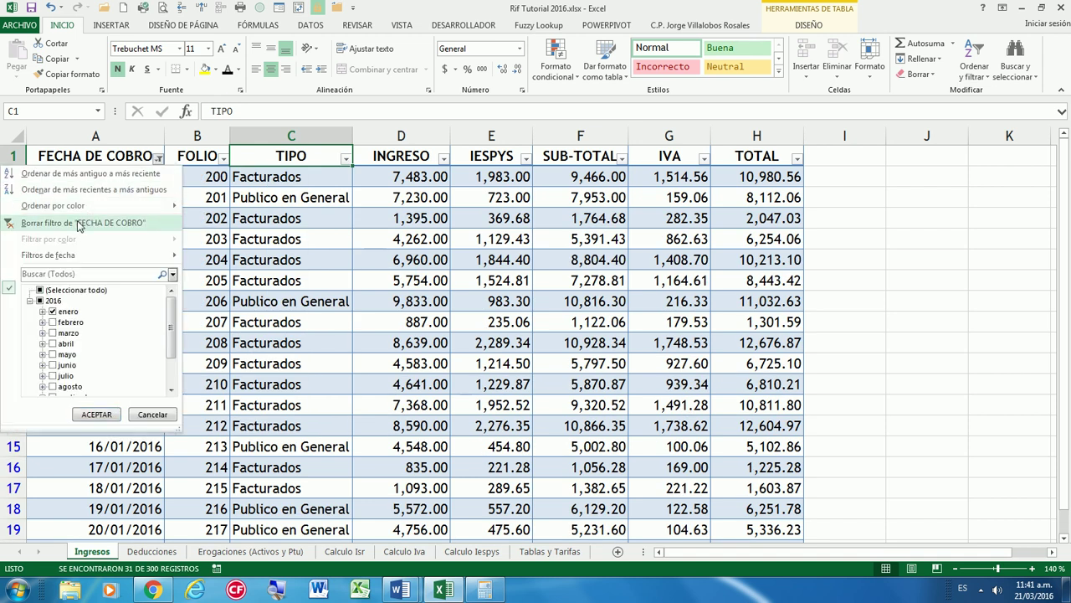
pyautogui.click(82, 223)
pyautogui.click(396, 552)
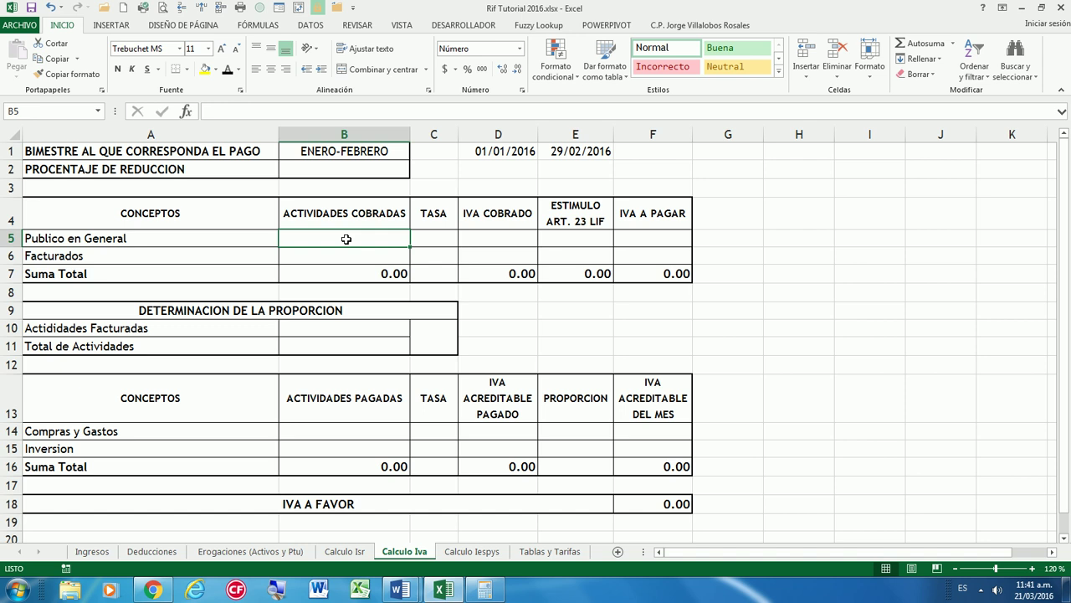
# Start B5's formula as =SUMAR.SI.CONJUNTO(Ing[SUB-TOTAL] with SUB-TOTAL as the sum range
pyautogui.write('=')
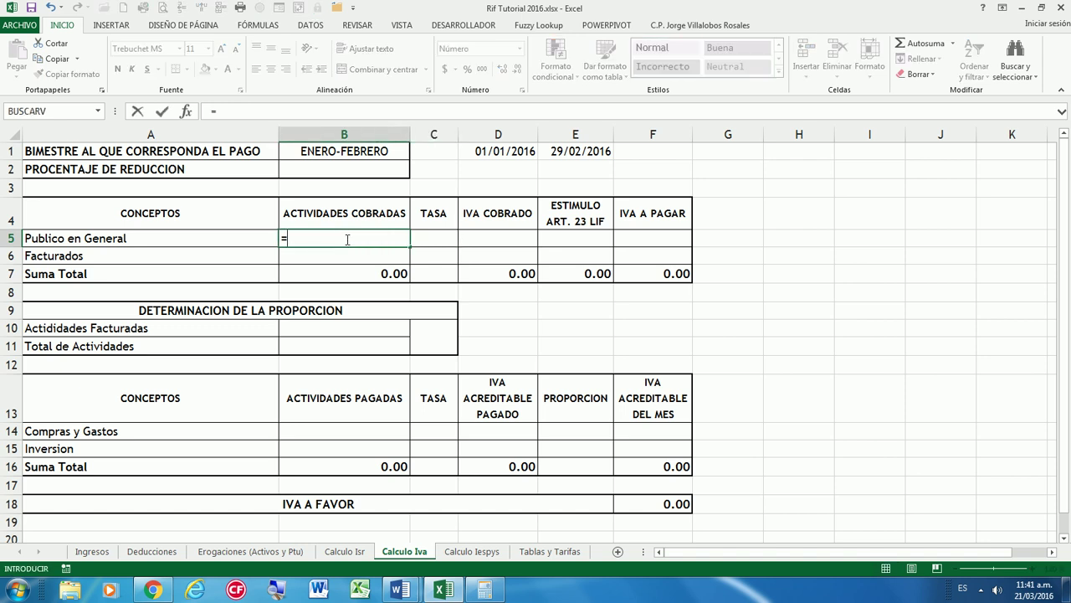
pyautogui.write('sum')
pyautogui.press('BackSpace')
pyautogui.press('BackSpace')
pyautogui.press('BackSpace')
pyautogui.write('SI')
pyautogui.press('BackSpace')
pyautogui.write('U')
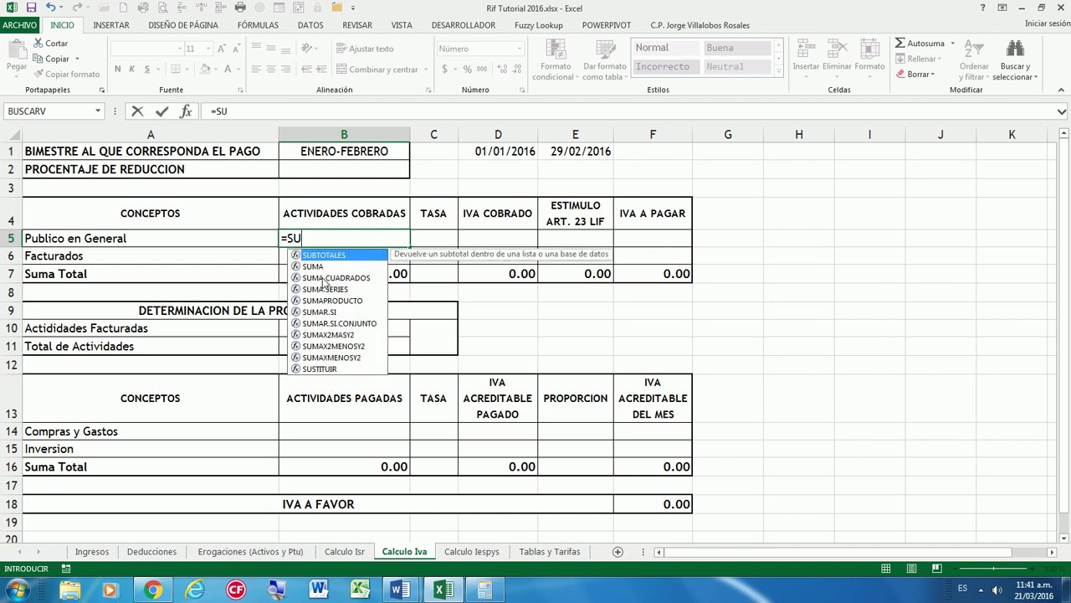
pyautogui.doubleClick(341, 323)
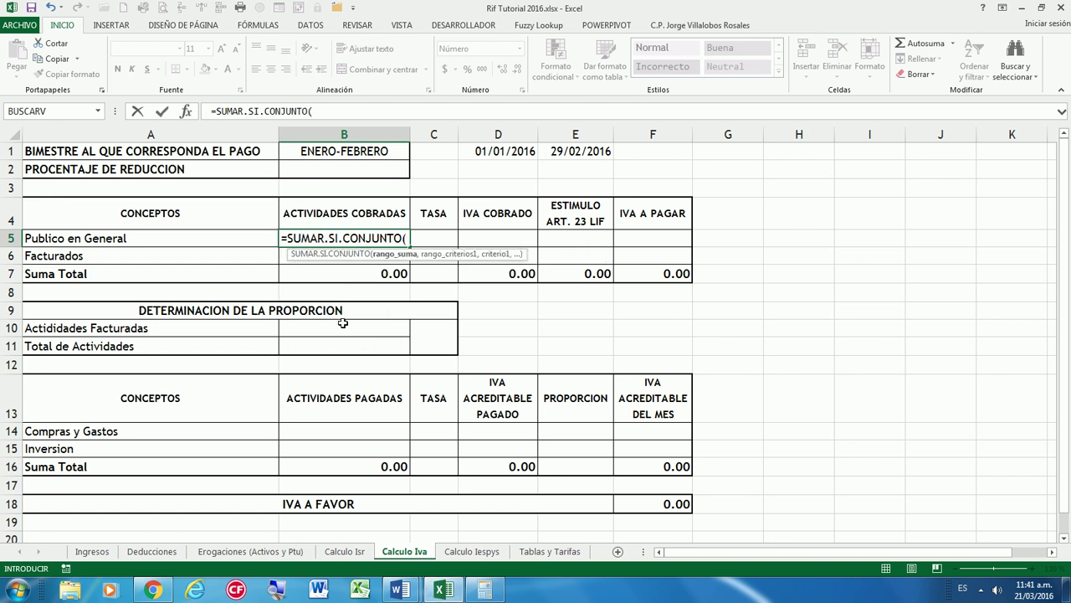
pyautogui.write('IN')
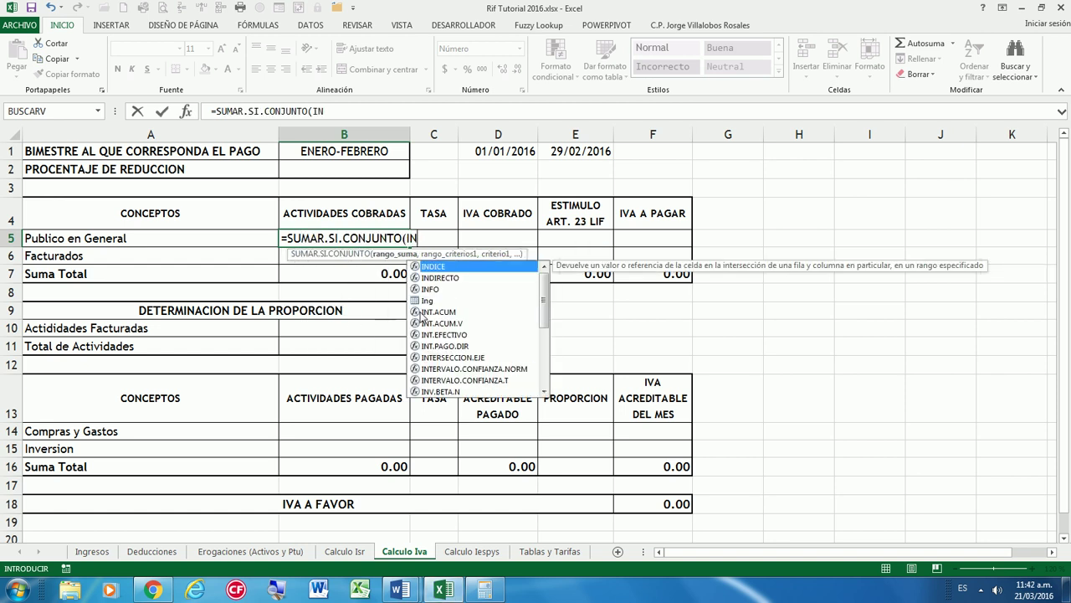
pyautogui.click(427, 303)
pyautogui.doubleClick(427, 302)
pyautogui.write('[')
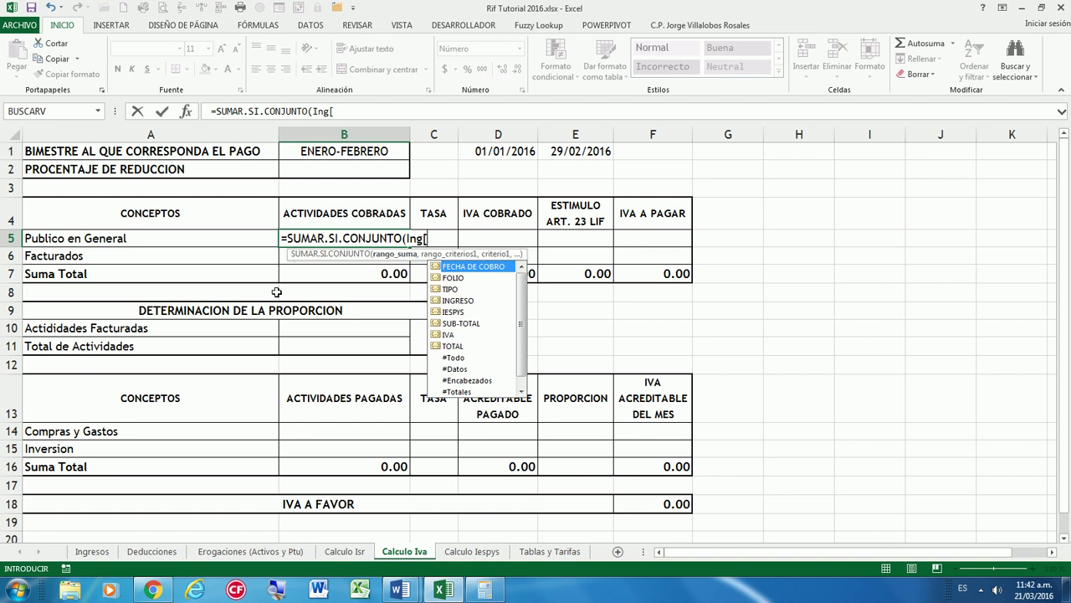
pyautogui.doubleClick(456, 323)
pyautogui.write(']')
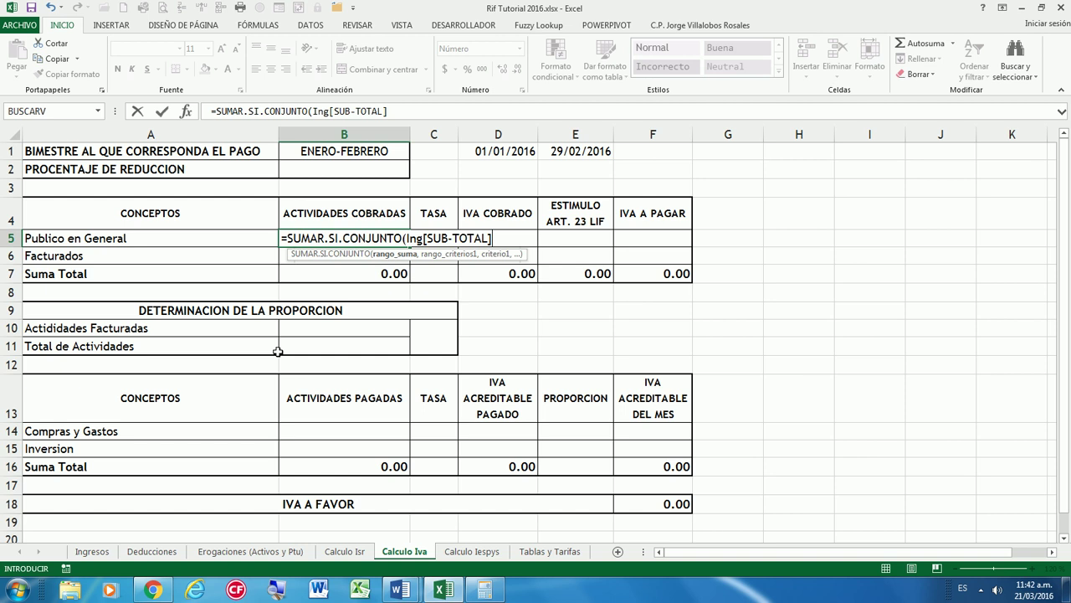
# Add the Ing[FECHA DE COBRO] criterion ">="& referencing the start date in D1
pyautogui.write(',')
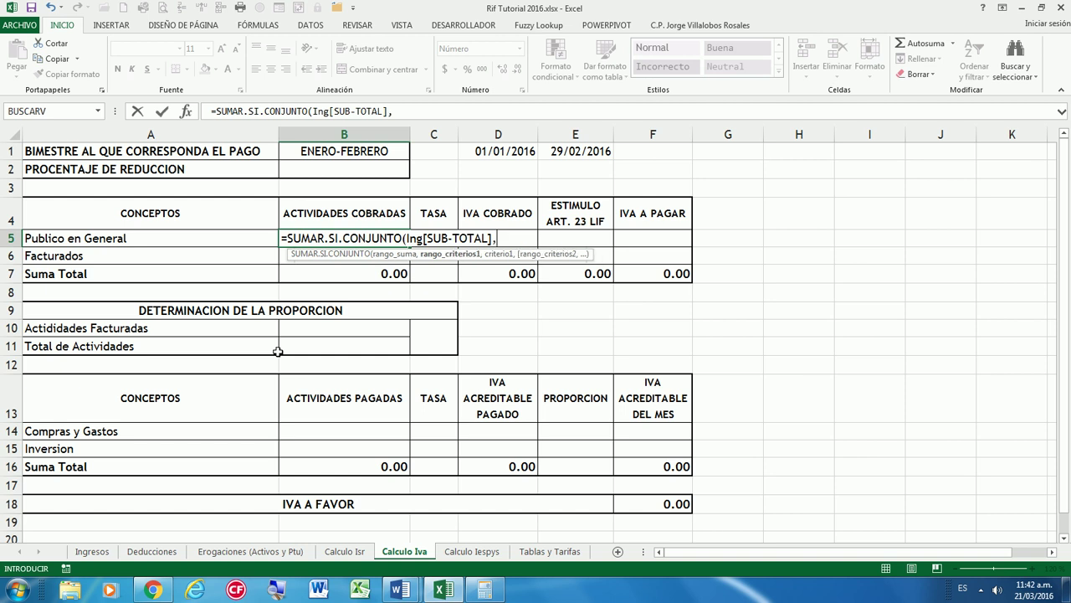
pyautogui.write('IN')
pyautogui.click(519, 303)
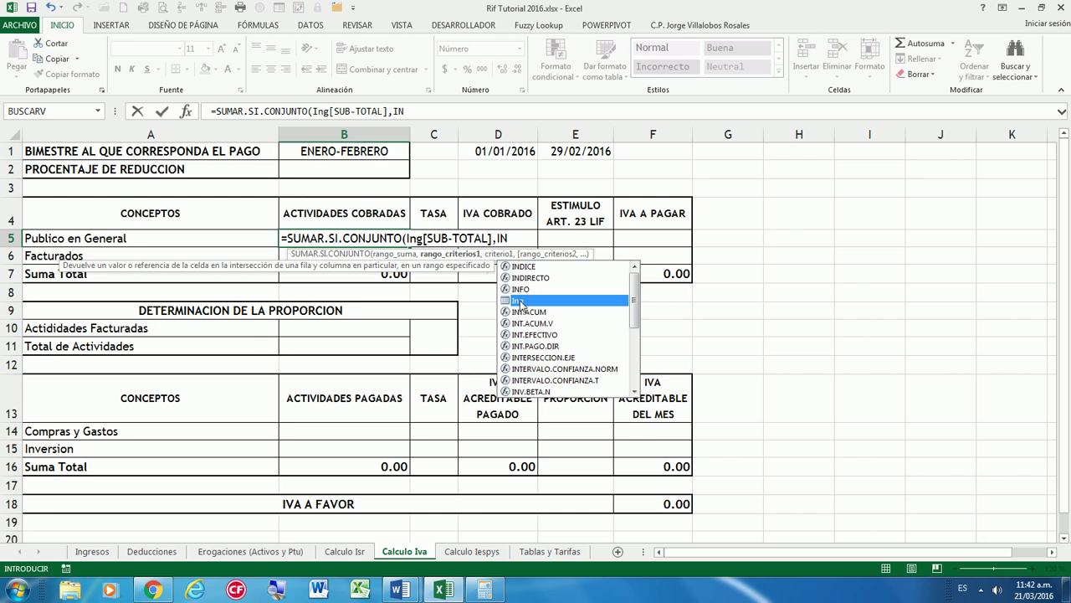
pyautogui.doubleClick(520, 302)
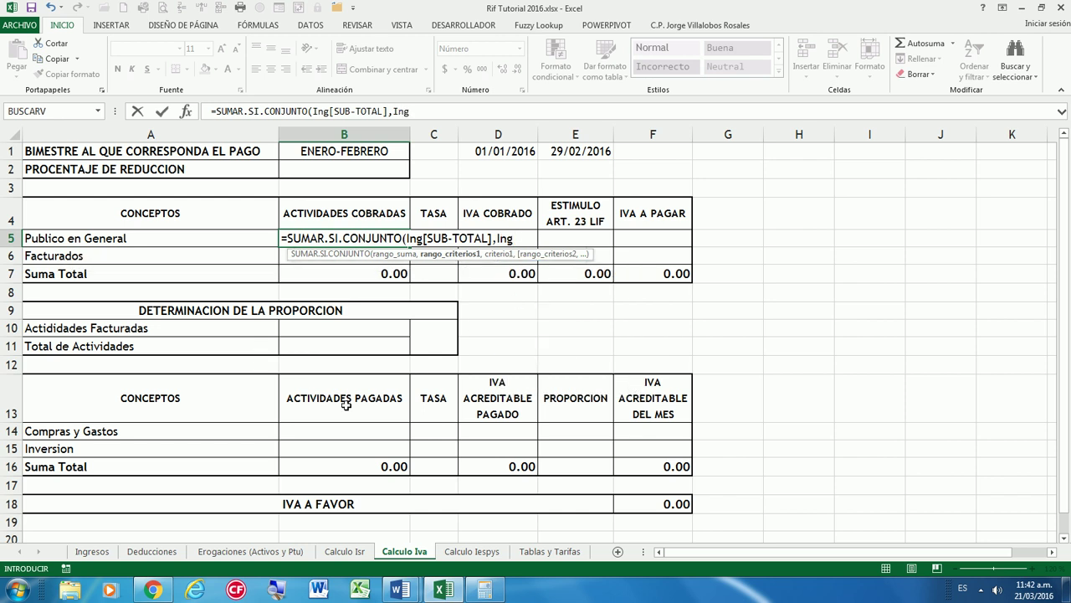
pyautogui.write('[')
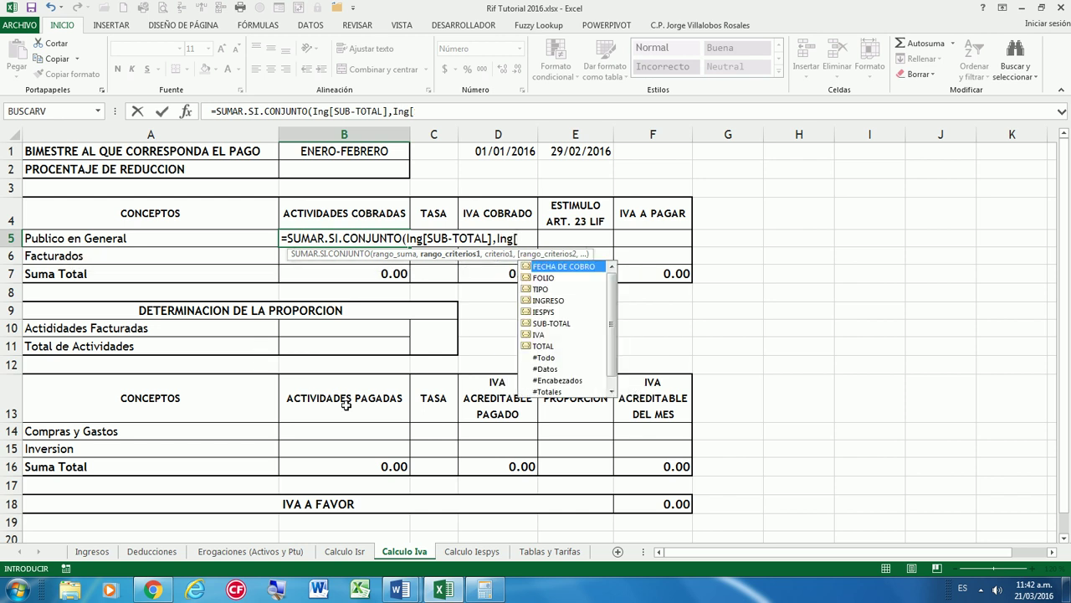
pyautogui.press('Tab')
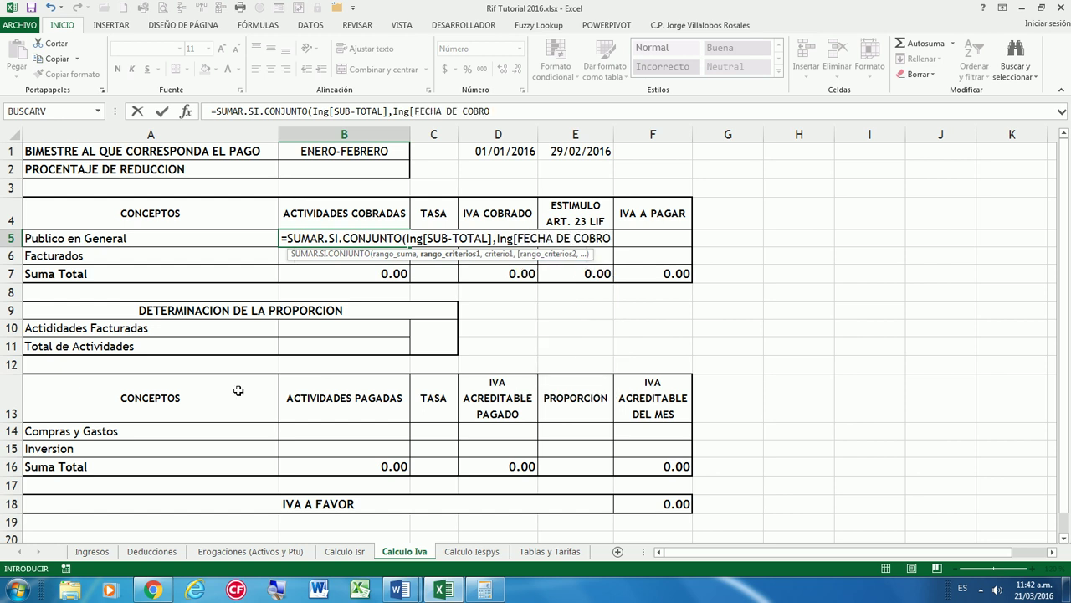
pyautogui.write('],')
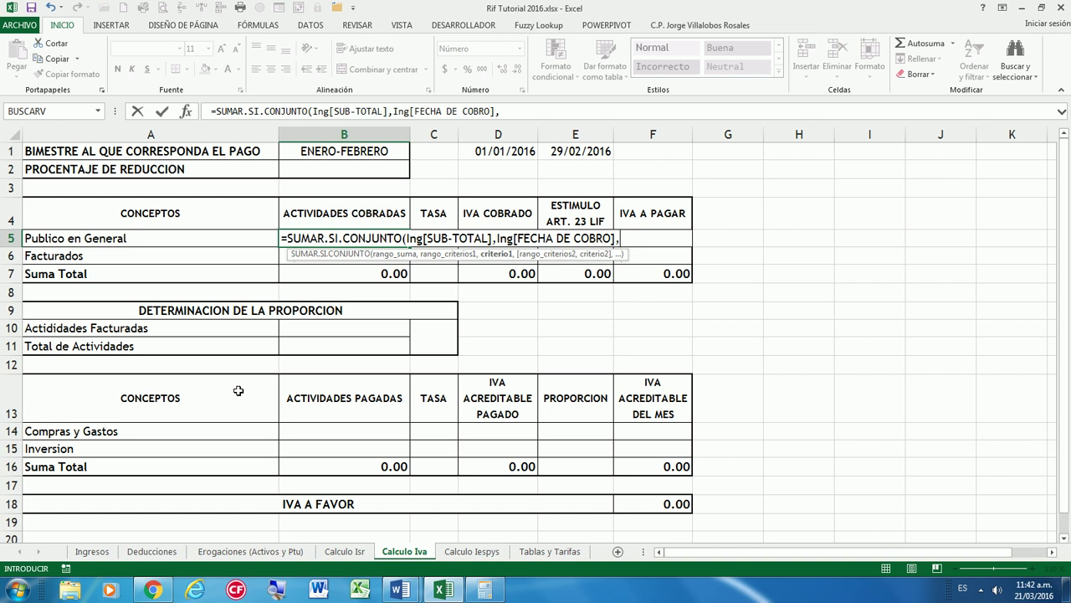
pyautogui.write('"')
pyautogui.write('>="&')
pyautogui.click(479, 151)
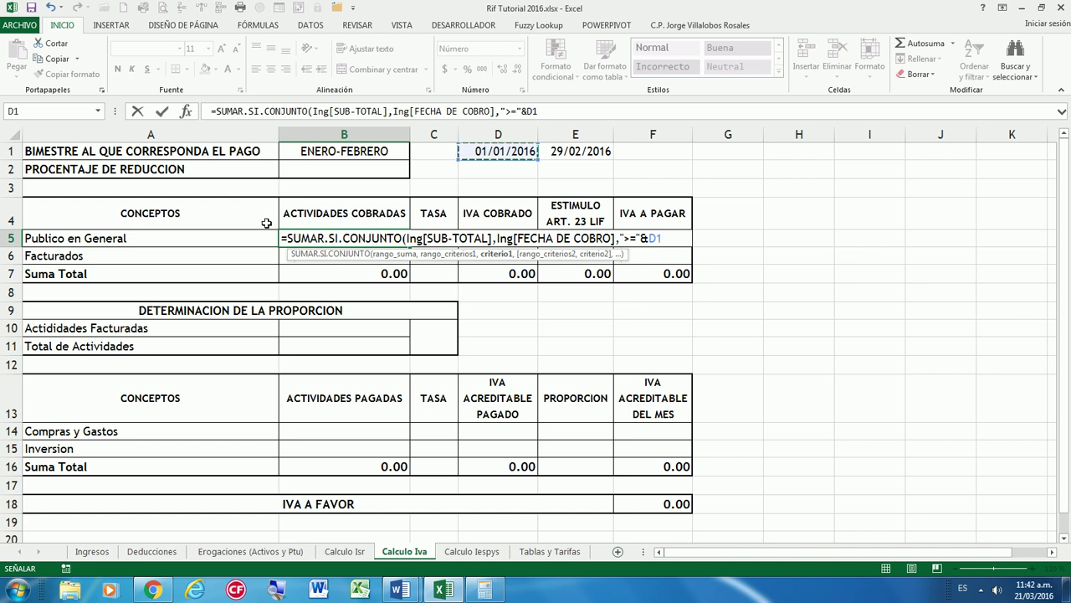
# Lock D1 as $D$1 and add a second Ing[FECHA DE COBRO] criterion referencing $E$1
pyautogui.press('F4')
pyautogui.write('$D$1,')
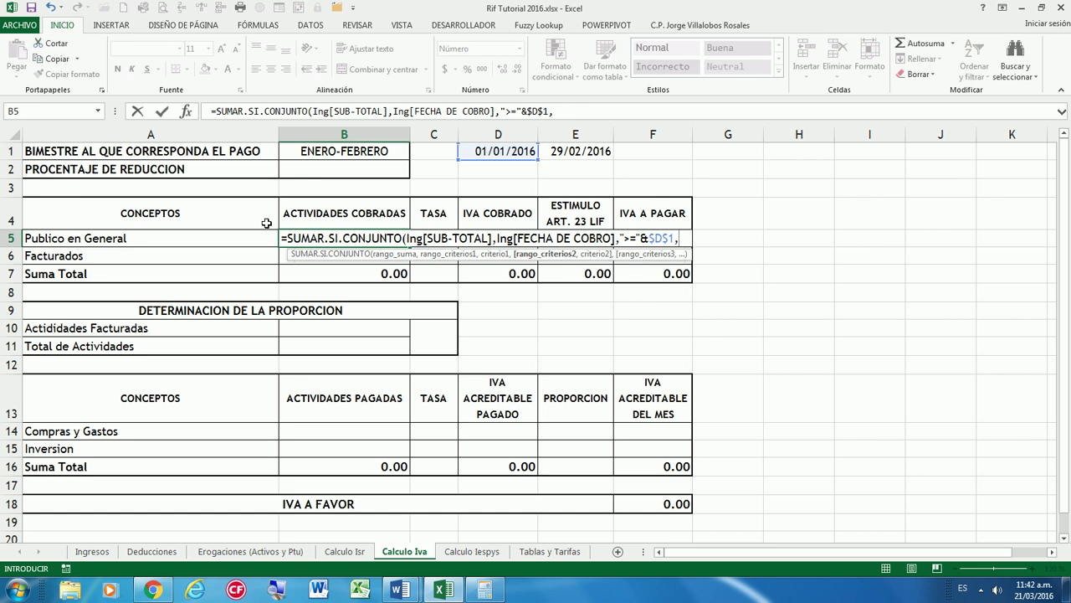
pyautogui.write('IN')
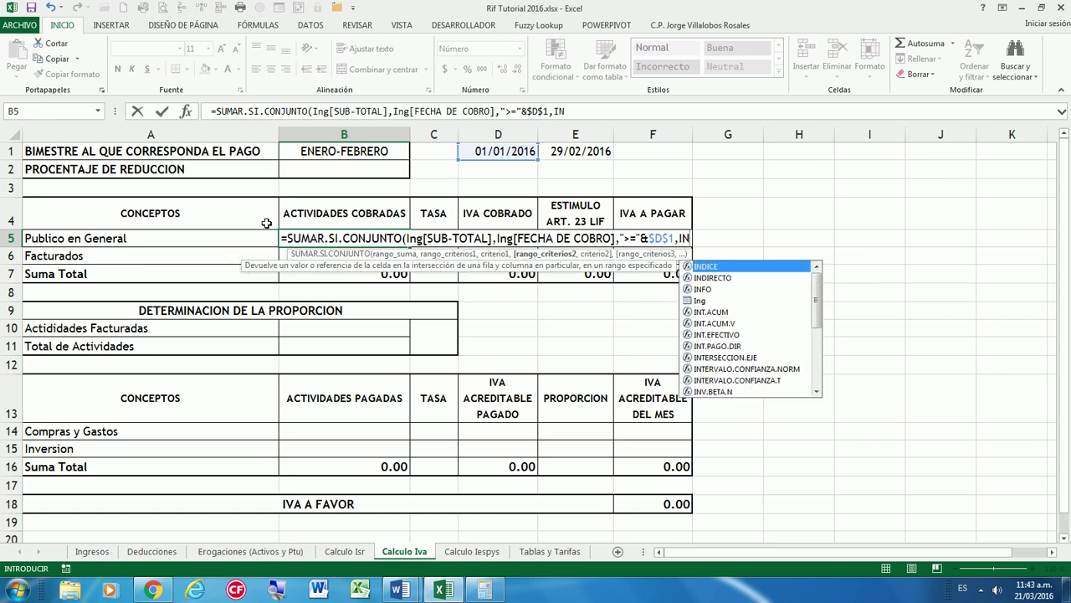
pyautogui.doubleClick(700, 301)
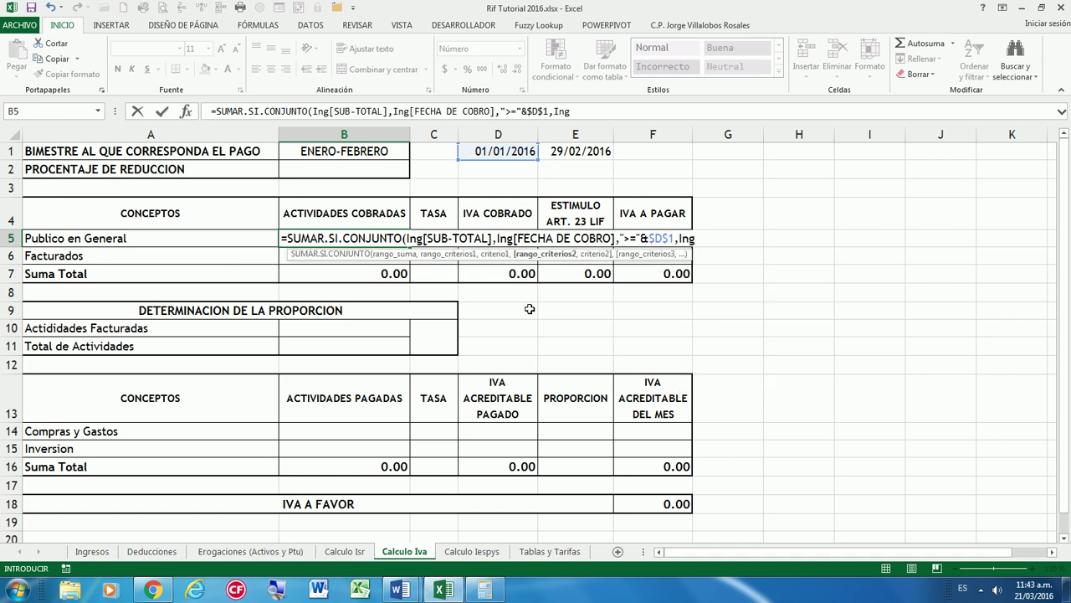
pyautogui.write('[')
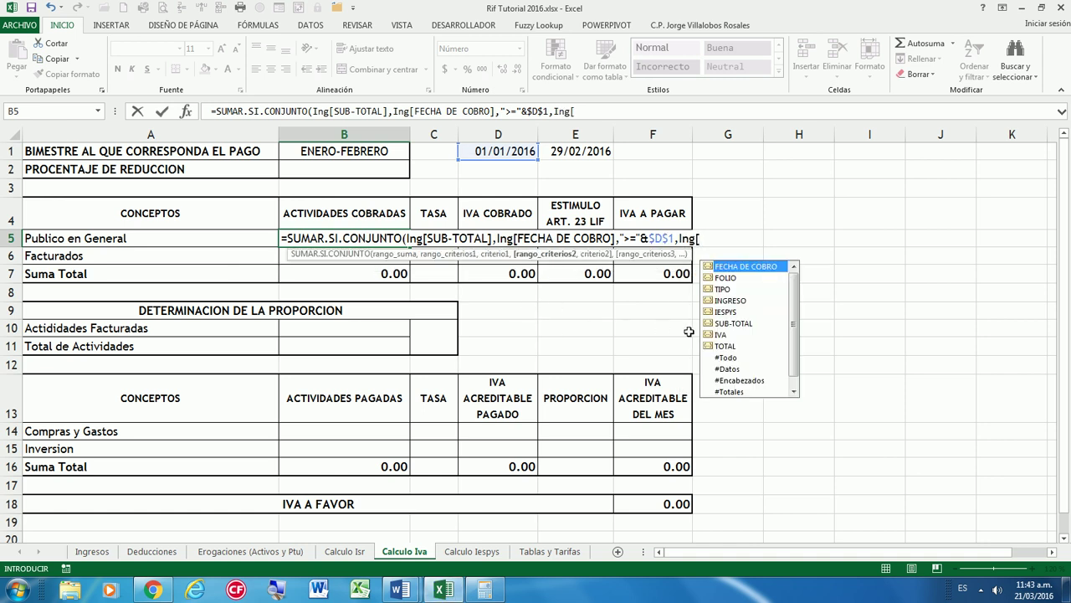
pyautogui.doubleClick(722, 324)
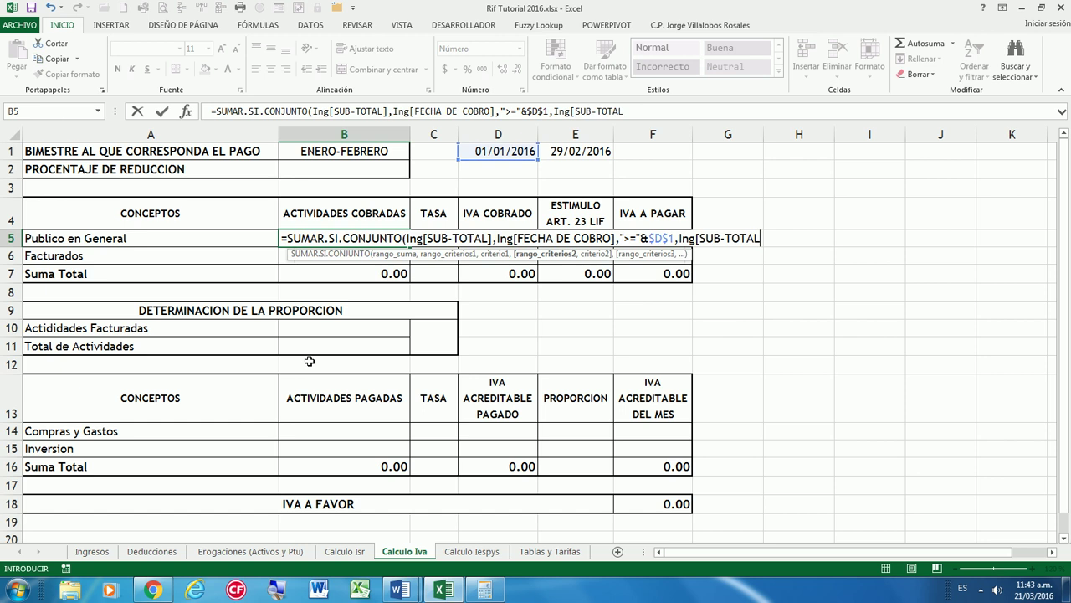
pyautogui.press('BackSpace')
pyautogui.press('BackSpace')
pyautogui.press('BackSpace')
pyautogui.press('BackSpace')
pyautogui.press('BackSpace')
pyautogui.press('BackSpace')
pyautogui.press('BackSpace')
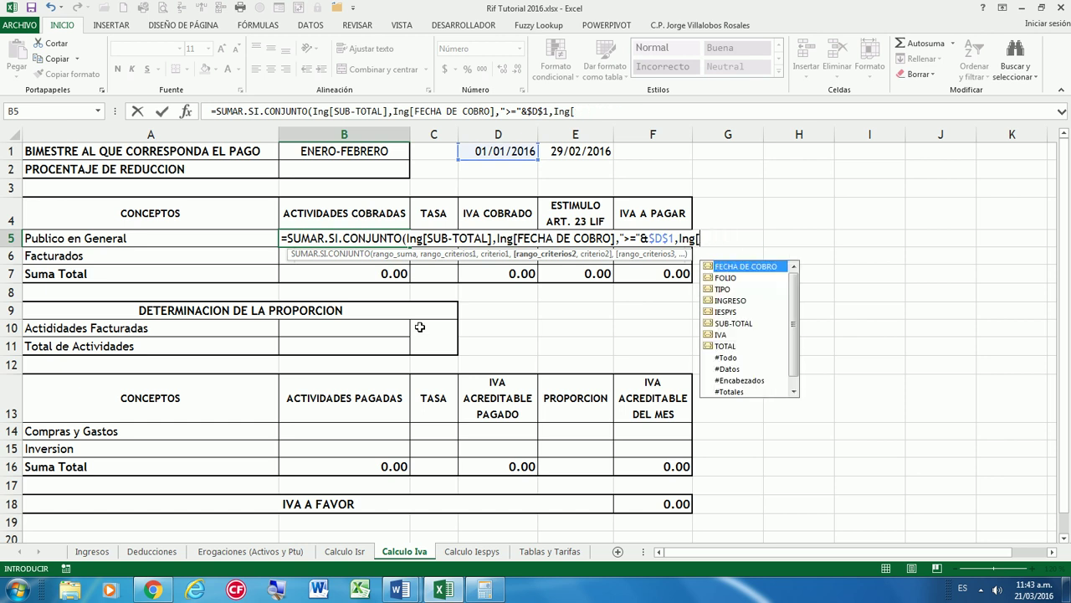
pyautogui.doubleClick(743, 267)
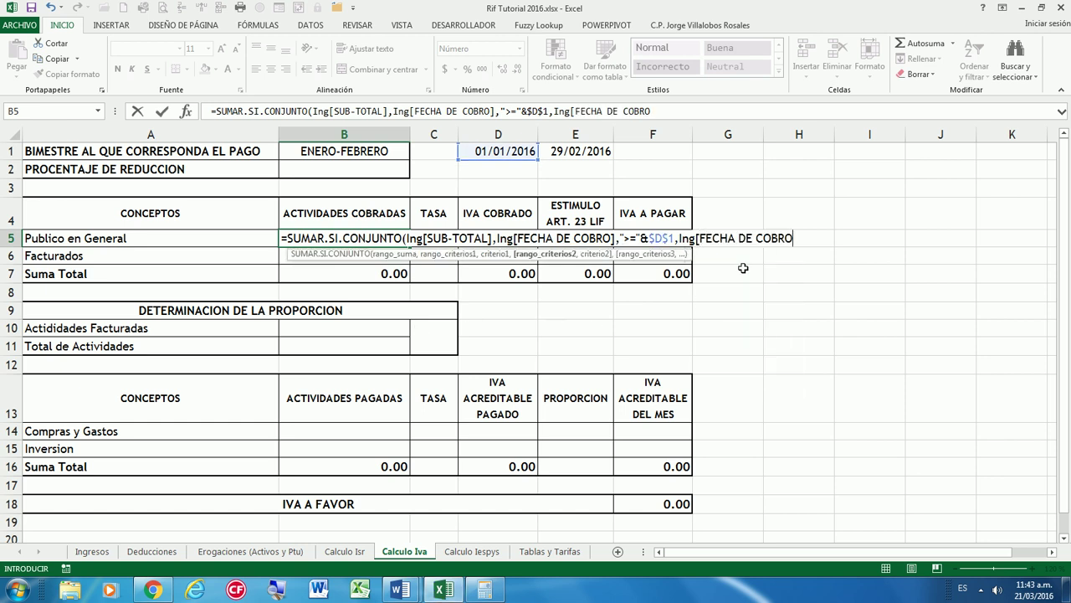
pyautogui.write('],">')
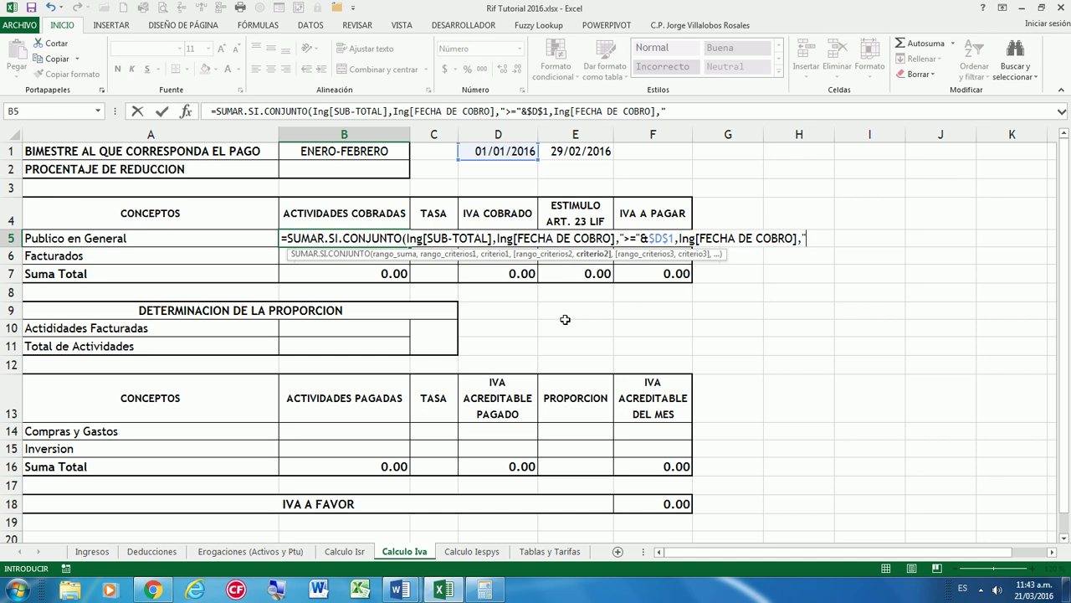
pyautogui.write('="')
pyautogui.write('&')
pyautogui.click(568, 153)
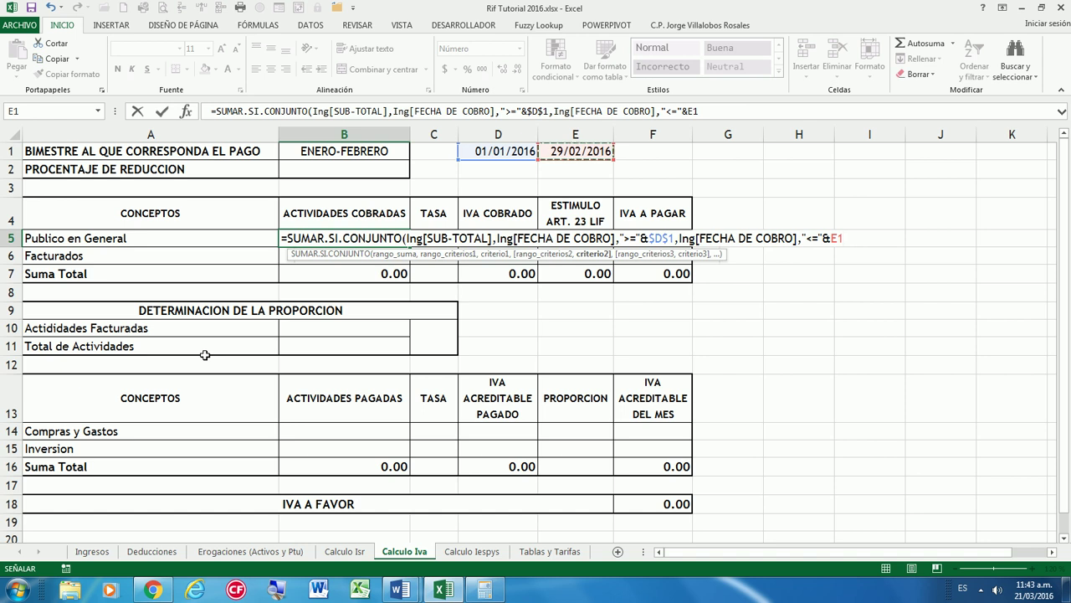
pyautogui.press('F4')
# Add the Ing[TIPO] criterion matching A5 and enter the formula, giving 162,927.60
pyautogui.write('$E$1,')
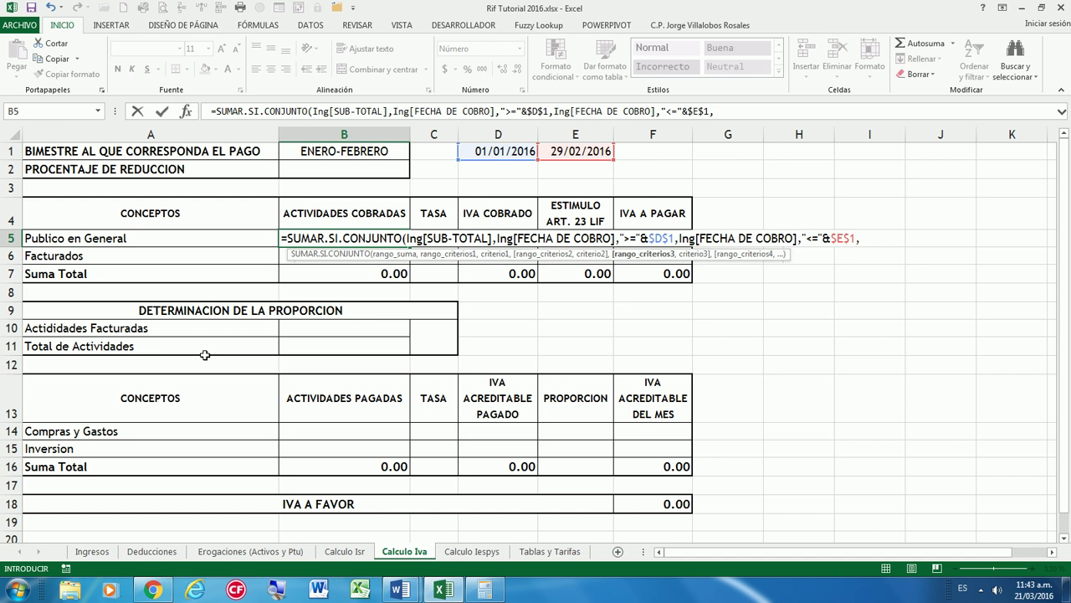
pyautogui.write('IN')
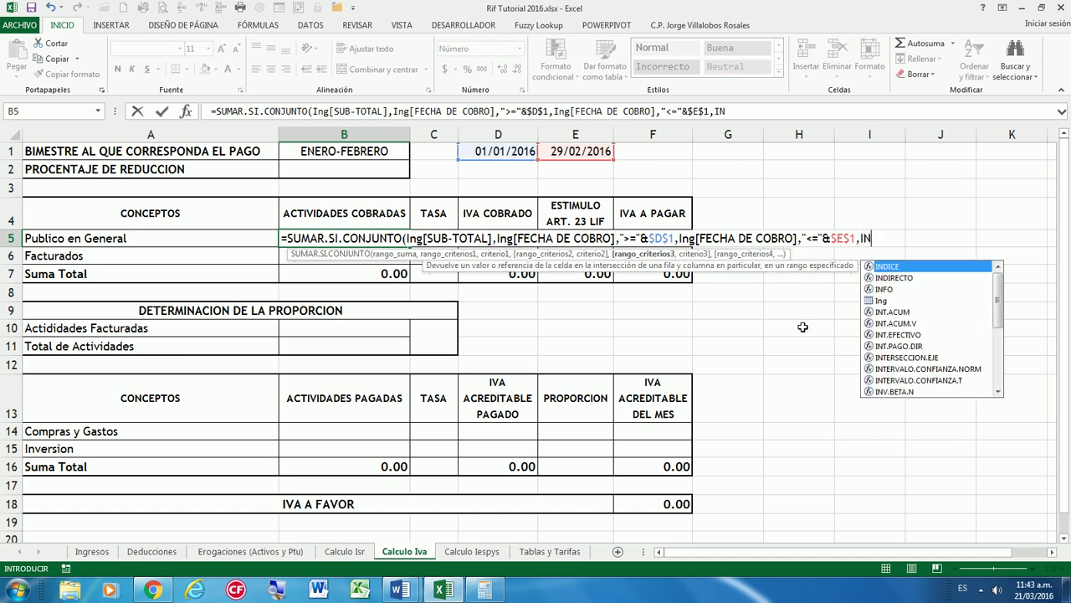
pyautogui.doubleClick(881, 301)
pyautogui.write('[')
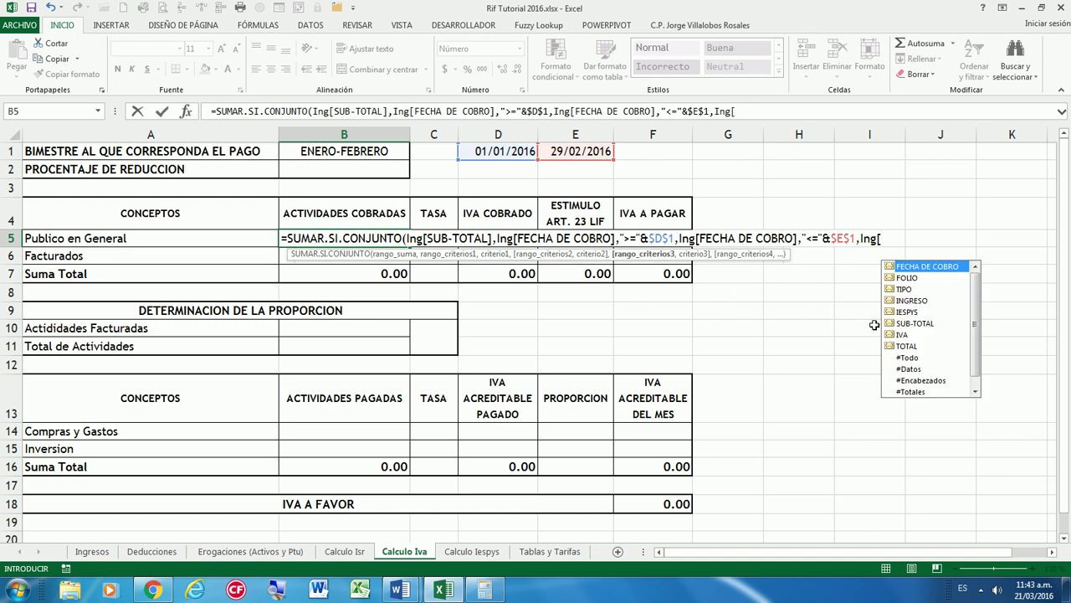
pyautogui.doubleClick(905, 289)
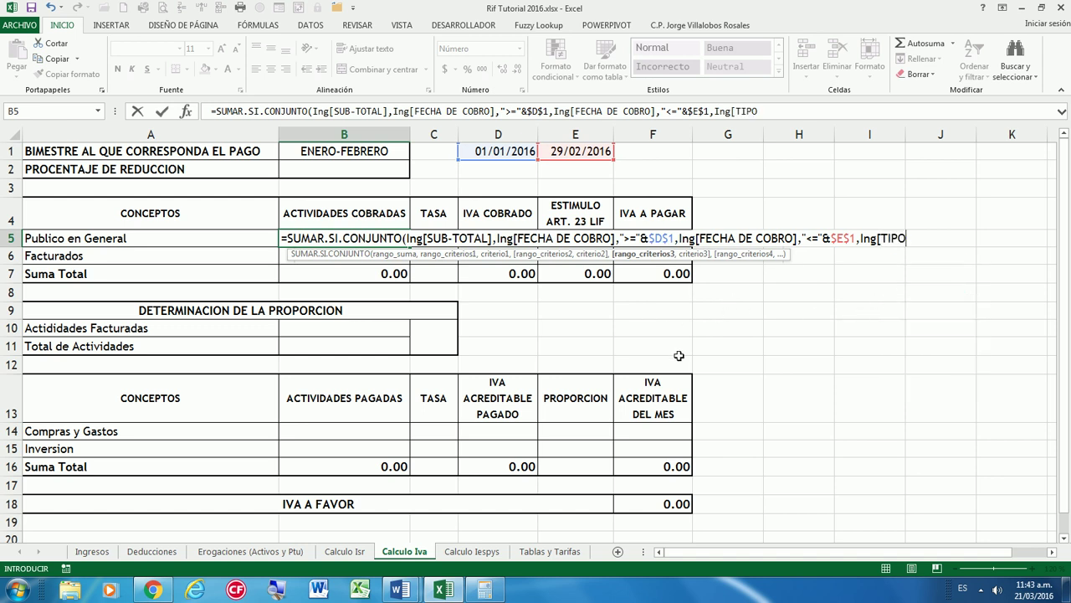
pyautogui.write('],')
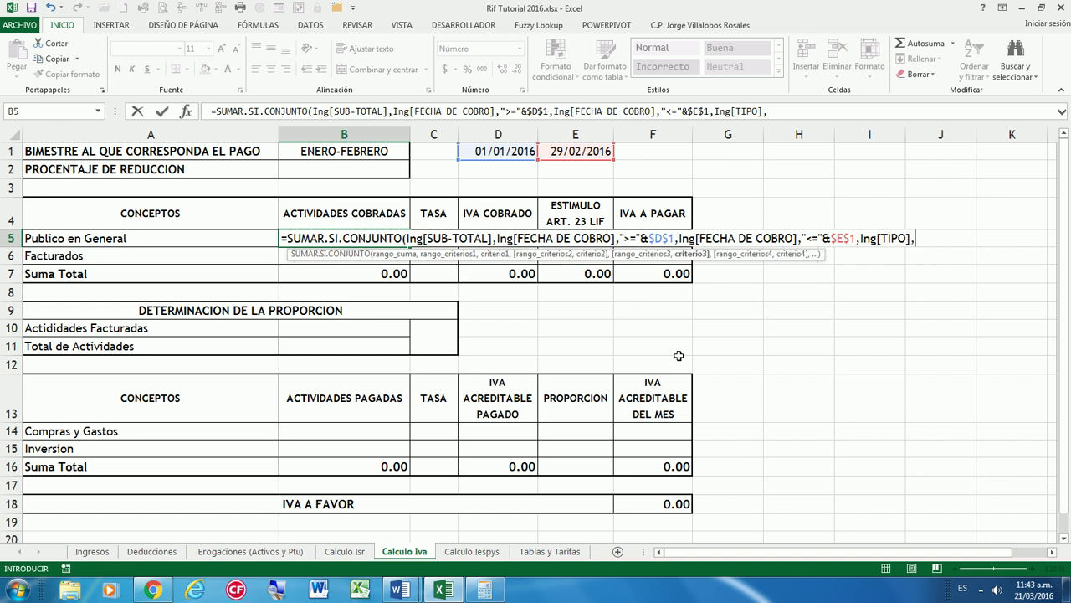
pyautogui.click(125, 241)
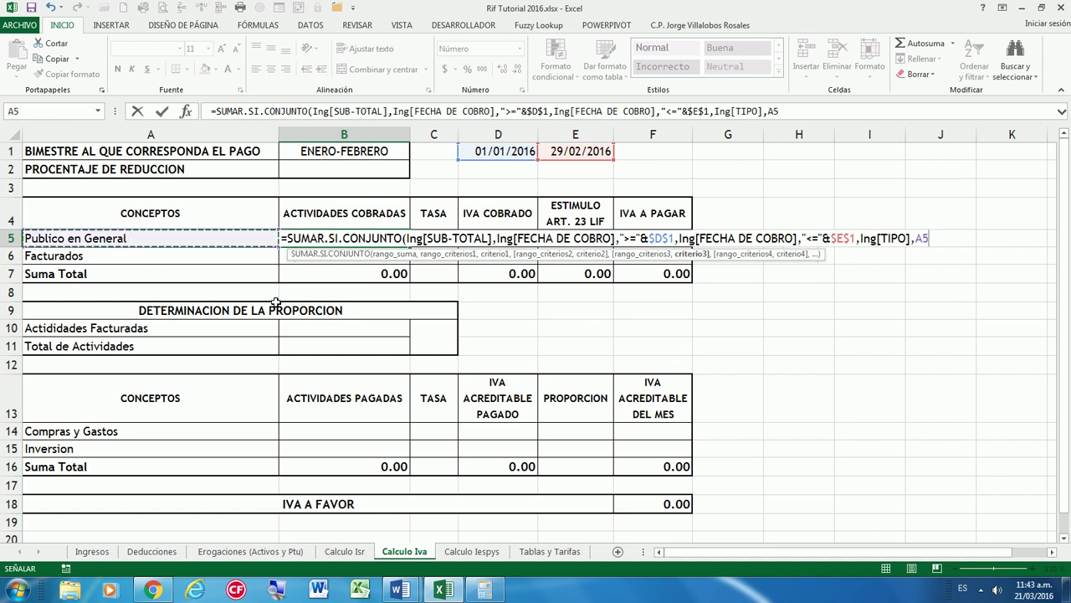
pyautogui.write(')')
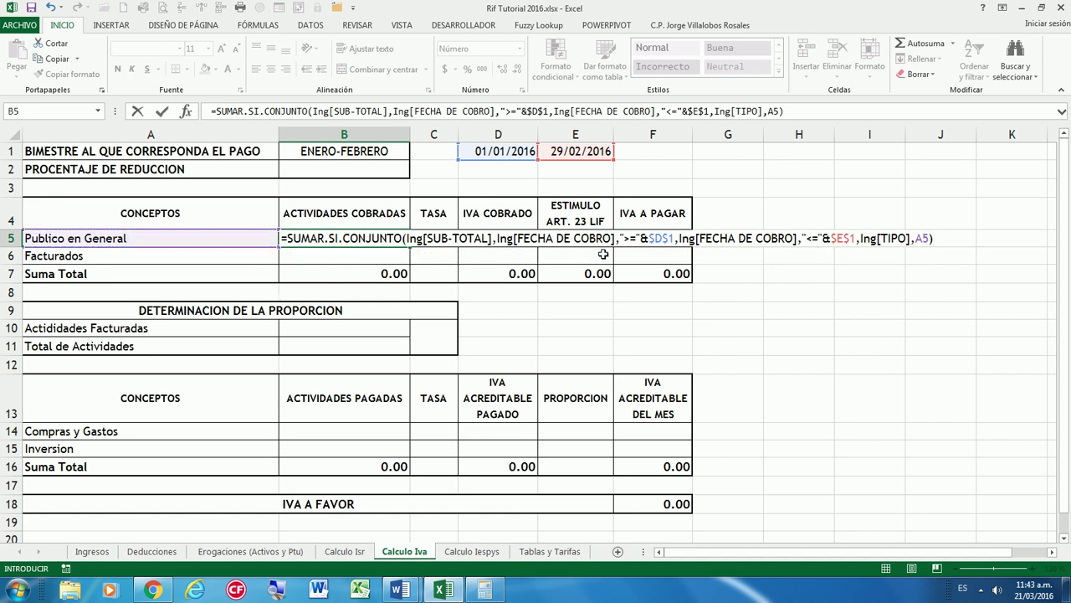
pyautogui.press('Return')
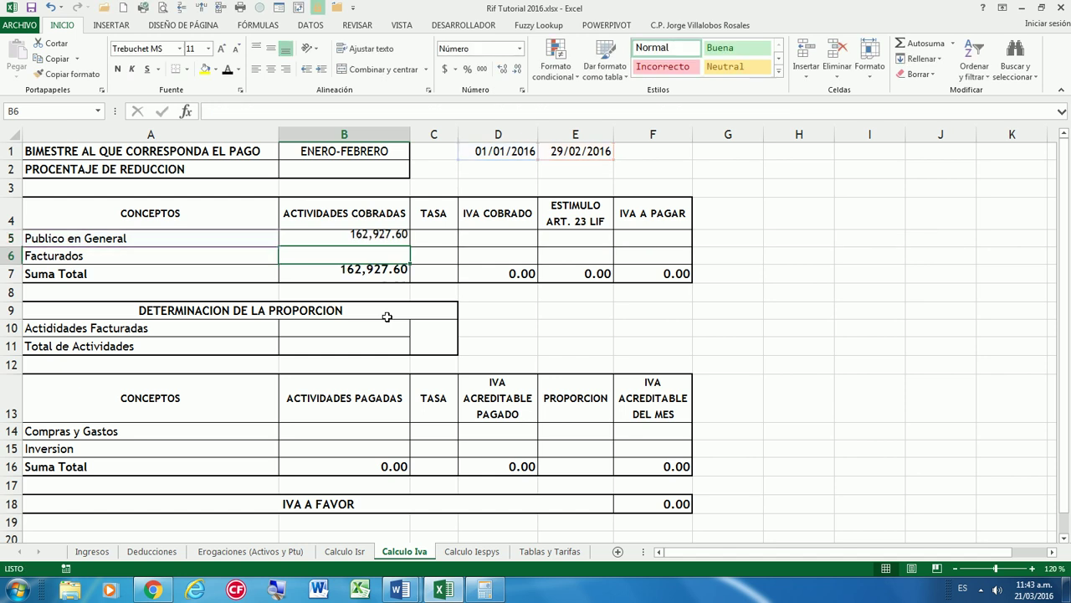
pyautogui.press('Up')
pyautogui.press('Left')
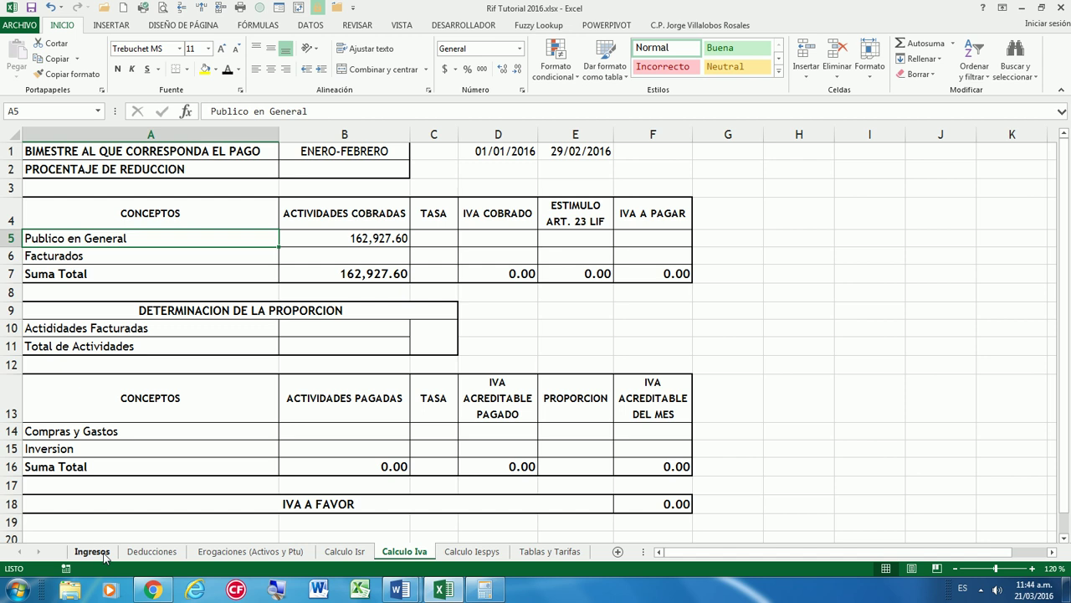
# On the Ingresos sheet, filter FECHA DE COBRO to January and February
pyautogui.click(104, 555)
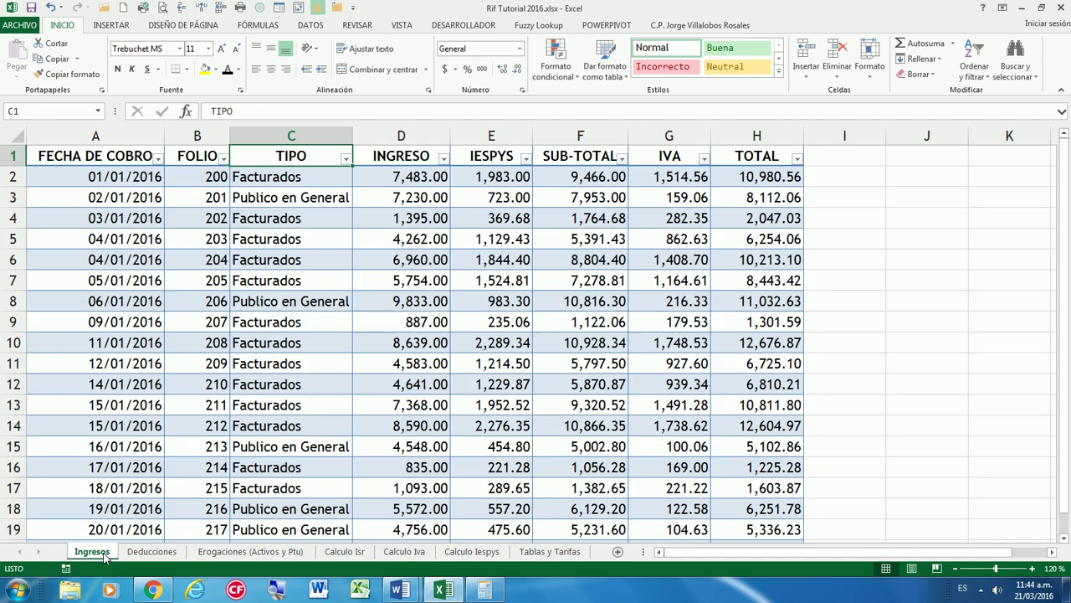
pyautogui.click(151, 155)
pyautogui.click(157, 157)
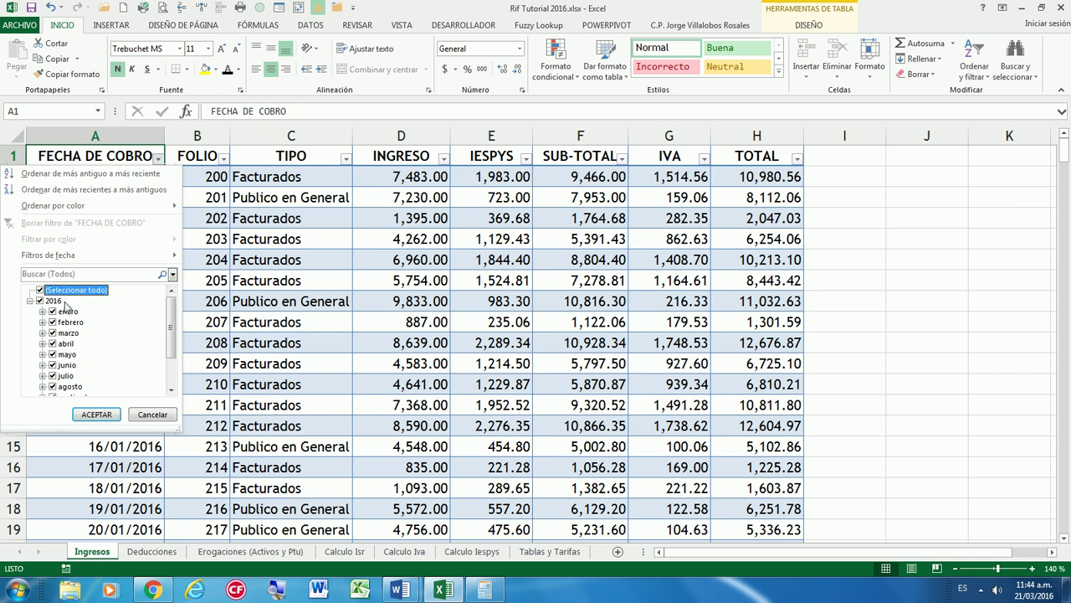
pyautogui.click(67, 290)
pyautogui.click(68, 312)
pyautogui.click(71, 322)
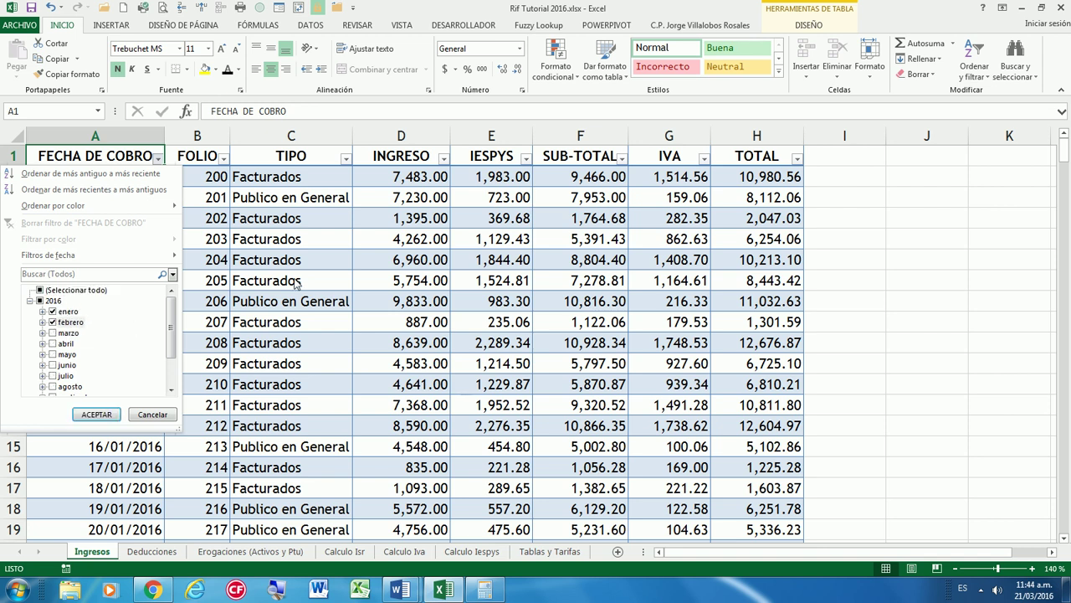
pyautogui.click(96, 415)
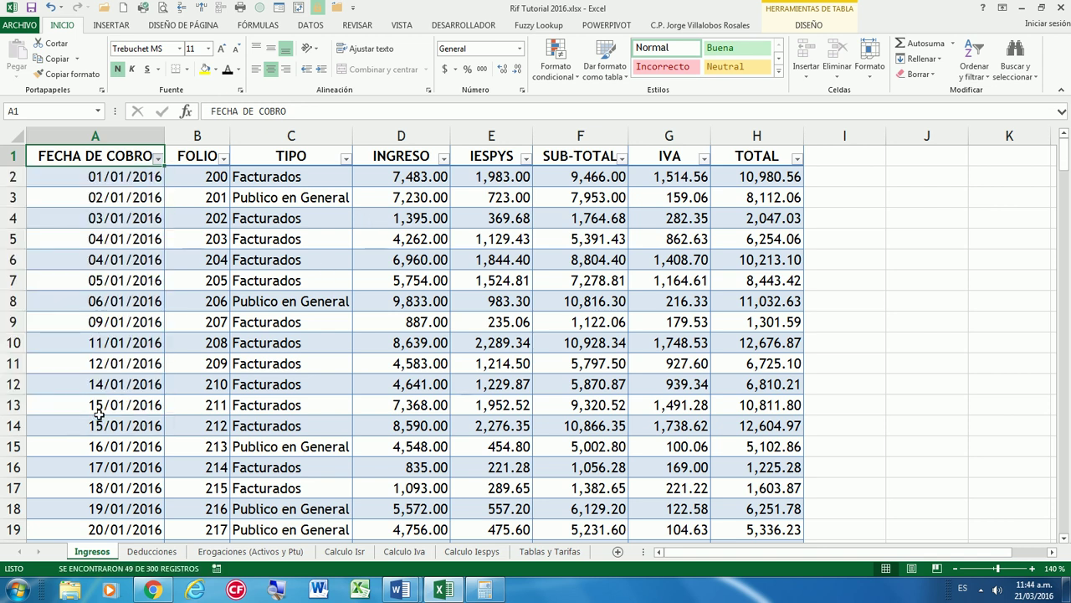
# Filter TIPO to Publico en General and check the SUB-TOTAL total of 162,927.60
pyautogui.click(346, 158)
pyautogui.click(243, 289)
pyautogui.click(243, 312)
pyautogui.click(266, 413)
pyautogui.scroll(-4, 441, 280)
pyautogui.scroll(-2, 441, 280)
pyautogui.click(569, 365)
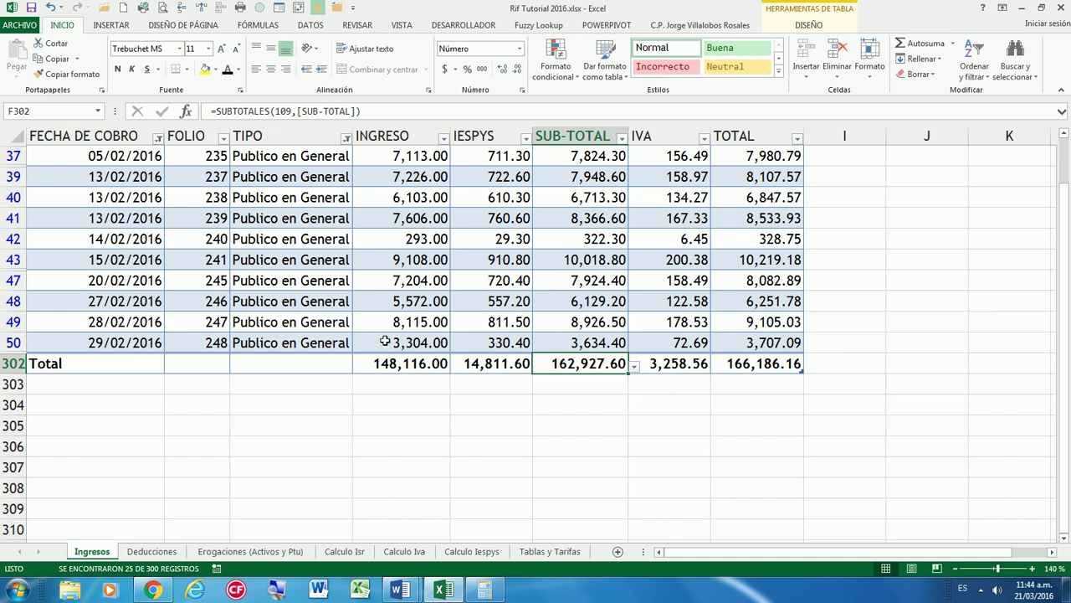
# Compare the filtered INGRESO total against the SUB-TOTAL total
pyautogui.click(408, 362)
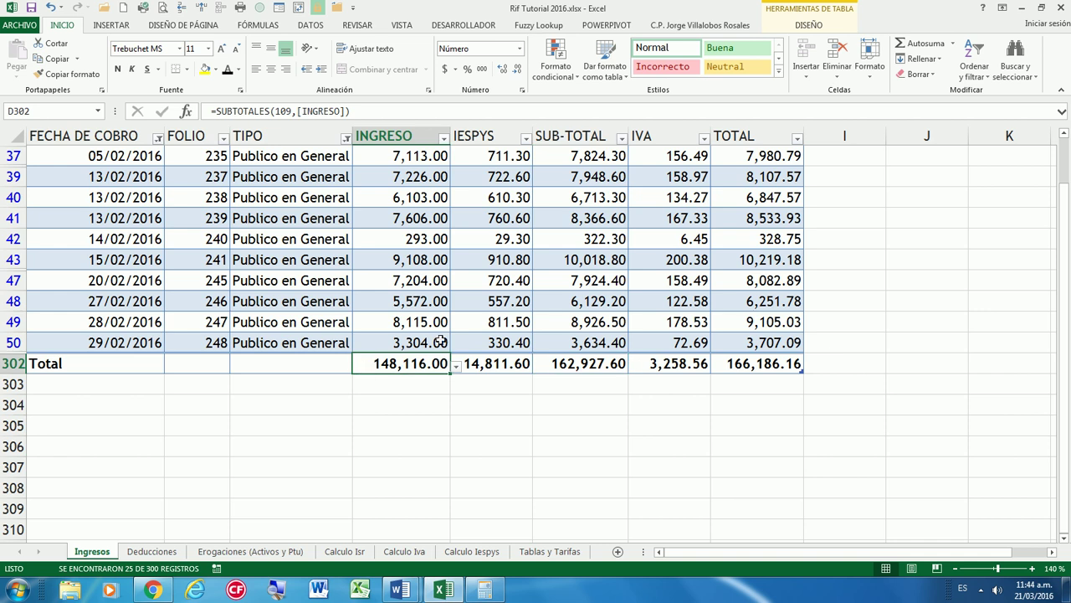
pyautogui.click(586, 362)
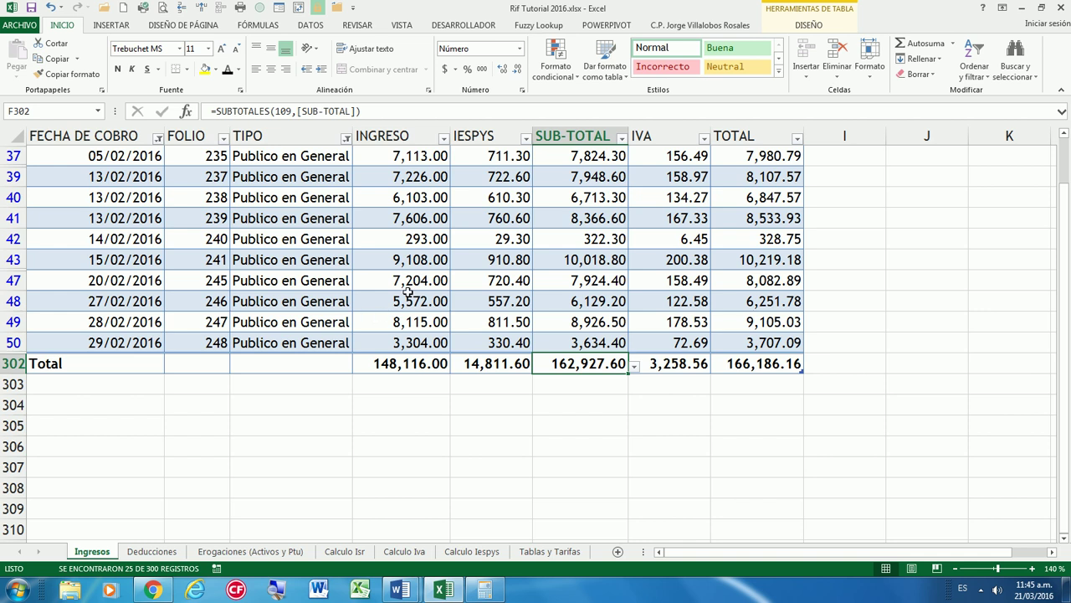
pyautogui.click(389, 362)
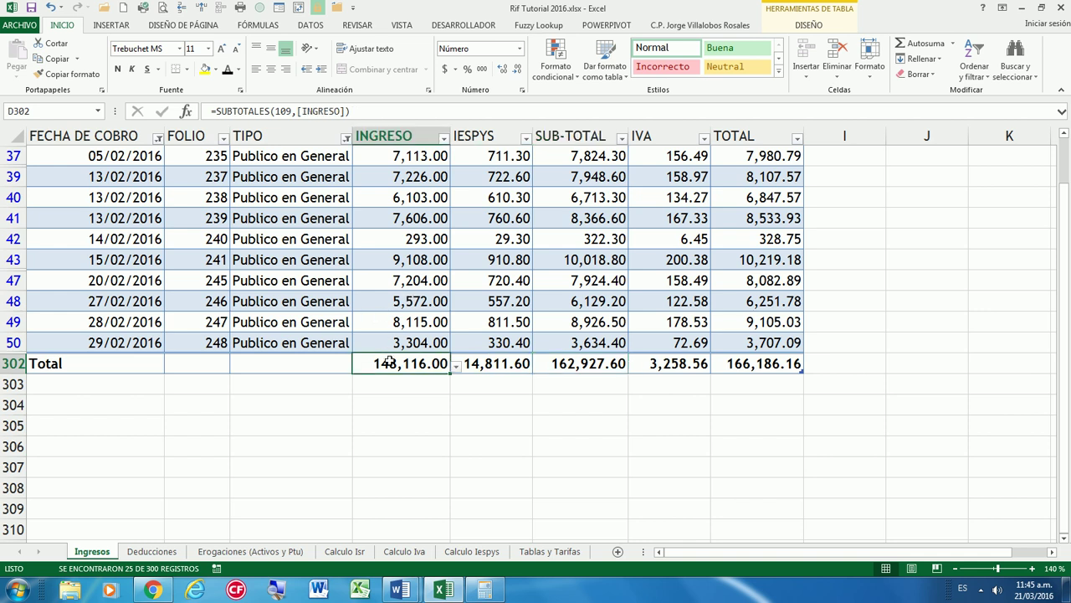
pyautogui.click(542, 366)
pyautogui.click(419, 366)
pyautogui.click(560, 363)
# Clear the Ingresos table filters and return to Calculo Iva with B5 selected
pyautogui.scroll(4, 502, 344)
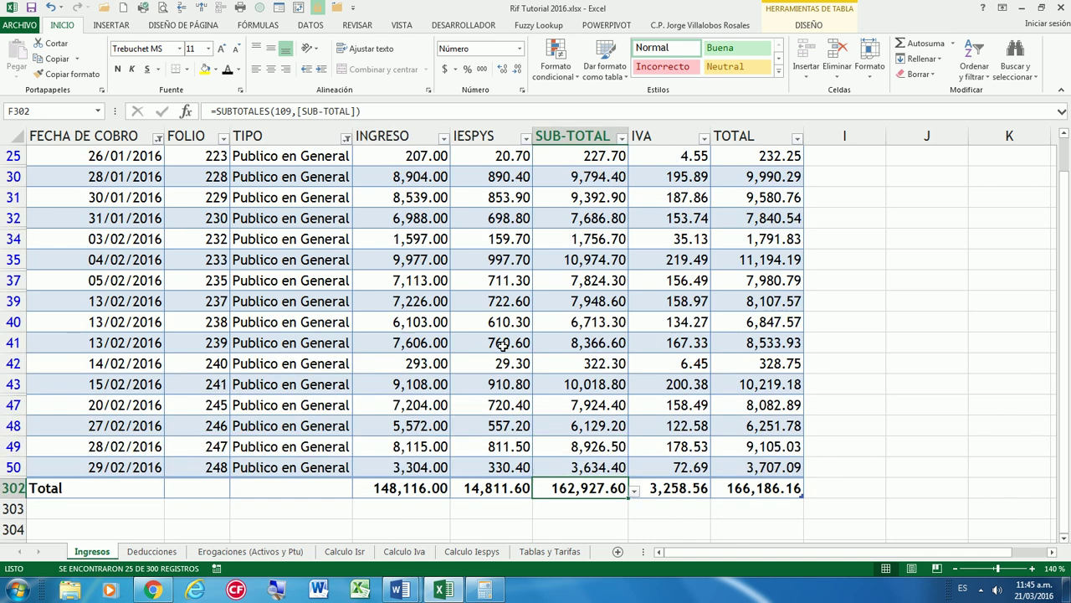
pyautogui.scroll(2, 502, 345)
pyautogui.scroll(-4, 502, 344)
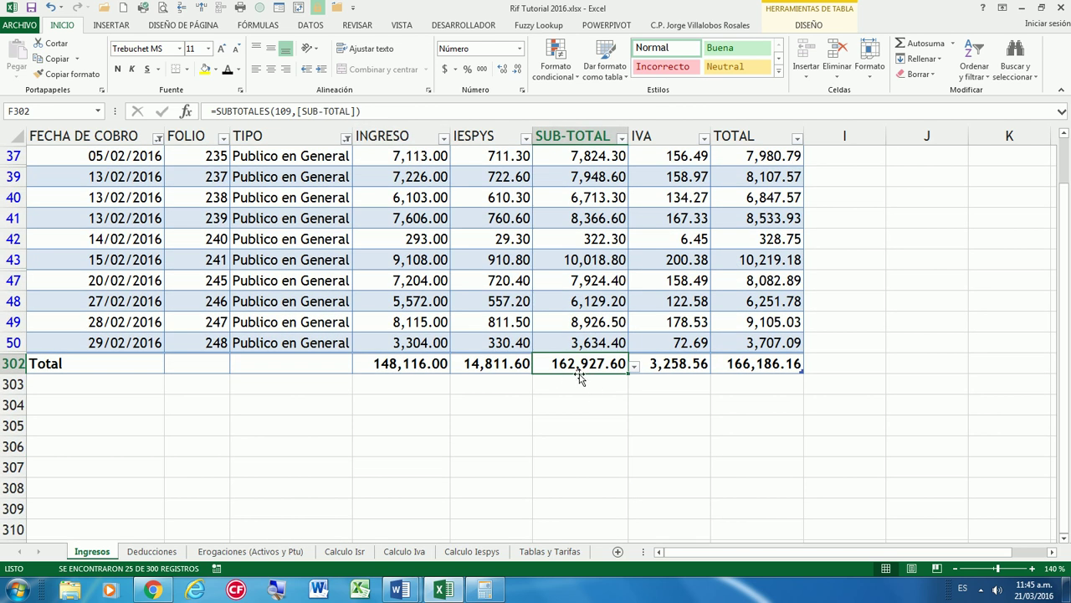
pyautogui.scroll(5, 580, 377)
pyautogui.scroll(1, 580, 377)
pyautogui.click(325, 158)
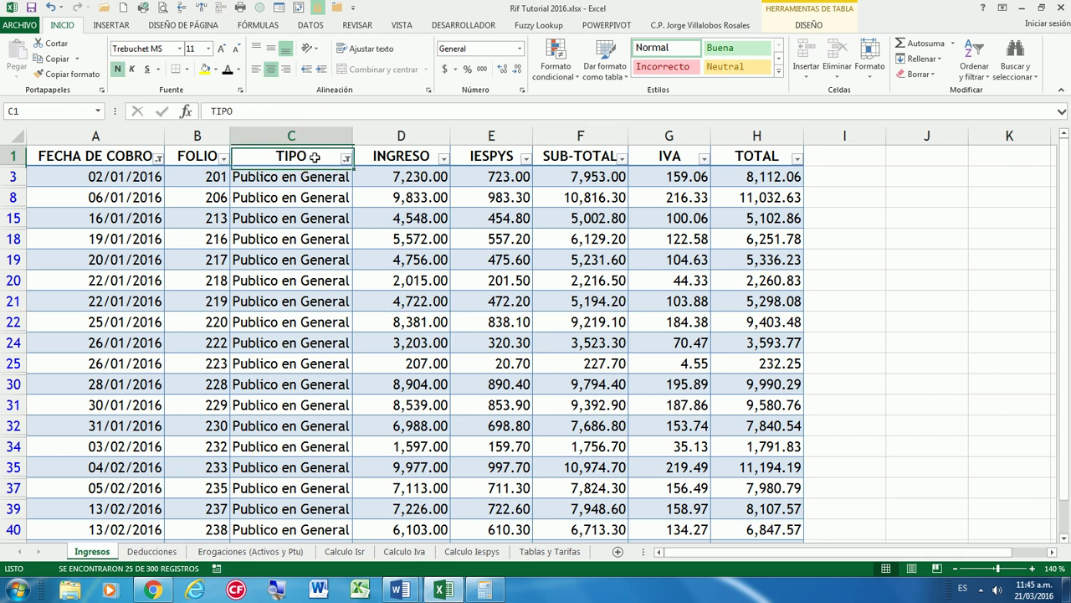
pyautogui.click(393, 46)
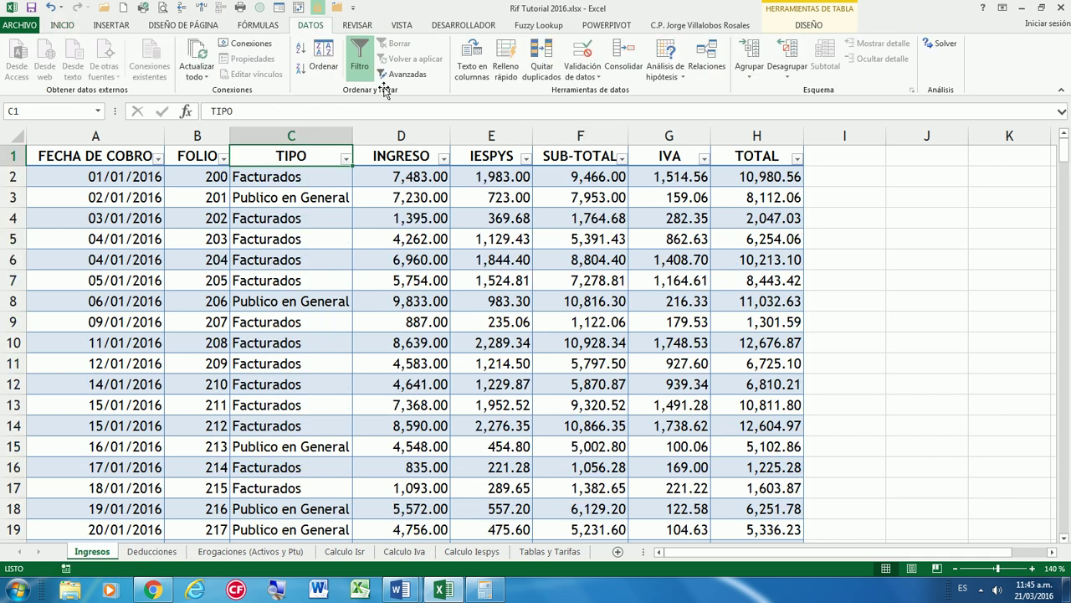
pyautogui.click(405, 551)
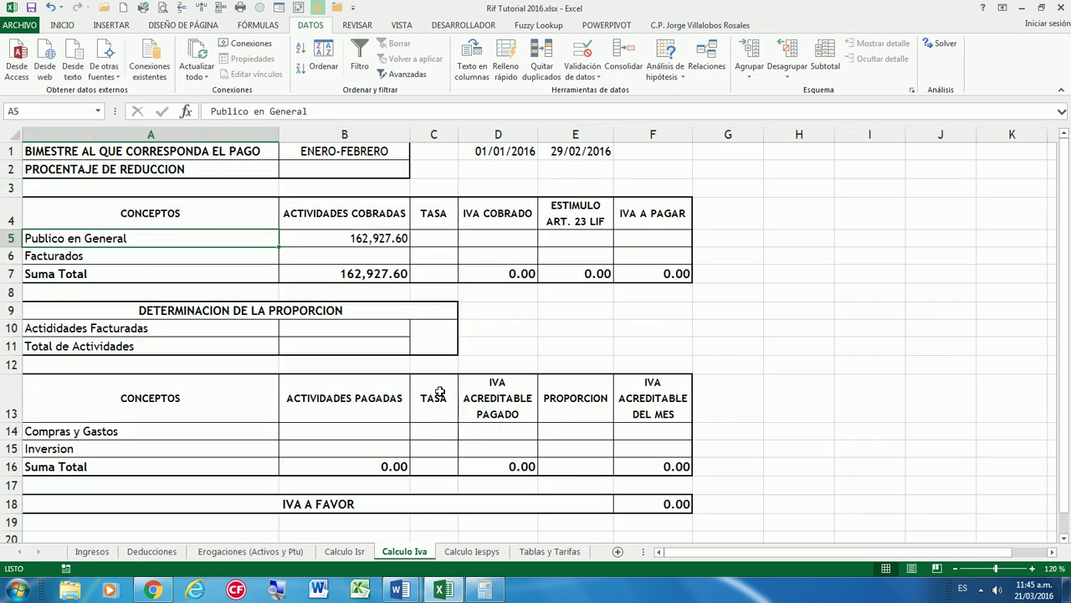
pyautogui.click(400, 238)
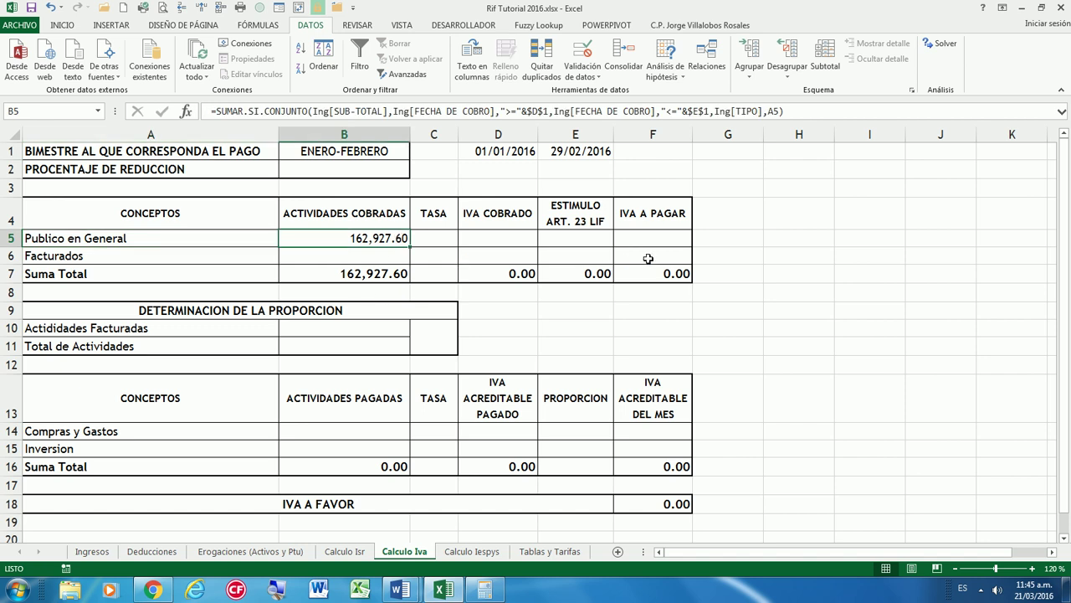
# Copy B5's formula into B6 for Facturados, showing 158,232.59 and Suma Total 321,160.19
pyautogui.hotkey('ctrl', 'c')
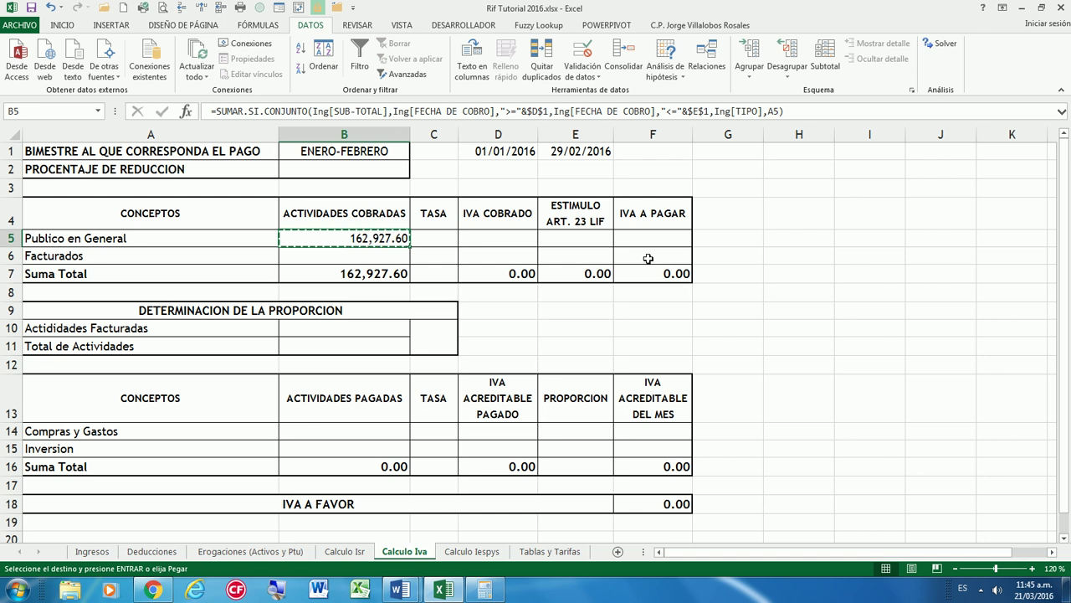
pyautogui.press('Down')
pyautogui.hotkey('ctrl', 'v')
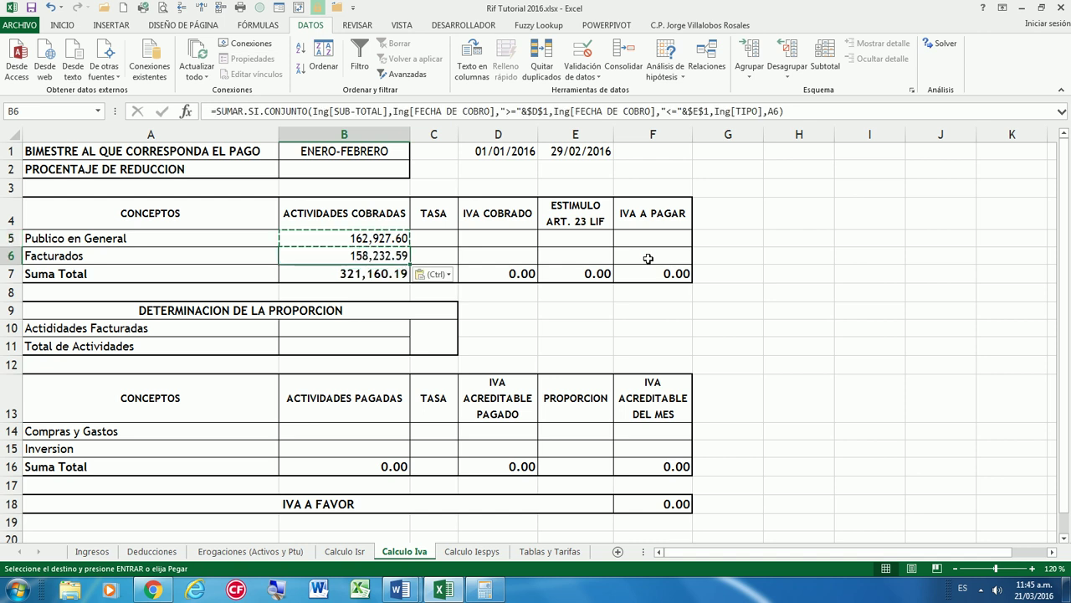
pyautogui.press('Escape')
pyautogui.press('Left')
pyautogui.press('Right')
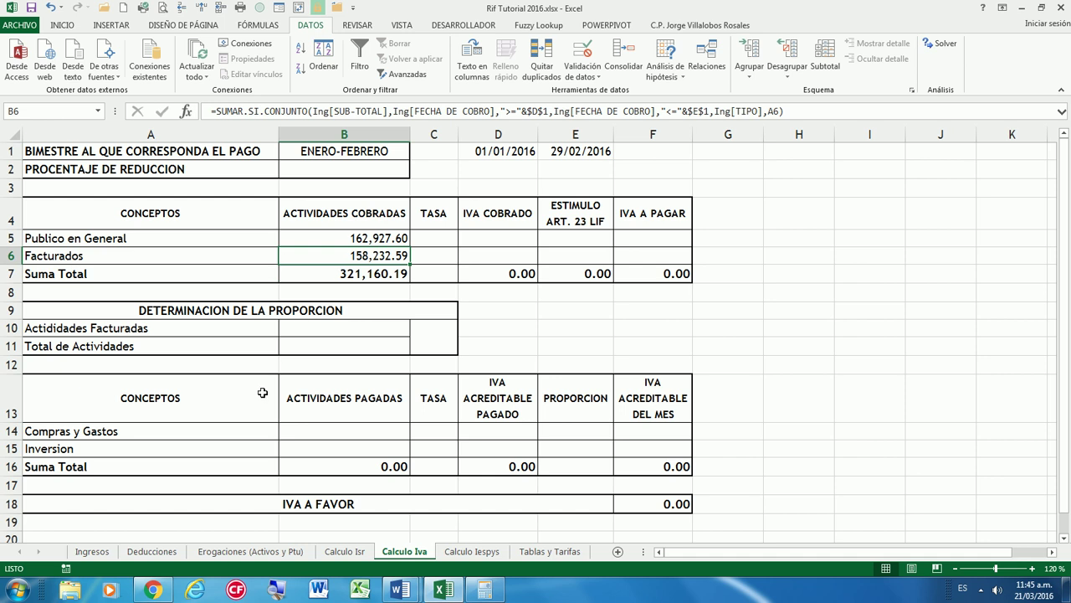
# On the Ingresos sheet, filter FECHA DE COBRO to the January–February dates
pyautogui.click(102, 553)
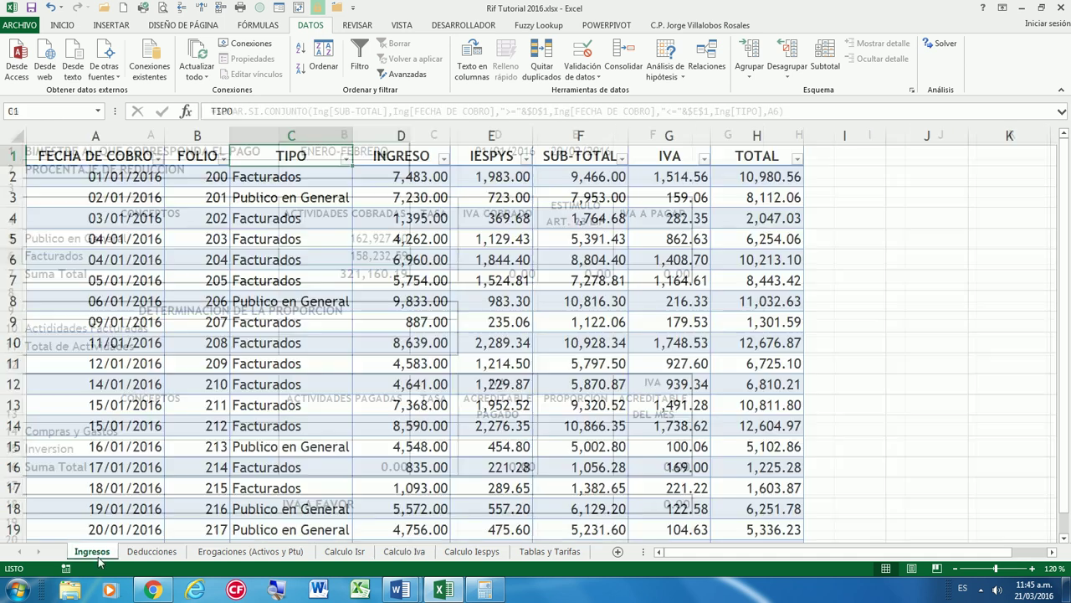
pyautogui.click(98, 159)
pyautogui.click(156, 158)
pyautogui.click(79, 290)
pyautogui.click(68, 311)
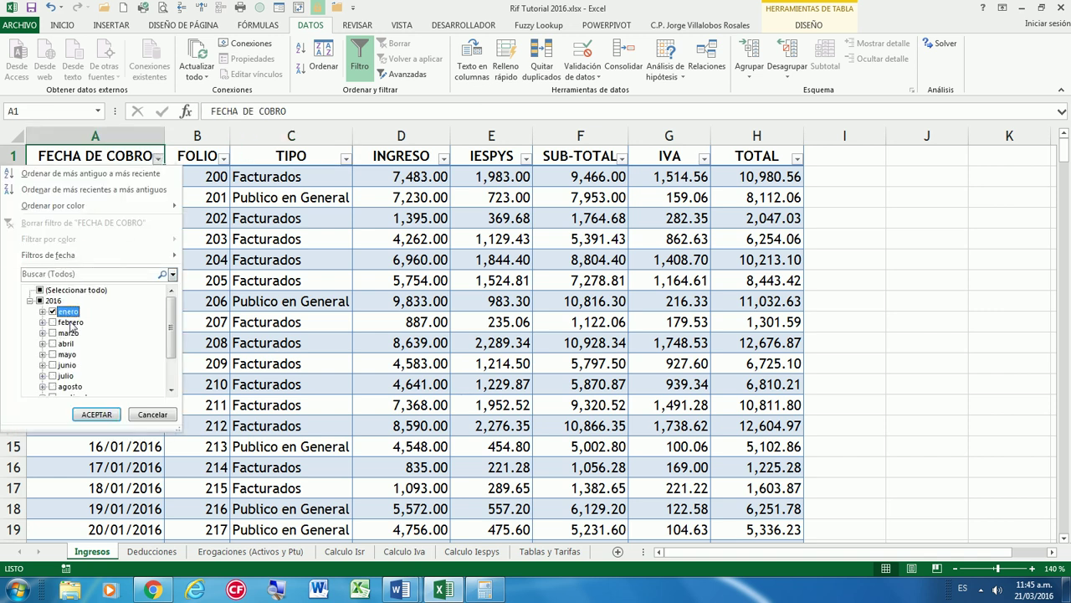
pyautogui.click(97, 414)
# Filter TIPO to Facturados and check the SUB-TOTAL total of 158,232.59
pyautogui.click(346, 158)
pyautogui.click(248, 289)
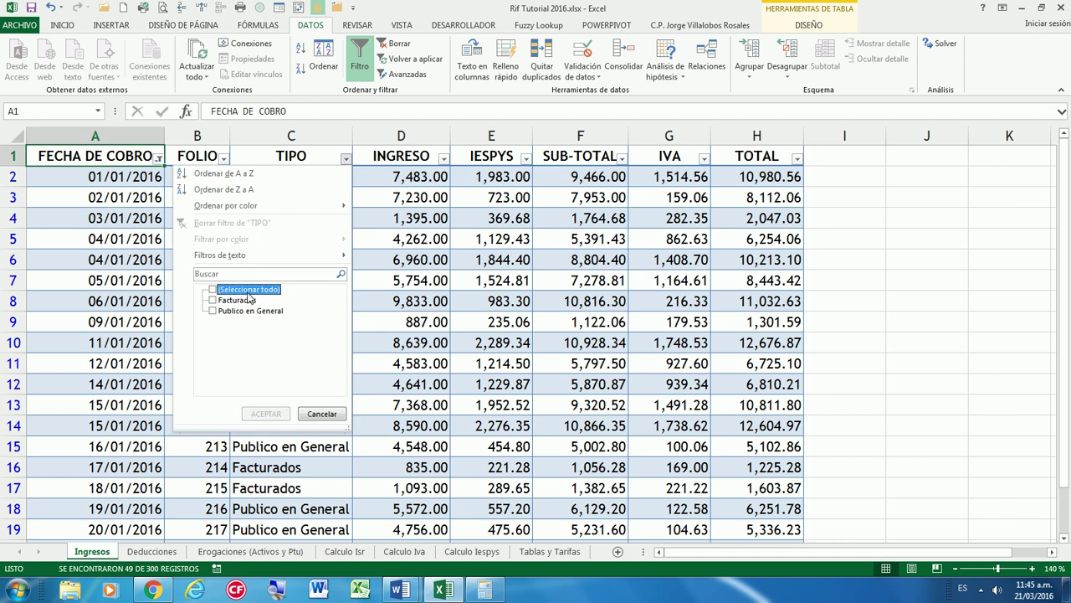
pyautogui.click(237, 300)
pyautogui.click(272, 416)
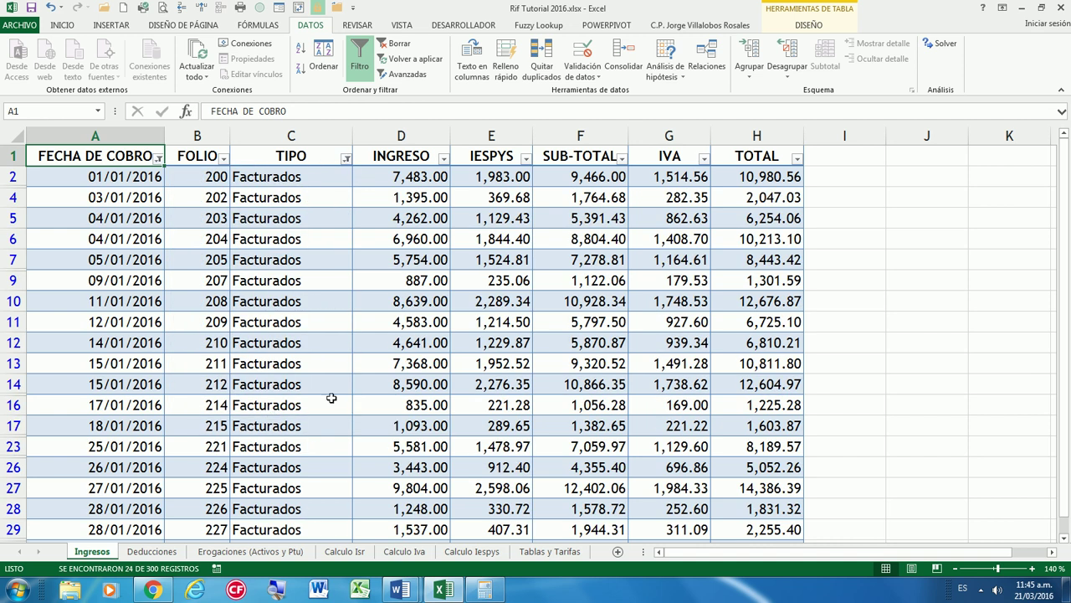
pyautogui.scroll(-3, 397, 299)
pyautogui.scroll(-2, 397, 299)
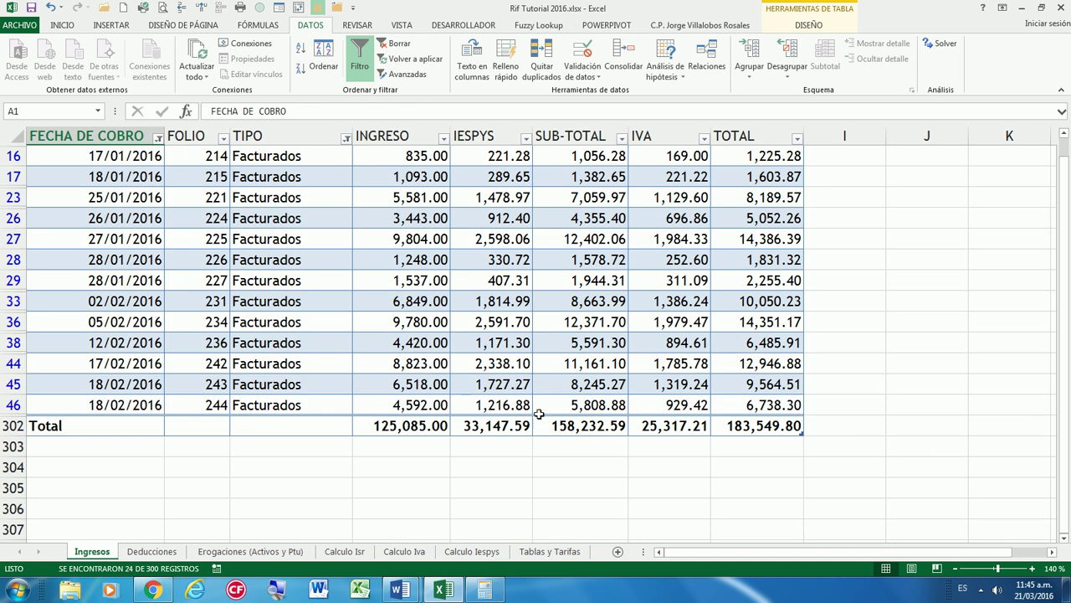
pyautogui.click(585, 426)
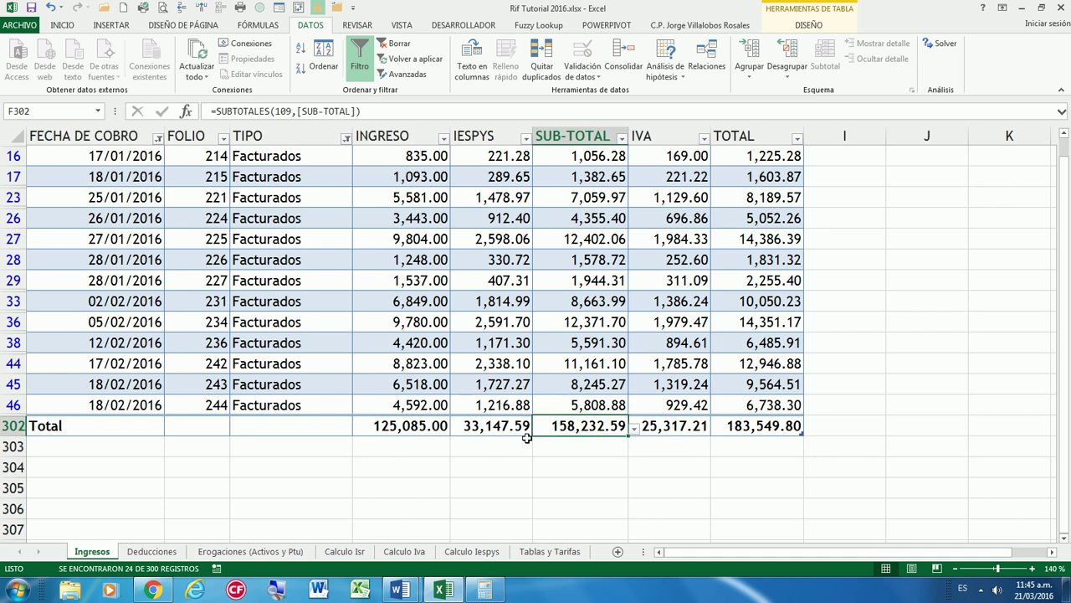
# Clear the TIPO filter so all Ingresos rows are shown again
pyautogui.click(405, 552)
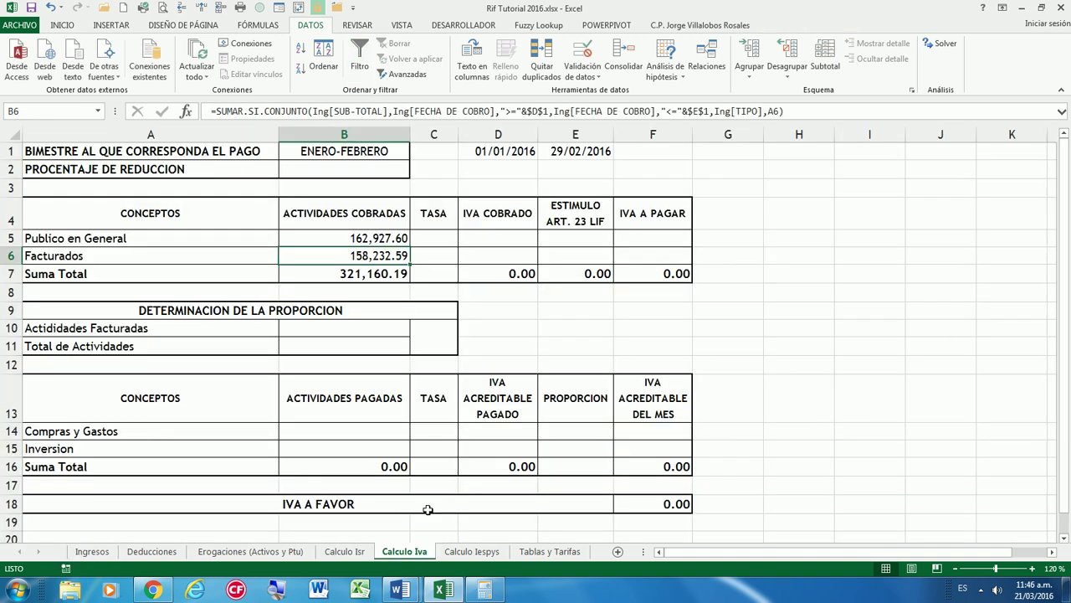
pyautogui.click(92, 552)
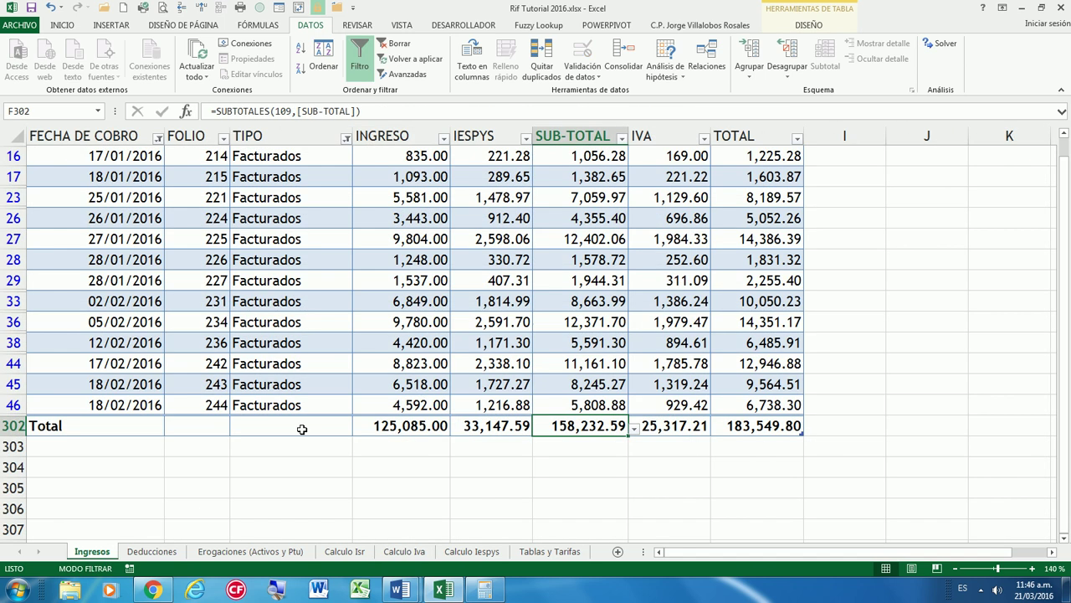
pyautogui.click(303, 178)
pyautogui.click(399, 43)
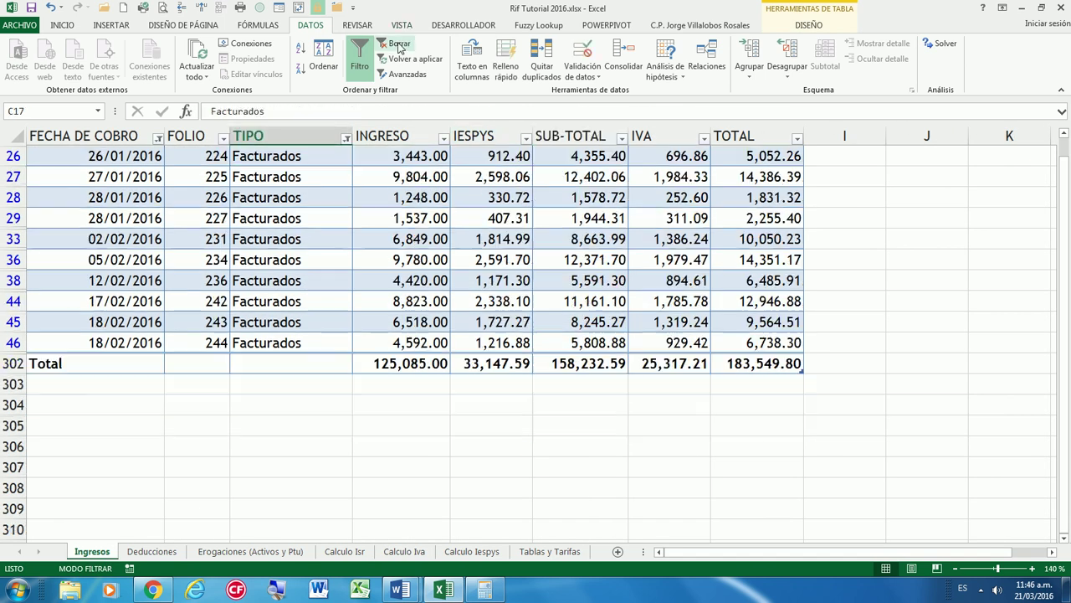
pyautogui.scroll(5, 314, 285)
pyautogui.click(133, 145)
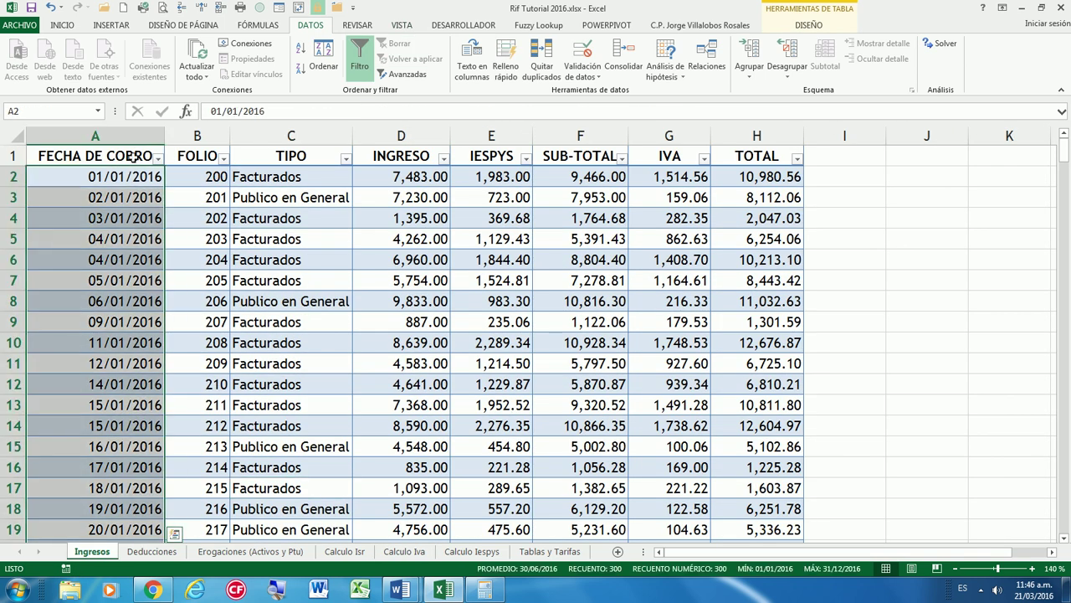
pyautogui.click(102, 164)
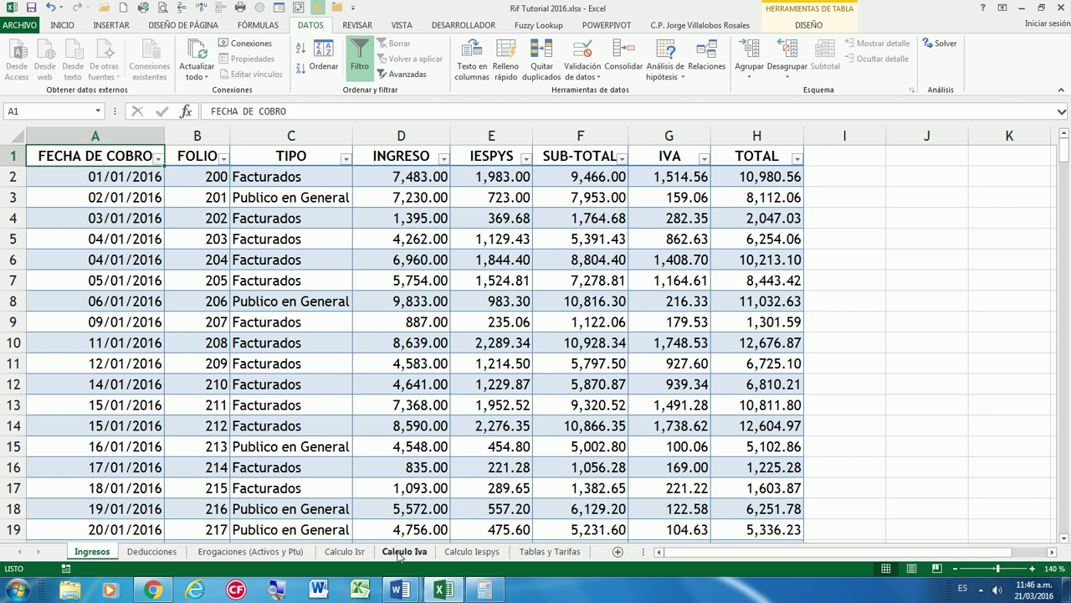
# Try bimesters MARZO-ABRIL, MAYO-JUNIO, JULIO-AGOSTO and NOVIEMBRE-DICIEMBRE in B1, ending on ENERO-FEBRERO
pyautogui.click(404, 552)
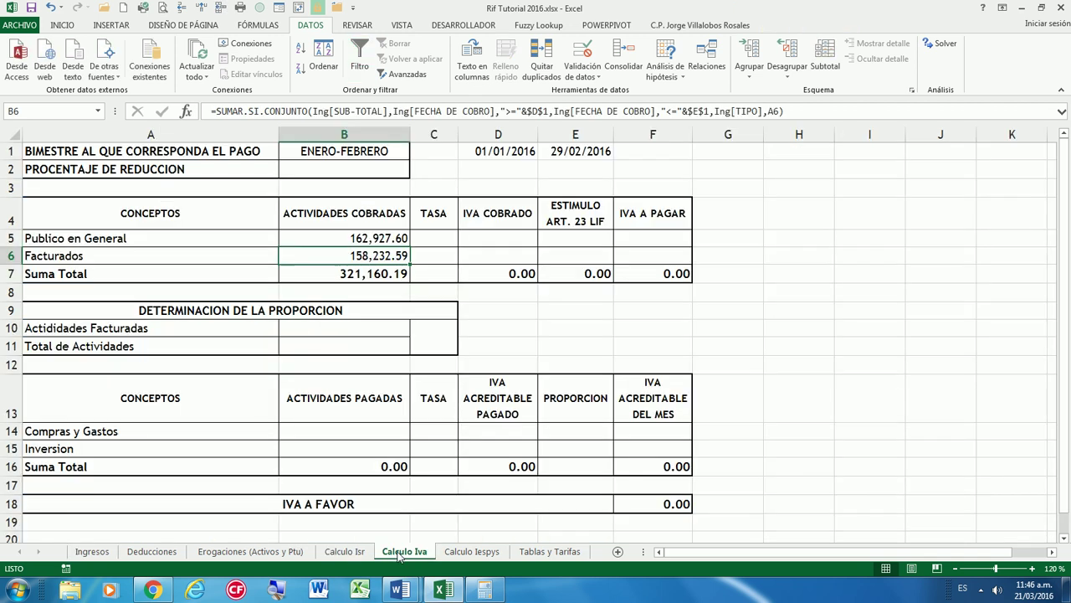
pyautogui.click(393, 151)
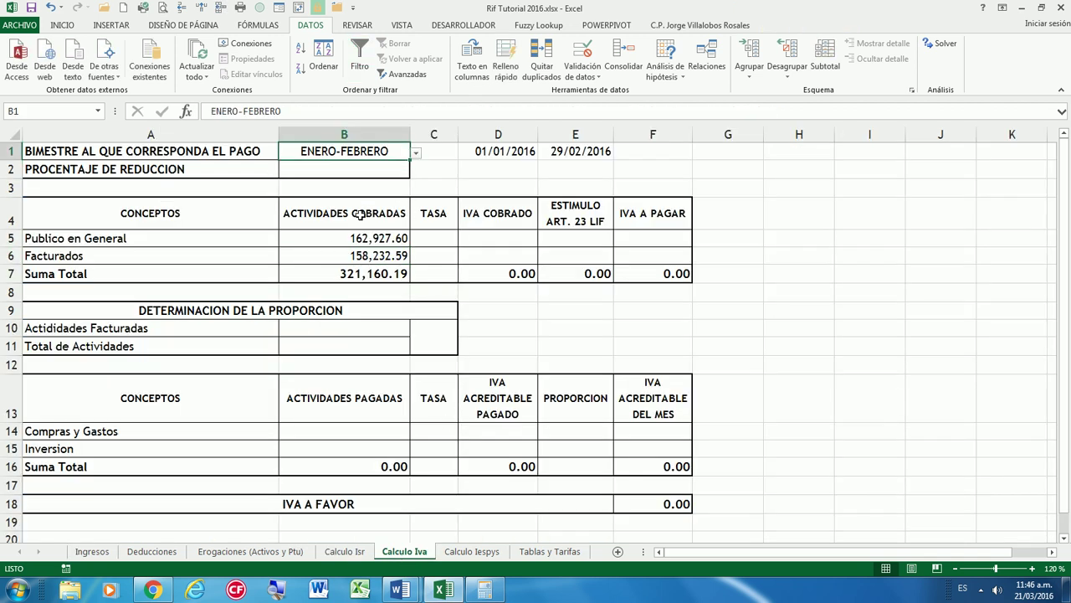
pyautogui.click(416, 153)
pyautogui.click(371, 175)
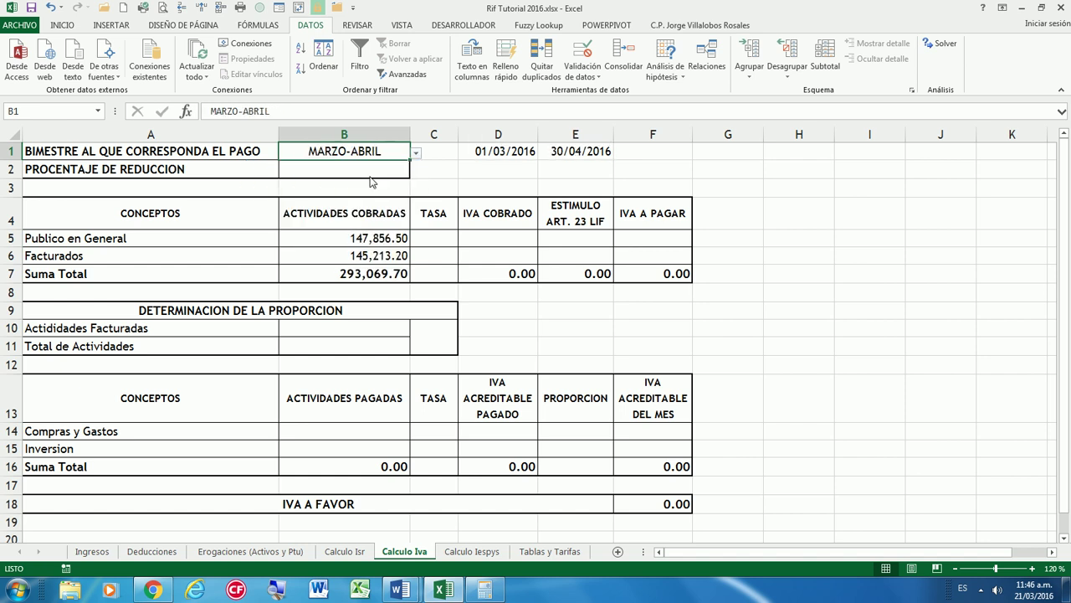
pyautogui.click(416, 155)
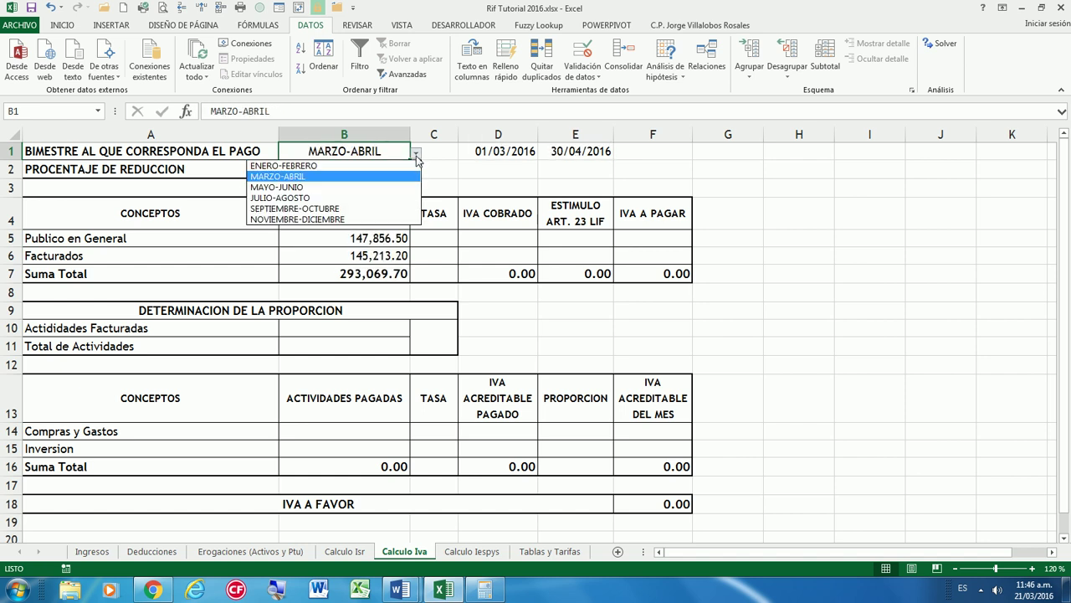
pyautogui.click(359, 188)
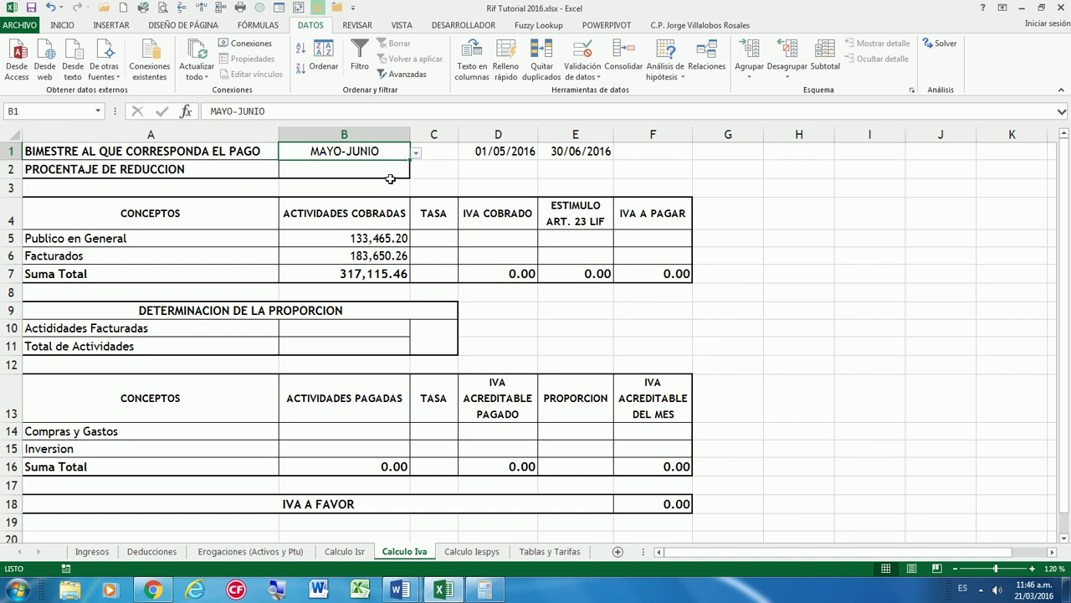
pyautogui.click(416, 155)
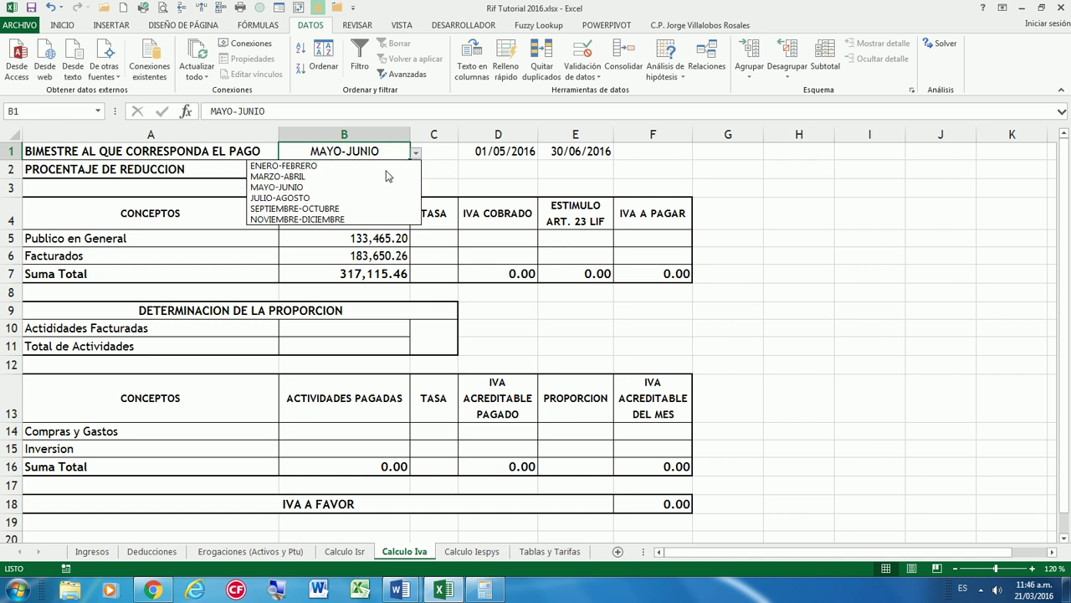
pyautogui.click(356, 199)
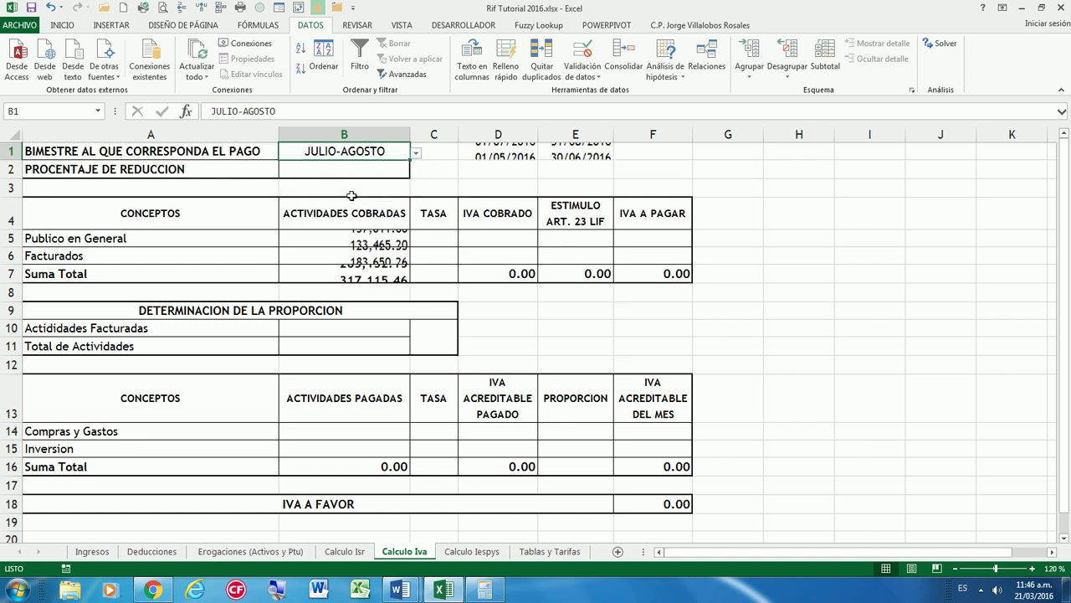
pyautogui.click(416, 153)
pyautogui.click(356, 223)
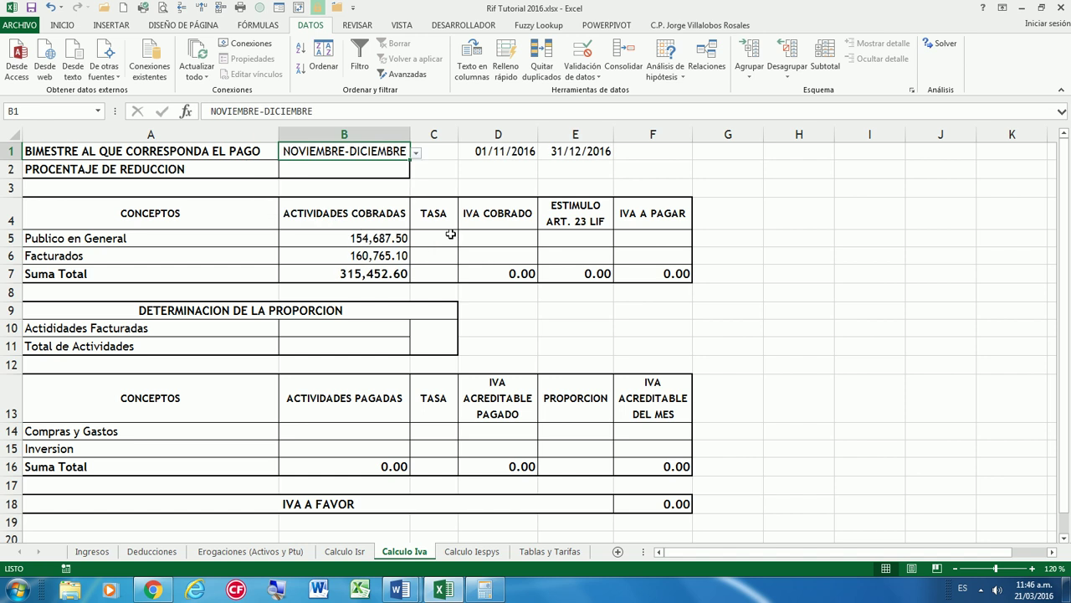
pyautogui.click(416, 154)
pyautogui.click(354, 164)
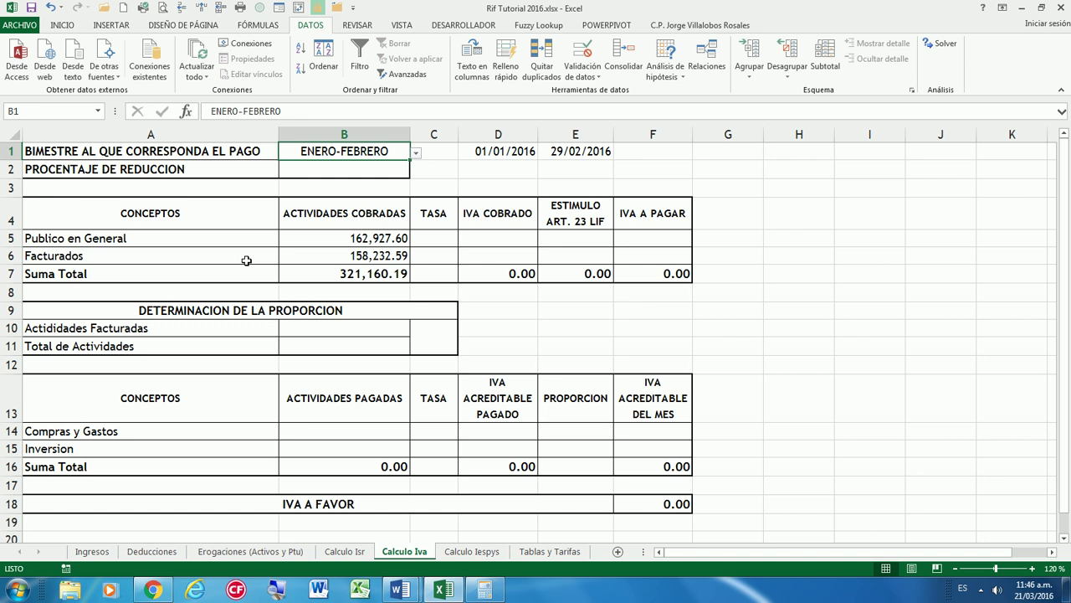
# Enter a TASA of 2% in C5 and 16% in C6
pyautogui.click(434, 241)
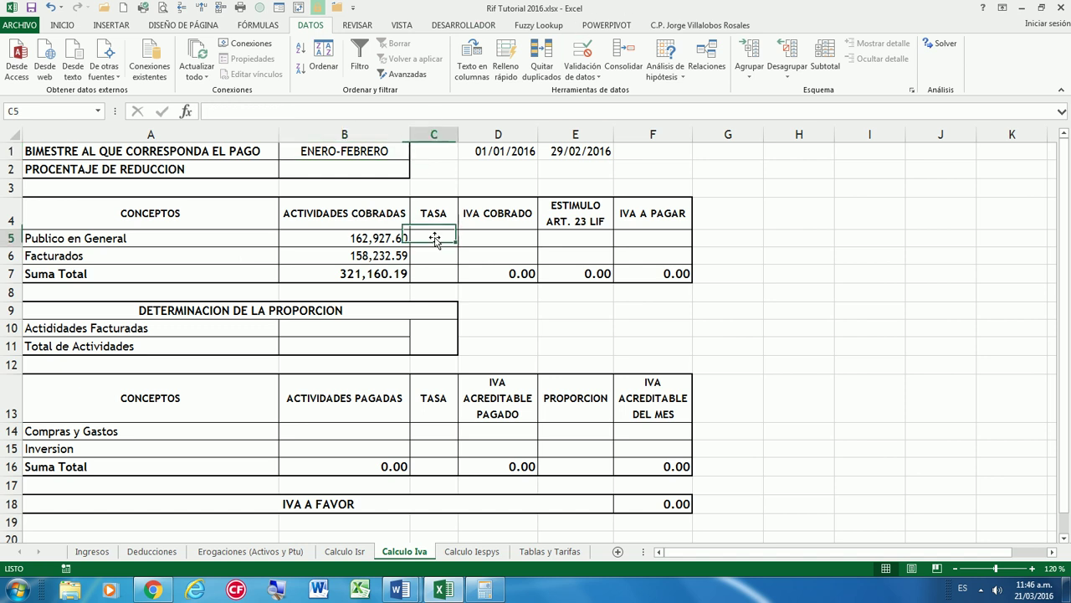
pyautogui.write('2%')
pyautogui.press('Return')
pyautogui.write('16%')
pyautogui.press('Return')
pyautogui.press('Up')
pyautogui.press('Up')
pyautogui.press('Left')
pyautogui.press('Left')
pyautogui.press('Right')
pyautogui.press('Right')
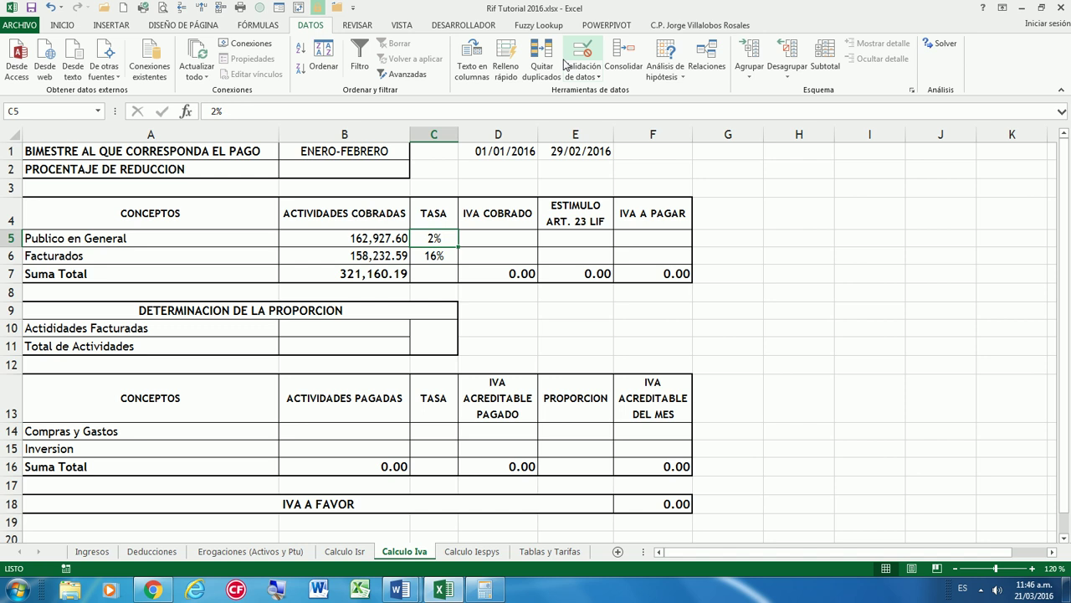
pyautogui.press('Down')
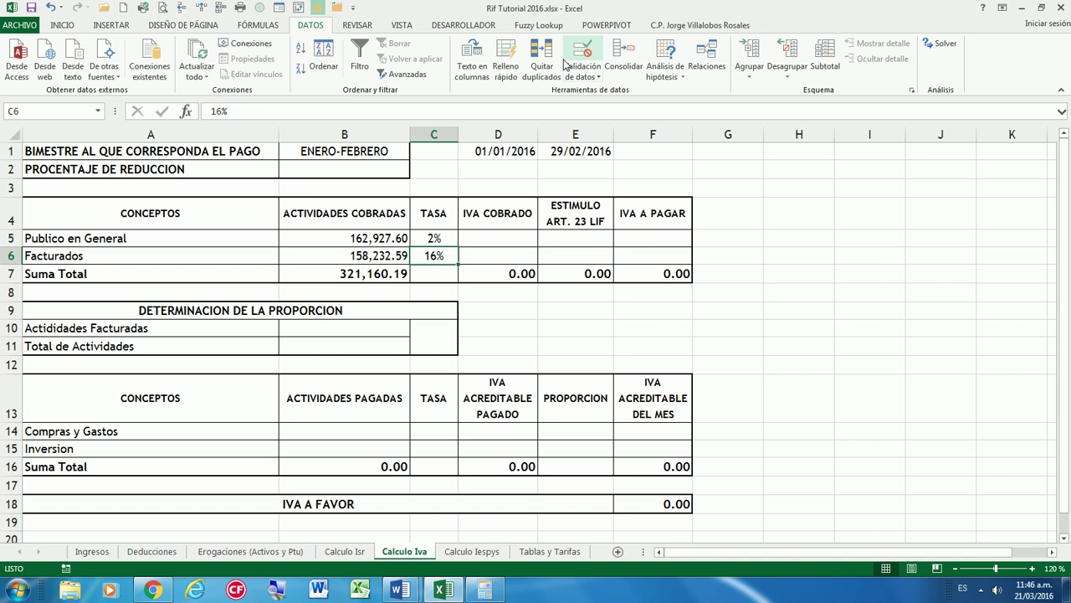
pyautogui.press('Right')
pyautogui.press('Up')
pyautogui.press('Left')
pyautogui.press('Left')
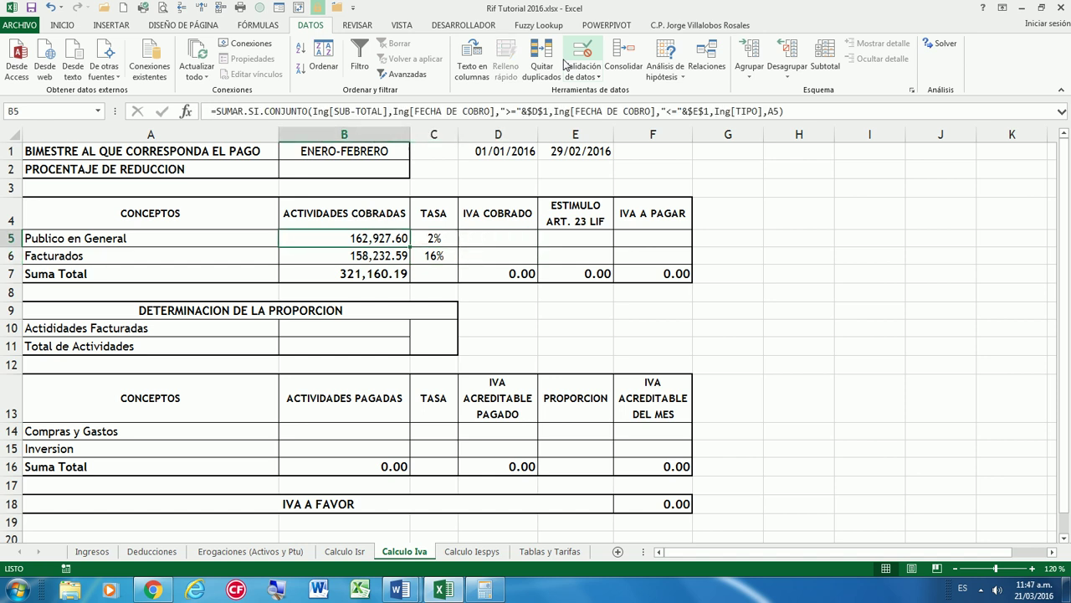
pyautogui.press('Right')
pyautogui.press('Right')
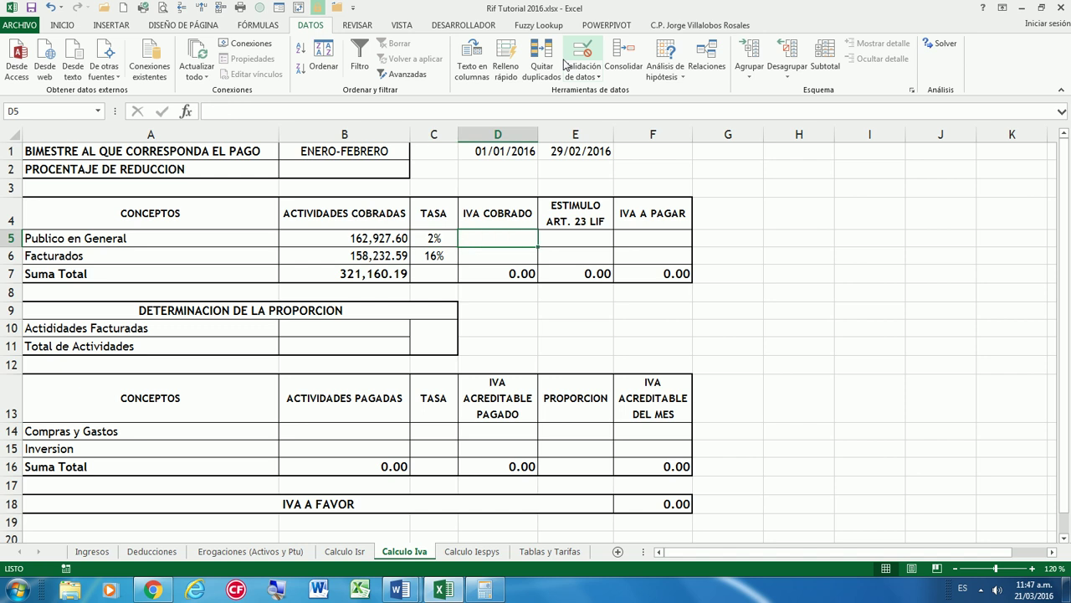
# In D5, start =SUMAR.SI.CONJUNTO(Ing[IVA], with the IVA column as the sum range
pyautogui.press('Left')
pyautogui.press('Left')
pyautogui.press('Right')
pyautogui.press('Right')
pyautogui.write('=SU')
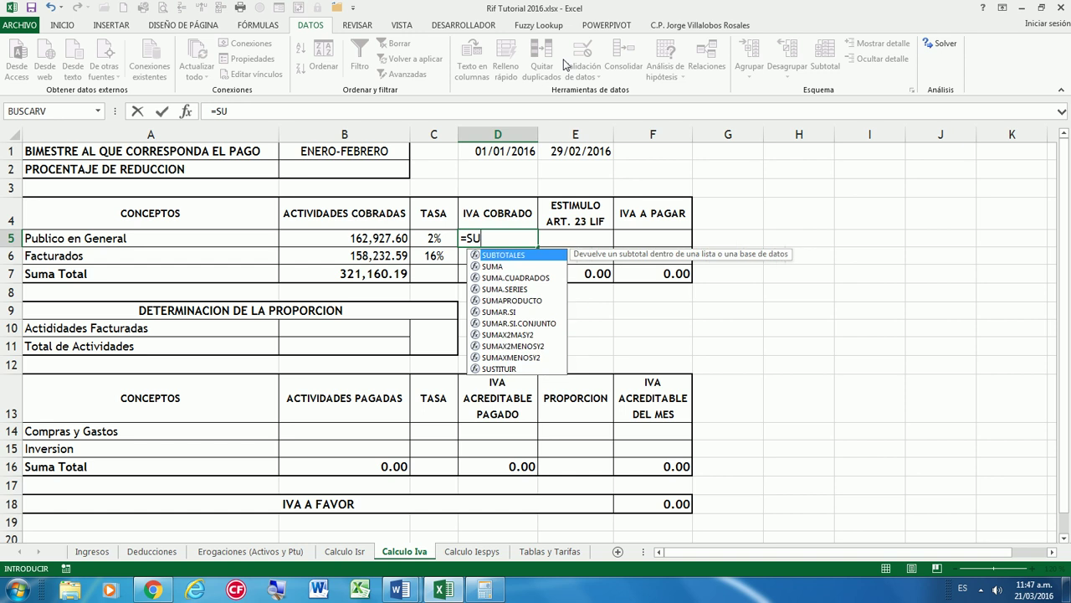
pyautogui.doubleClick(489, 323)
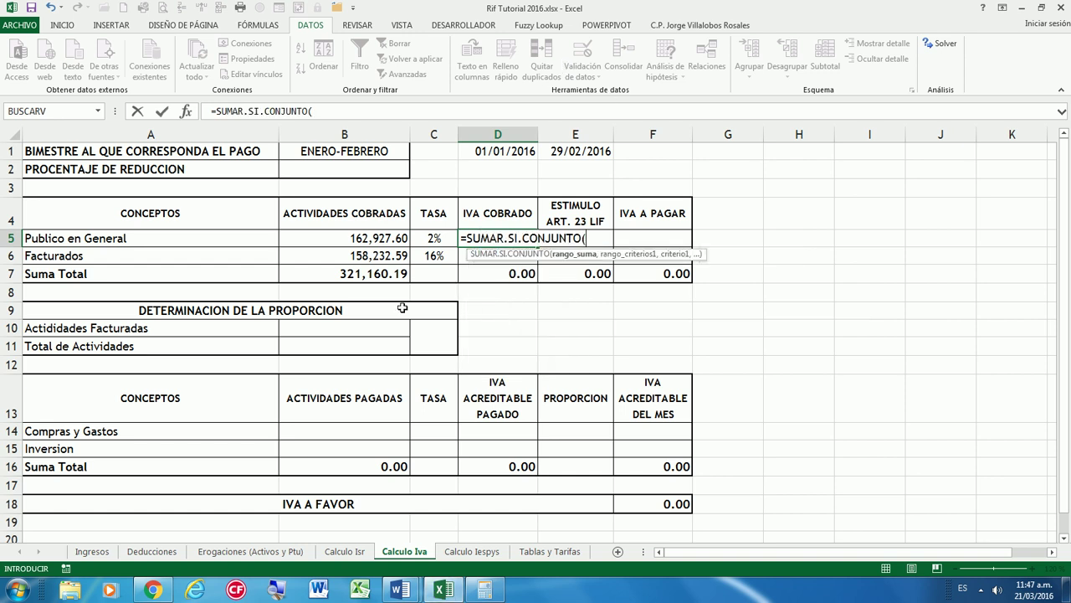
pyautogui.write('I')
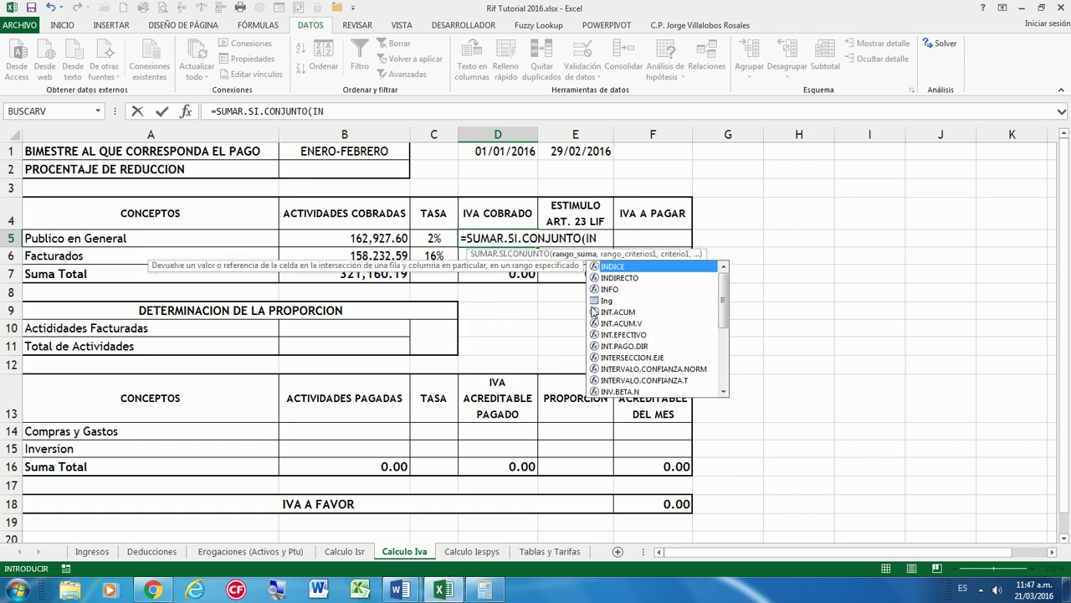
pyautogui.write('ng[')
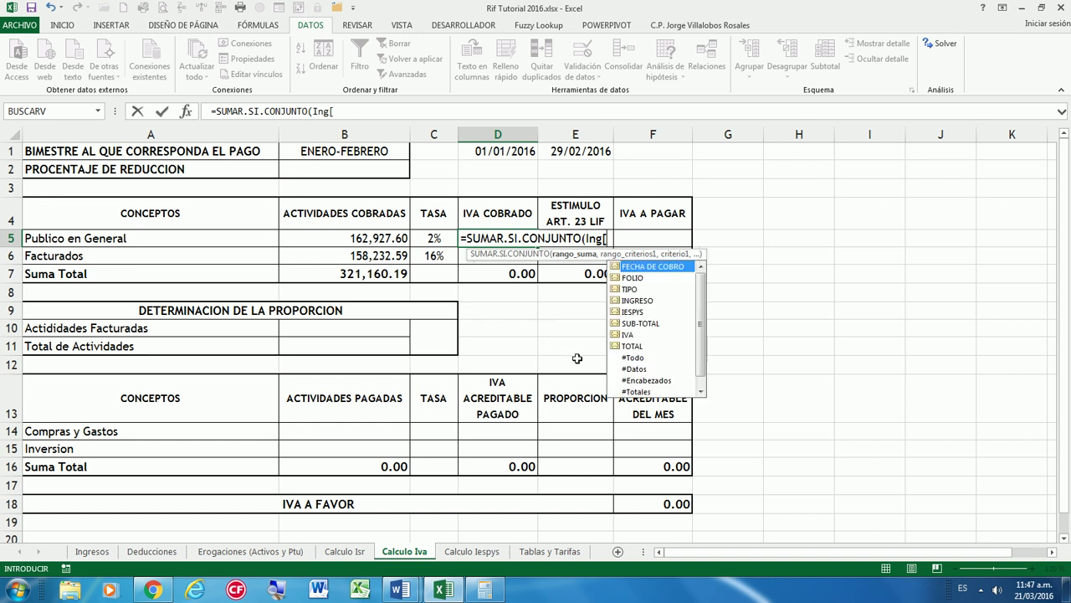
pyautogui.doubleClick(629, 334)
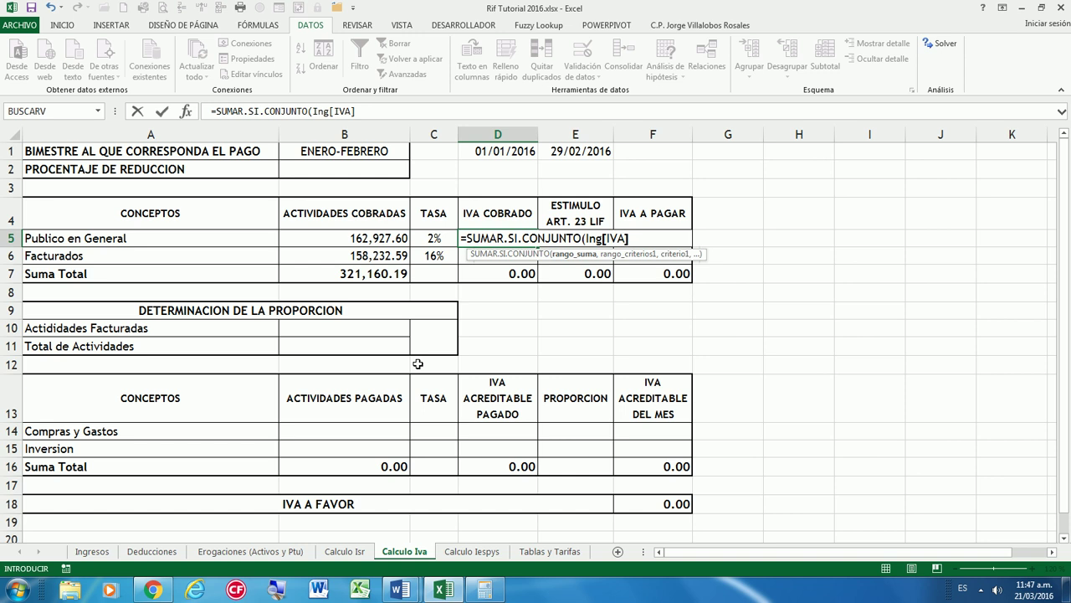
pyautogui.write(',Ing[')
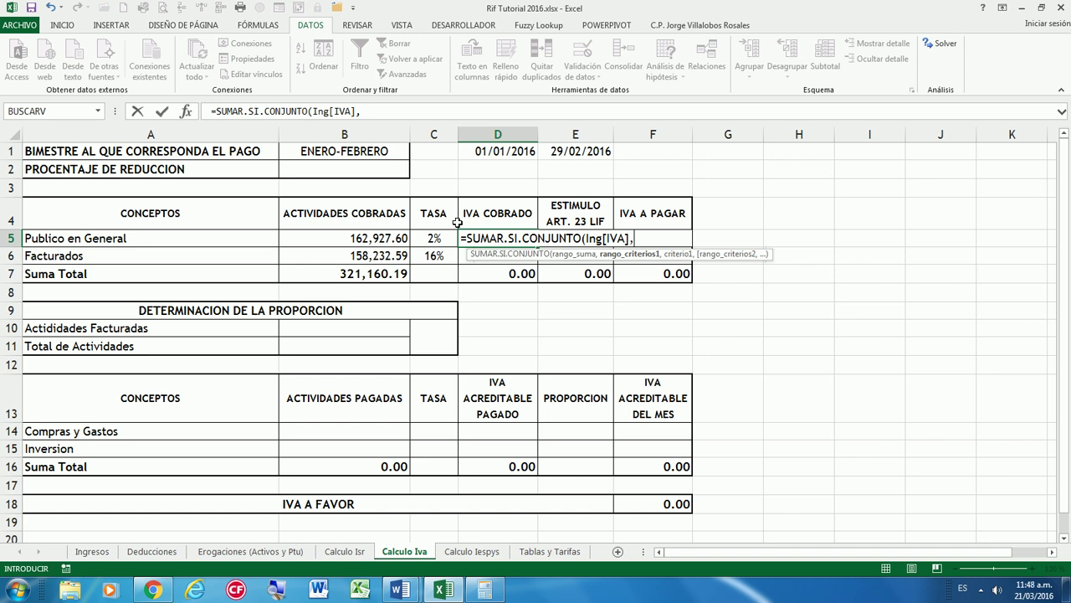
# In D5's SUMAR.SI.CONJUNTO, add Ing[FECHA DE COBRO] with the start date $D$1 as lower bound
pyautogui.write('Ing')
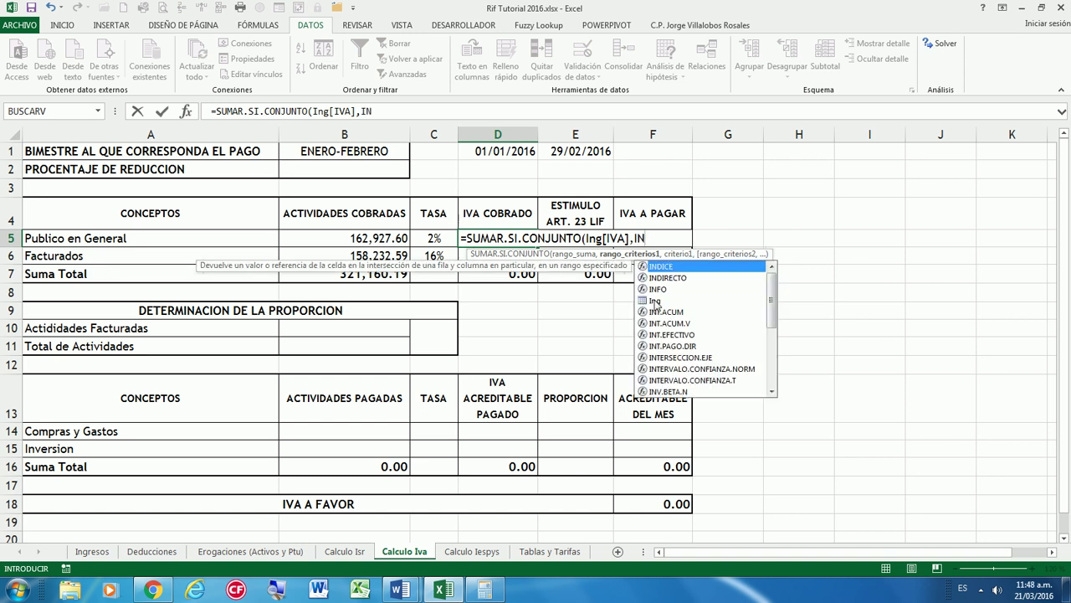
pyautogui.write('[')
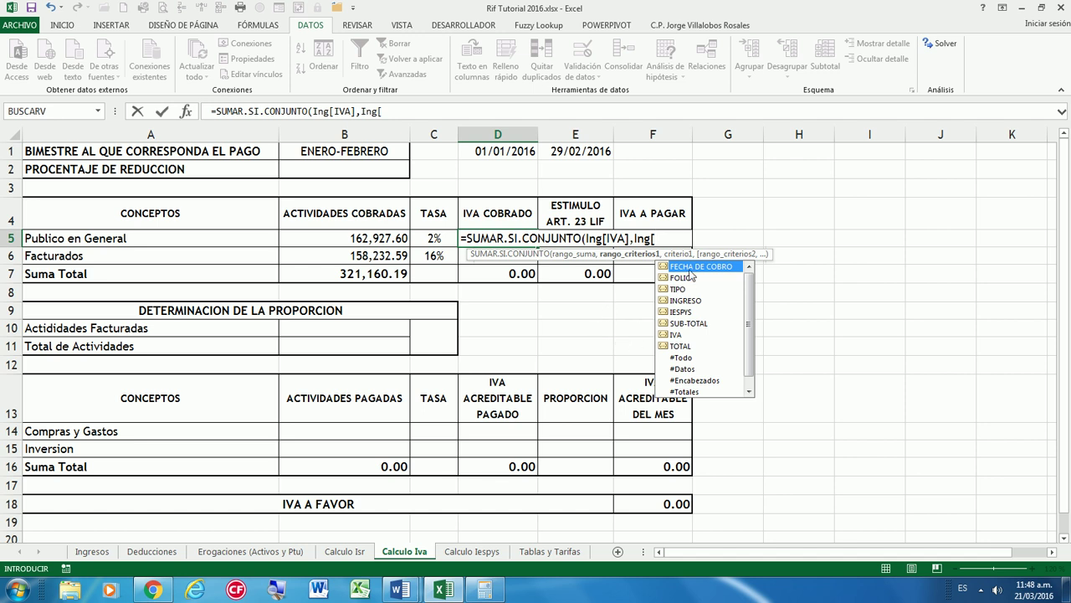
pyautogui.doubleClick(691, 267)
pyautogui.write(',')
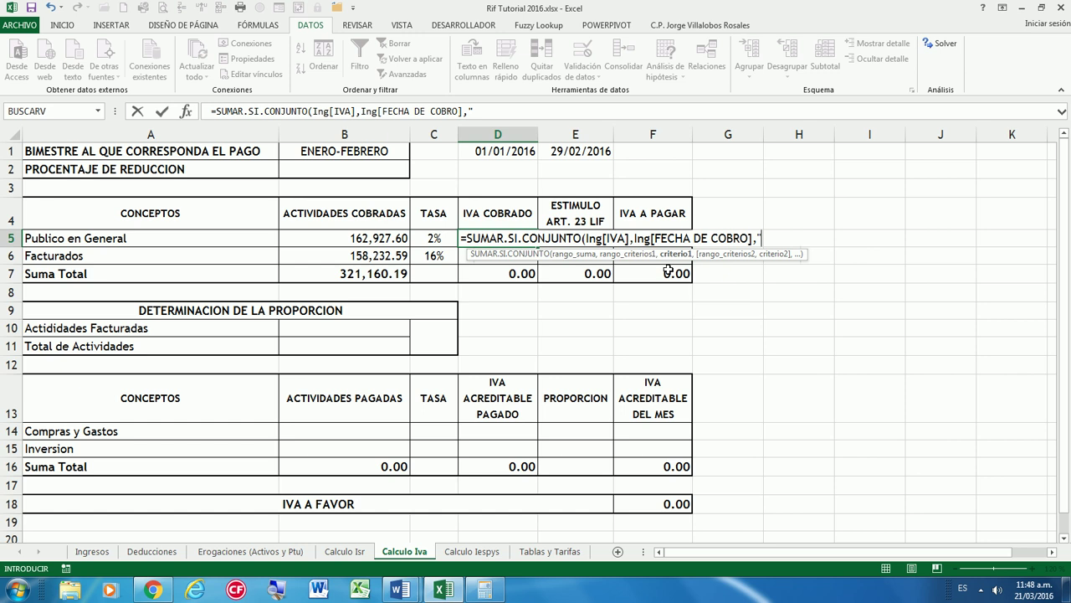
pyautogui.write('&')
pyautogui.click(506, 151)
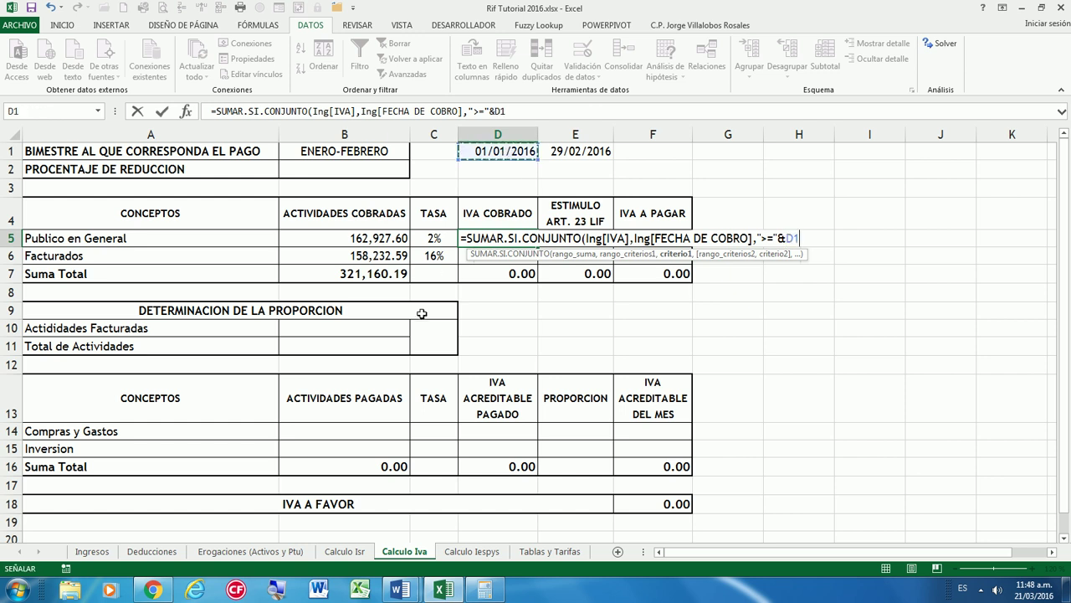
pyautogui.press('F4')
# Add a second Ing[FECHA DE COBRO] criterion bounded by the end date $E$1
pyautogui.write(',IN')
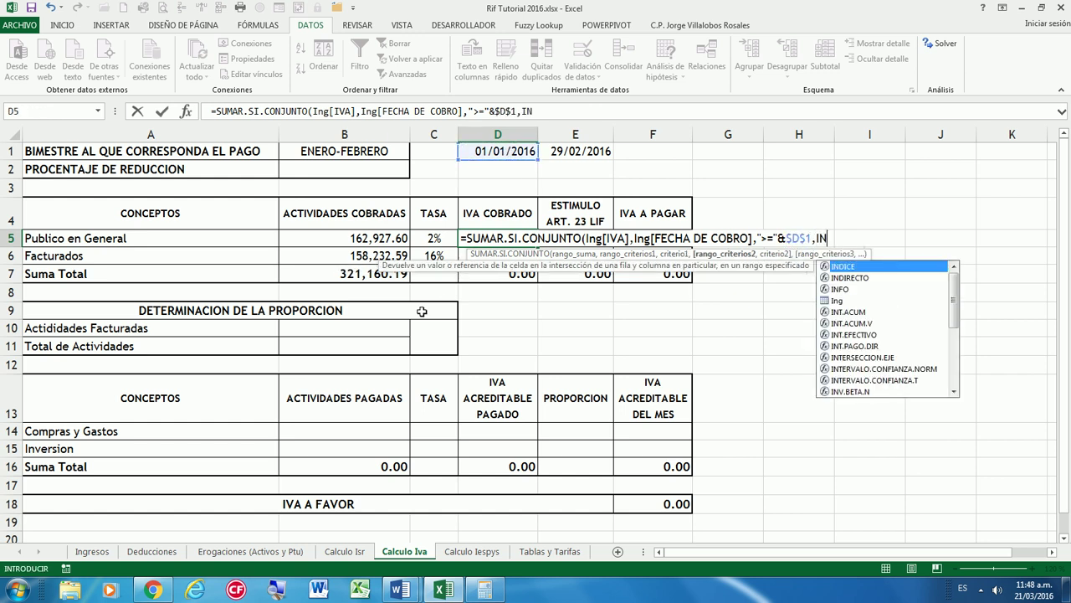
pyautogui.doubleClick(834, 304)
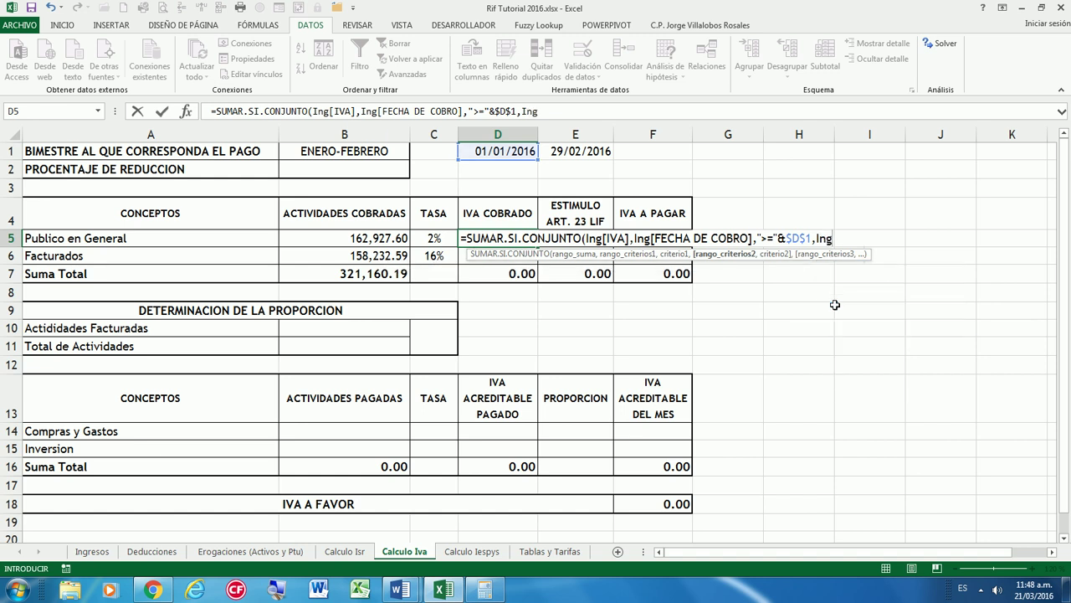
pyautogui.write('[')
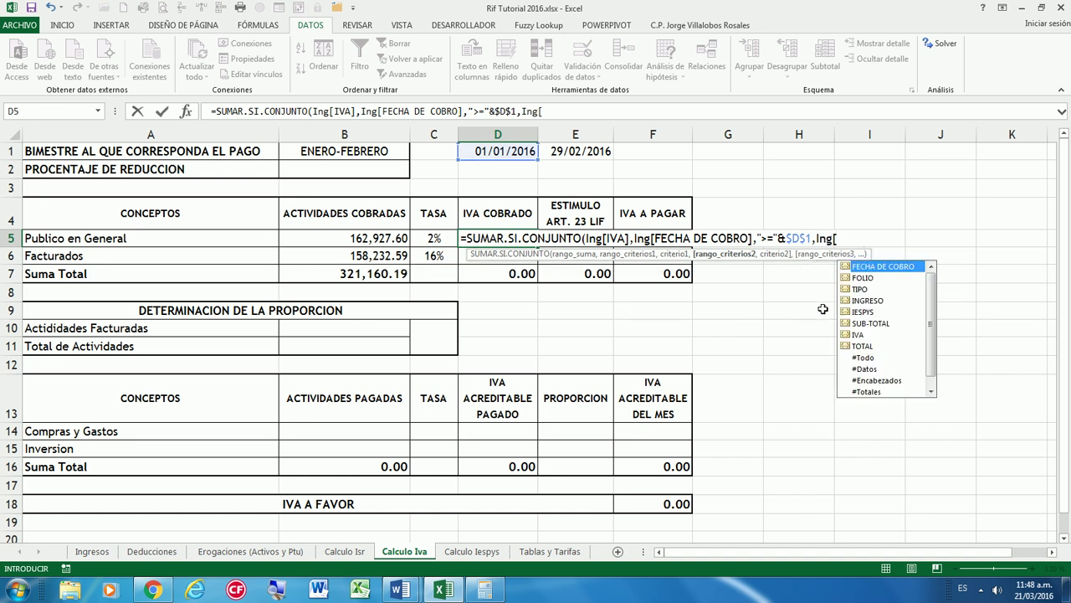
pyautogui.doubleClick(874, 267)
pyautogui.write(',">="')
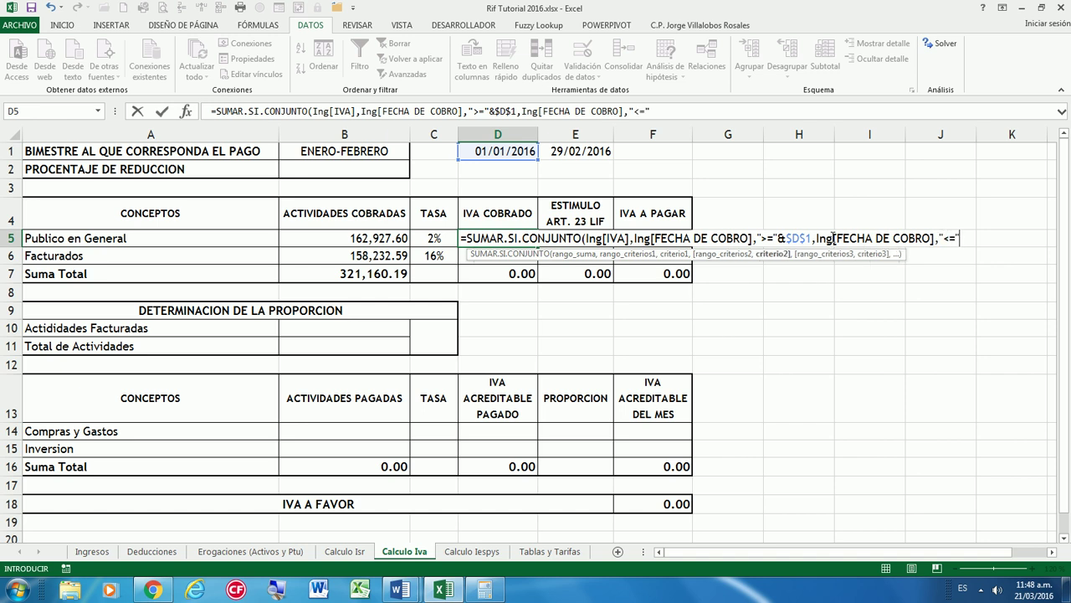
pyautogui.write('&')
pyautogui.click(589, 159)
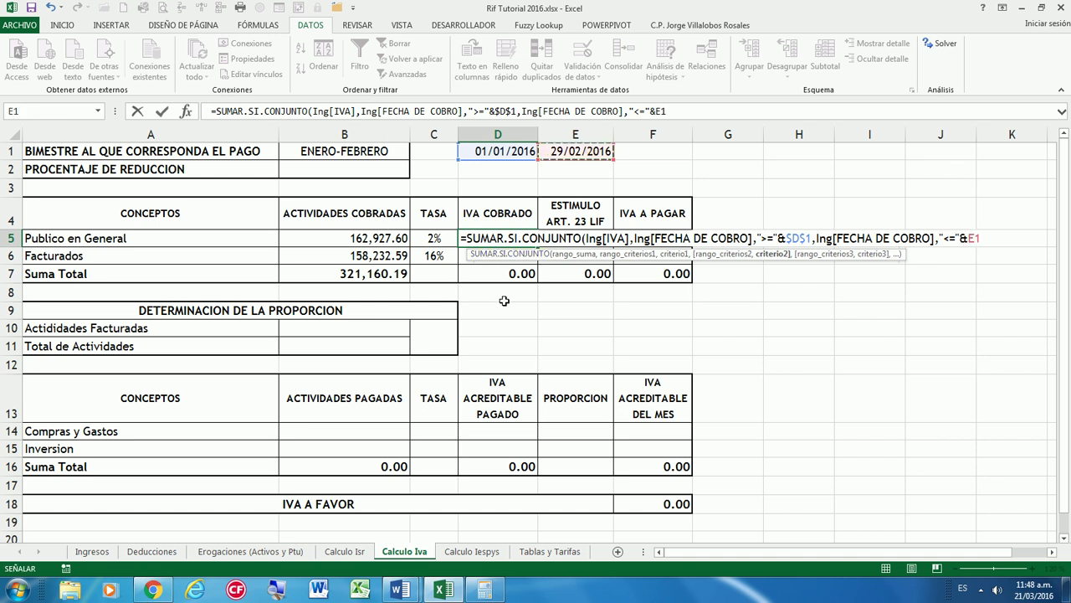
pyautogui.press('F4')
# Add the Ing[TIPO] matching A5 criterion and enter the formula, giving 3,258.56
pyautogui.write(',IN')
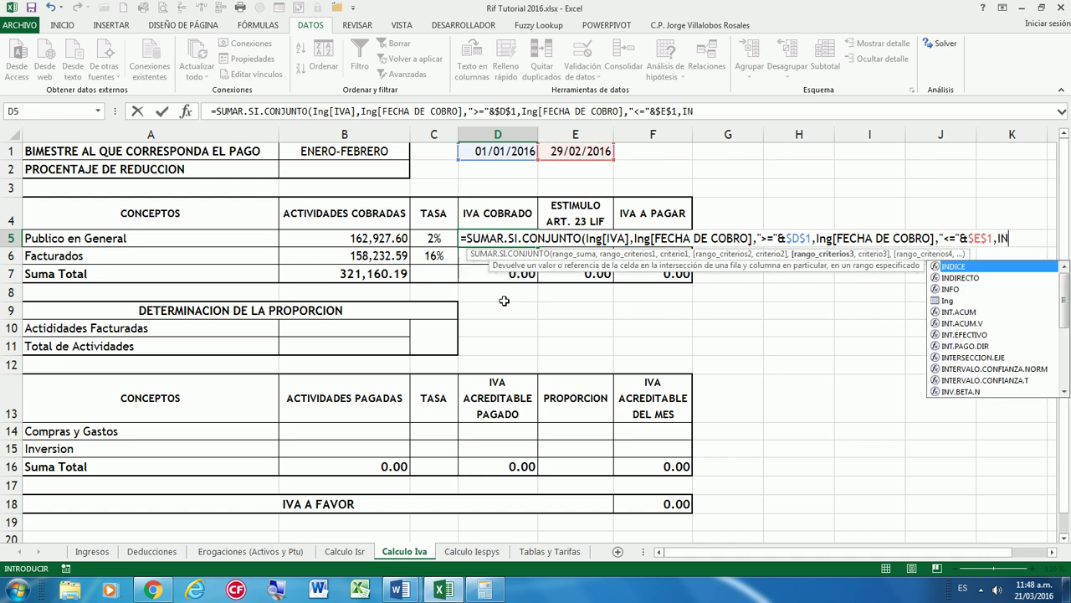
pyautogui.click(948, 303)
pyautogui.doubleClick(949, 303)
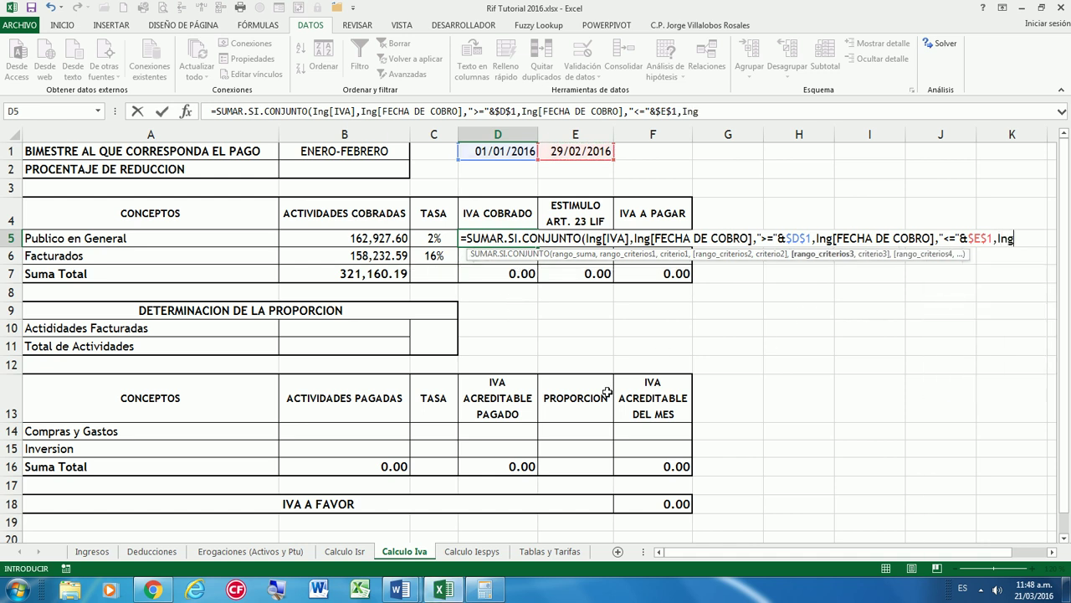
pyautogui.write('[')
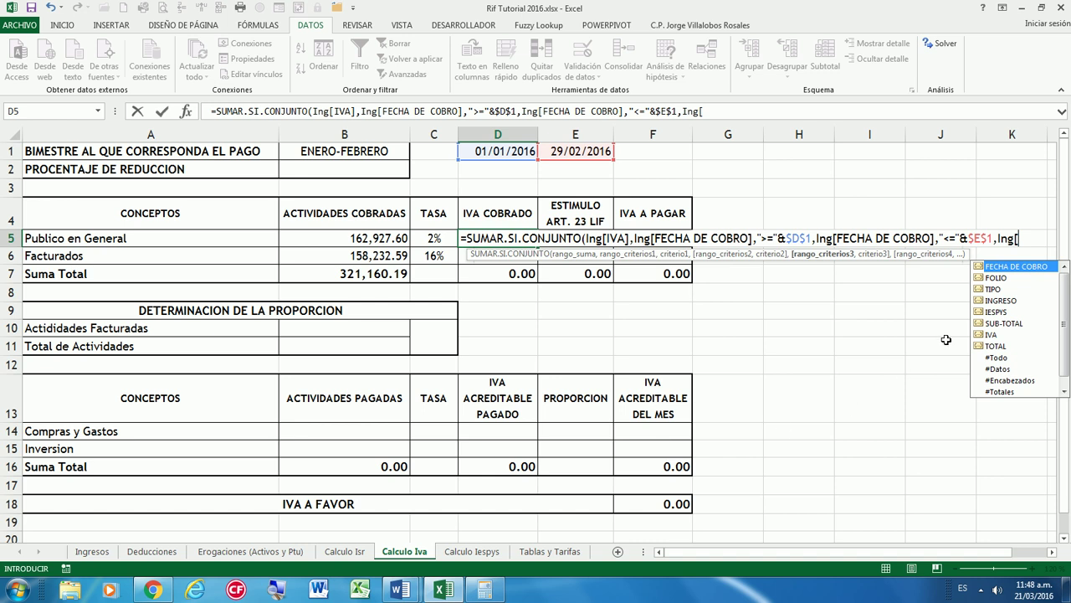
pyautogui.doubleClick(993, 290)
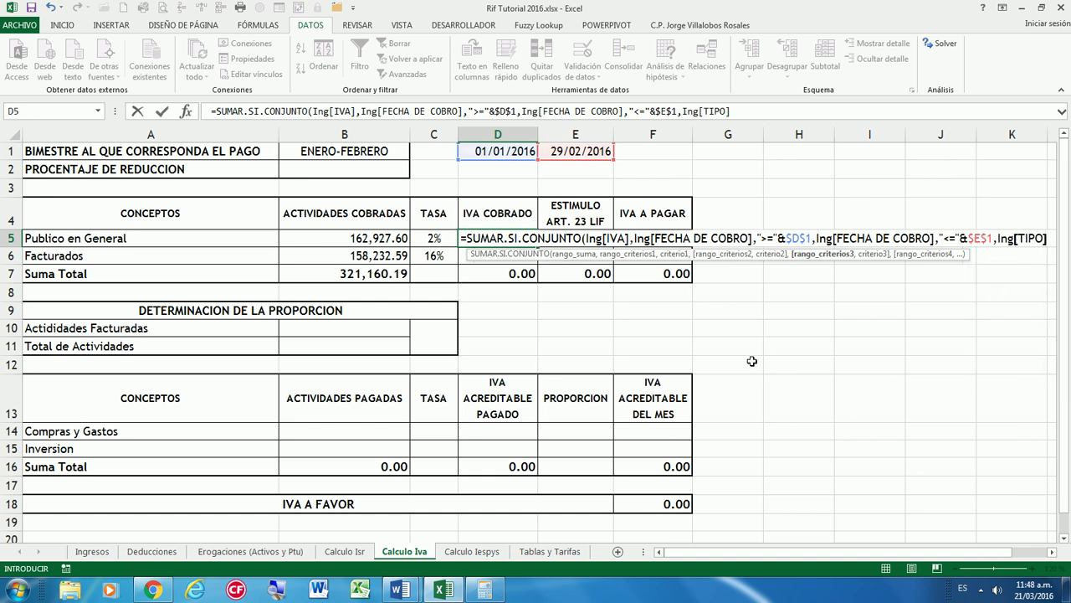
pyautogui.write(',')
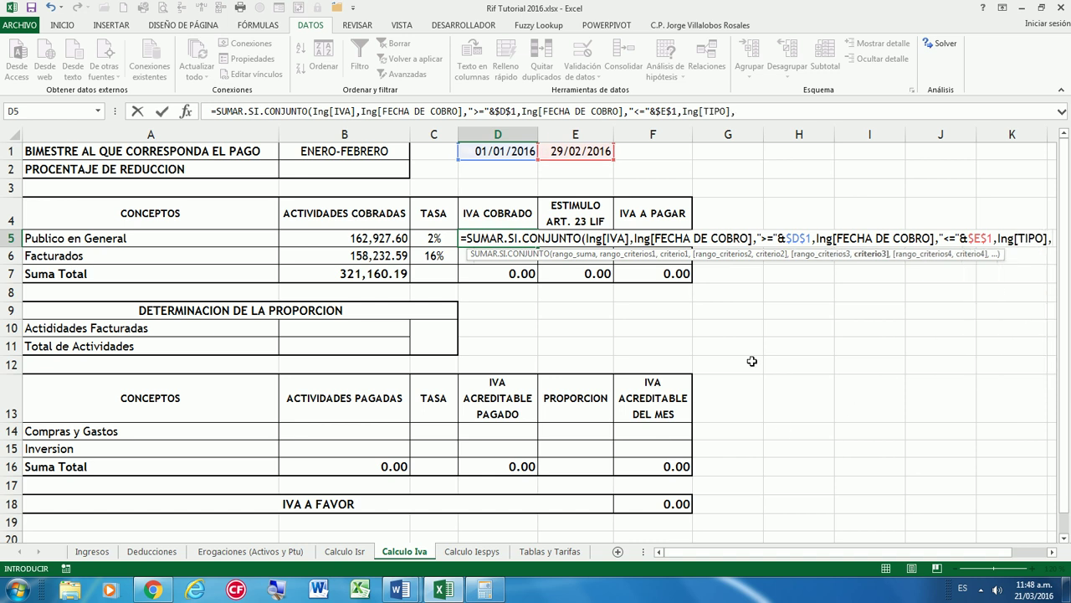
pyautogui.click(155, 239)
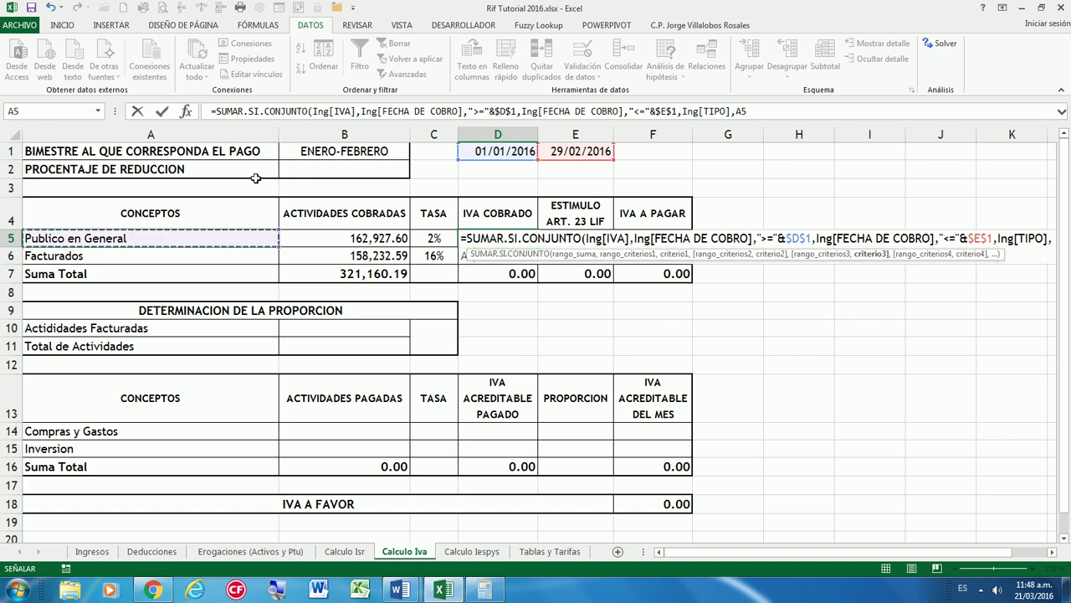
pyautogui.write(')')
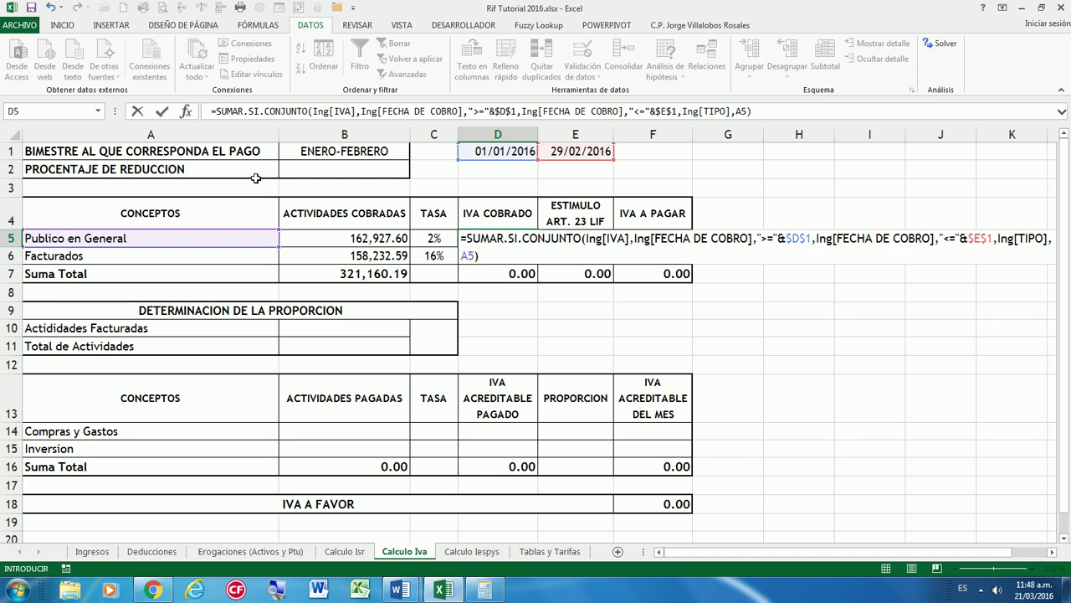
pyautogui.press('Return')
# Check 162,927.60 × 0.02 in Calculator
pyautogui.press('Up')
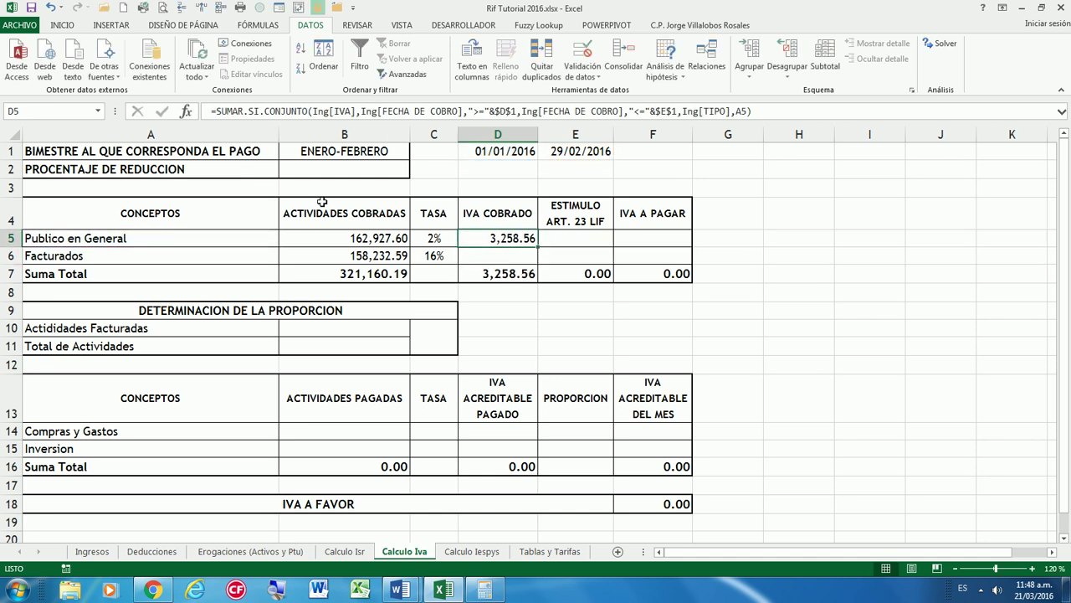
pyautogui.click(484, 590)
pyautogui.moveTo(474, 243); pyautogui.dragTo(523, 306)
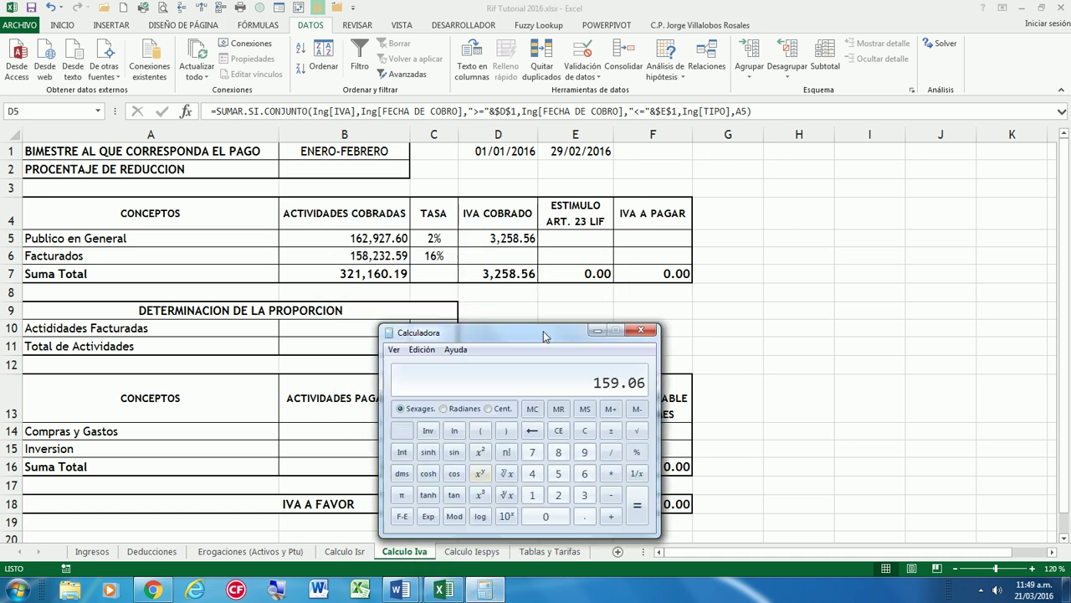
pyautogui.press('Escape')
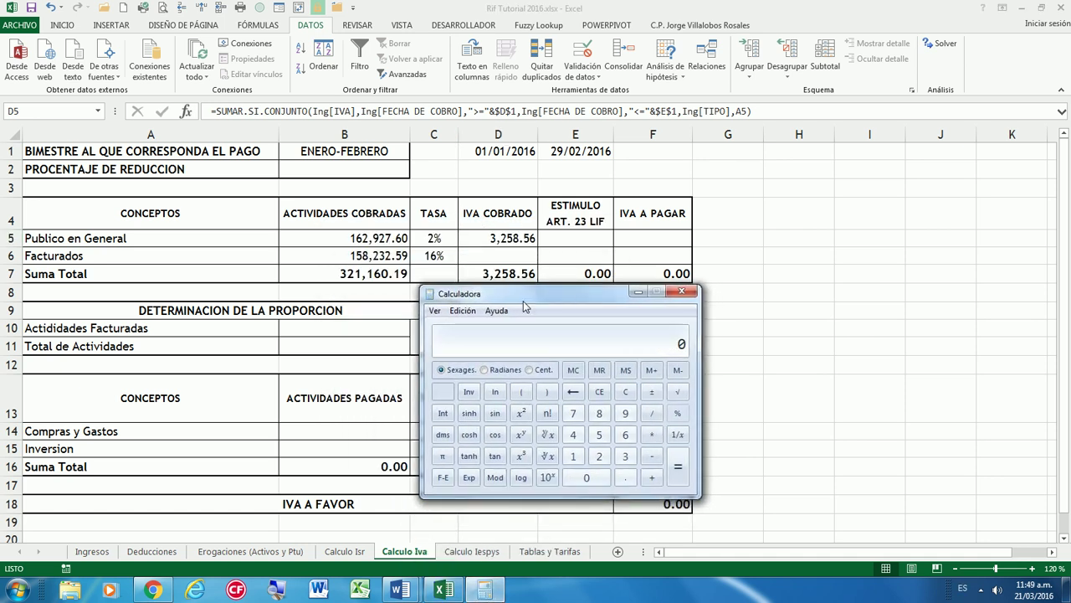
pyautogui.write('162')
pyautogui.write('962')
pyautogui.press('Escape')
pyautogui.write('162927')
pyautogui.write('.60+')
pyautogui.write('0.02')
pyautogui.press('Return')
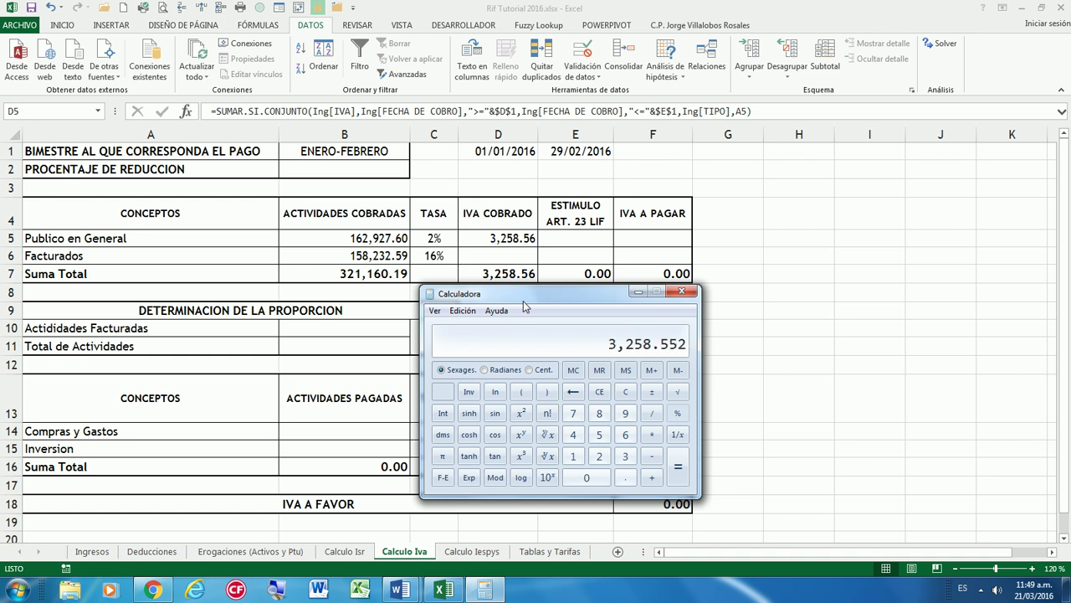
pyautogui.click(637, 294)
# Copy D5's IVA cobrado formula into D6
pyautogui.hotkey('ctrl', 'c')
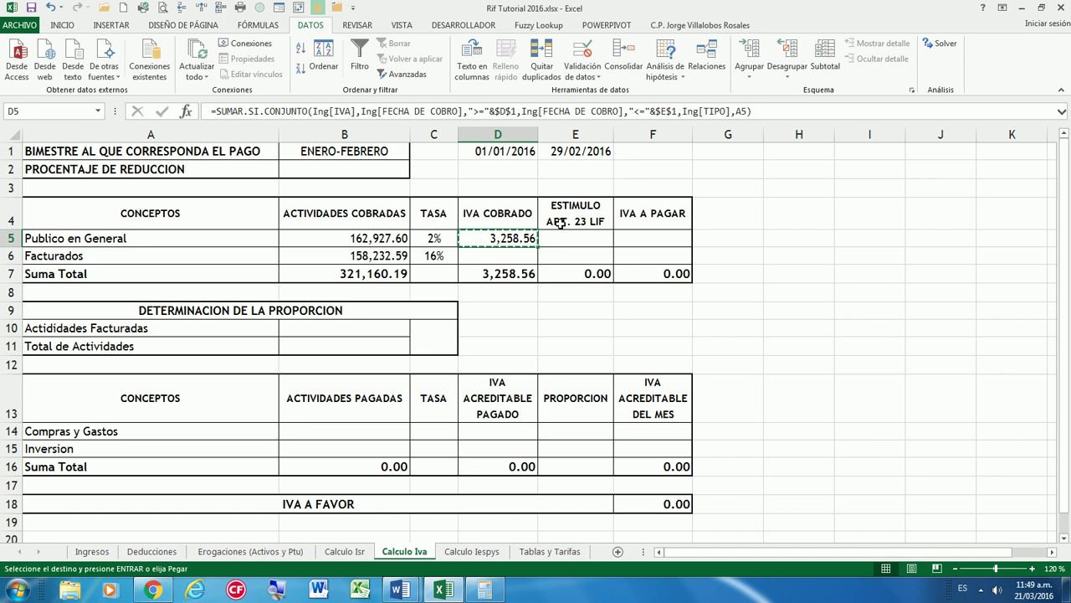
pyautogui.press('Down')
pyautogui.hotkey('ctrl', 'v')
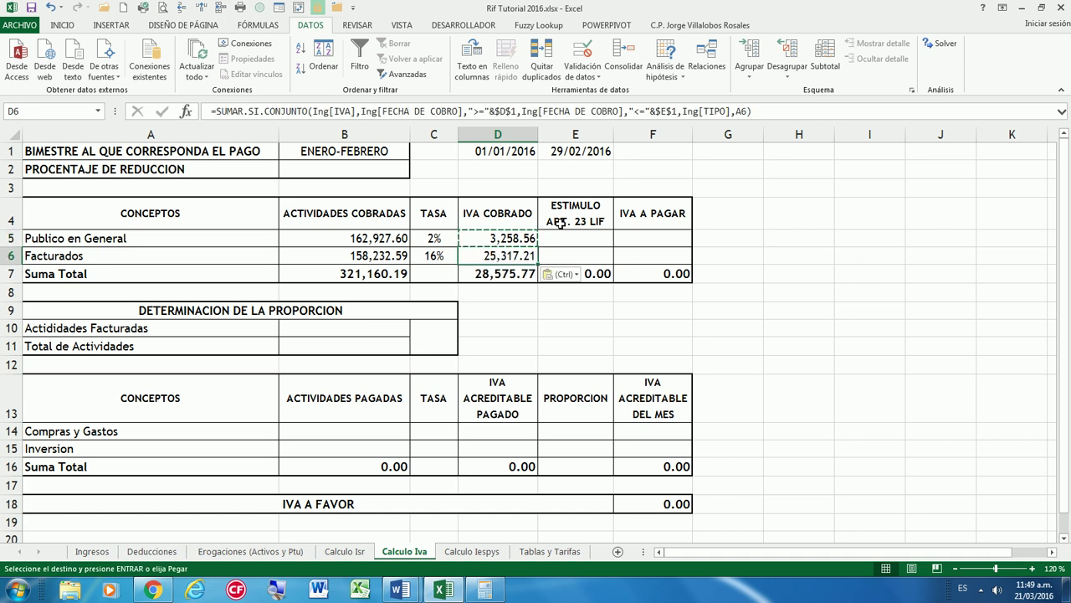
pyautogui.press('Escape')
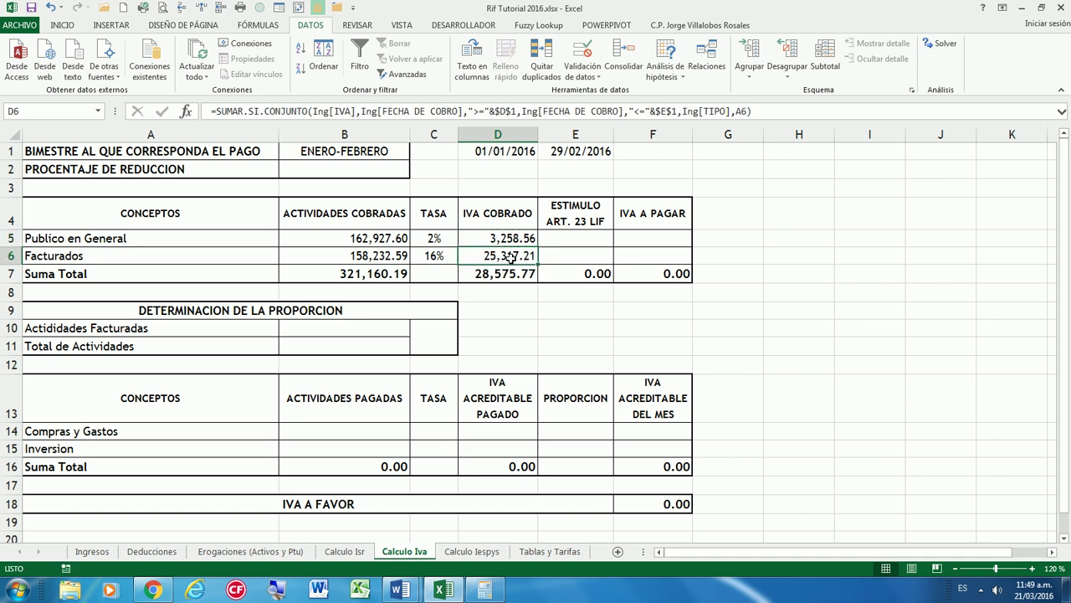
pyautogui.click(515, 239)
# Verify 158,232.59 × 0.16 in Calculator, then review the Publico en General row values
pyautogui.click(484, 590)
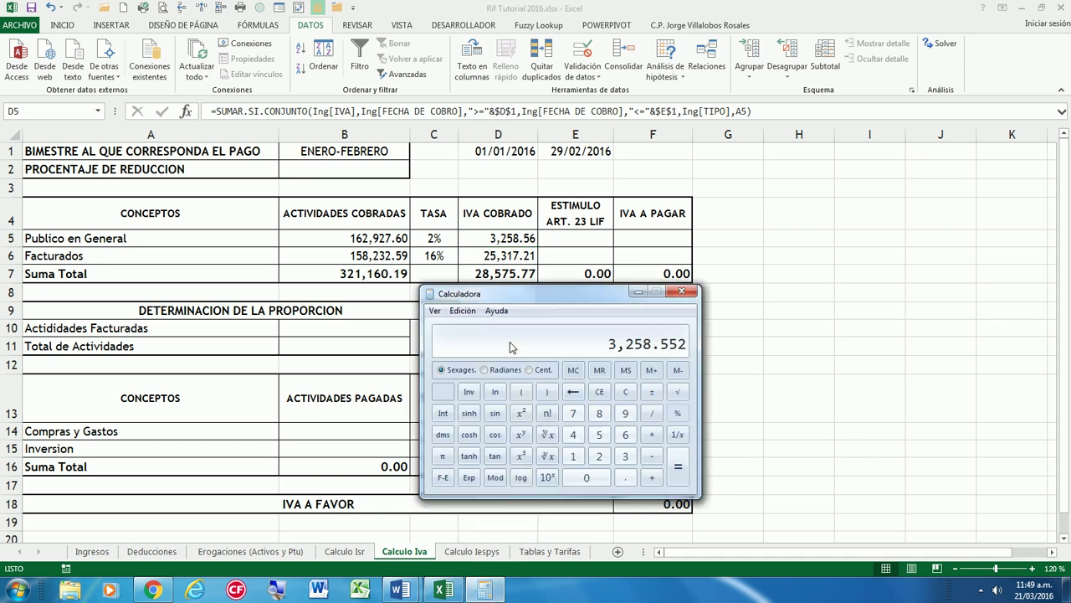
pyautogui.moveTo(546, 298); pyautogui.dragTo(435, 300)
pyautogui.press('Escape')
pyautogui.write('58232.59*.02')
pyautogui.press('Return')
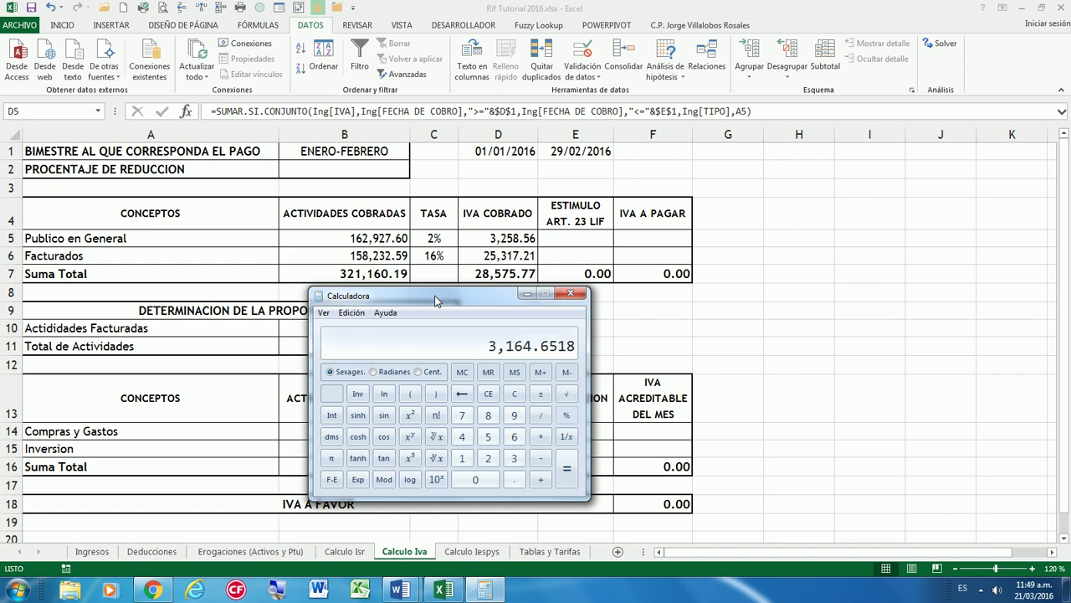
pyautogui.press('Escape')
pyautogui.write('158')
pyautogui.write('232.59 * 0.16')
pyautogui.press('Return')
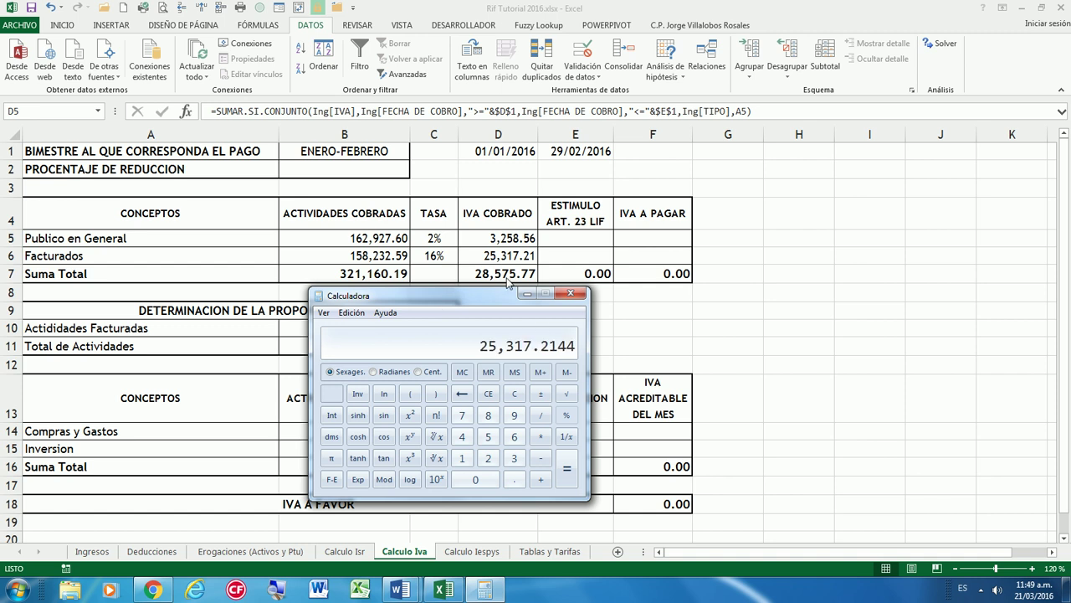
pyautogui.press('Escape')
pyautogui.click(528, 293)
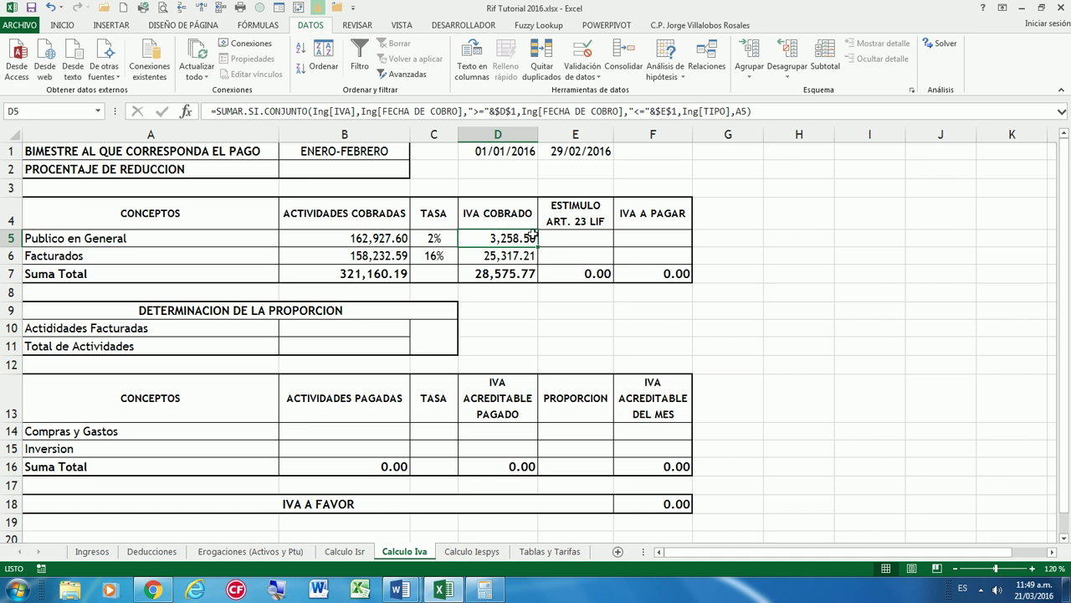
pyautogui.click(584, 236)
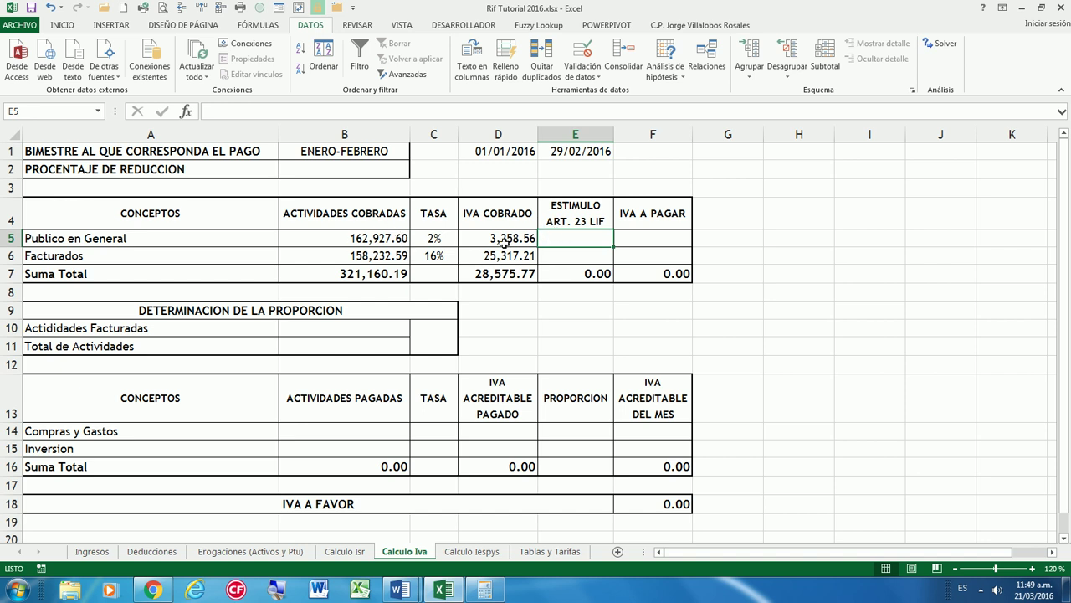
pyautogui.moveTo(175, 239); pyautogui.dragTo(501, 236)
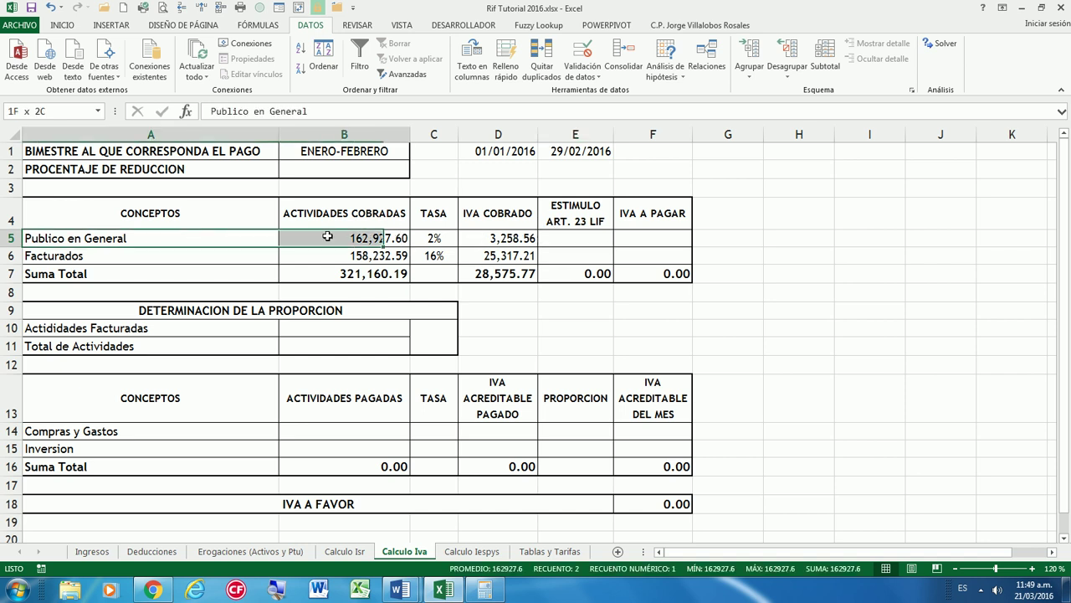
pyautogui.click(578, 241)
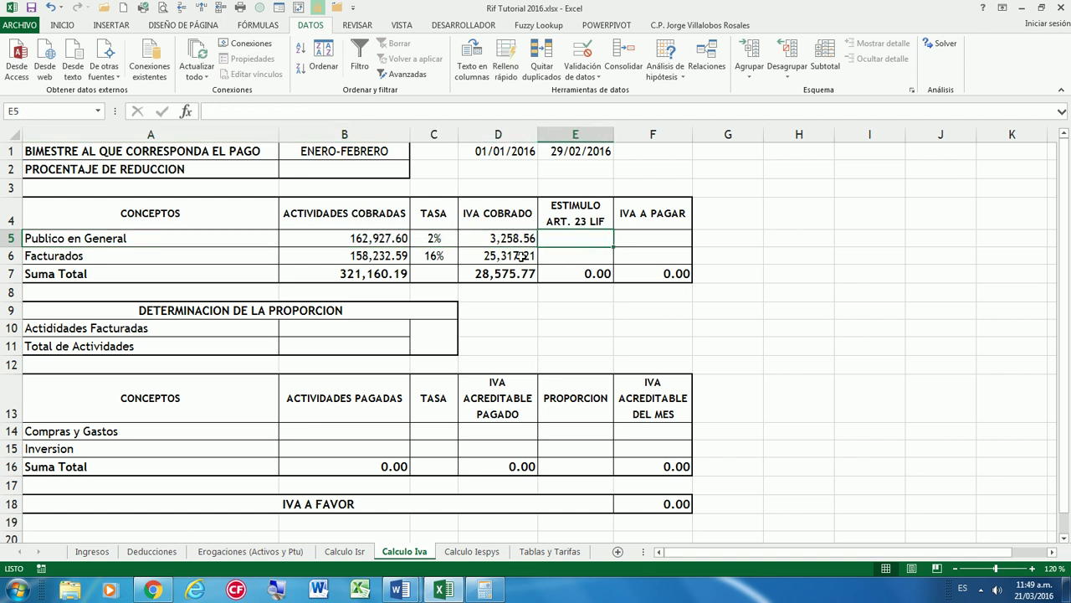
# Switch to the decree in Word and locate Artículo 23
pyautogui.moveTo(410, 591)
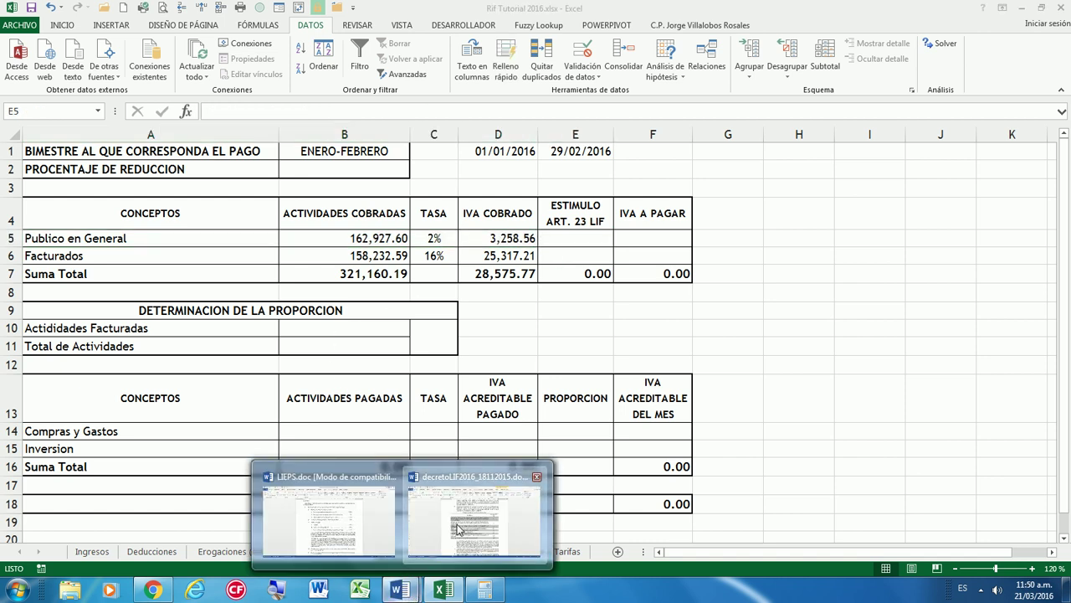
pyautogui.click(477, 510)
pyautogui.scroll(-3, 490, 371)
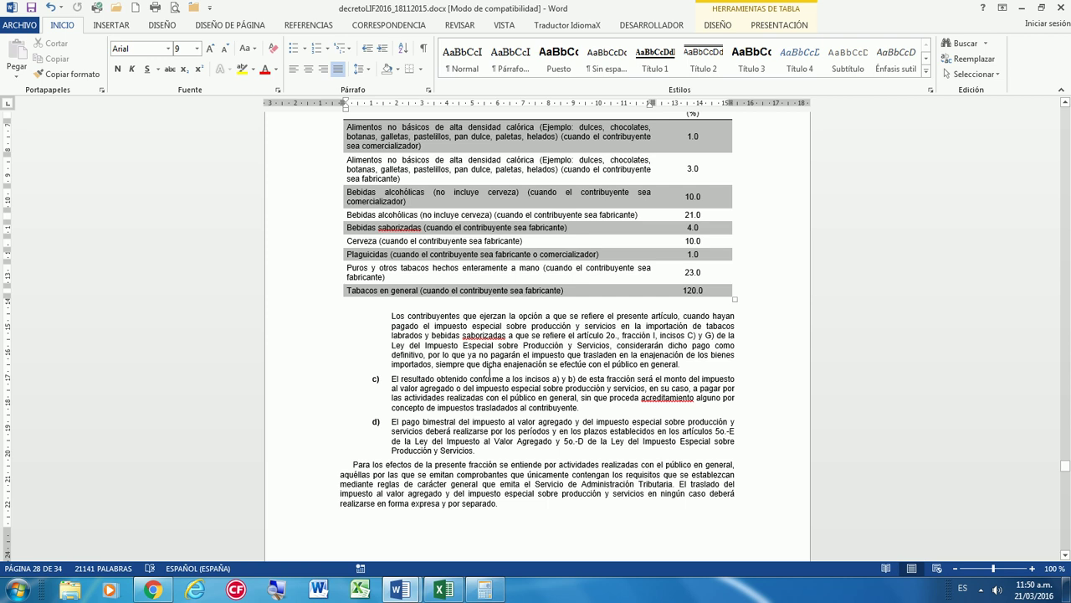
pyautogui.scroll(7, 490, 370)
pyautogui.scroll(7, 477, 360)
pyautogui.scroll(3, 452, 343)
pyautogui.scroll(4, 429, 329)
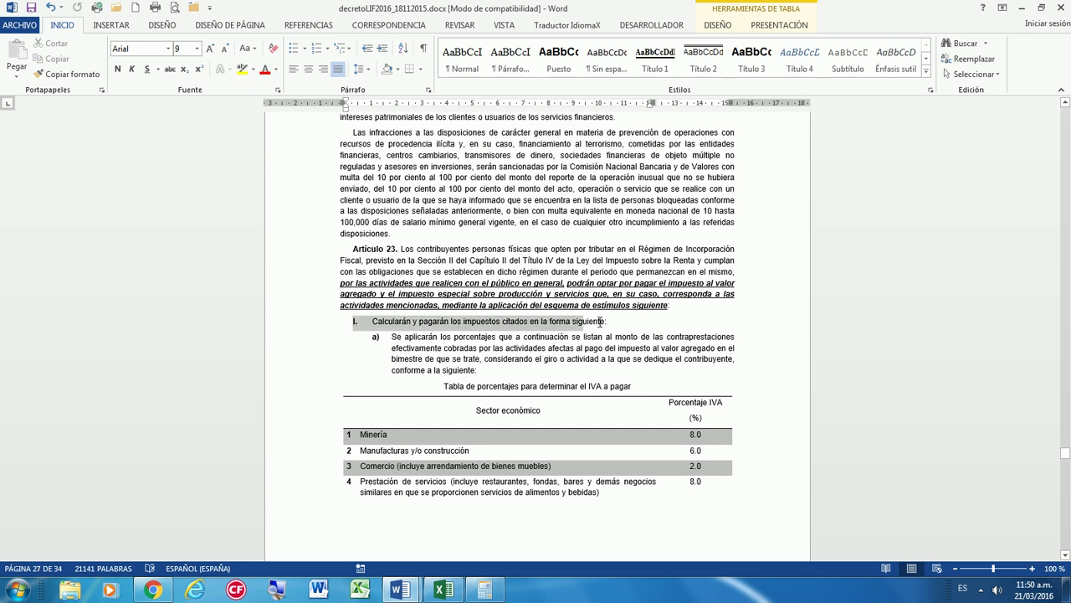
pyautogui.moveTo(373, 323); pyautogui.dragTo(606, 322)
# Read down to the TABLA of reduction percentages, then return to the Rif Tutorial 2016 workbook
pyautogui.scroll(-3, 590, 362)
pyautogui.scroll(-7, 590, 361)
pyautogui.scroll(-5, 590, 361)
pyautogui.scroll(-5, 590, 361)
pyautogui.scroll(-5, 590, 362)
pyautogui.scroll(-5, 589, 362)
pyautogui.scroll(-3, 589, 361)
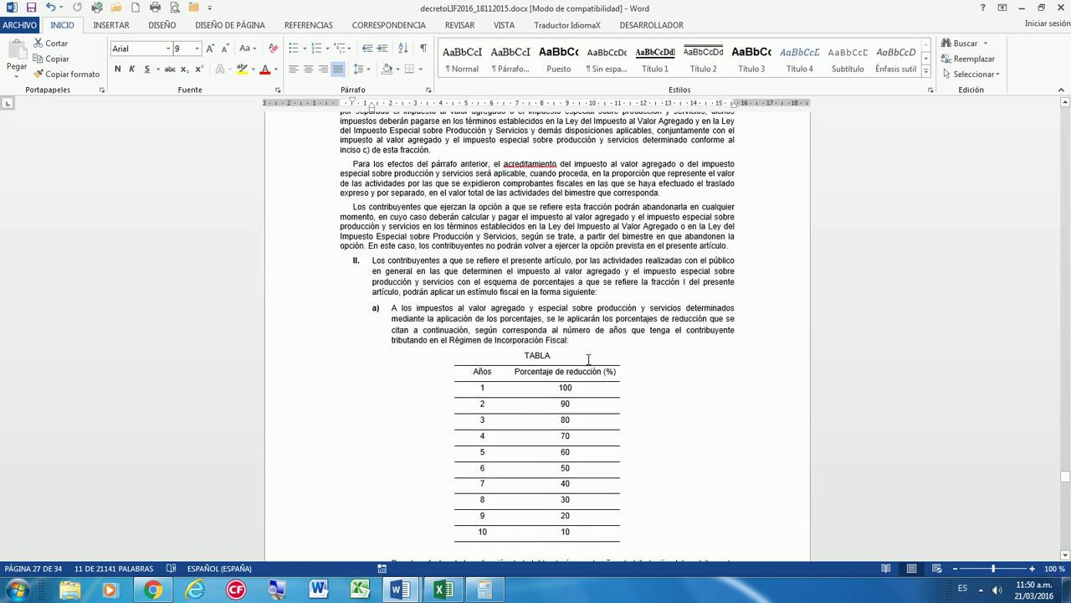
pyautogui.moveTo(353, 260)
pyautogui.mouseDown()
pyautogui.moveTo(696, 288)
pyautogui.moveTo(716, 339)
pyautogui.mouseUp()
pyautogui.click(590, 320)
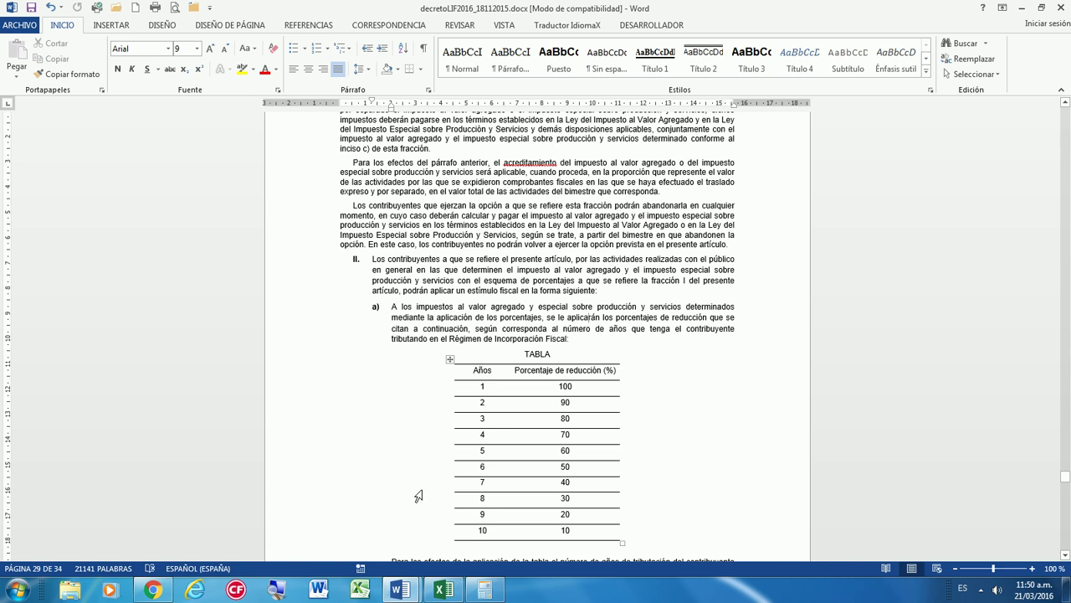
pyautogui.click(443, 590)
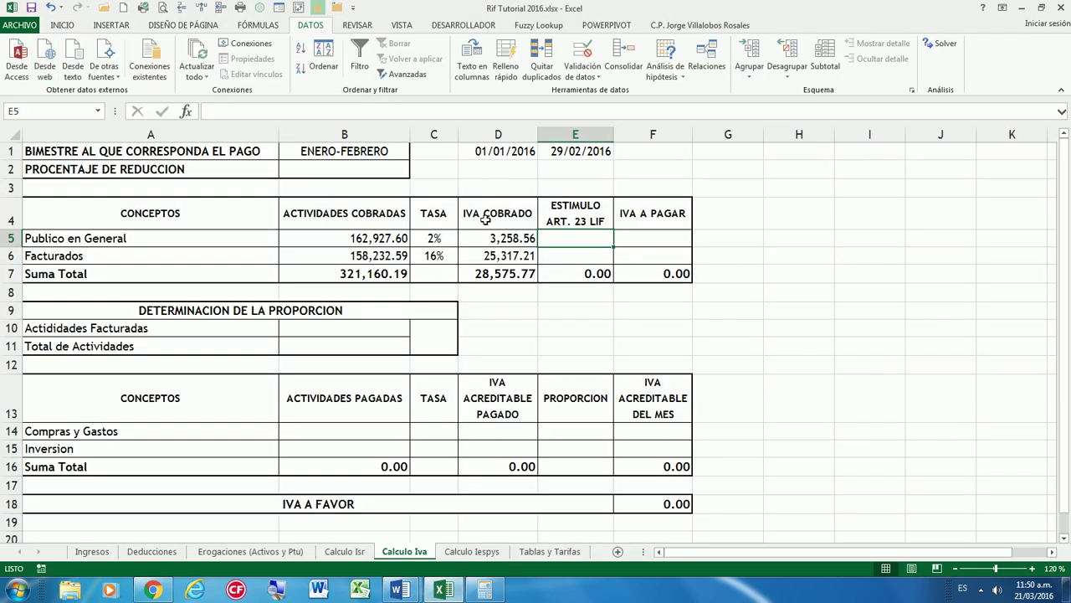
# Give B2 a validation list of 100, 90, 80 … 10 and select 100
pyautogui.click(361, 168)
pyautogui.moveTo(134, 165); pyautogui.dragTo(341, 169)
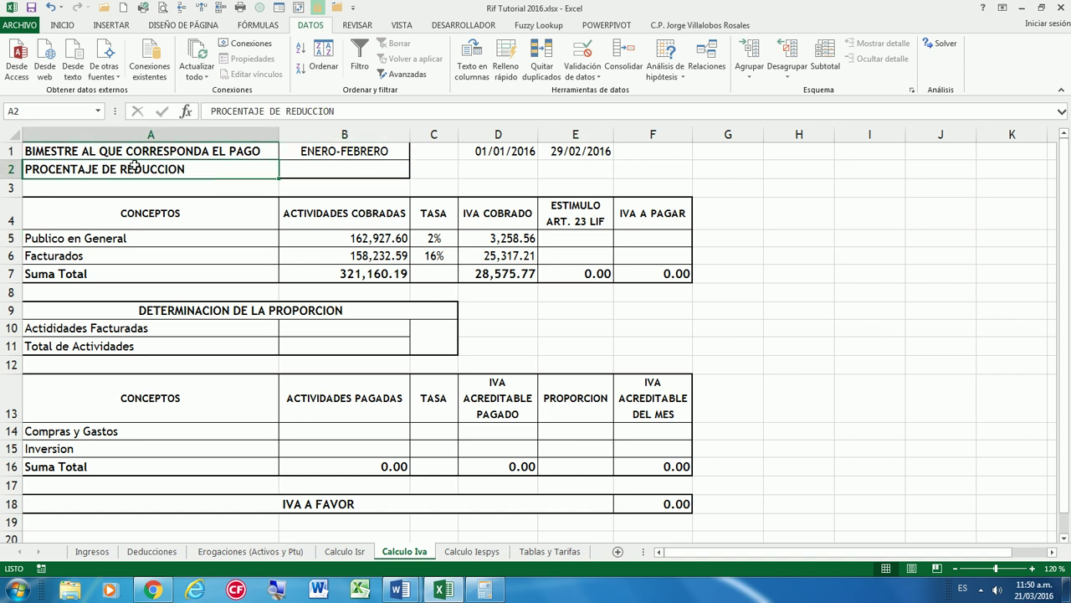
pyautogui.click(349, 173)
pyautogui.moveTo(100, 167); pyautogui.dragTo(313, 170)
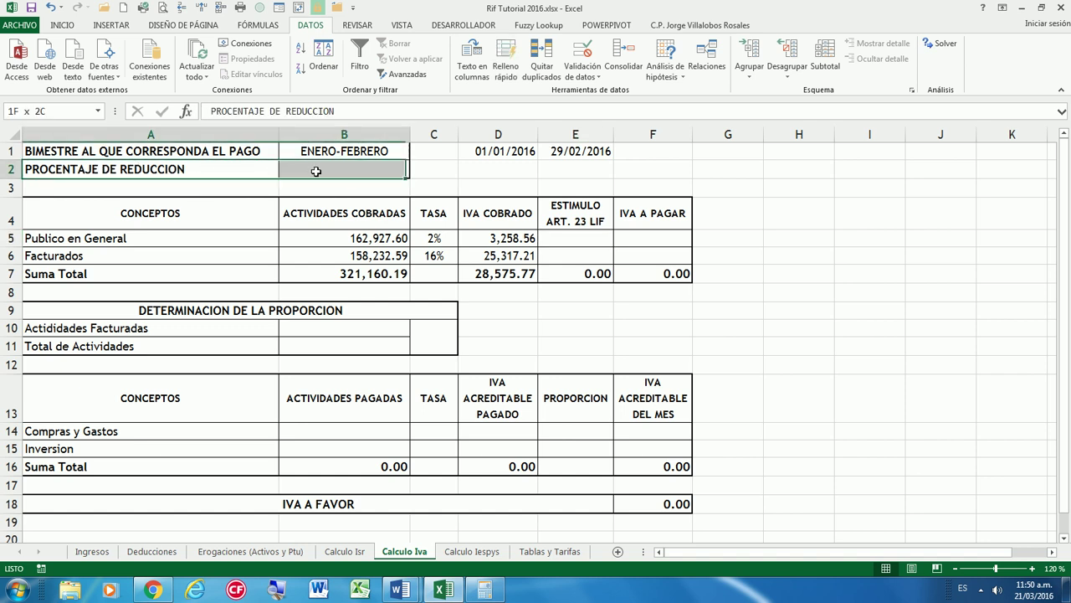
pyautogui.click(317, 167)
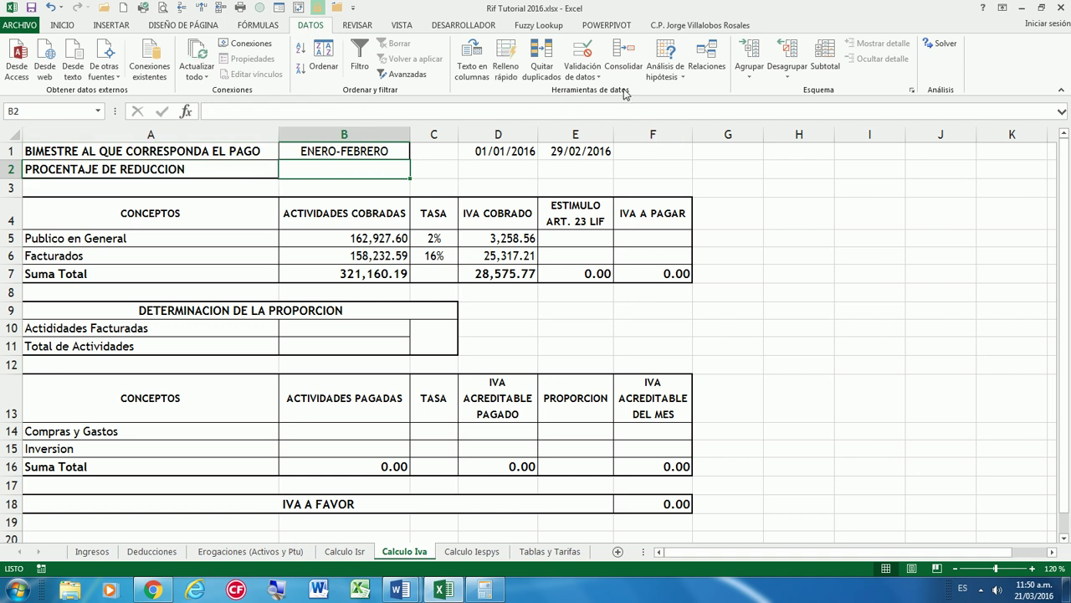
pyautogui.click(586, 55)
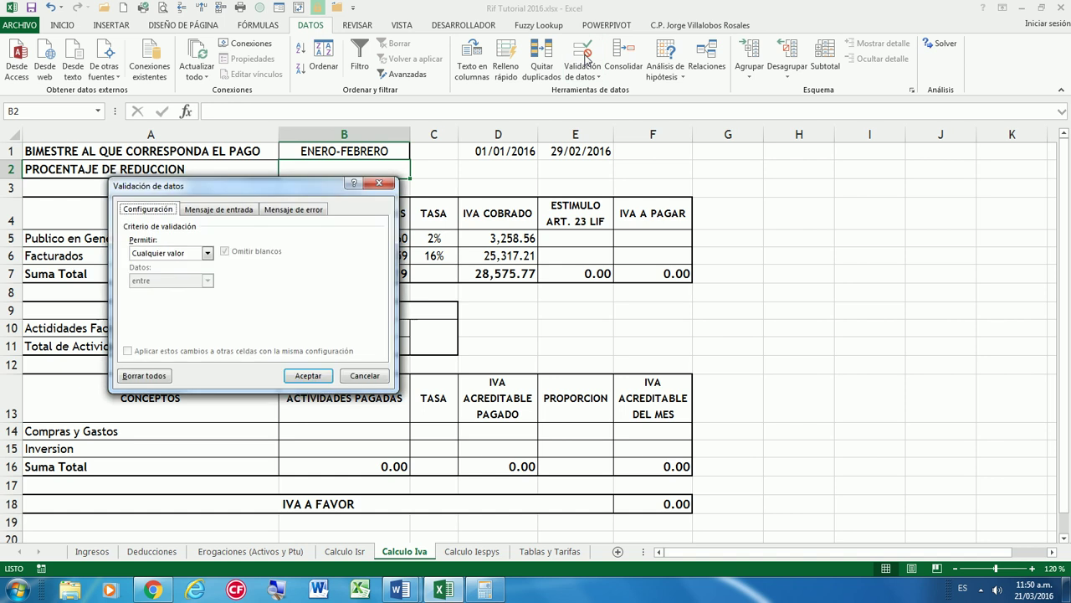
pyautogui.moveTo(293, 190); pyautogui.dragTo(649, 185)
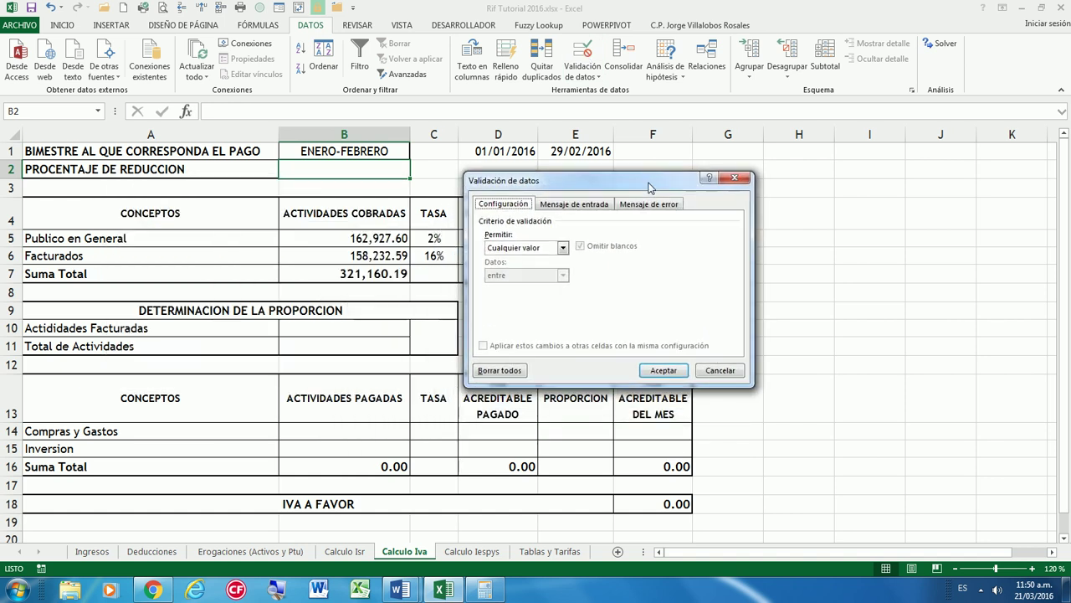
pyautogui.click(562, 248)
pyautogui.click(518, 285)
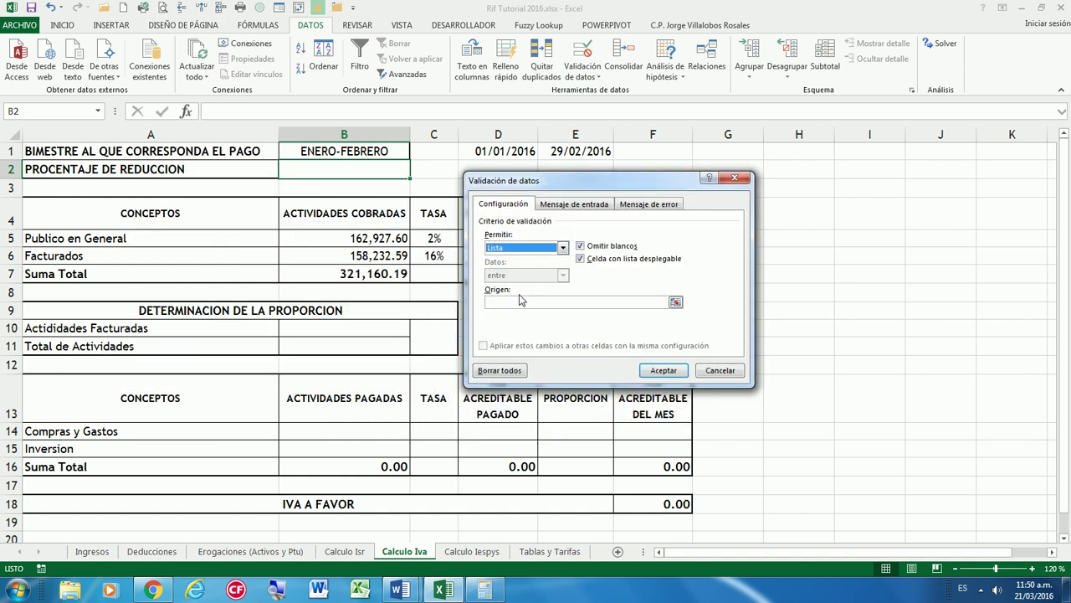
pyautogui.click(515, 301)
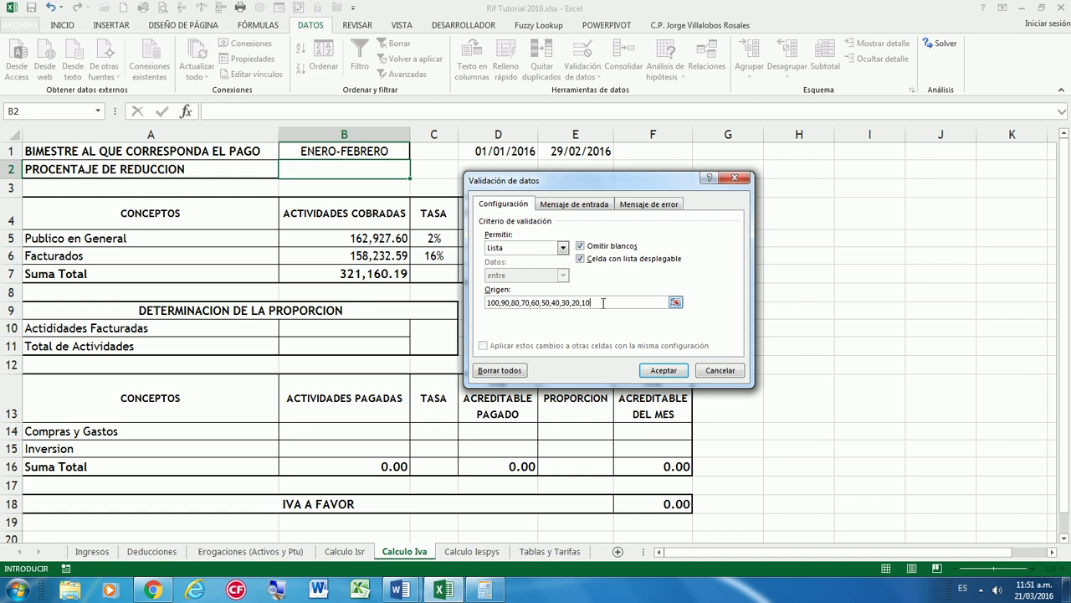
pyautogui.click(664, 370)
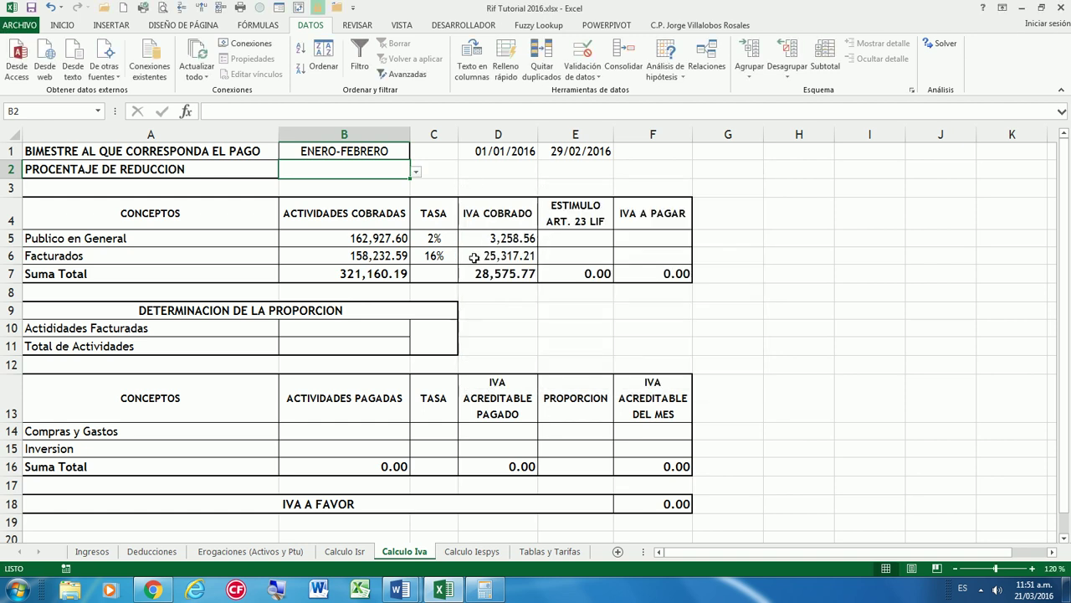
pyautogui.click(416, 171)
pyautogui.click(369, 186)
# Enter =REDONDEAR(D5*$B$2%,2) in E5 as the Publico en General stimulus
pyautogui.click(575, 237)
pyautogui.write('=')
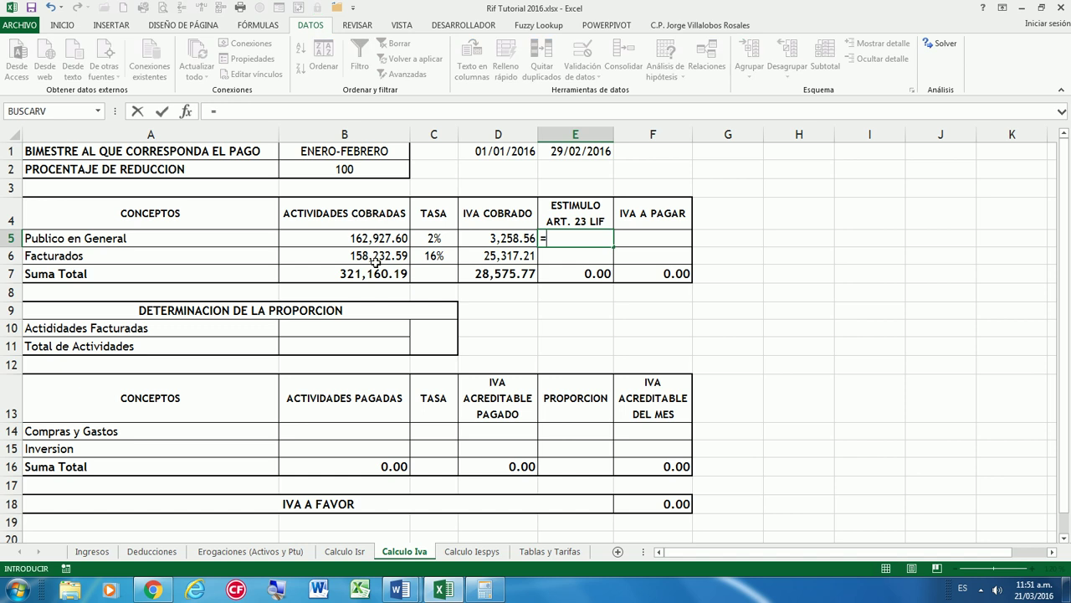
pyautogui.write('RE')
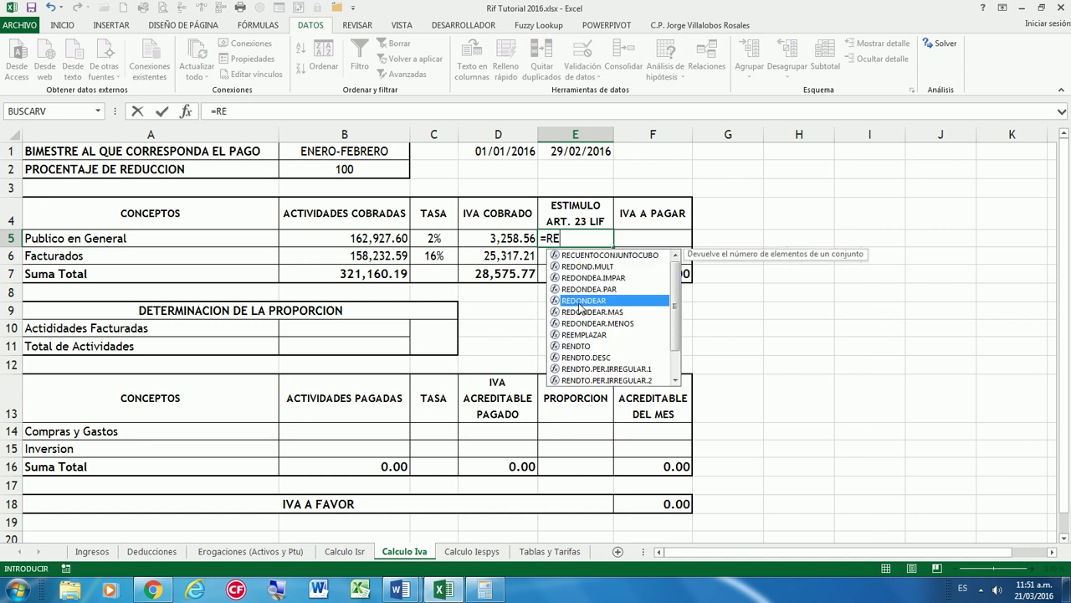
pyautogui.doubleClick(572, 303)
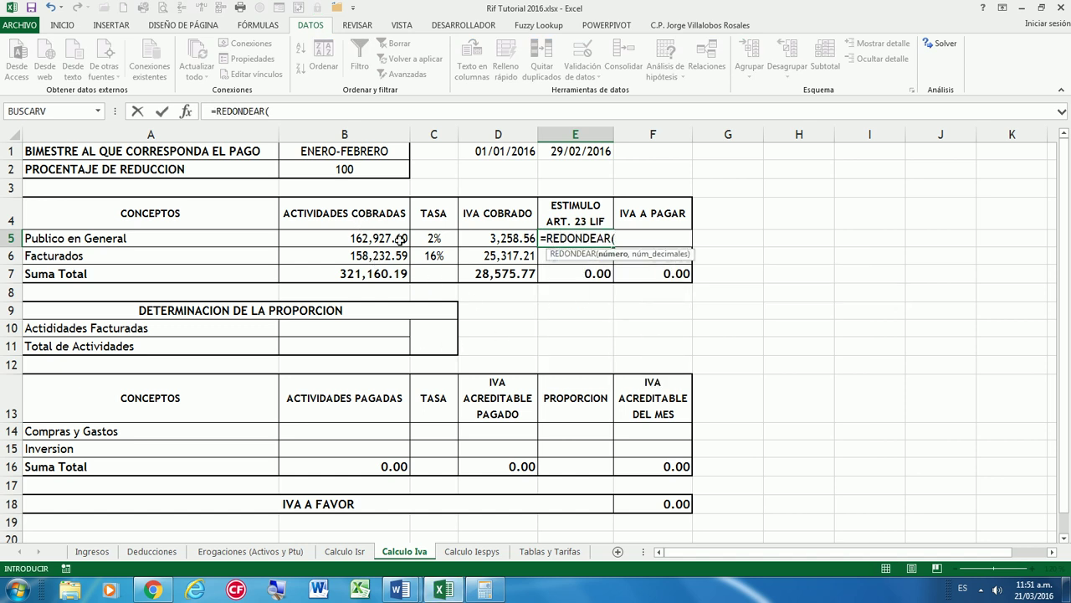
pyautogui.click(494, 239)
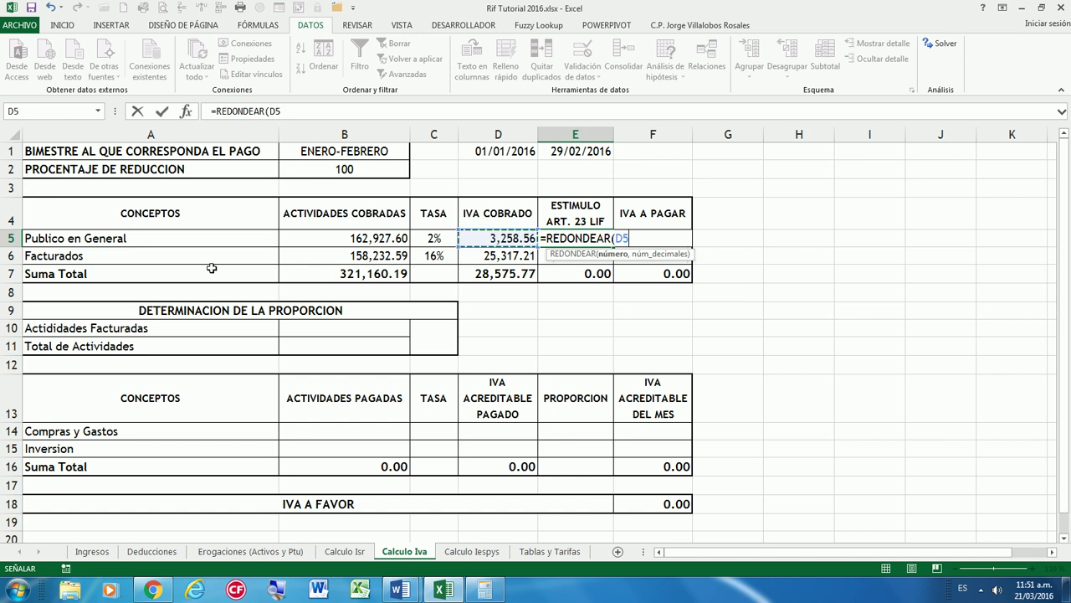
pyautogui.write('*')
pyautogui.click(344, 172)
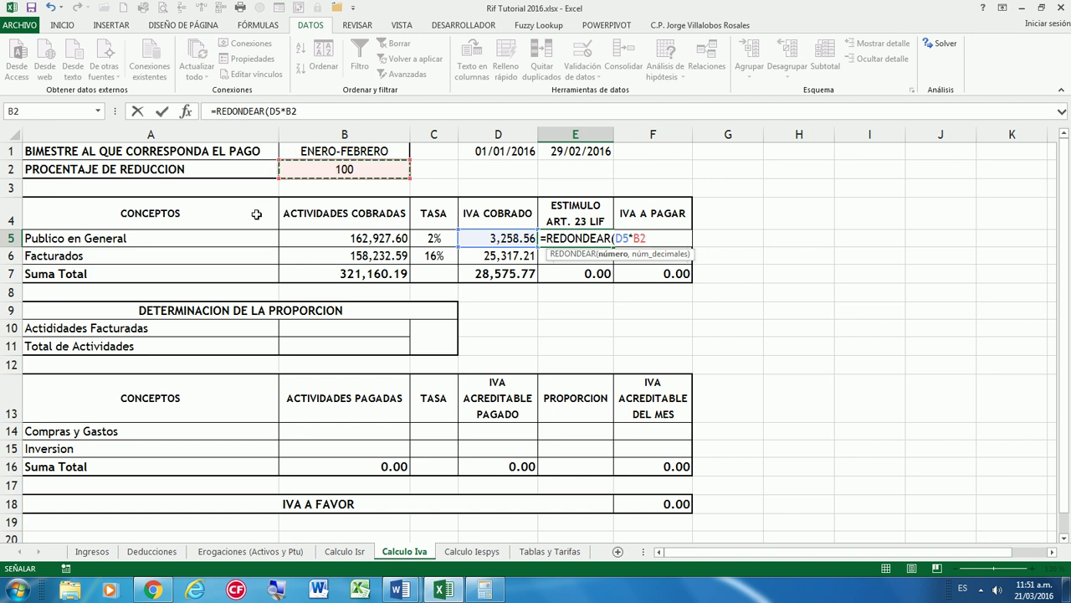
pyautogui.press('F4')
pyautogui.write('%,2')
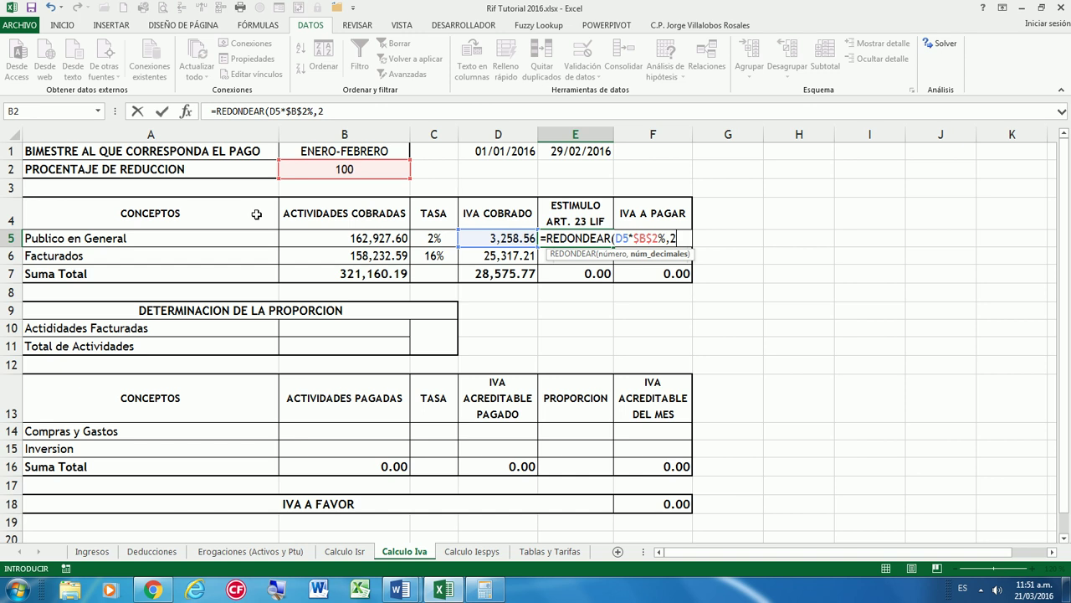
pyautogui.press('Return')
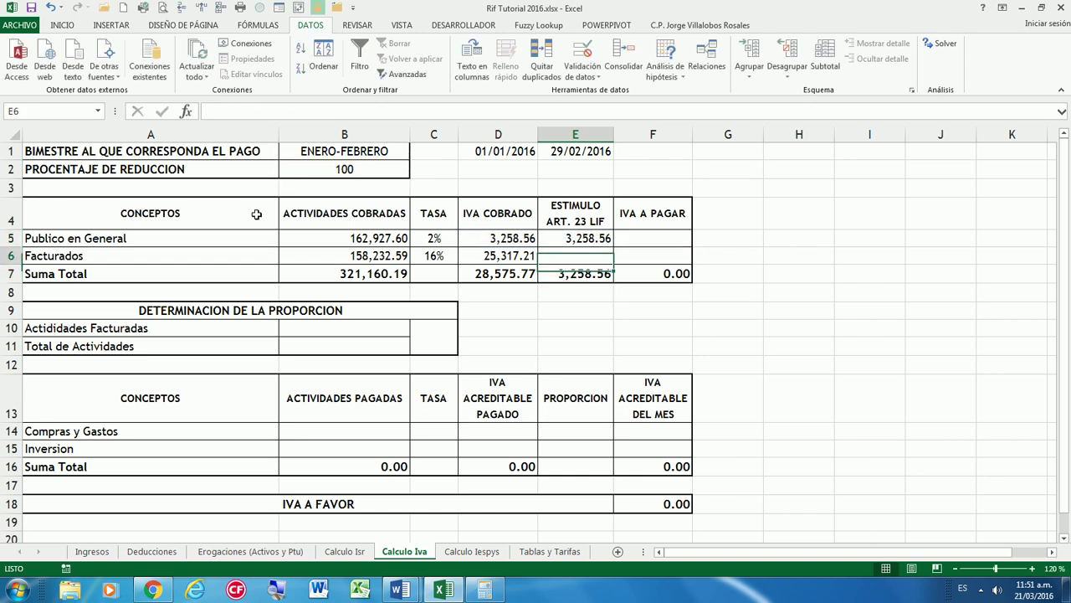
pyautogui.press('Up')
pyautogui.press('Left')
pyautogui.press('Right')
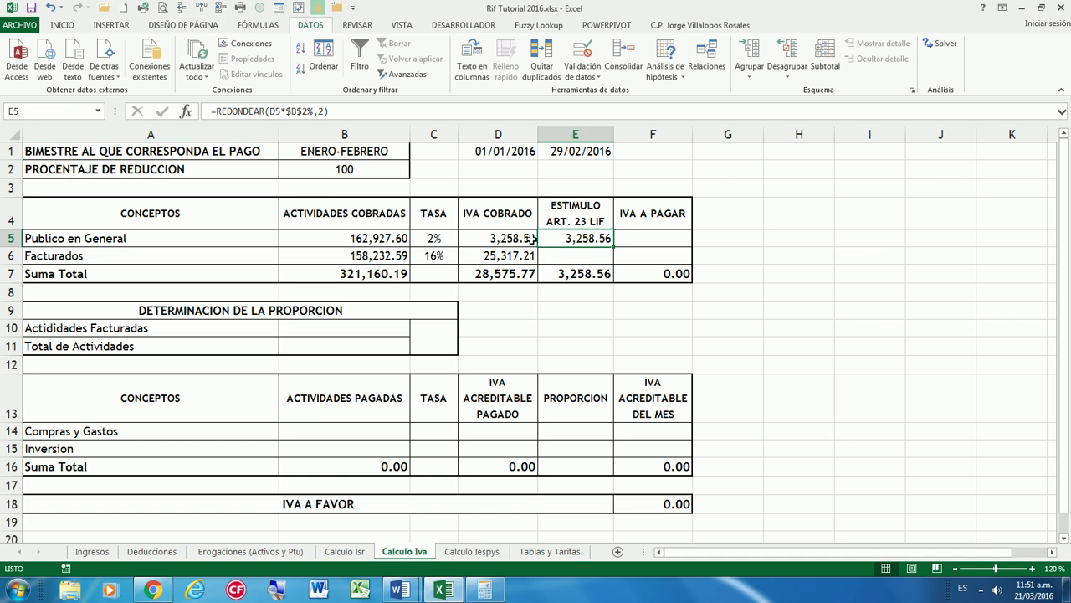
# Choose 90 as the reduction percentage in B2 and set the Facturados stimulus E6 to 0
pyautogui.click(397, 172)
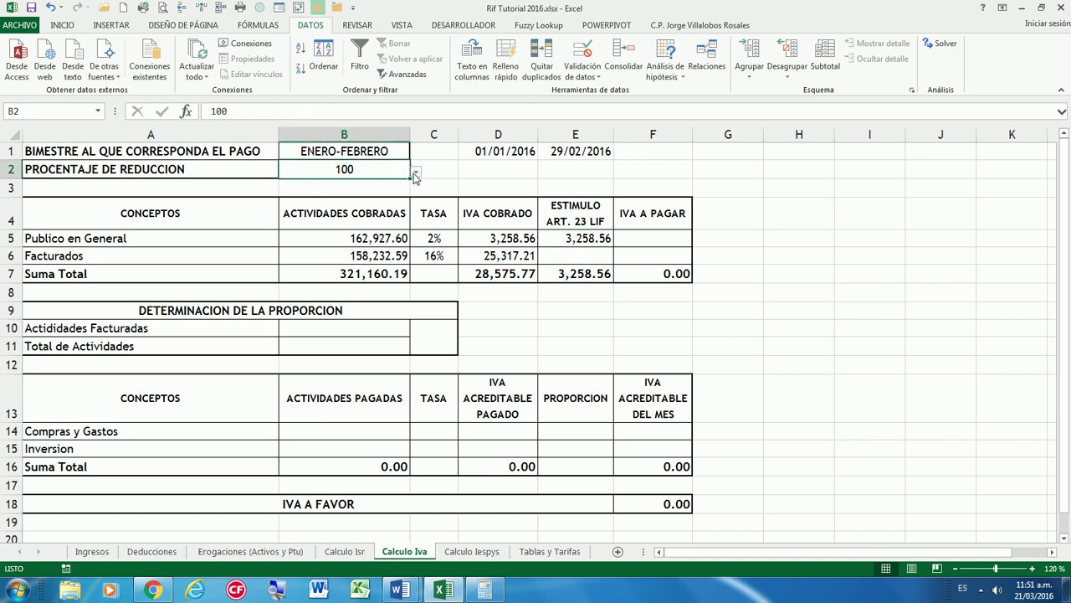
pyautogui.click(415, 172)
pyautogui.click(366, 195)
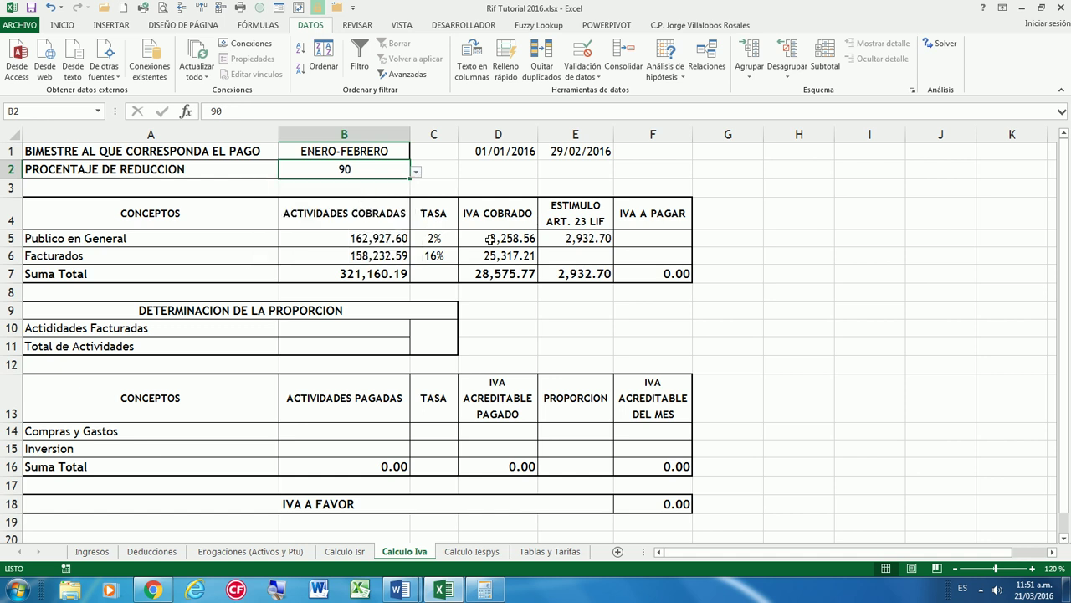
pyautogui.click(597, 251)
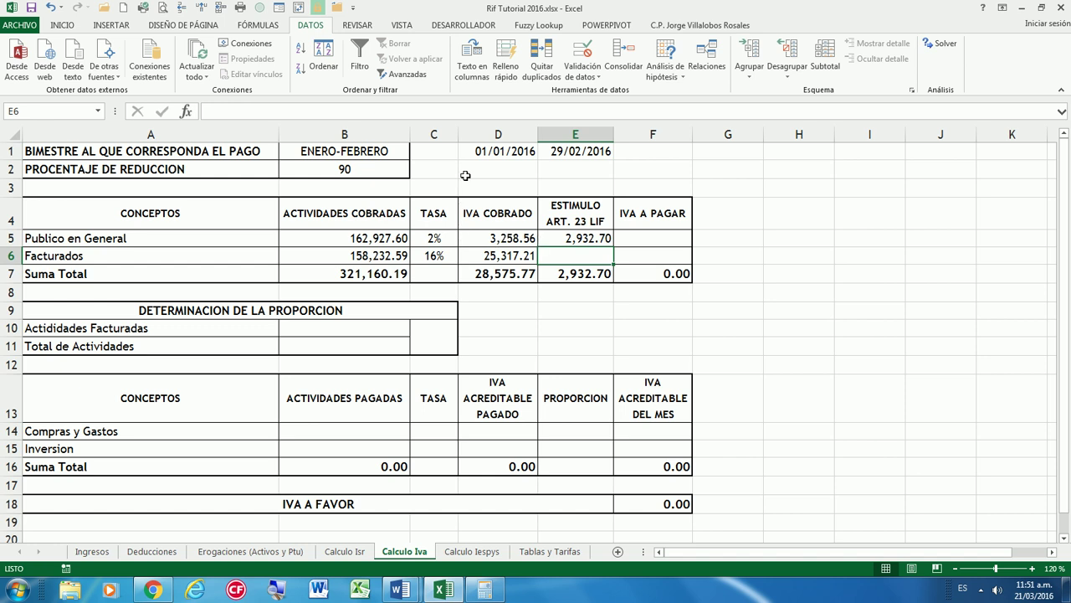
pyautogui.write('0')
pyautogui.press('Left')
pyautogui.press('Left')
pyautogui.press('Left')
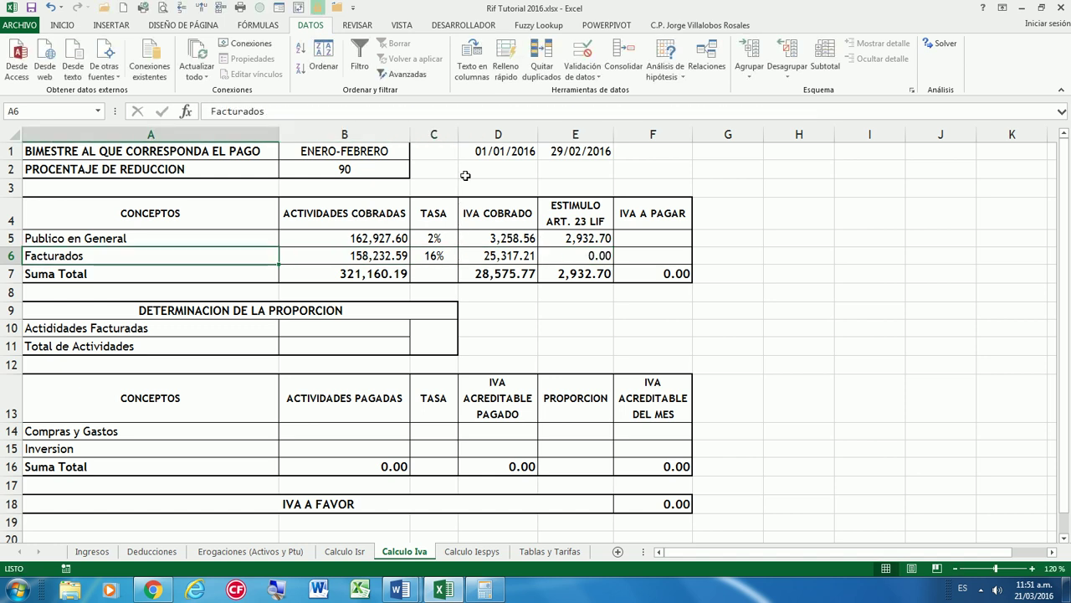
pyautogui.press('Right')
pyautogui.press('Right')
pyautogui.press('Right')
pyautogui.press('Right')
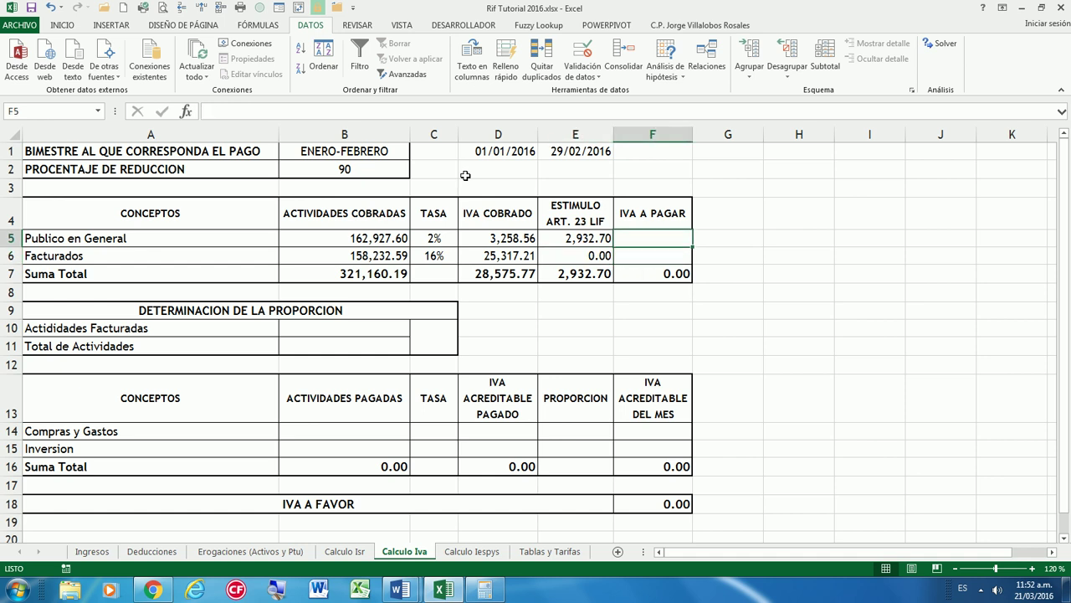
# Enter =D5-E5 in F5 and fill it down to F6
pyautogui.write('=')
pyautogui.press('Left')
pyautogui.press('Left')
pyautogui.write('-')
pyautogui.press('Left')
pyautogui.press('Return')
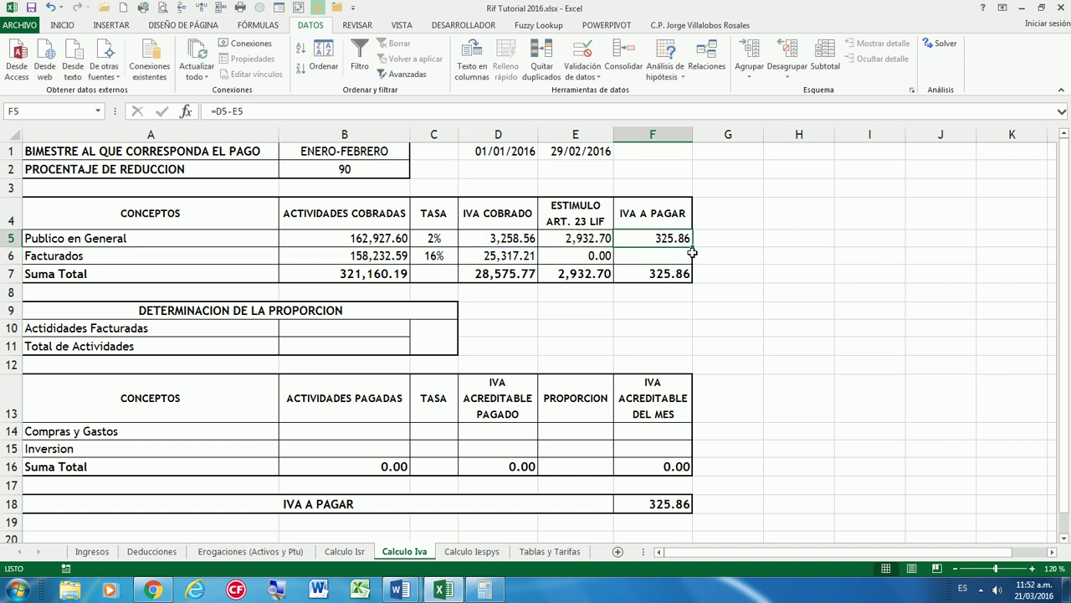
pyautogui.moveTo(693, 245); pyautogui.dragTo(691, 264)
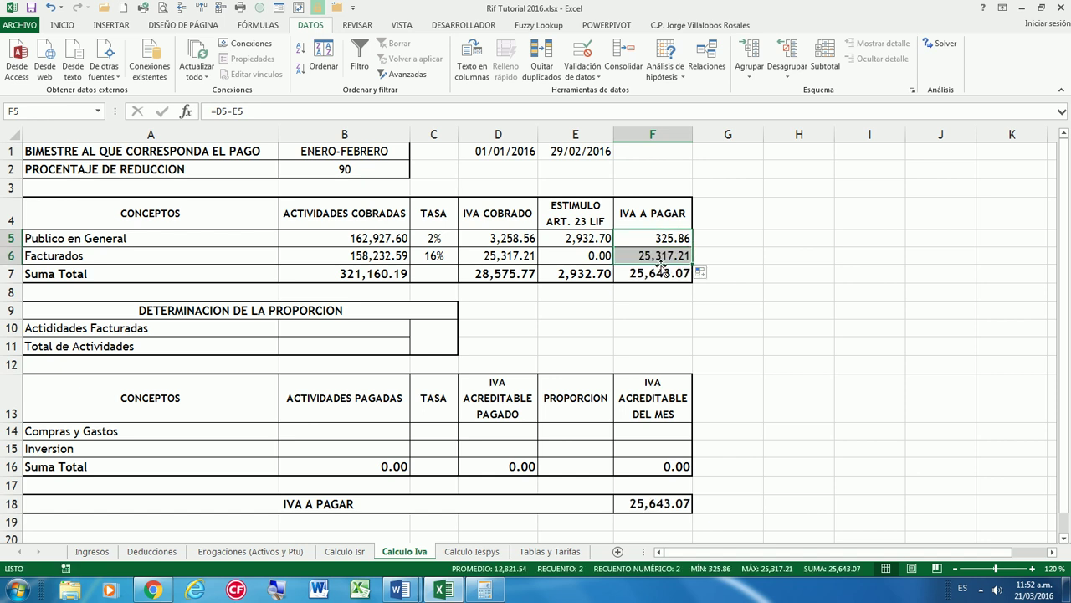
# Review the IVA A PAGAR results and move to the Actividades Facturadas cell B10
pyautogui.click(658, 238)
pyautogui.moveTo(171, 238)
pyautogui.mouseDown()
pyautogui.moveTo(671, 239)
pyautogui.moveTo(63, 260)
pyautogui.mouseUp()
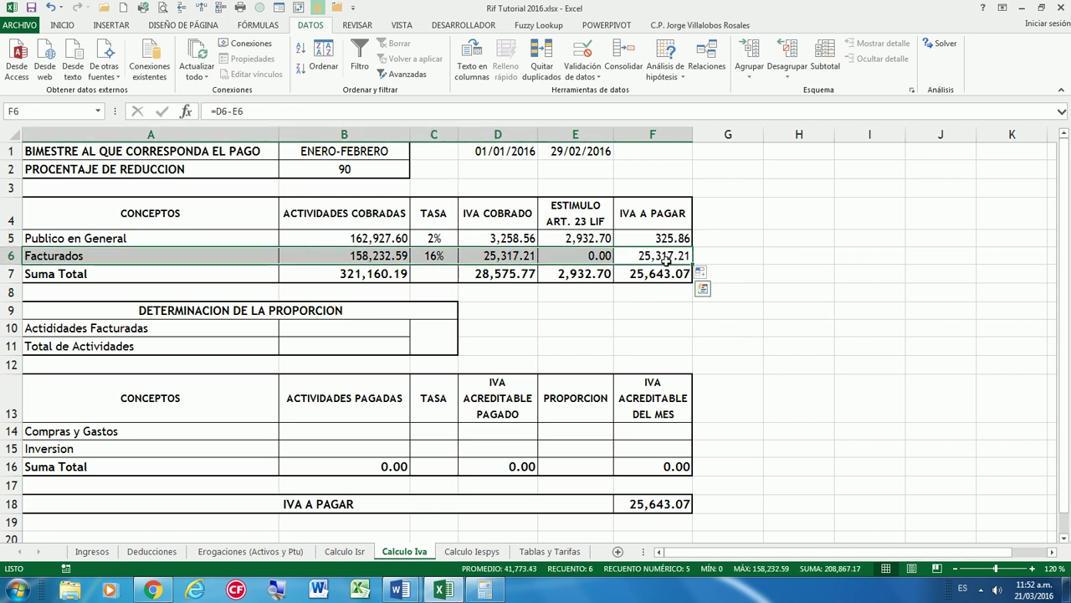
pyautogui.click(668, 261)
pyautogui.click(175, 155)
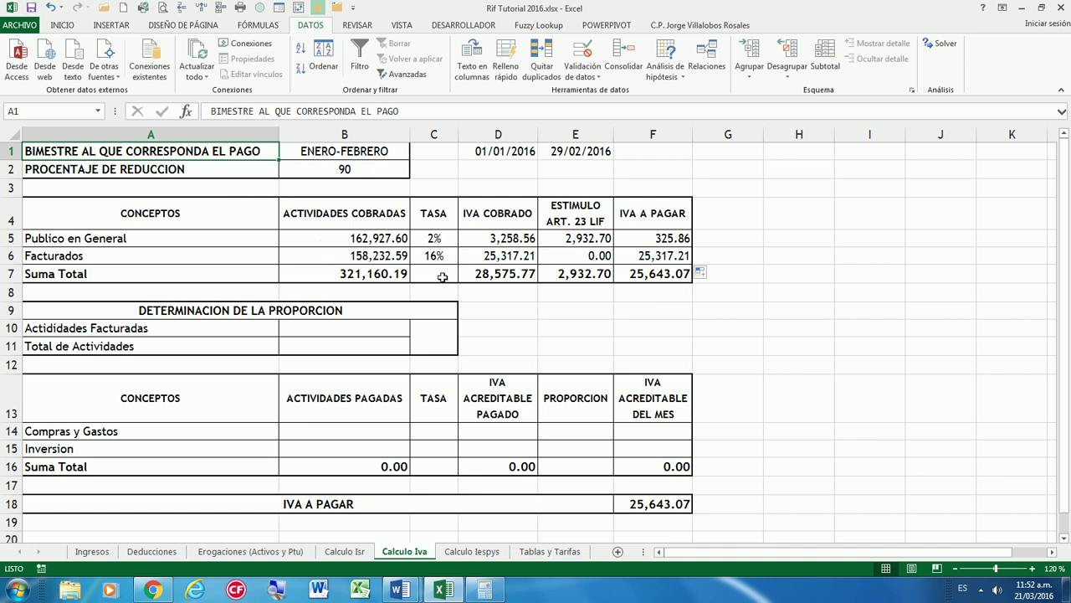
pyautogui.click(339, 329)
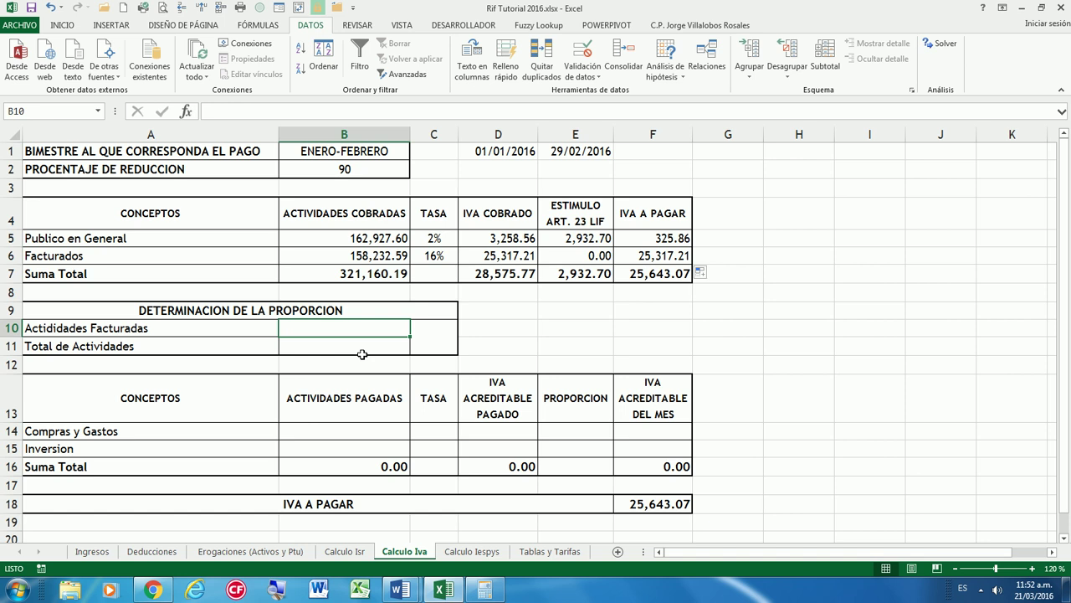
# Set B10 to =B6 (Facturados amount) and B11 to =B7 (total of activities)
pyautogui.write('=')
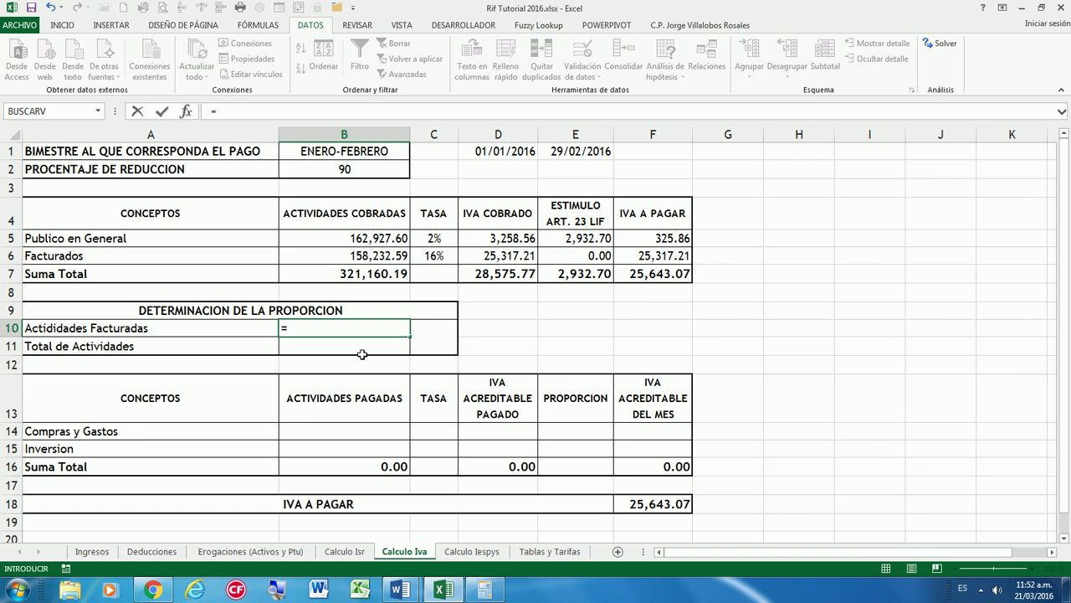
pyautogui.press('Up')
pyautogui.press('Up')
pyautogui.press('Up')
pyautogui.press('Up')
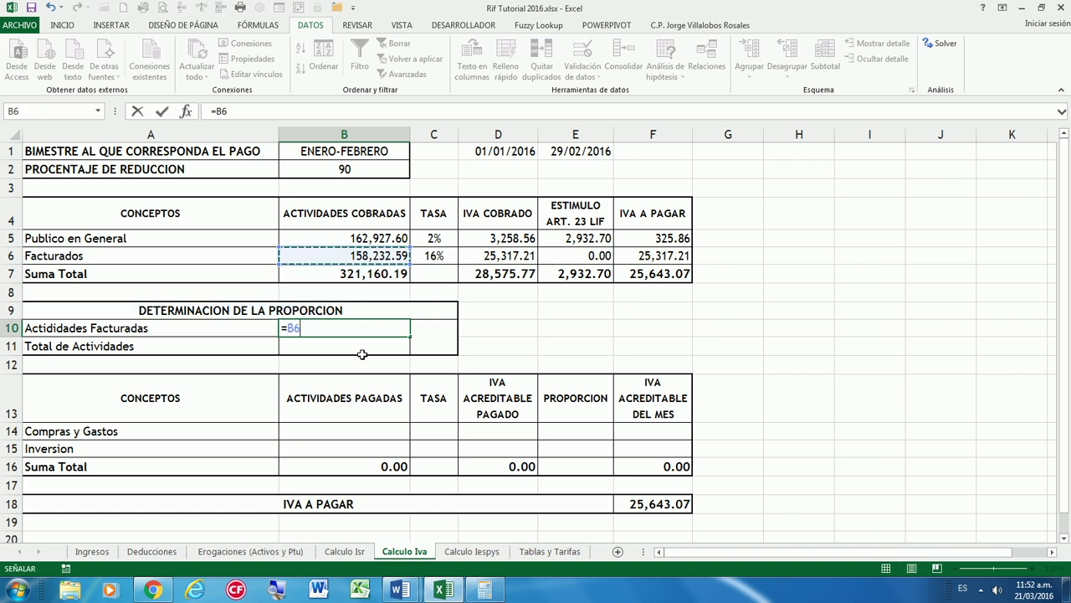
pyautogui.hotkey('ctrl', 'Return')
pyautogui.click(362, 351)
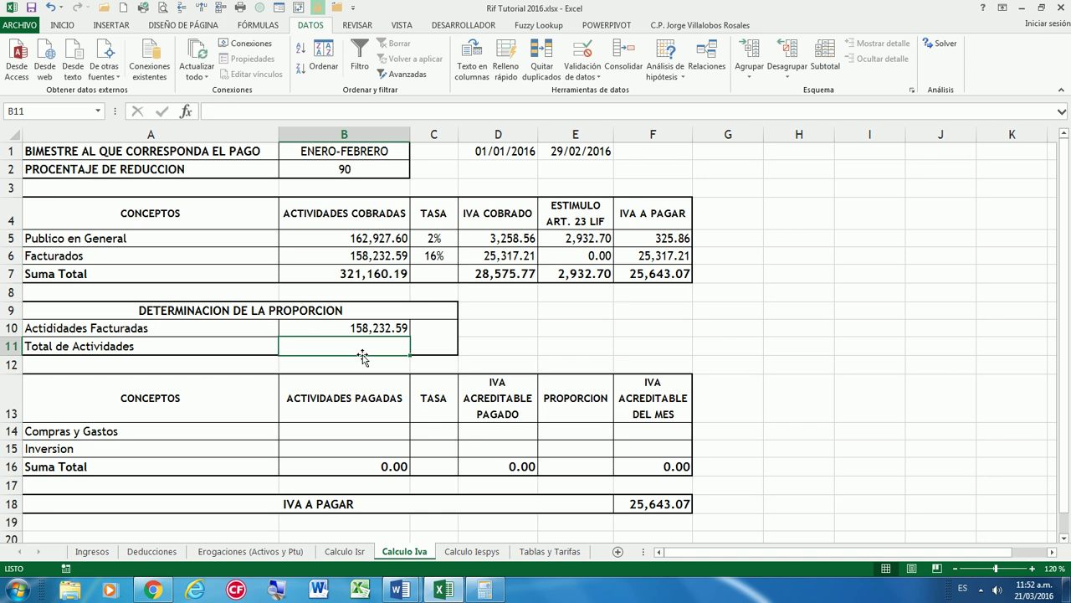
pyautogui.write('=')
pyautogui.press('Up')
pyautogui.press('Up')
pyautogui.press('Up')
pyautogui.press('Up')
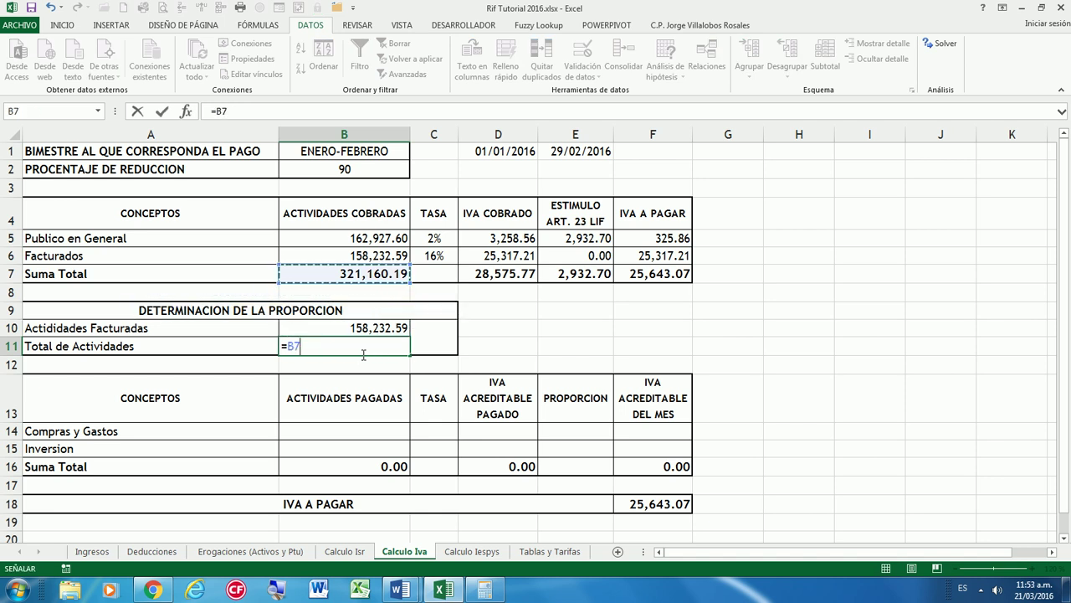
pyautogui.press('Return')
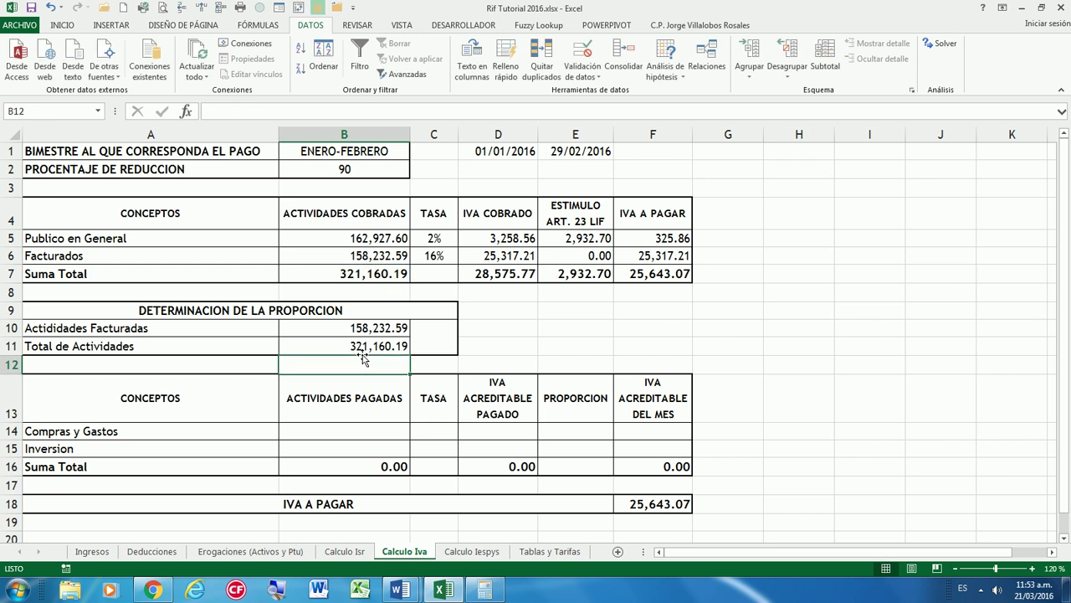
pyautogui.press('Up')
pyautogui.press('Up')
pyautogui.press('Right')
# Enter =REDONDEAR.MENOS(B10/B11,2) in C10 for the activities proportion
pyautogui.write('=R')
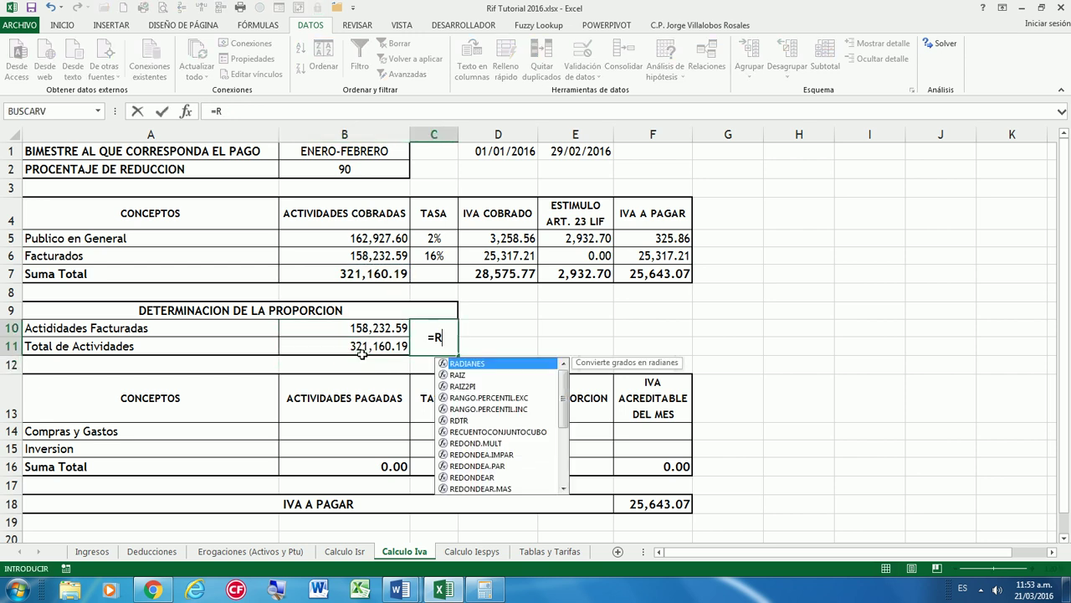
pyautogui.write('E')
pyautogui.click(481, 410)
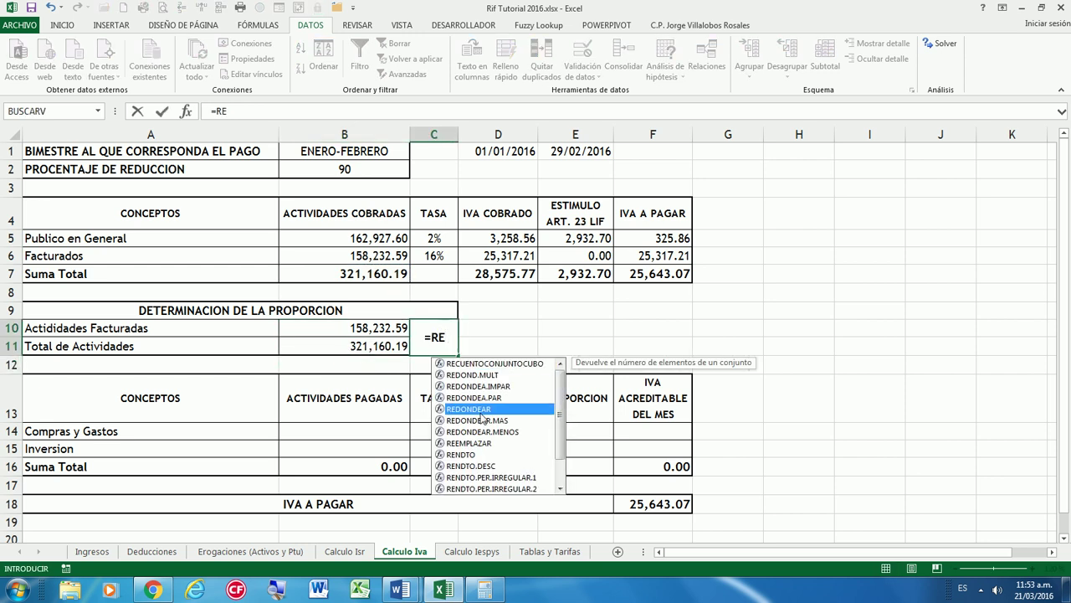
pyautogui.doubleClick(481, 410)
pyautogui.press('BackSpace')
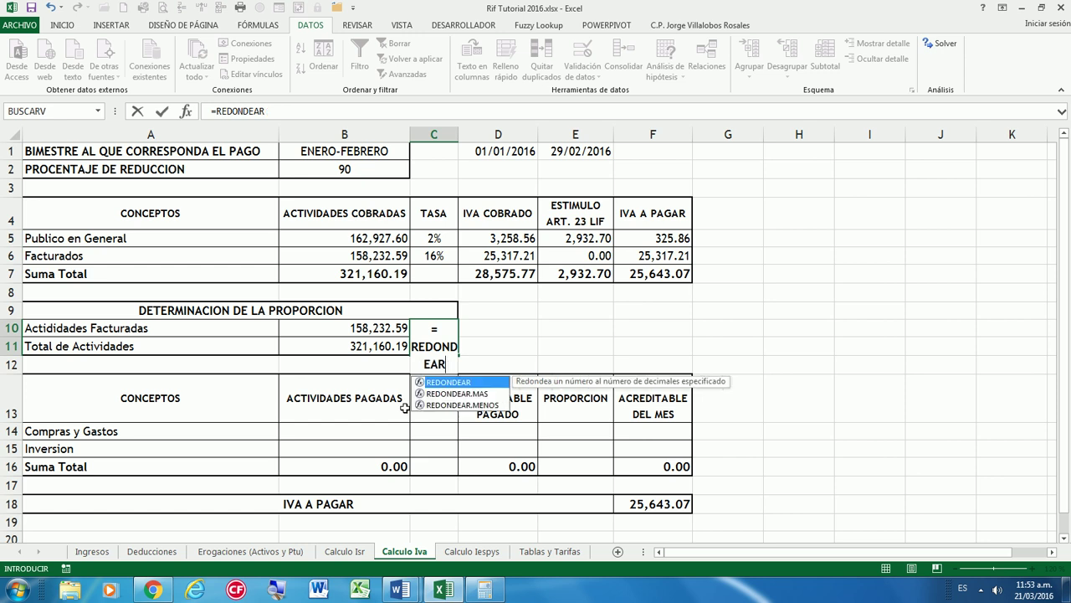
pyautogui.doubleClick(465, 408)
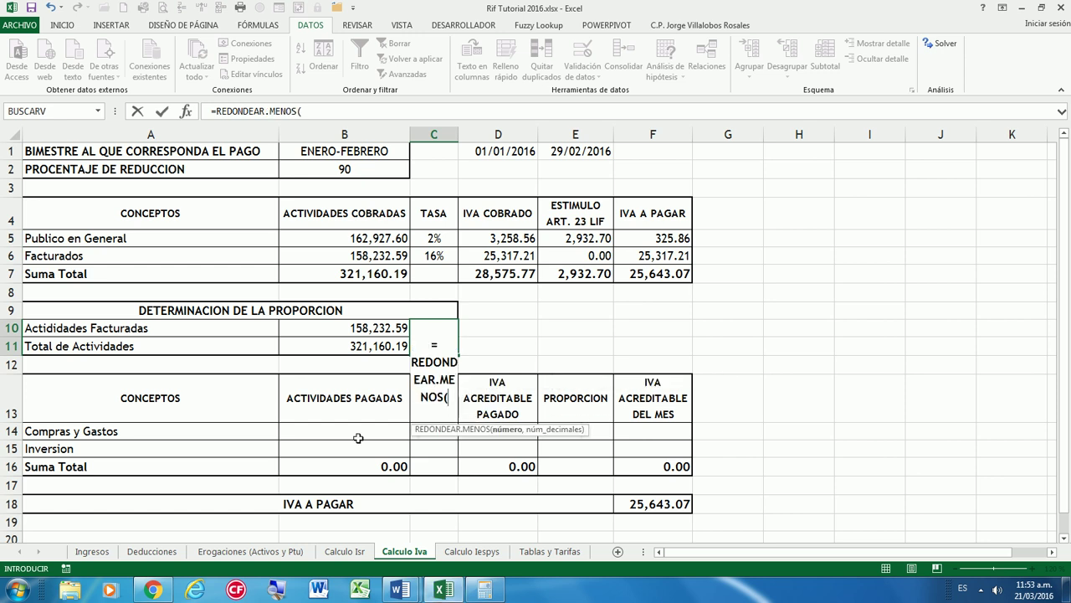
pyautogui.click(356, 330)
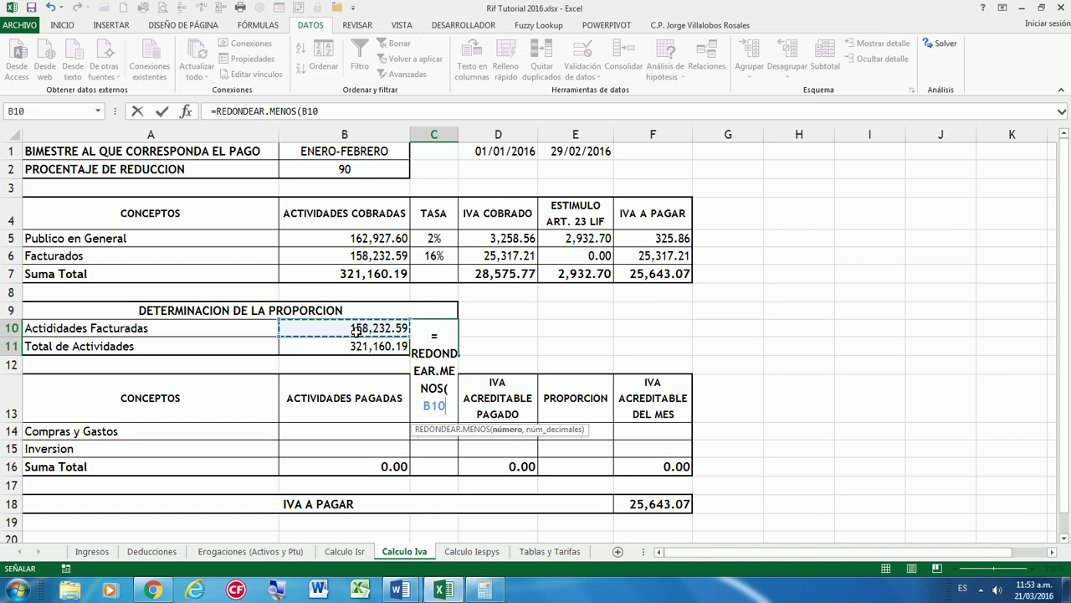
pyautogui.write('/')
pyautogui.click(363, 346)
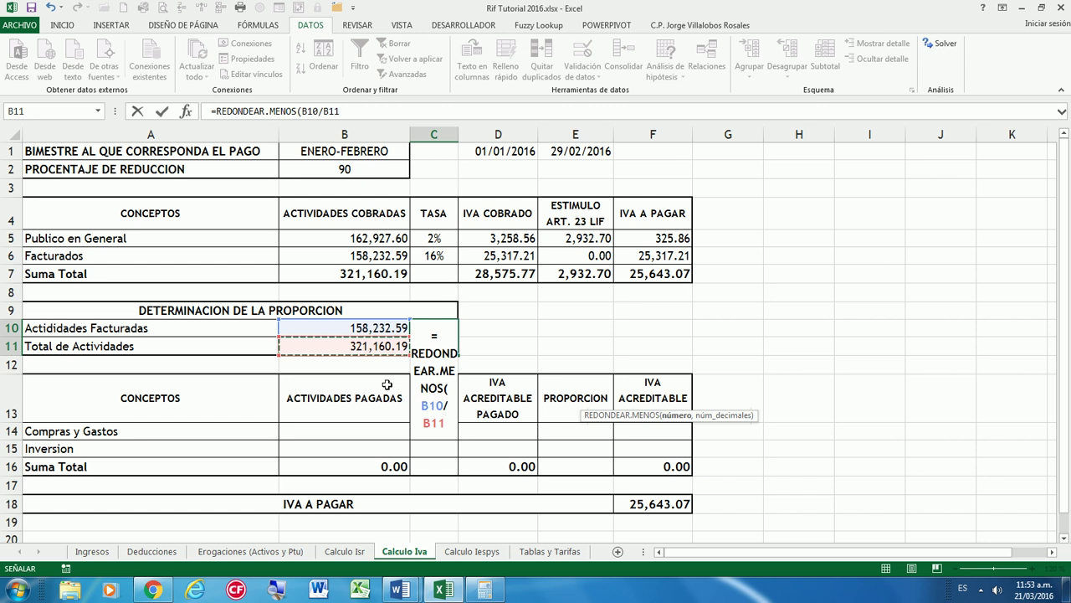
pyautogui.write(',2')
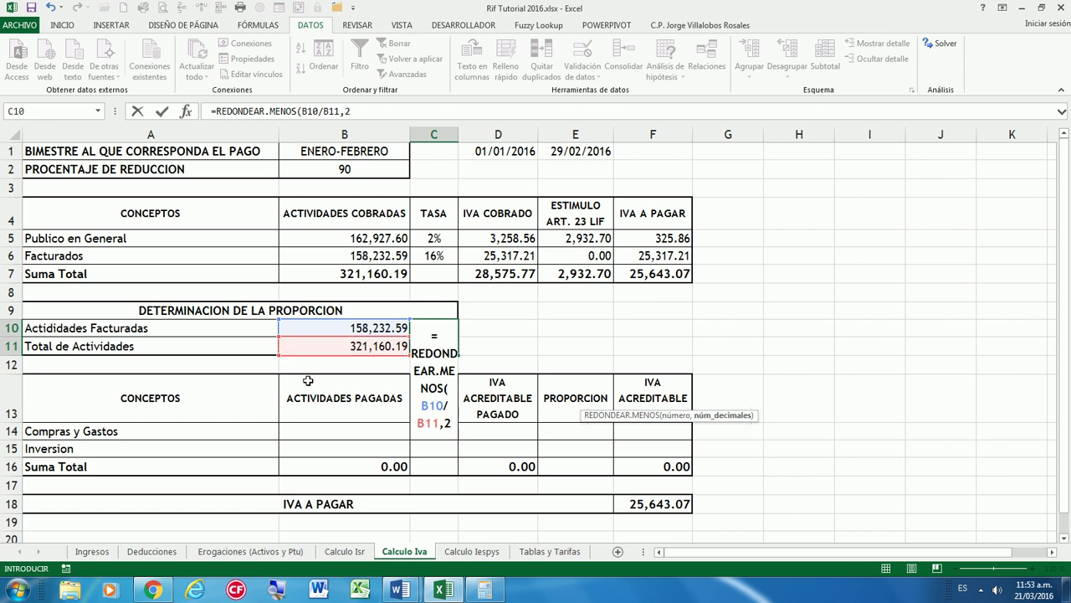
pyautogui.press('Return')
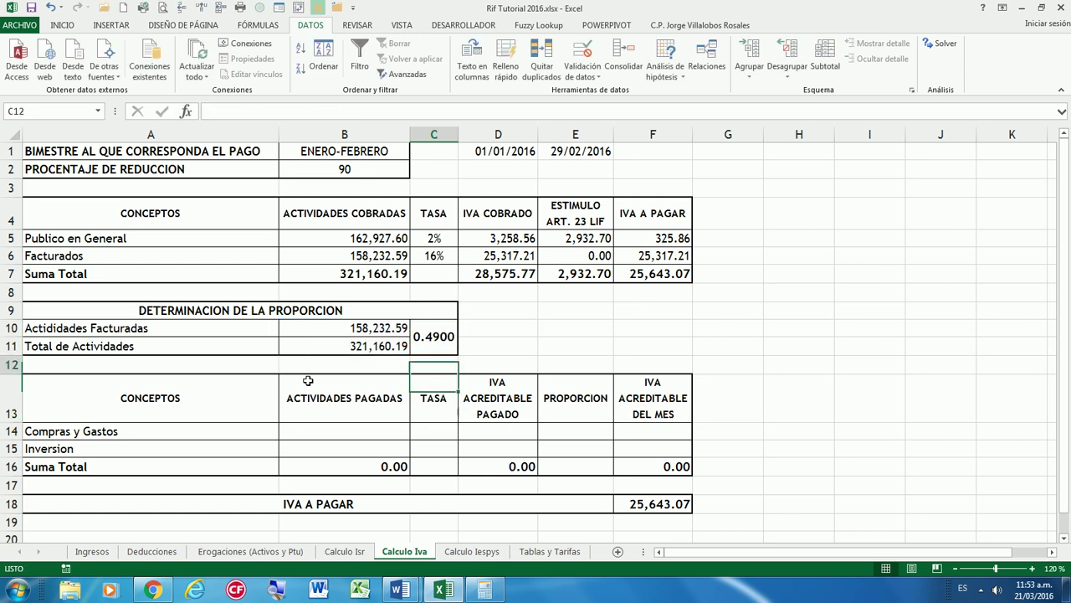
# Change C10's rounding to 4 decimals, showing 0.4926
pyautogui.press('Up')
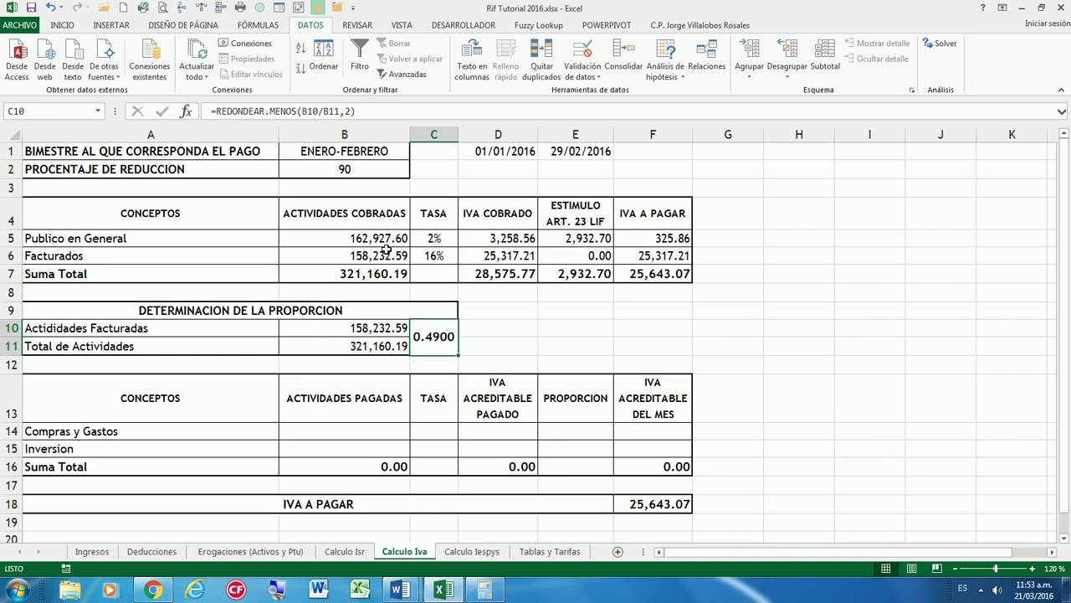
pyautogui.doubleClick(429, 336)
pyautogui.click(450, 423)
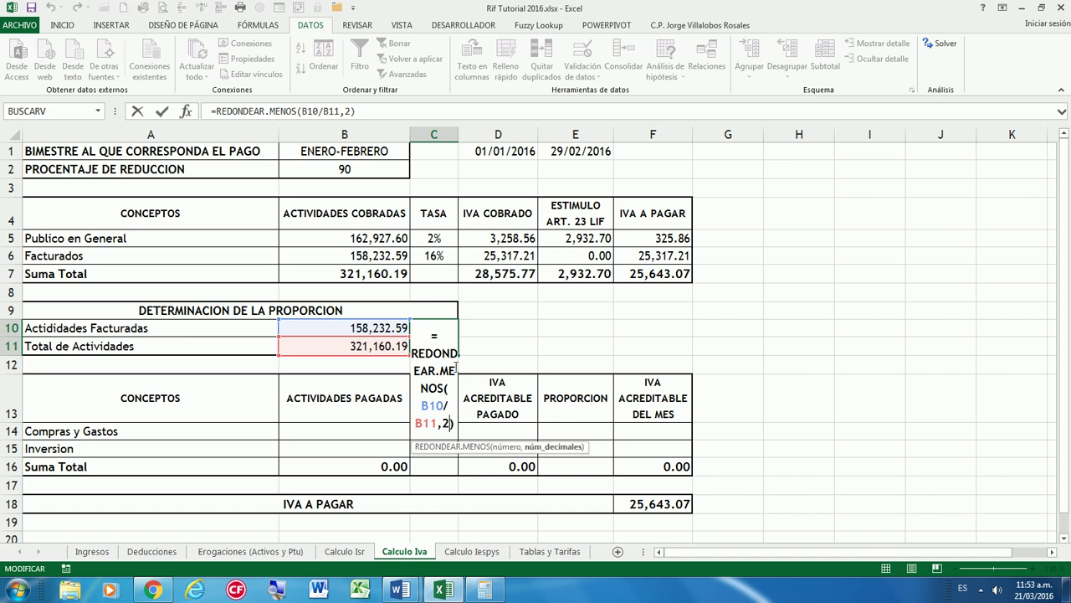
pyautogui.press('BackSpace')
pyautogui.write('4')
pyautogui.hotkey('ctrl', 'Return')
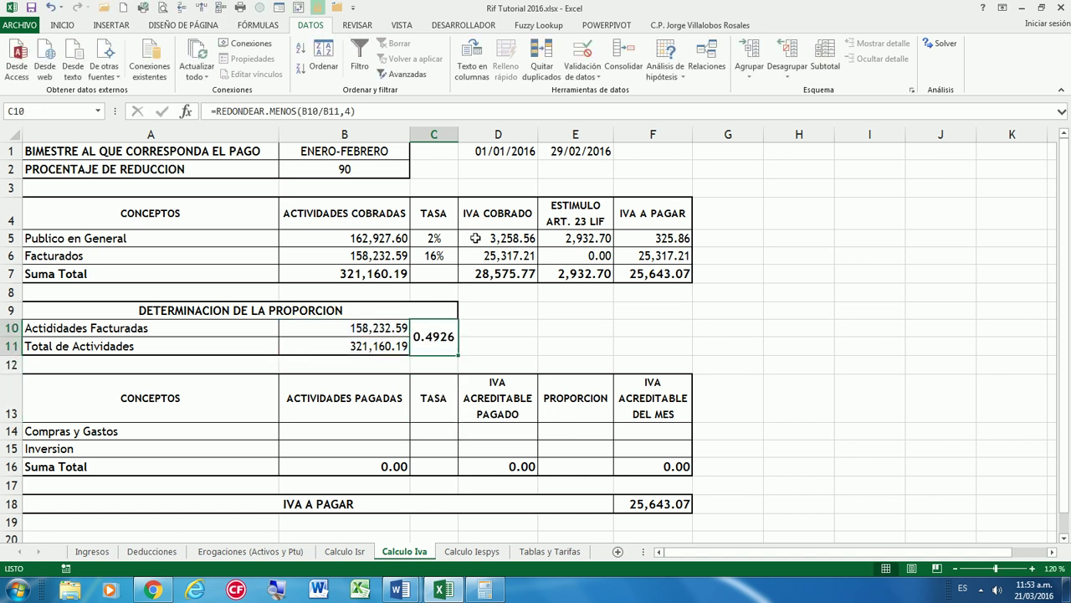
pyautogui.press('Left')
pyautogui.press('Left')
pyautogui.press('Up')
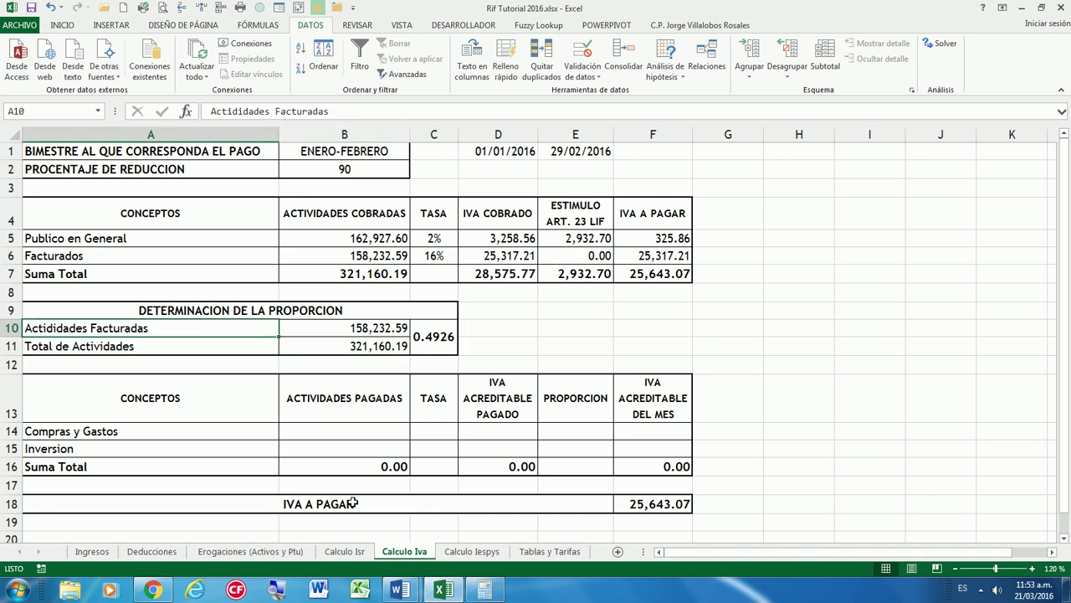
# Highlight the 'Para los efectos del párrafo anterior' paragraph yellow in the decretoLIF document
pyautogui.moveTo(419, 591)
pyautogui.click(489, 519)
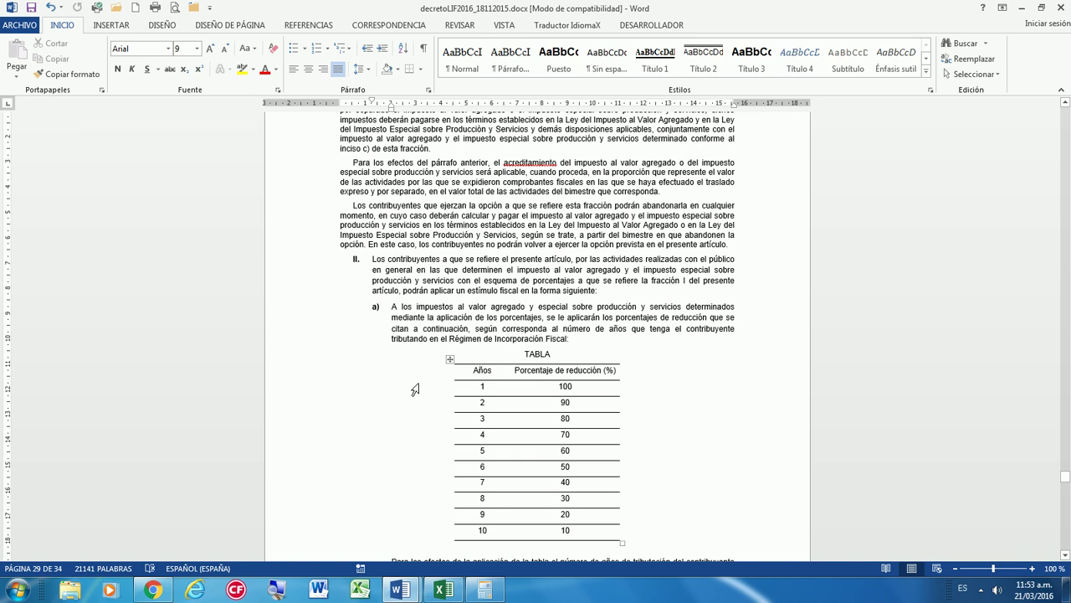
pyautogui.scroll(1, 419, 384)
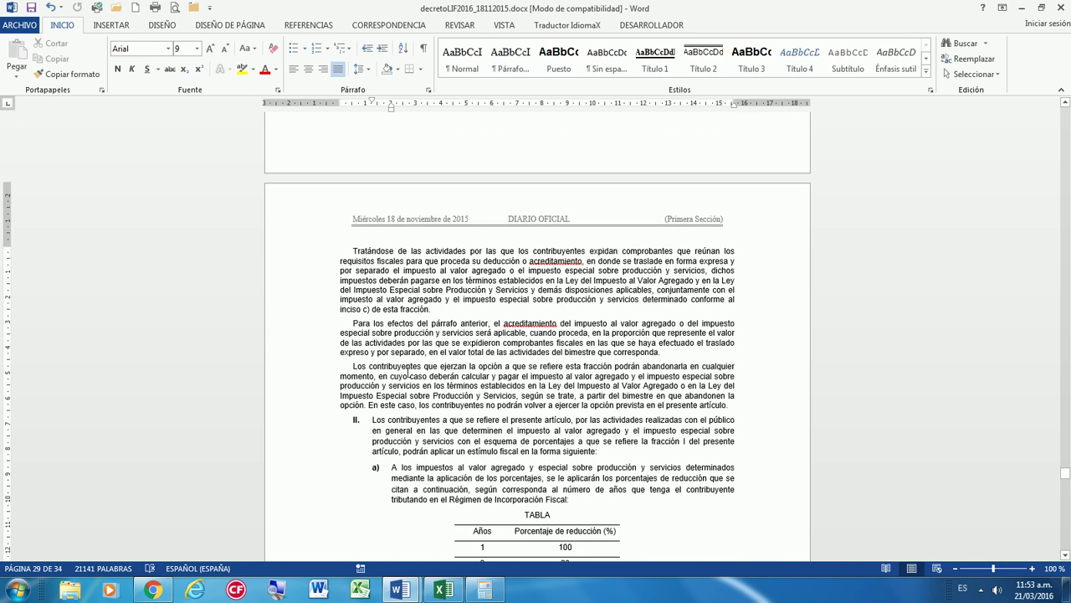
pyautogui.moveTo(350, 323); pyautogui.dragTo(693, 348)
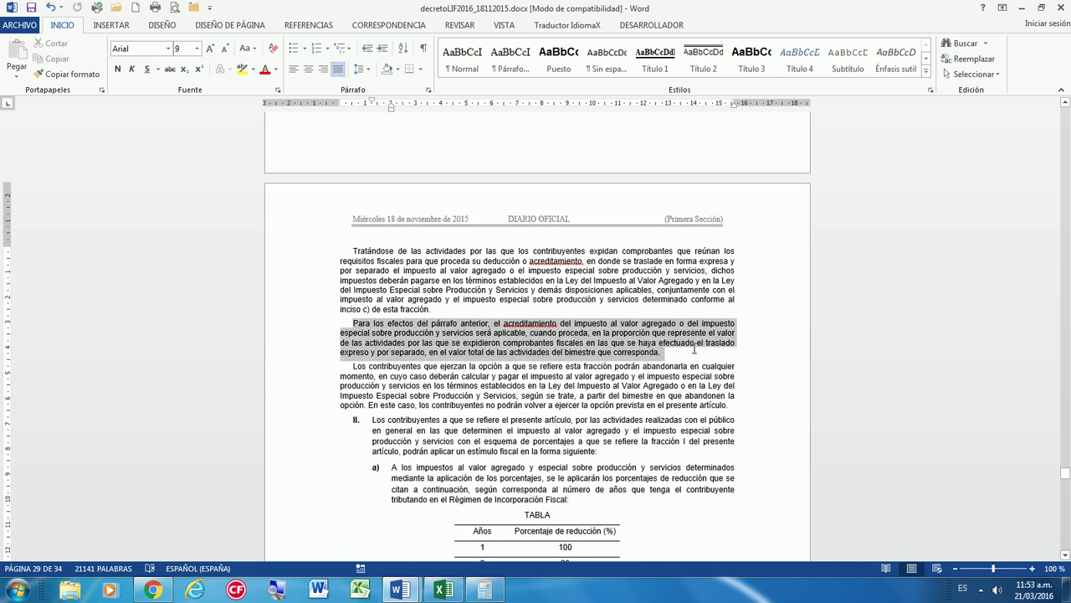
pyautogui.click(242, 70)
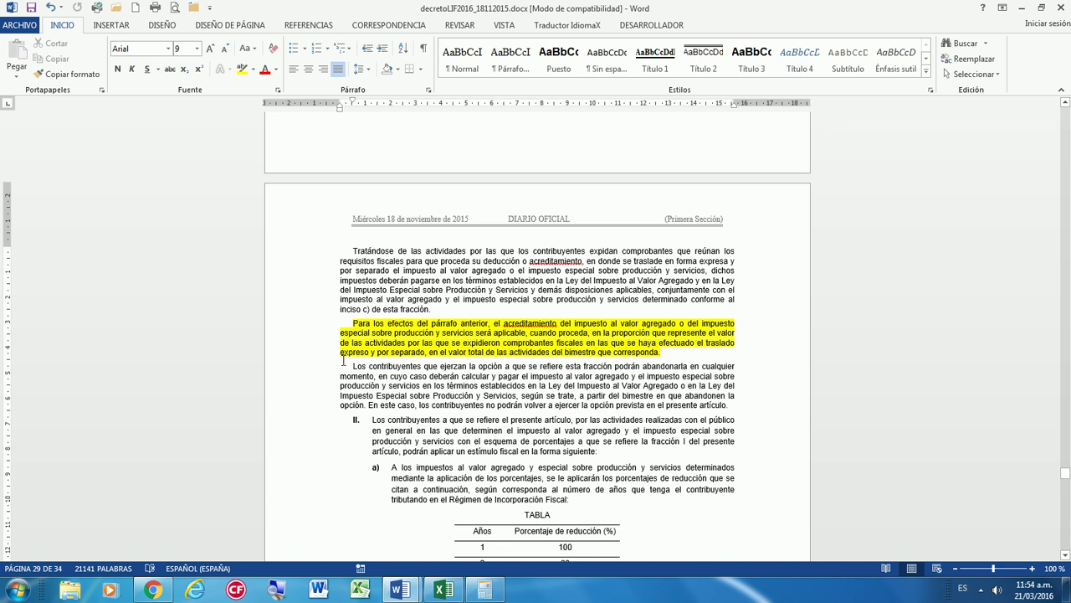
pyautogui.moveTo(378, 353); pyautogui.dragTo(659, 352)
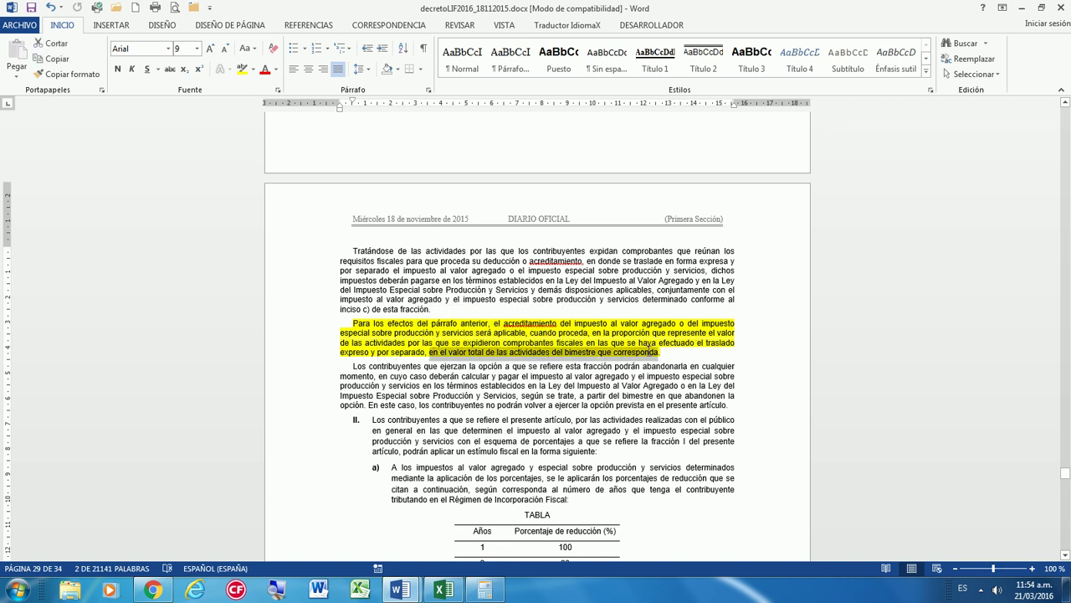
pyautogui.click(658, 352)
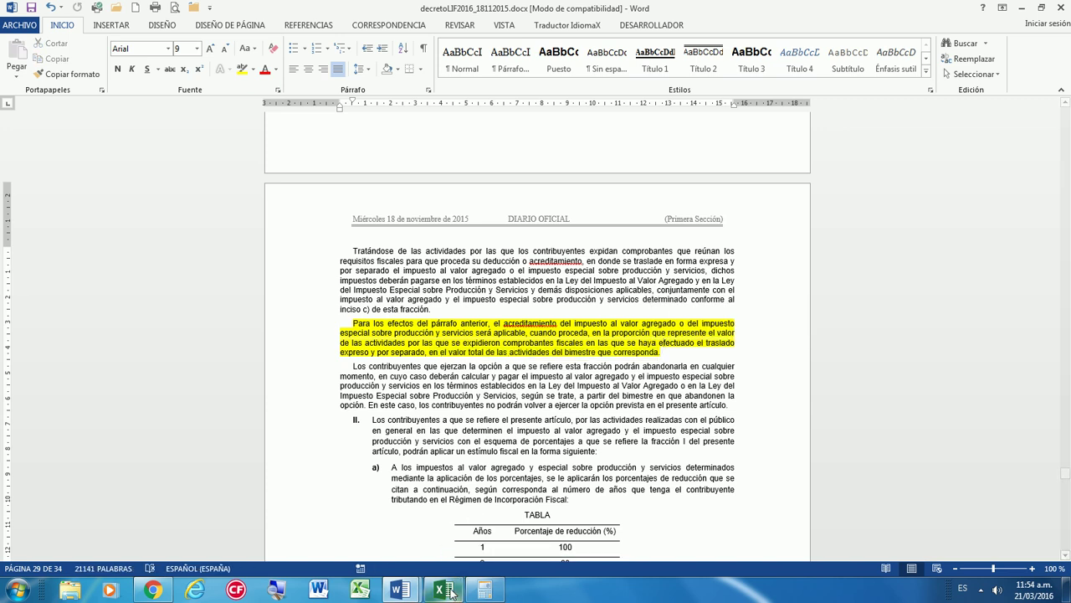
pyautogui.click(444, 589)
# Review the Facturados and Publico en General rows and B10's formula, then show Deducciones
pyautogui.moveTo(105, 256); pyautogui.dragTo(389, 255)
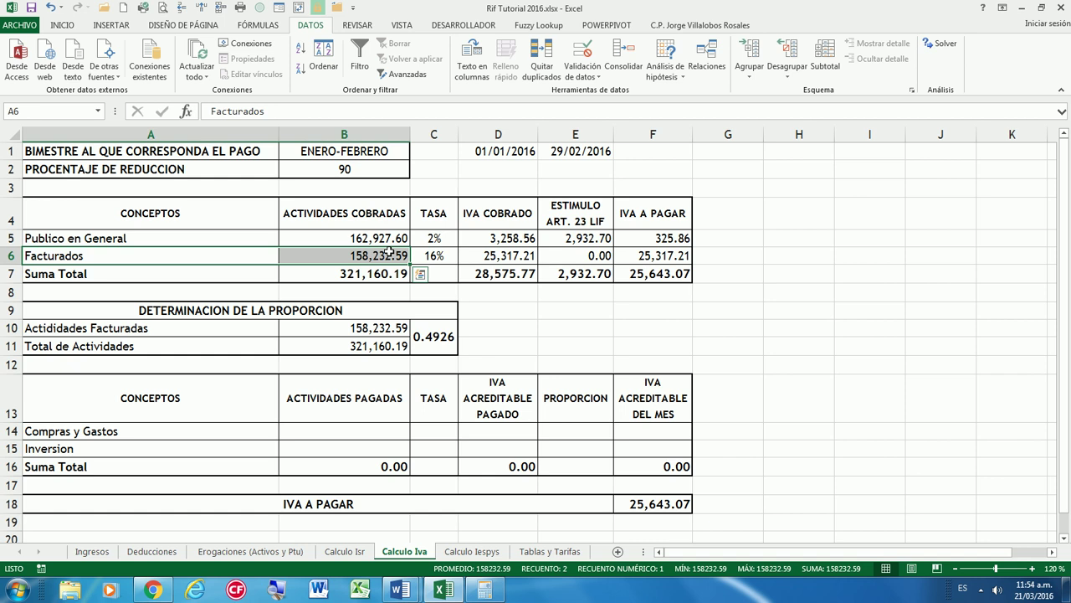
pyautogui.moveTo(233, 237); pyautogui.dragTo(372, 241)
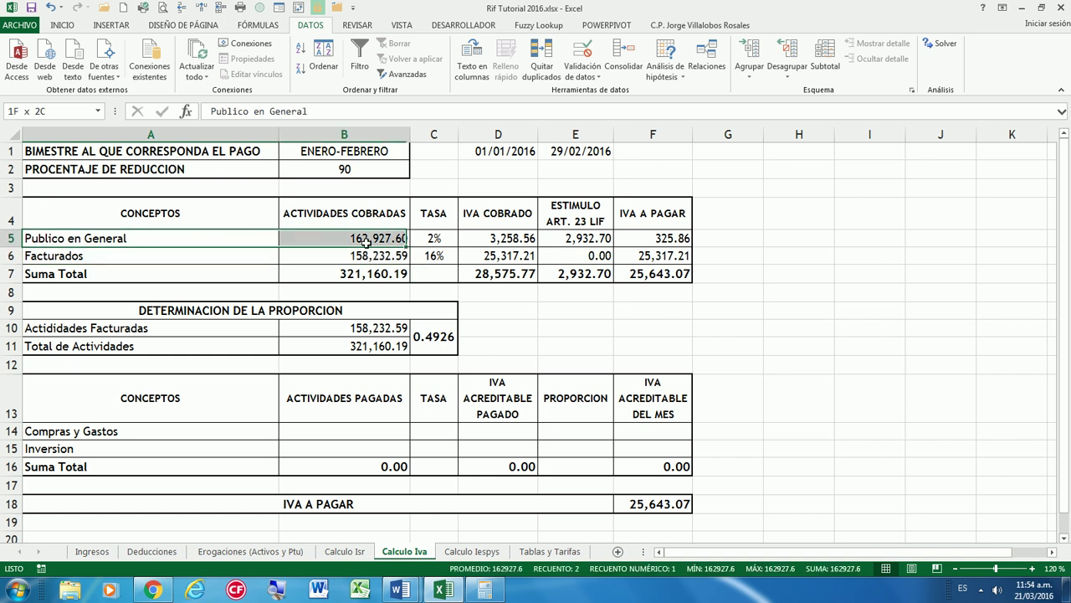
pyautogui.click(354, 327)
pyautogui.click(73, 156)
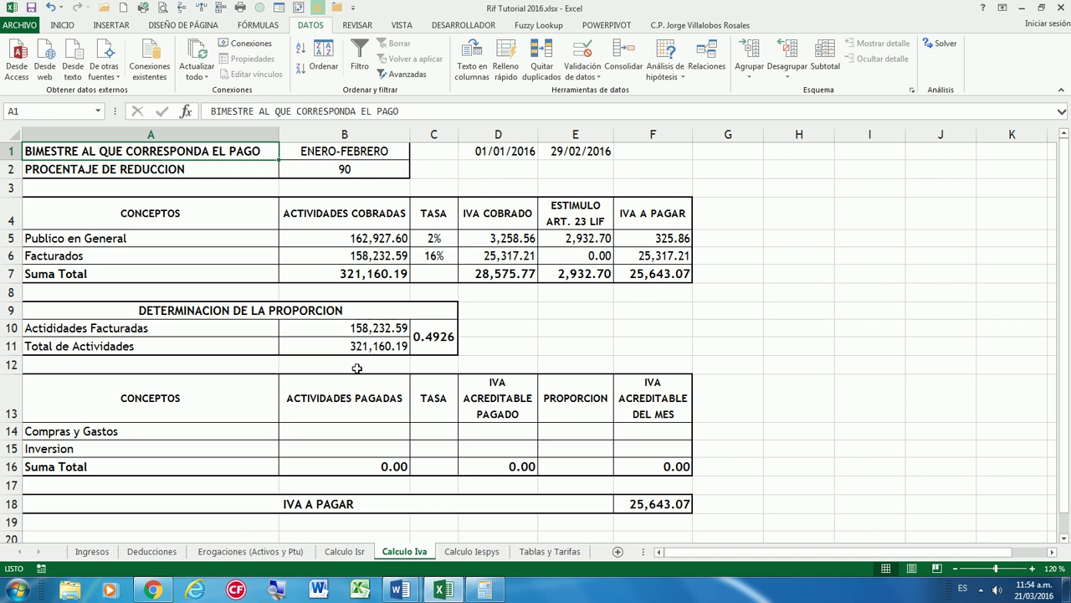
pyautogui.click(325, 429)
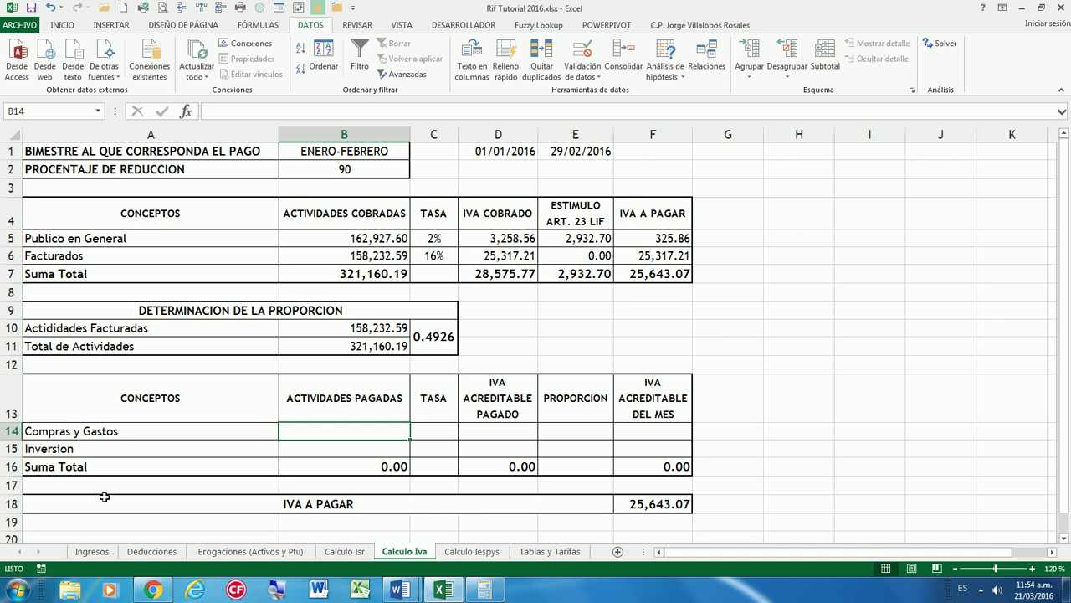
pyautogui.click(156, 553)
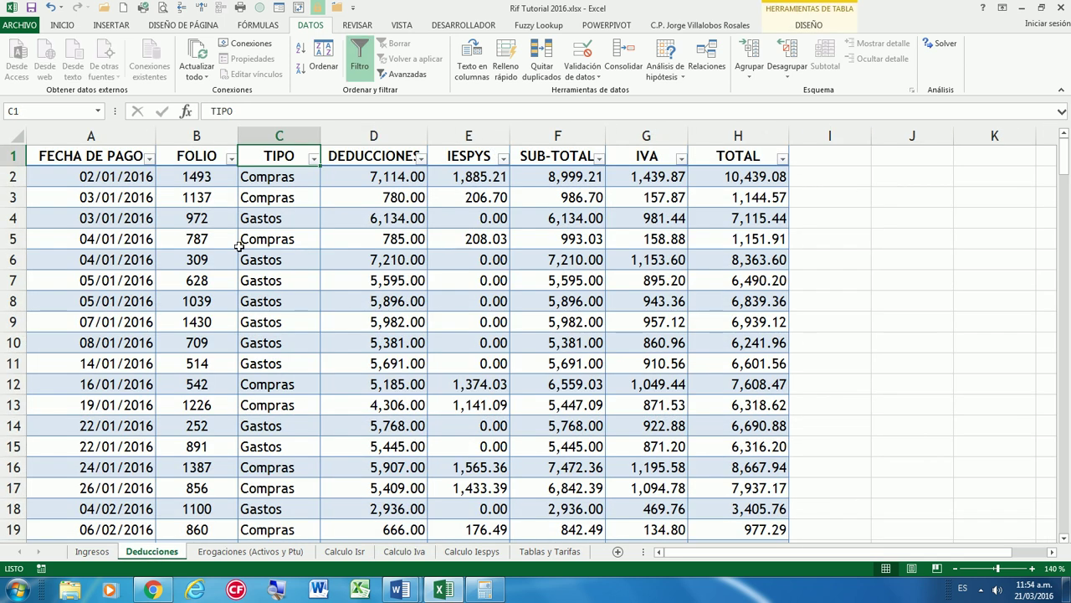
# View the Erogaciones (Activos y Ptu) sheet, then go back through Deducciones to Calculo Iva
pyautogui.click(249, 556)
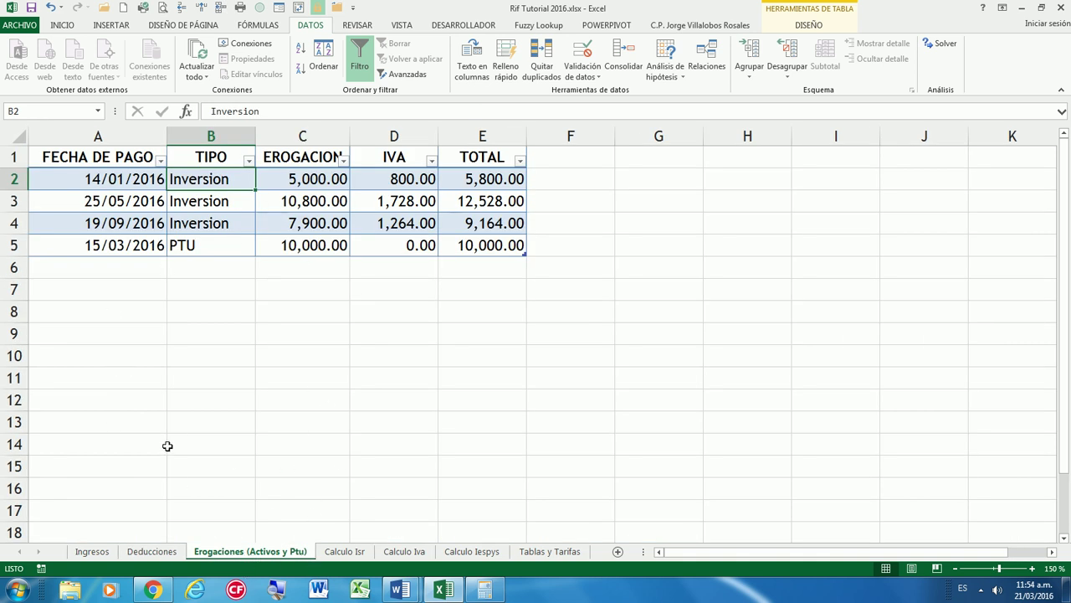
pyautogui.click(152, 551)
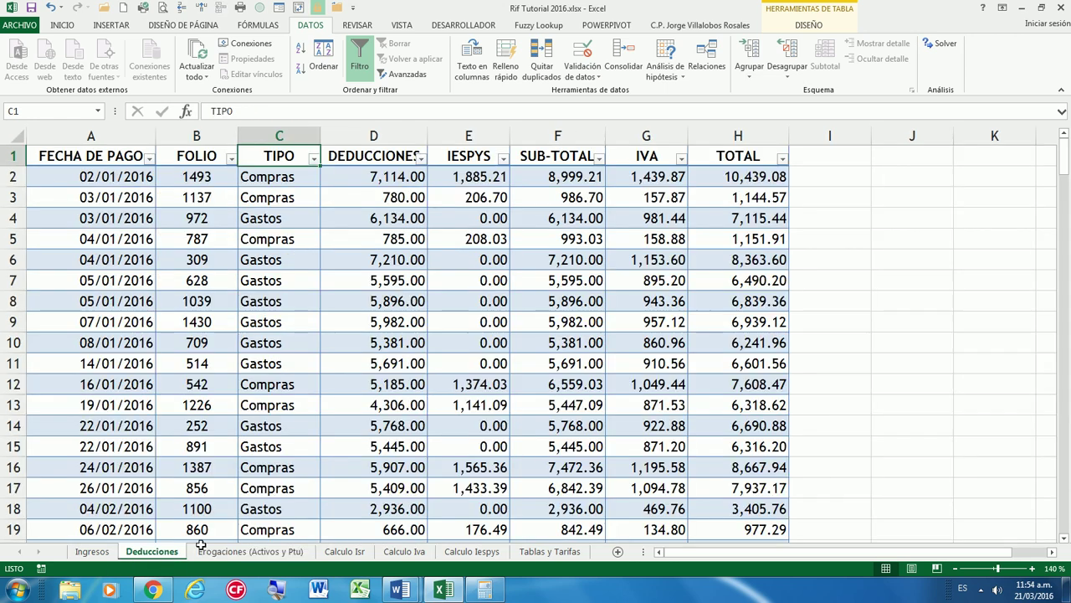
pyautogui.click(412, 553)
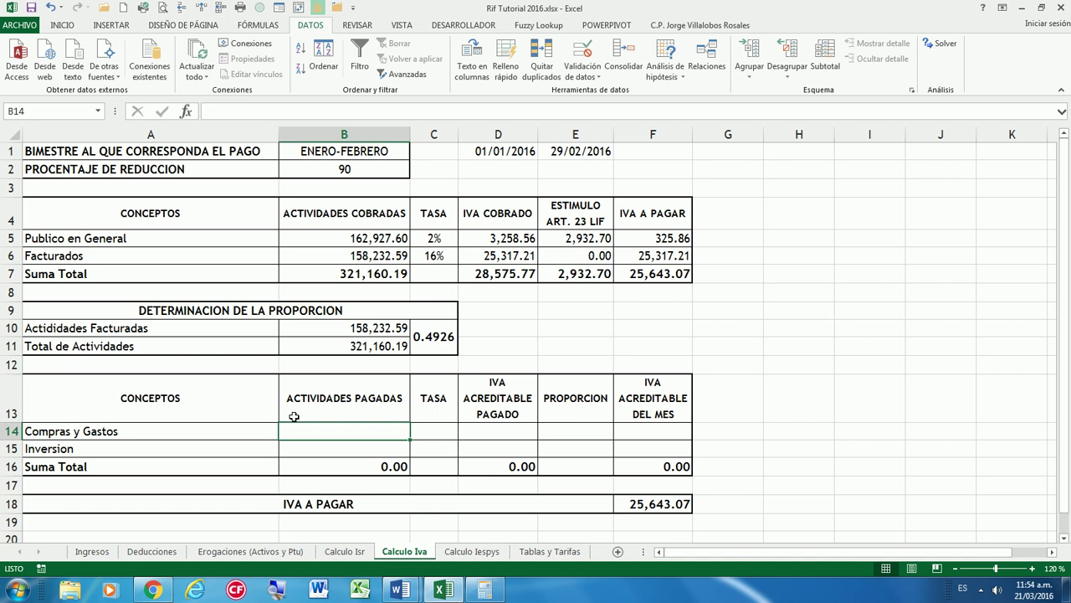
pyautogui.write('=')
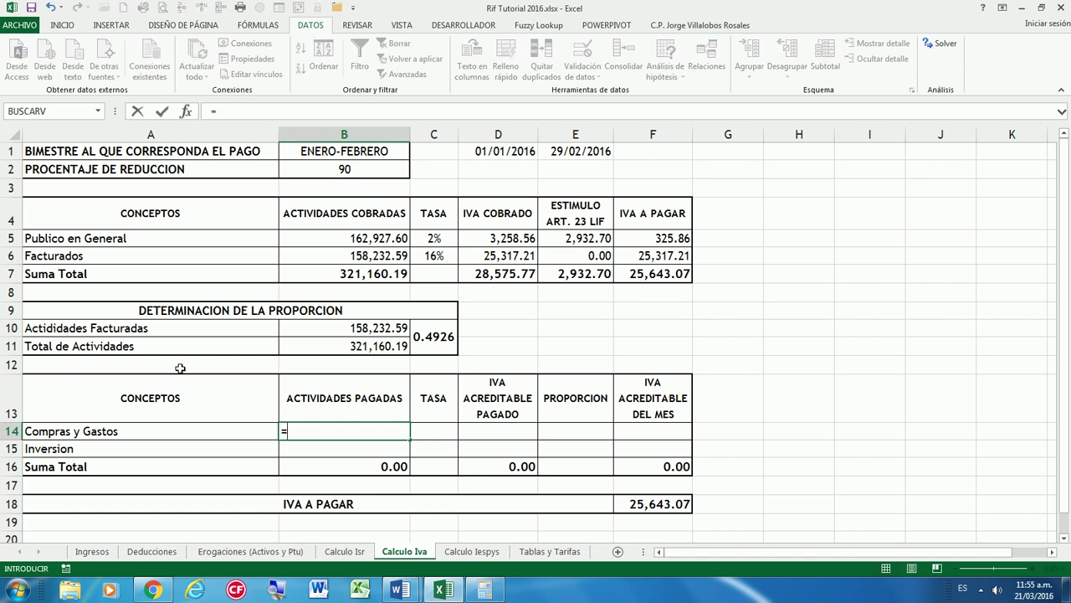
pyautogui.write('SUM')
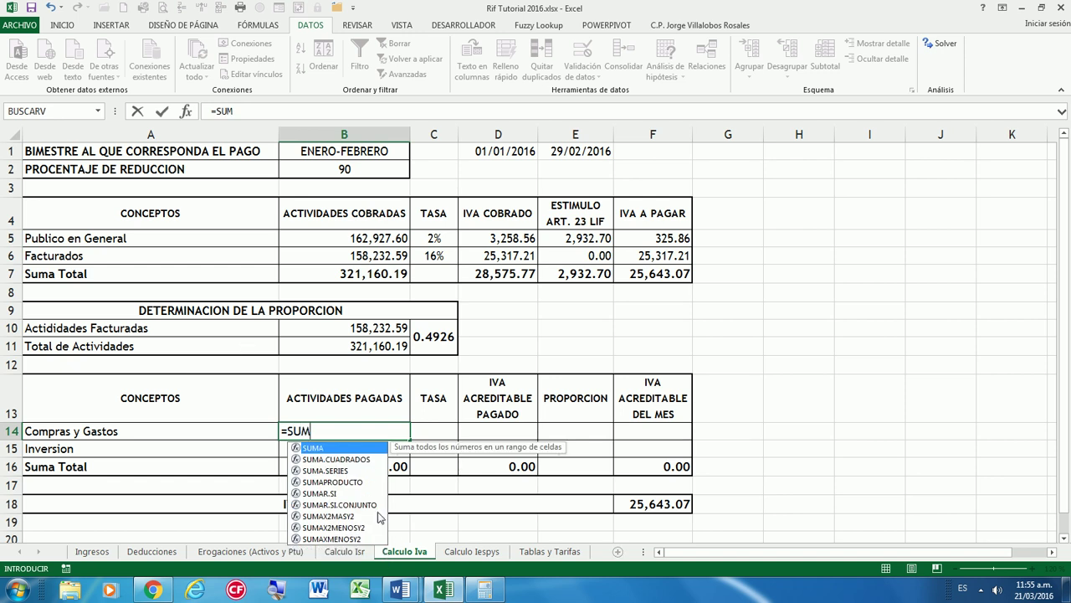
pyautogui.doubleClick(372, 505)
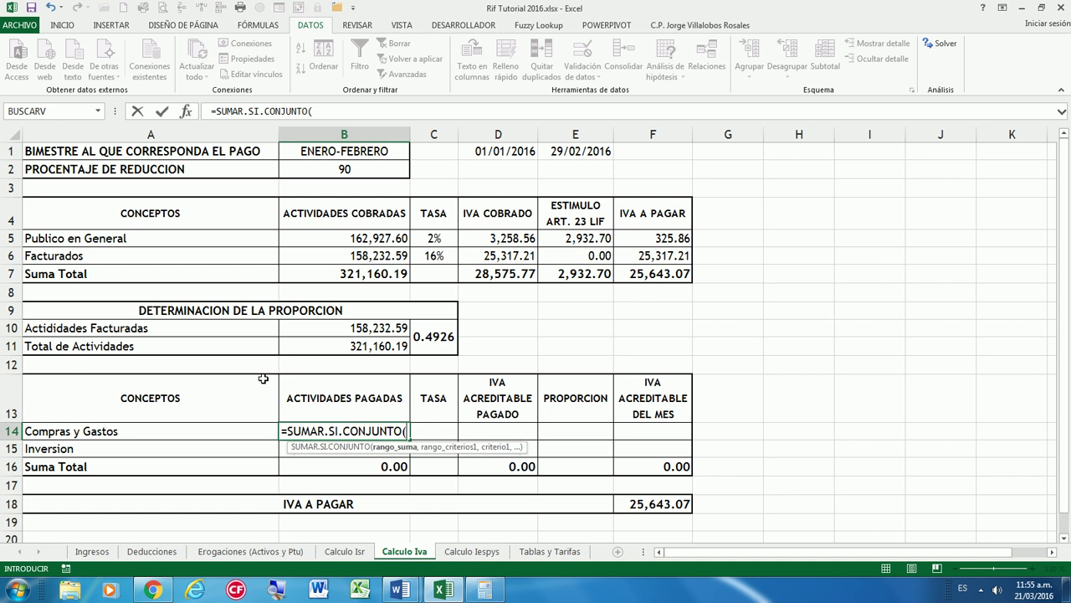
pyautogui.write('DED')
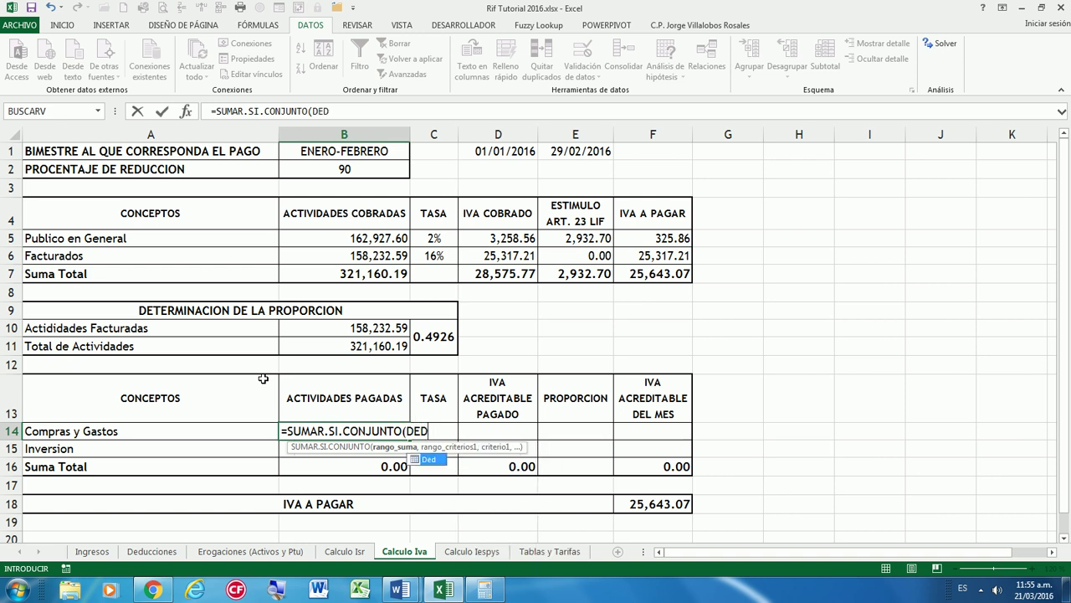
pyautogui.doubleClick(428, 460)
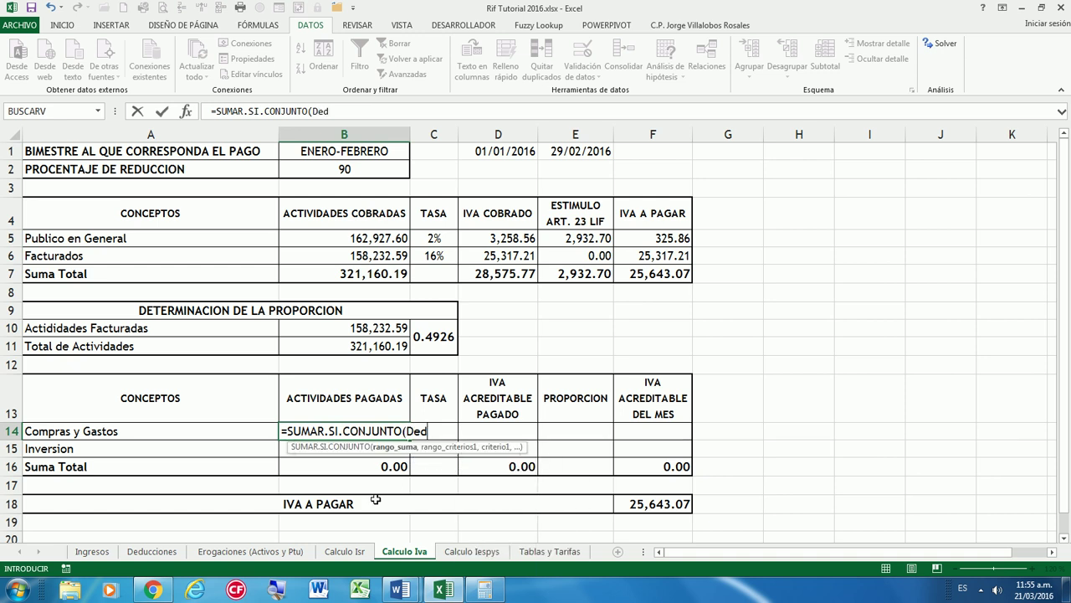
pyautogui.write('[')
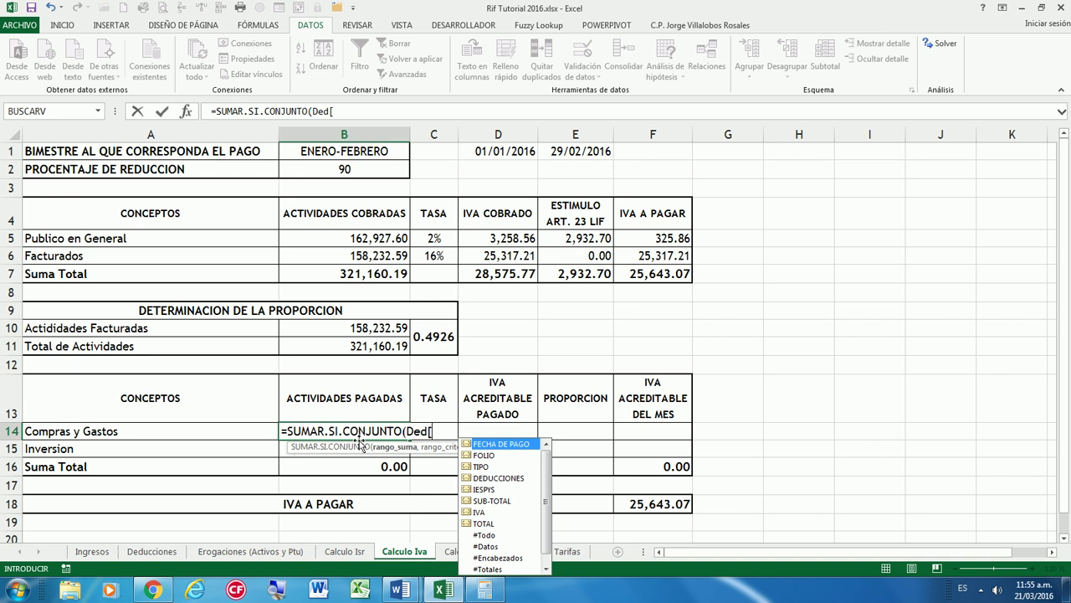
pyautogui.click(500, 502)
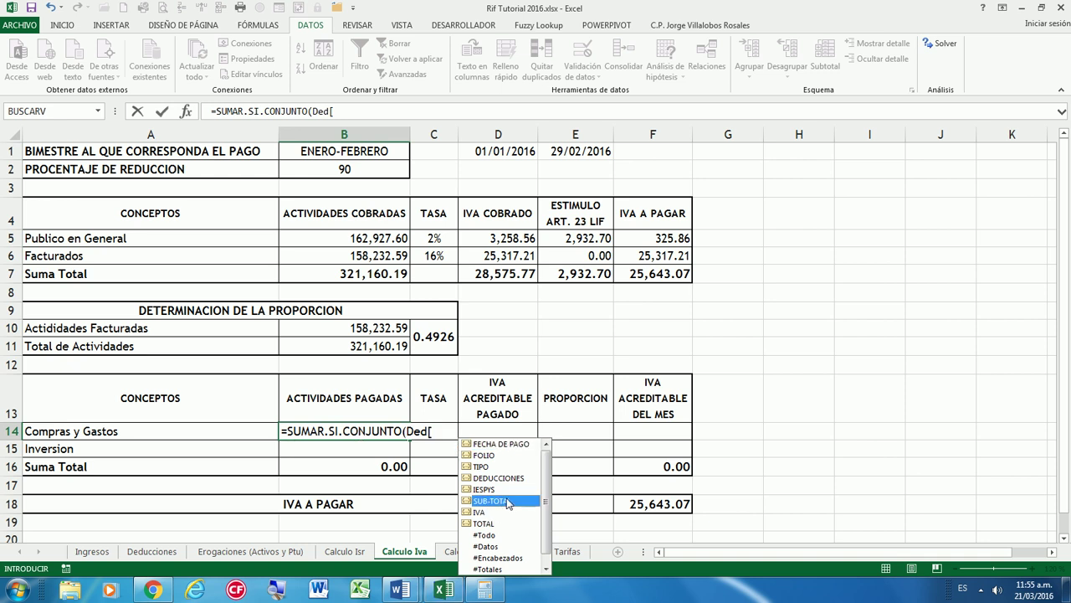
pyautogui.press('Escape')
pyautogui.press('Escape')
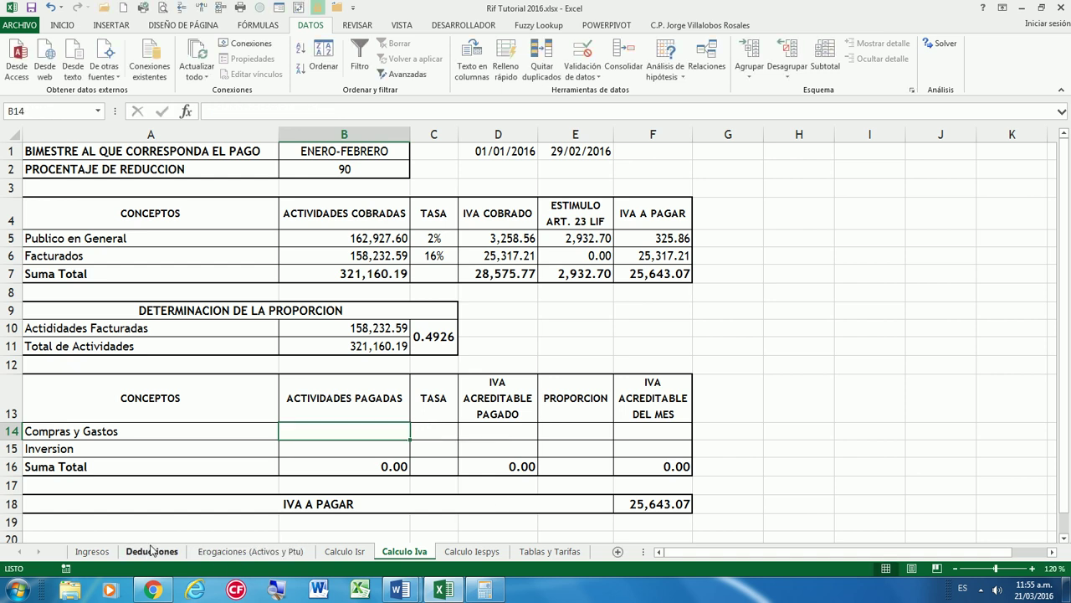
# Inspect row 2's DEDUCCIONES, IESPYS, SUB-TOTAL, IVA and TOTAL amounts on the Deducciones sheet
pyautogui.click(152, 551)
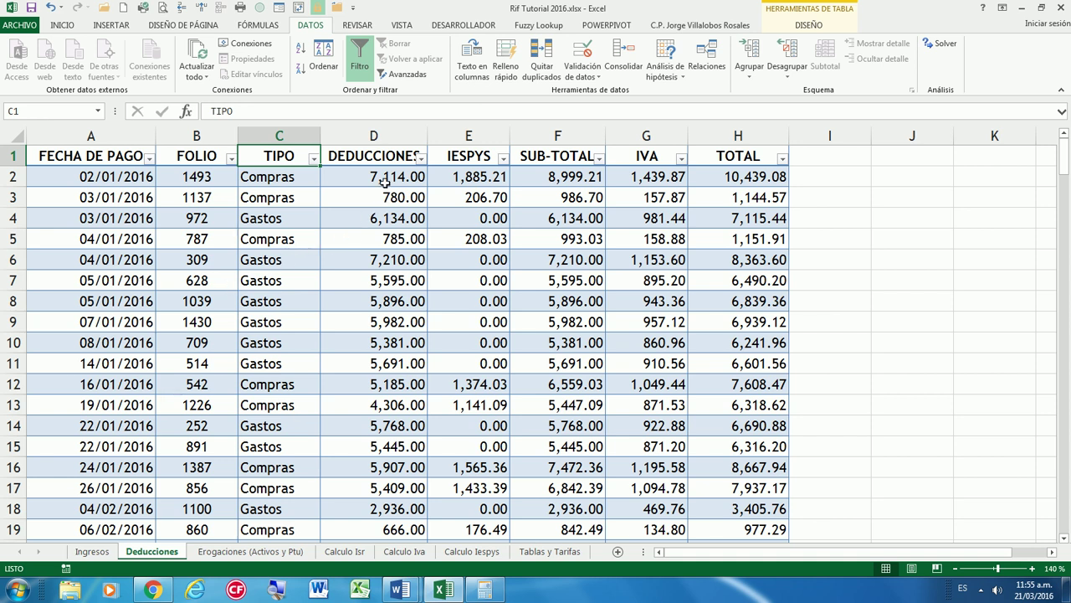
pyautogui.click(380, 155)
pyautogui.click(382, 174)
pyautogui.click(450, 159)
pyautogui.click(481, 180)
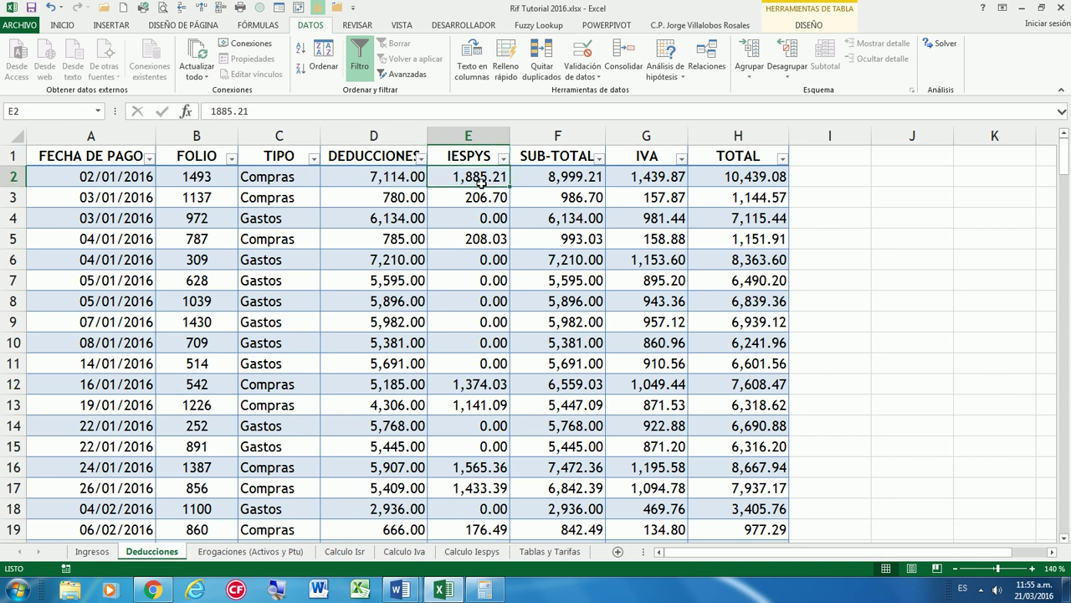
pyautogui.moveTo(269, 182); pyautogui.dragTo(452, 177)
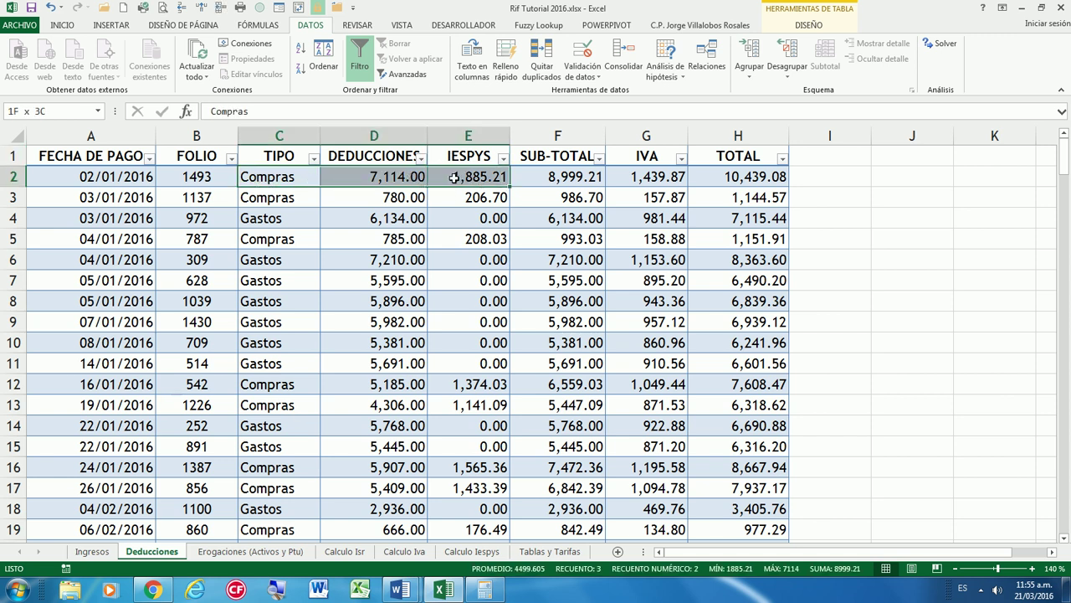
pyautogui.click(453, 178)
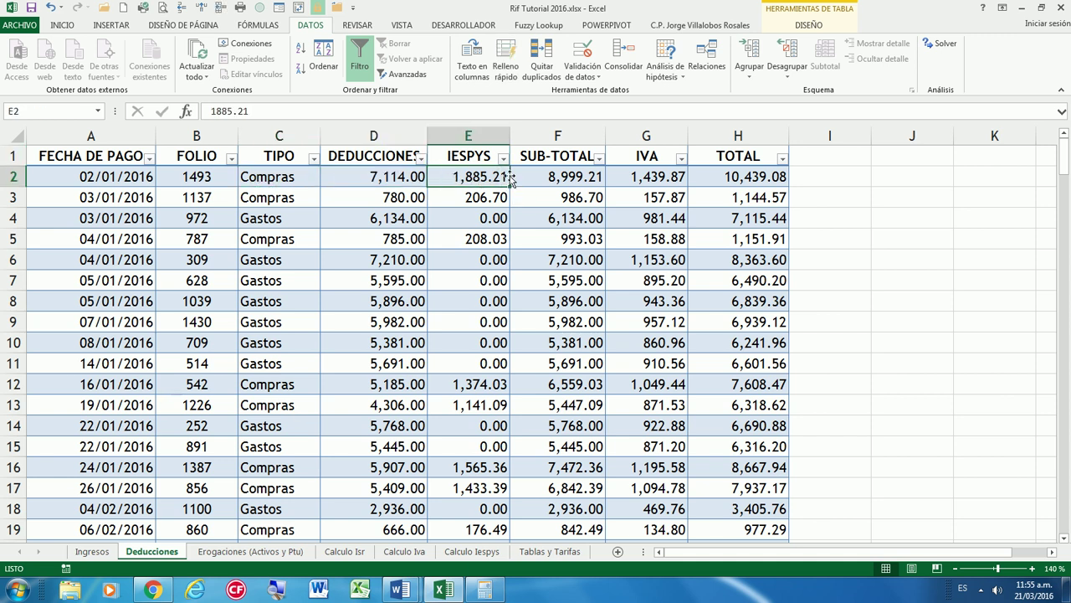
pyautogui.click(541, 176)
pyautogui.click(617, 177)
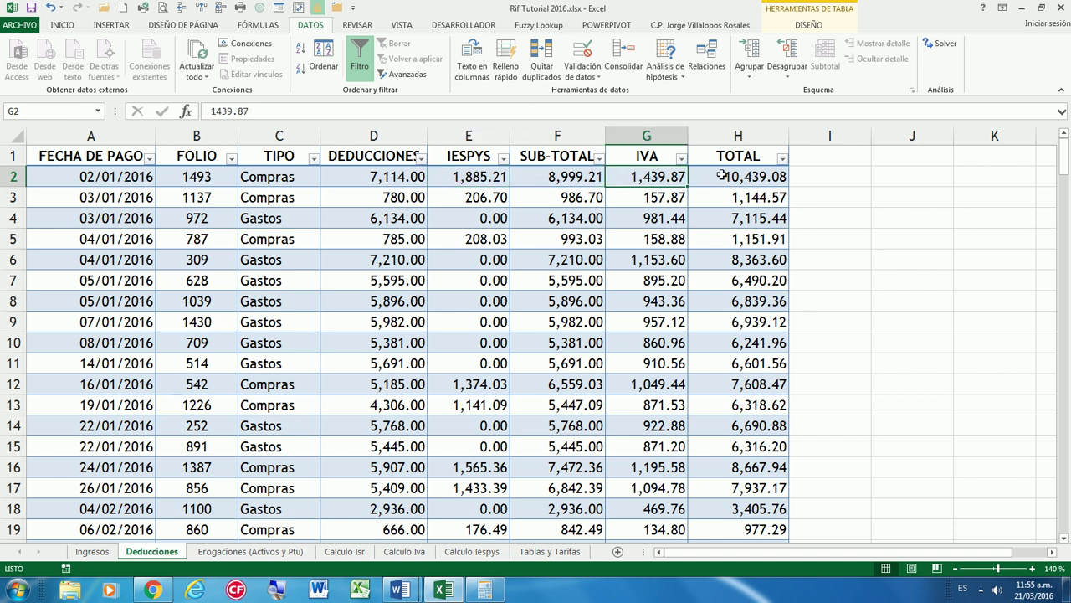
pyautogui.click(721, 176)
# Select D2:F2 to confirm 7,114.00 plus 1,885.21 IESPYS gives the 8,999.21 subtotal
pyautogui.click(421, 178)
pyautogui.click(395, 159)
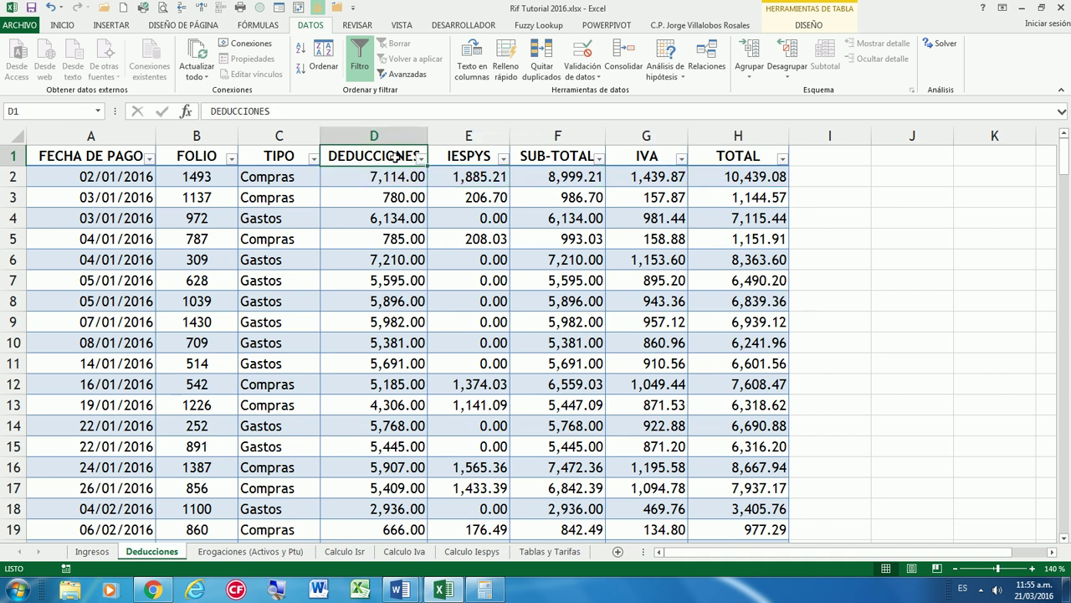
pyautogui.click(407, 179)
pyautogui.click(465, 181)
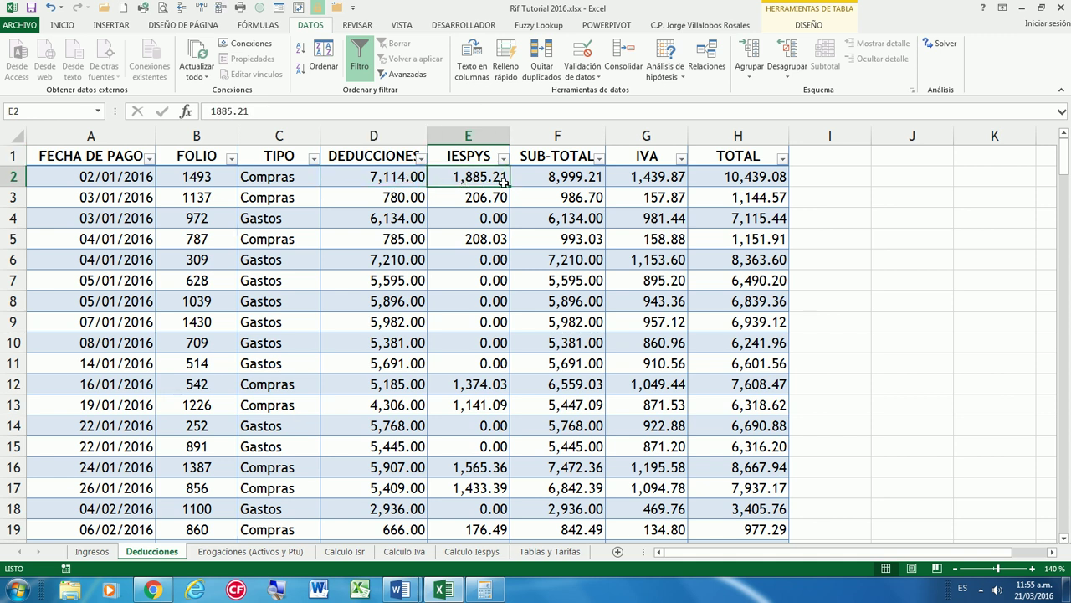
pyautogui.click(578, 179)
pyautogui.moveTo(580, 179); pyautogui.dragTo(403, 177)
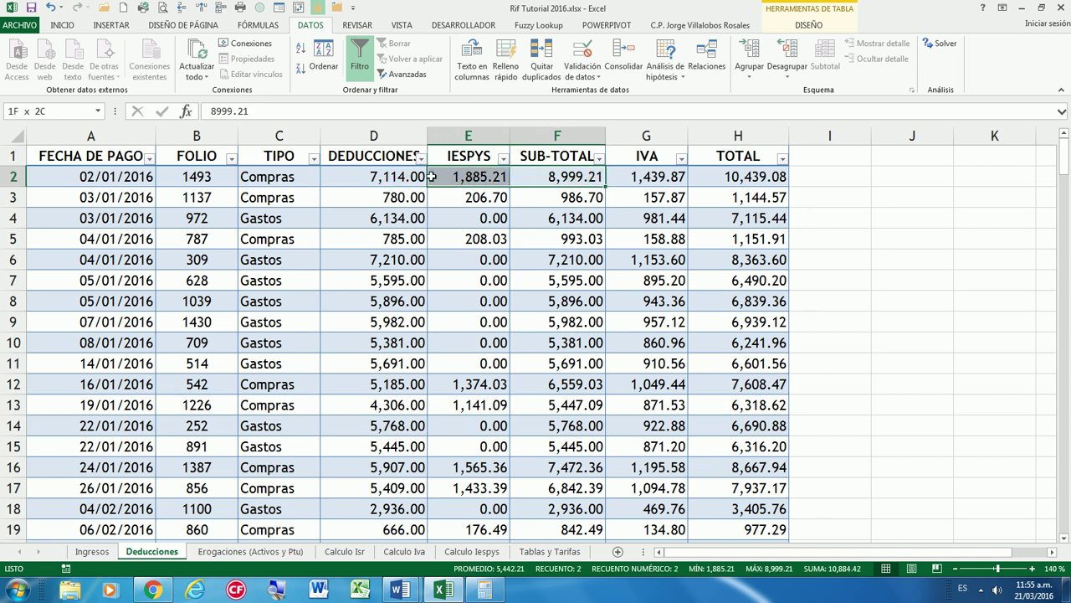
pyautogui.click(547, 179)
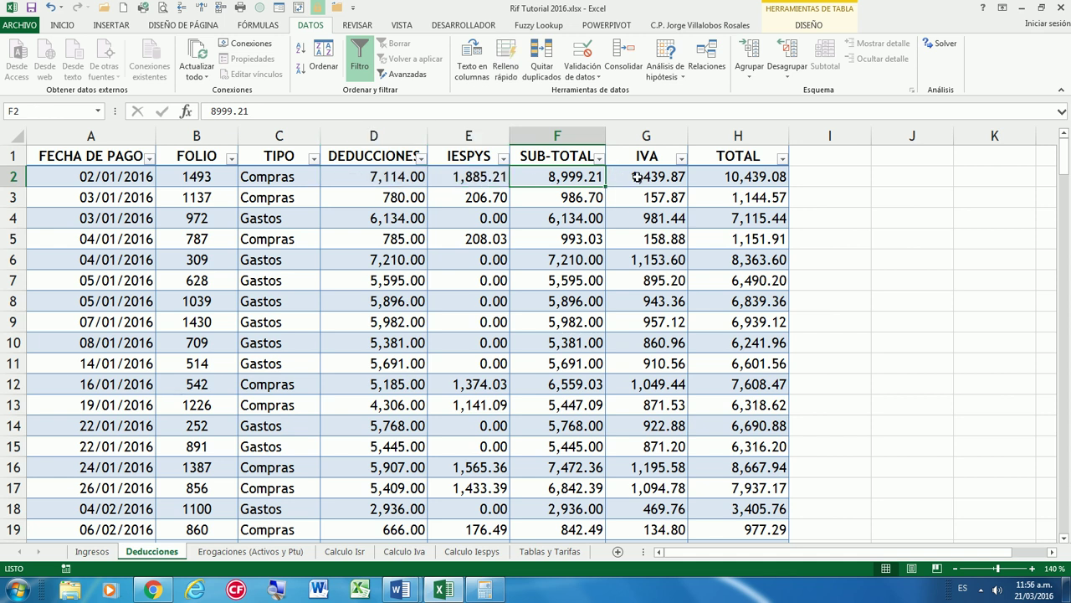
# In Calculator compute 7114×0.2650, add 7114, multiply by 0.16, then clear the display
pyautogui.click(484, 589)
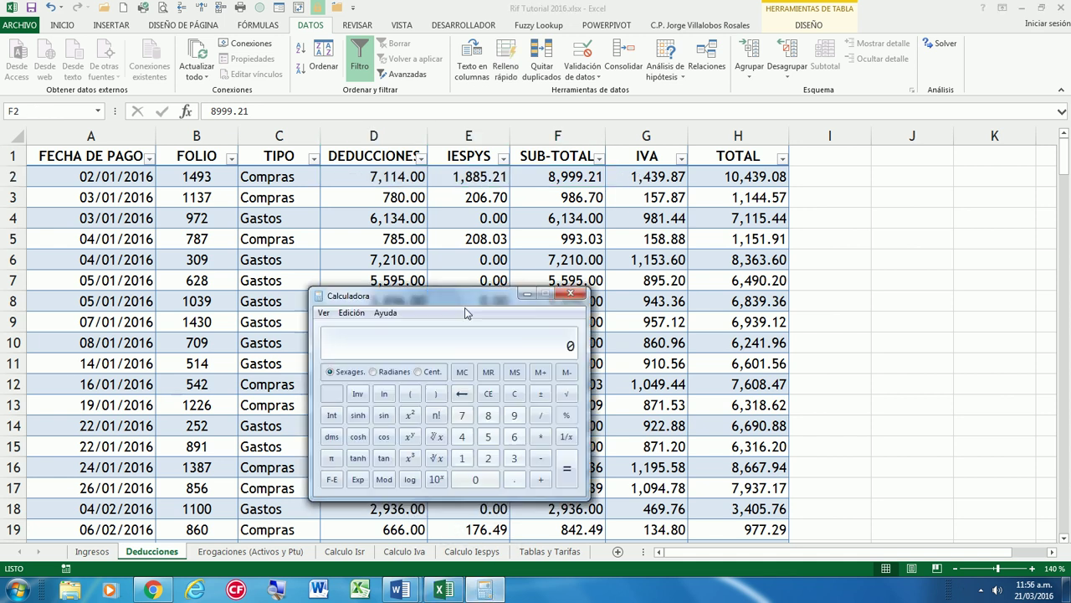
pyautogui.moveTo(427, 294)
pyautogui.mouseDown()
pyautogui.moveTo(368, 254)
pyautogui.moveTo(369, 237)
pyautogui.mouseUp()
pyautogui.write('7114 * 0.2650')
pyautogui.press('Return')
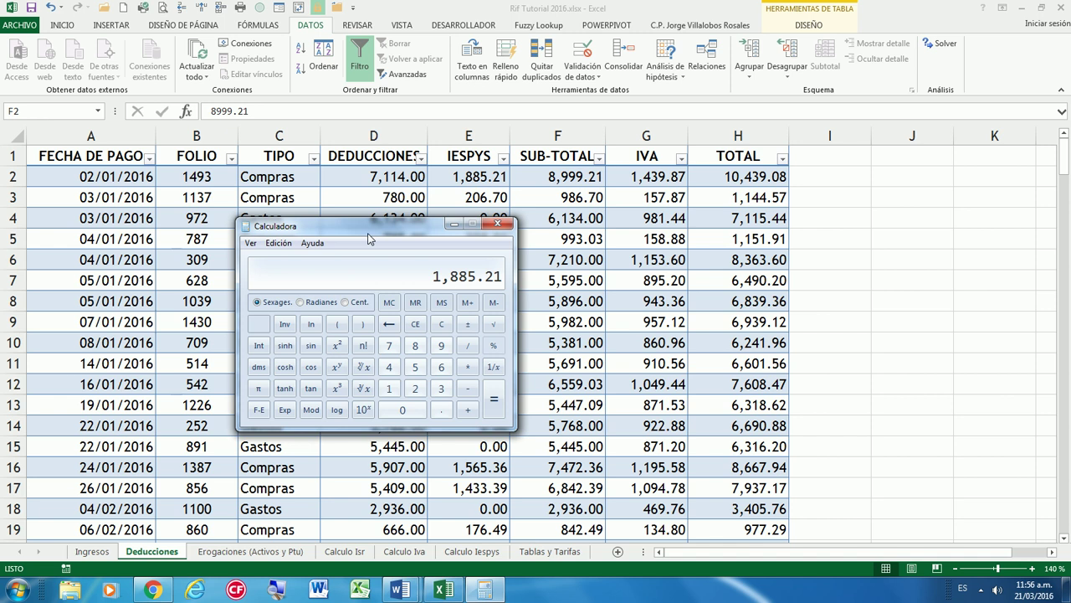
pyautogui.write('+7114')
pyautogui.press('Return')
pyautogui.write('*0.16')
pyautogui.press('Return')
pyautogui.press('Escape')
pyautogui.click(454, 224)
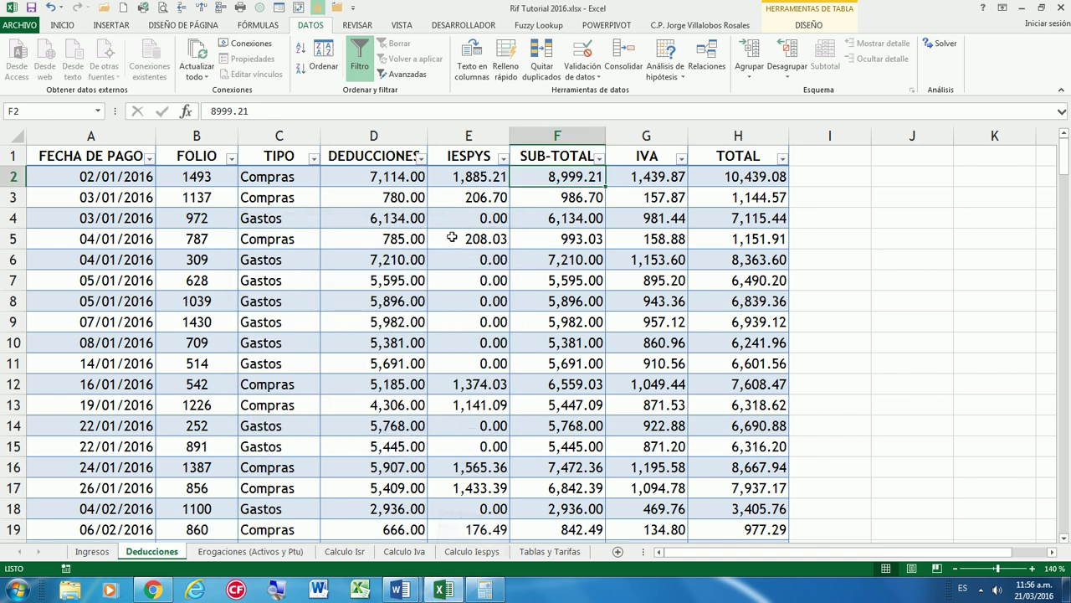
# Check E2 and the FECHA DE PAGO header on Deducciones, then return to Calculo Iva
pyautogui.click(458, 184)
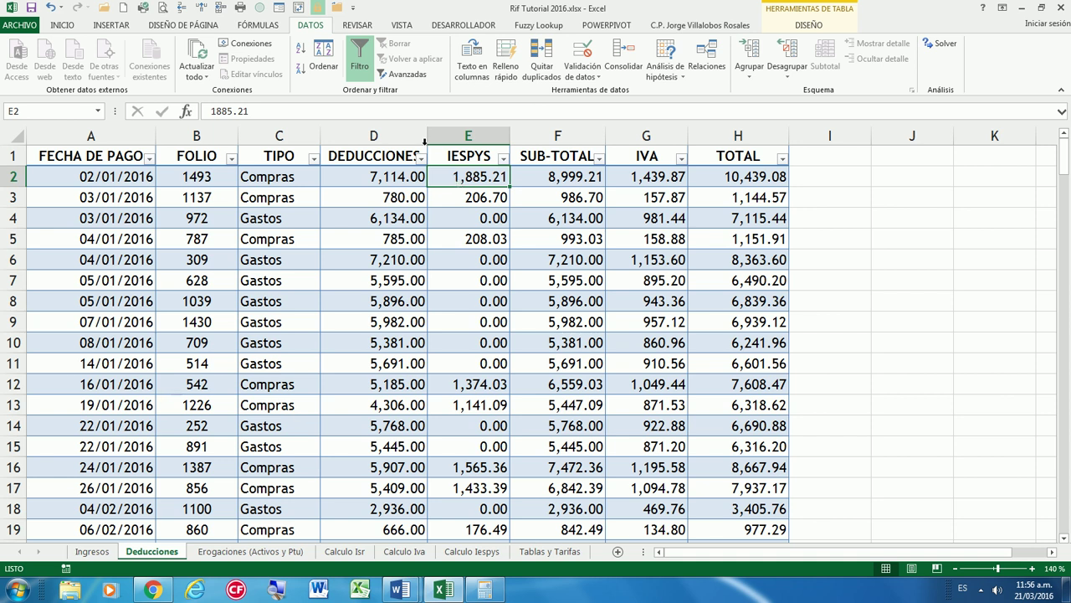
pyautogui.click(131, 151)
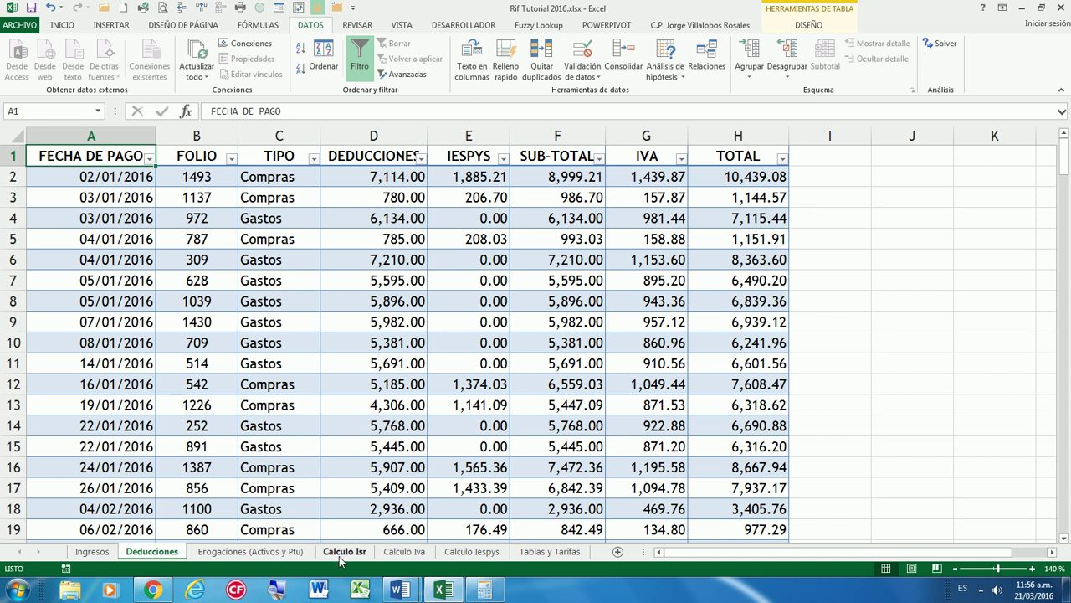
pyautogui.click(400, 553)
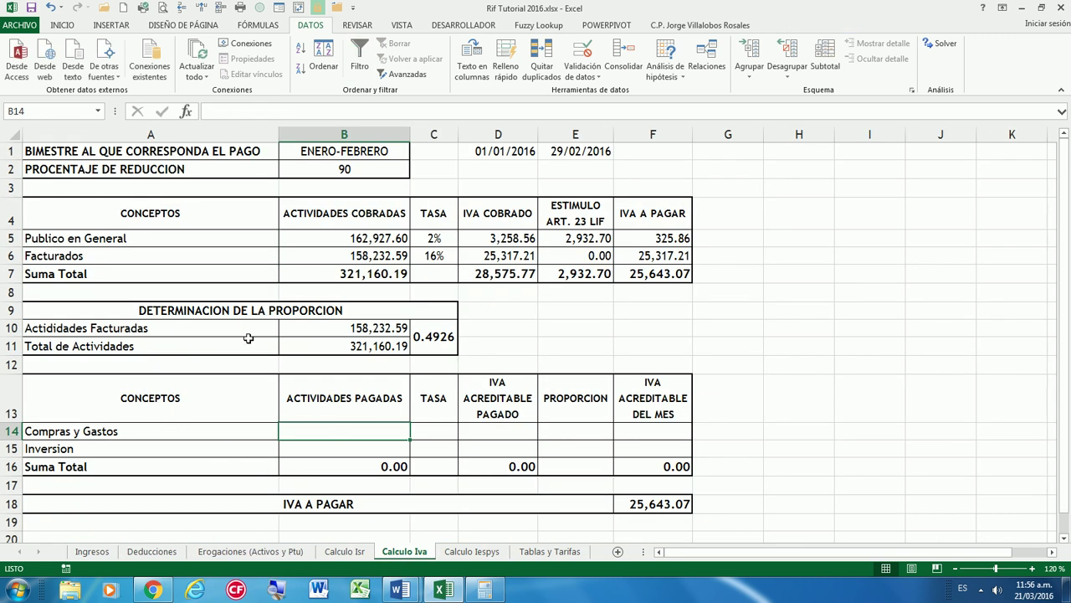
# In B14 start =SUMAR.SI.CONJUNTO summing Ded[SUB-TOTAL] with Ded[FECHA DE PAGO] as criteria range
pyautogui.write('=su')
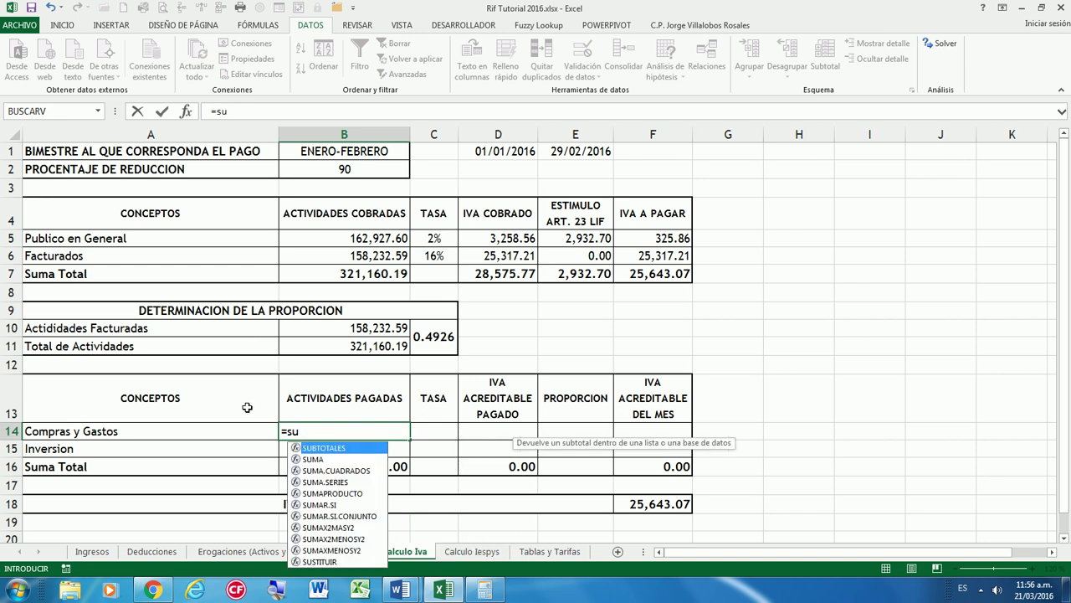
pyautogui.doubleClick(334, 516)
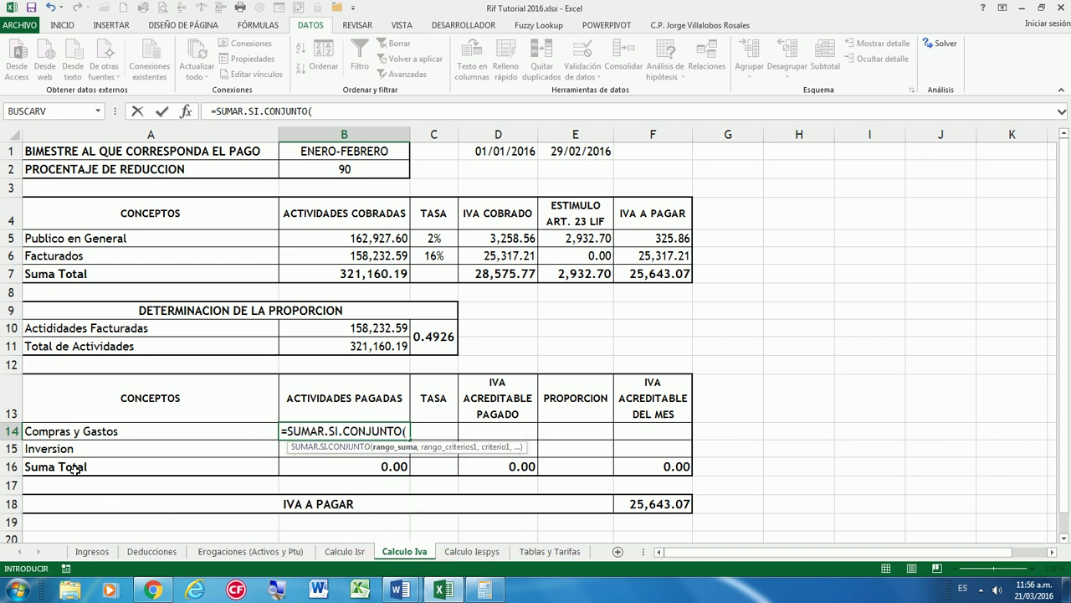
pyautogui.write('de')
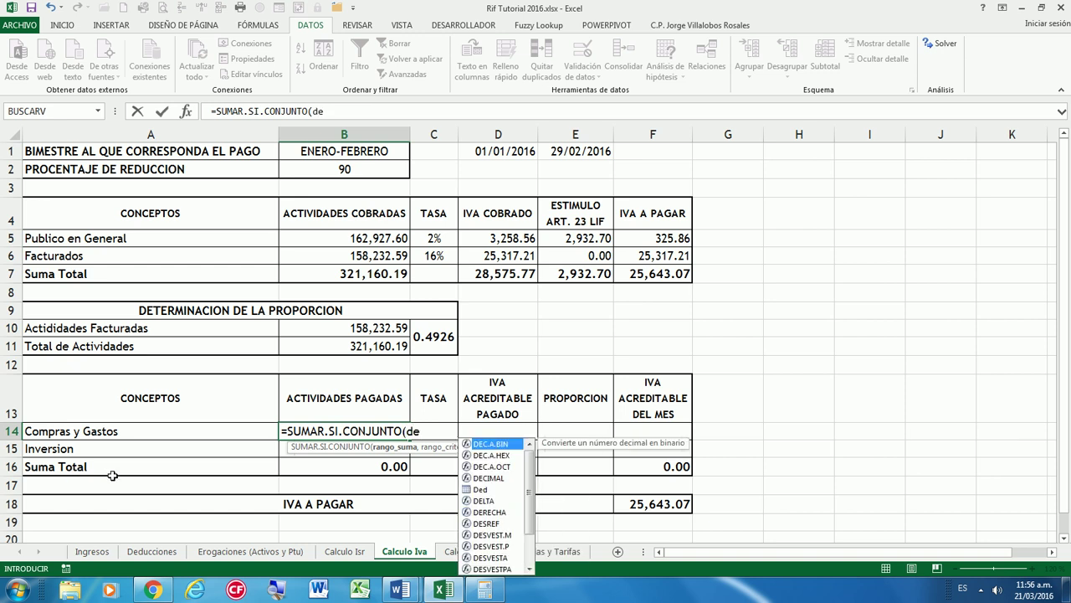
pyautogui.doubleClick(482, 490)
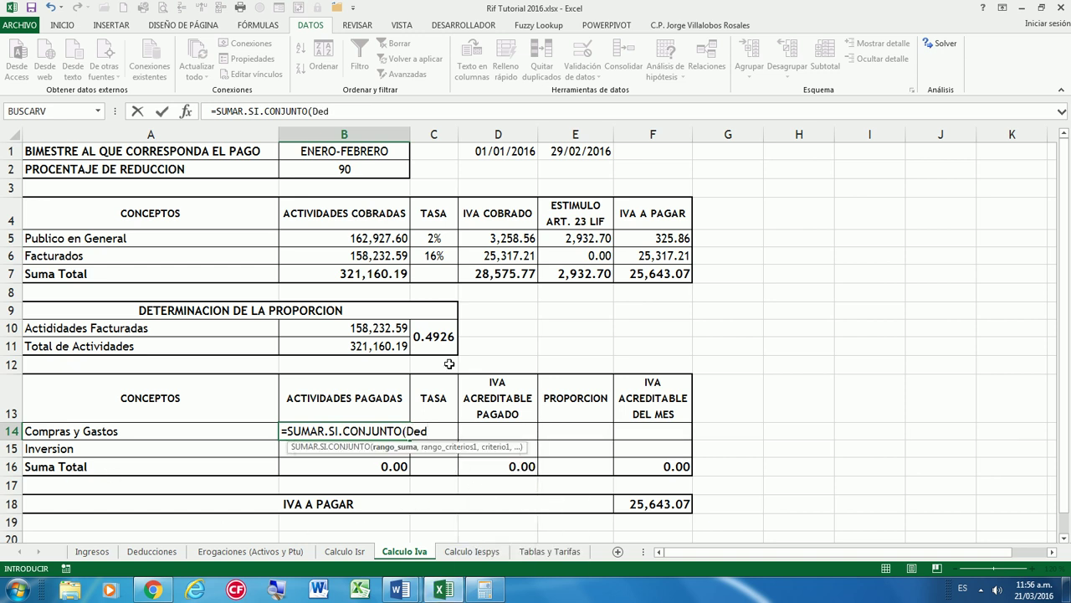
pyautogui.write('[')
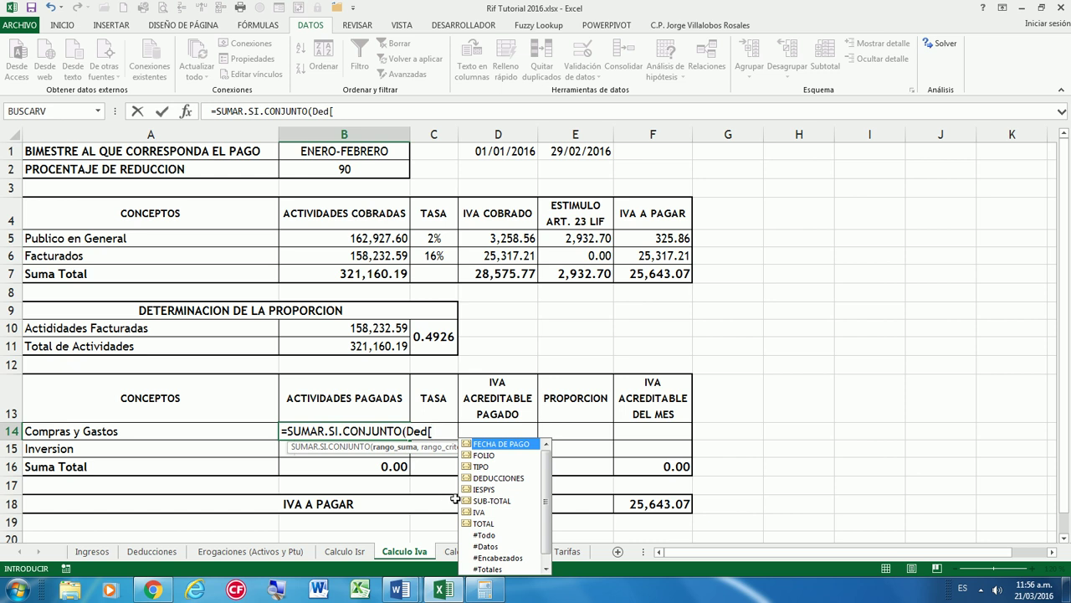
pyautogui.doubleClick(486, 500)
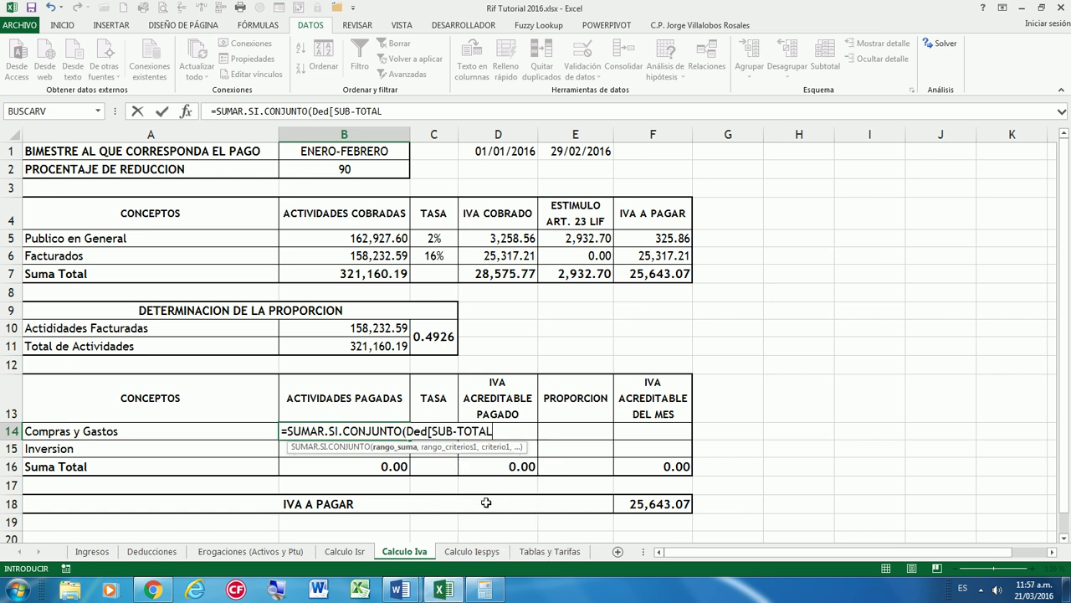
pyautogui.write(']')
pyautogui.write(',')
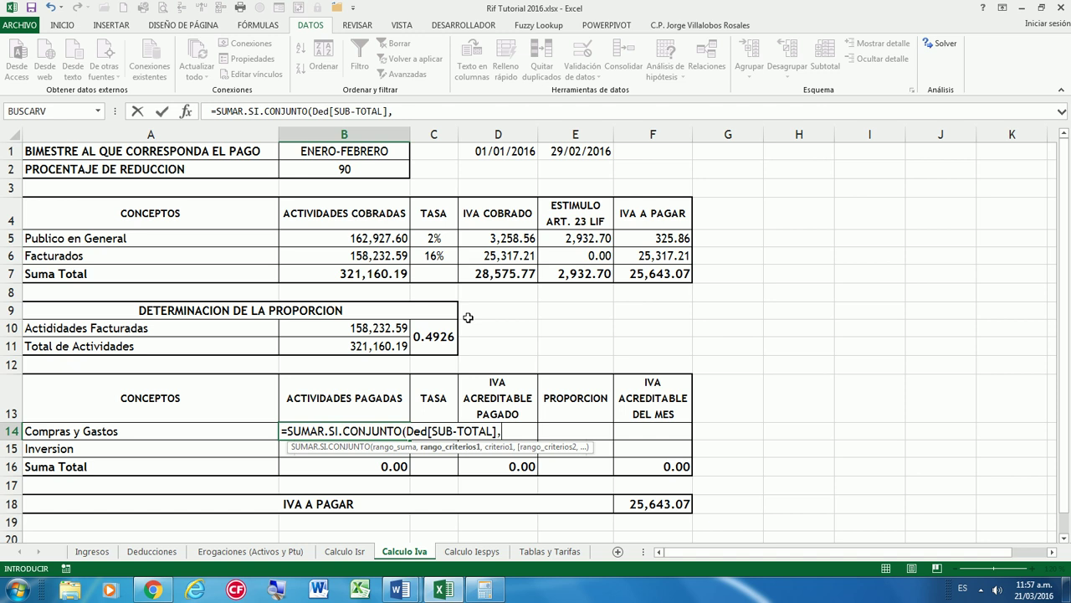
pyautogui.write('de')
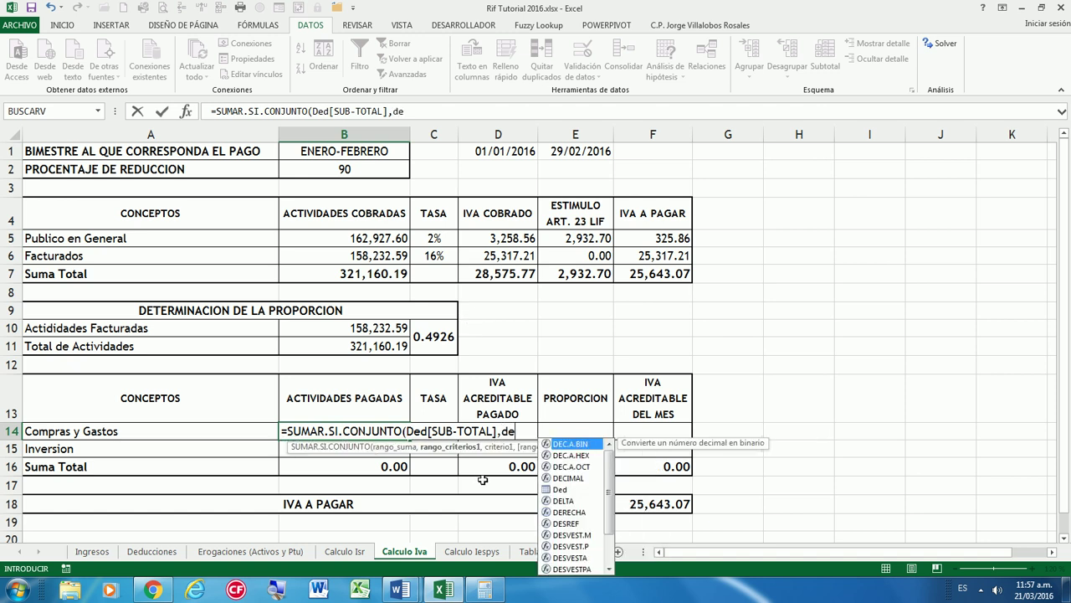
pyautogui.doubleClick(558, 490)
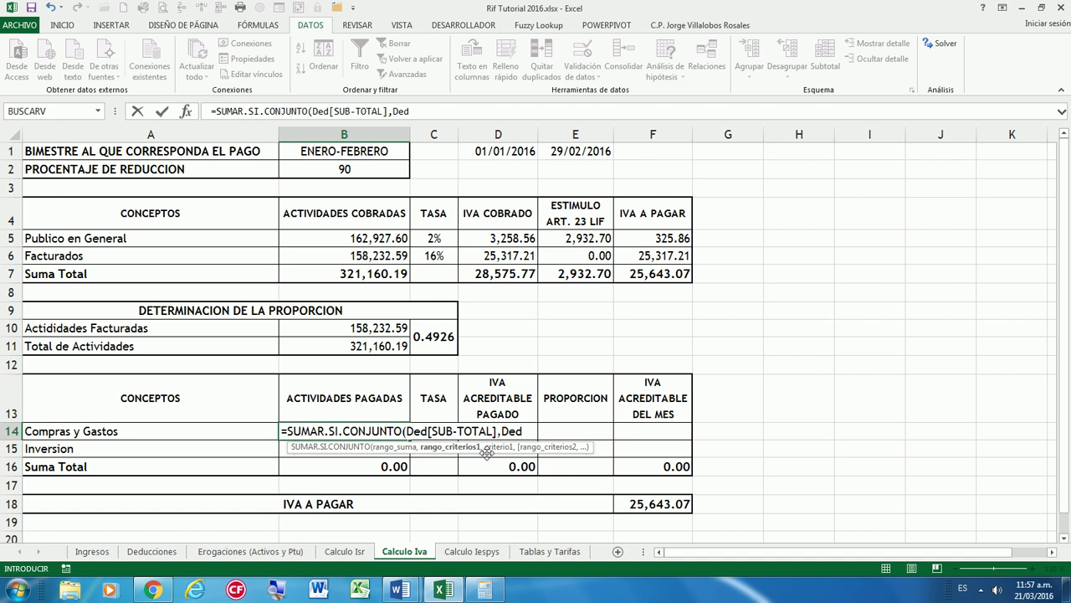
pyautogui.write('[')
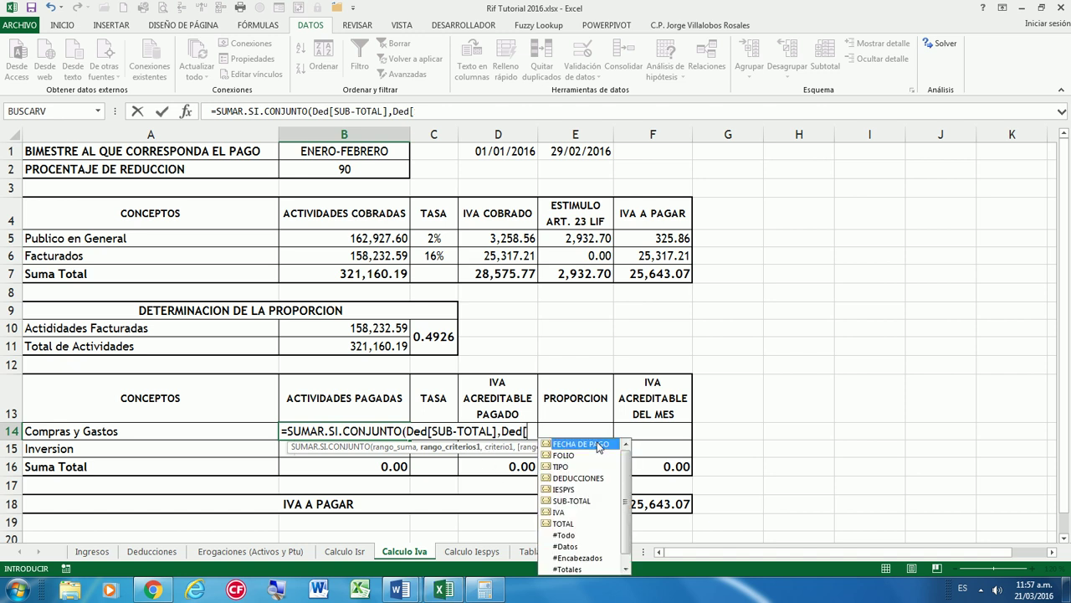
pyautogui.press('Tab')
# Add the ">="&$D$1 and "<="&$E$1 conditions and enter the formula, giving 1,039,277.31
pyautogui.write(']')
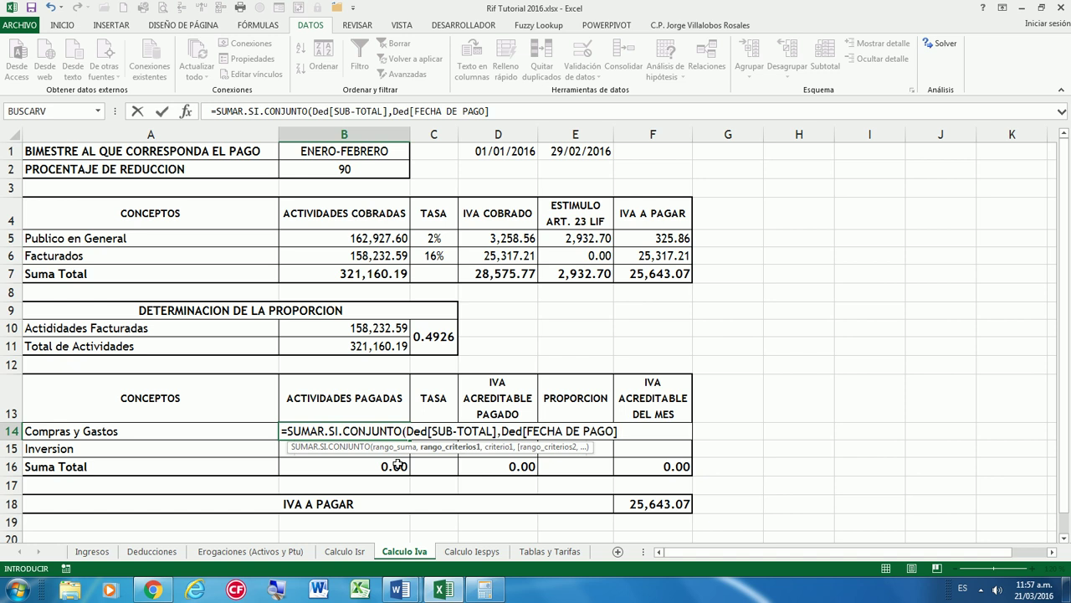
pyautogui.write(',')
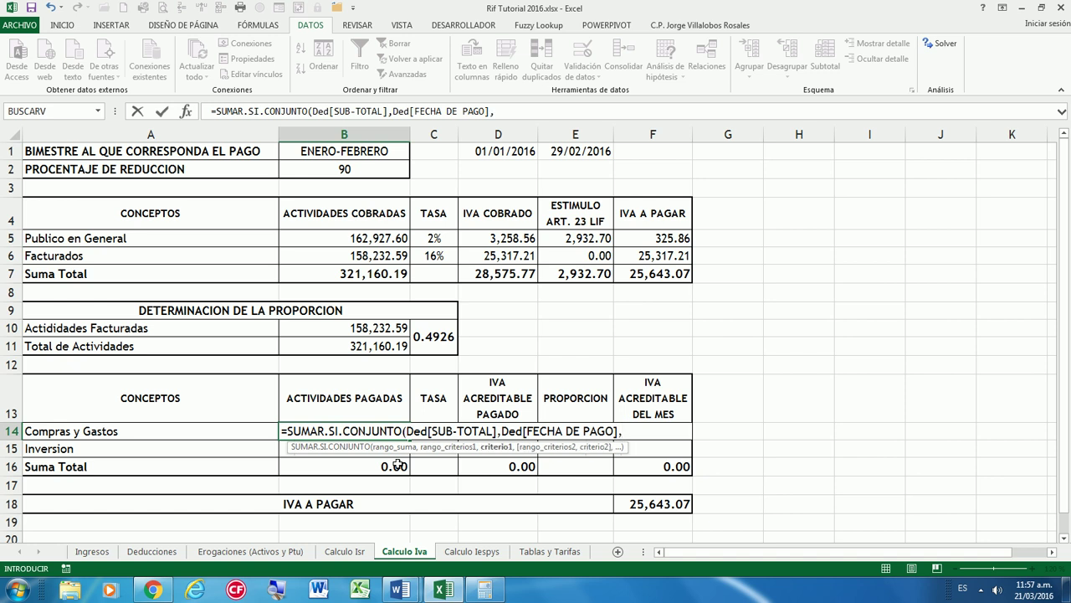
pyautogui.write('">="')
pyautogui.write('&')
pyautogui.click(512, 153)
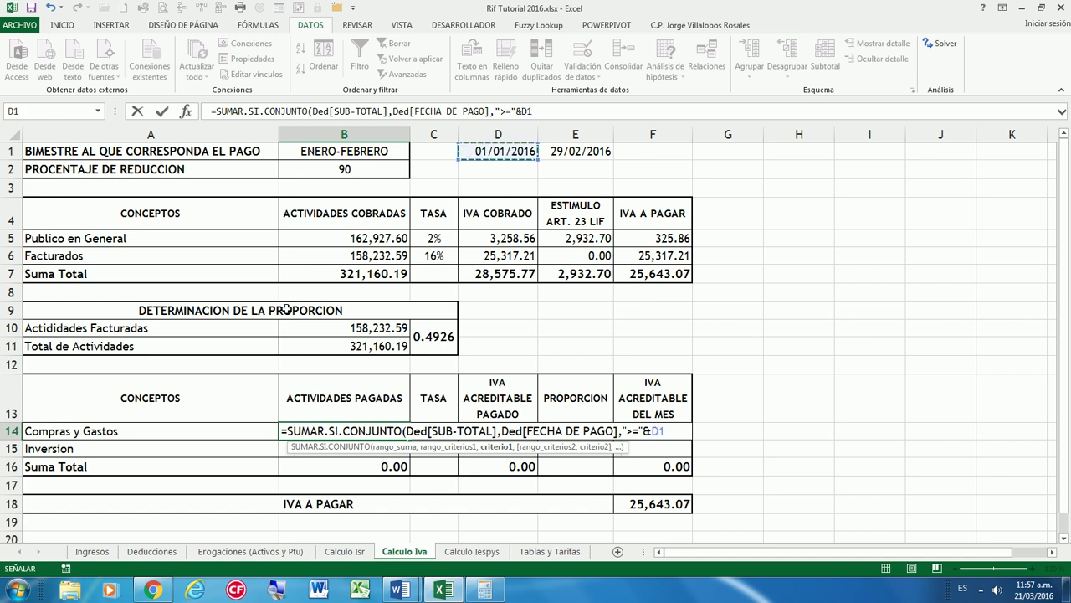
pyautogui.press('F4')
pyautogui.write(',de')
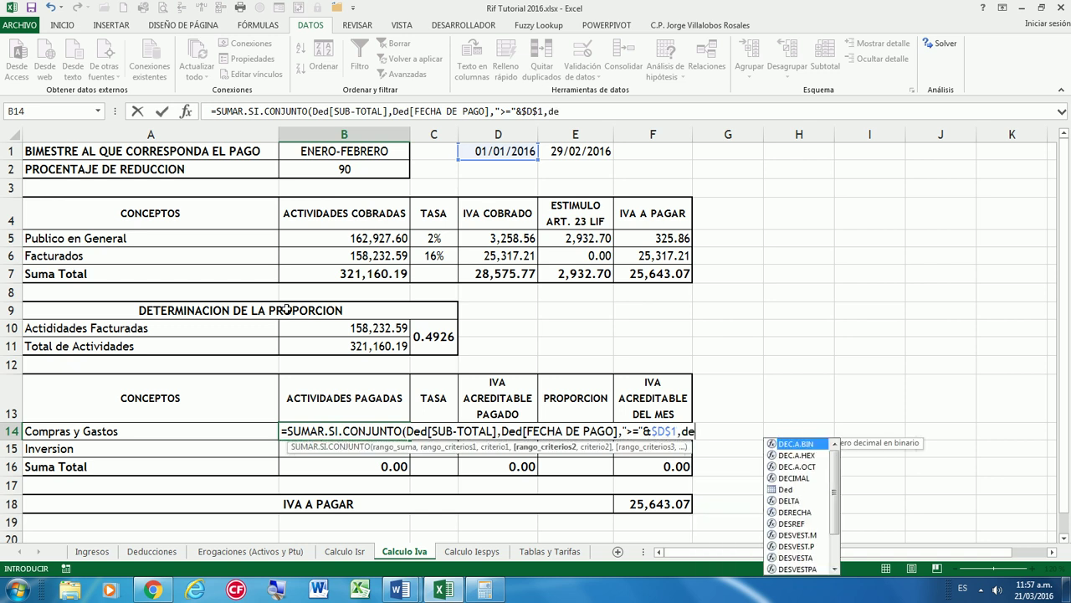
pyautogui.click(789, 490)
pyautogui.doubleClick(787, 492)
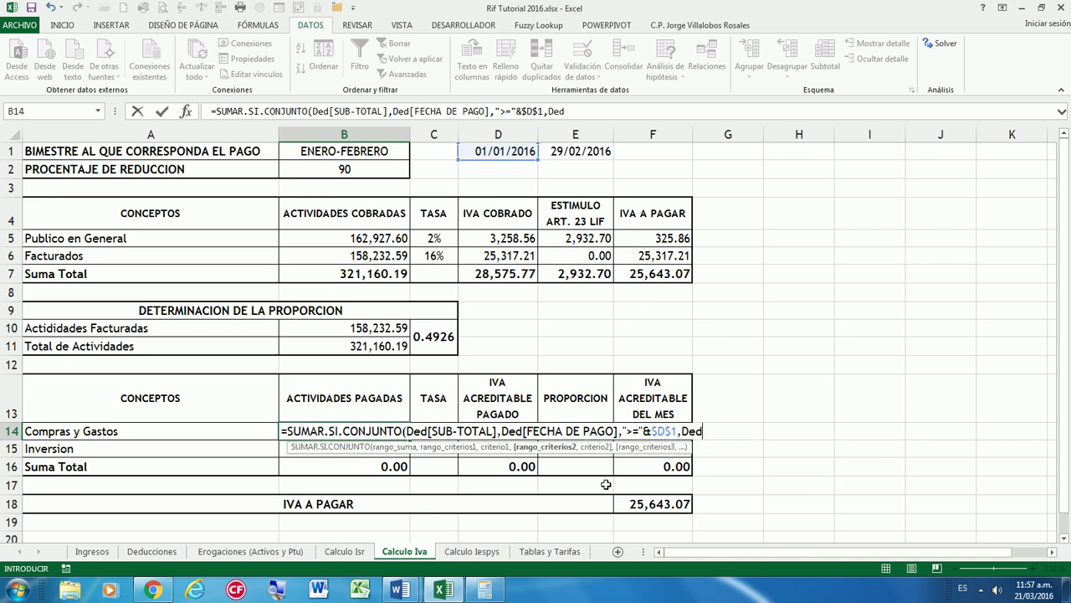
pyautogui.write('[')
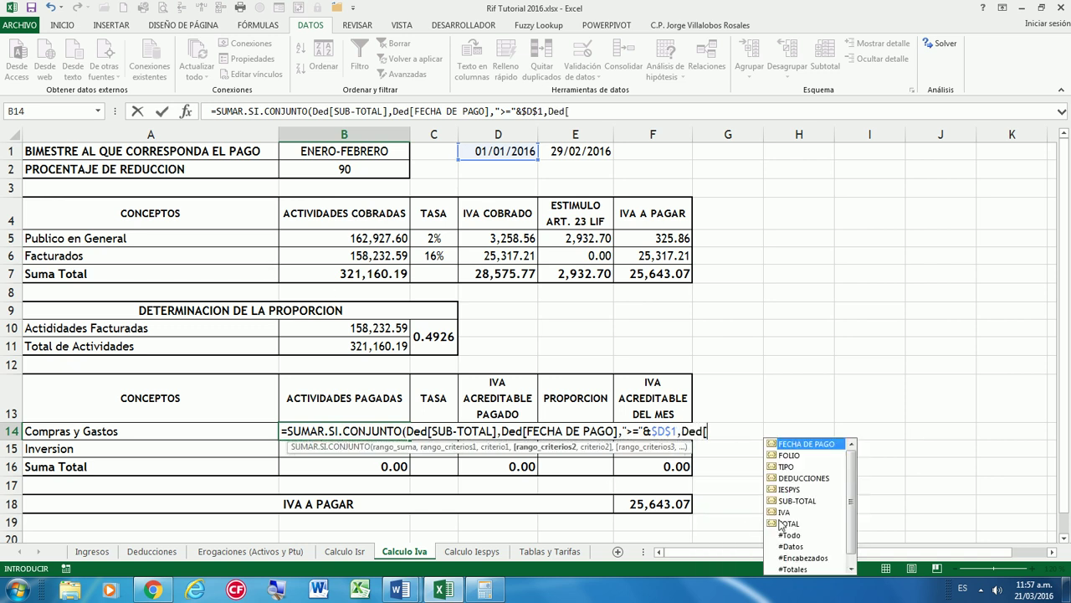
pyautogui.doubleClick(795, 502)
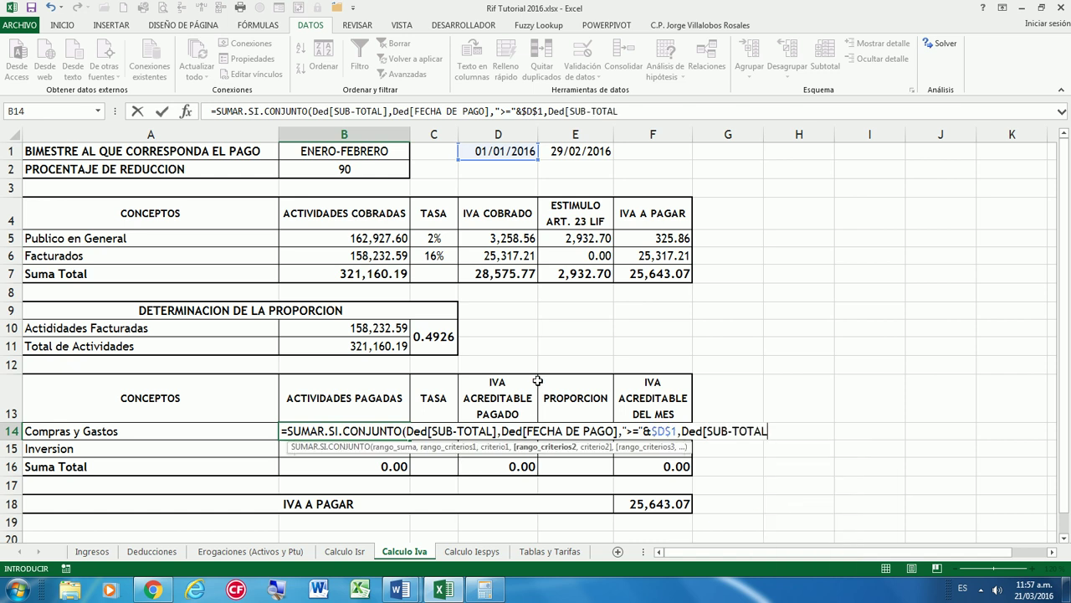
pyautogui.write('],"<=')
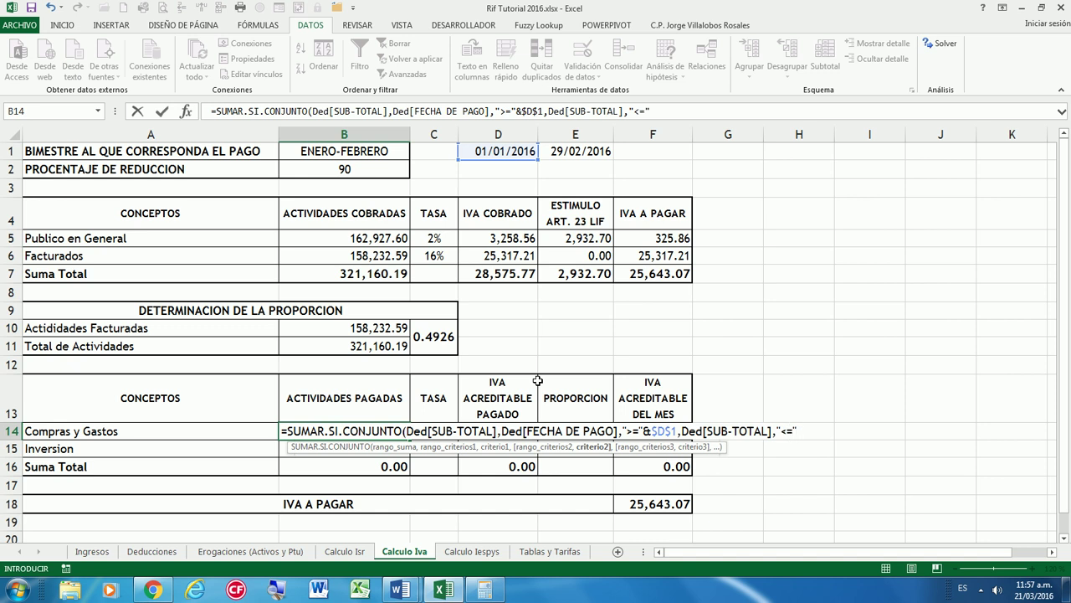
pyautogui.write('&')
pyautogui.click(581, 154)
pyautogui.press('F4')
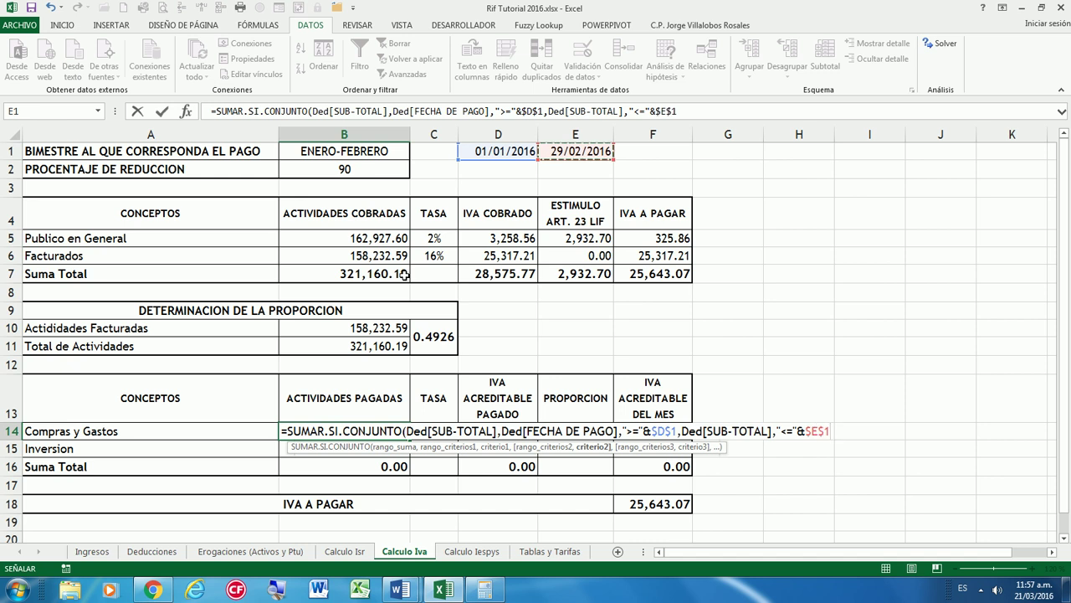
pyautogui.write(')')
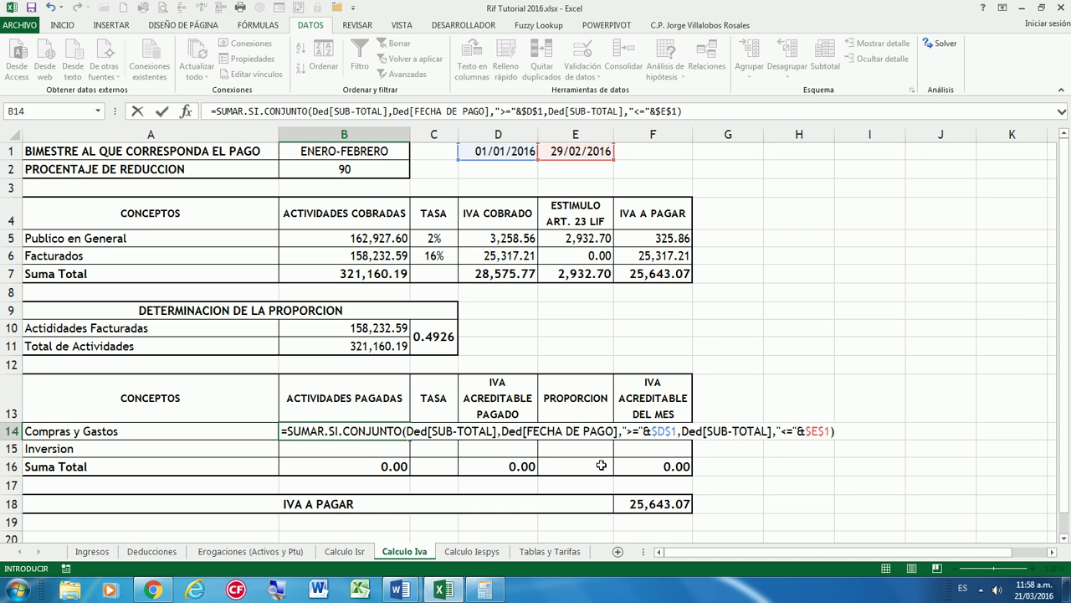
pyautogui.press('Return')
# Filter the Deducciones FECHA DE PAGO column to enero and febrero payments
pyautogui.press('Down')
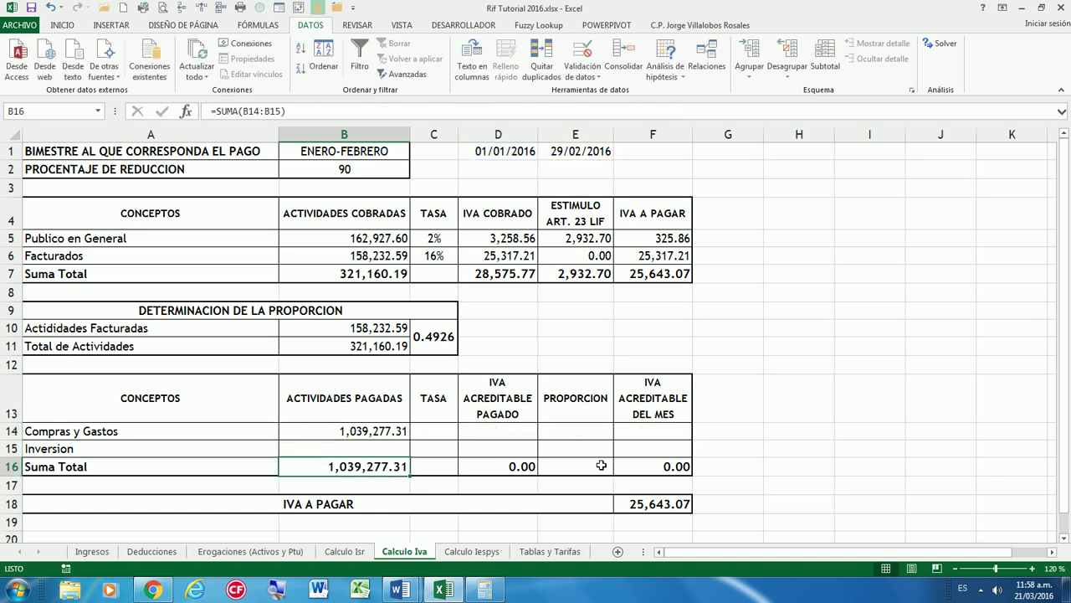
pyautogui.press('Up')
pyautogui.press('Up')
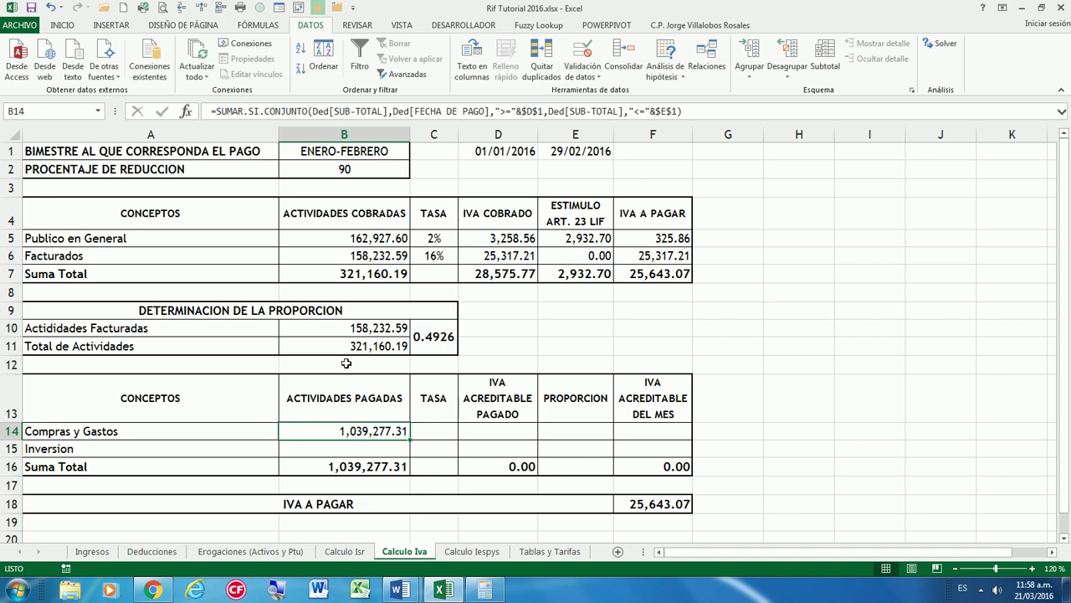
pyautogui.click(150, 552)
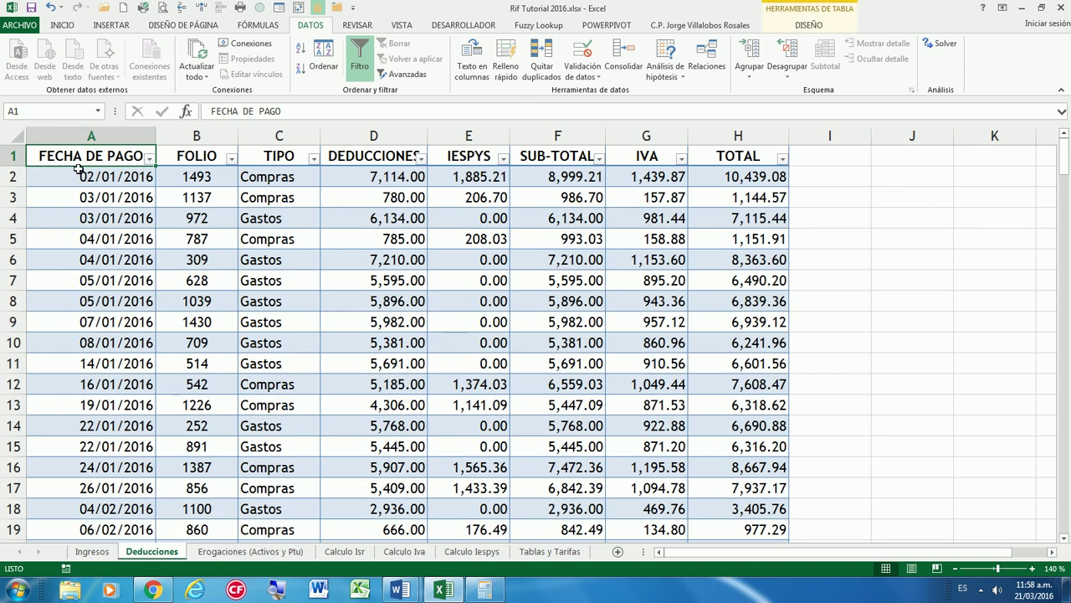
pyautogui.click(148, 158)
pyautogui.click(80, 290)
pyautogui.click(74, 312)
pyautogui.click(74, 323)
pyautogui.click(96, 415)
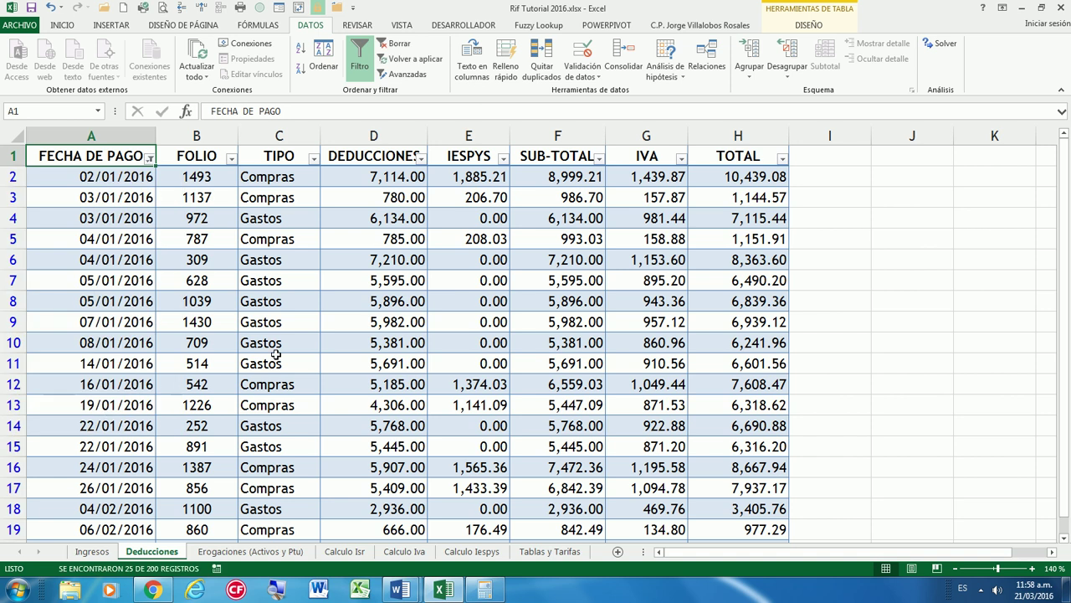
pyautogui.click(381, 195)
pyautogui.scroll(-6, 508, 308)
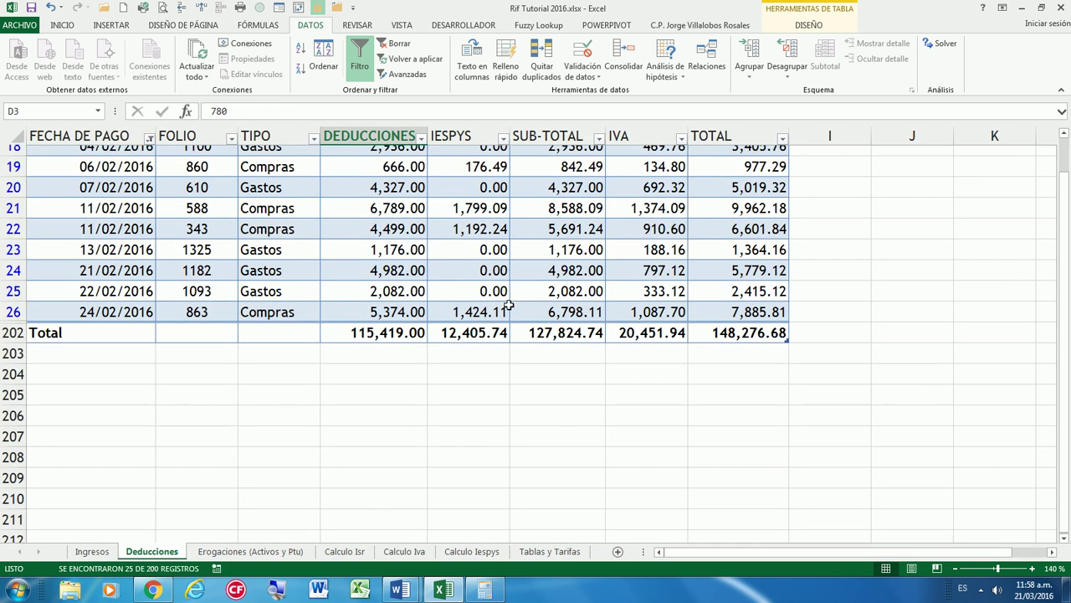
pyautogui.scroll(2, 508, 304)
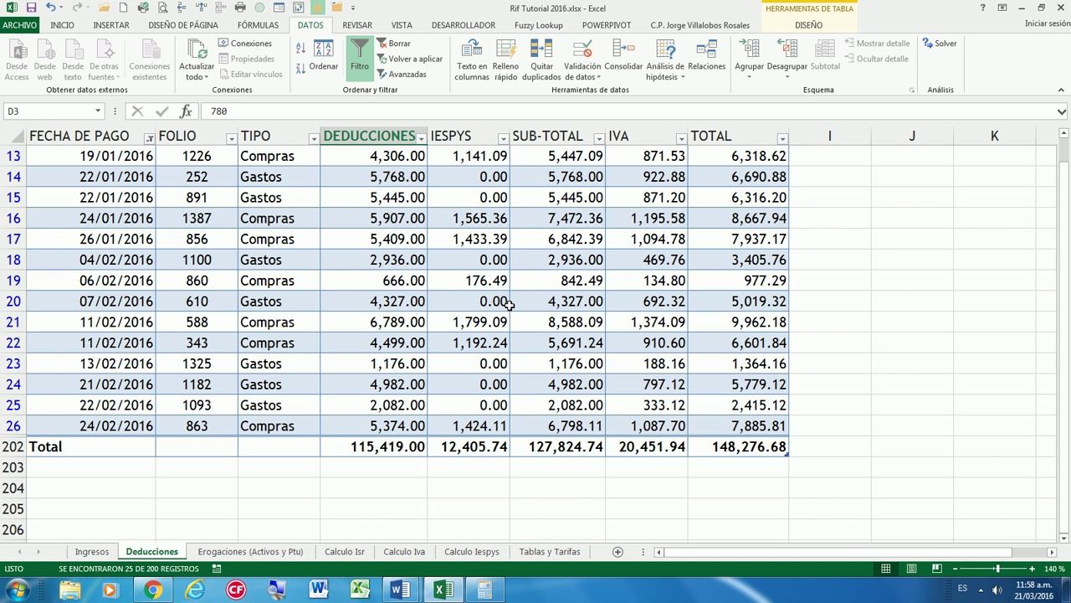
pyautogui.scroll(3, 509, 305)
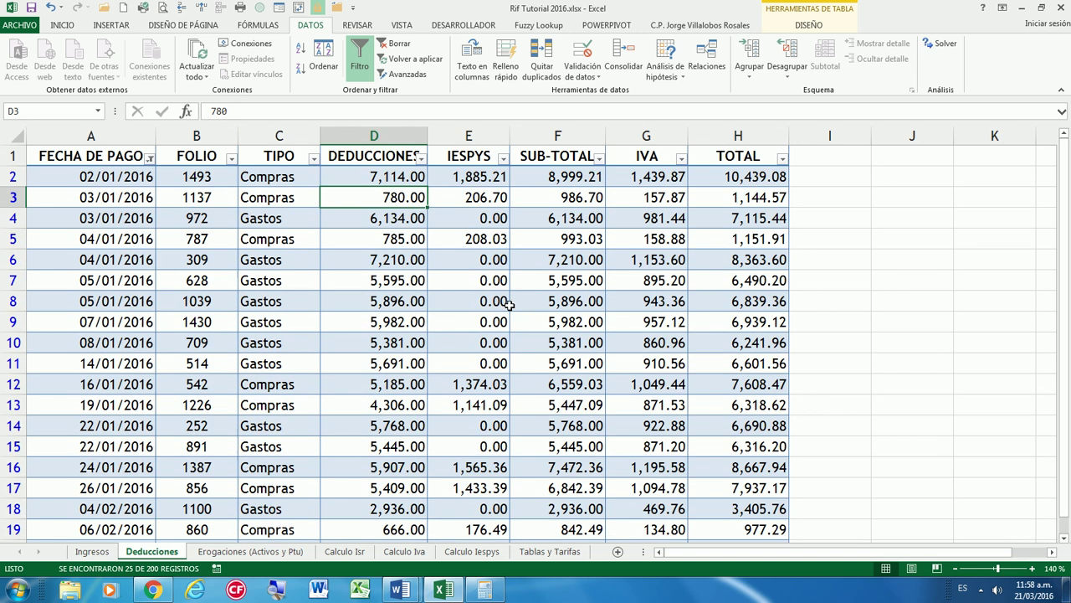
# Clear the date filter and reapply it with only enero and febrero selected
pyautogui.click(149, 158)
pyautogui.click(83, 223)
pyautogui.click(124, 194)
pyautogui.click(121, 156)
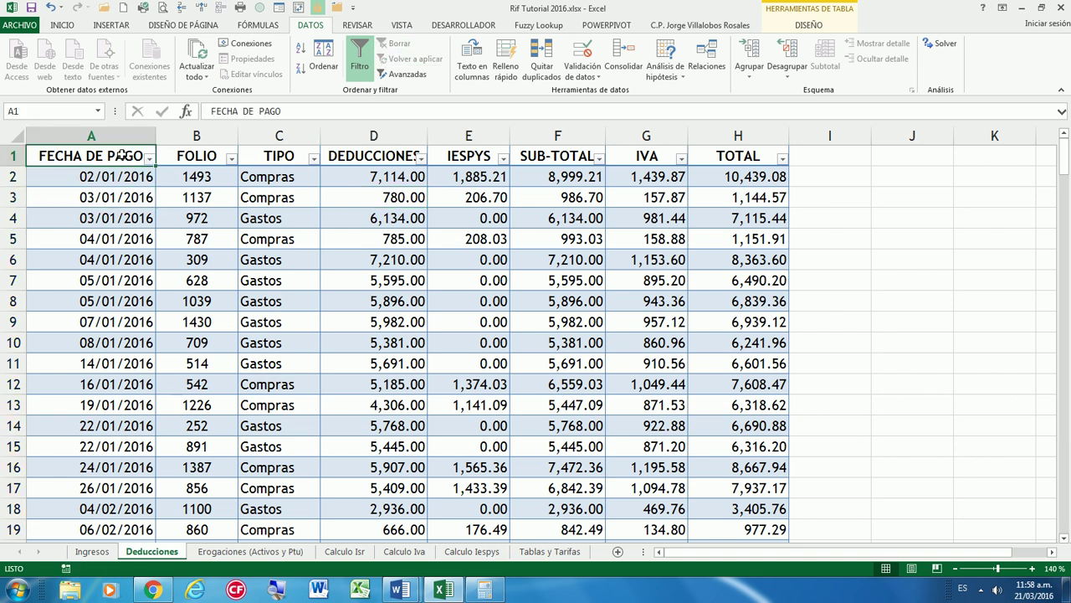
pyautogui.click(149, 159)
pyautogui.click(39, 289)
pyautogui.click(67, 311)
pyautogui.click(70, 322)
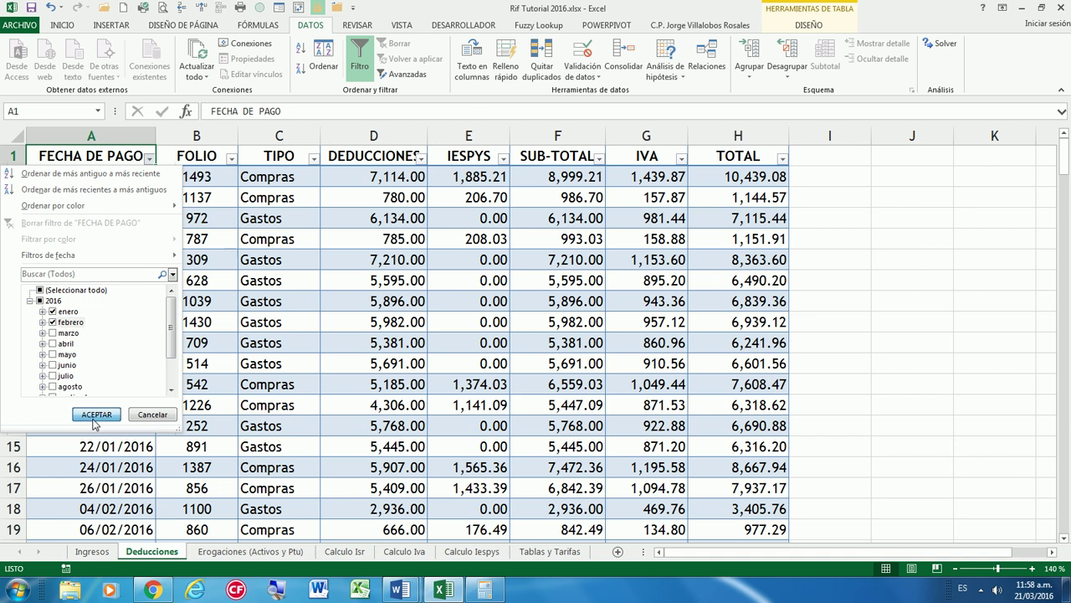
pyautogui.click(95, 416)
# Check the filtered SUB-TOTAL total of 127,824.74, then return to Calculo Iva
pyautogui.click(376, 280)
pyautogui.click(543, 217)
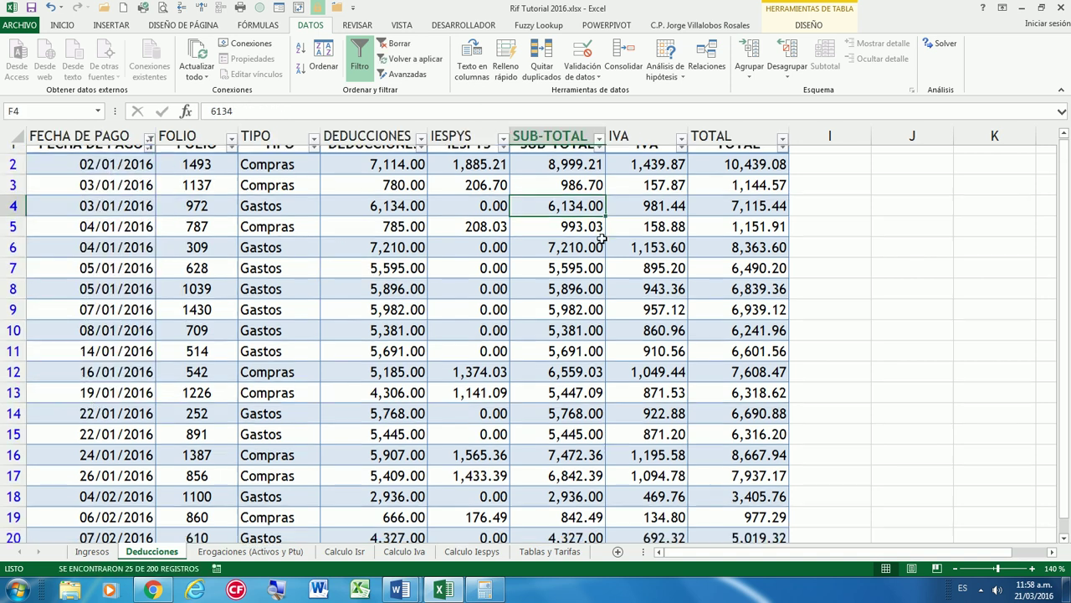
pyautogui.scroll(-10, 586, 234)
pyautogui.scroll(3, 571, 284)
pyautogui.scroll(1, 572, 294)
pyautogui.click(572, 298)
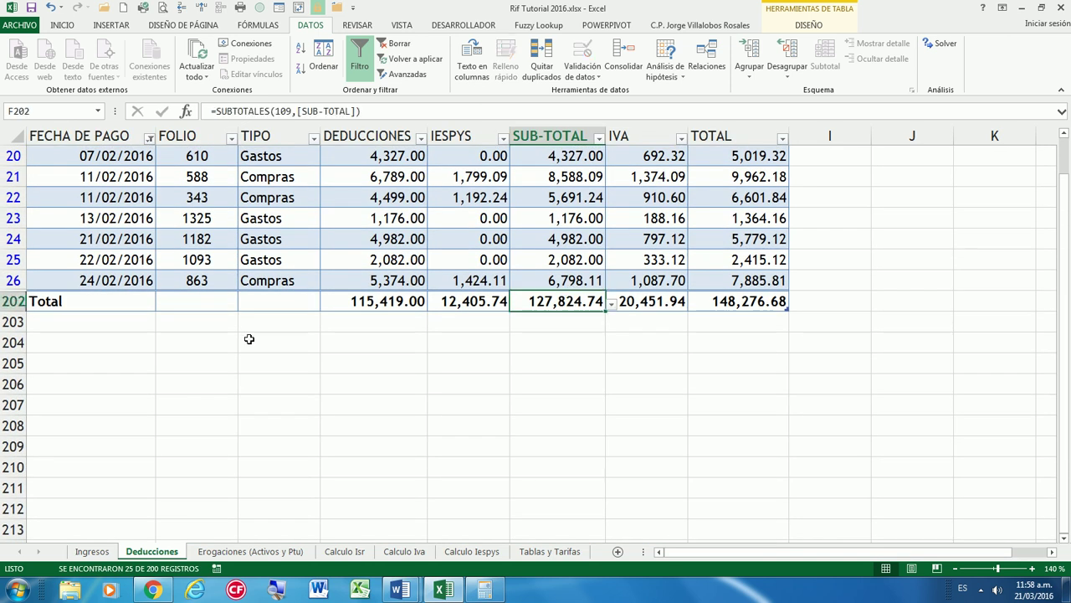
pyautogui.click(404, 550)
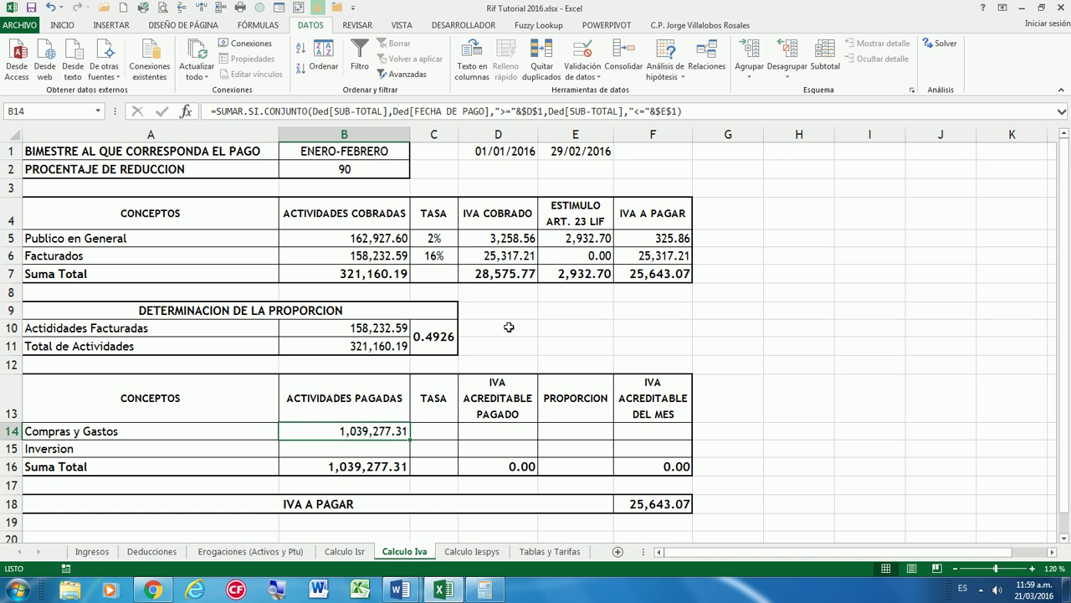
# Change B14's second criteria range from Ded[SUB-TOTAL] to Ded[FECHA DE PAGO]
pyautogui.click(619, 110)
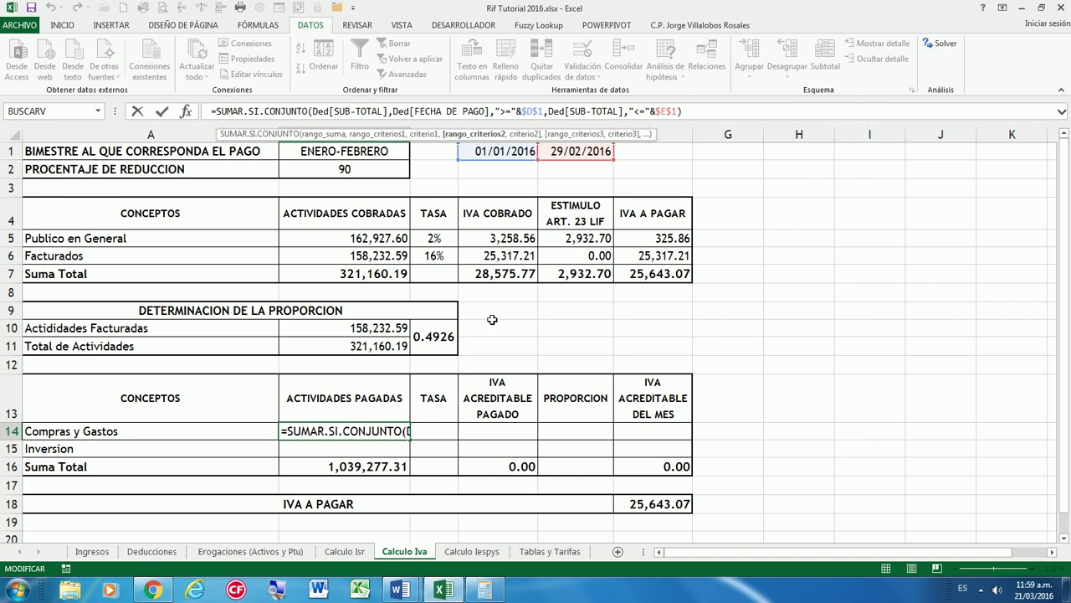
pyautogui.click(389, 430)
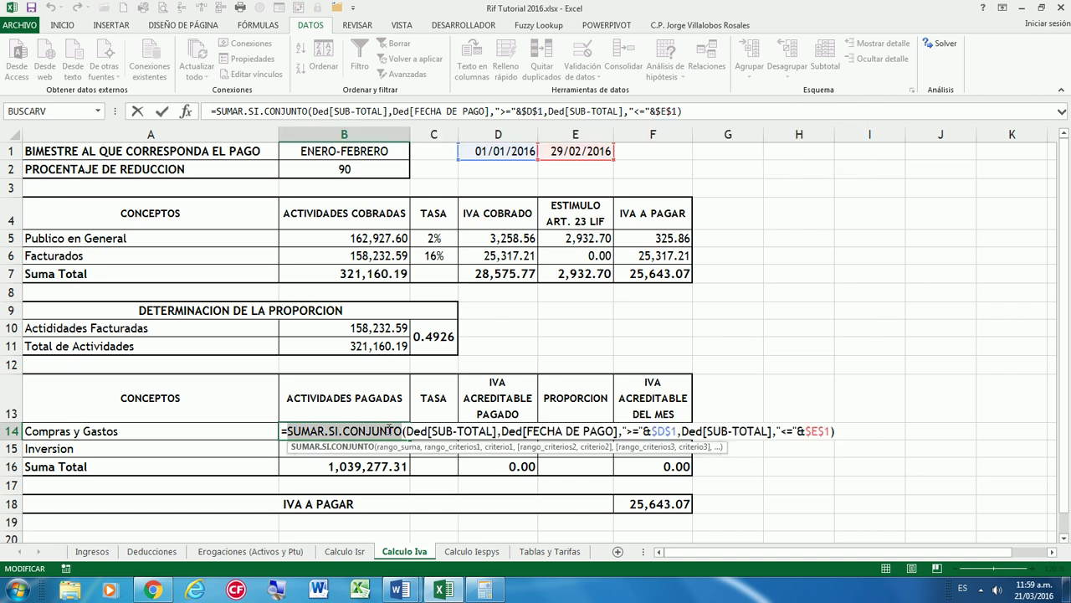
pyautogui.click(764, 431)
pyautogui.press('BackSpace')
pyautogui.press('BackSpace')
pyautogui.press('BackSpace')
pyautogui.press('BackSpace')
pyautogui.press('BackSpace')
pyautogui.press('BackSpace')
pyautogui.press('BackSpace')
pyautogui.press('BackSpace')
pyautogui.press('BackSpace')
pyautogui.write('fe')
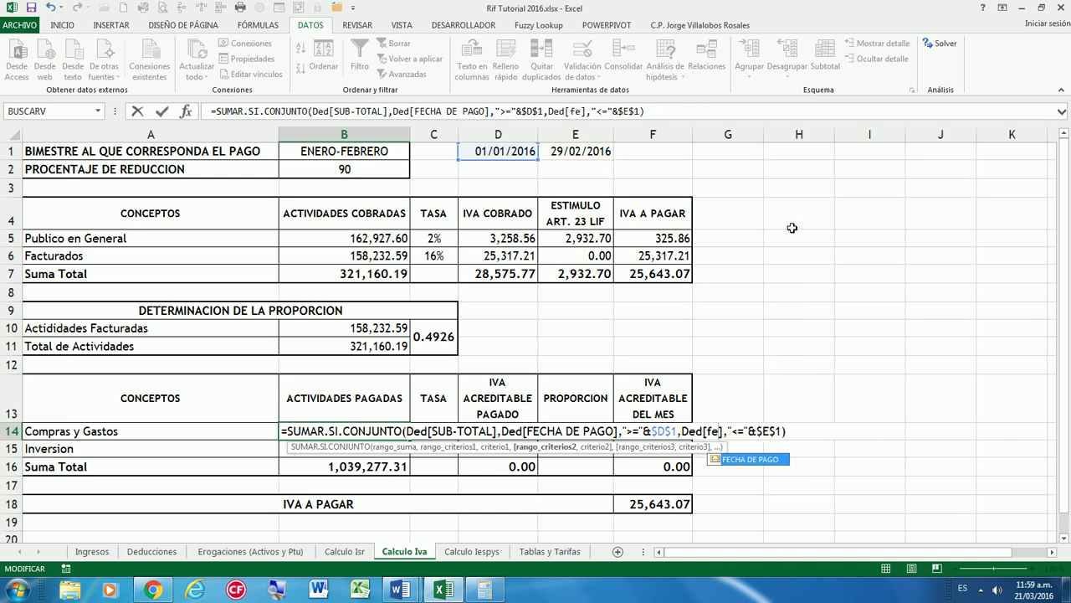
pyautogui.doubleClick(762, 457)
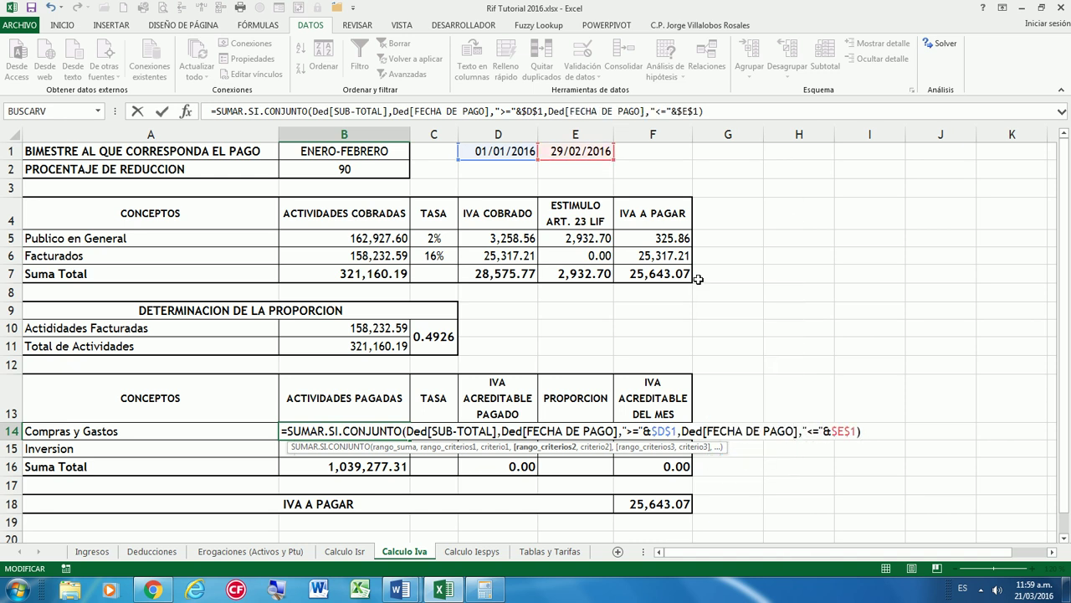
pyautogui.press('Return')
# Enter a 16% rate in C14 and C15 for Compras y Gastos and Inversion
pyautogui.press('Up')
pyautogui.press('Left')
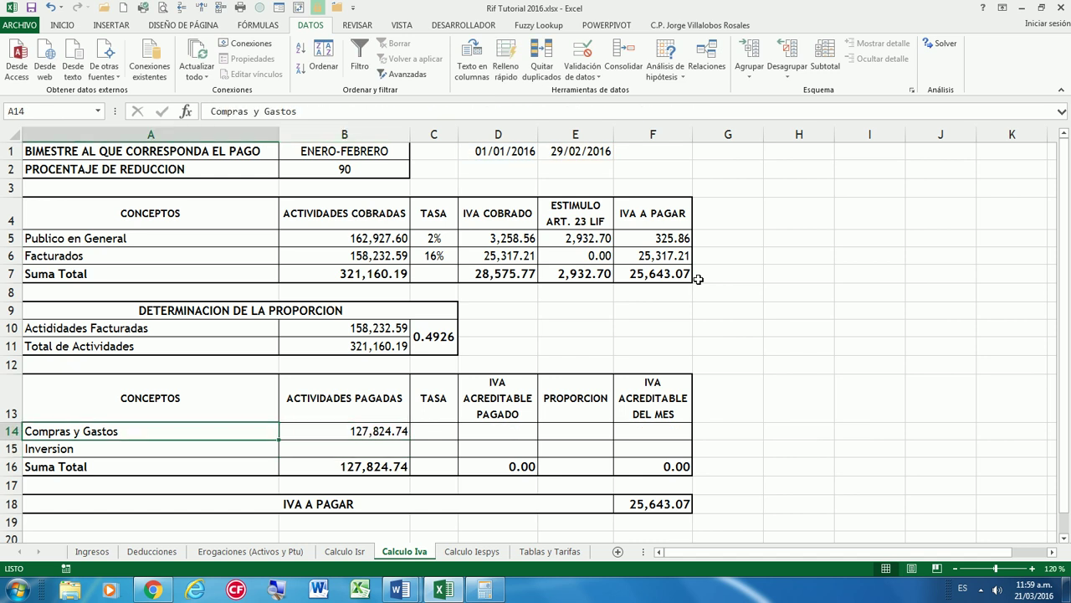
pyautogui.press('Right')
pyautogui.press('Right')
pyautogui.write('16%')
pyautogui.press('Return')
pyautogui.write('16%')
pyautogui.press('Return')
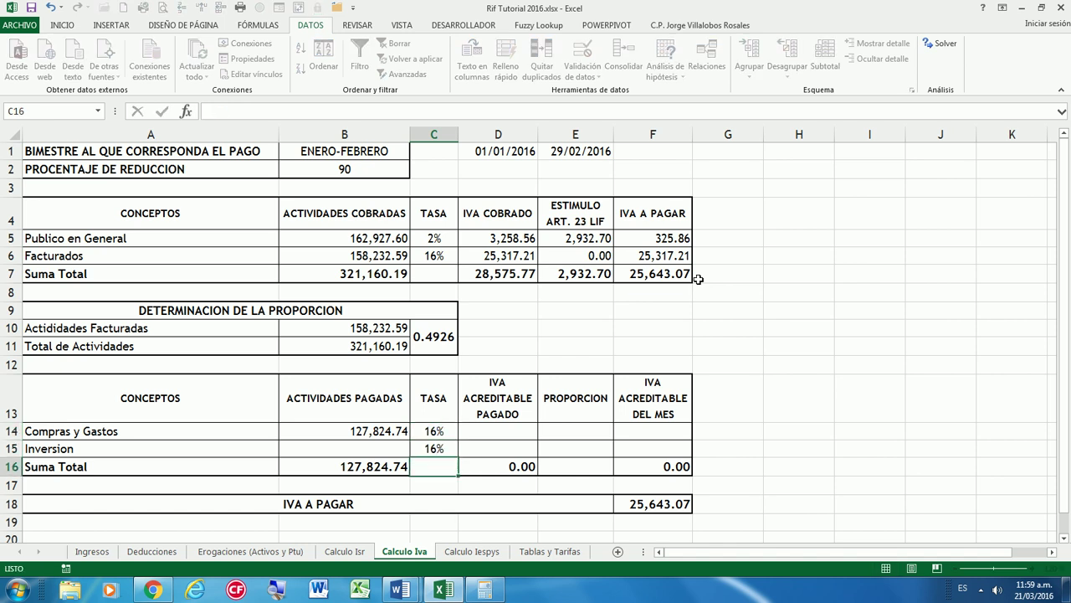
pyautogui.press('Up')
pyautogui.press('Up')
pyautogui.press('Left')
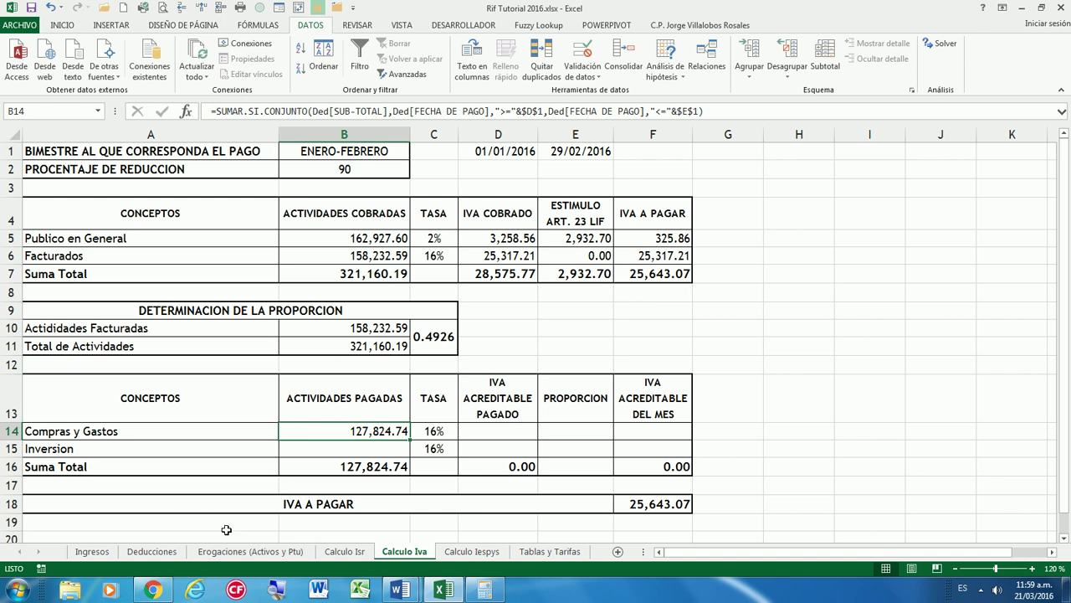
# Glance at the Deducciones and Calculo Isr sheets before returning to Calculo Iva
pyautogui.click(142, 551)
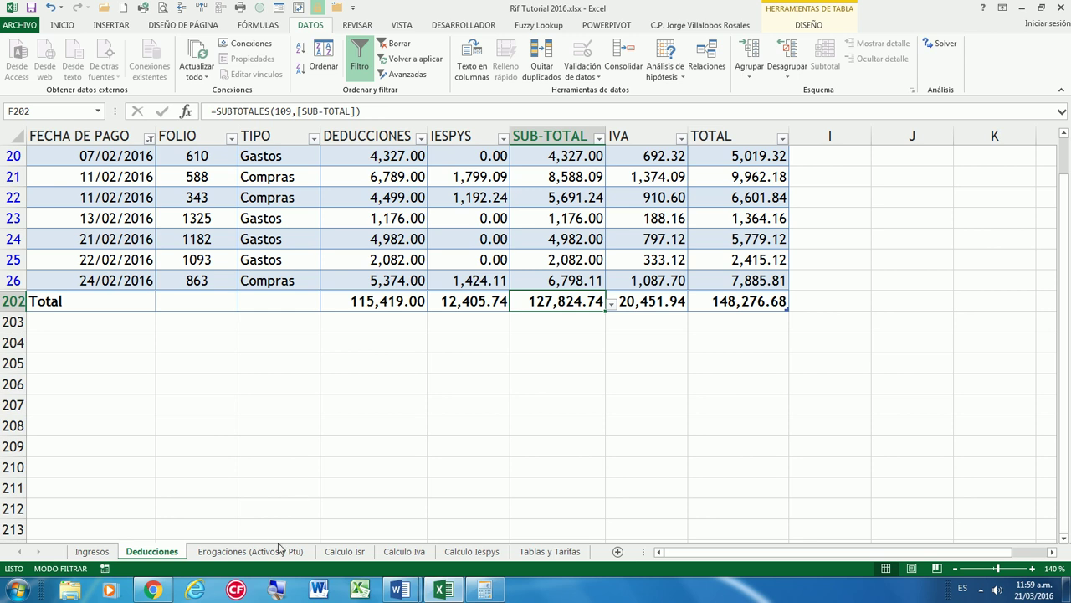
pyautogui.click(344, 551)
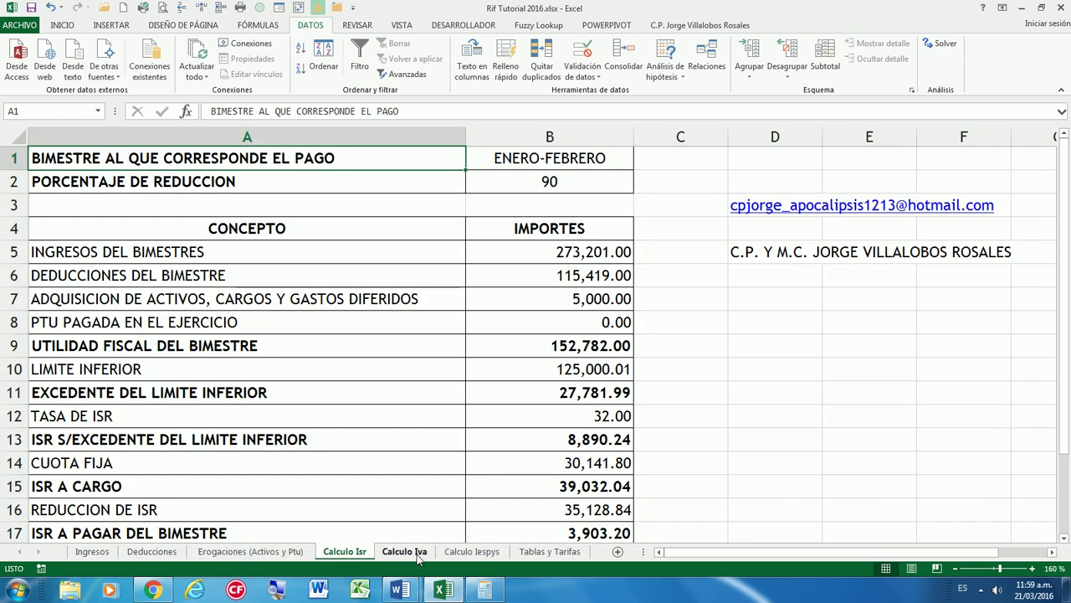
pyautogui.click(417, 554)
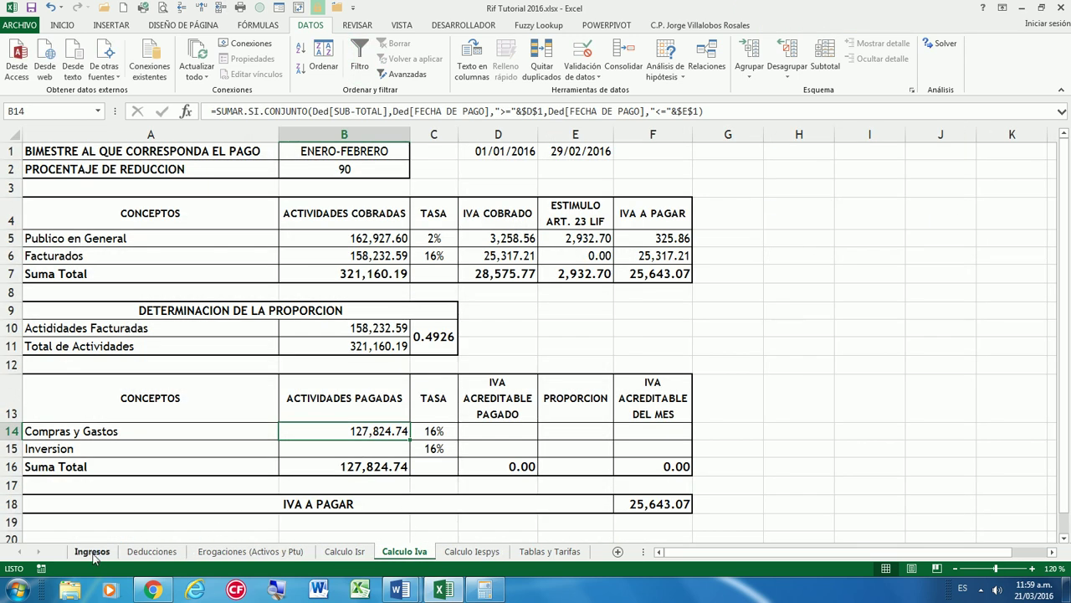
# Clear the Deducciones table filter so all payments show, then go back to Calculo Iva
pyautogui.click(147, 552)
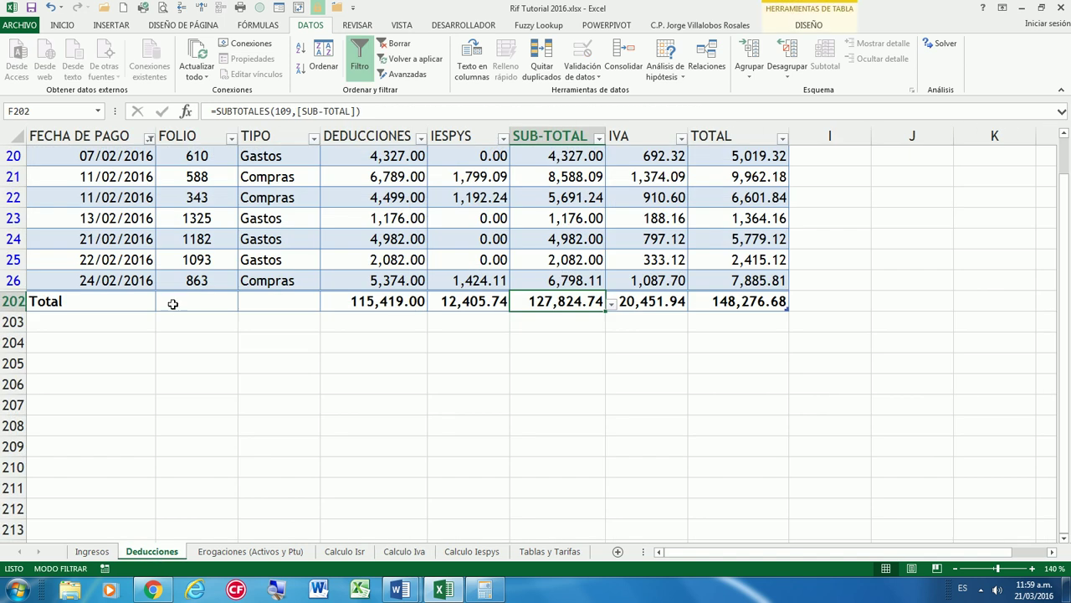
pyautogui.click(148, 217)
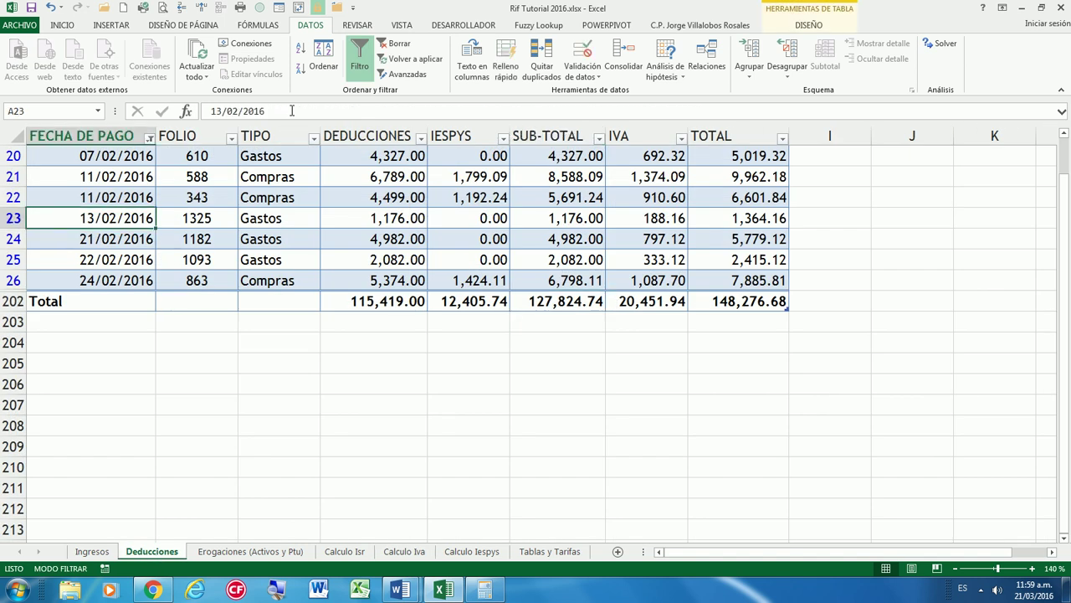
pyautogui.click(397, 45)
pyautogui.click(403, 248)
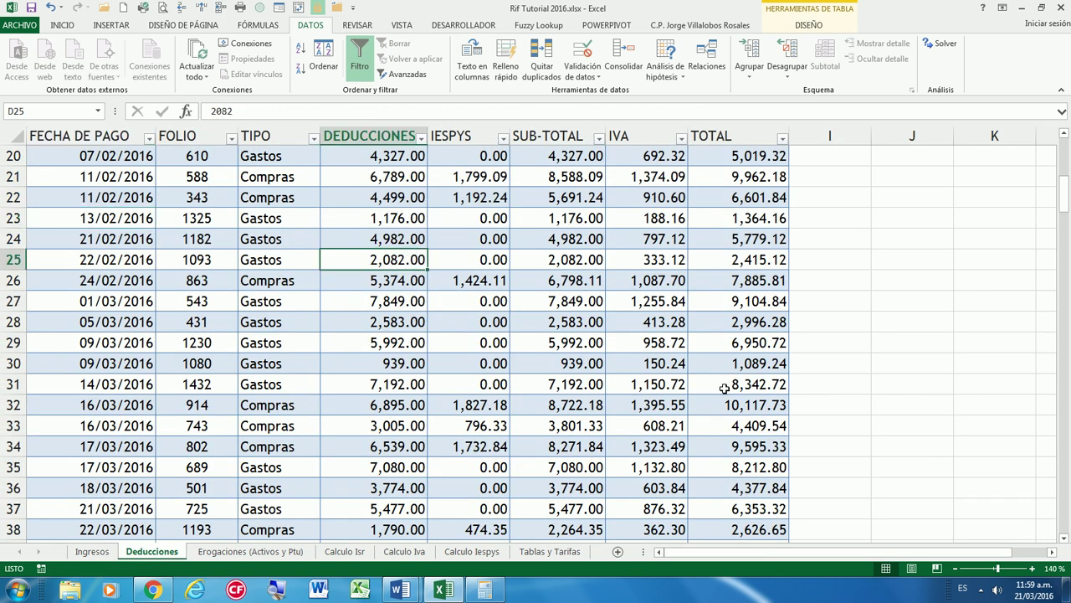
pyautogui.moveTo(1062, 229); pyautogui.dragTo(1061, 143)
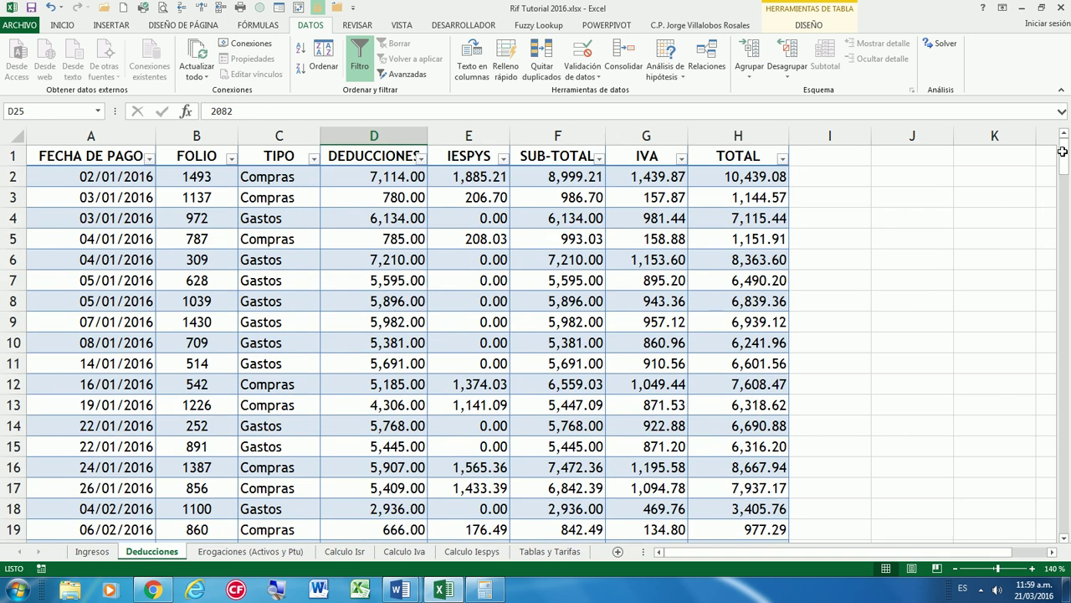
pyautogui.click(105, 159)
pyautogui.click(405, 551)
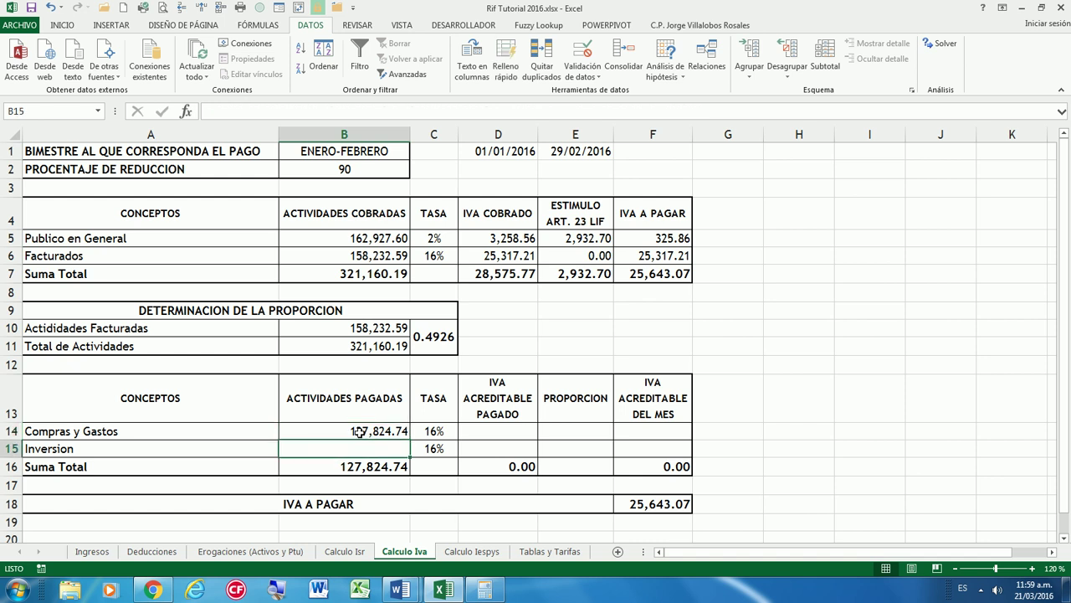
pyautogui.moveTo(167, 447); pyautogui.dragTo(334, 442)
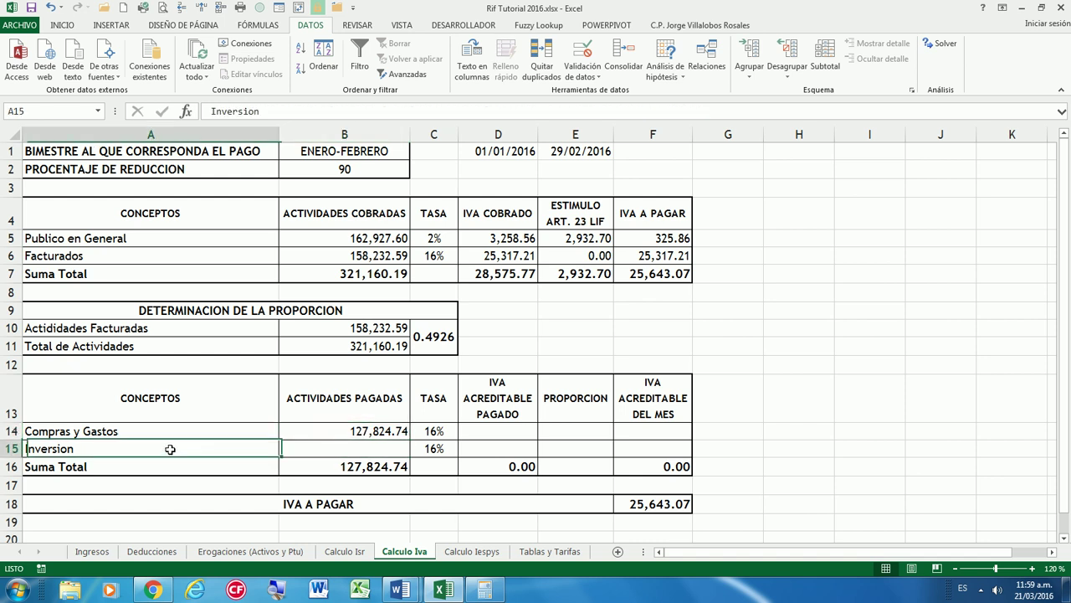
# Start B15's =SUMAR.SI.CONJUNTO formula with Erog[EROGACION] as the sum range
pyautogui.click(371, 445)
pyautogui.click(376, 428)
pyautogui.click(370, 449)
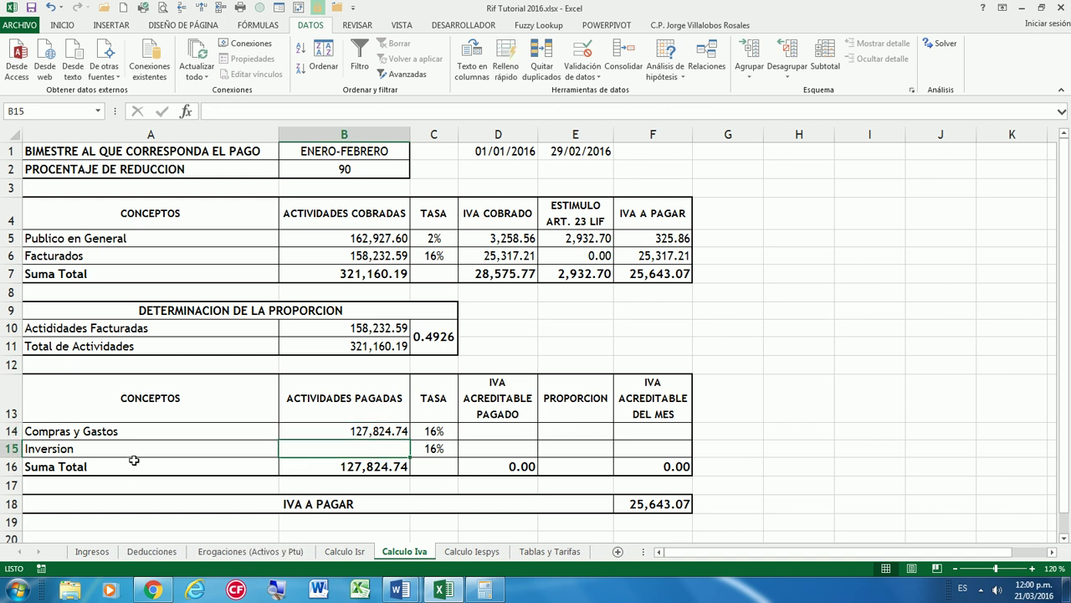
pyautogui.write('=sum')
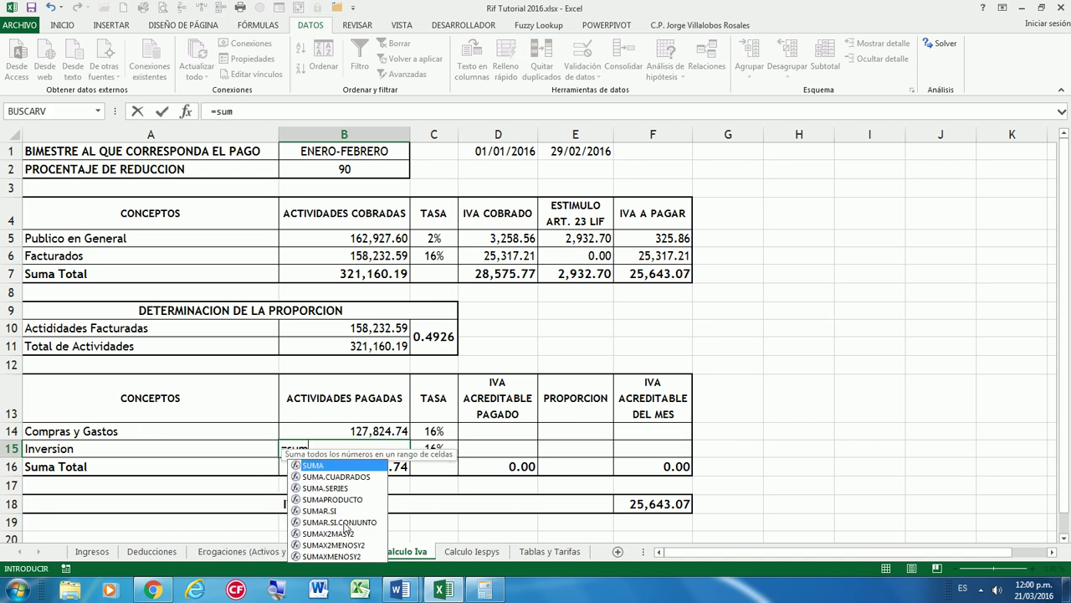
pyautogui.doubleClick(343, 522)
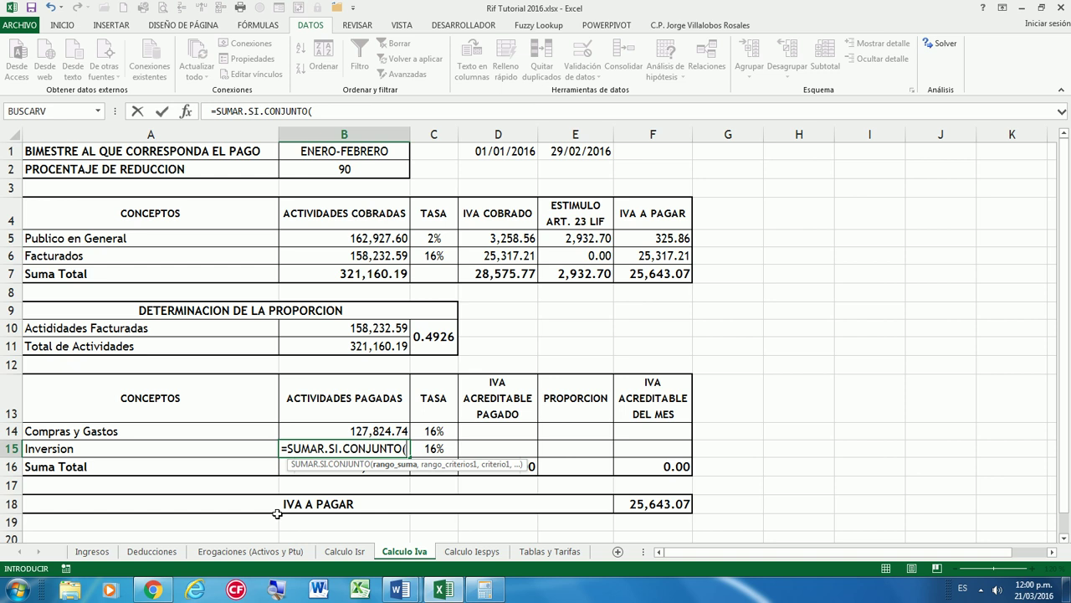
pyautogui.write('DE')
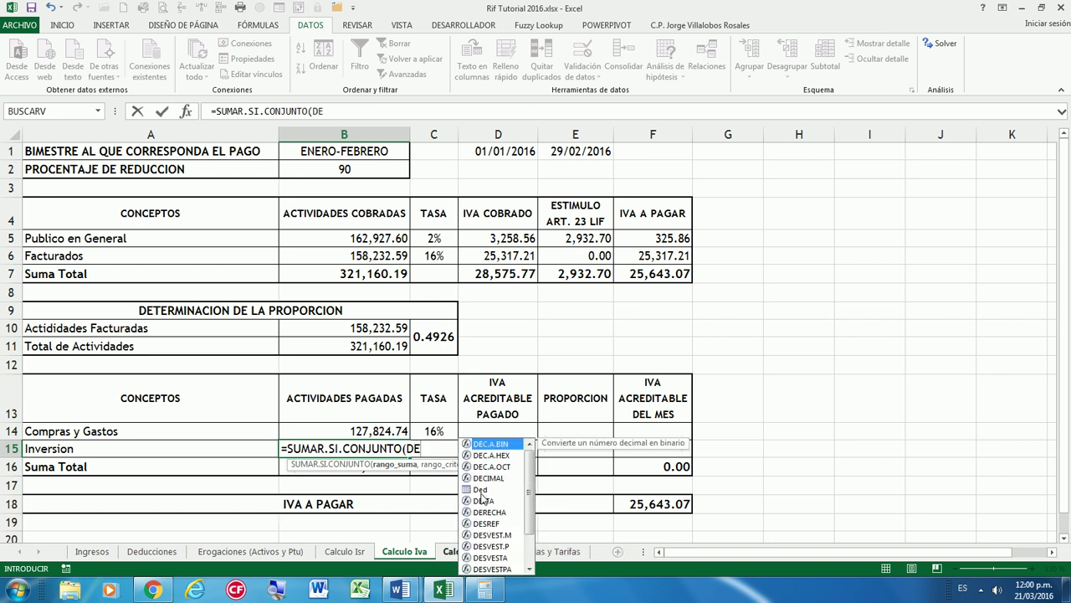
pyautogui.doubleClick(480, 490)
pyautogui.write('[')
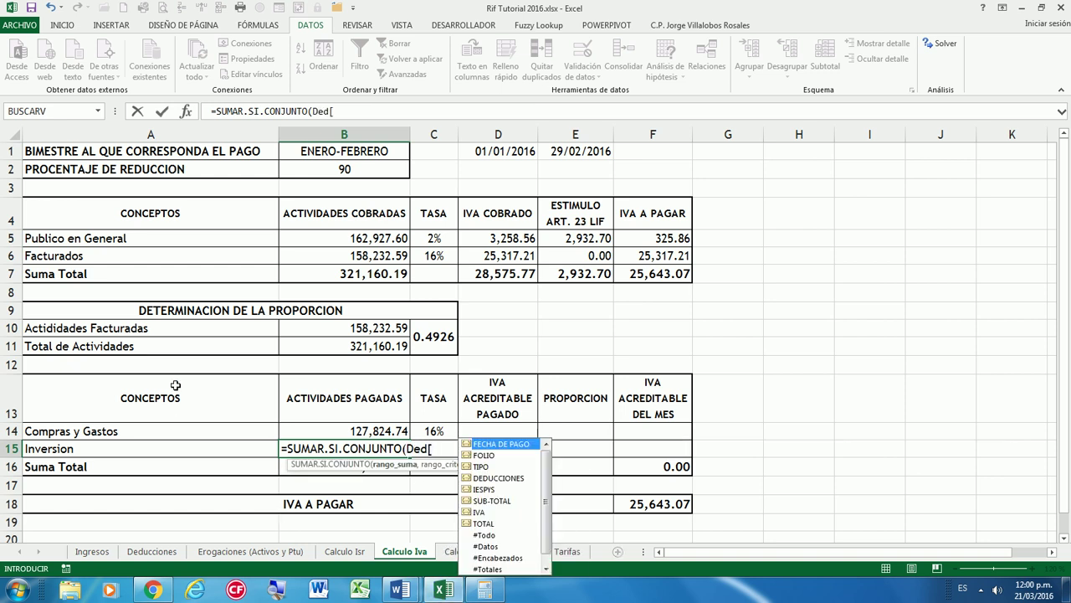
pyautogui.press('BackSpace')
pyautogui.press('BackSpace')
pyautogui.press('BackSpace')
pyautogui.press('BackSpace')
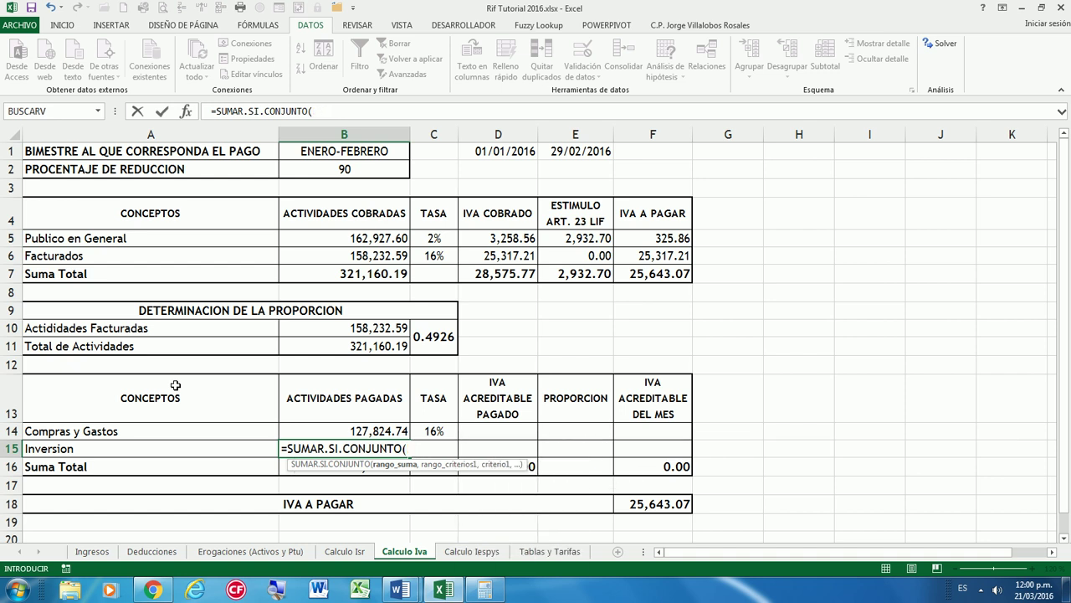
pyautogui.write('ERO')
pyautogui.doubleClick(429, 476)
pyautogui.write('[')
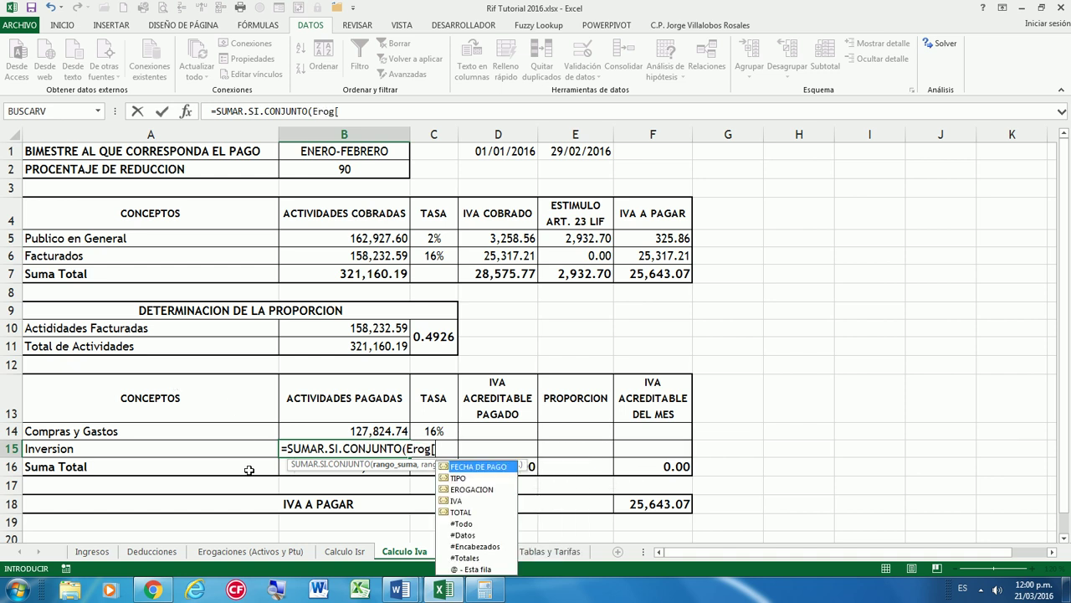
pyautogui.press('Escape')
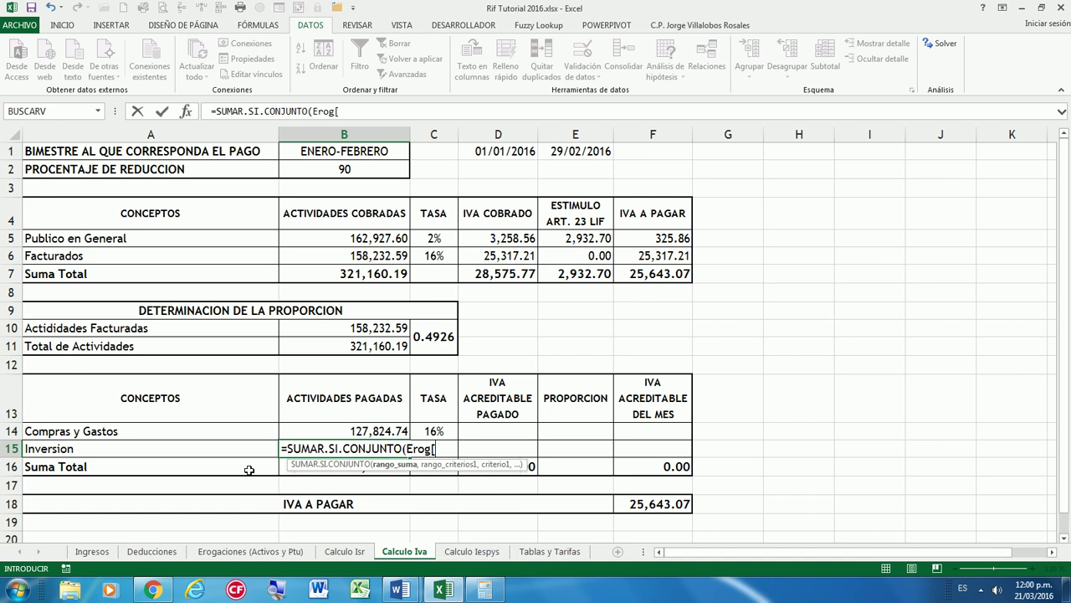
pyautogui.press('BackSpace')
pyautogui.write('[')
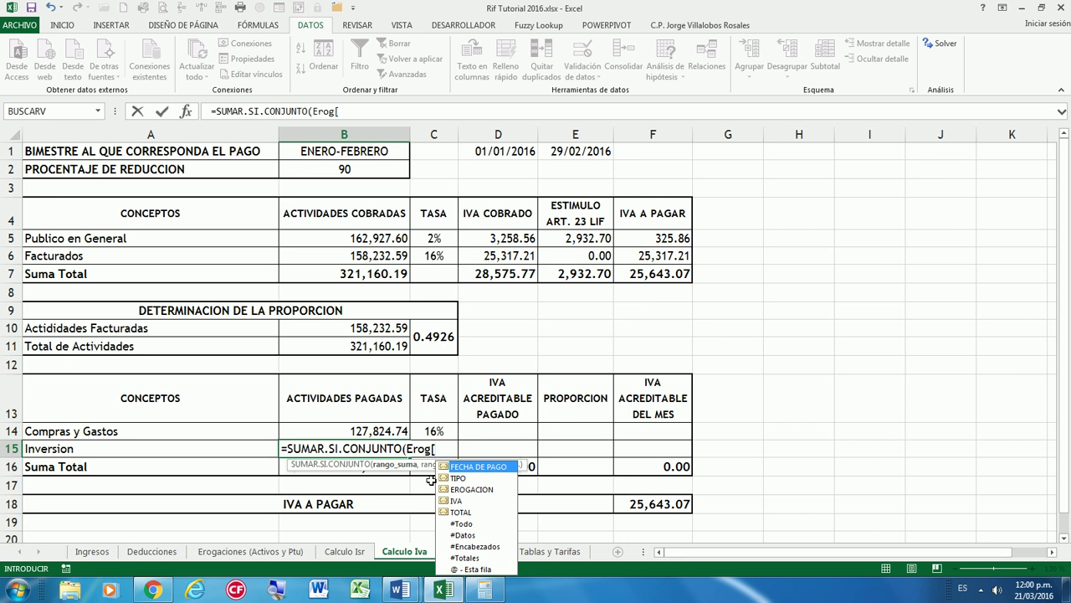
pyautogui.doubleClick(469, 490)
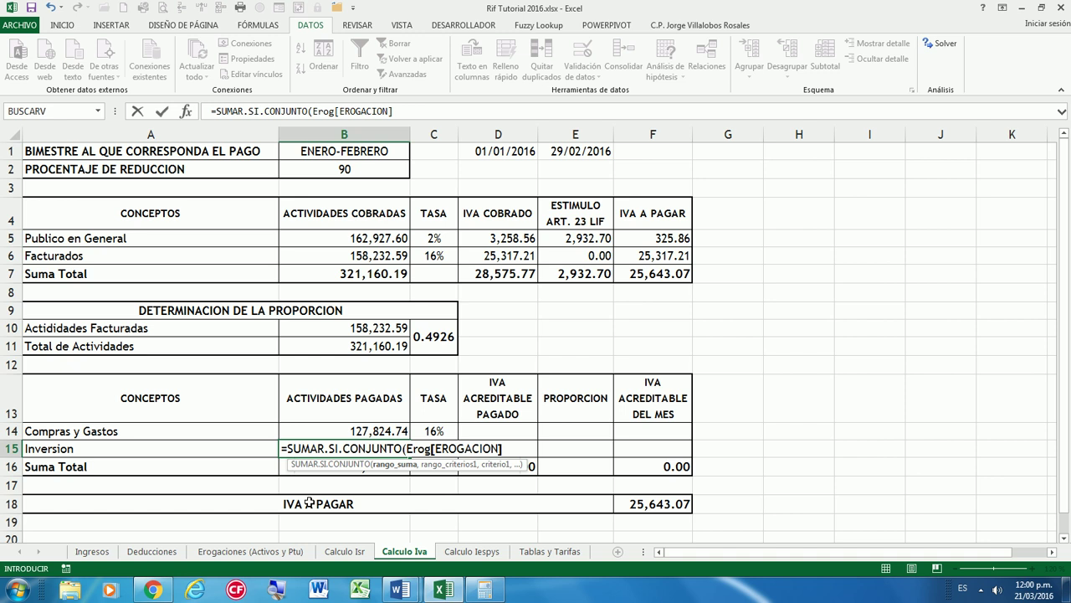
# Add Erog[FECHA DE PAGO] criteria ">="&$D$1 and "<="&$E$1, then commit the formula
pyautogui.write(',')
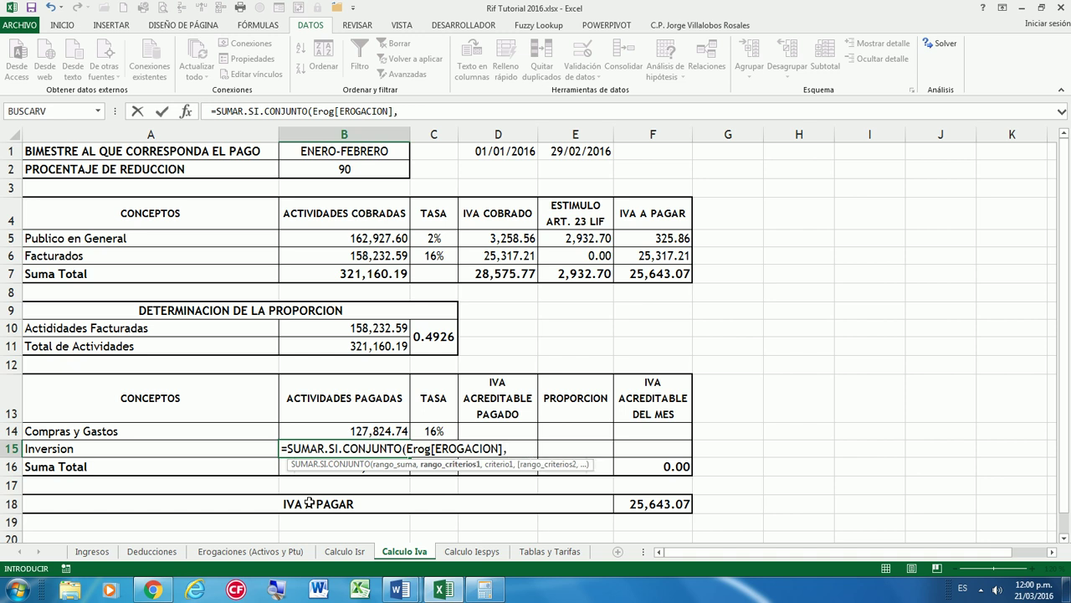
pyautogui.write('ero')
pyautogui.doubleClick(536, 475)
pyautogui.write('[')
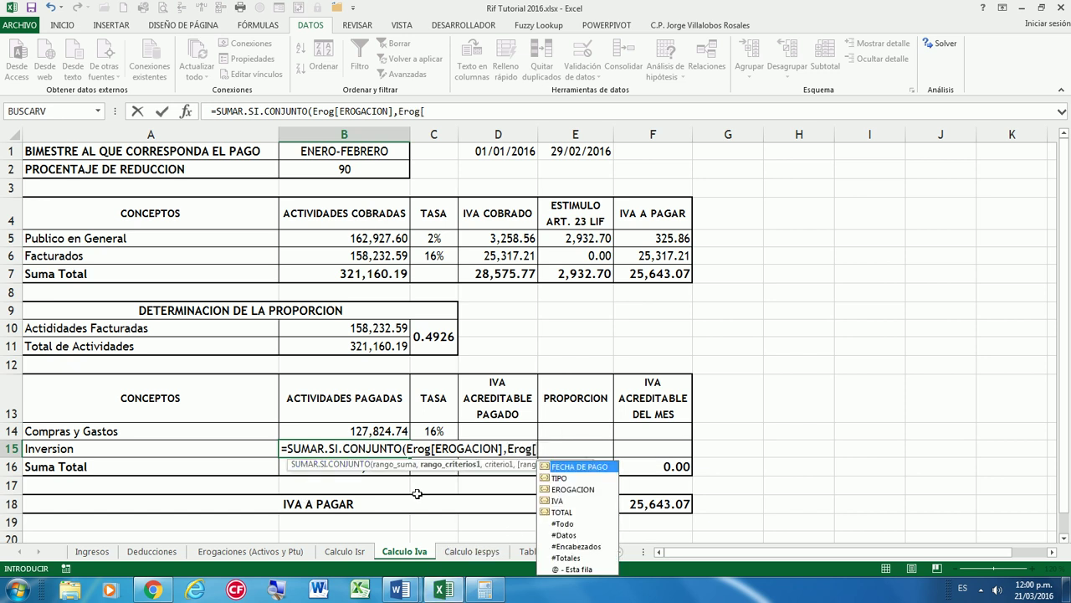
pyautogui.doubleClick(581, 467)
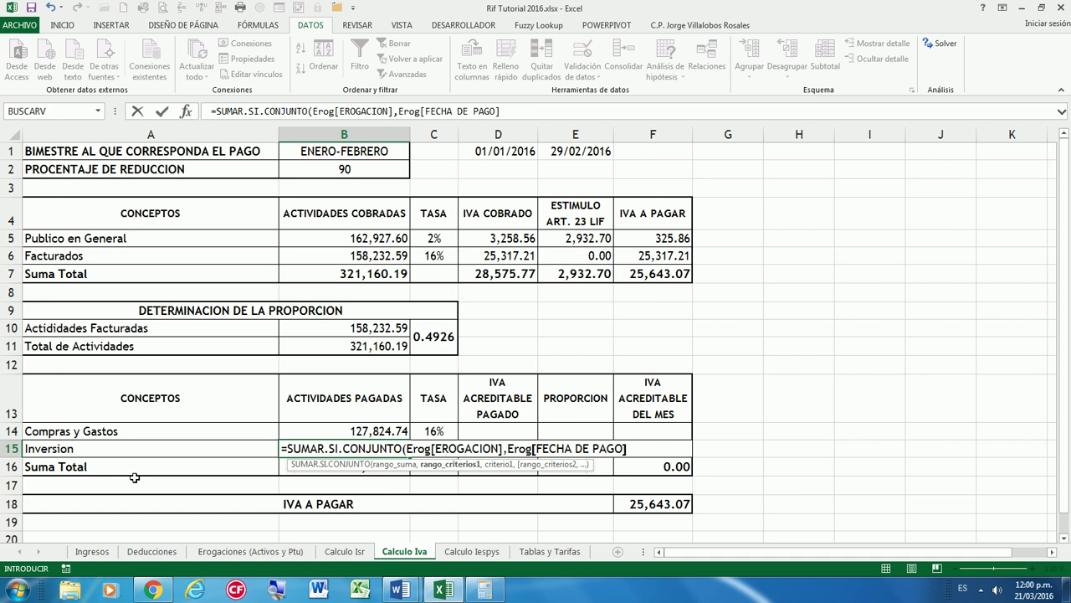
pyautogui.write(',"<=')
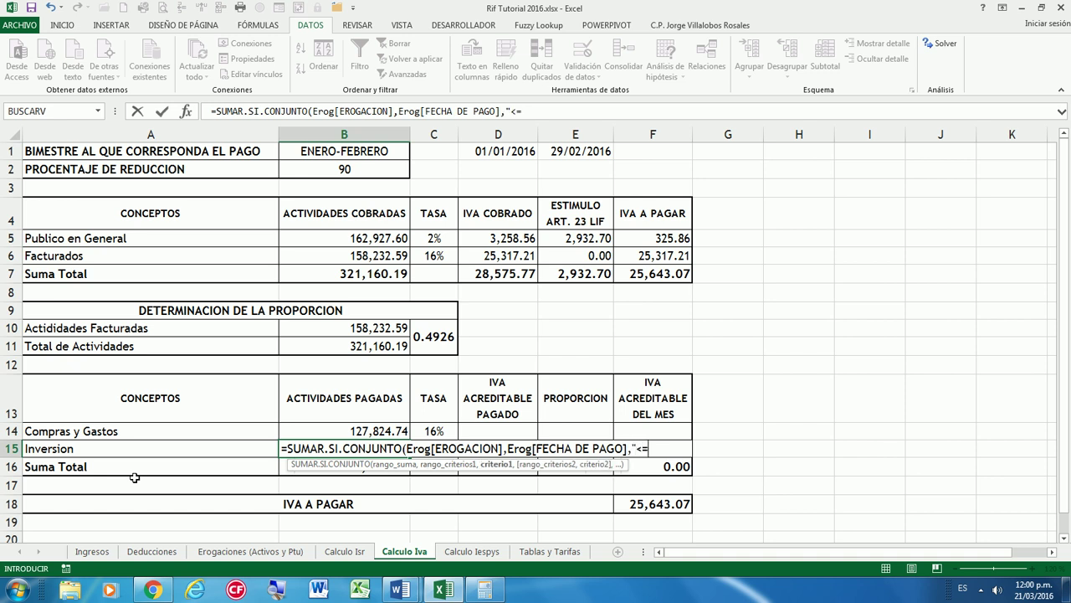
pyautogui.press('BackSpace')
pyautogui.press('BackSpace')
pyautogui.write('&')
pyautogui.click(502, 153)
pyautogui.press('F4')
pyautogui.write(',')
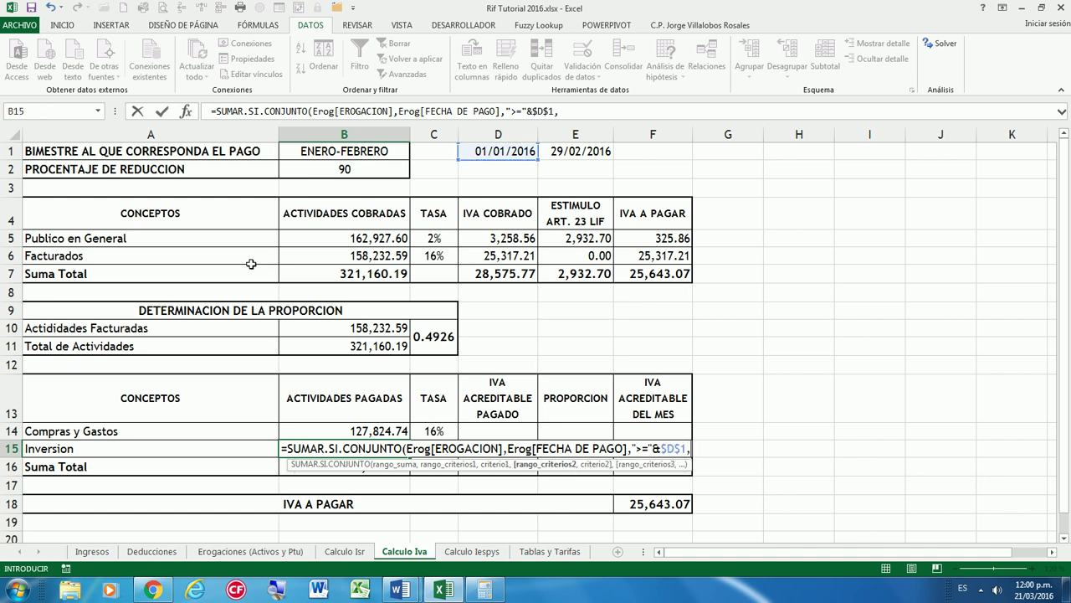
pyautogui.write('Erog')
pyautogui.write('[')
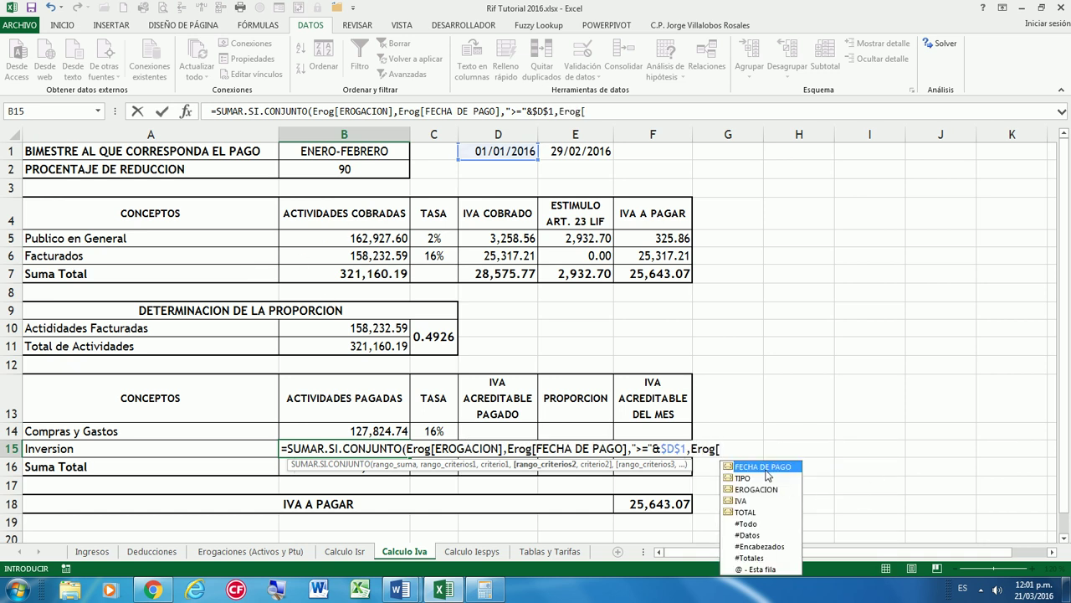
pyautogui.doubleClick(766, 468)
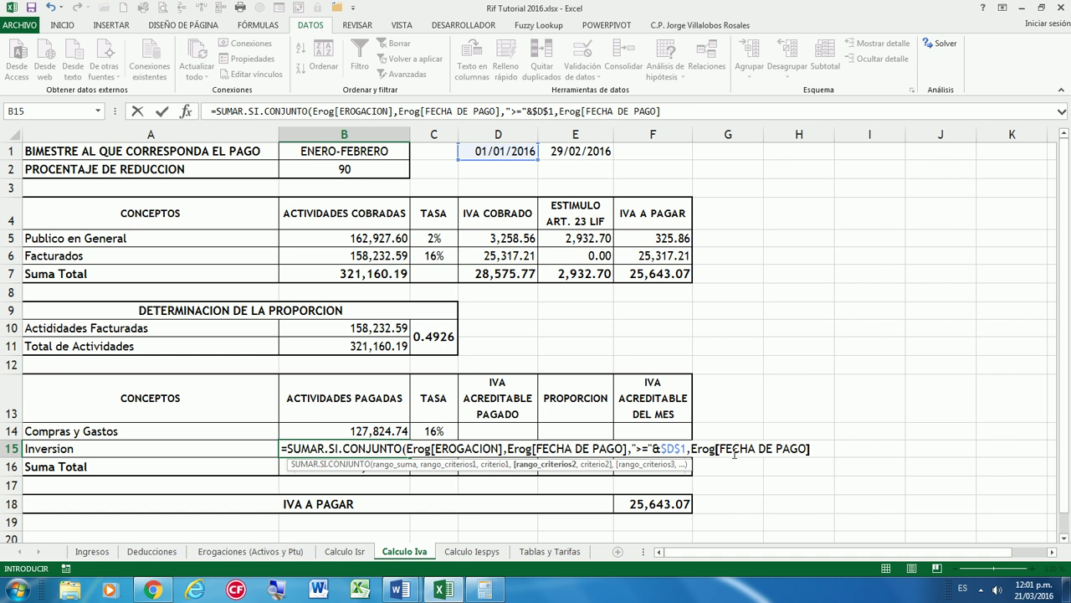
pyautogui.write(',"<="&')
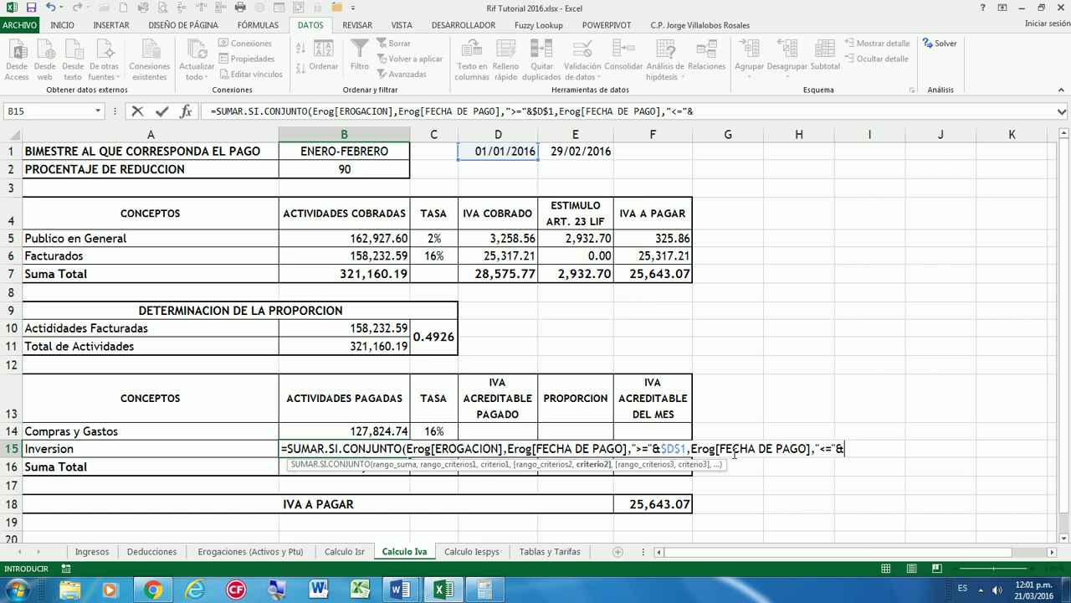
pyautogui.click(574, 155)
pyautogui.press('F4')
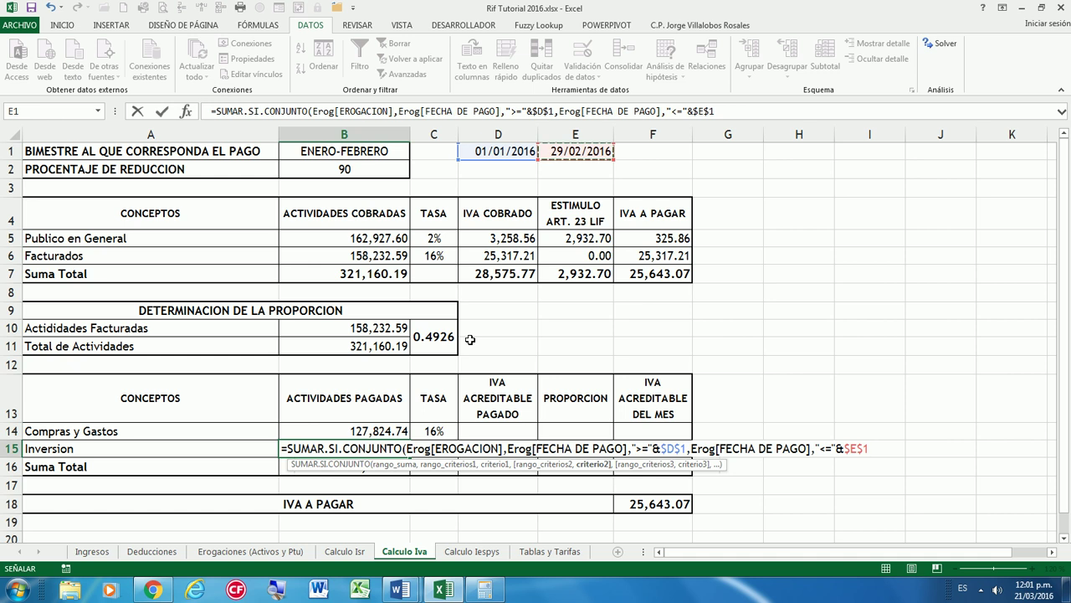
pyautogui.hotkey('ctrl', 'Return')
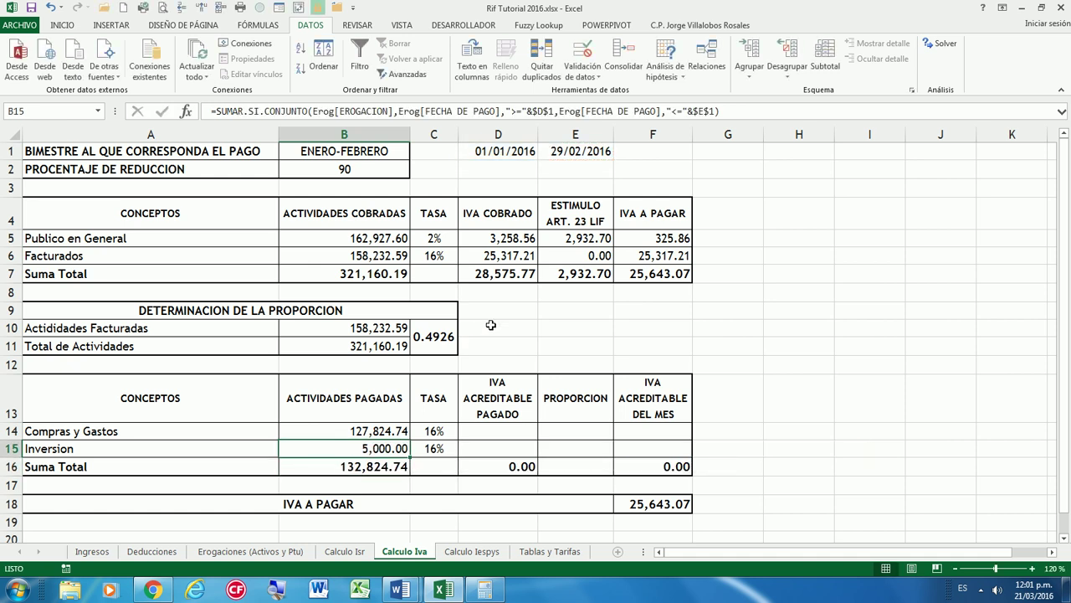
# Cycle the bimester through MARZO-ABRIL, MAYO-JUNIO and JULIO-AGOSTO, ending on ENERO-FEBRERO
pyautogui.click(191, 154)
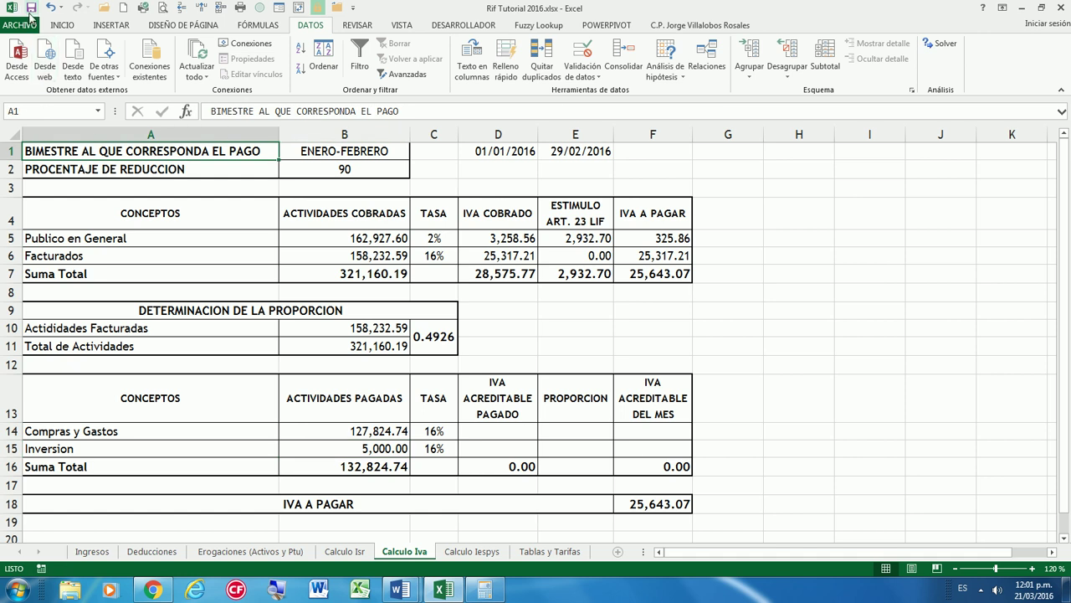
pyautogui.click(378, 471)
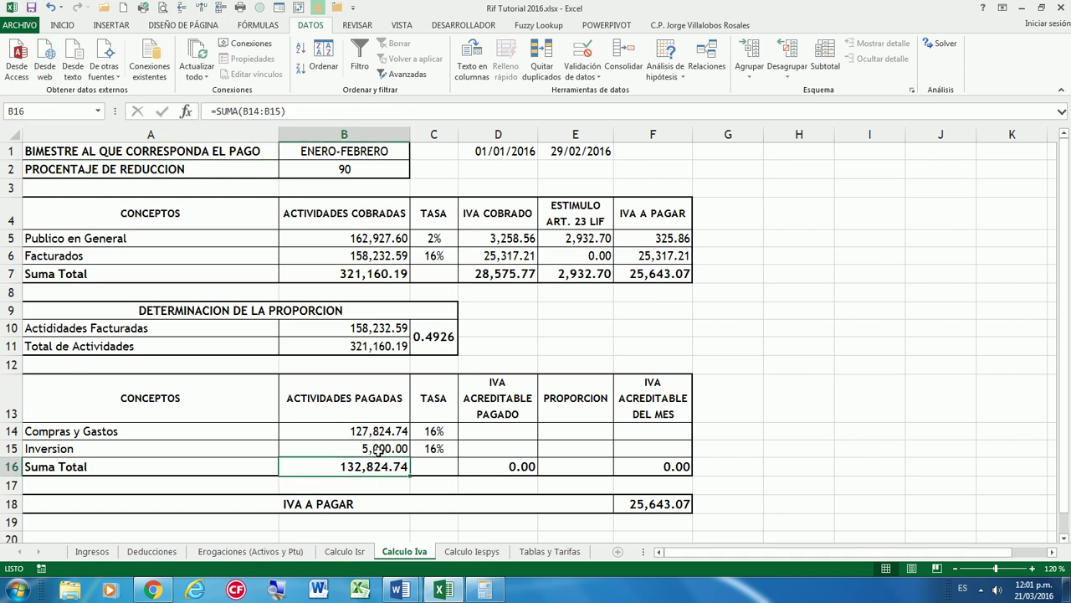
pyautogui.click(368, 449)
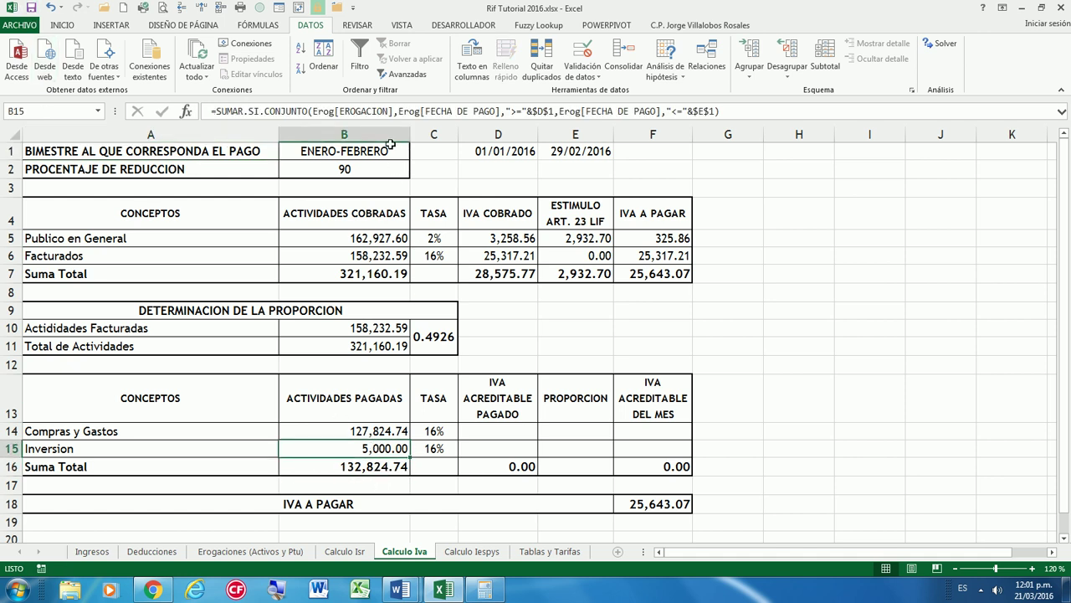
pyautogui.click(390, 151)
pyautogui.click(415, 153)
pyautogui.click(278, 176)
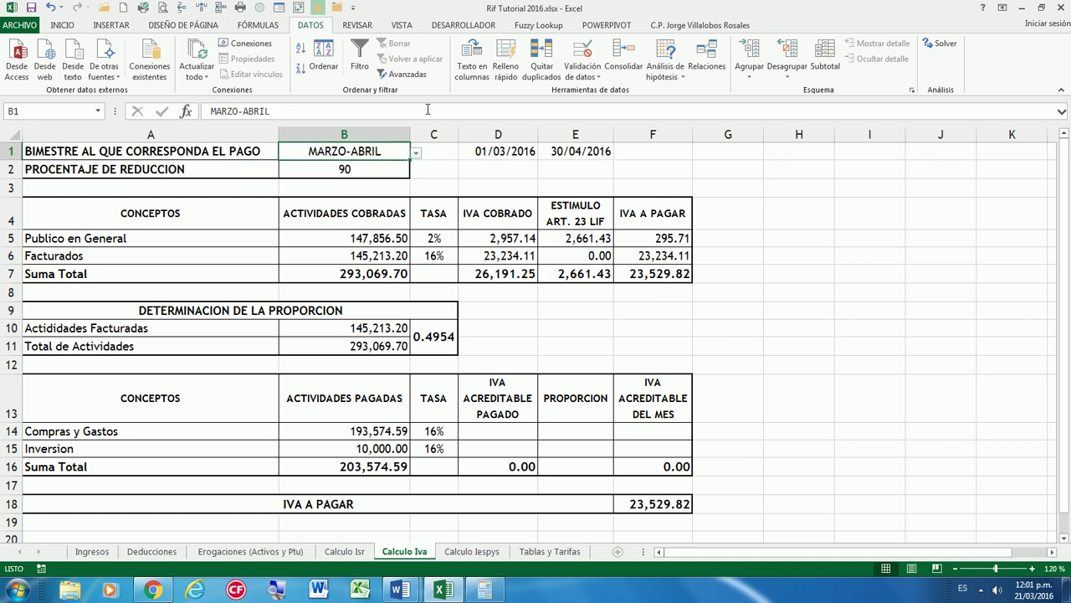
pyautogui.click(416, 154)
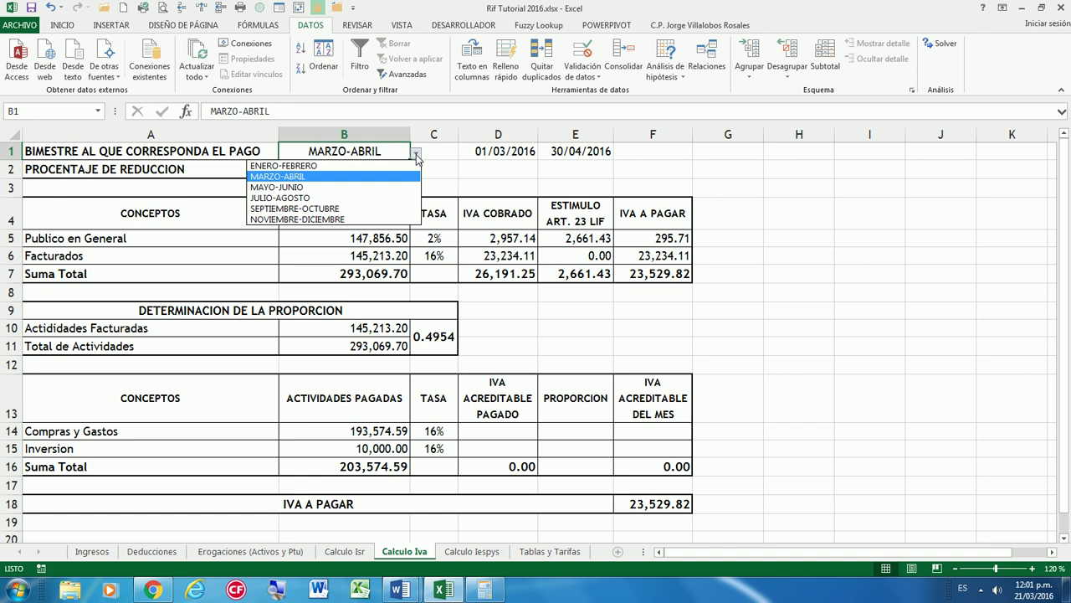
pyautogui.click(343, 189)
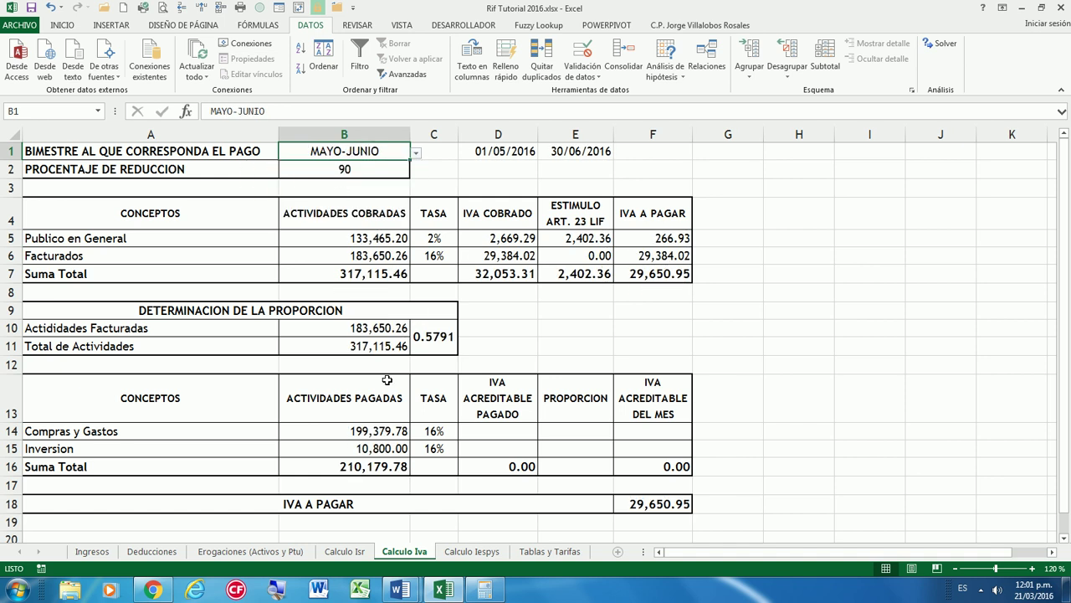
pyautogui.click(416, 156)
pyautogui.click(324, 201)
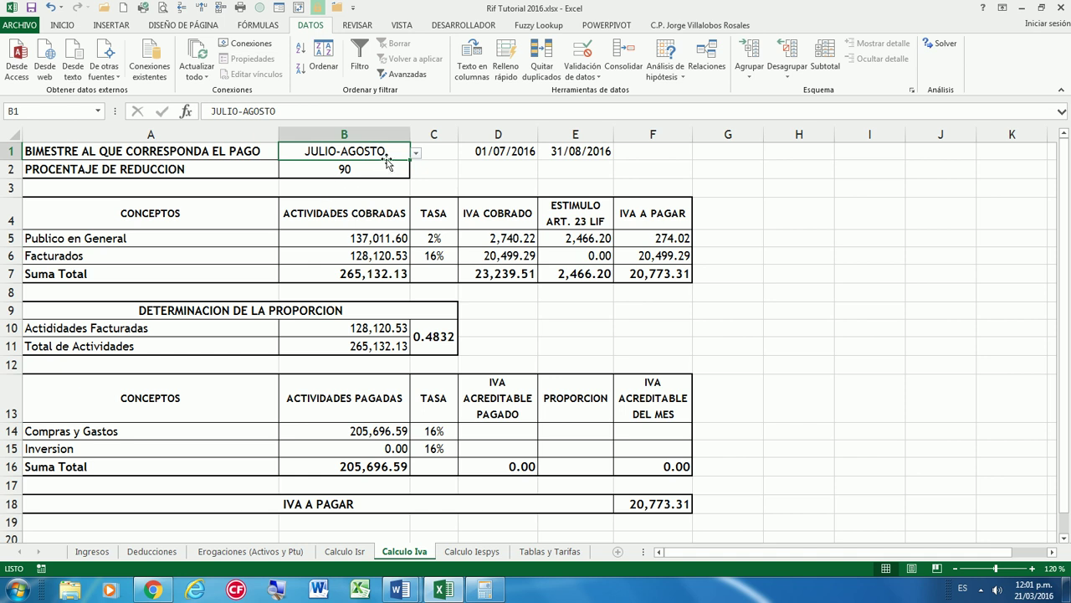
pyautogui.click(416, 154)
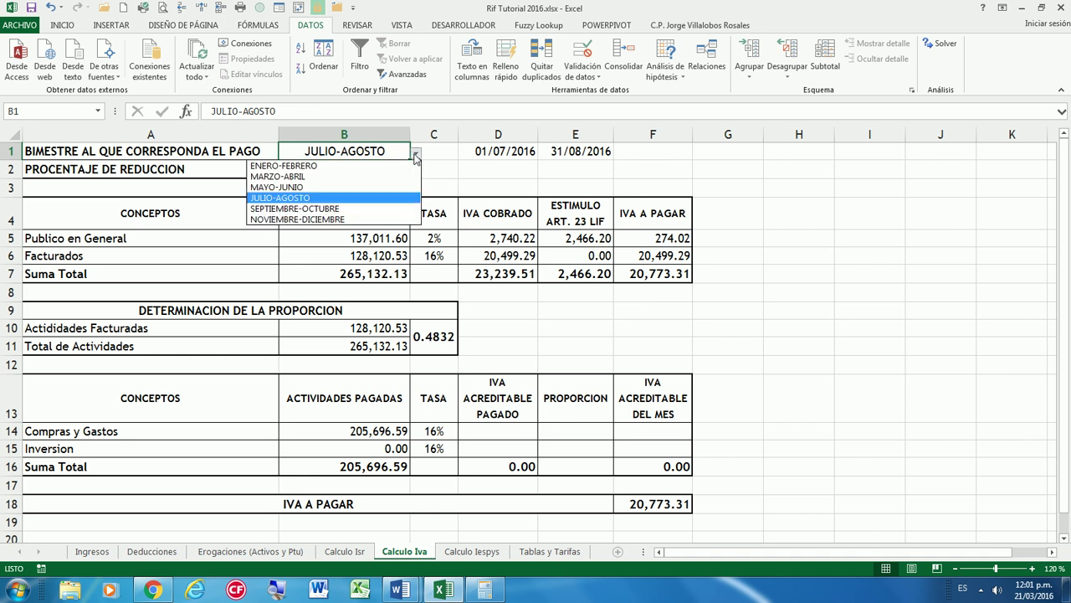
pyautogui.click(338, 166)
# Inspect B15, then browse Deducciones and Erogaciones (Activos y Ptu) before reaching Calculo Isr
pyautogui.click(384, 447)
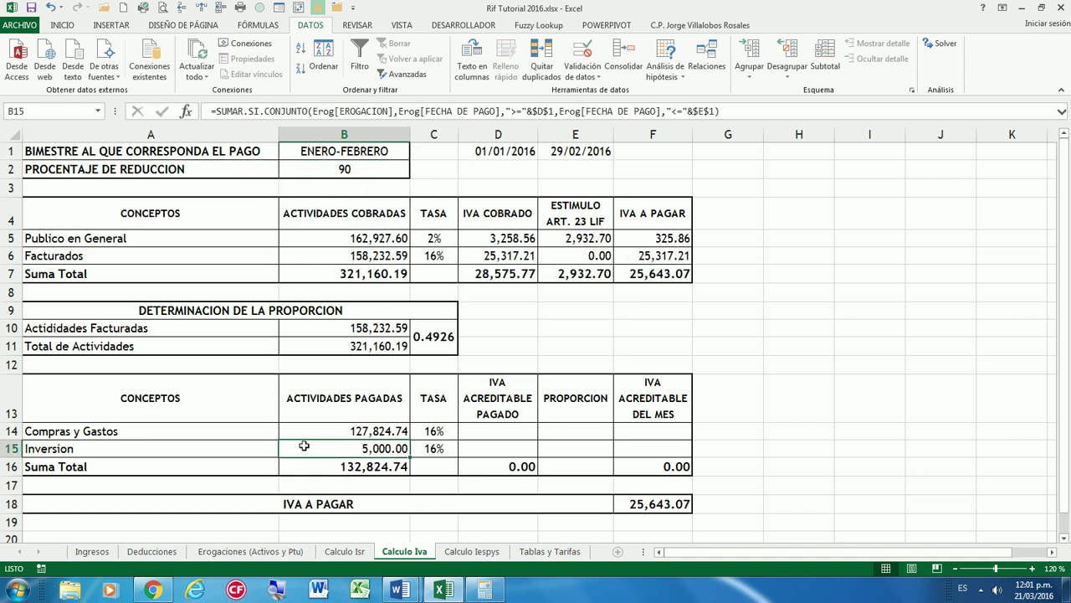
pyautogui.click(153, 554)
pyautogui.click(219, 554)
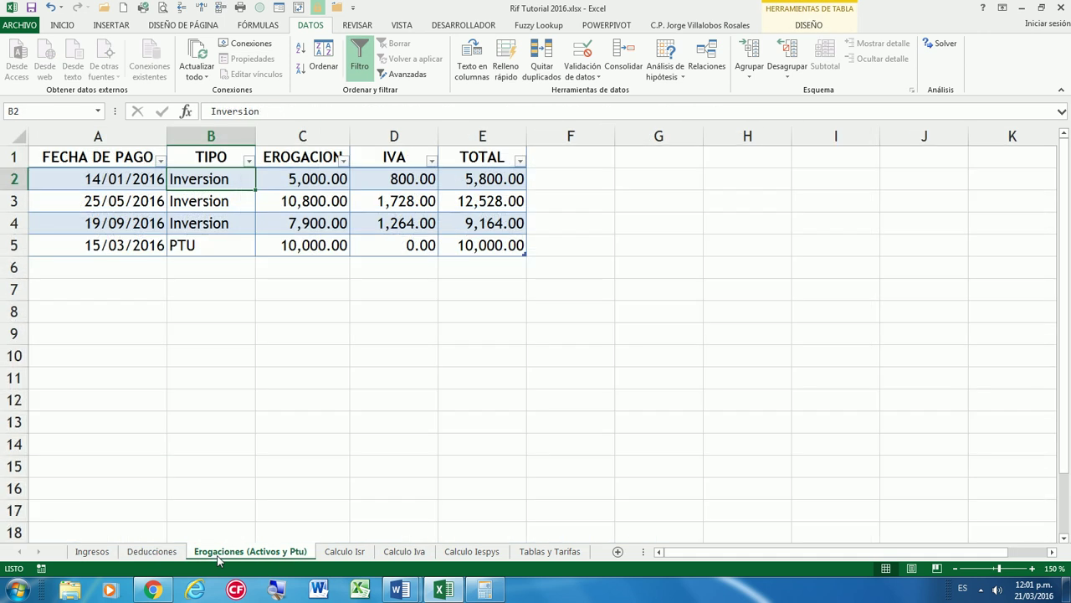
pyautogui.click(344, 554)
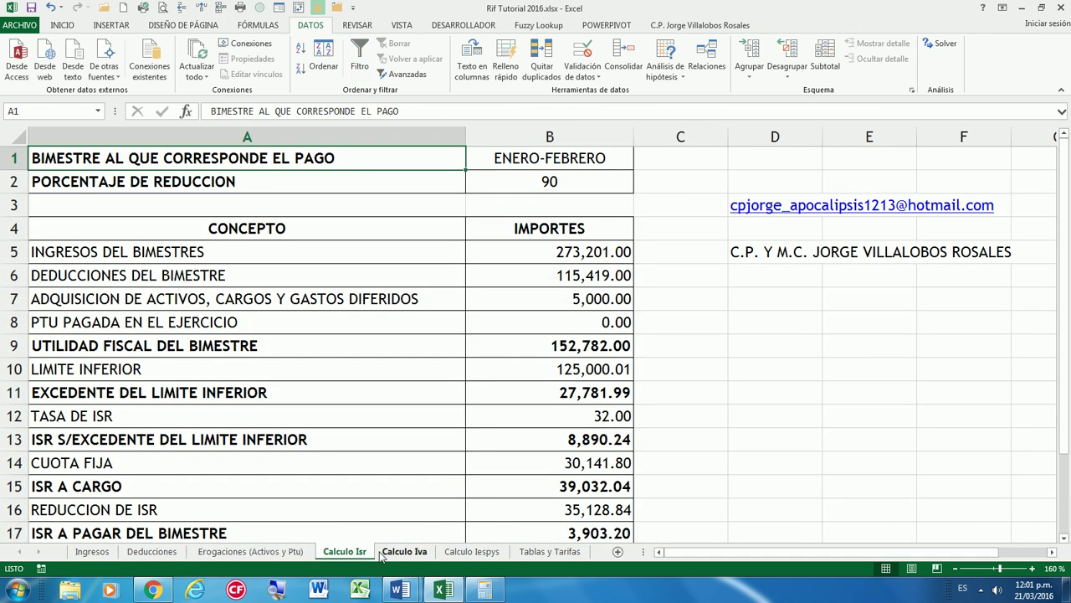
# Extend the B15 formula with the criterion Erog[TIPO] equals "Inversion"
pyautogui.click(390, 554)
pyautogui.doubleClick(388, 447)
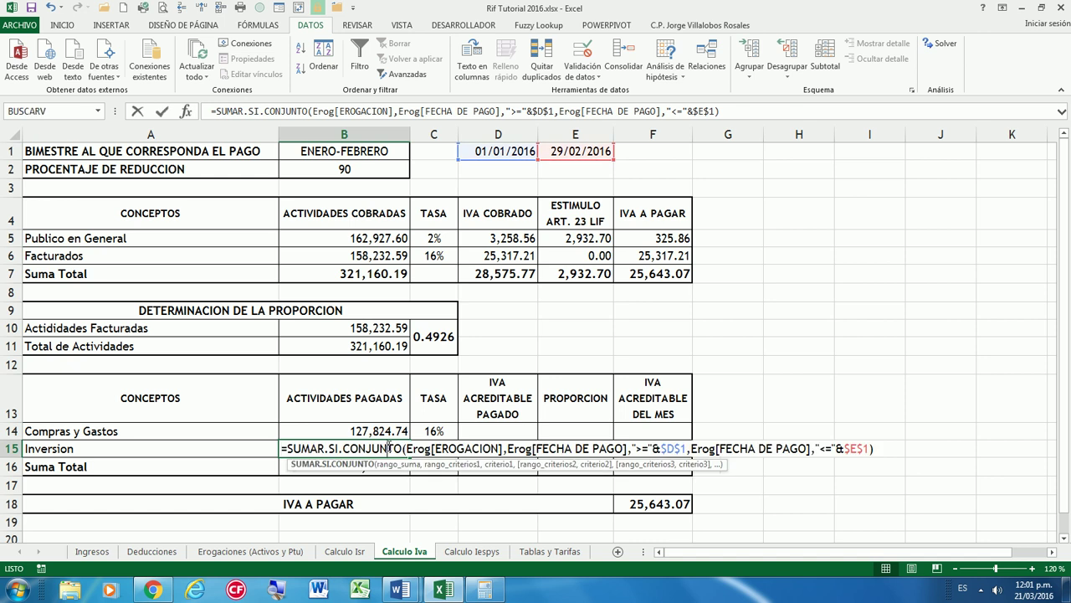
pyautogui.click(881, 449)
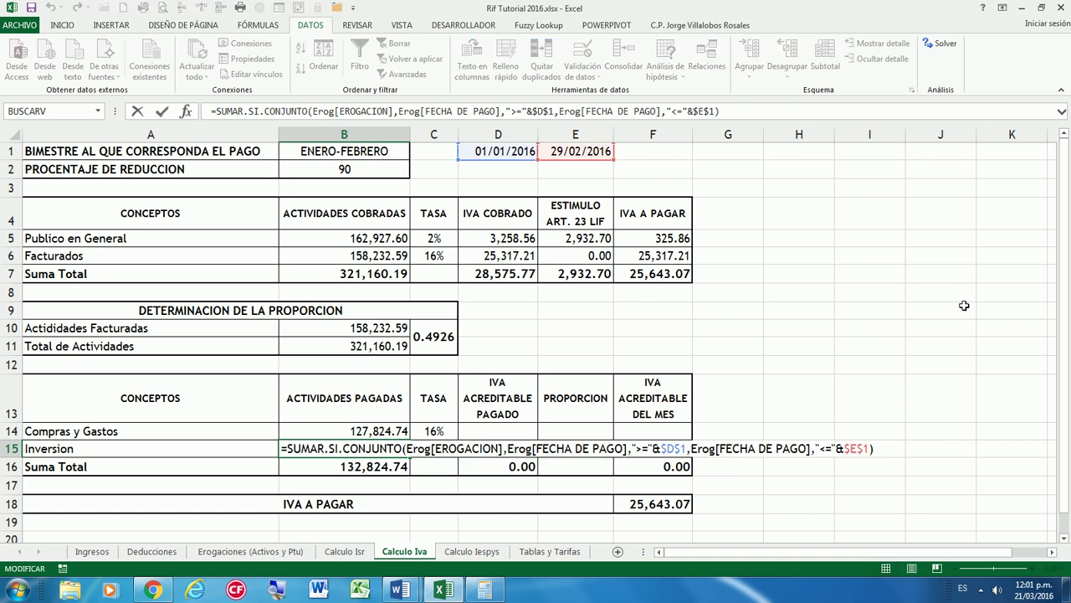
pyautogui.press('BackSpace')
pyautogui.write(',e')
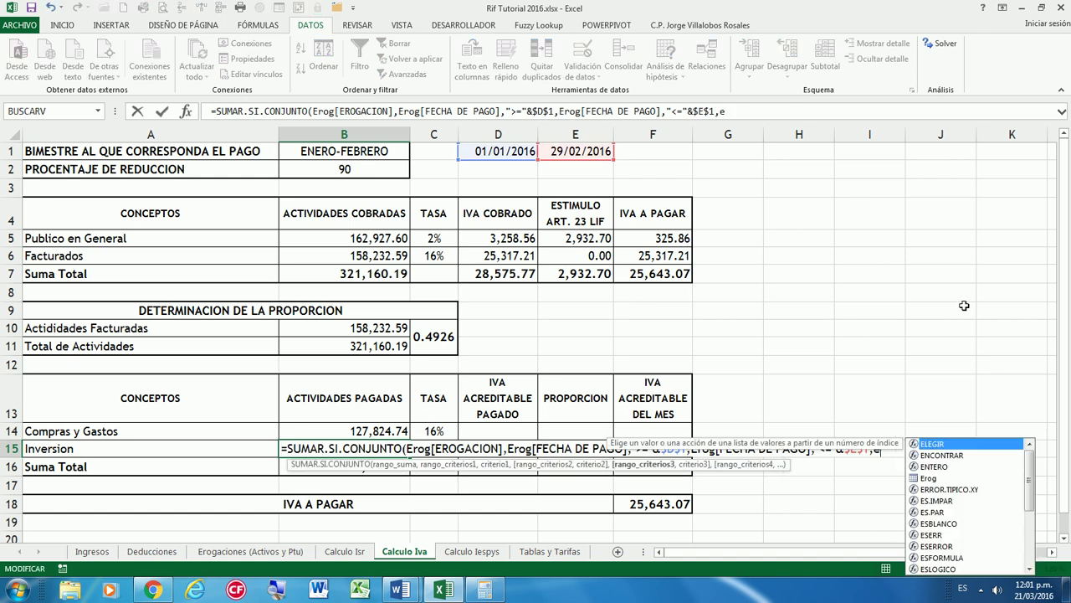
pyautogui.write('ro')
pyautogui.press('Tab')
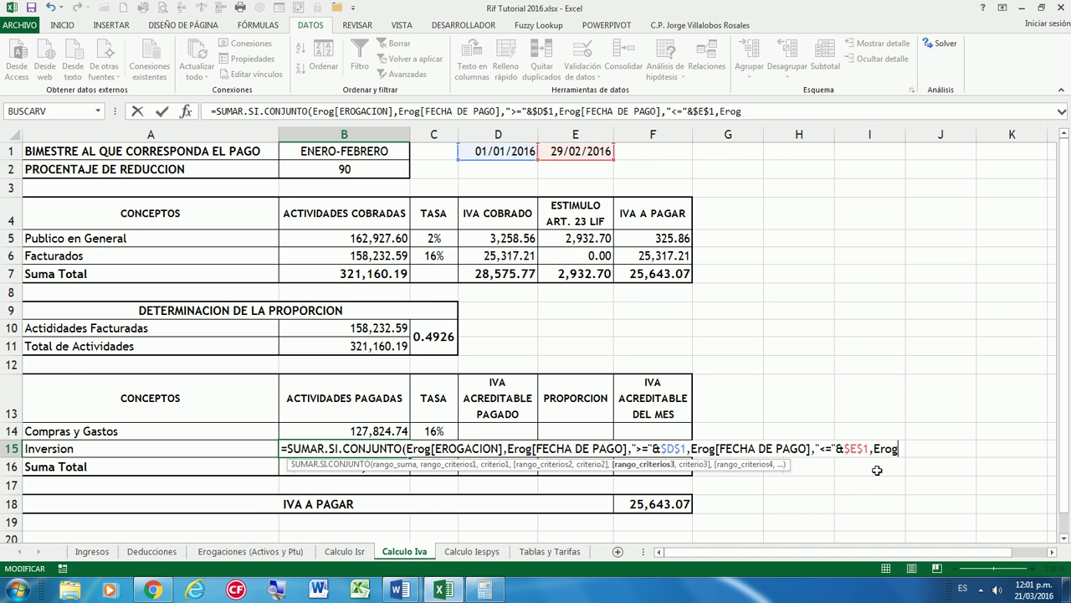
pyautogui.write('[')
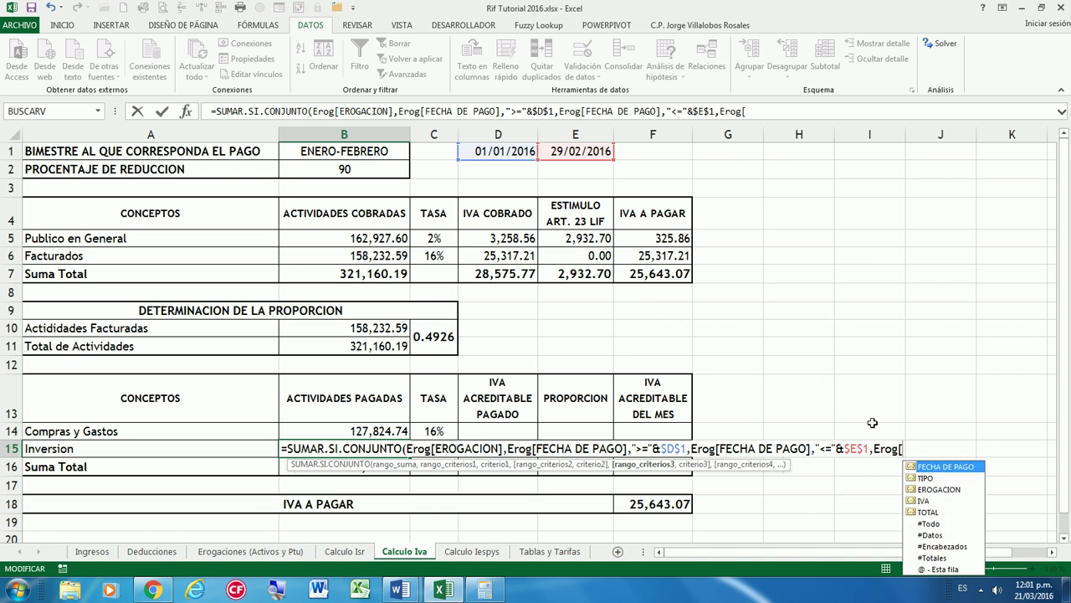
pyautogui.doubleClick(929, 490)
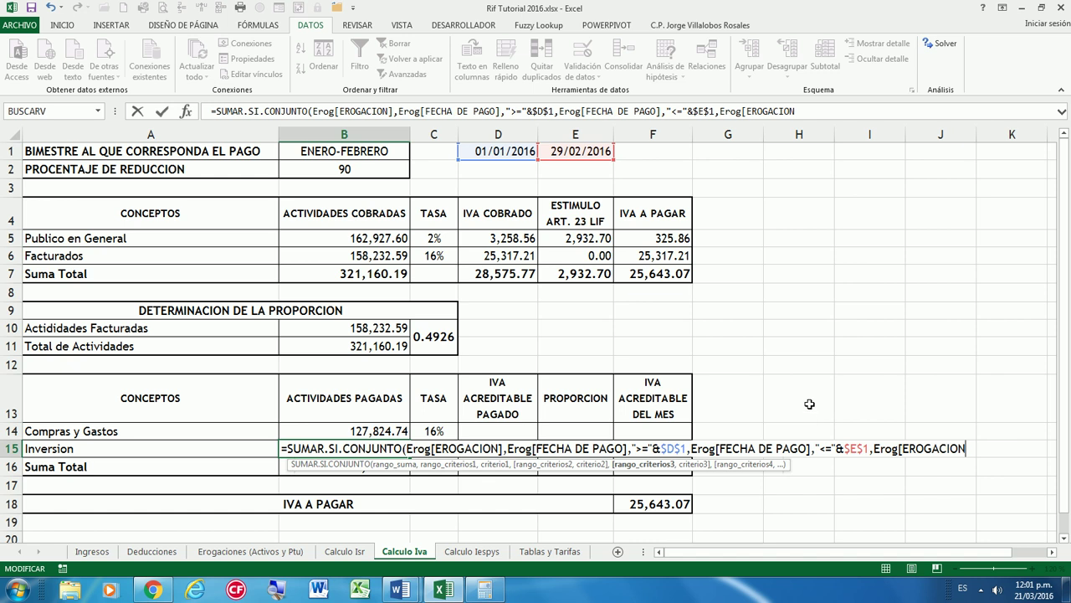
pyautogui.press('BackSpace')
pyautogui.press('BackSpace')
pyautogui.press('BackSpace')
pyautogui.press('BackSpace')
pyautogui.press('BackSpace')
pyautogui.press('BackSpace')
pyautogui.press('BackSpace')
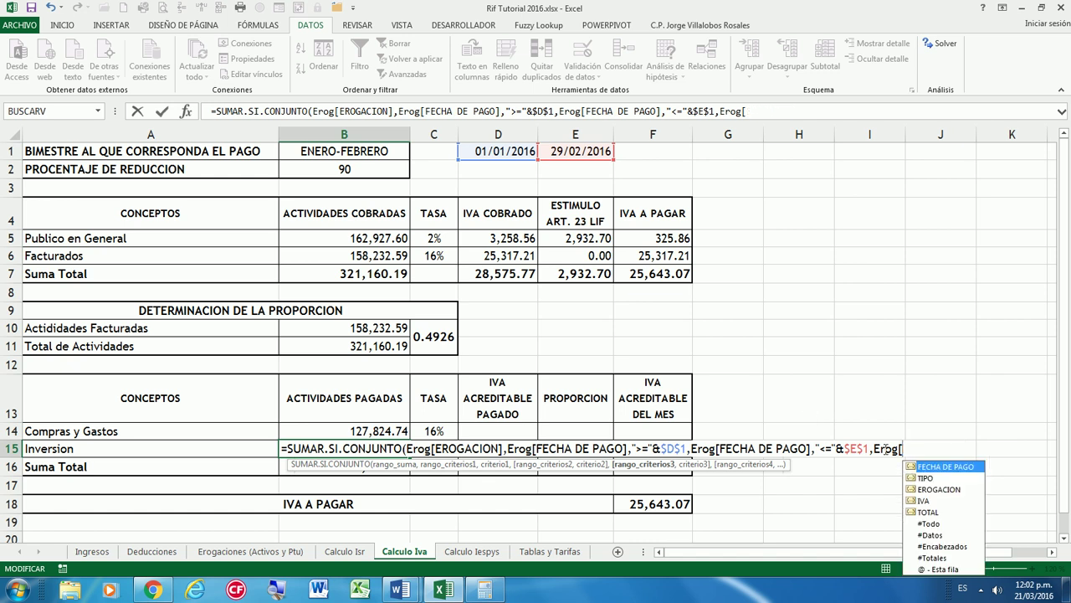
pyautogui.write('],"')
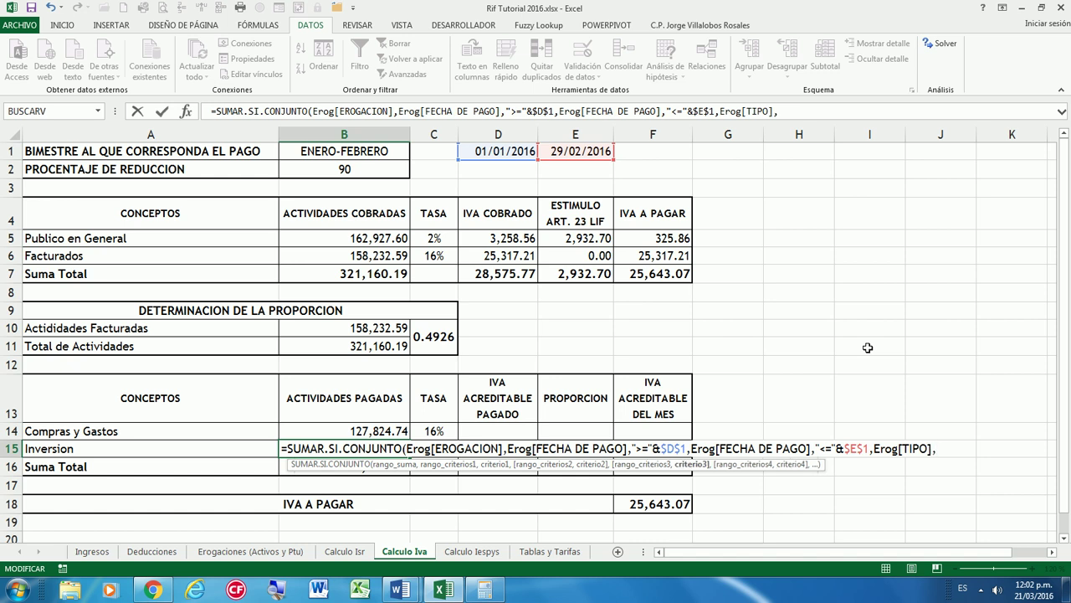
pyautogui.write('I')
pyautogui.write('nversion')
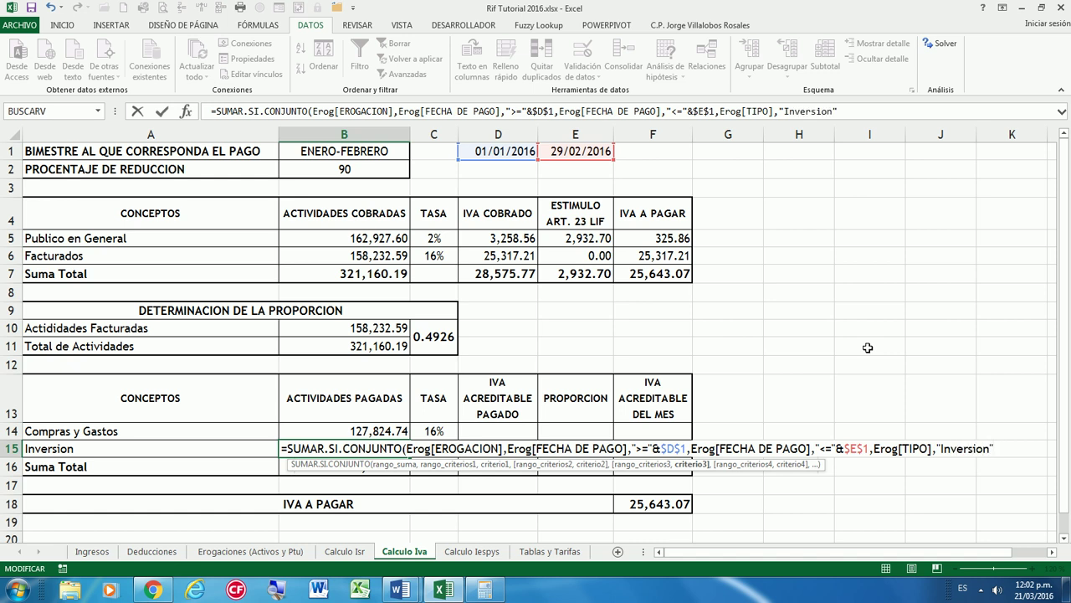
pyautogui.hotkey('ctrl', 'Return')
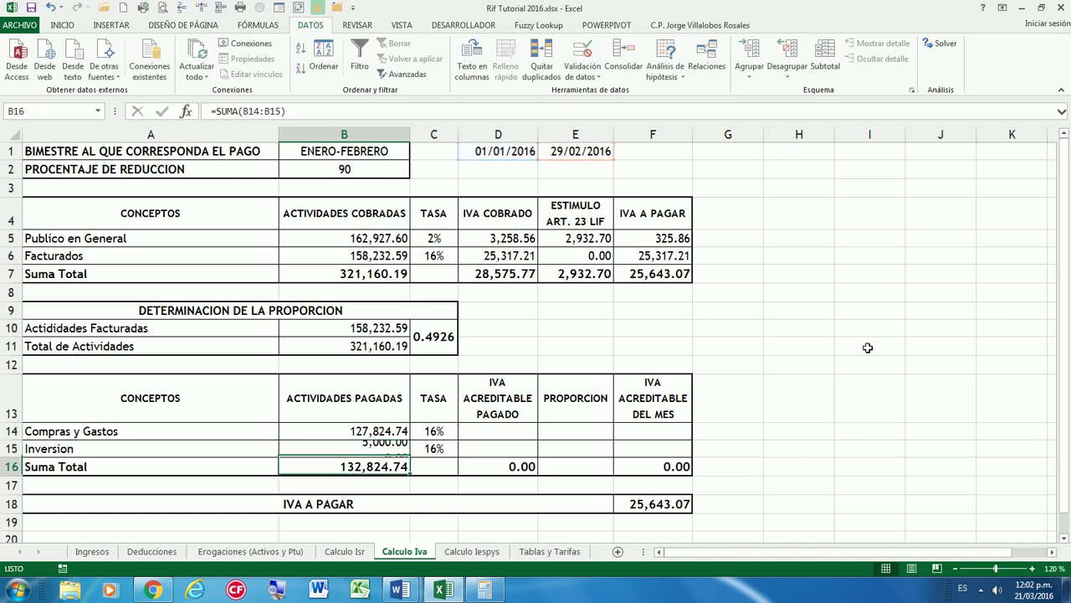
# Compare the first Erogaciones expense row with Inversion, then set the bimester to MAYO-JUNIO
pyautogui.click(354, 152)
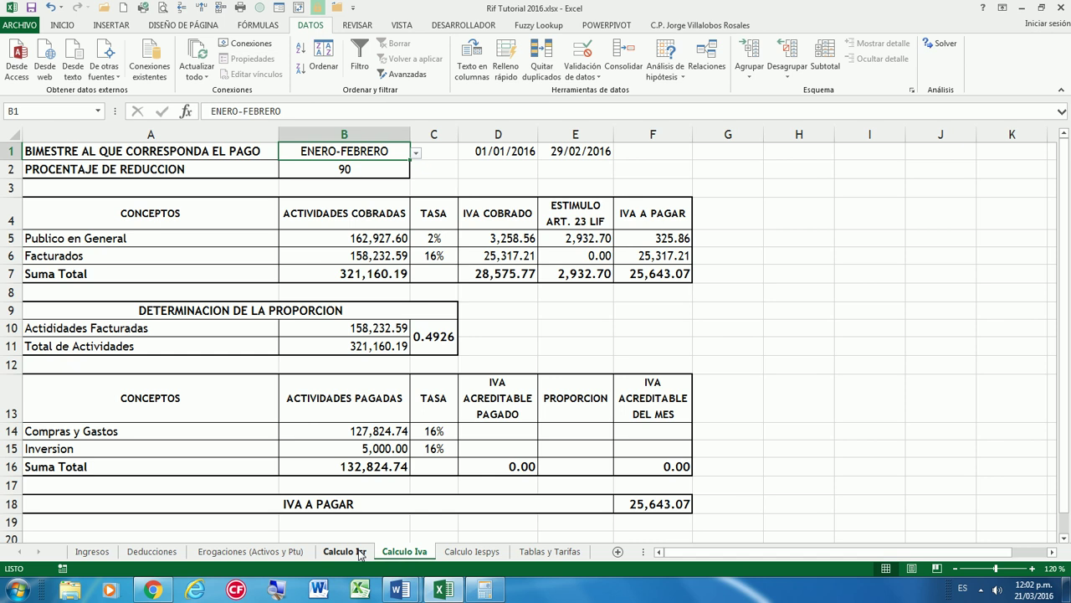
pyautogui.click(272, 554)
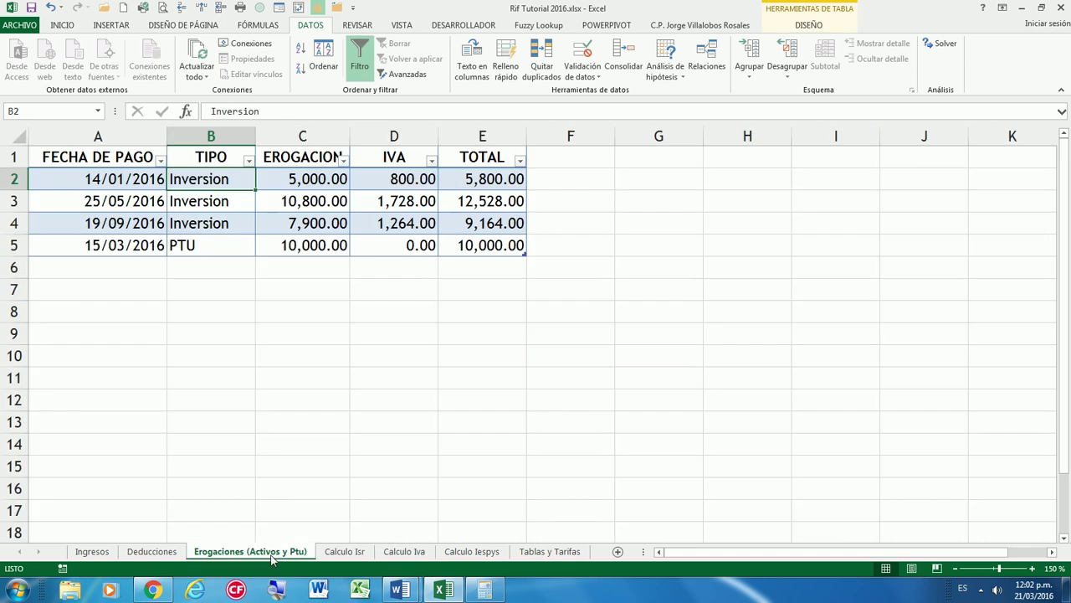
pyautogui.moveTo(131, 186); pyautogui.dragTo(341, 179)
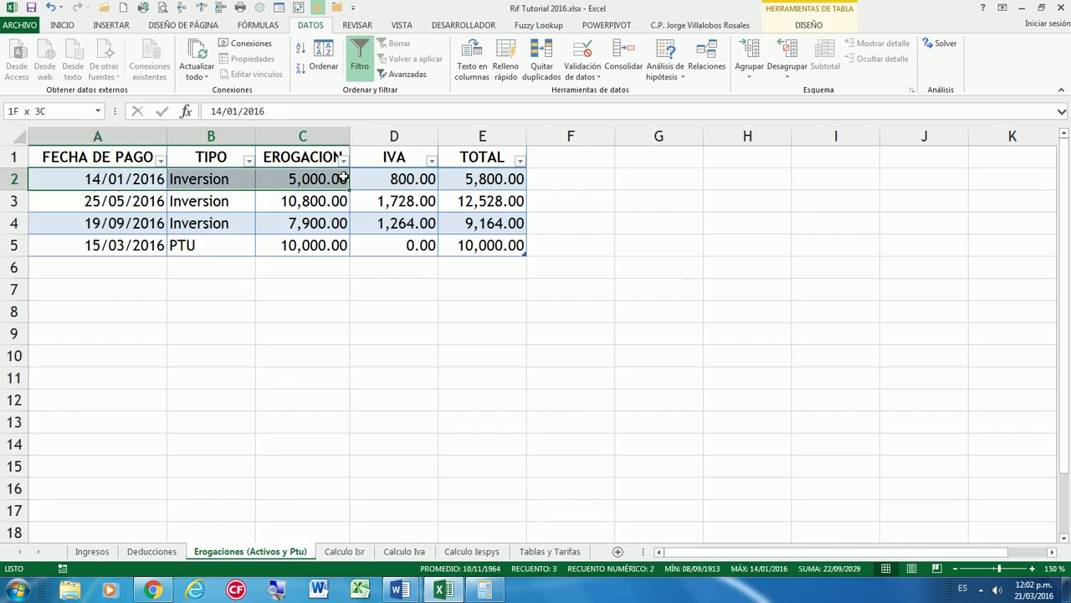
pyautogui.click(140, 182)
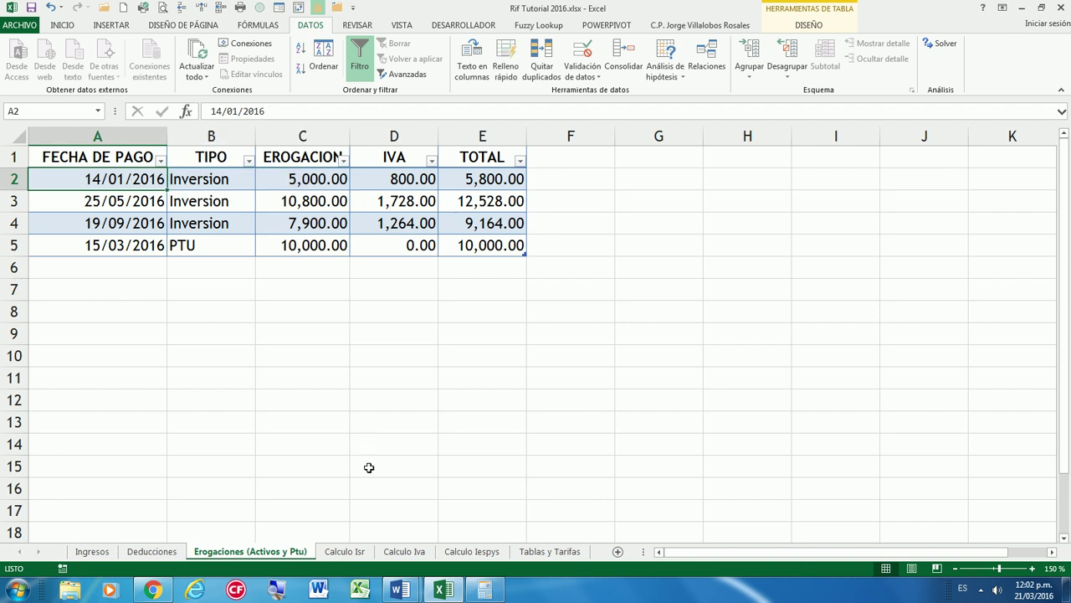
pyautogui.click(402, 552)
pyautogui.click(416, 152)
pyautogui.press('Escape')
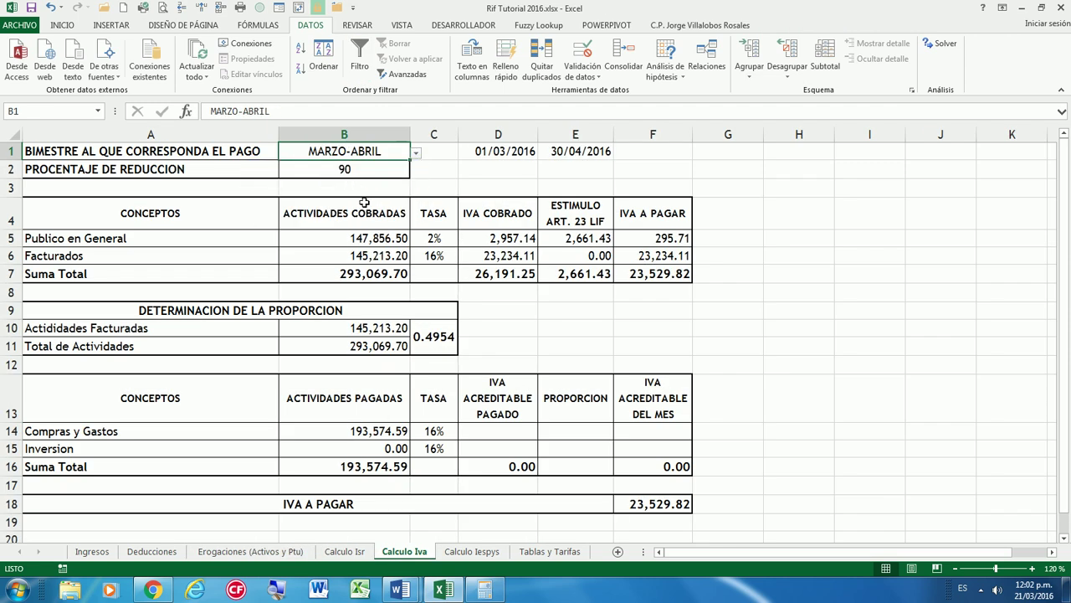
pyautogui.click(416, 153)
pyautogui.click(286, 189)
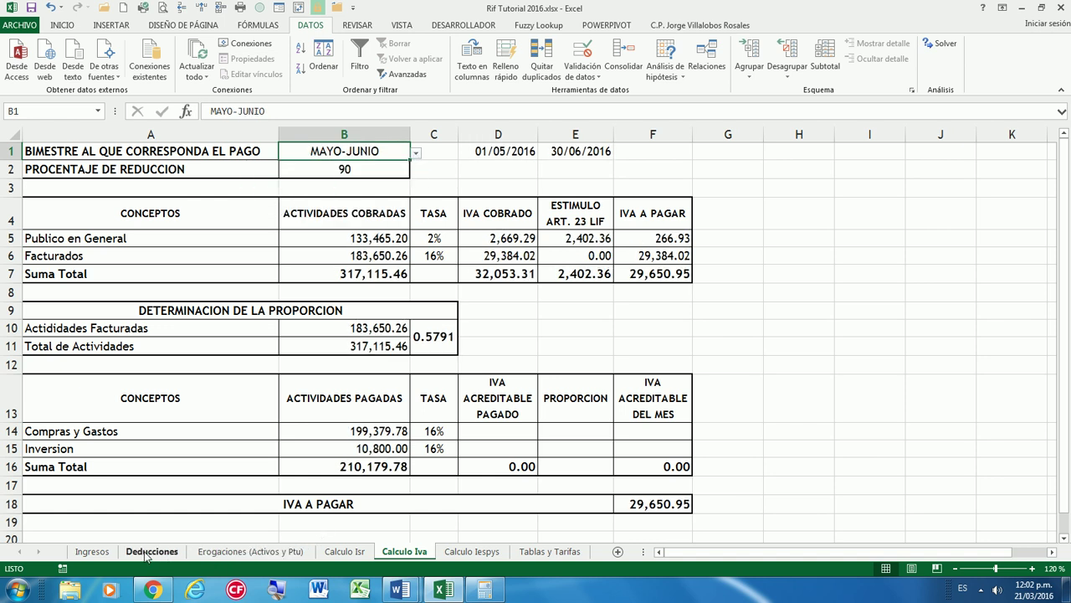
# Verify the May 10,800.00 expense row, then switch the bimester to JULIO-AGOSTO and SEPTIEMBRE-OCTUBRE
pyautogui.click(250, 551)
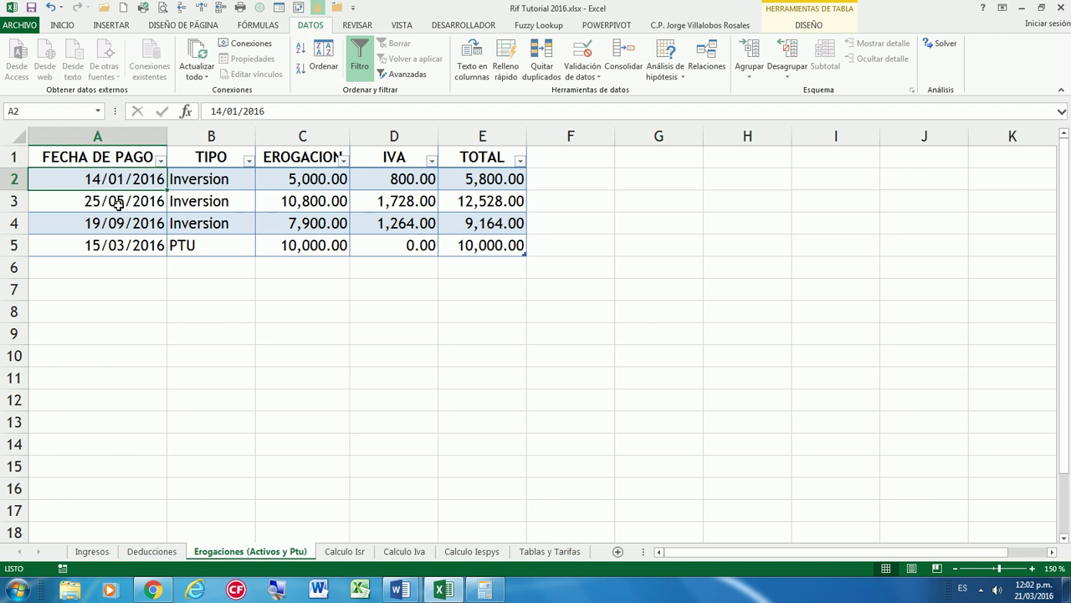
pyautogui.moveTo(118, 204); pyautogui.dragTo(335, 203)
pyautogui.click(335, 202)
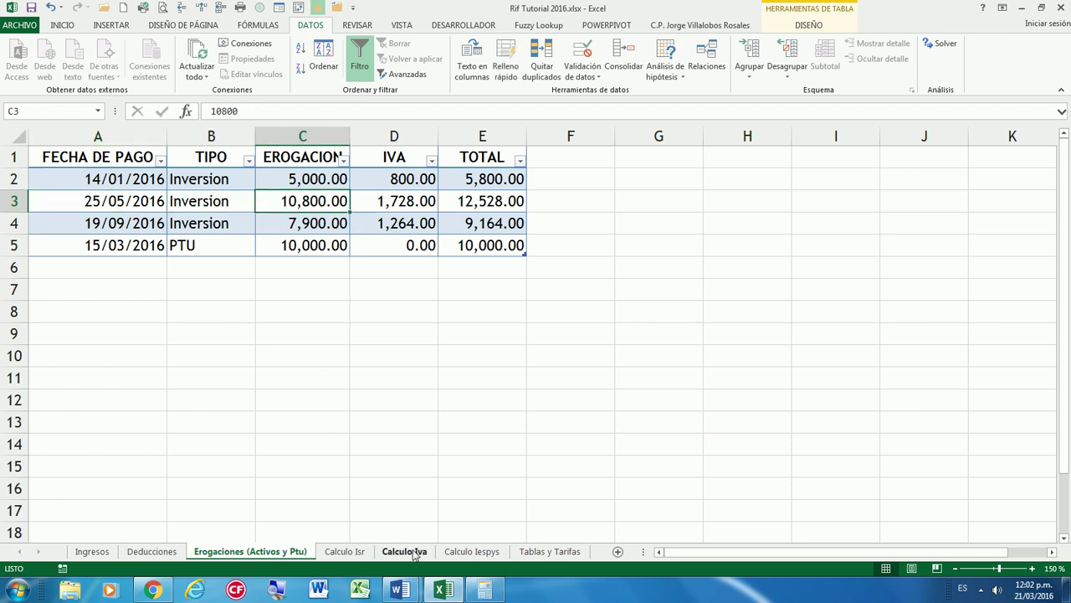
pyautogui.click(413, 552)
pyautogui.click(415, 153)
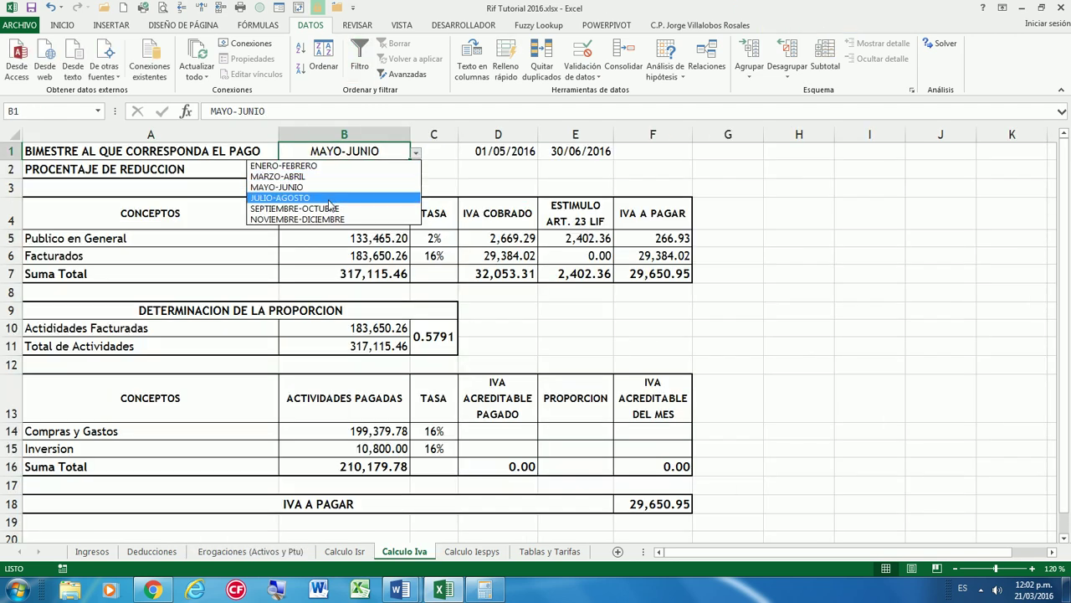
pyautogui.click(329, 201)
pyautogui.click(415, 154)
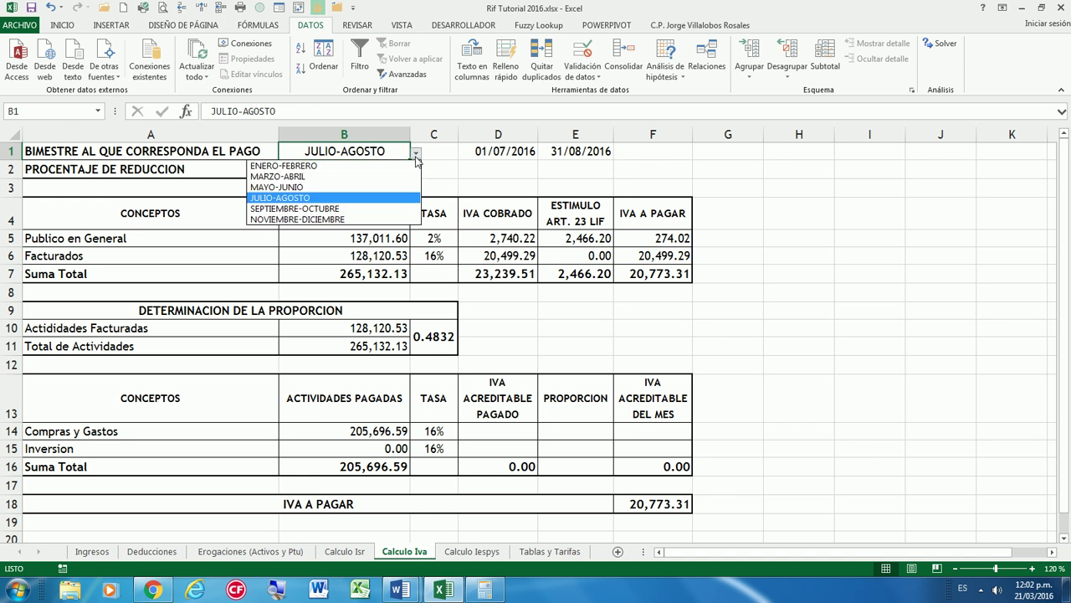
pyautogui.click(329, 209)
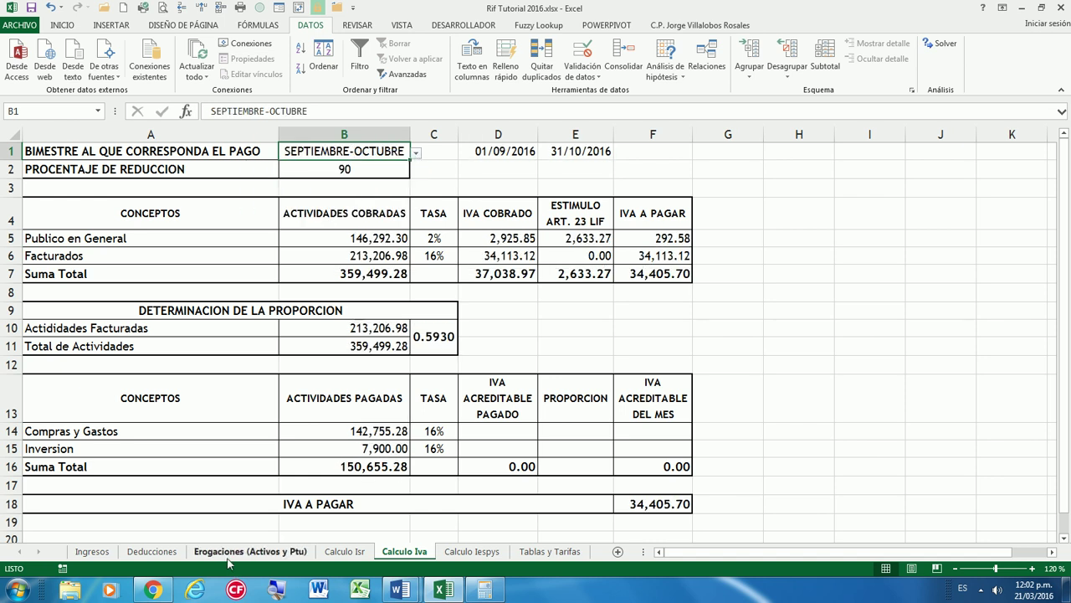
# Check the September expense row, reset the bimester to ENERO-FEBRERO, and save the workbook
pyautogui.click(243, 553)
pyautogui.moveTo(117, 224); pyautogui.dragTo(295, 223)
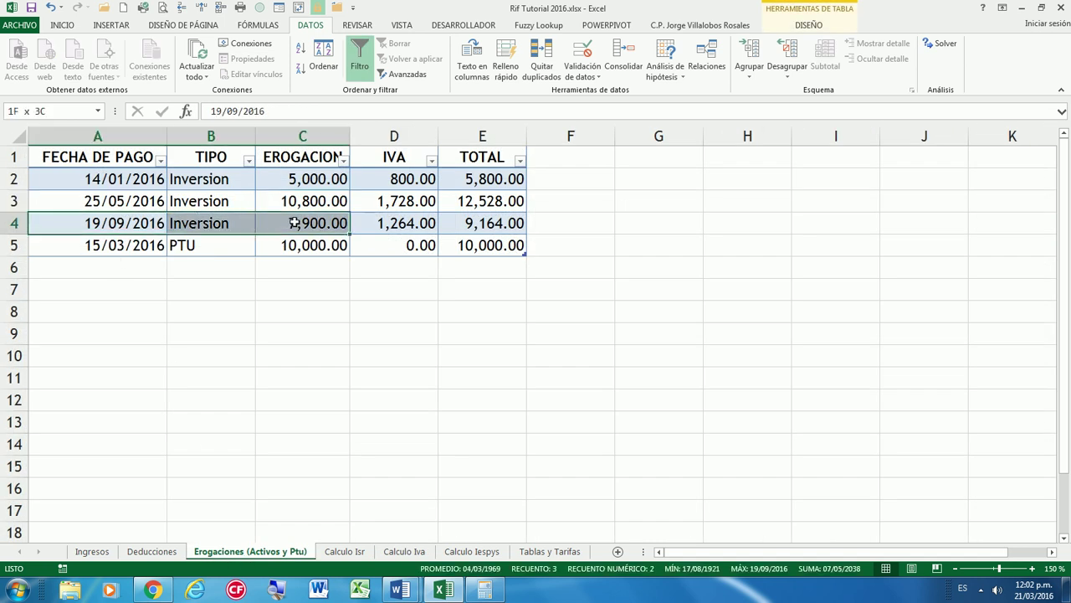
pyautogui.hotkey('ctrl', 'Home')
pyautogui.click(410, 552)
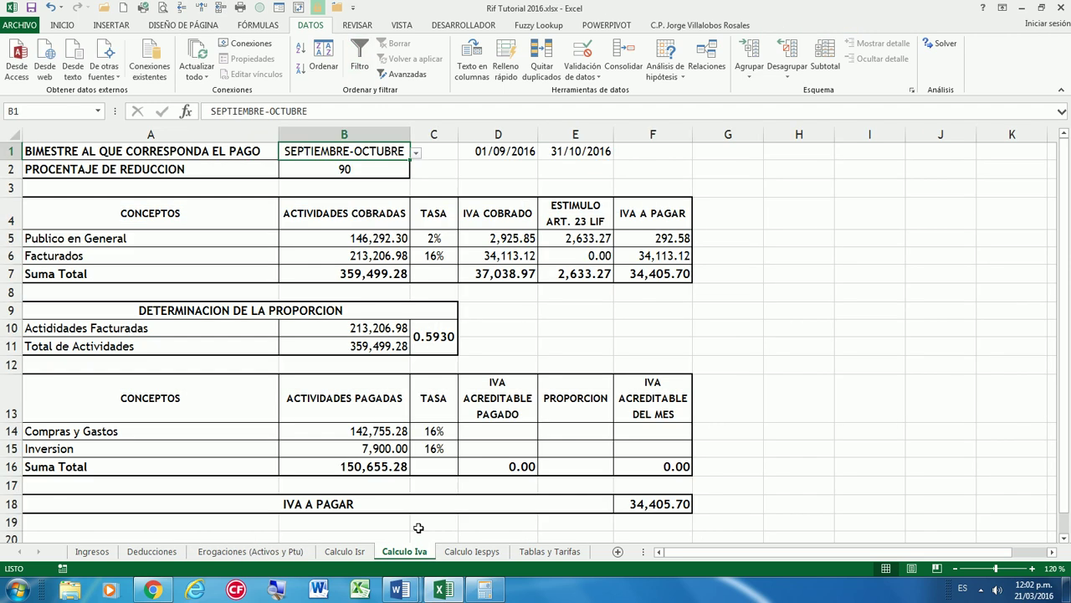
pyautogui.click(416, 153)
pyautogui.click(343, 161)
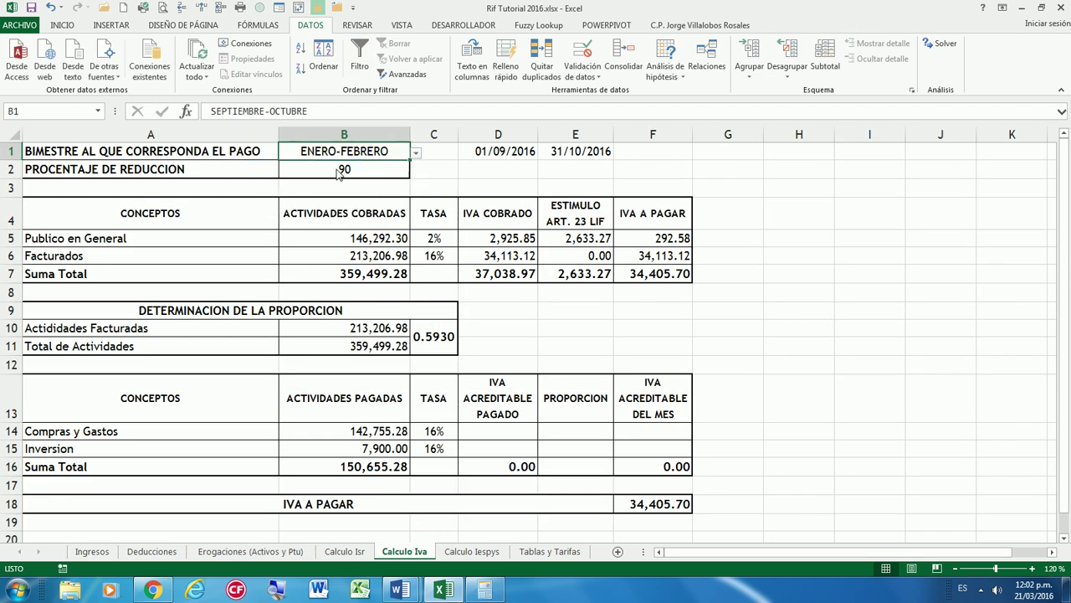
pyautogui.click(507, 439)
pyautogui.click(33, 8)
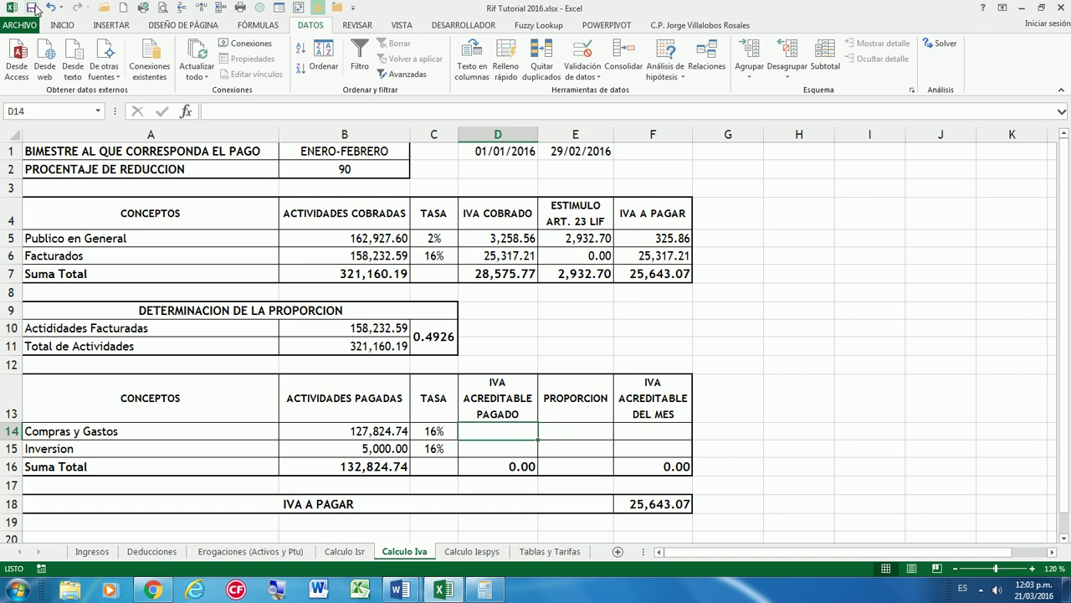
# Begin D14's IVA ACREDITABLE PAGADO formula as =SUMAR.SI.CONJUNTO( from the =suma autocomplete
pyautogui.press('Left')
pyautogui.press('Left')
pyautogui.press('Left')
pyautogui.press('Right')
pyautogui.press('Right')
pyautogui.press('Right')
pyautogui.press('Left')
pyautogui.press('Left')
pyautogui.press('Left')
pyautogui.press('Right')
pyautogui.press('Right')
pyautogui.press('Right')
pyautogui.press('Left')
pyautogui.press('Right')
pyautogui.write('=suma')
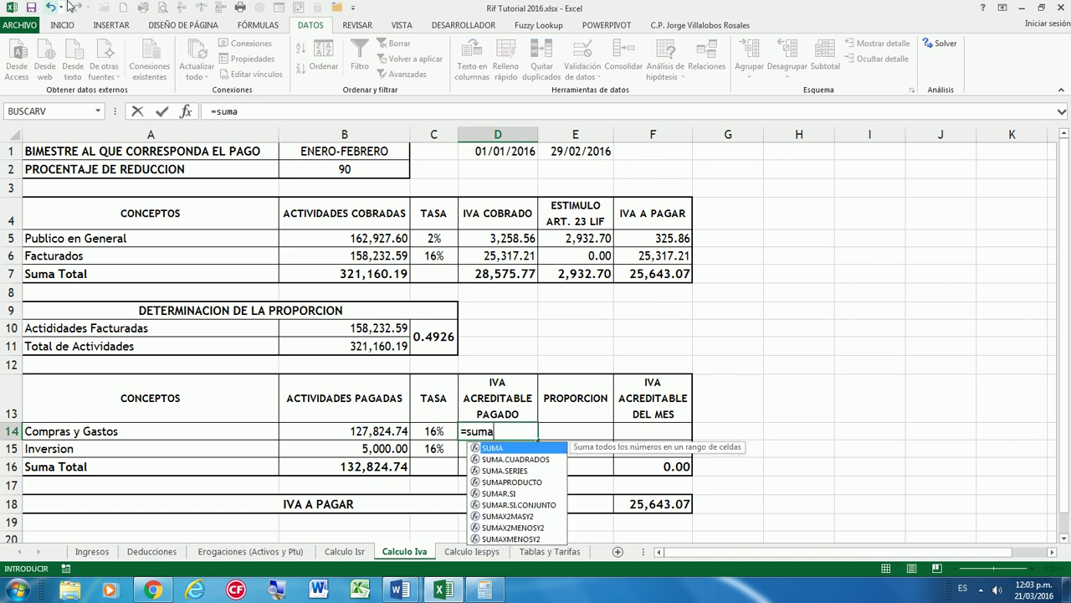
pyautogui.doubleClick(540, 505)
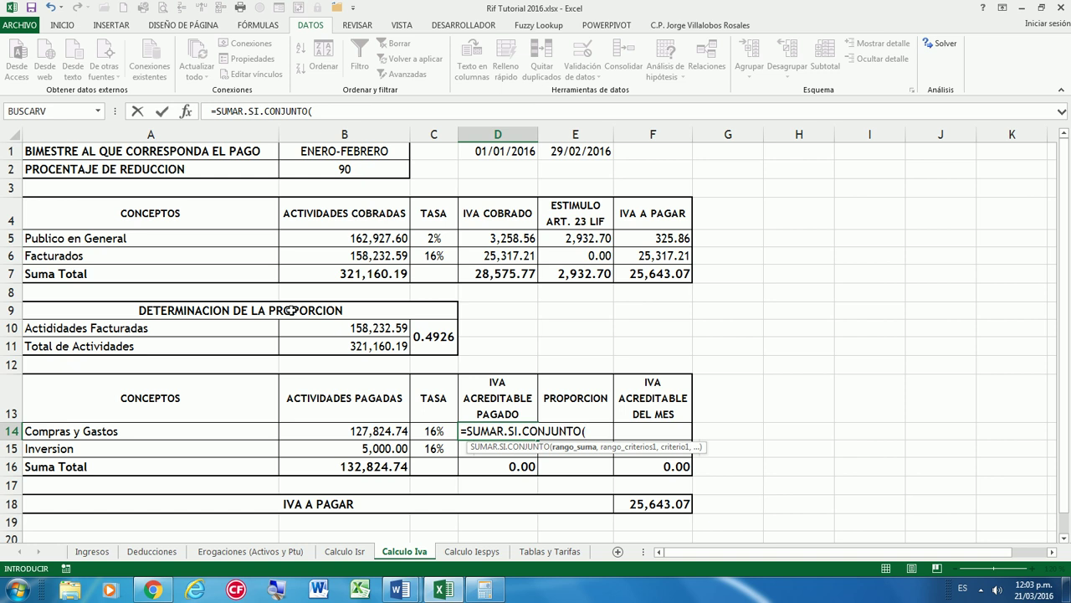
# In D14, start SUMAR.SI.CONJUNTO summing Ded[IVA] where Ded[FECHA DE PAGO] is >= $D$1
pyautogui.write('DE')
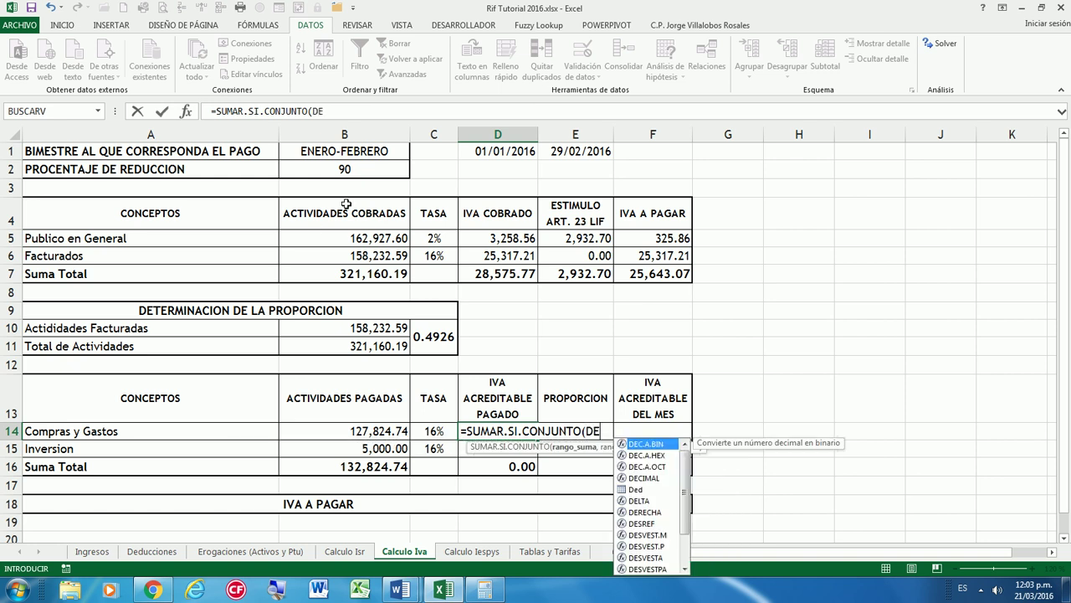
pyautogui.click(642, 492)
pyautogui.doubleClick(641, 491)
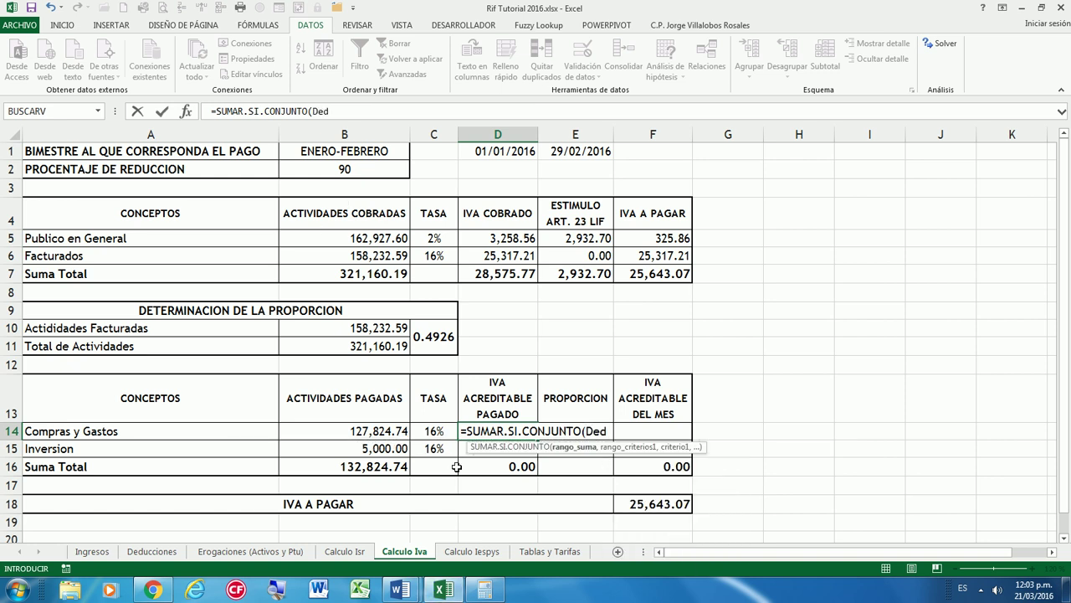
pyautogui.write('[')
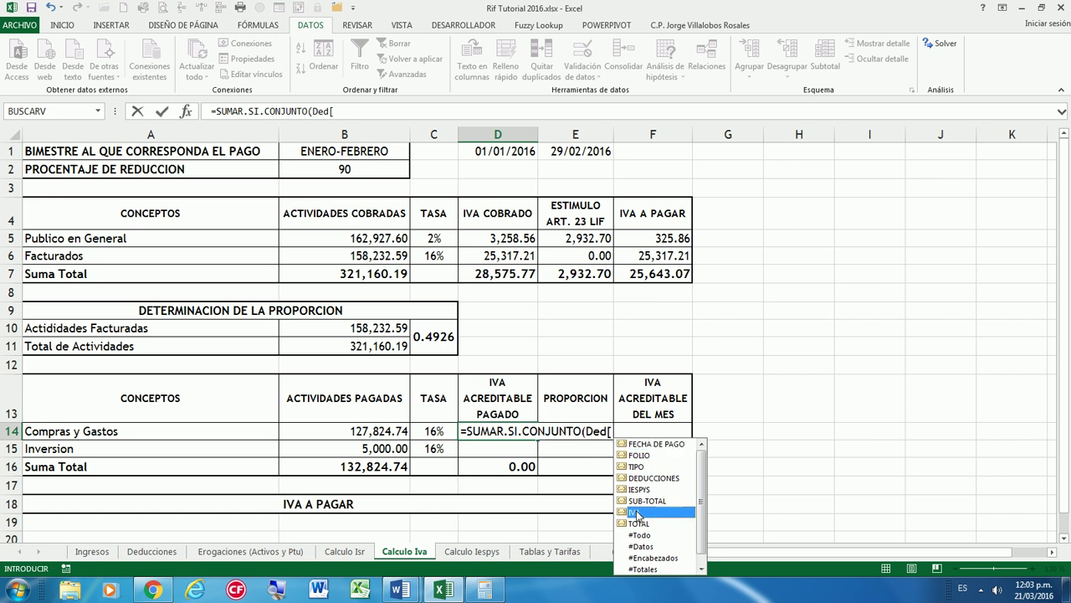
pyautogui.doubleClick(641, 511)
pyautogui.write(']')
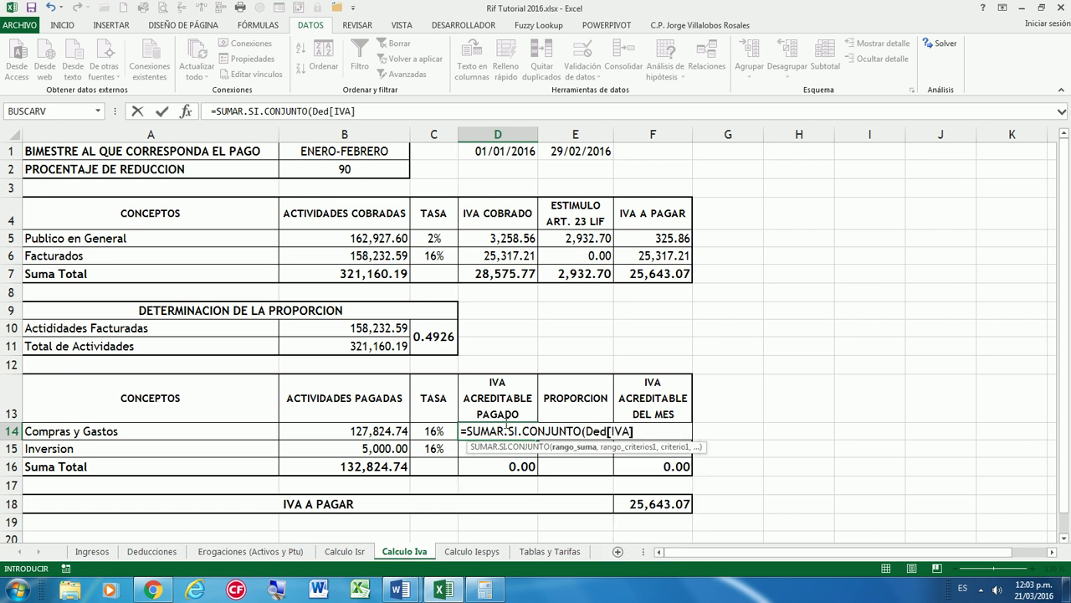
pyautogui.write(',')
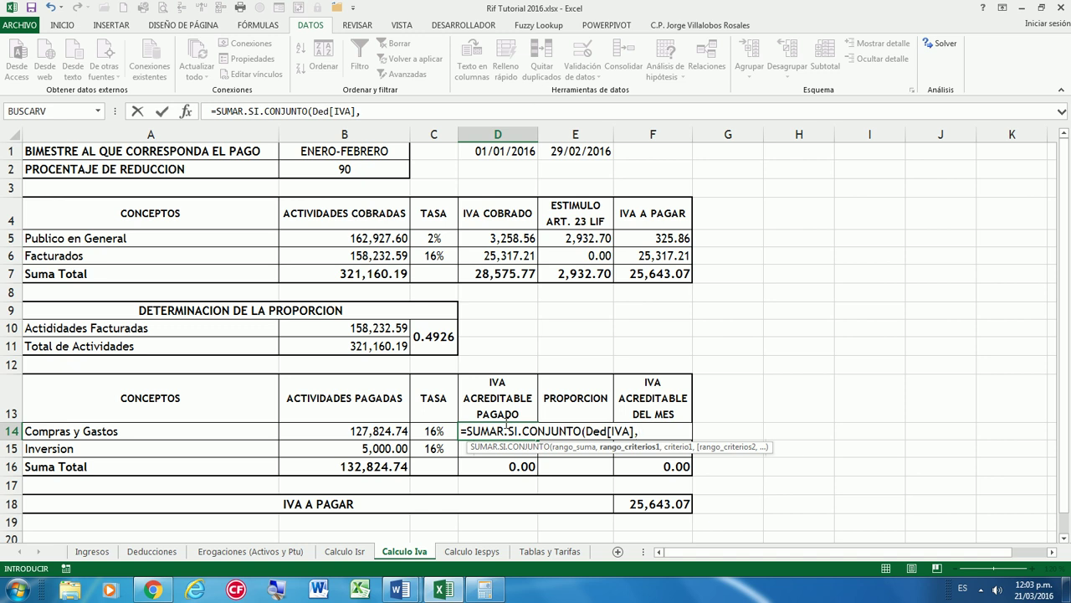
pyautogui.write('DE')
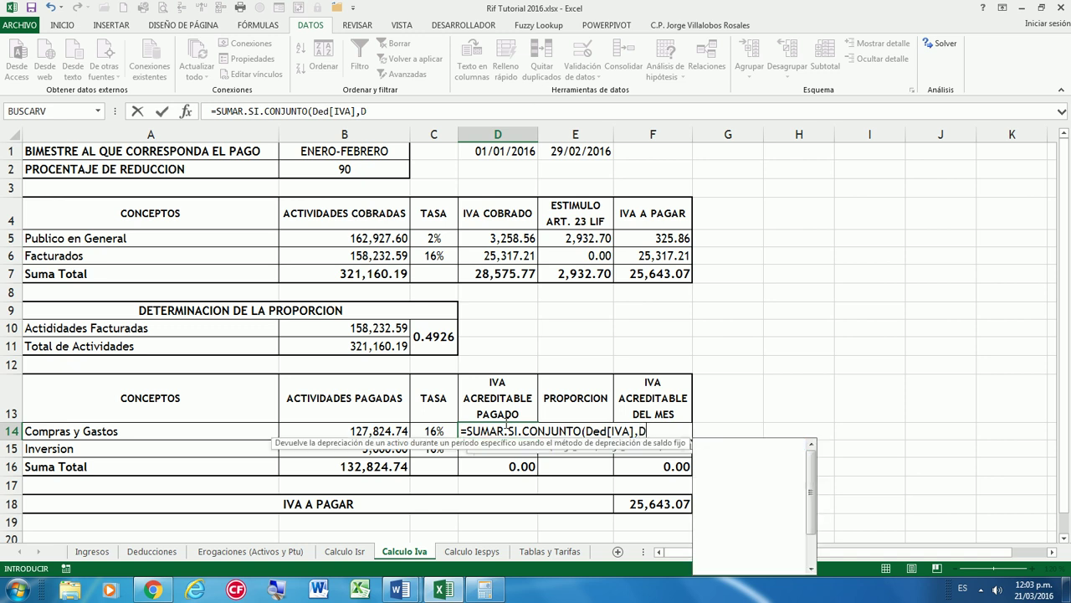
pyautogui.doubleClick(720, 491)
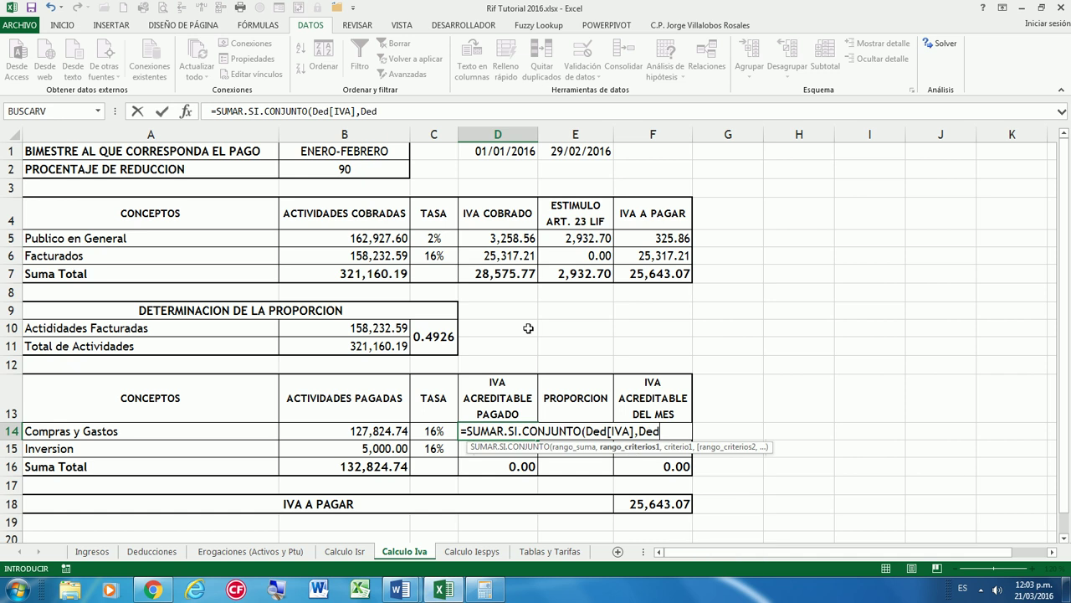
pyautogui.write('[')
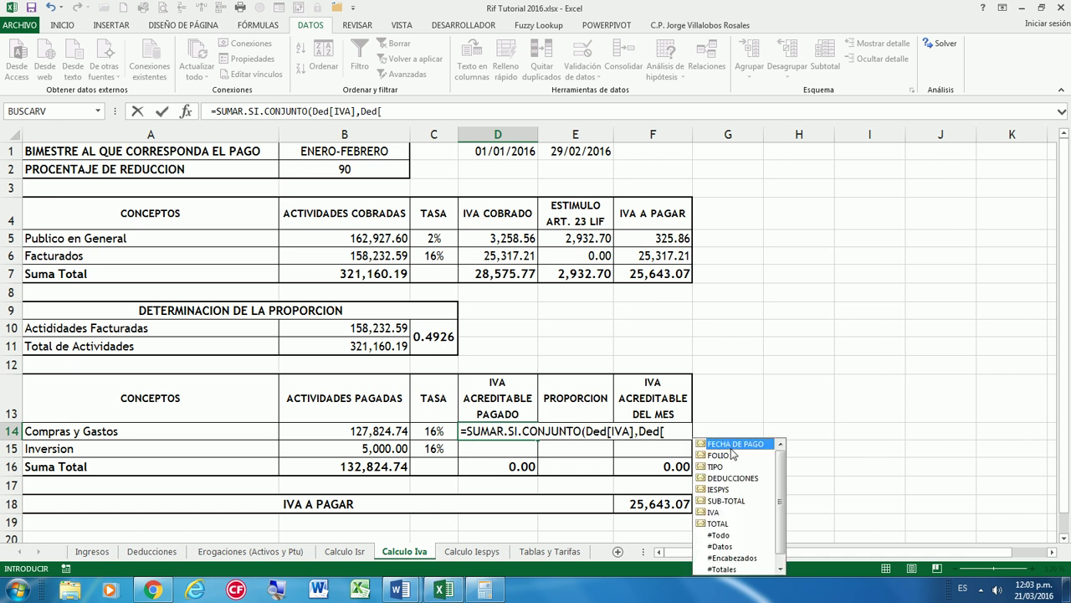
pyautogui.doubleClick(727, 445)
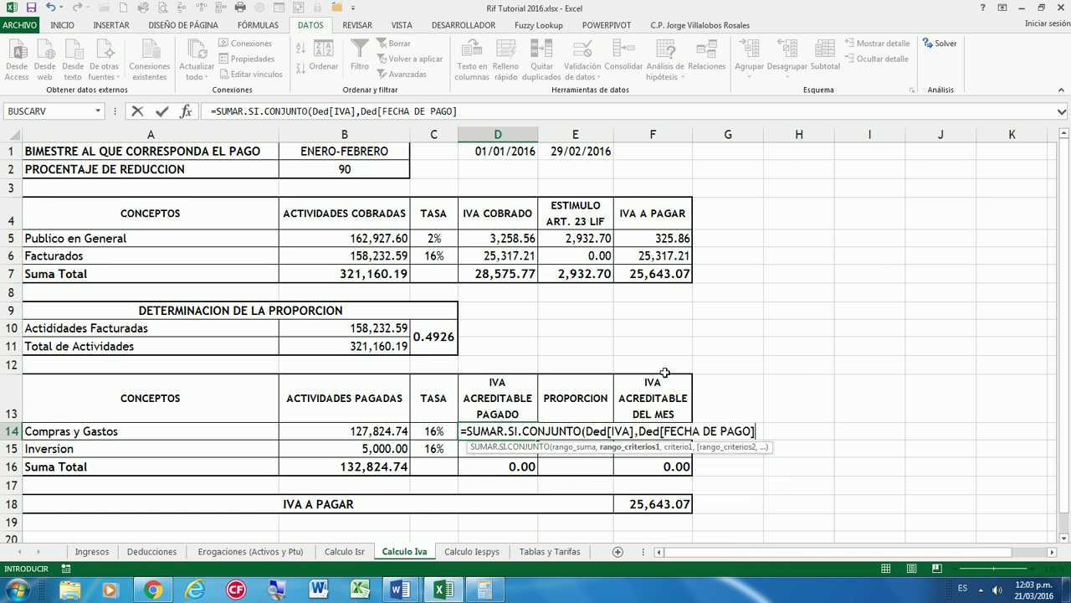
pyautogui.write(',">="')
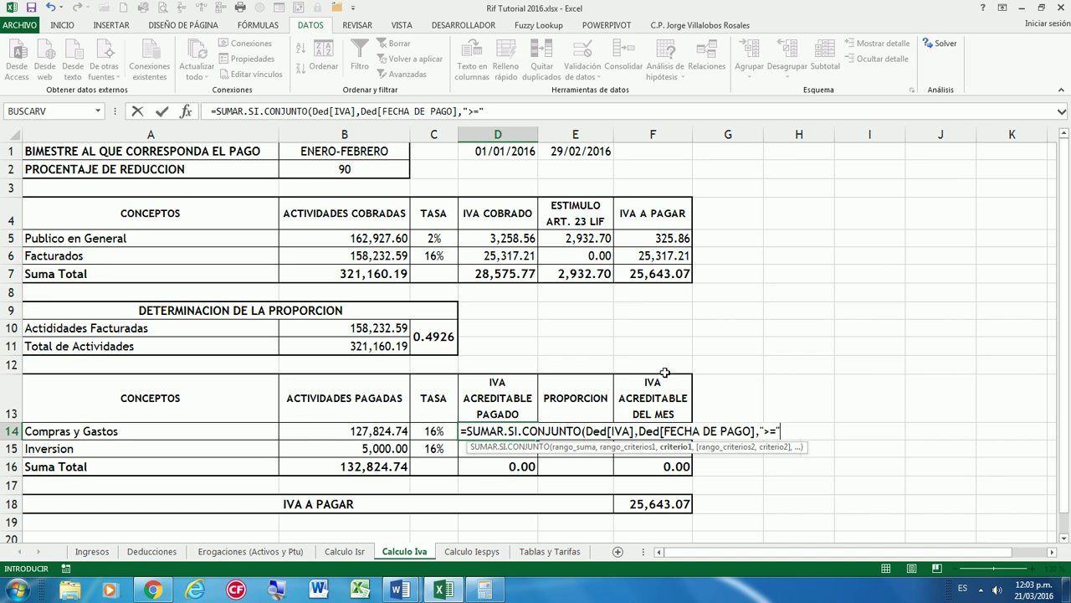
pyautogui.write('&')
pyautogui.click(495, 155)
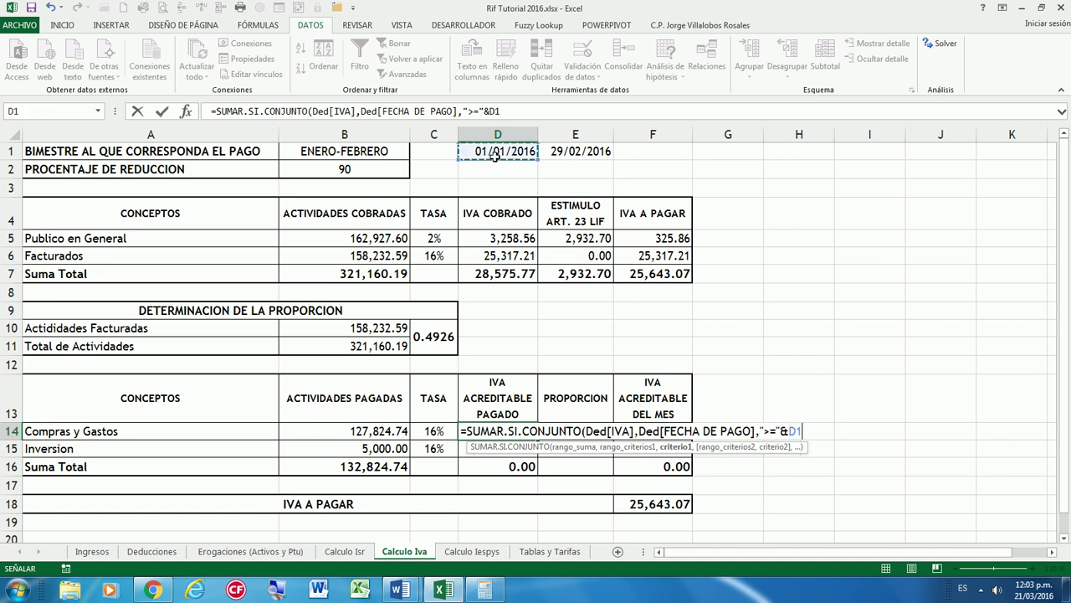
pyautogui.press('F4')
# Add the Ded[FECHA DE PAGO] <= $E$1 criterion and confirm the formula, giving 20,451.94
pyautogui.write(',Ded')
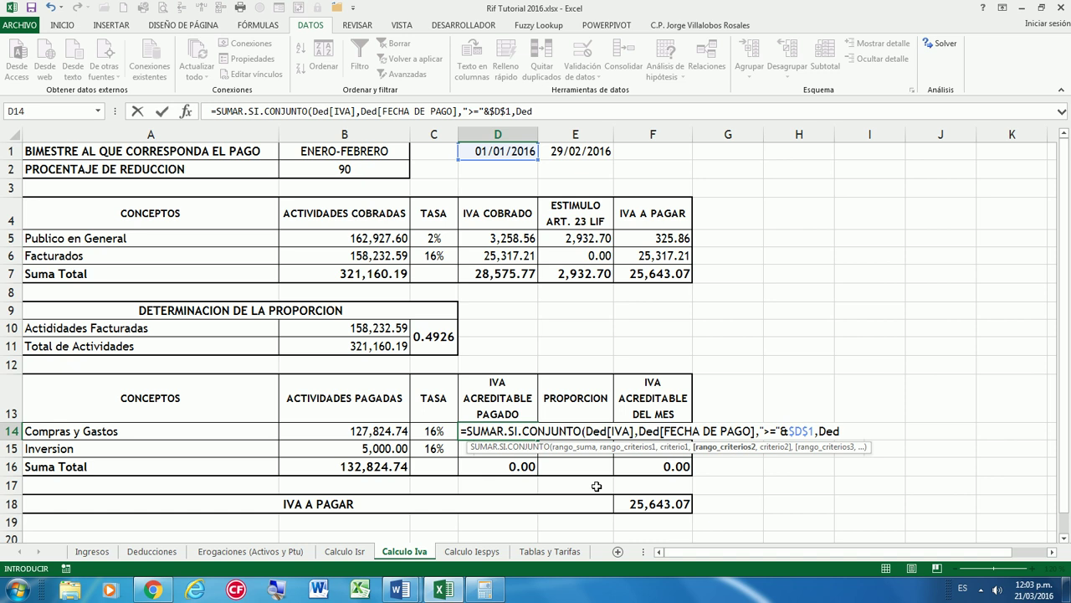
pyautogui.write('[')
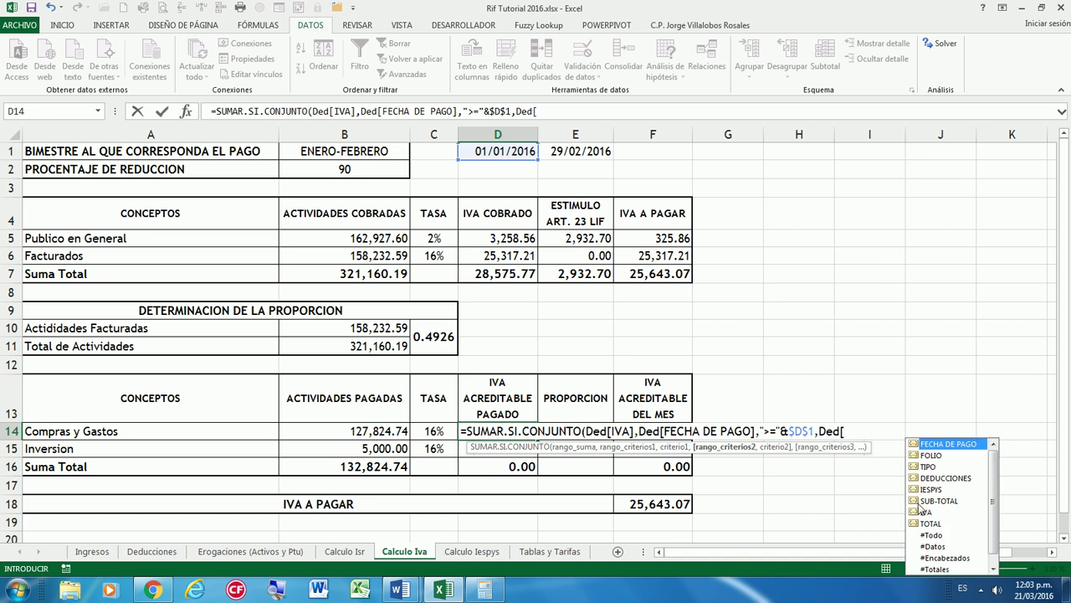
pyautogui.doubleClick(941, 446)
pyautogui.write(',"<=')
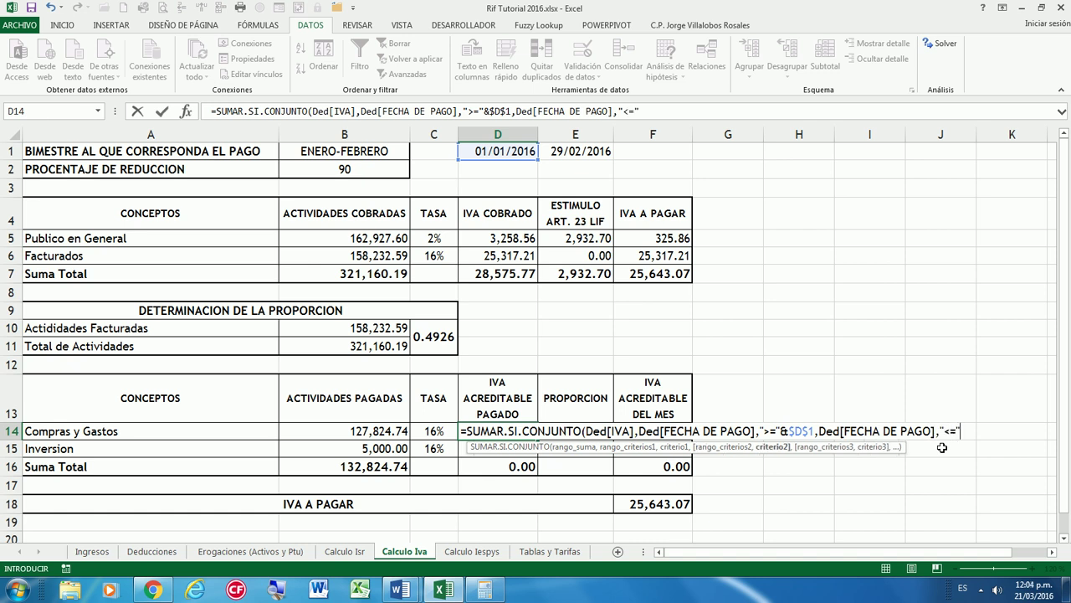
pyautogui.click(575, 151)
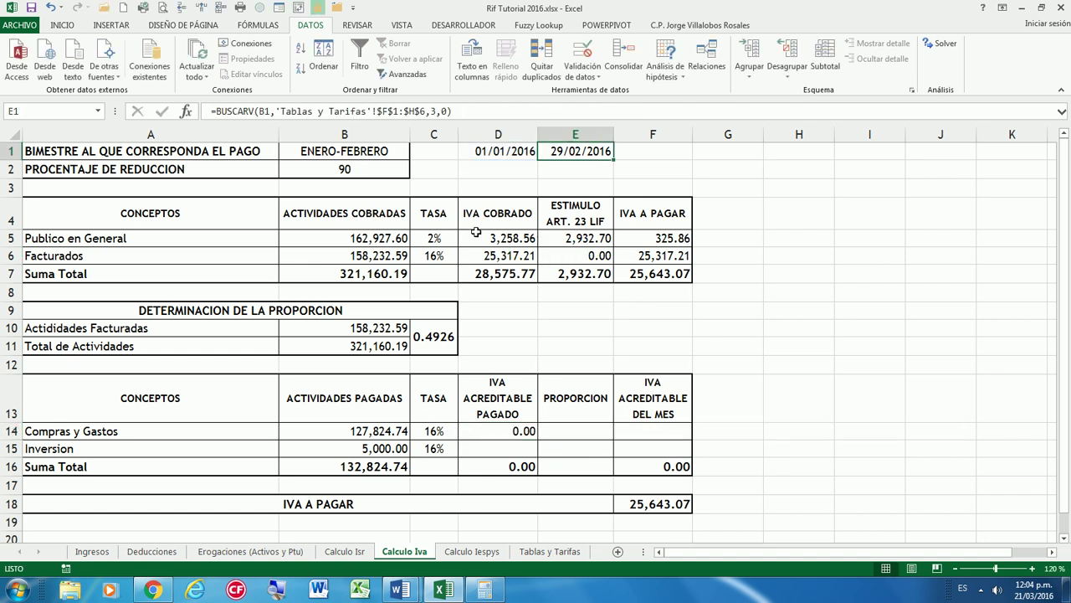
pyautogui.doubleClick(489, 431)
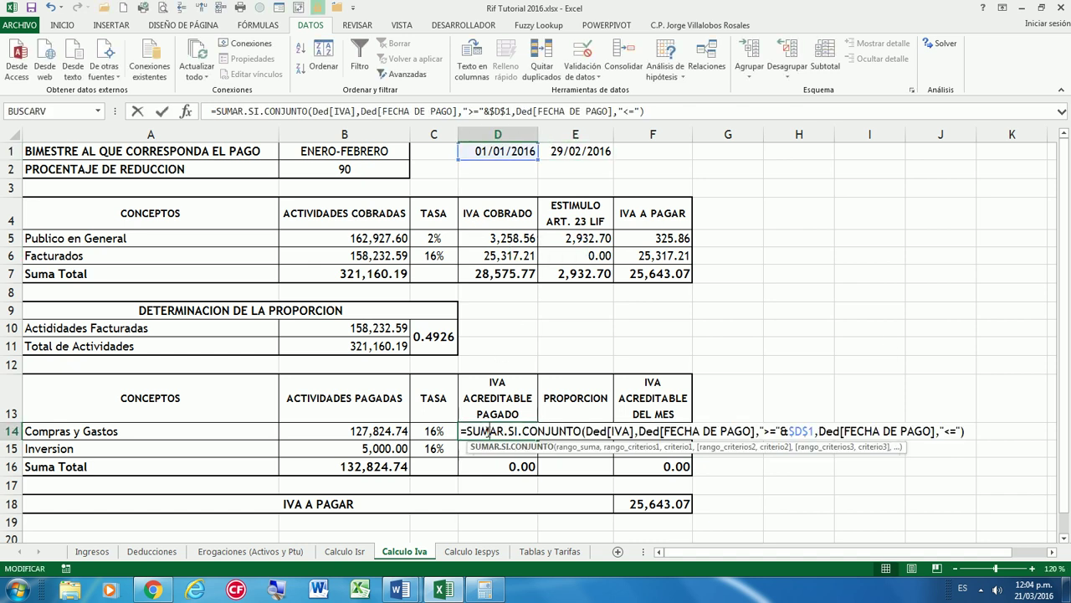
pyautogui.click(970, 431)
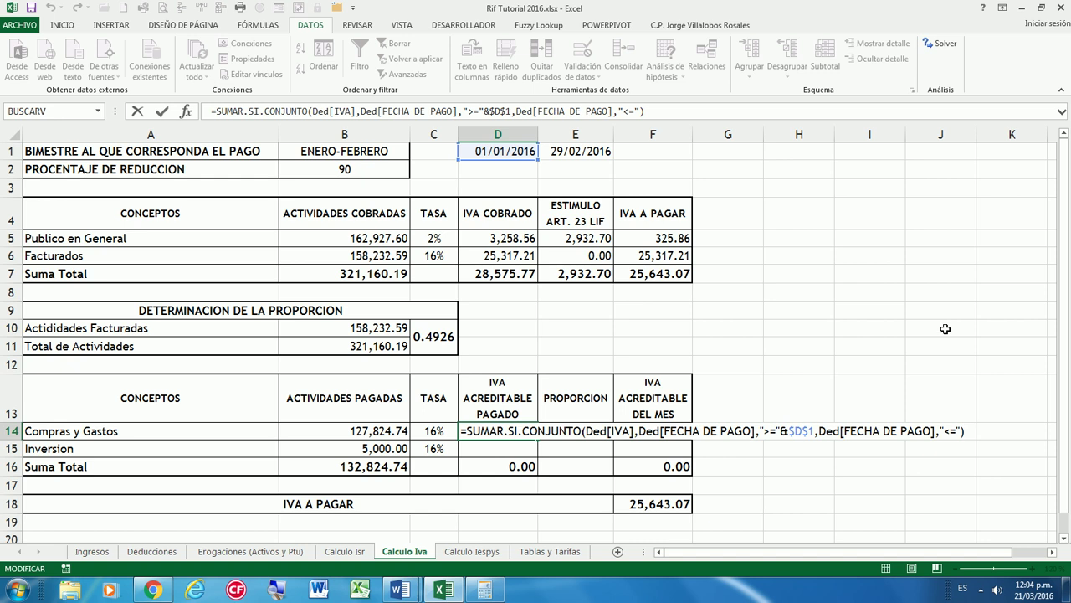
pyautogui.press('BackSpace')
pyautogui.write('&')
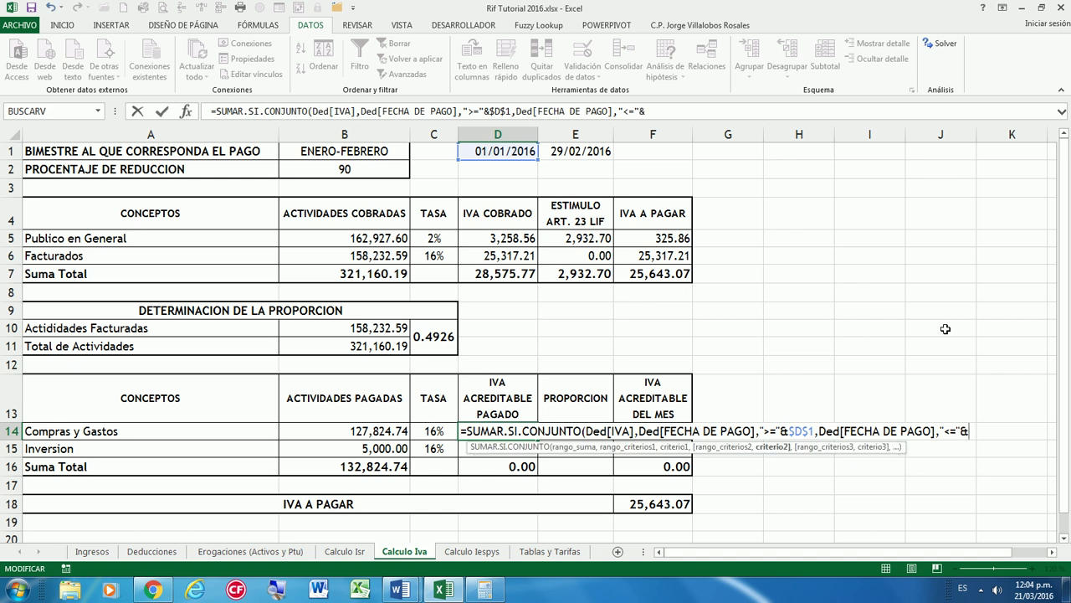
pyautogui.click(602, 151)
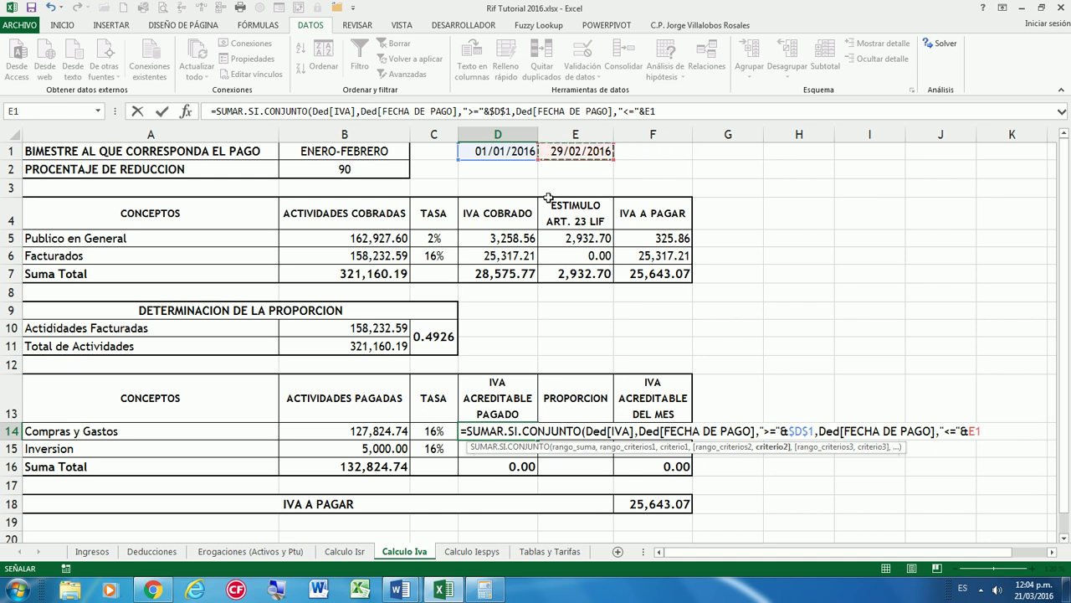
pyautogui.press('F4')
pyautogui.write(')')
pyautogui.hotkey('ctrl', 'Return')
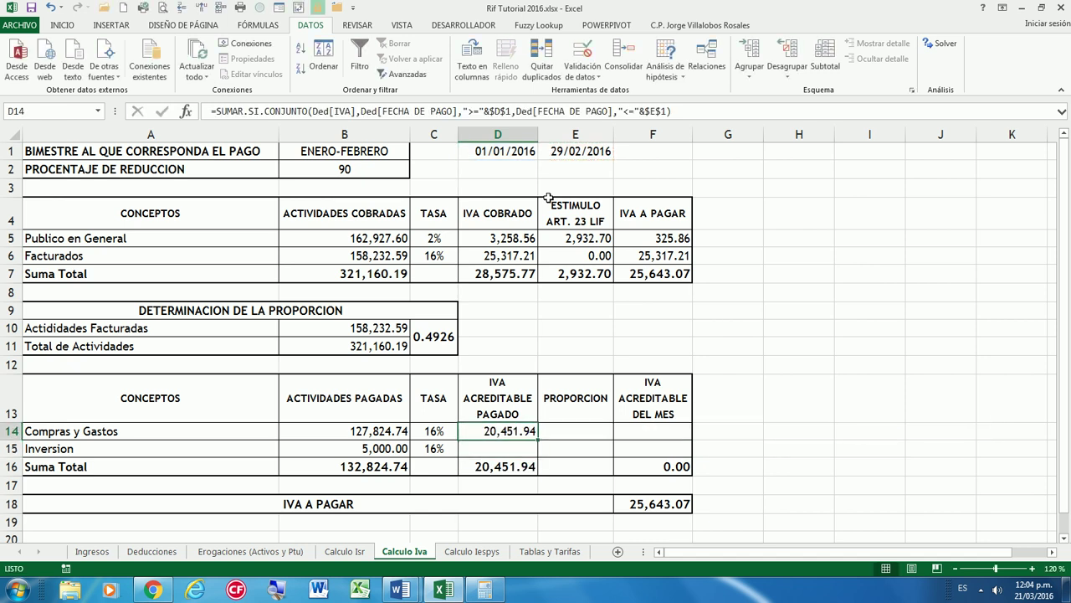
pyautogui.click(484, 589)
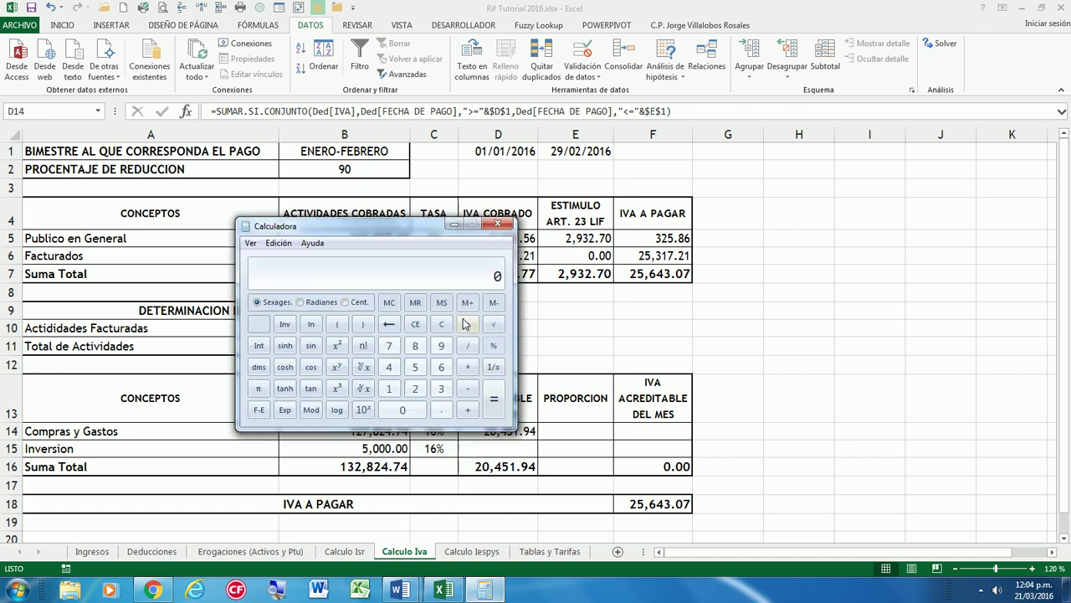
pyautogui.moveTo(425, 231); pyautogui.dragTo(286, 174)
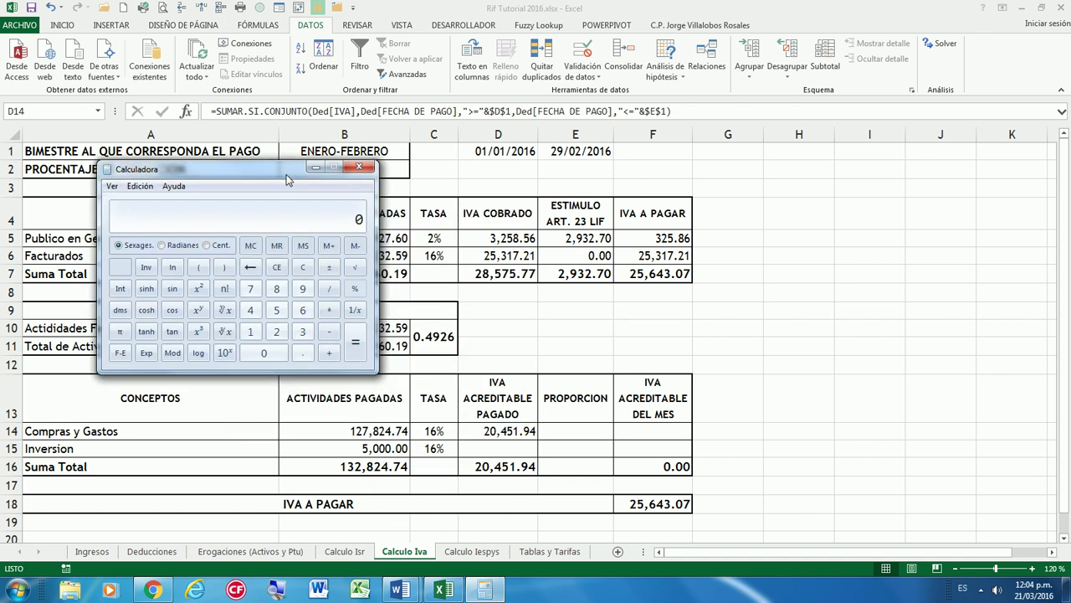
pyautogui.write('127821.74*.16')
pyautogui.press('Return')
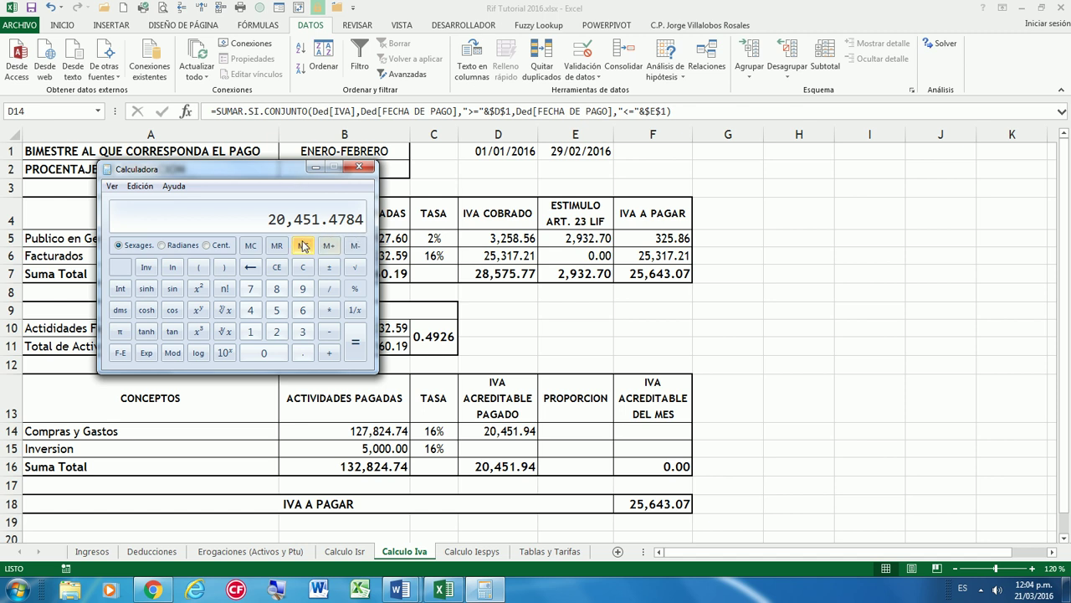
pyautogui.click(315, 167)
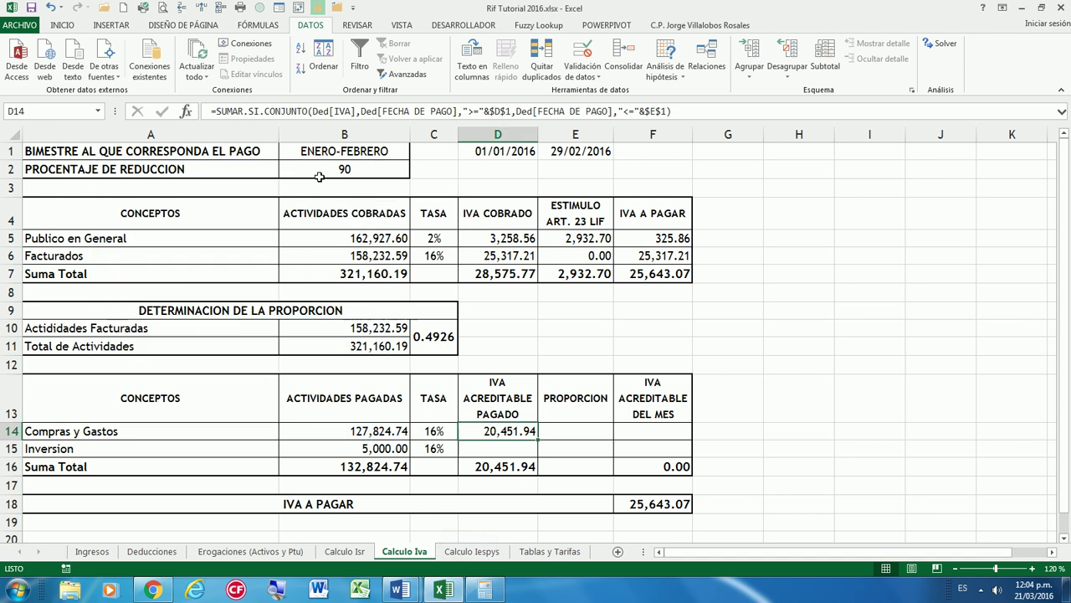
# In D15, start SUMAR.SI.CONJUNTO summing Erog[IVA] where Erog[FECHA DE PAGO] is >= $D$1
pyautogui.click(487, 447)
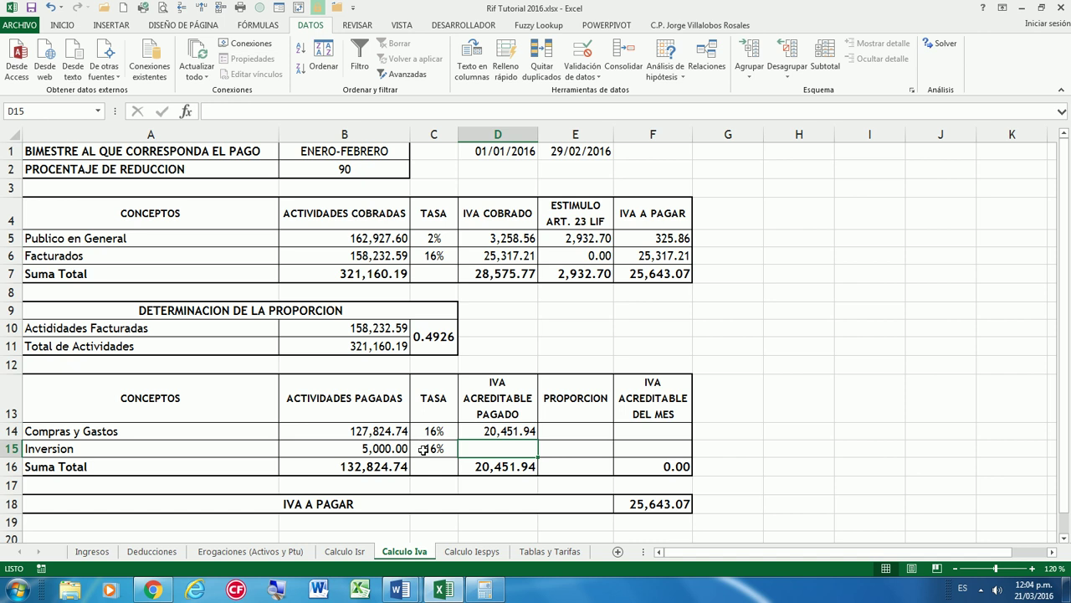
pyautogui.write('=SUM')
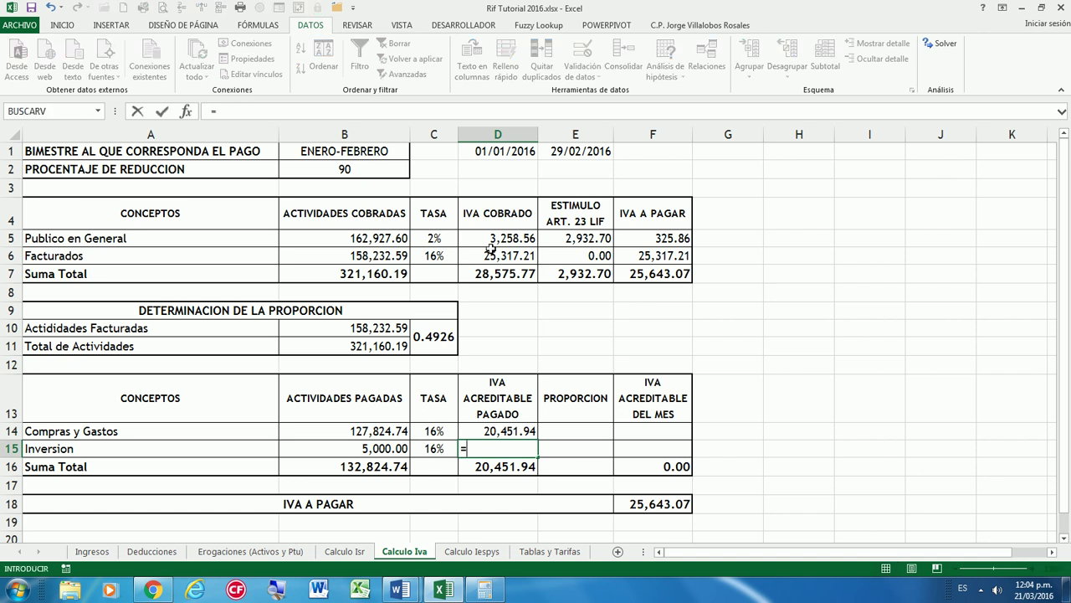
pyautogui.doubleClick(549, 523)
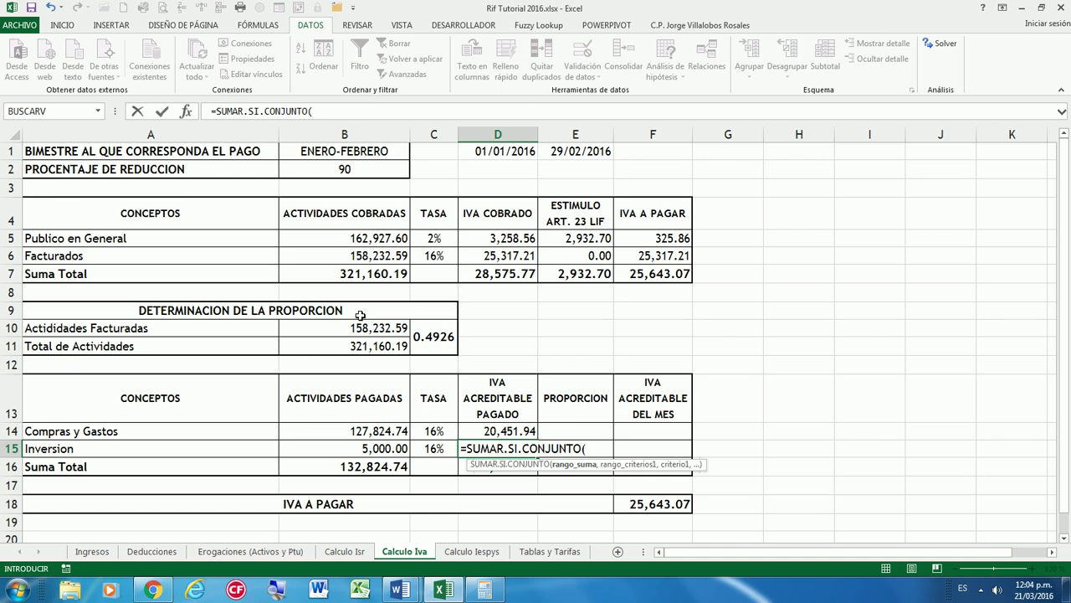
pyautogui.write('Erog')
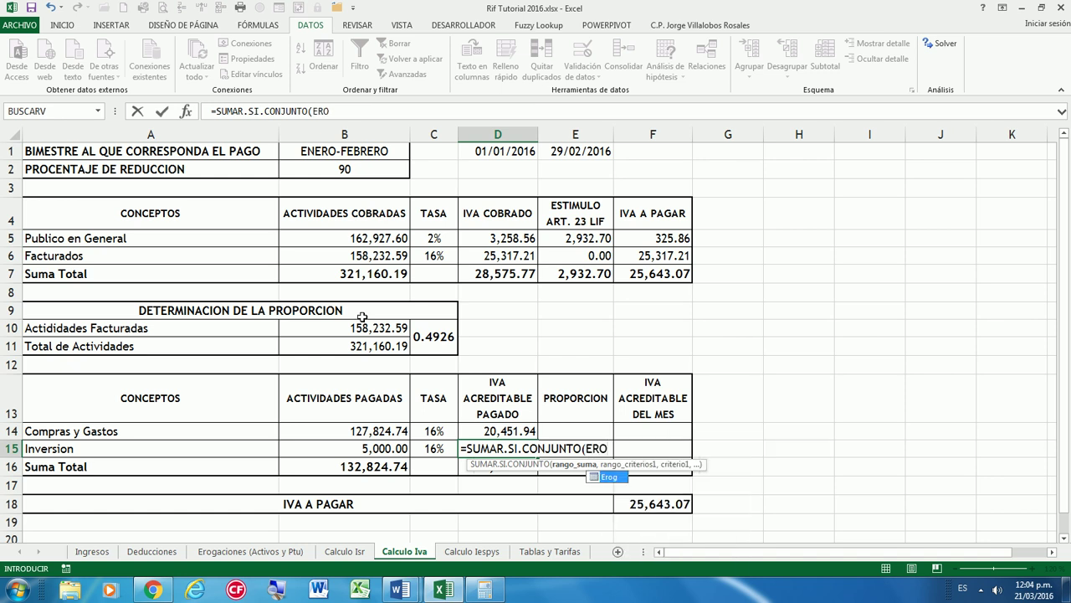
pyautogui.write('[')
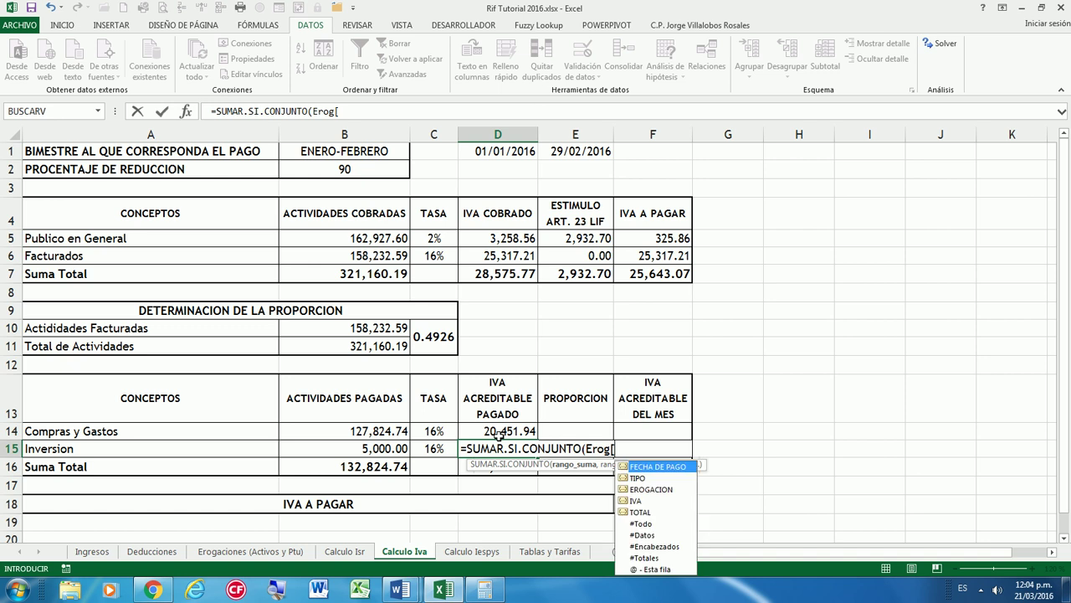
pyautogui.doubleClick(634, 501)
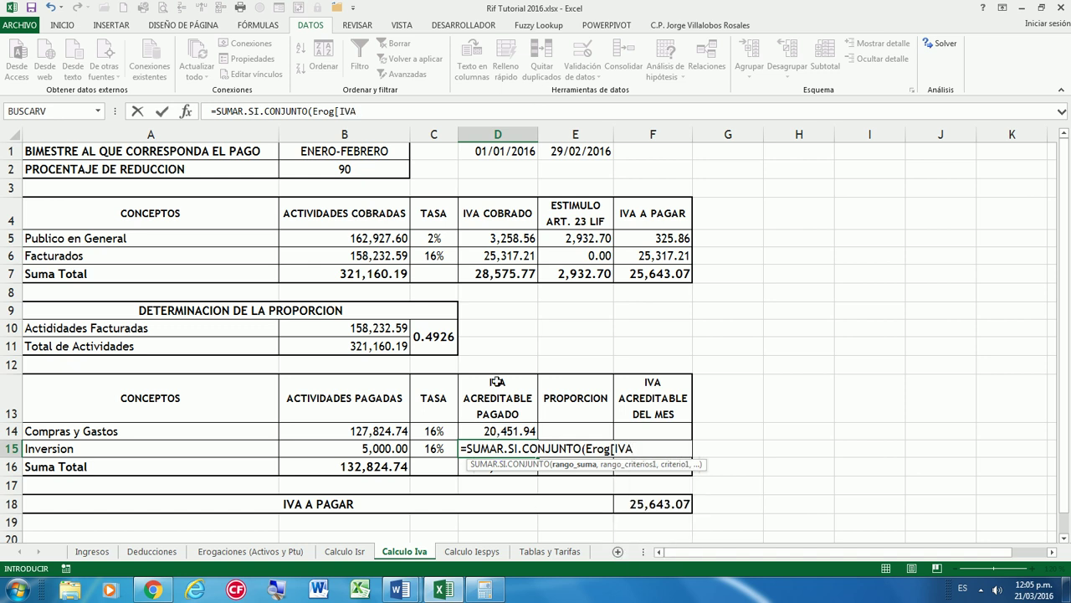
pyautogui.write(',')
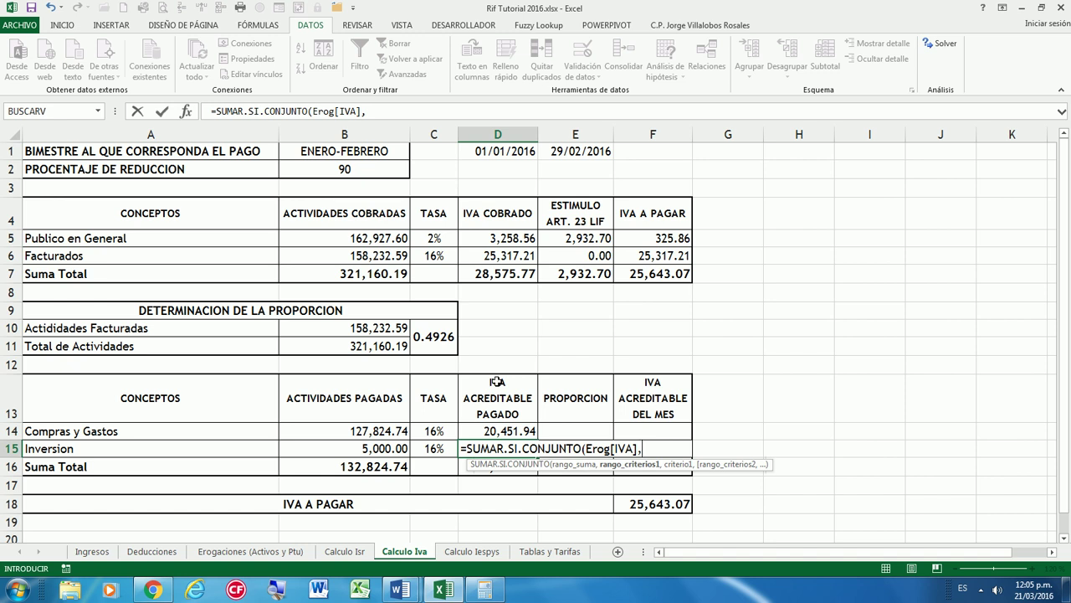
pyautogui.write('ERO')
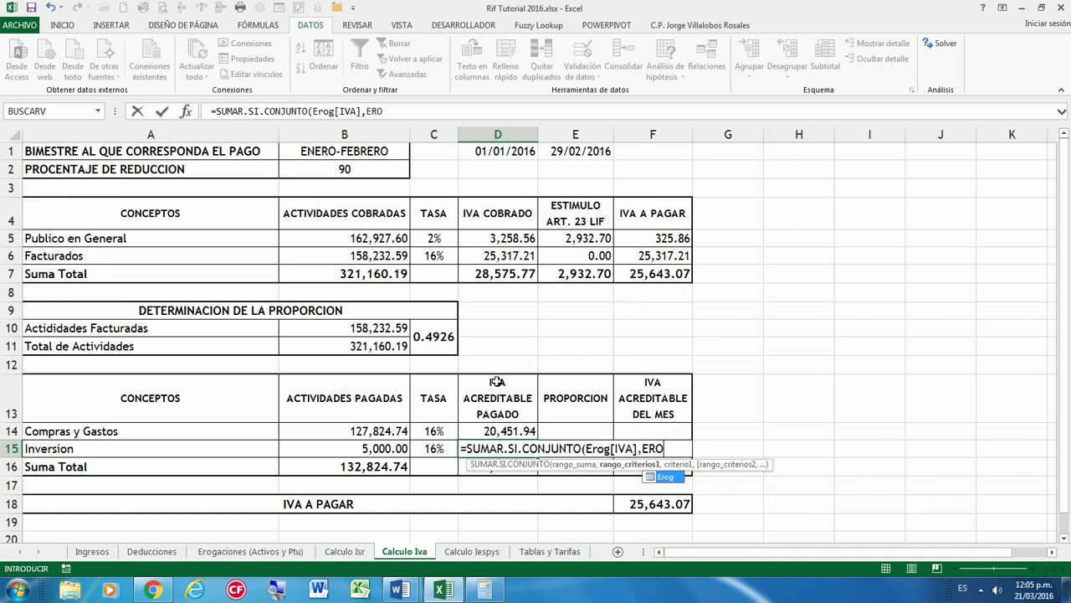
pyautogui.doubleClick(667, 476)
pyautogui.write('[')
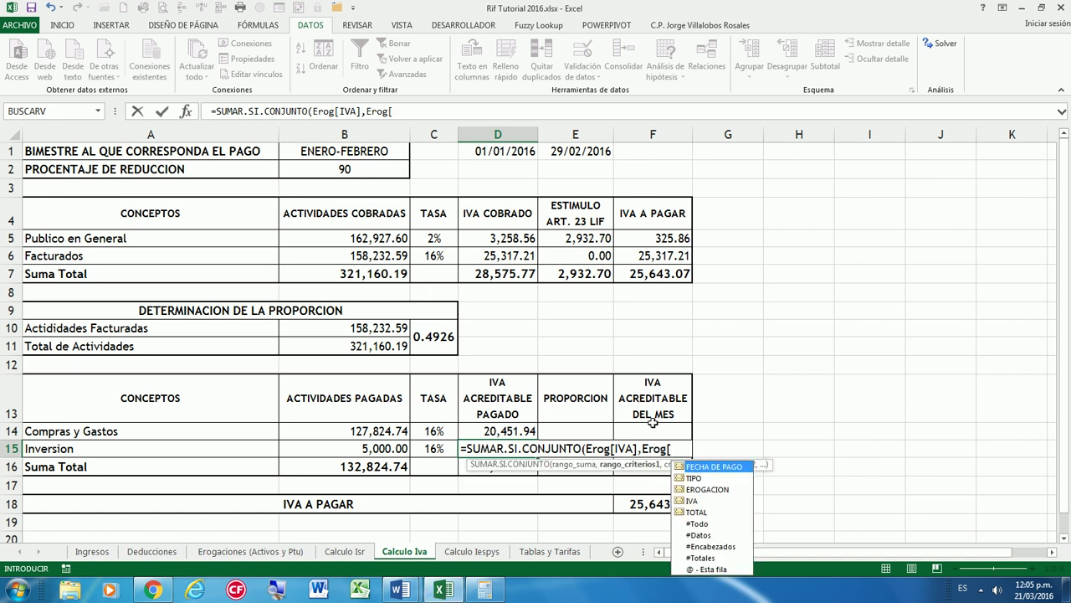
pyautogui.doubleClick(705, 466)
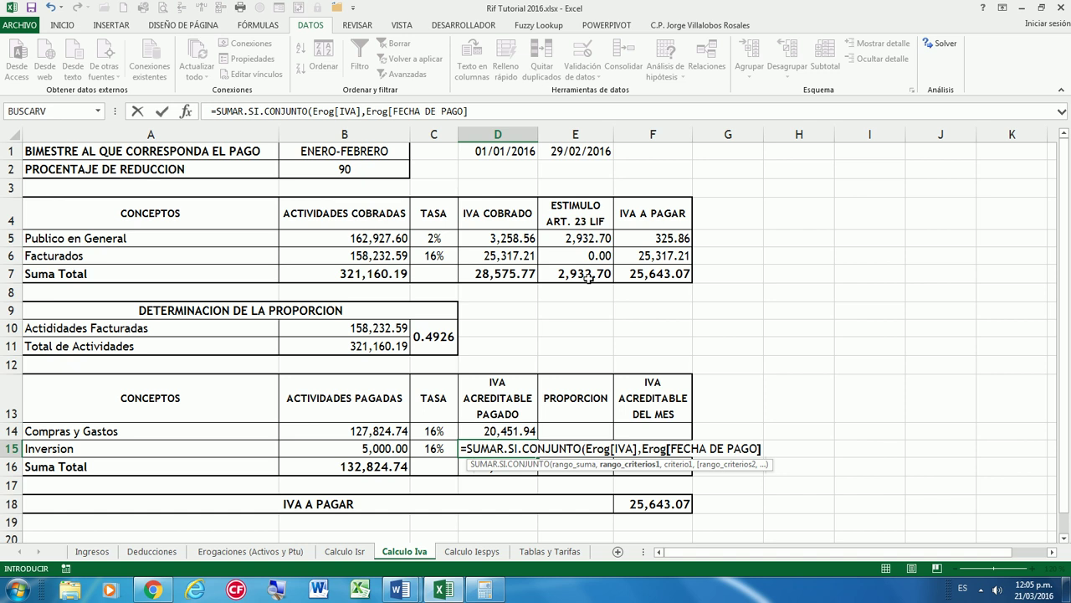
pyautogui.write(',">=')
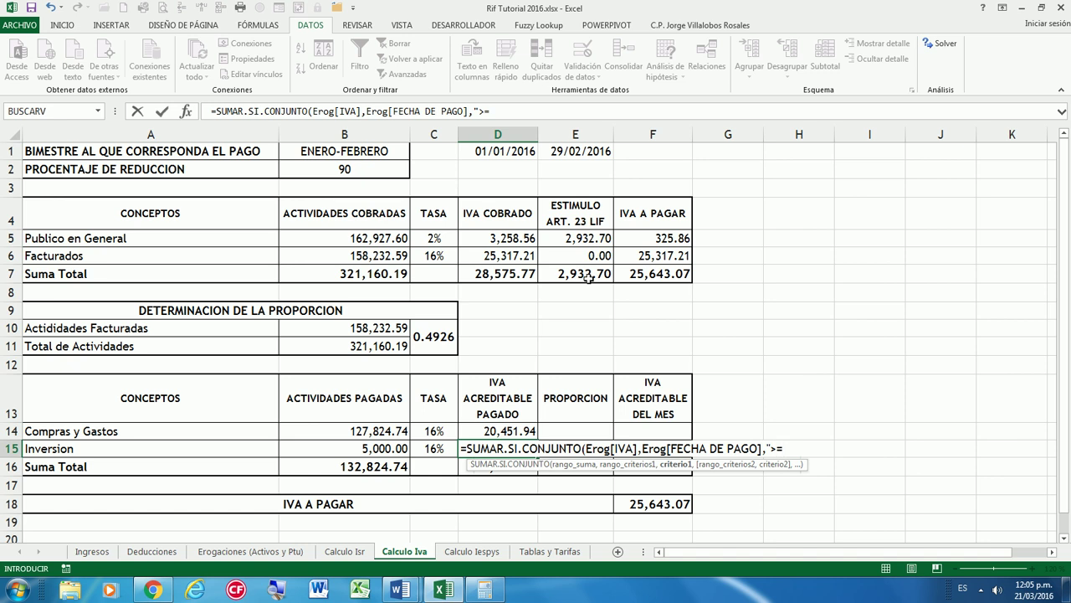
pyautogui.write('&')
pyautogui.click(512, 144)
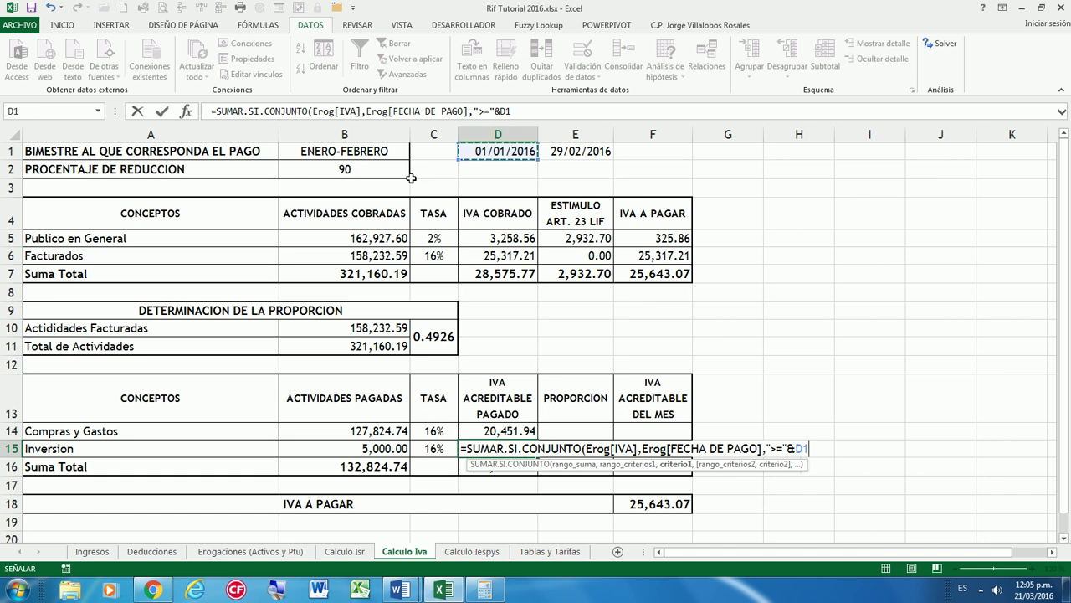
pyautogui.press('F4')
# Add the second criterion Erog[FECHA DE PAGO] <= E1
pyautogui.write('$D$1,')
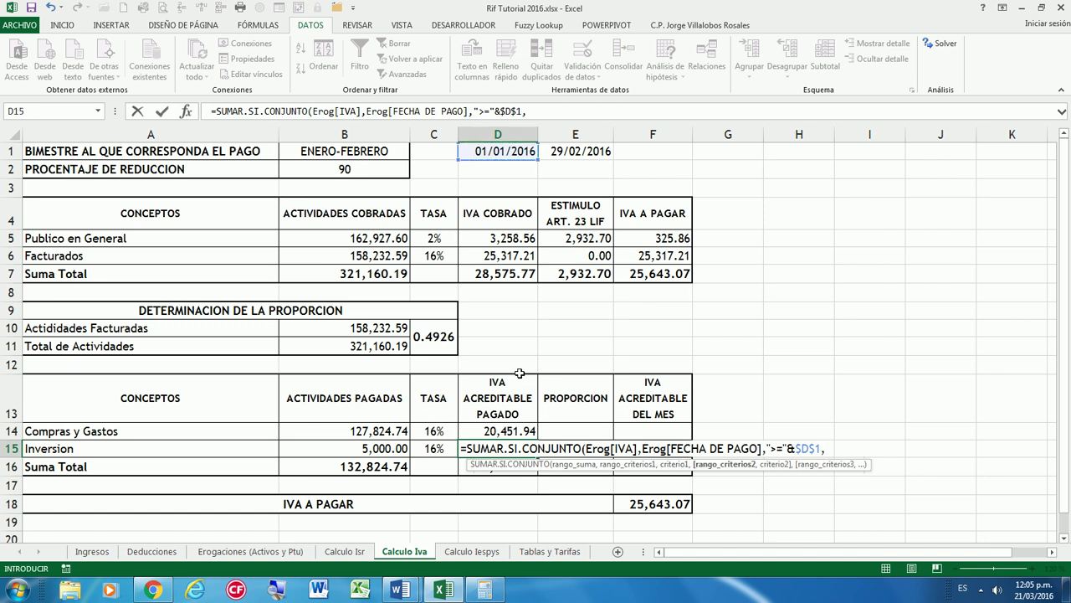
pyautogui.write('ERO')
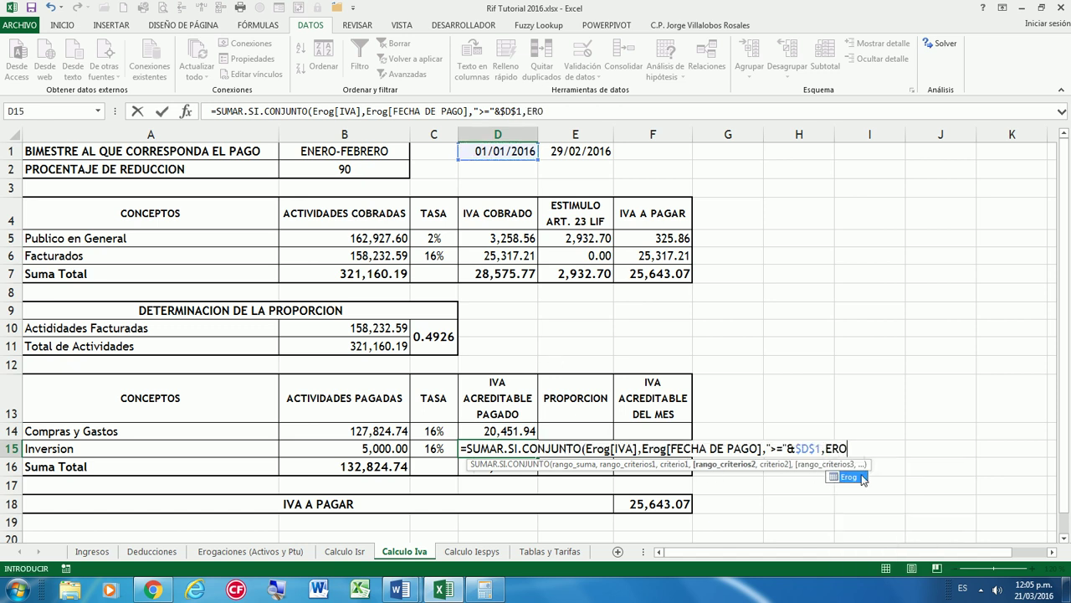
pyautogui.doubleClick(863, 478)
pyautogui.write('[')
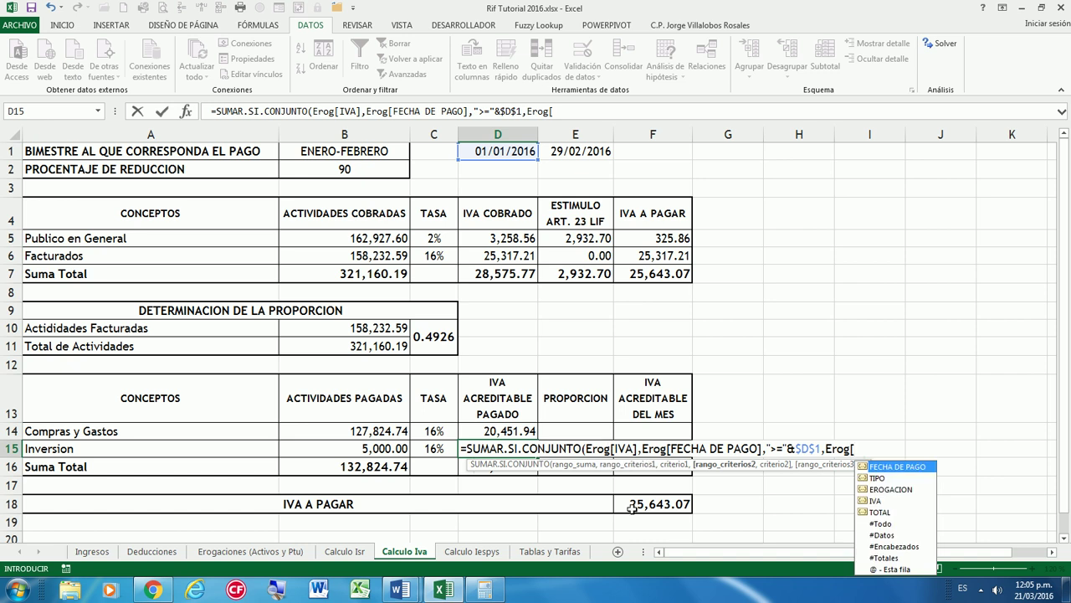
pyautogui.doubleClick(878, 471)
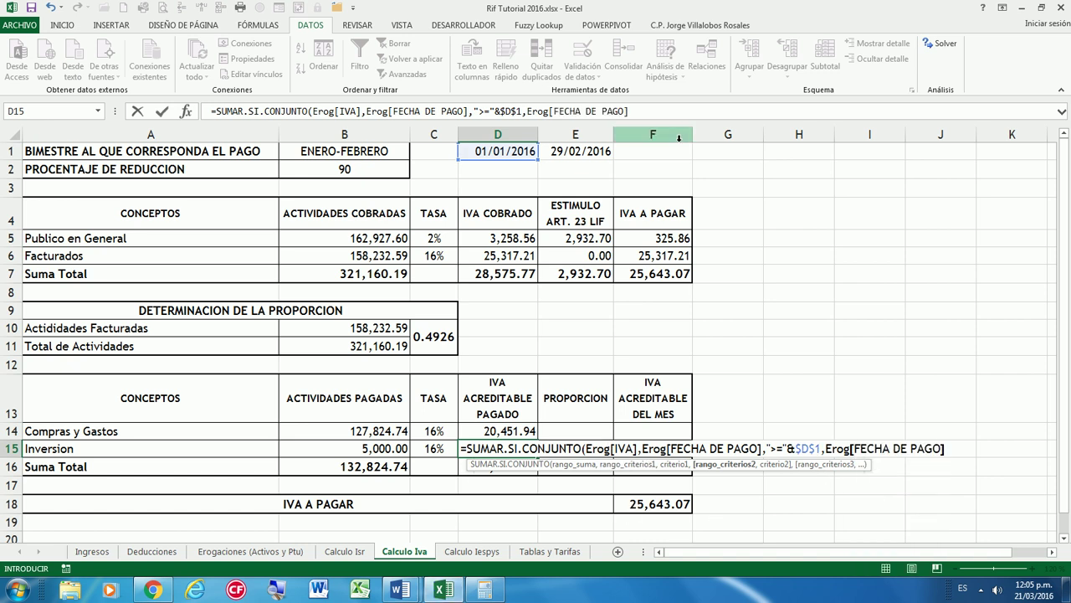
pyautogui.write(',"<=')
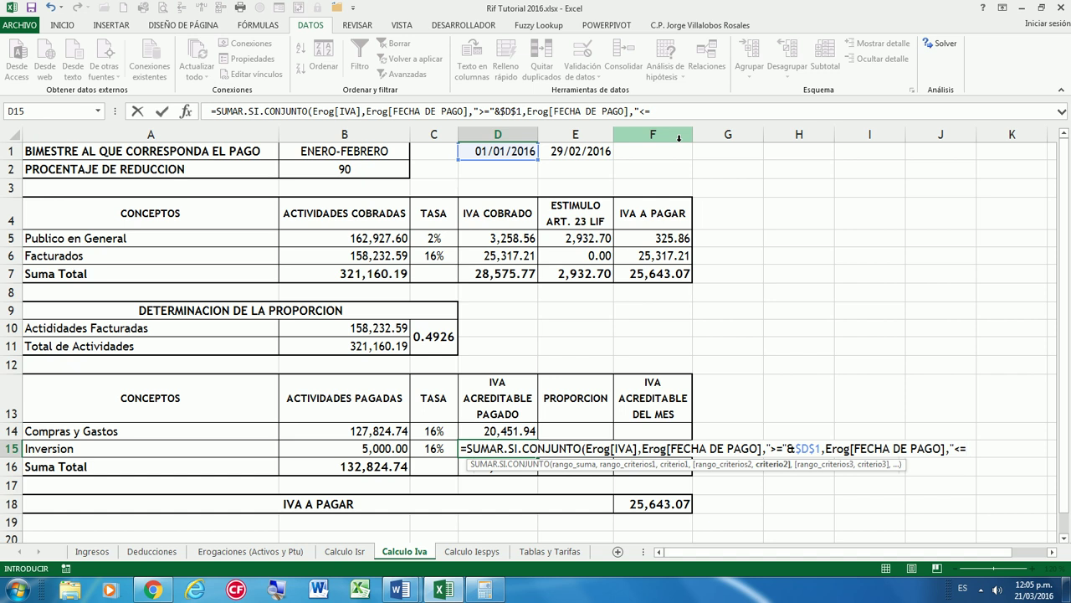
pyautogui.write('&')
pyautogui.click(588, 150)
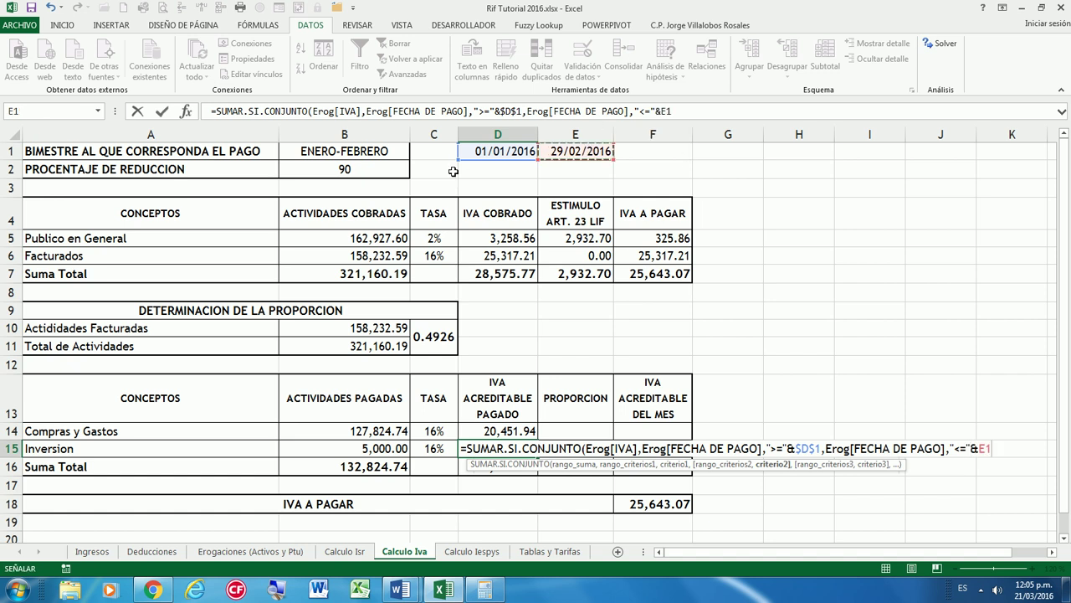
# Add the criterion Erog[TIPO] = "INVERSION" and commit the formula, giving 800.00
pyautogui.write(',ERO')
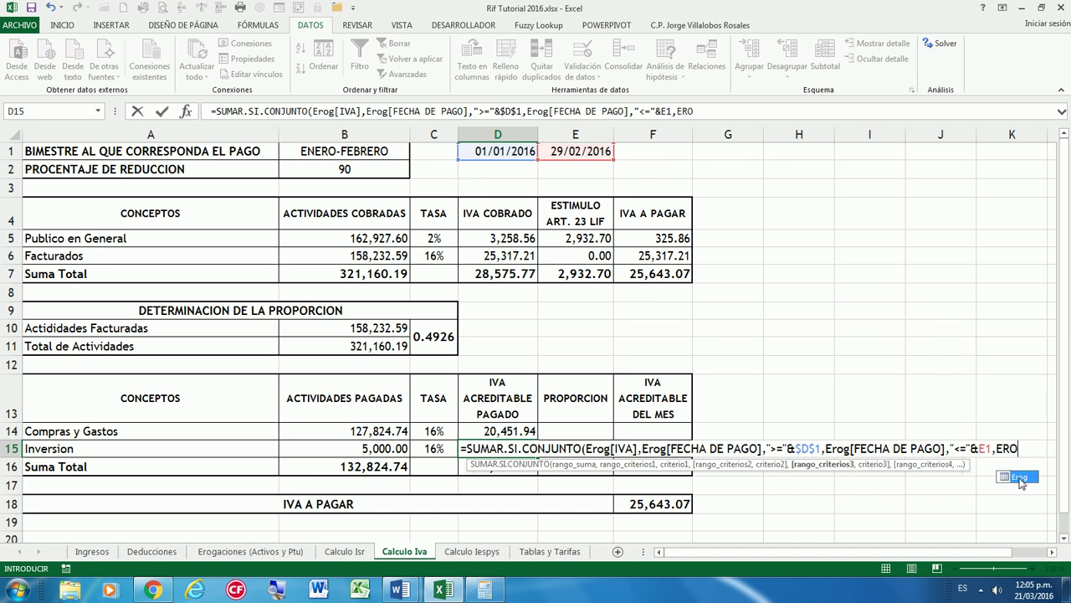
pyautogui.doubleClick(1019, 477)
pyautogui.write('[')
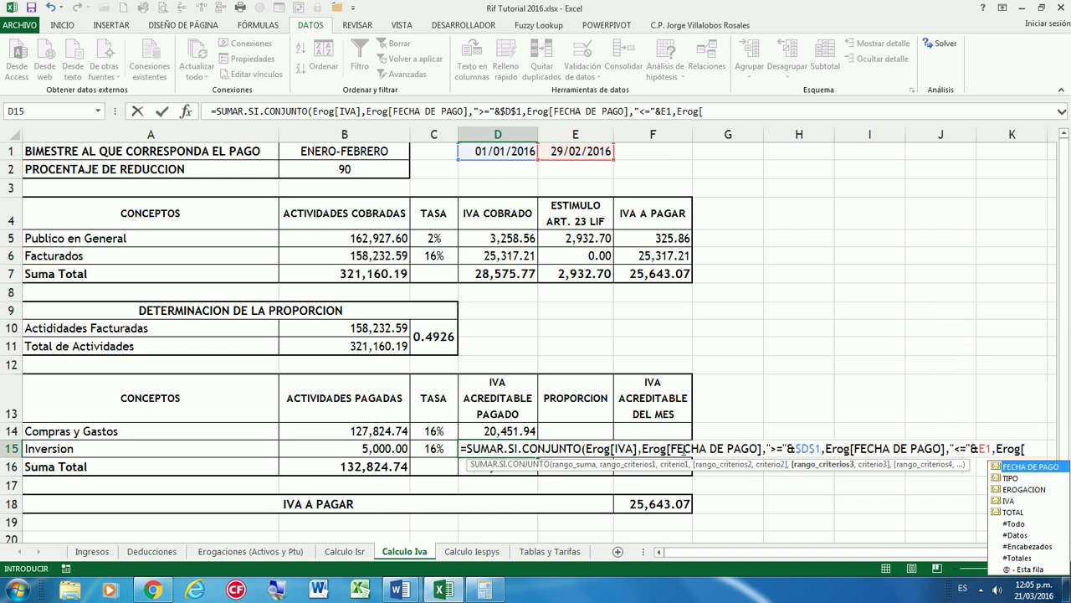
pyautogui.doubleClick(1004, 478)
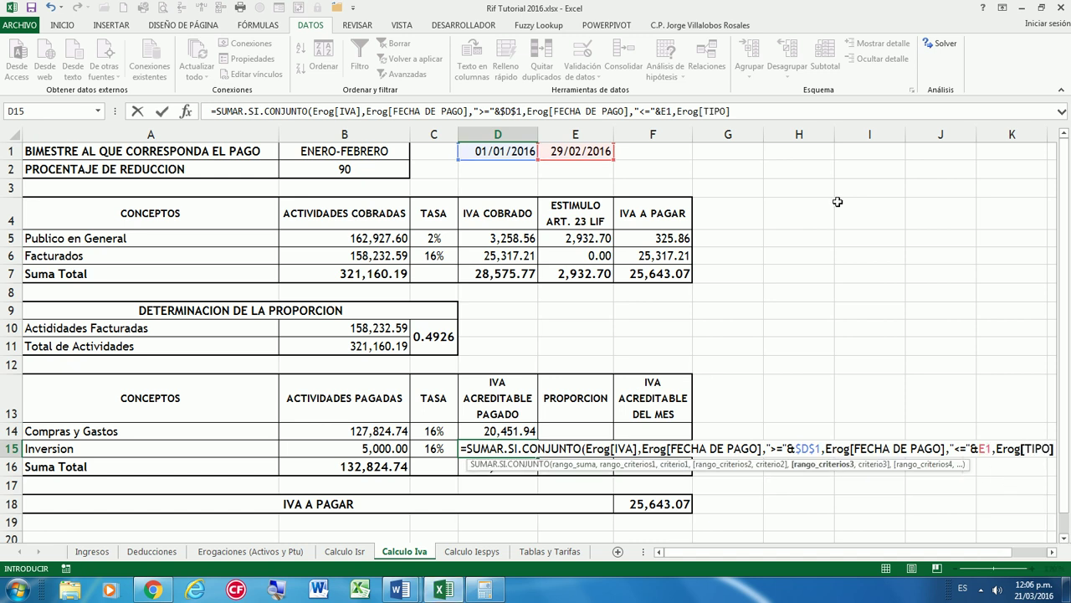
pyautogui.write(',"In')
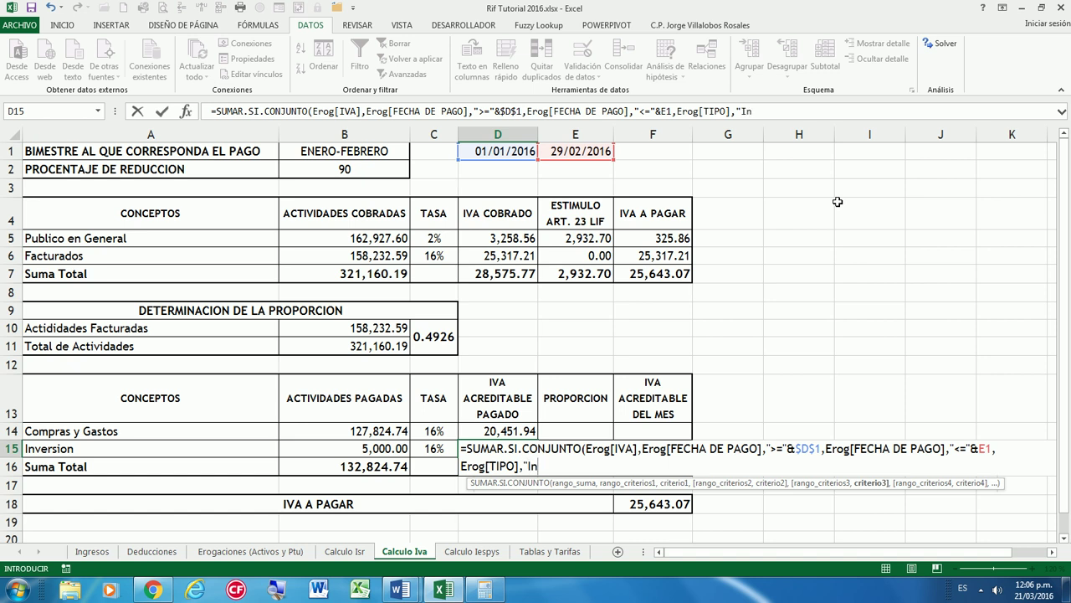
pyautogui.write('ver')
pyautogui.press('BackSpace')
pyautogui.press('BackSpace')
pyautogui.press('BackSpace')
pyautogui.write('NVERSION')
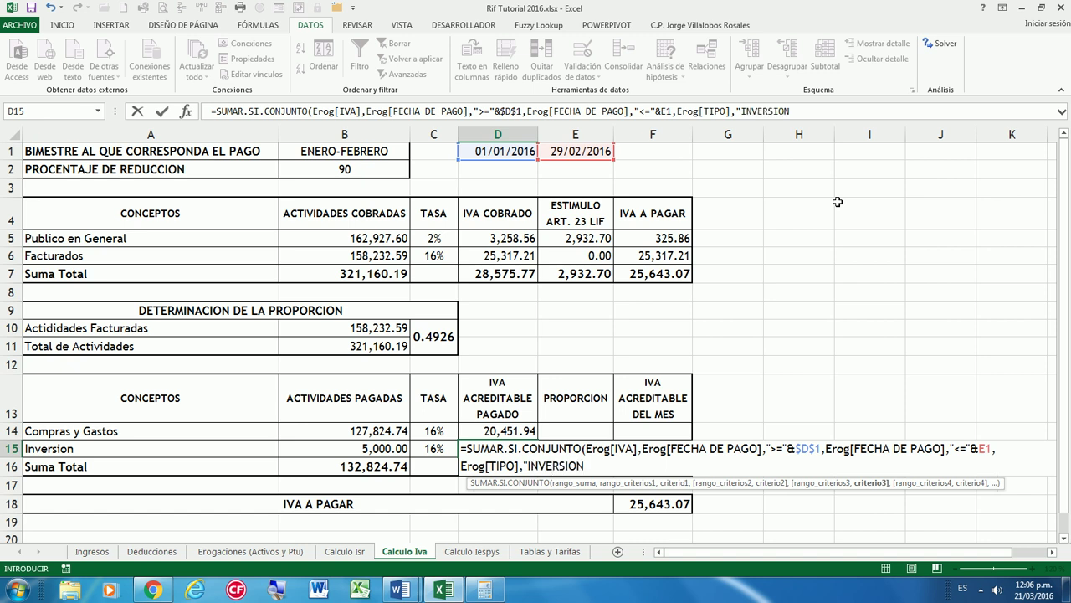
pyautogui.write('")')
pyautogui.press('Return')
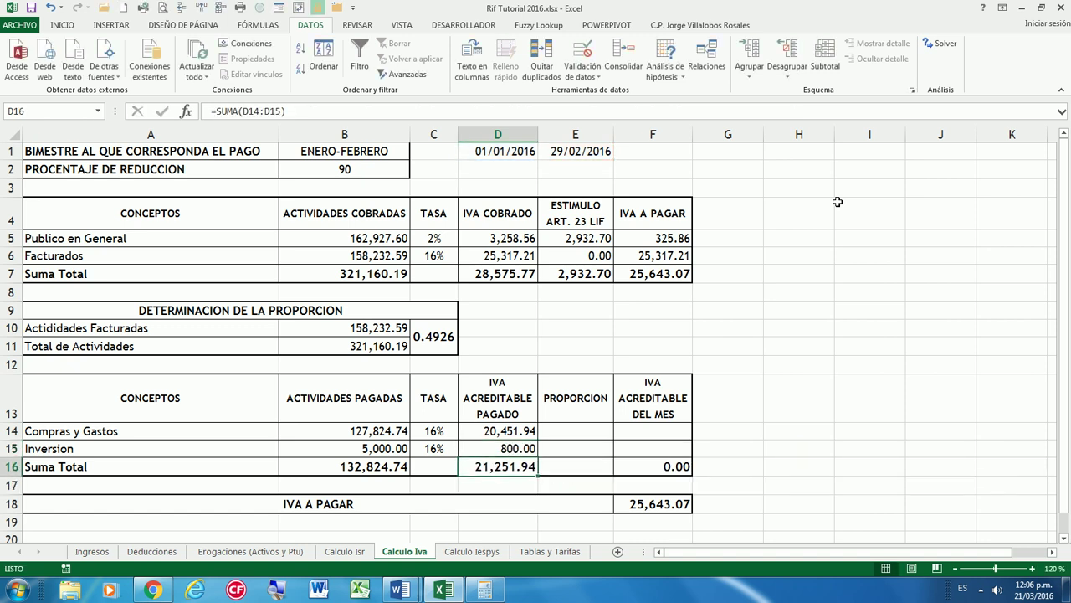
pyautogui.press('Up')
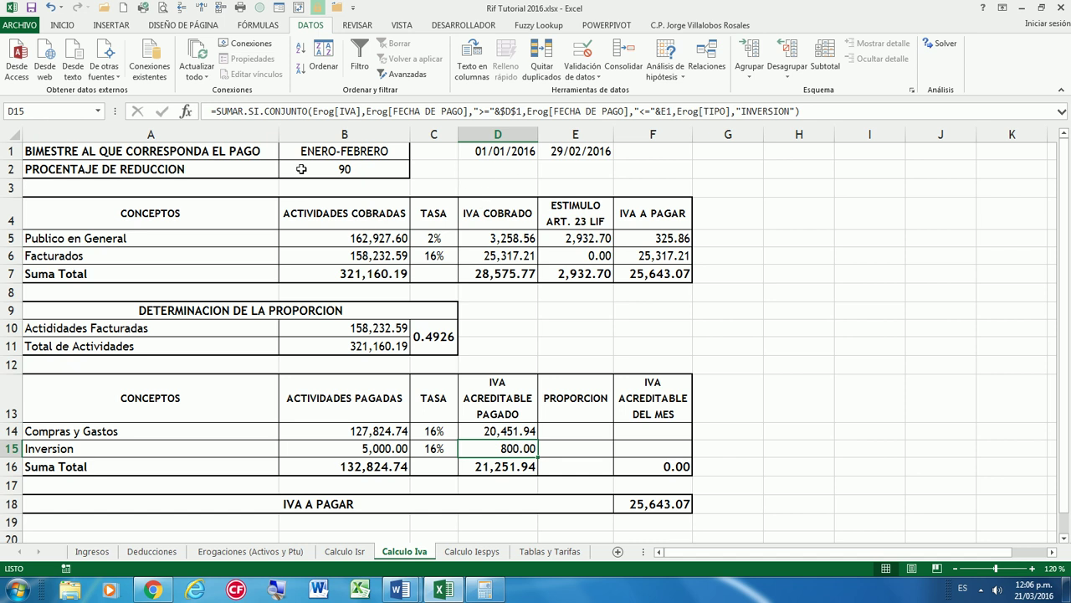
pyautogui.click(341, 157)
pyautogui.click(416, 154)
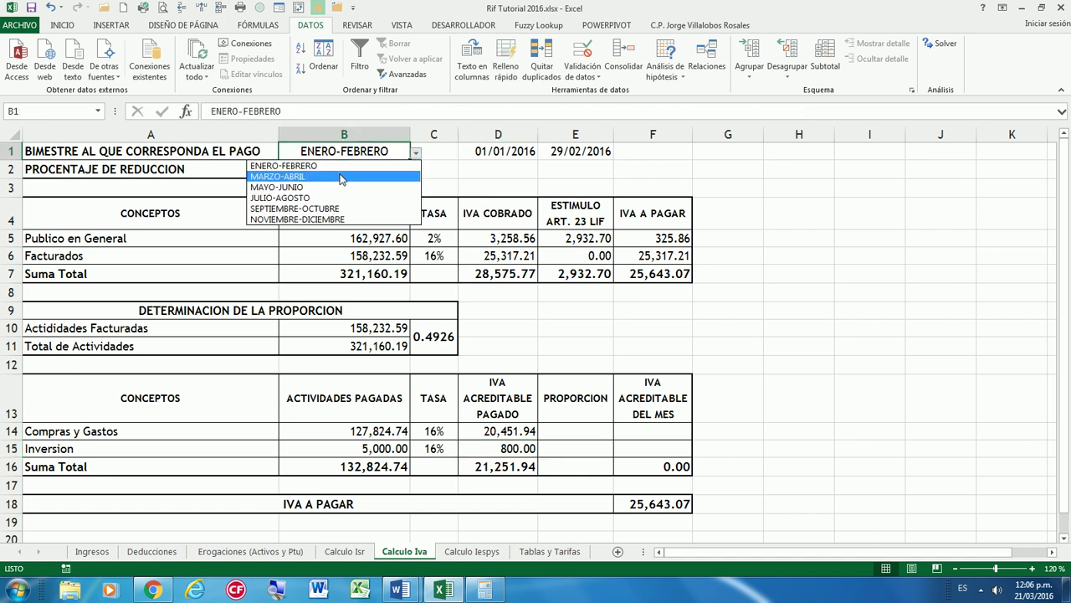
pyautogui.click(343, 177)
pyautogui.click(416, 155)
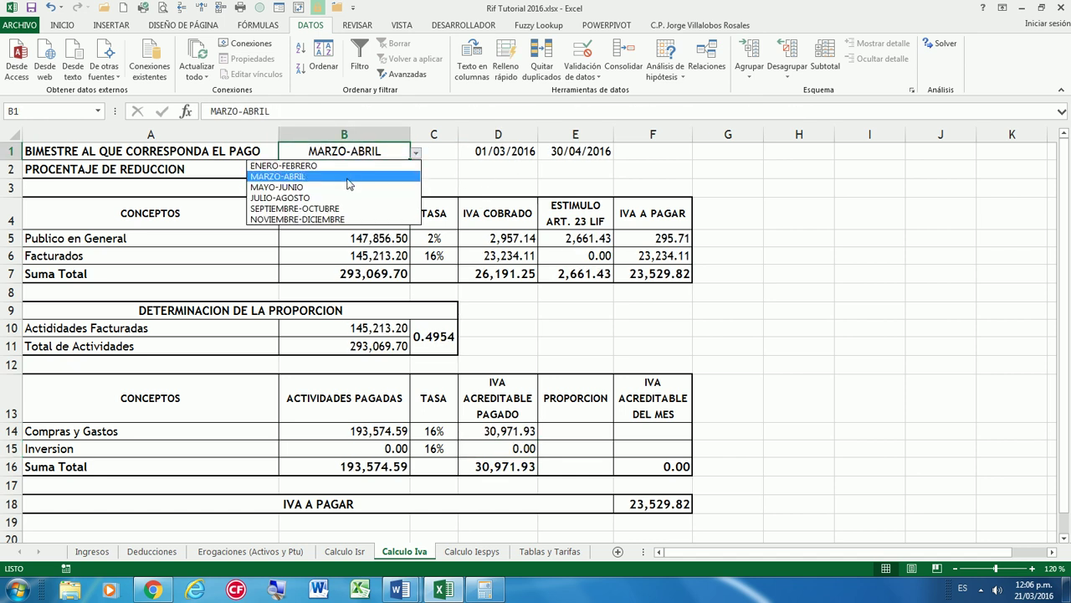
pyautogui.click(343, 185)
pyautogui.click(416, 154)
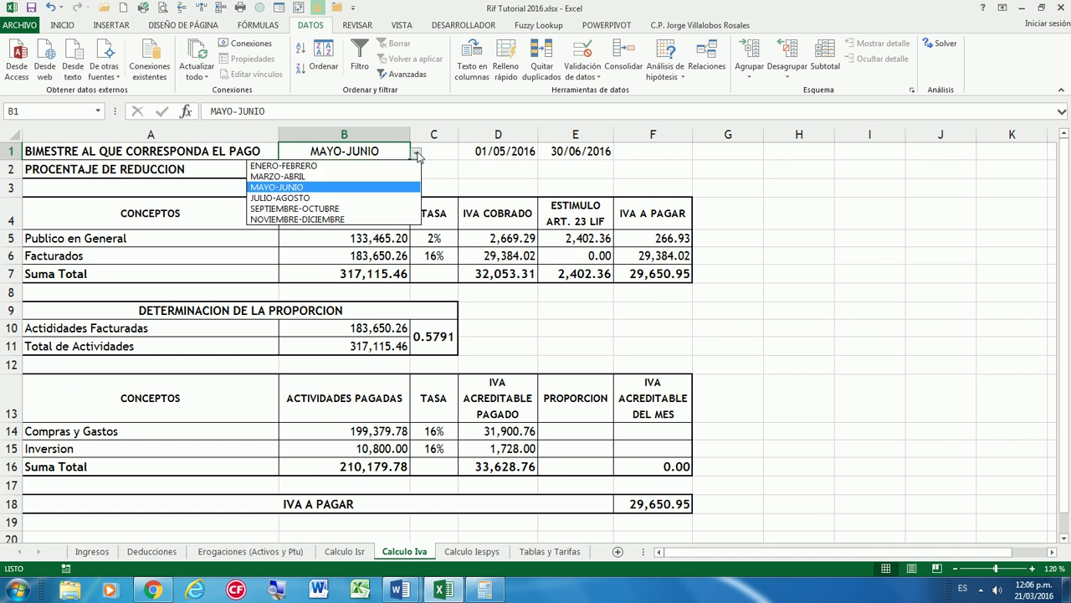
pyautogui.click(339, 196)
pyautogui.click(413, 159)
pyautogui.click(407, 157)
pyautogui.click(416, 154)
pyautogui.click(318, 208)
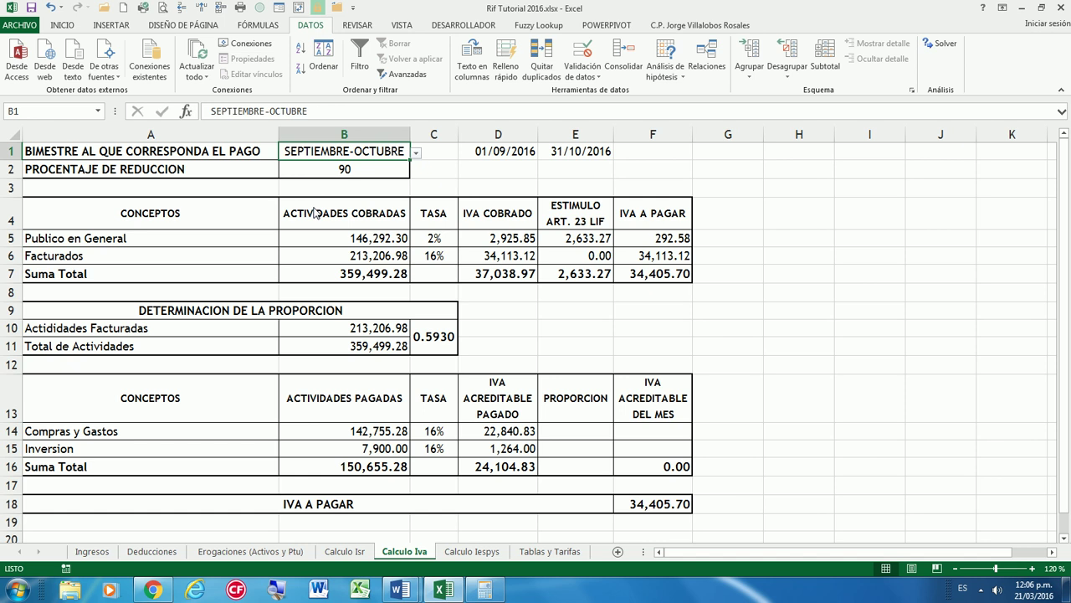
pyautogui.click(416, 156)
pyautogui.click(358, 163)
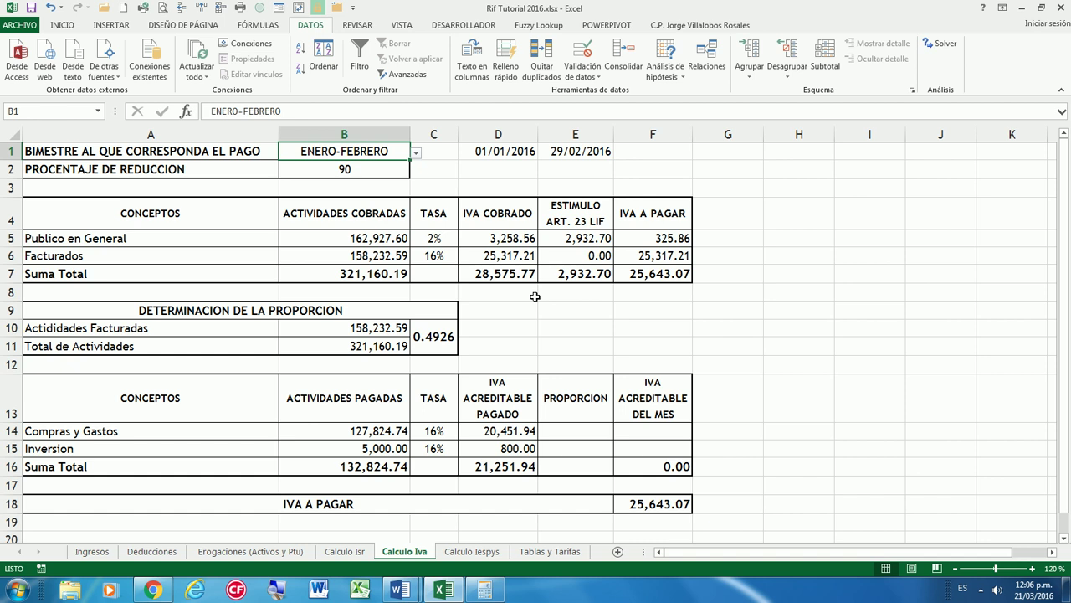
pyautogui.press('Down')
pyautogui.press('Down')
pyautogui.press('Down')
pyautogui.press('Down')
pyautogui.press('Down')
pyautogui.press('Down')
pyautogui.press('Down')
pyautogui.press('Down')
pyautogui.press('Down')
pyautogui.press('Down')
pyautogui.press('Down')
pyautogui.press('Down')
# Set E14 to =$C$10 (0.4926) and fill it down to E15
pyautogui.press('Right')
pyautogui.press('Right')
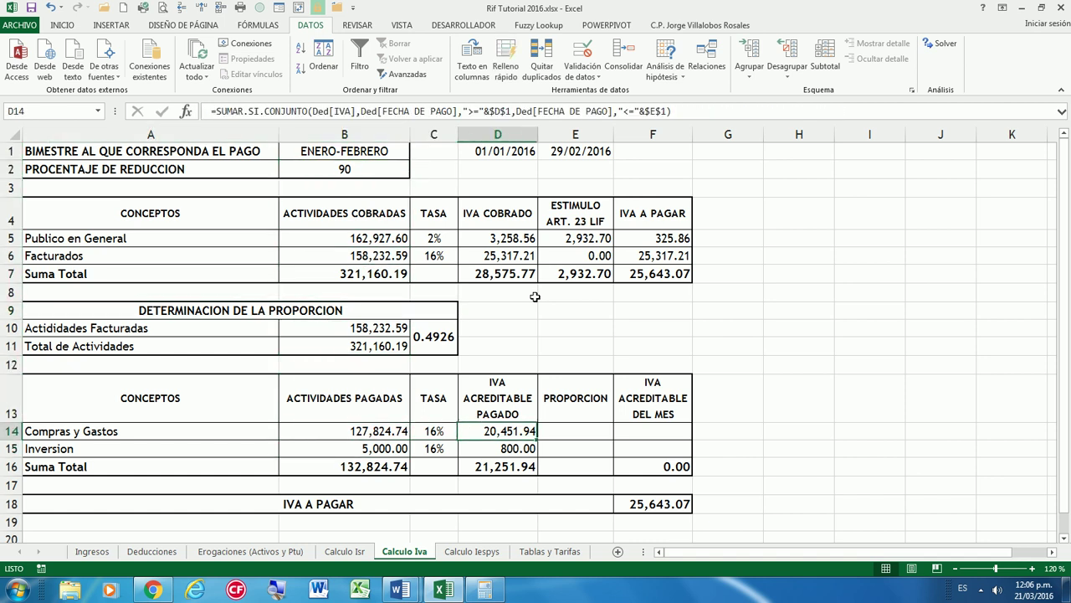
pyautogui.press('Right')
pyautogui.write('=')
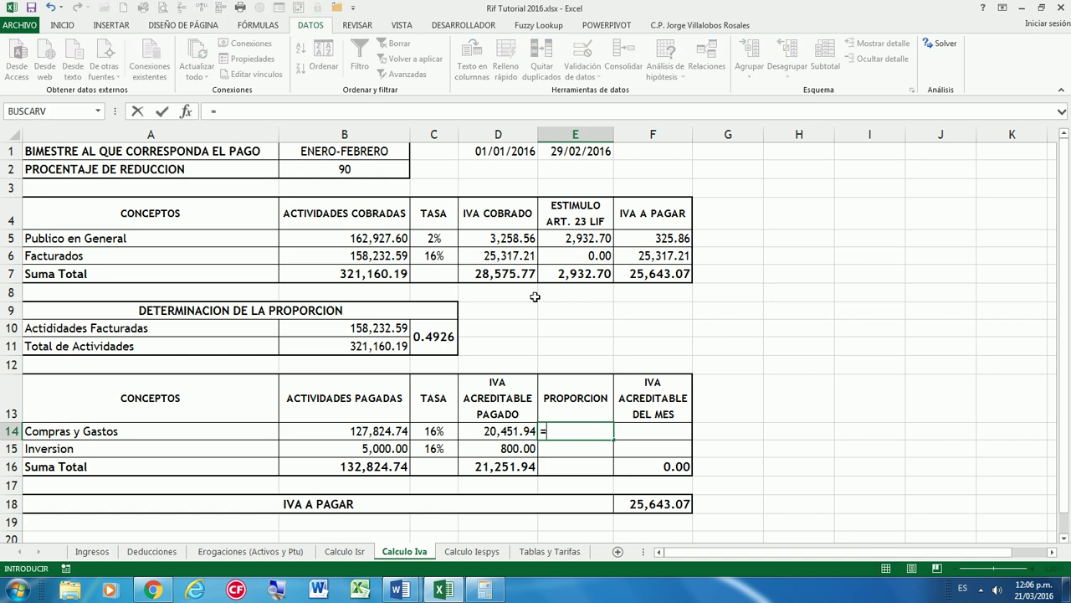
pyautogui.press('Left')
pyautogui.press('Left')
pyautogui.press('Up')
pyautogui.press('Up')
pyautogui.press('Up')
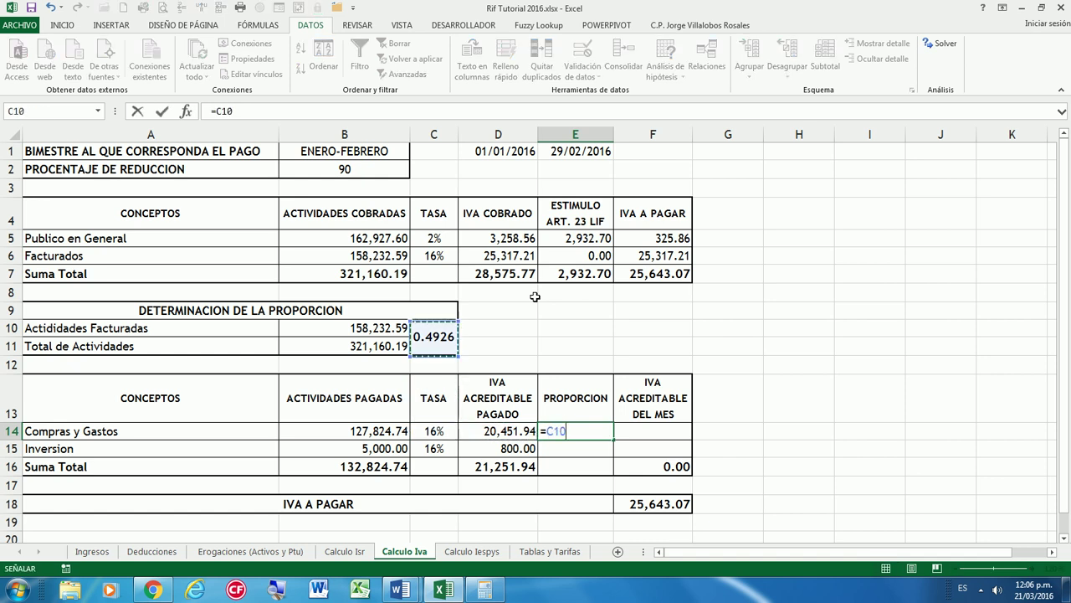
pyautogui.press('F4')
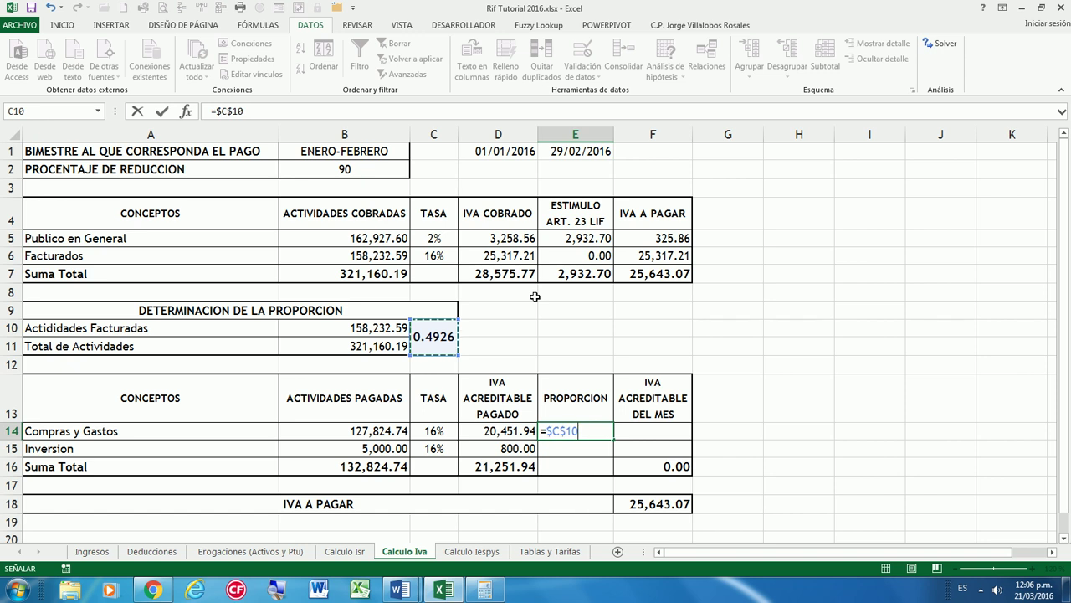
pyautogui.press('Return')
pyautogui.press('Left')
pyautogui.press('Left')
pyautogui.click(586, 432)
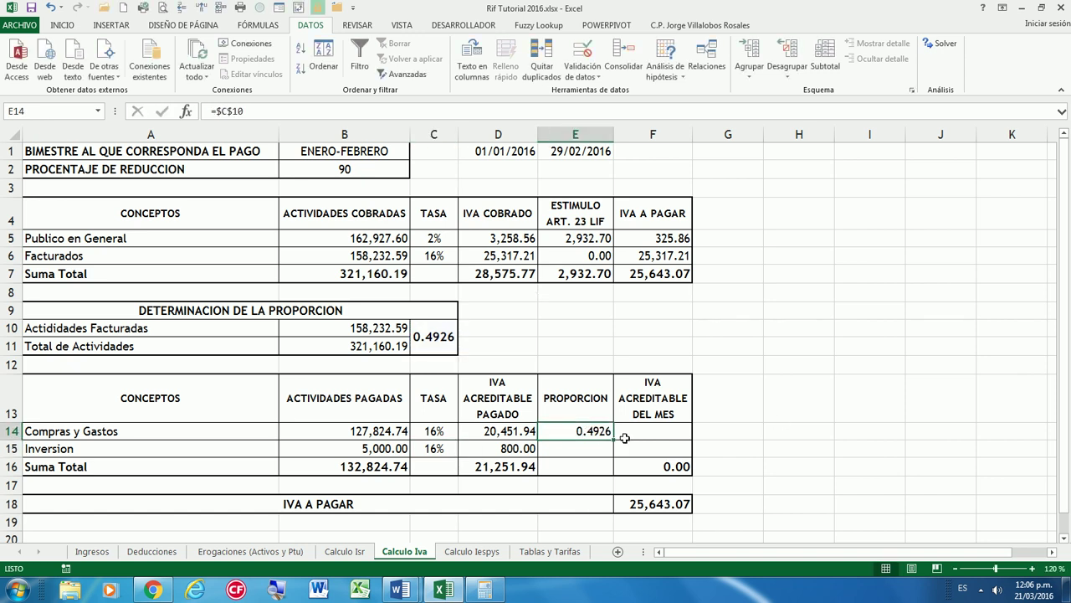
pyautogui.moveTo(613, 440); pyautogui.dragTo(612, 458)
# Enter =REDONDEAR(D14*E14,2) in F14
pyautogui.click(641, 433)
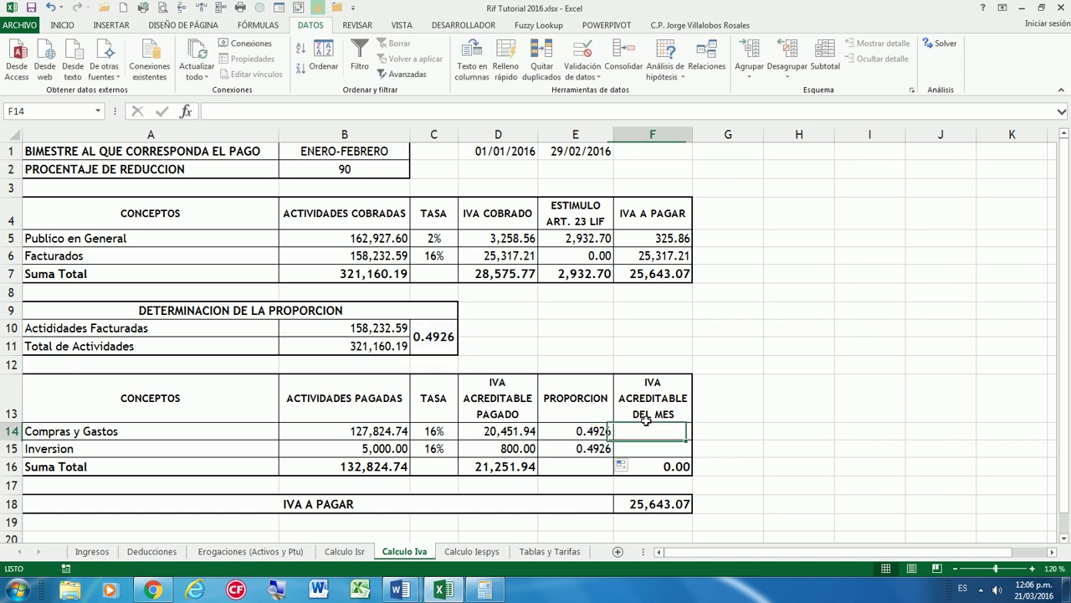
pyautogui.write('=RE')
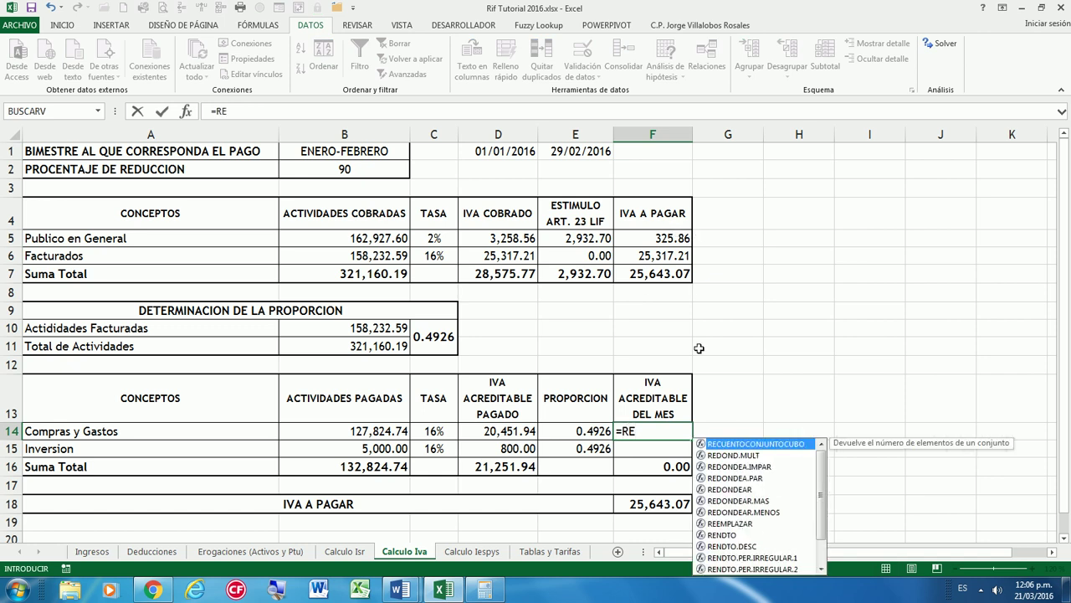
pyautogui.doubleClick(730, 488)
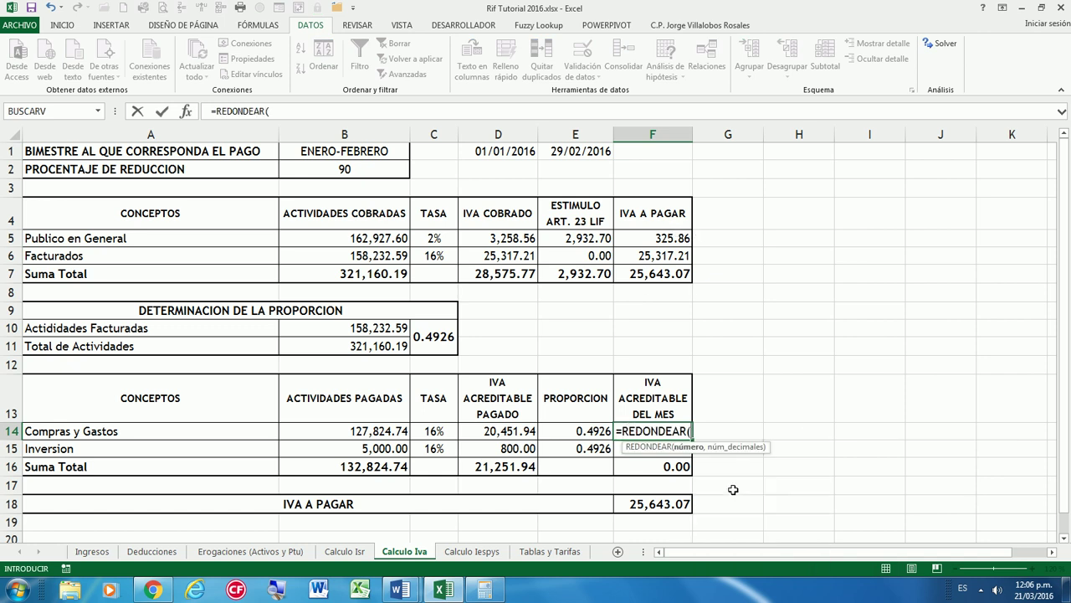
pyautogui.click(507, 432)
pyautogui.write('*')
pyautogui.click(566, 435)
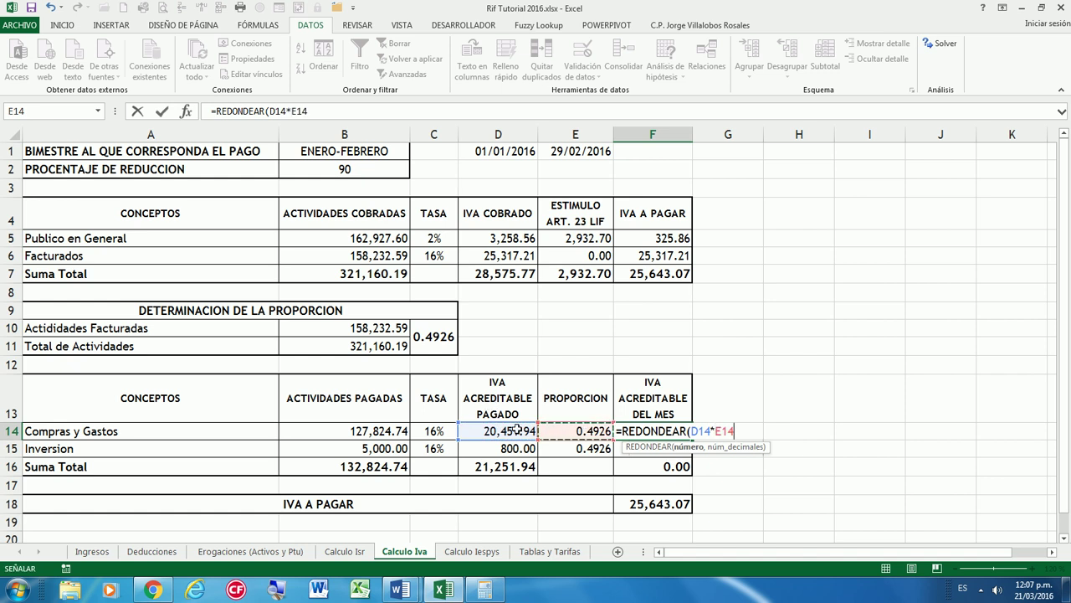
pyautogui.write(',2')
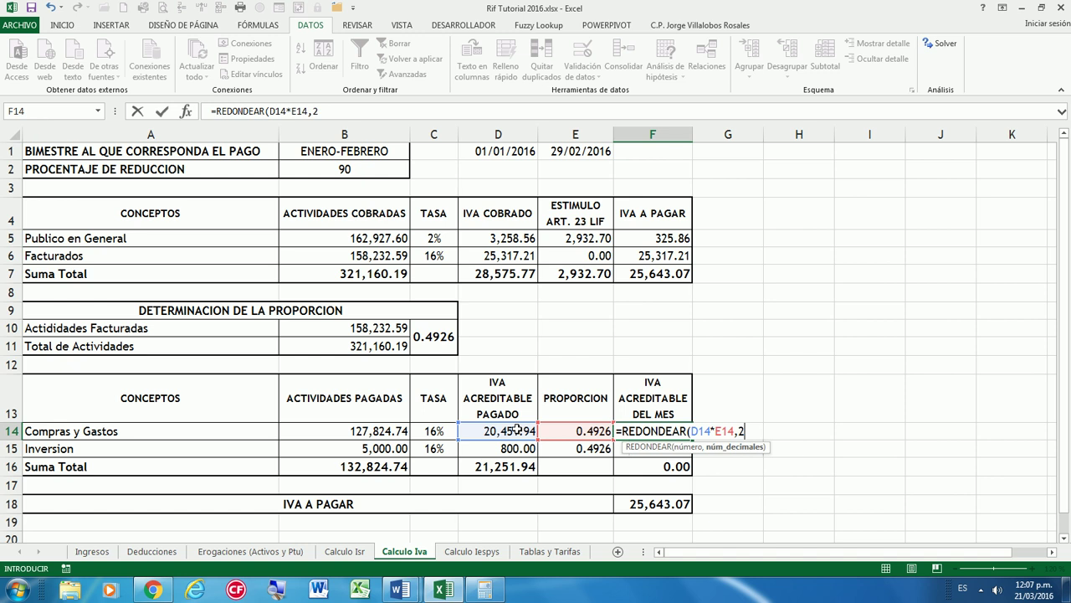
pyautogui.press('Return')
# Copy the F14 formula to F15 and check the D16 and F16 totals (10,468.71)
pyautogui.press('Up')
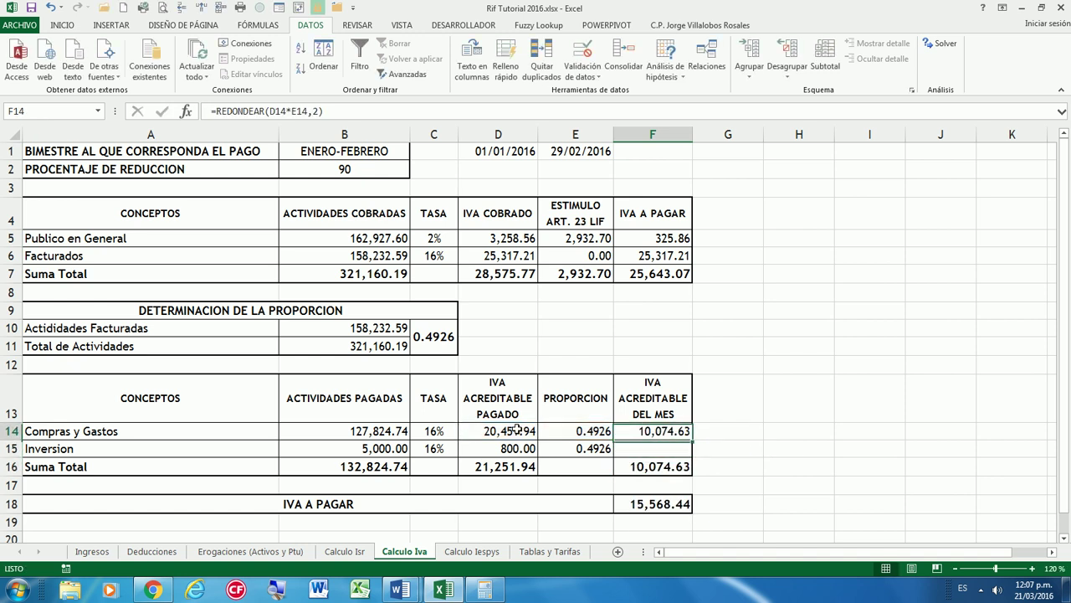
pyautogui.moveTo(692, 439); pyautogui.dragTo(657, 450)
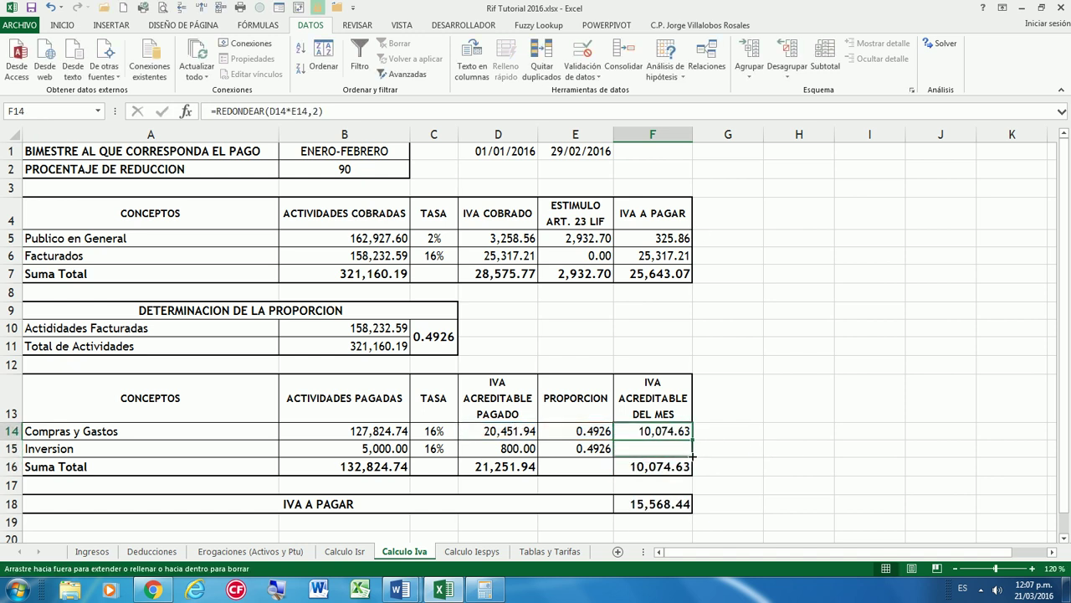
pyautogui.click(657, 450)
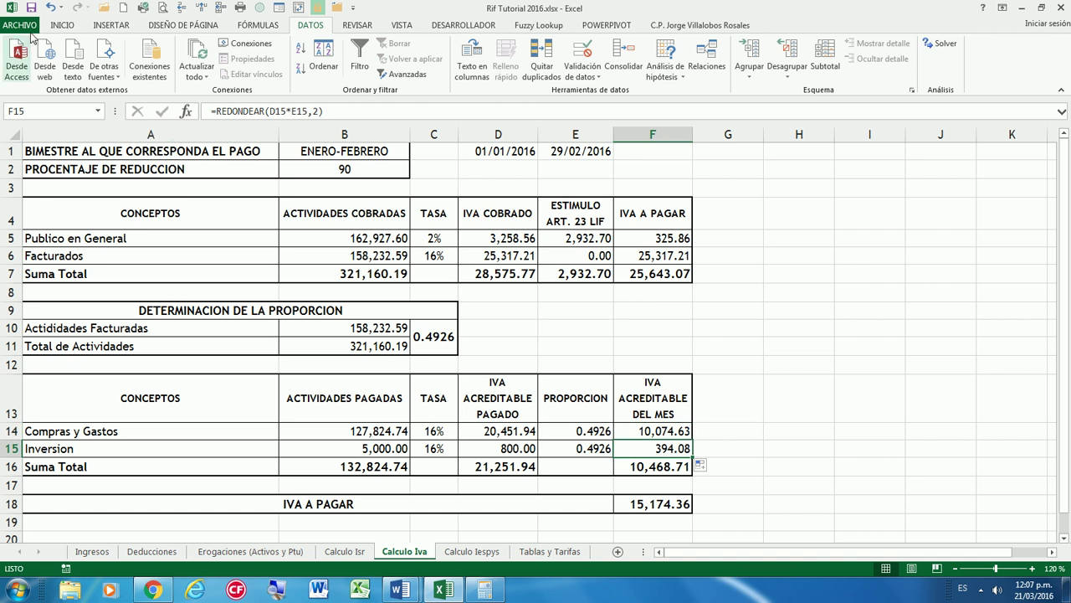
pyautogui.click(498, 463)
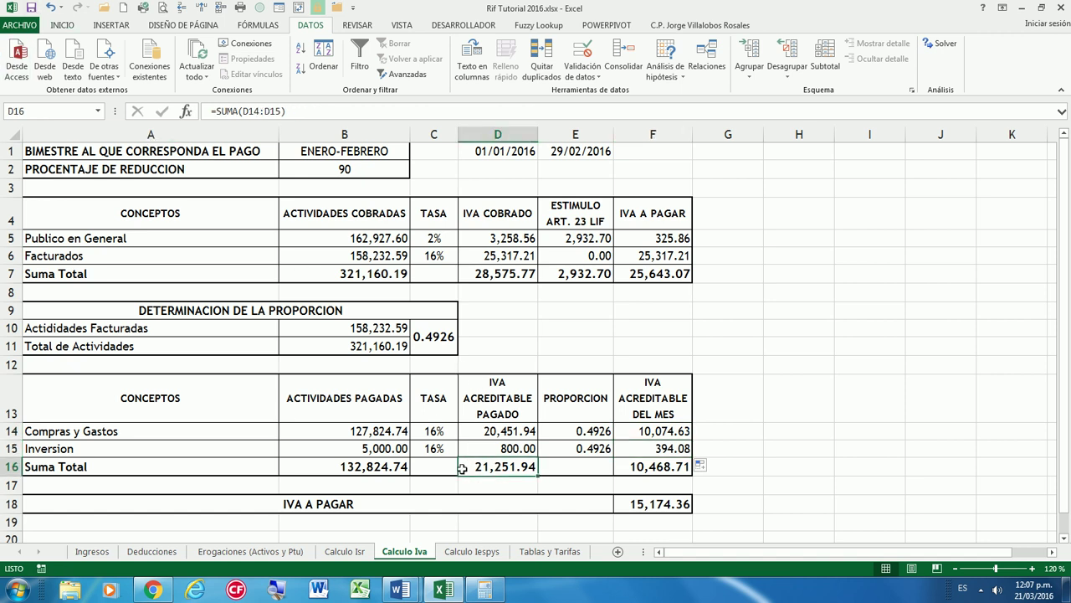
pyautogui.click(639, 466)
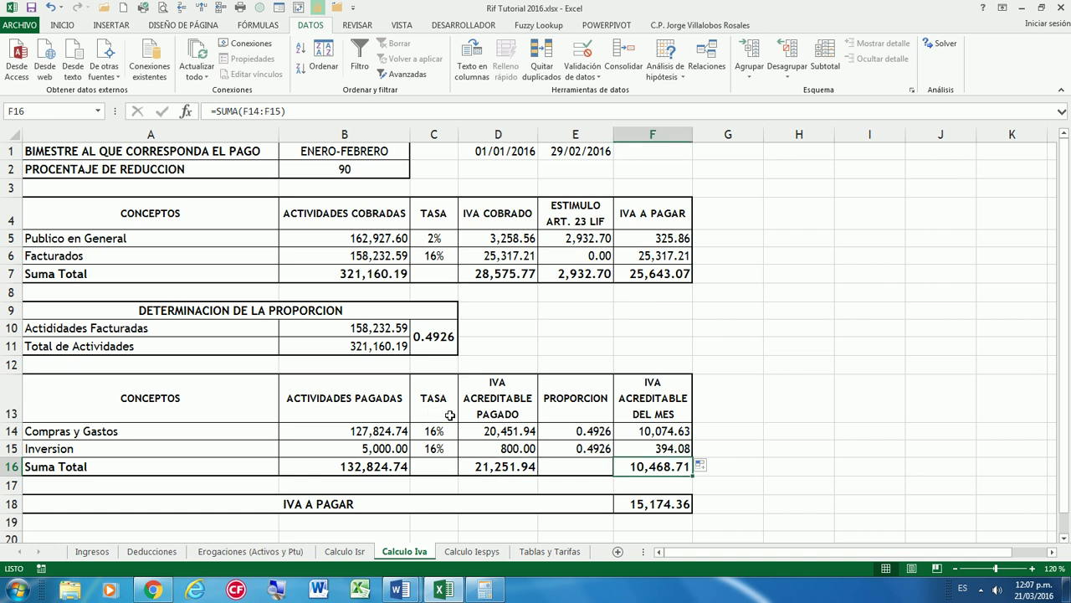
# Save the workbook and review the IVA A PAGAR formula in F18
pyautogui.click(210, 156)
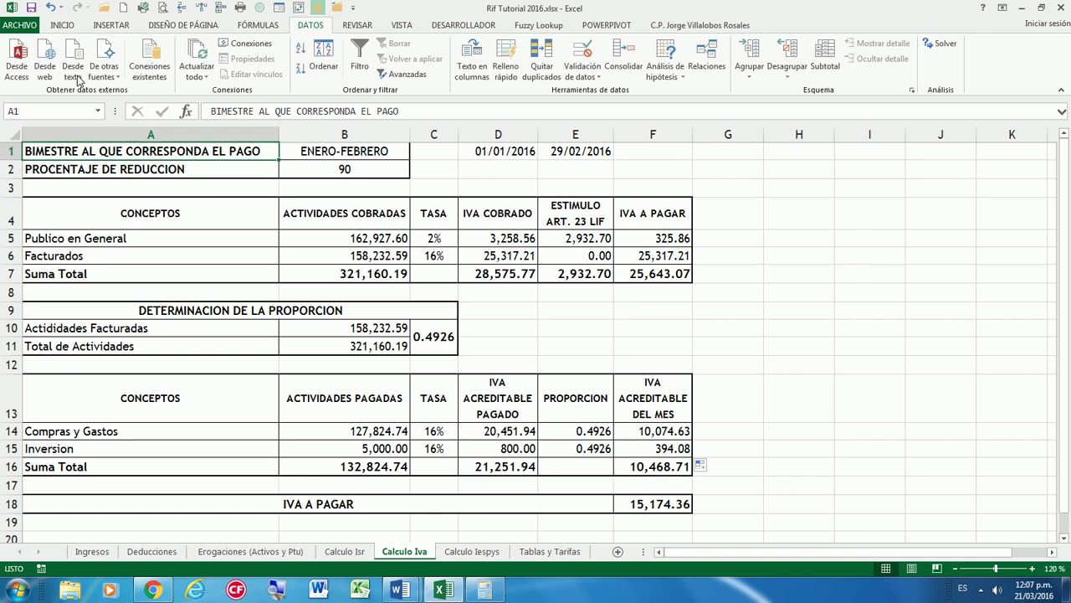
pyautogui.click(30, 8)
pyautogui.doubleClick(674, 505)
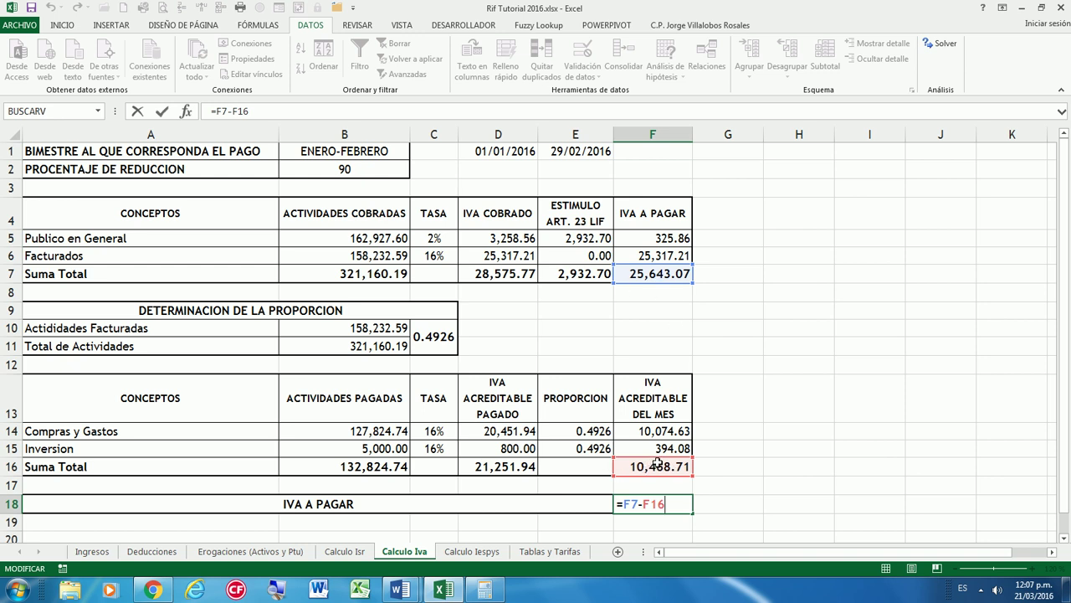
pyautogui.press('Return')
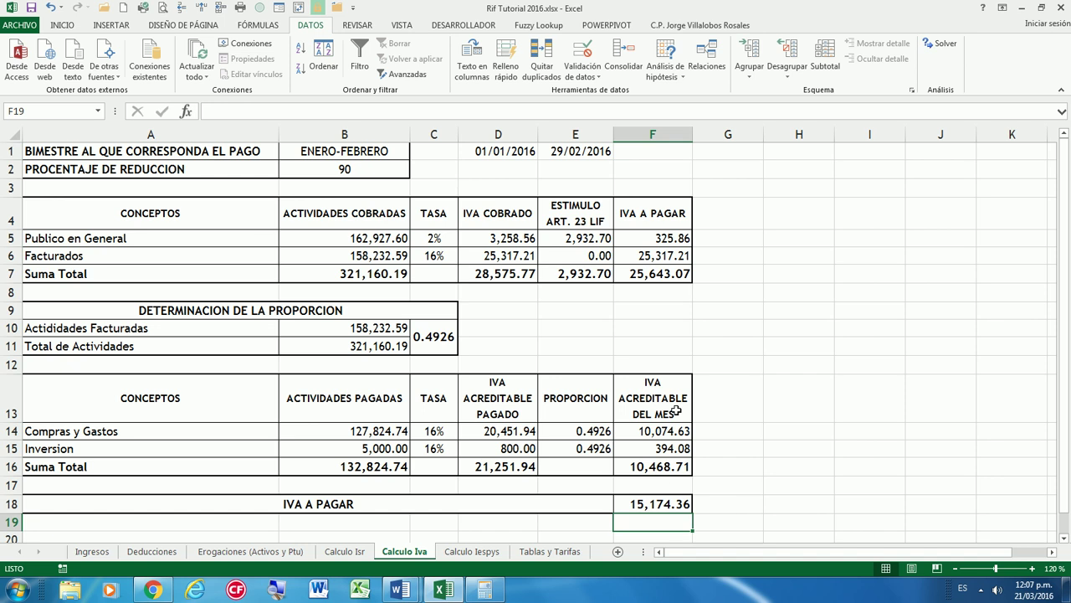
# Change the F13 heading from MES to BIMESTRE
pyautogui.doubleClick(676, 410)
pyautogui.press('BackSpace')
pyautogui.press('BackSpace')
pyautogui.press('BackSpace')
pyautogui.write('BIMESTRE')
pyautogui.press('Return')
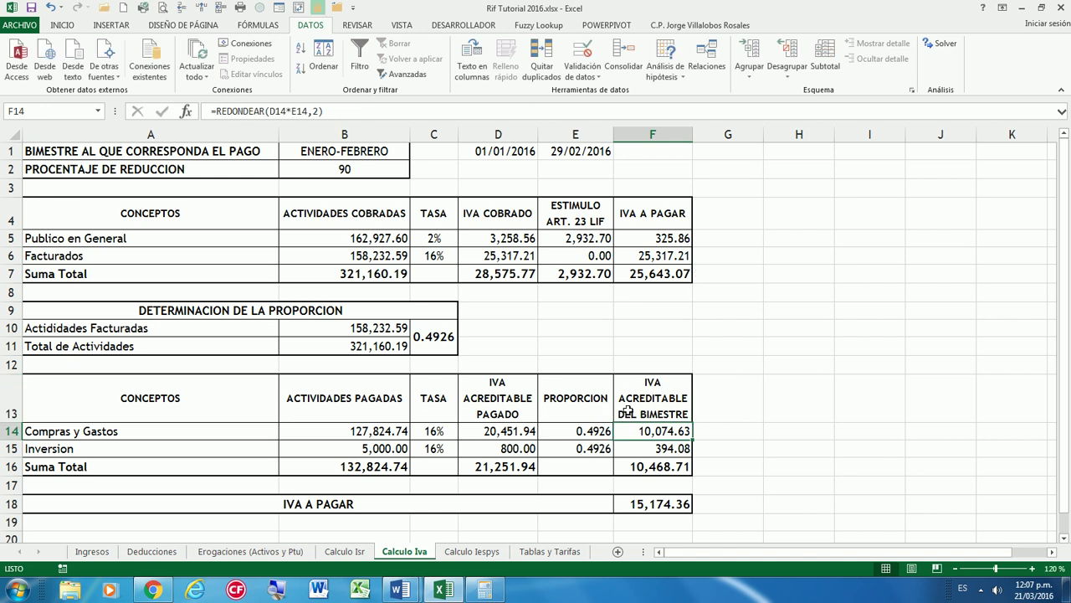
# Review the F16 and F18 totals and the SI label formula in A18, leaving them unchanged
pyautogui.click(663, 502)
pyautogui.click(664, 466)
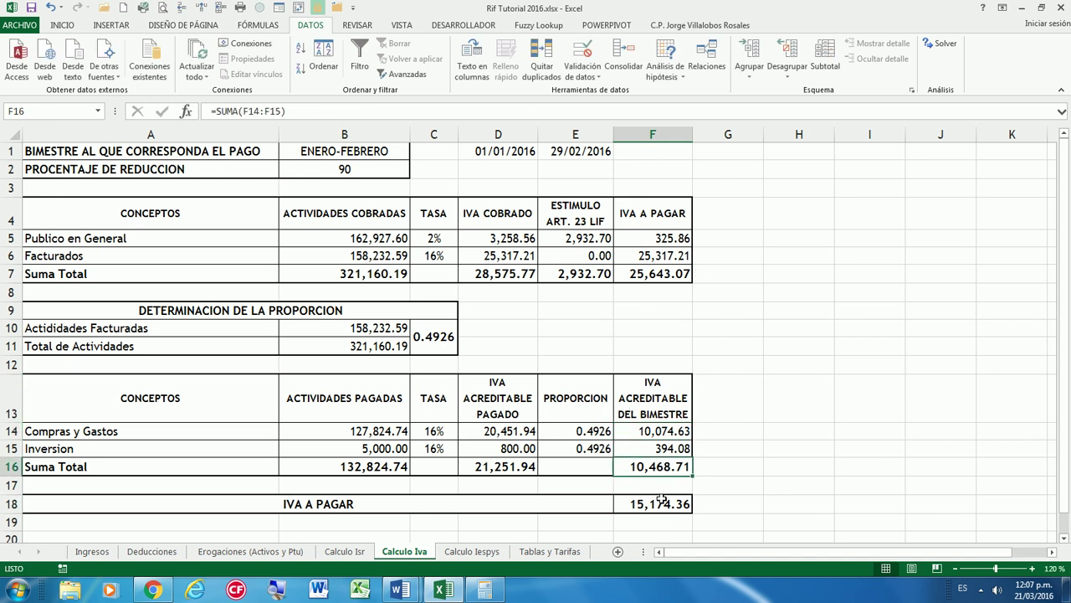
pyautogui.click(662, 500)
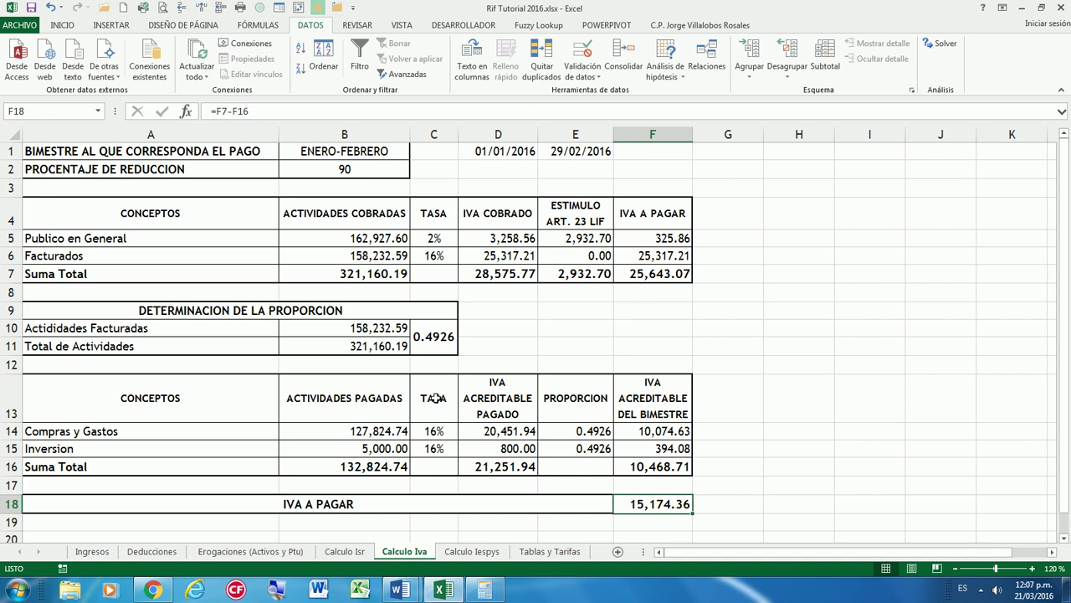
pyautogui.click(402, 504)
pyautogui.doubleClick(402, 504)
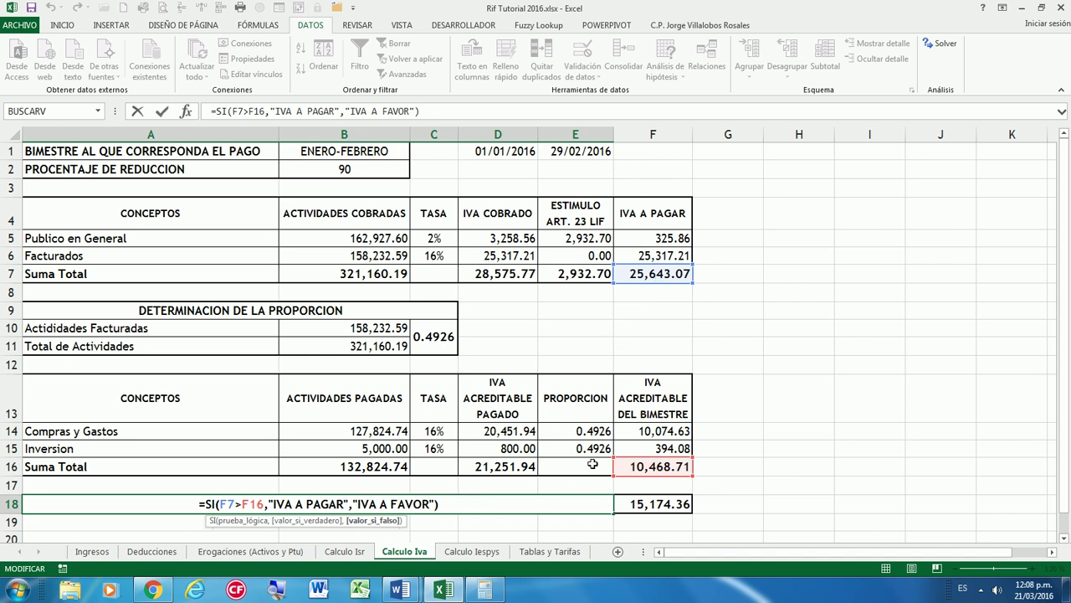
pyautogui.press('Return')
pyautogui.press('Up')
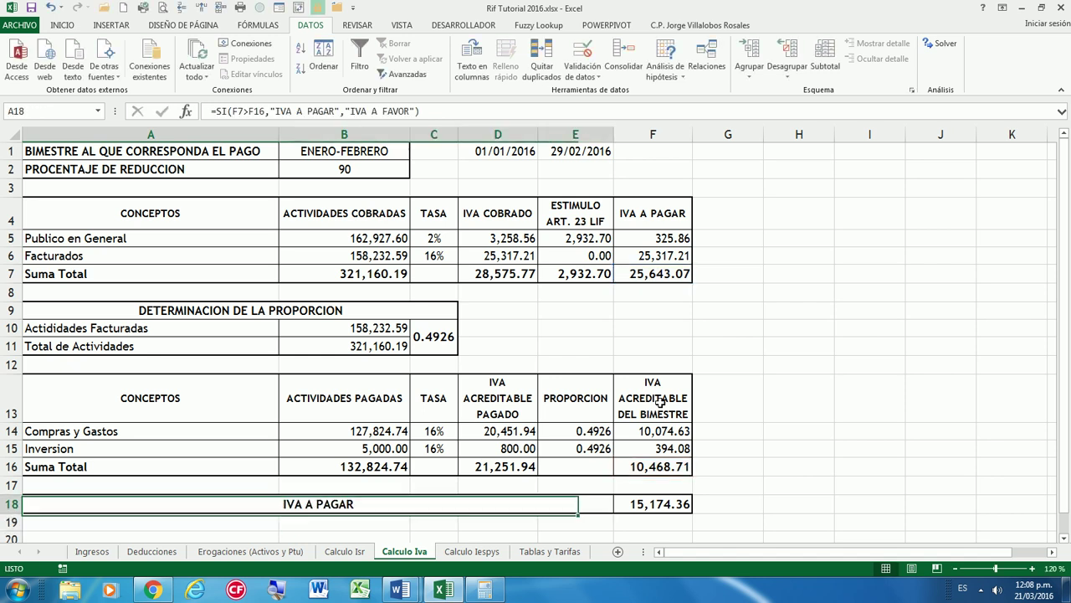
pyautogui.press('Right')
pyautogui.press('Right')
pyautogui.press('Left')
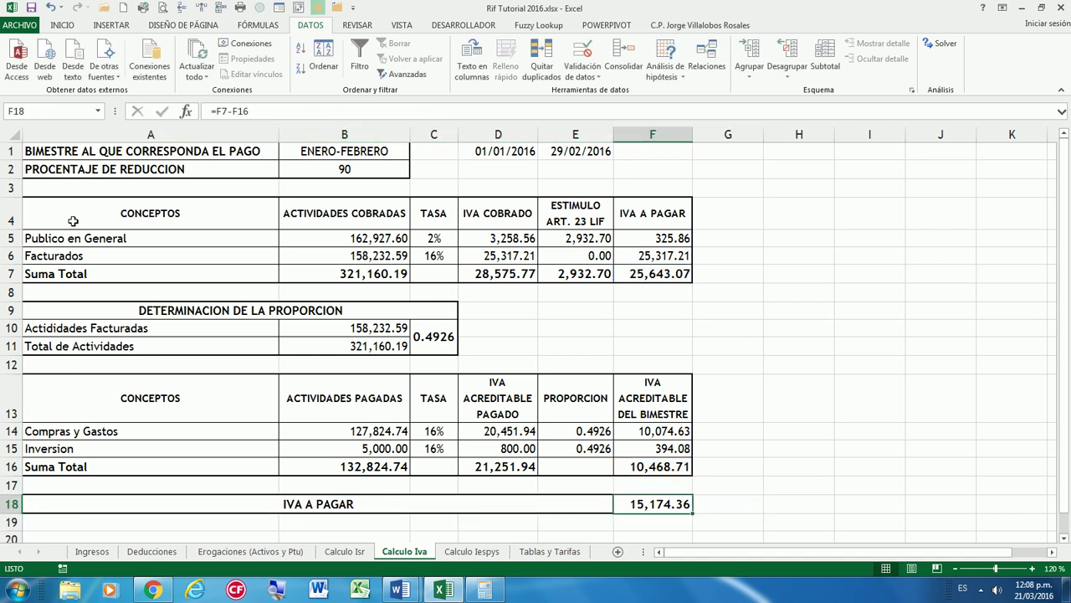
pyautogui.click(79, 155)
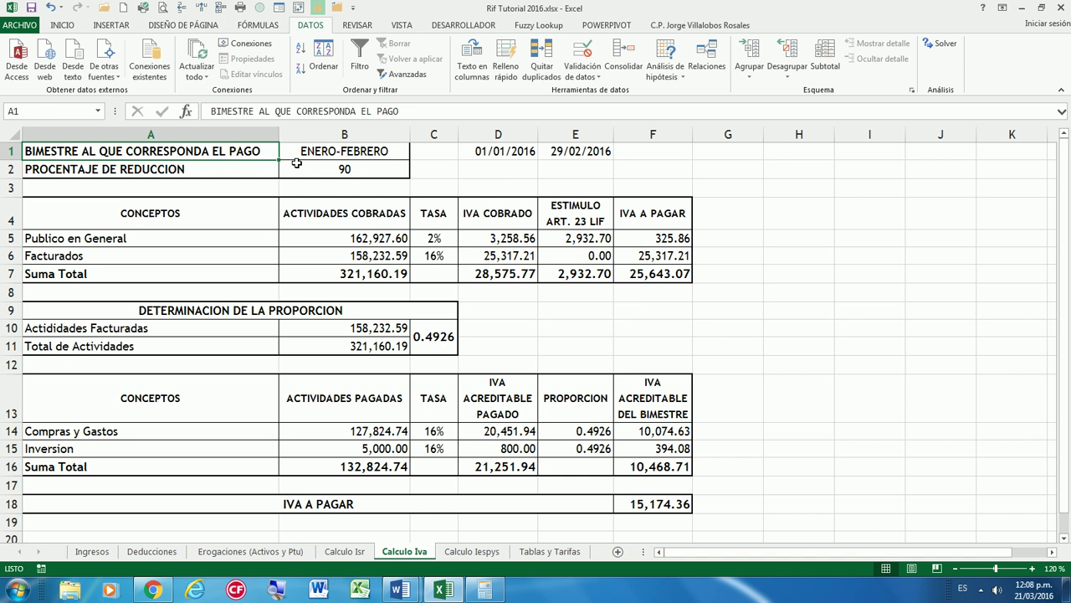
# Set the D1:E1 font colour to white to hide the period dates
pyautogui.moveTo(579, 156); pyautogui.dragTo(579, 156)
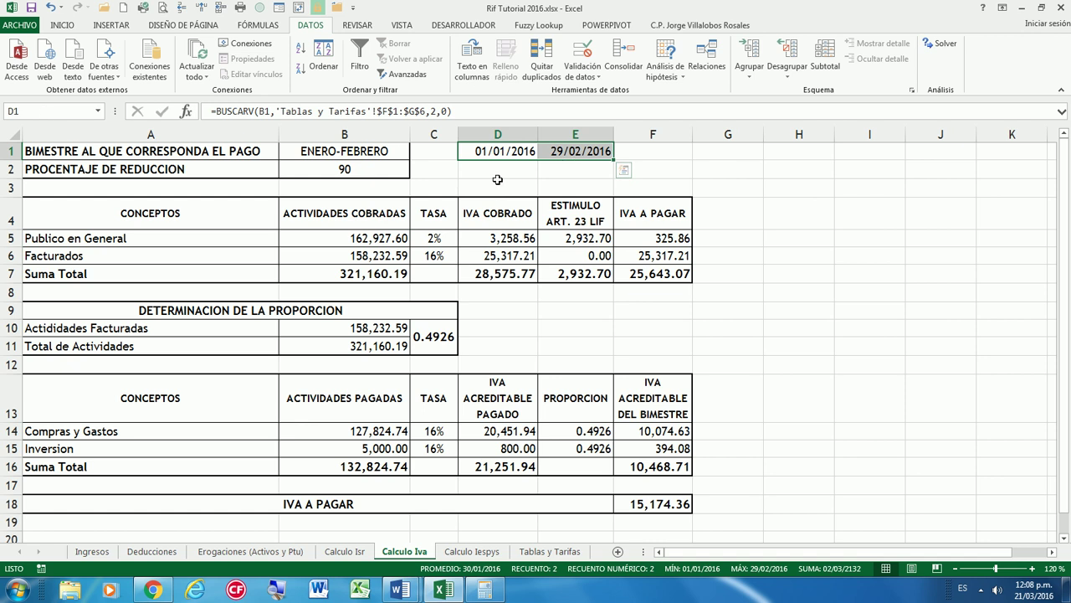
pyautogui.click(62, 25)
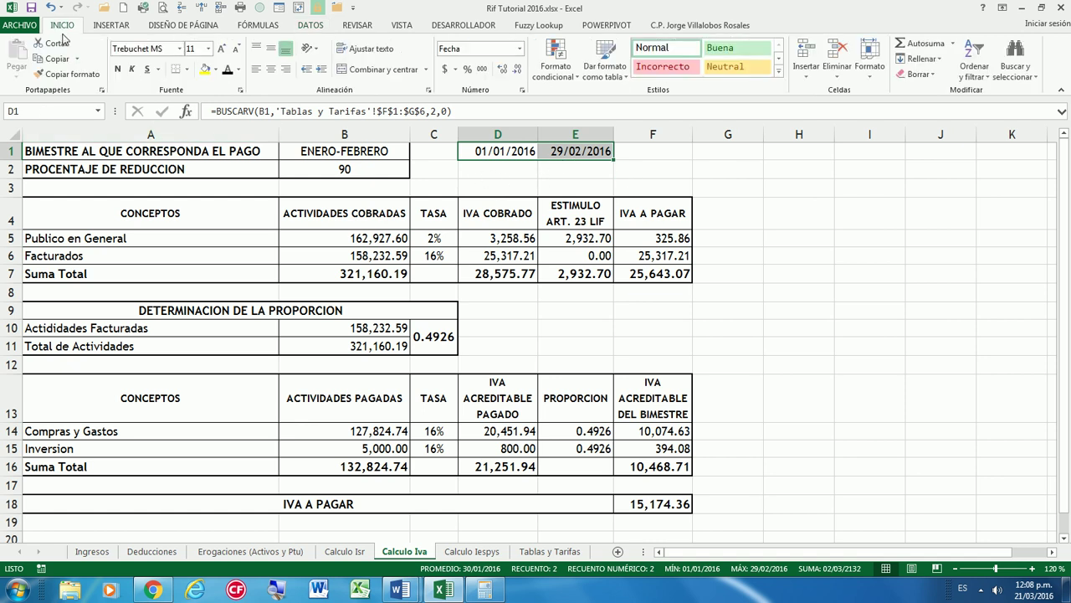
pyautogui.click(239, 70)
pyautogui.click(230, 114)
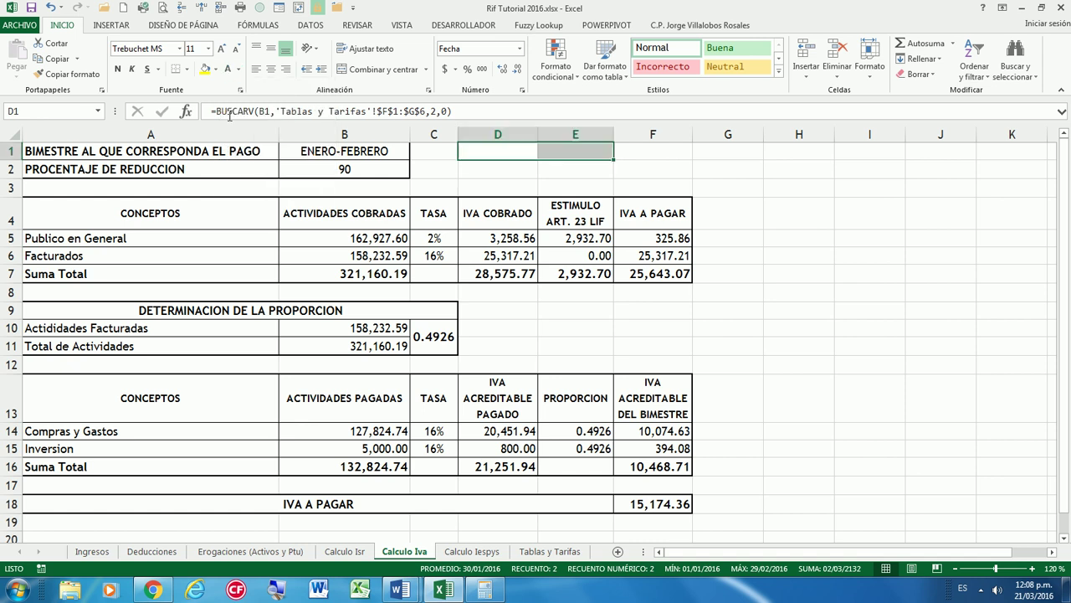
pyautogui.click(151, 143)
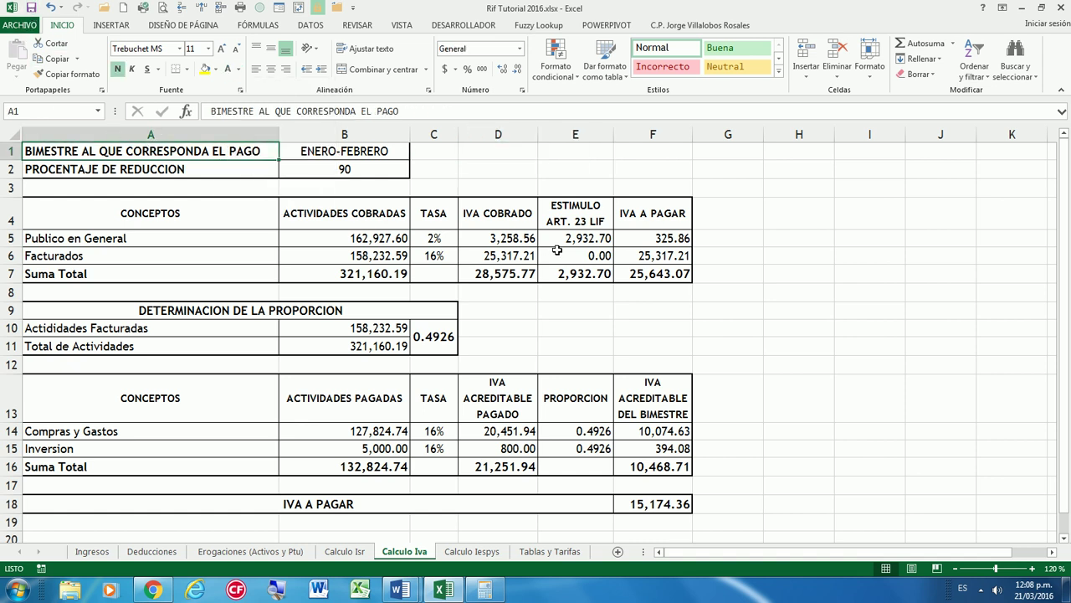
# Switch B1 through MARZO-ABRIL, MAYO-JUNIO and JULIO-AGOSTO to watch totals recalculate
pyautogui.click(370, 152)
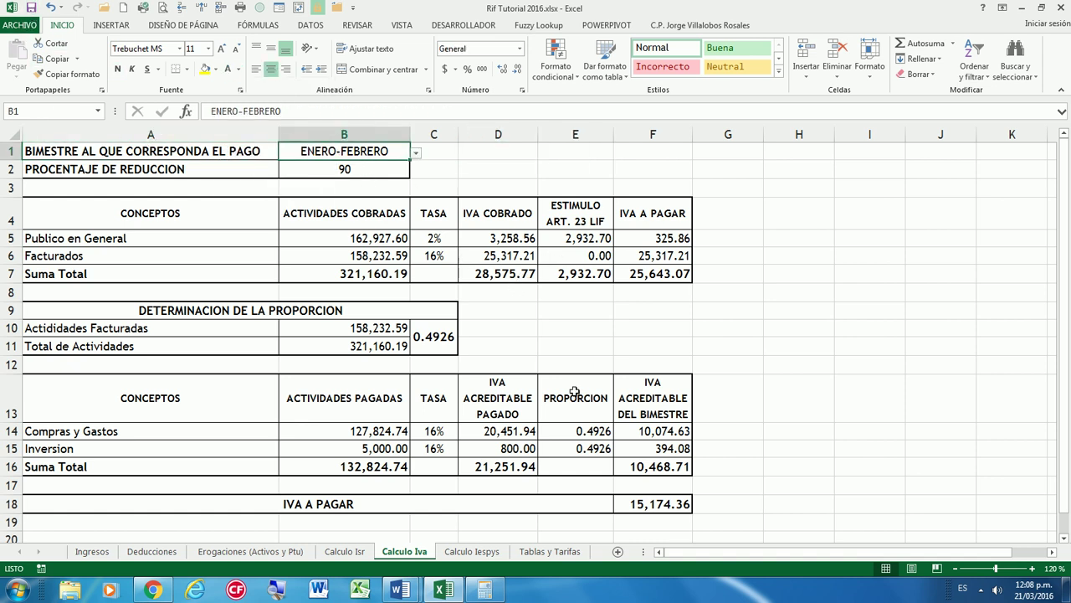
pyautogui.click(416, 154)
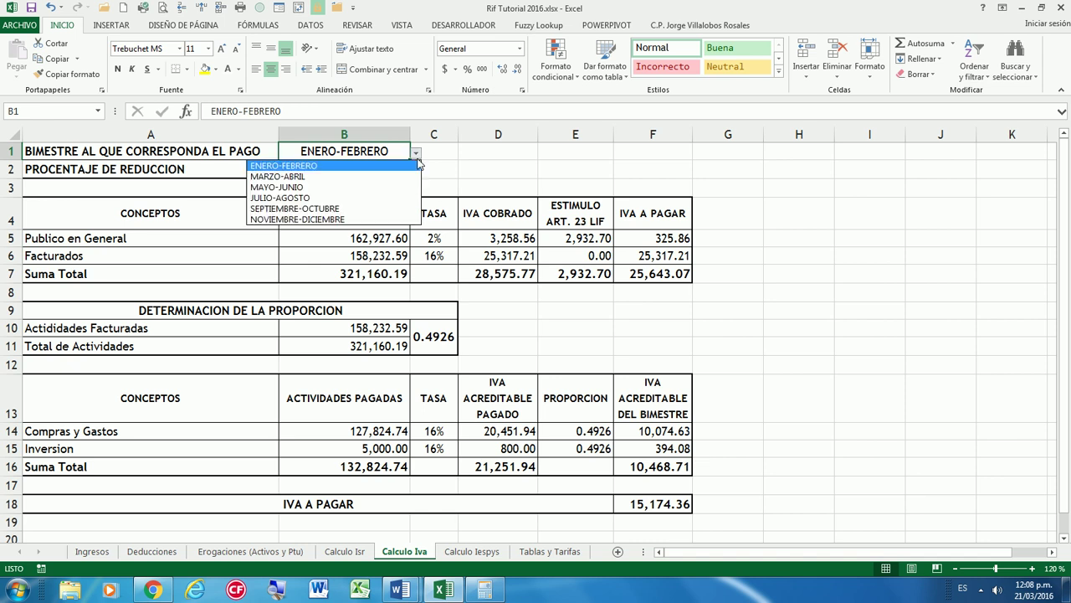
pyautogui.click(368, 177)
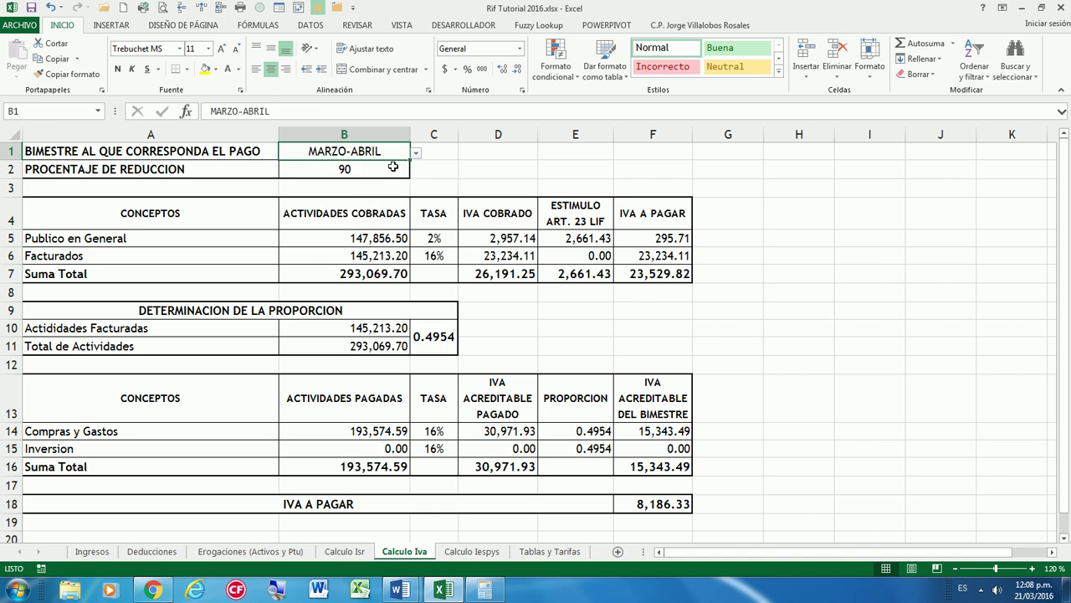
pyautogui.click(358, 185)
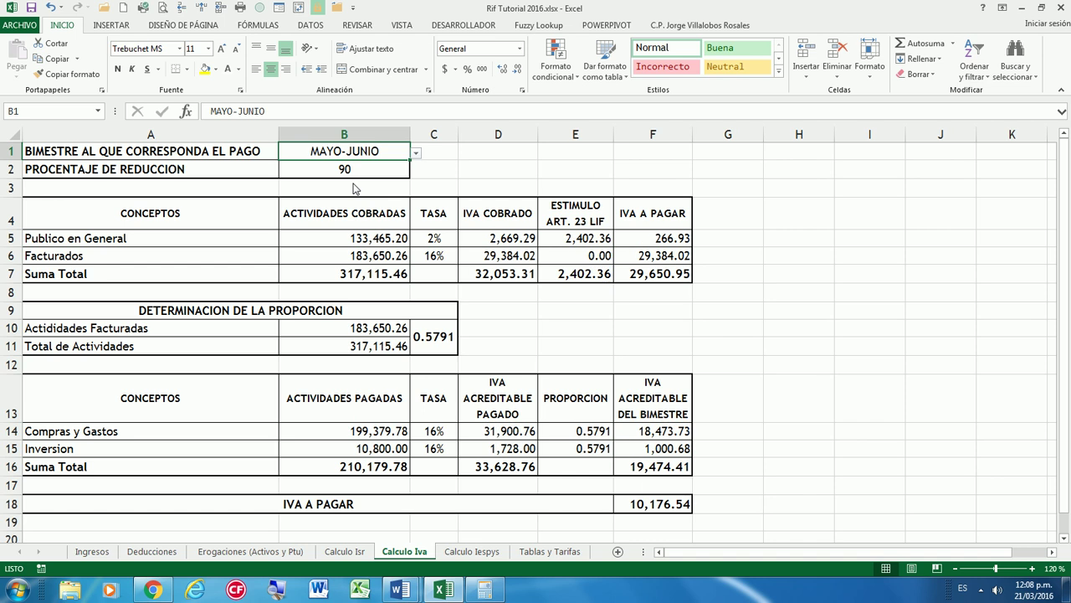
pyautogui.click(415, 153)
pyautogui.click(343, 194)
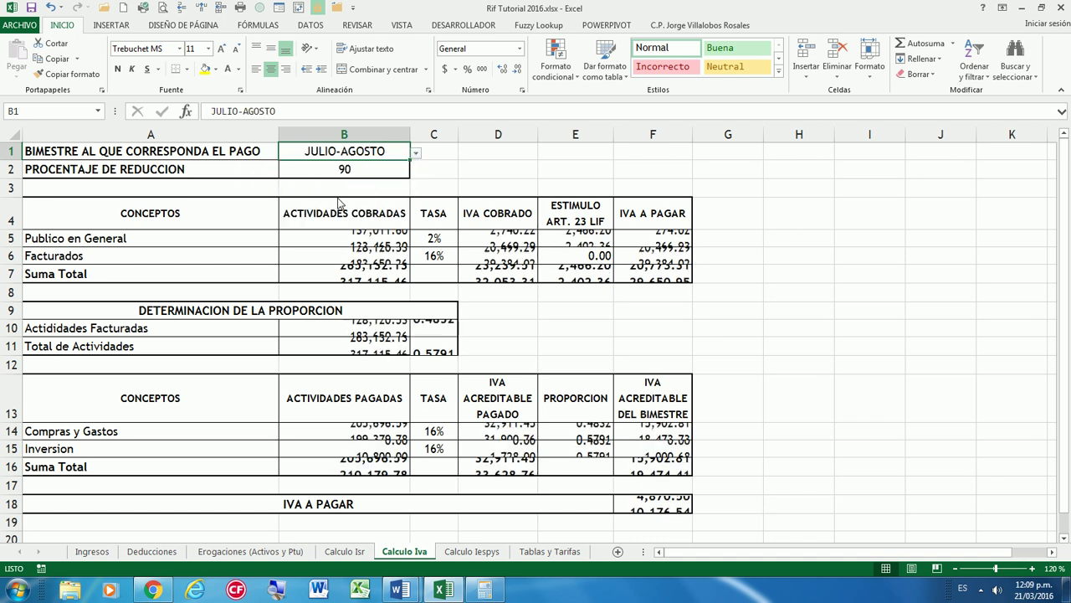
# Try SEPTIEMBRE-OCTUBRE and NOVIEMBRE-DICIEMBRE, then set B1 back to ENERO-FEBRERO
pyautogui.click(416, 154)
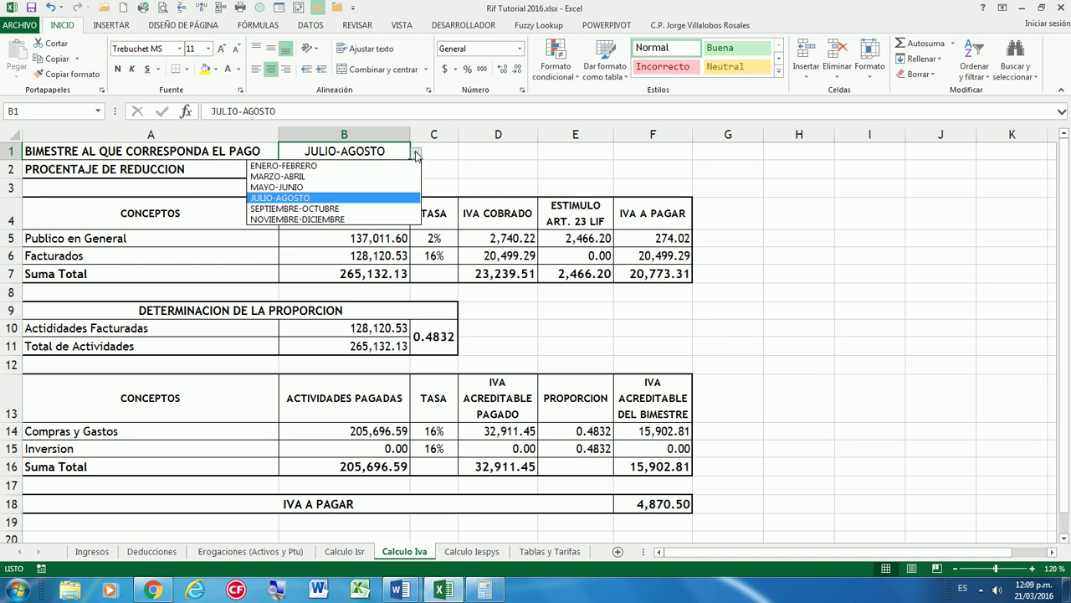
pyautogui.click(416, 154)
pyautogui.click(416, 154)
pyautogui.click(347, 208)
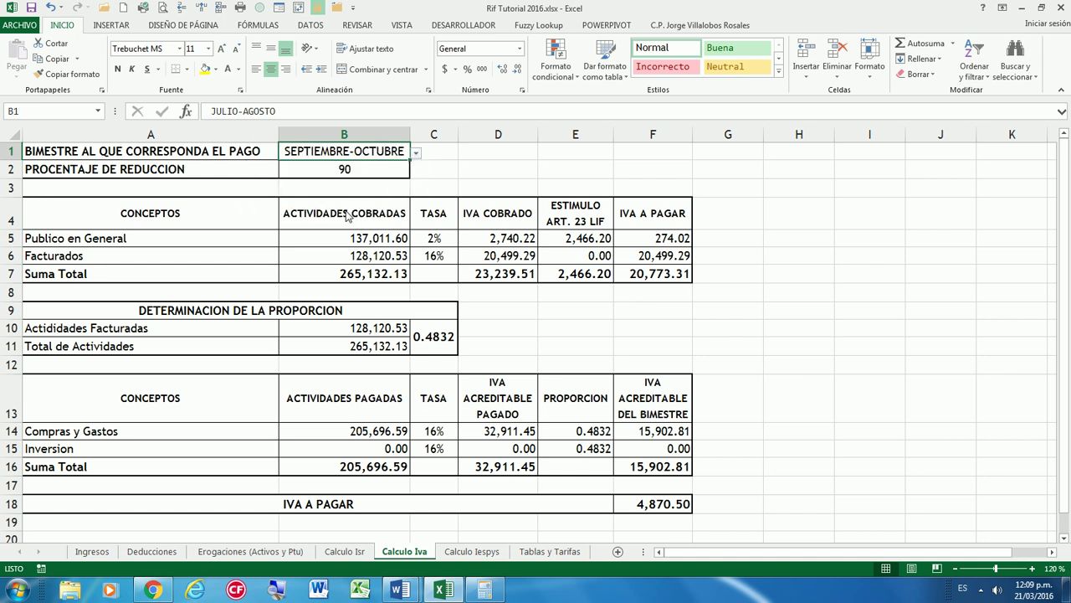
pyautogui.click(415, 154)
pyautogui.click(342, 220)
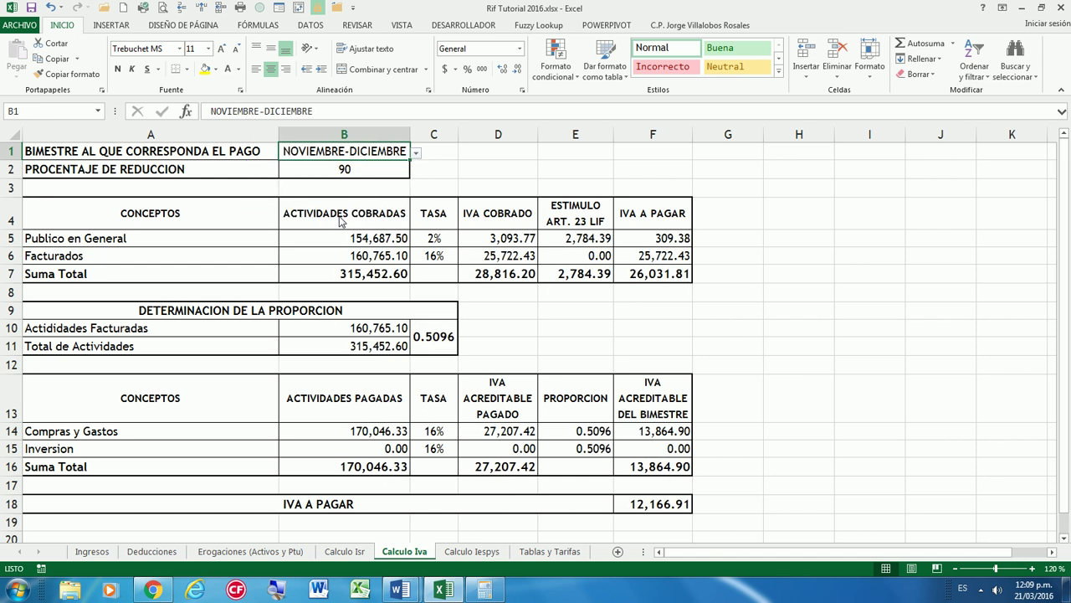
pyautogui.click(416, 154)
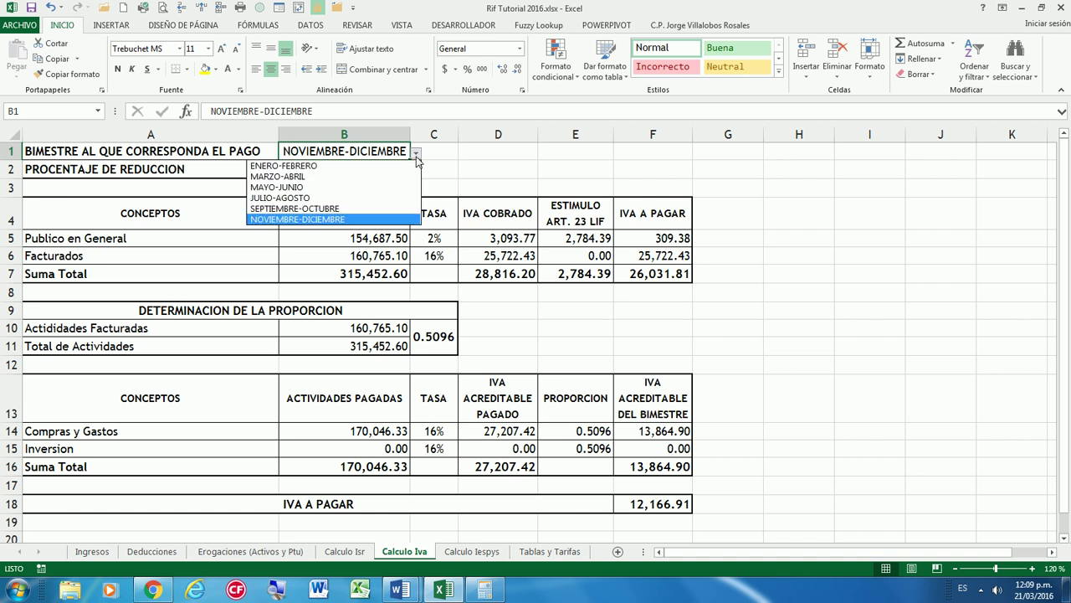
pyautogui.click(372, 166)
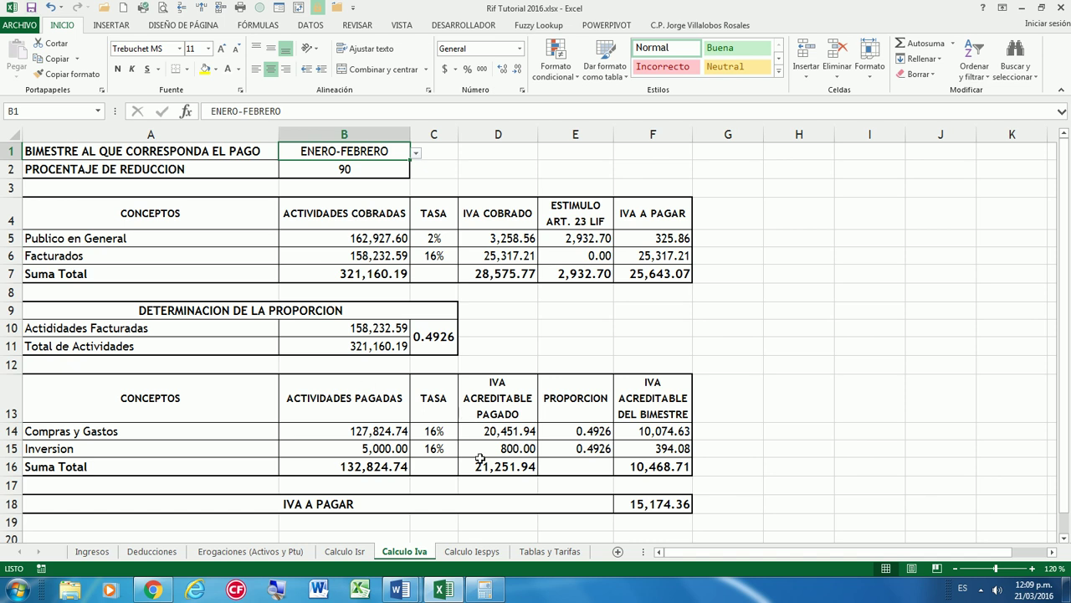
# On Calculo Iespys, add a list validation to B1 sourced from 'Tablas y Tarifas'!$F$1:$F$6
pyautogui.click(474, 552)
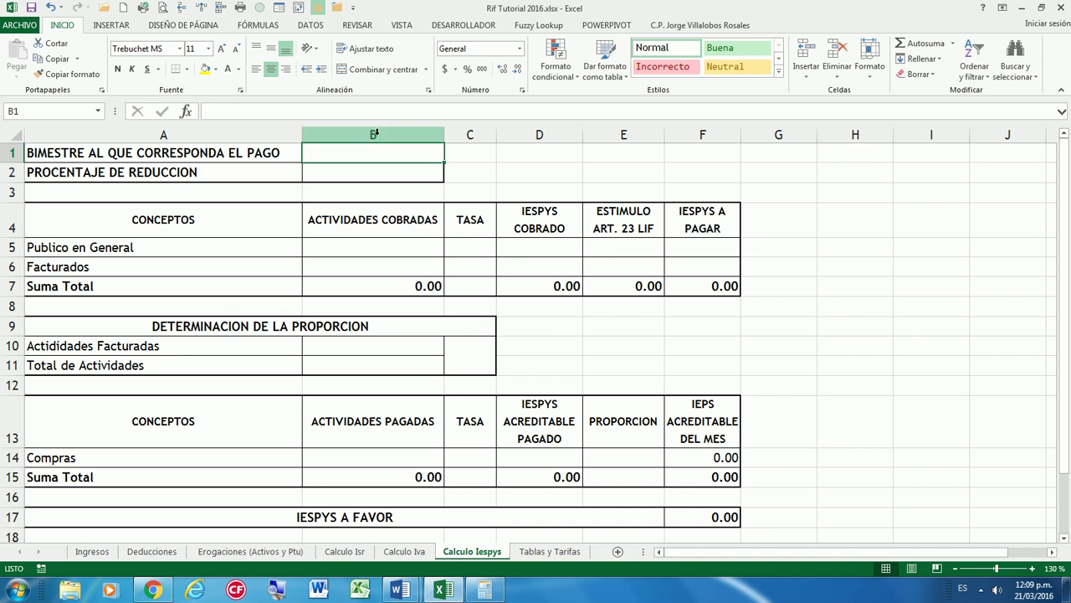
pyautogui.click(308, 27)
pyautogui.click(583, 52)
pyautogui.click(562, 247)
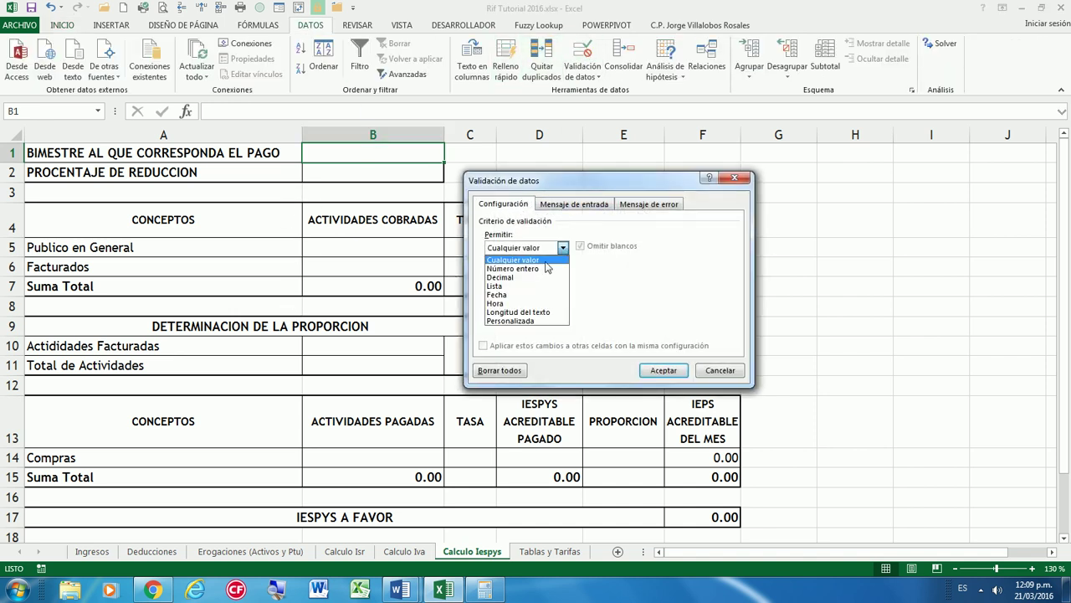
pyautogui.click(521, 288)
pyautogui.click(676, 301)
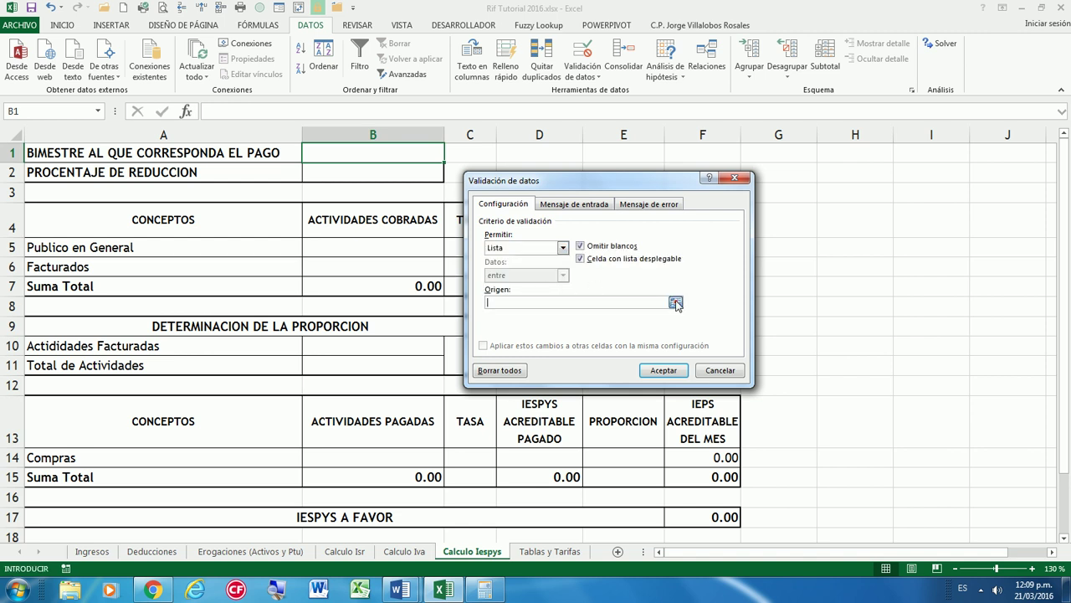
pyautogui.click(549, 551)
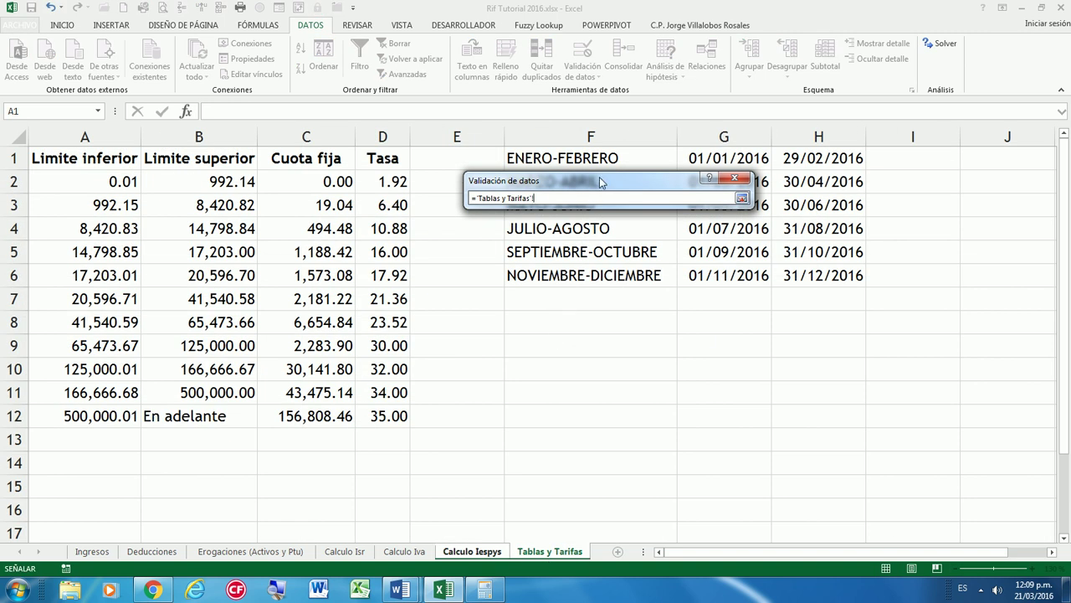
pyautogui.moveTo(572, 158); pyautogui.dragTo(574, 275)
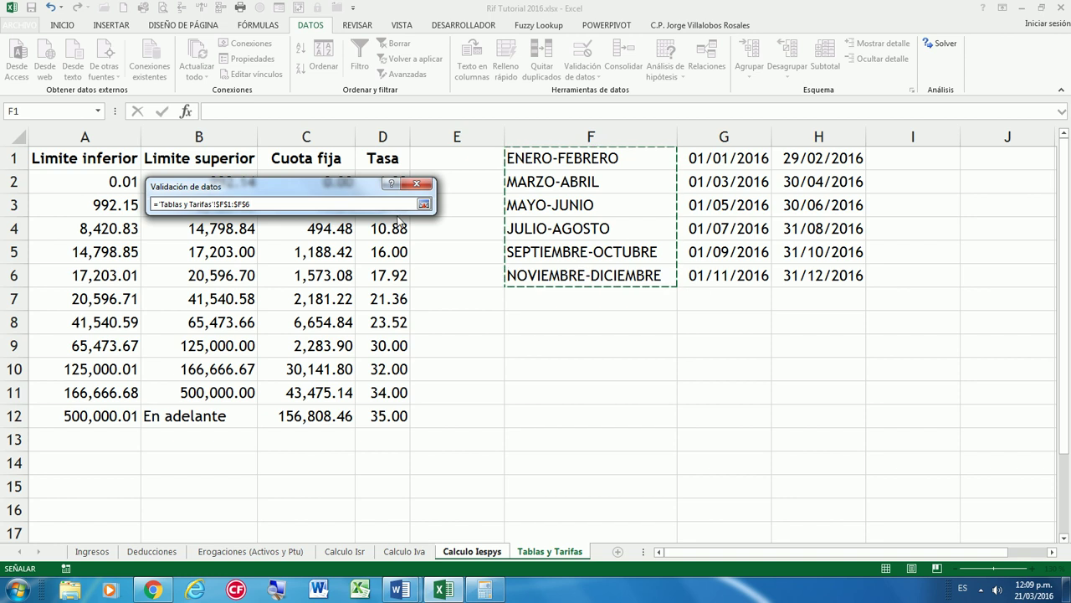
pyautogui.click(423, 204)
pyautogui.click(346, 376)
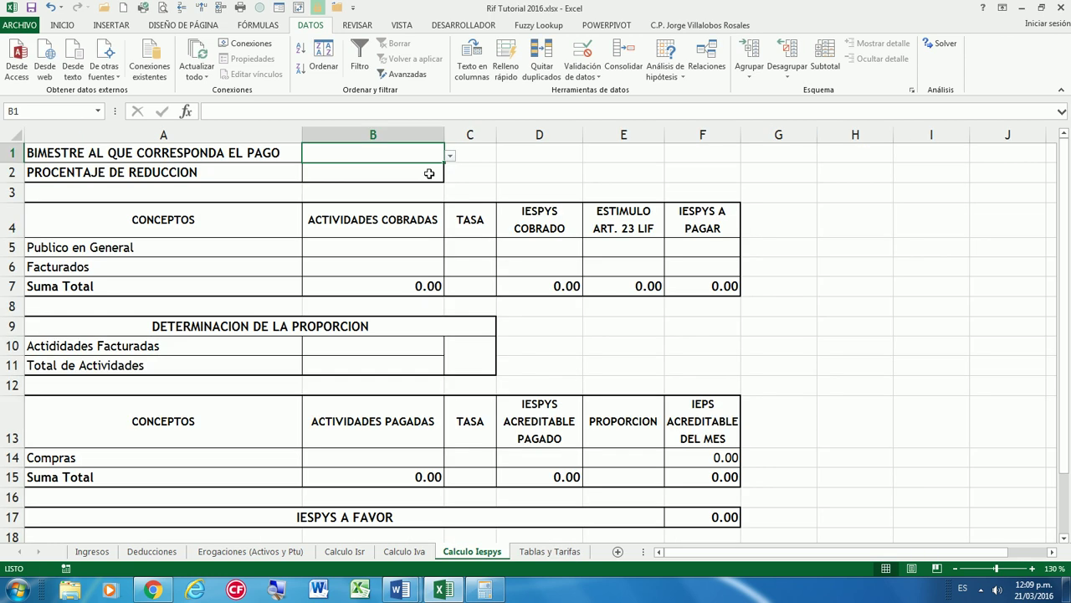
# Choose ENERO-FEBRERO from B1's new dropdown
pyautogui.click(450, 155)
pyautogui.click(405, 169)
pyautogui.click(406, 174)
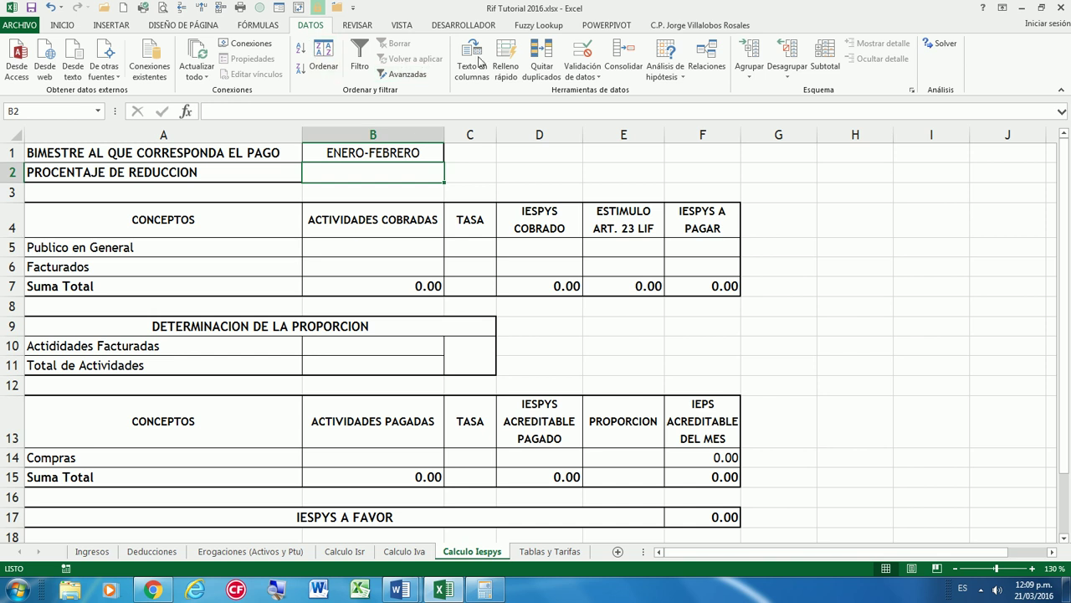
# Restrict B2 to a dropdown list of percentages from 100 down to 10
pyautogui.click(582, 53)
pyautogui.moveTo(352, 185); pyautogui.dragTo(740, 150)
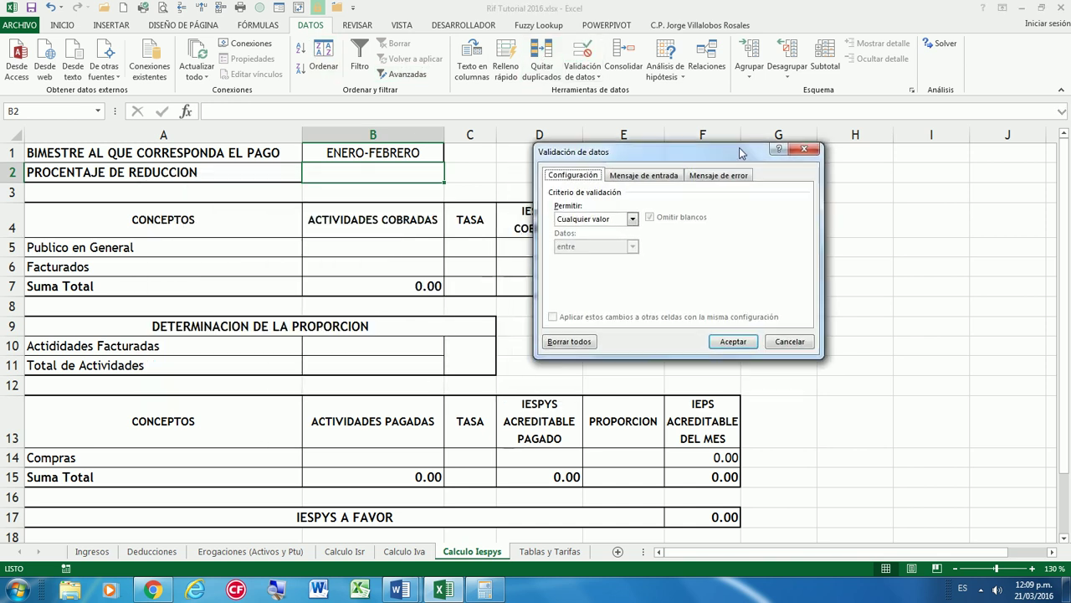
pyautogui.click(632, 218)
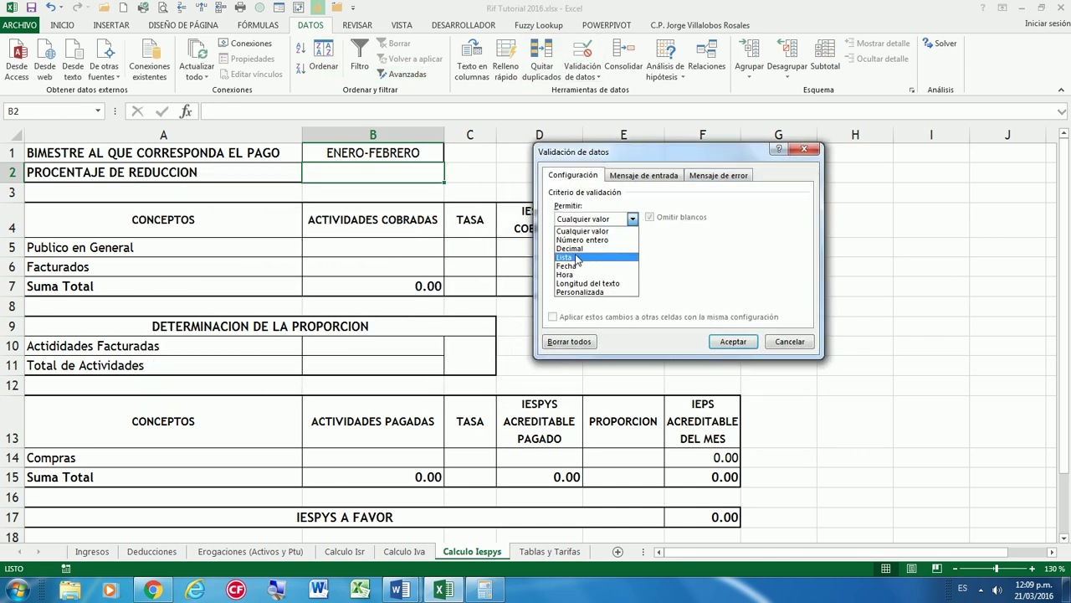
pyautogui.click(577, 257)
pyautogui.click(599, 272)
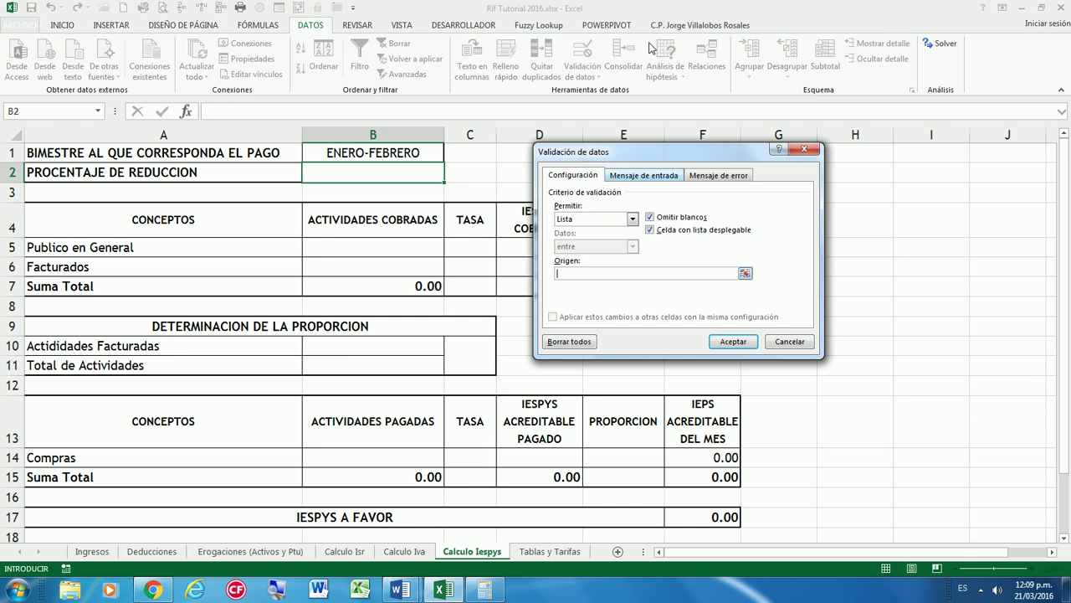
pyautogui.write('100')
pyautogui.write('90,')
pyautogui.write(',70')
pyautogui.write('60')
pyautogui.write('20,10')
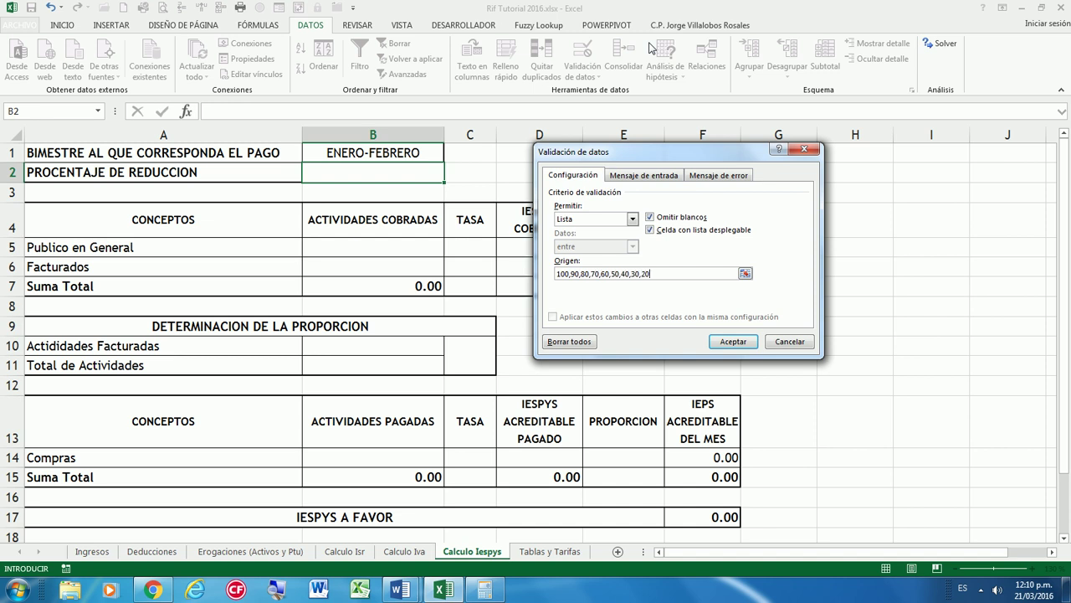
pyautogui.click(733, 341)
# Choose 90 in B2 and check it against the Calculo Iva sheet's percentage
pyautogui.click(450, 175)
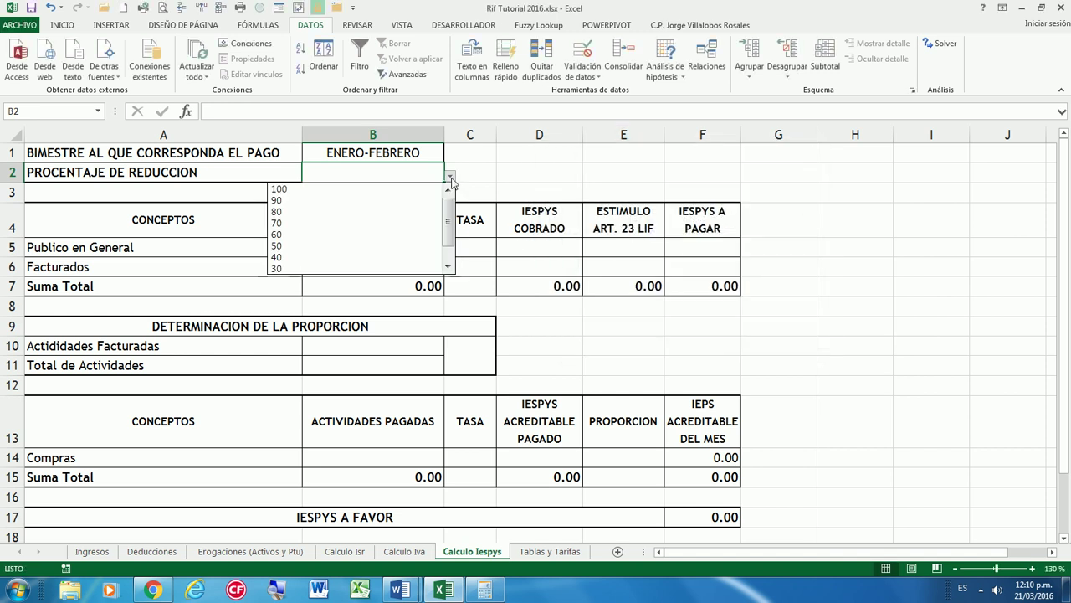
pyautogui.click(369, 200)
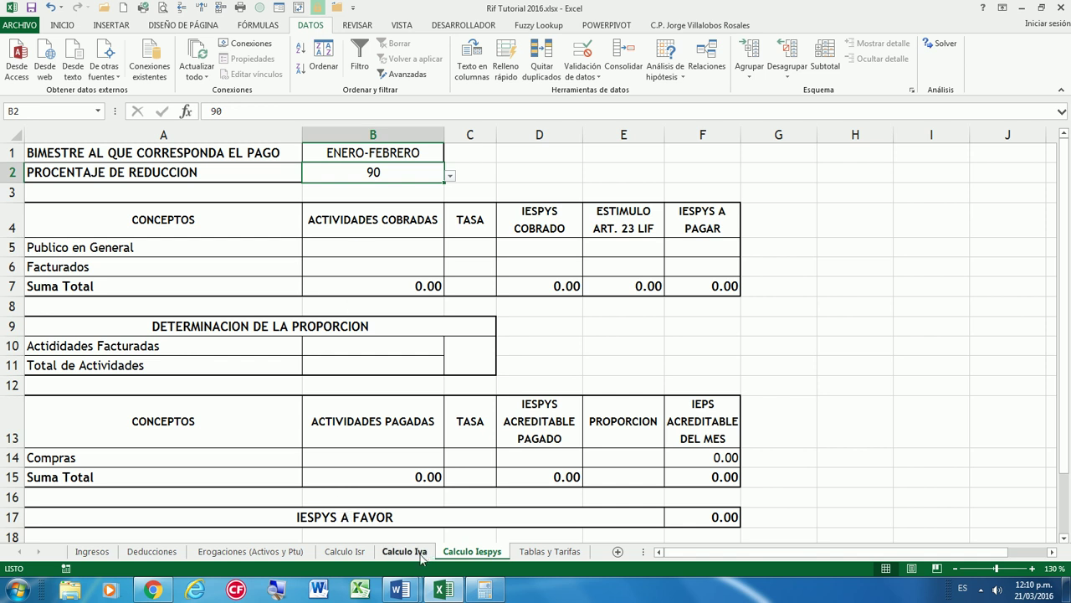
pyautogui.click(418, 554)
pyautogui.click(387, 167)
pyautogui.click(415, 171)
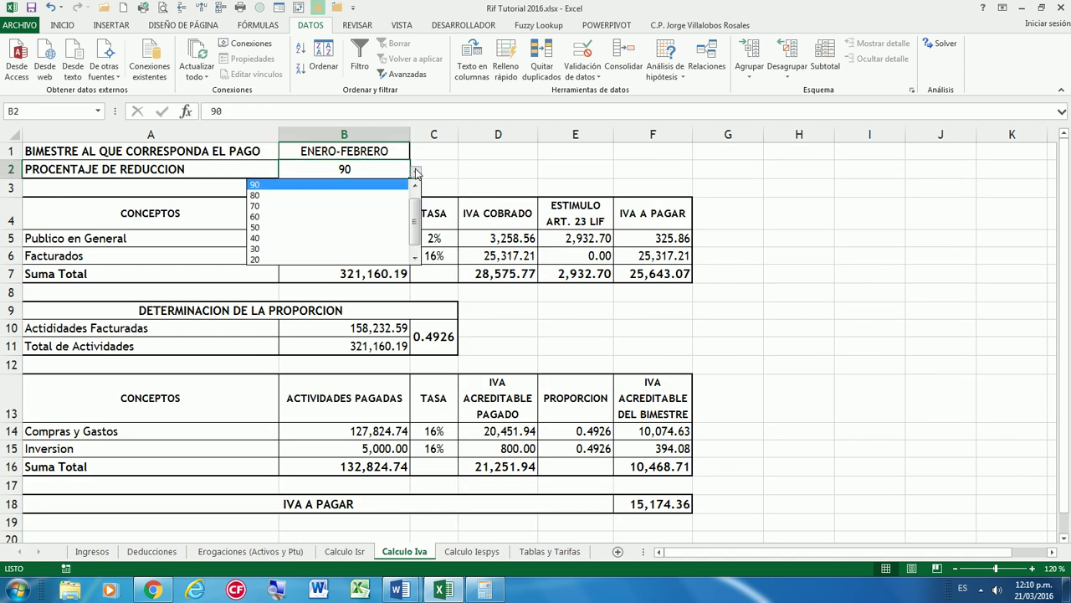
pyautogui.click(415, 185)
pyautogui.click(372, 155)
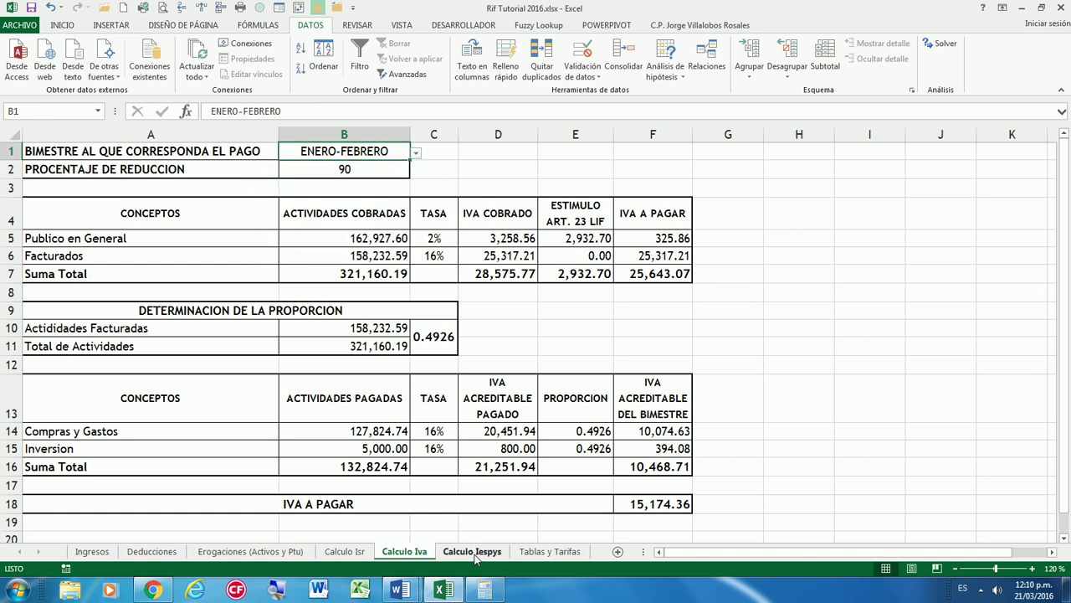
pyautogui.click(473, 552)
pyautogui.click(94, 152)
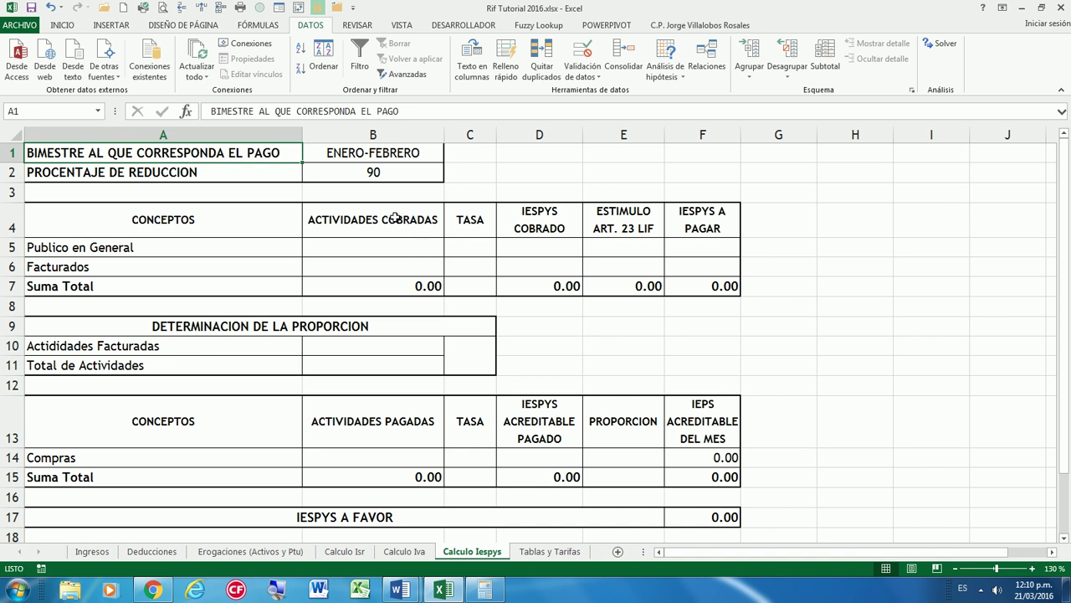
# Enter rates of 10% in C5 and 26.5 in C6, then return to B5
pyautogui.click(386, 245)
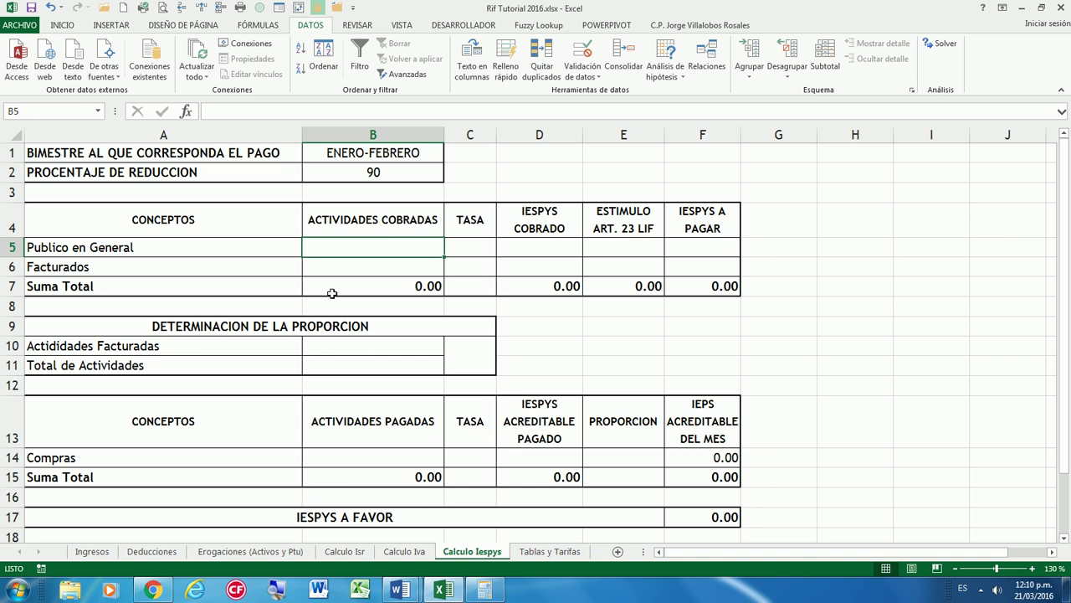
pyautogui.click(453, 249)
pyautogui.write('10%')
pyautogui.press('Return')
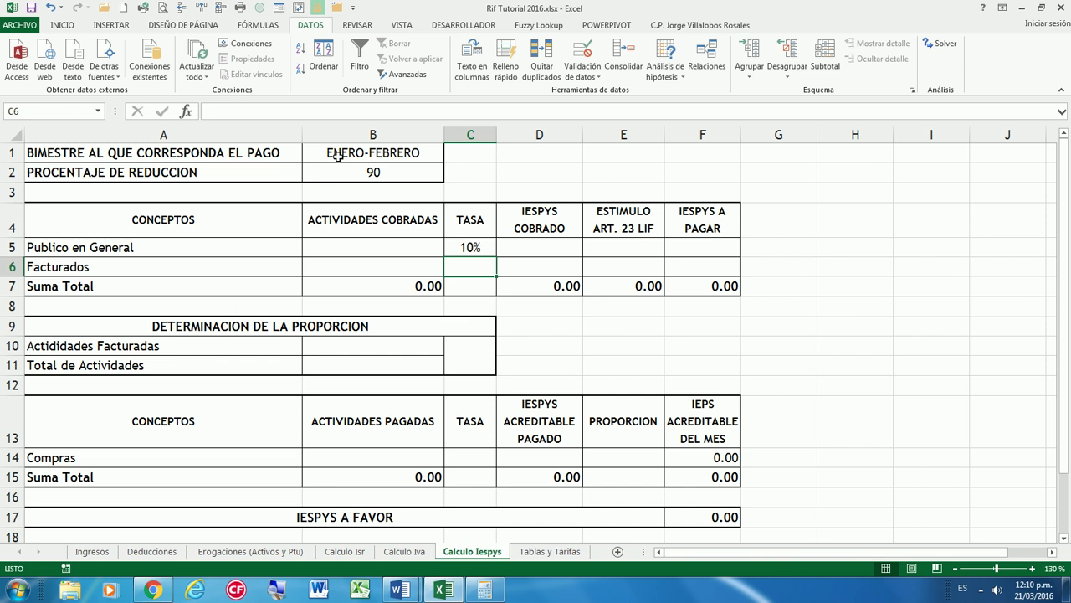
pyautogui.write('26.5')
pyautogui.press('Return')
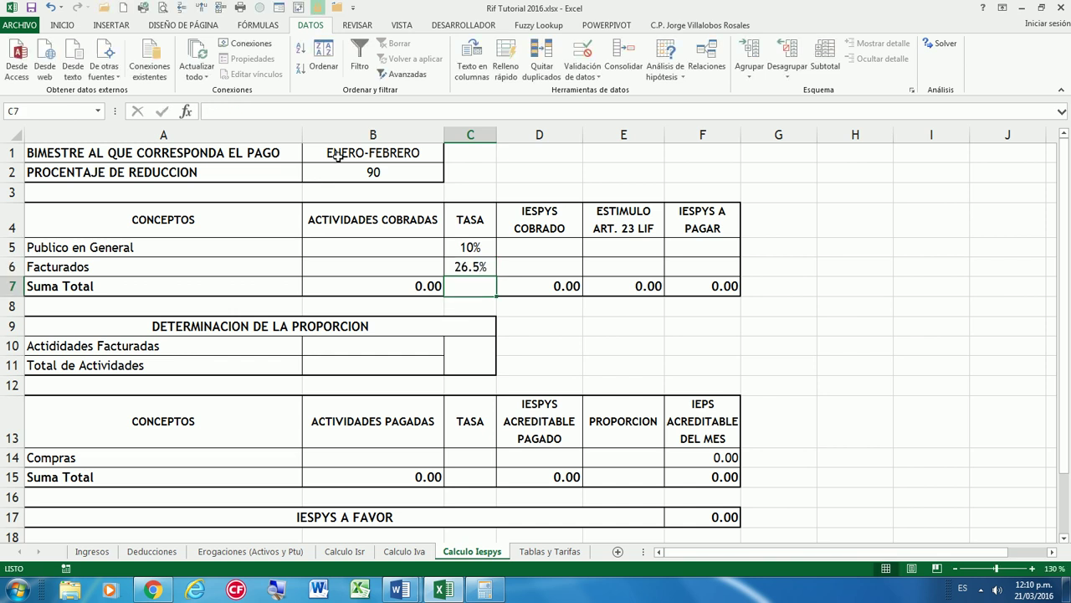
pyautogui.press('Up')
pyautogui.press('Up')
pyautogui.press('Up')
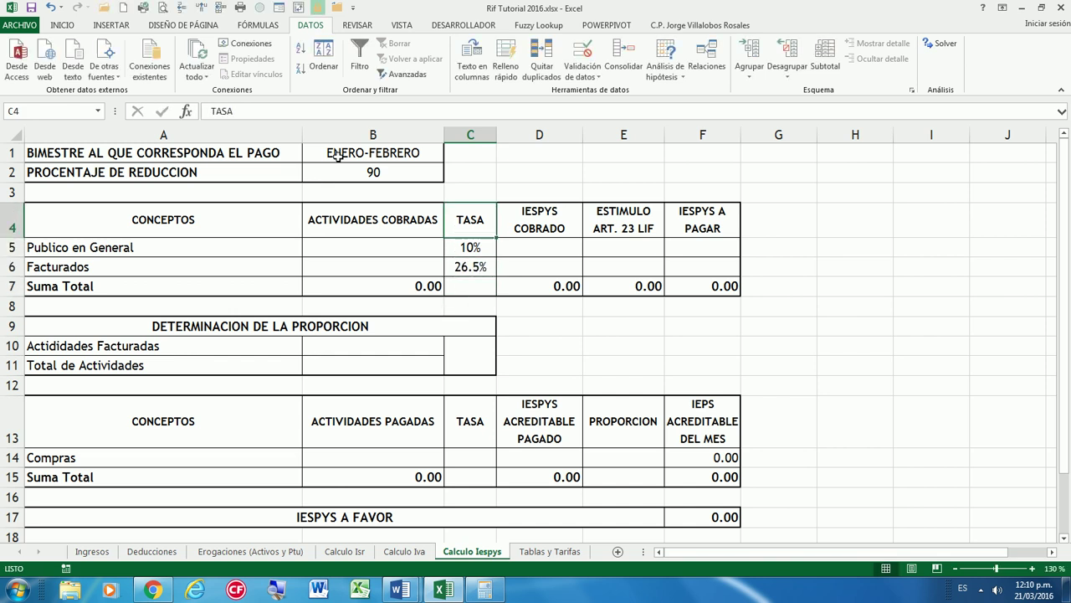
pyautogui.press('Left')
pyautogui.press('Left')
pyautogui.press('Down')
pyautogui.press('Right')
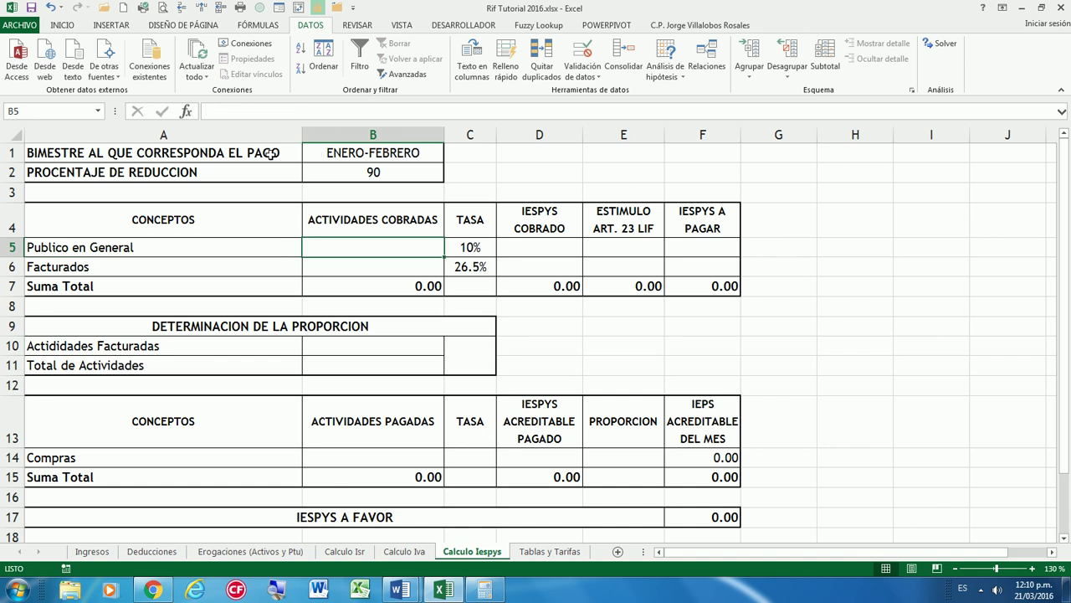
pyautogui.click(271, 155)
pyautogui.click(368, 242)
# Start B5's SUMAR.SI.CONJUNTO summing Ing[INGRESO] with FECHA DE COBRO compared to $D$1
pyautogui.press('Left')
pyautogui.press('Right')
pyautogui.write('=SUM')
pyautogui.doubleClick(374, 322)
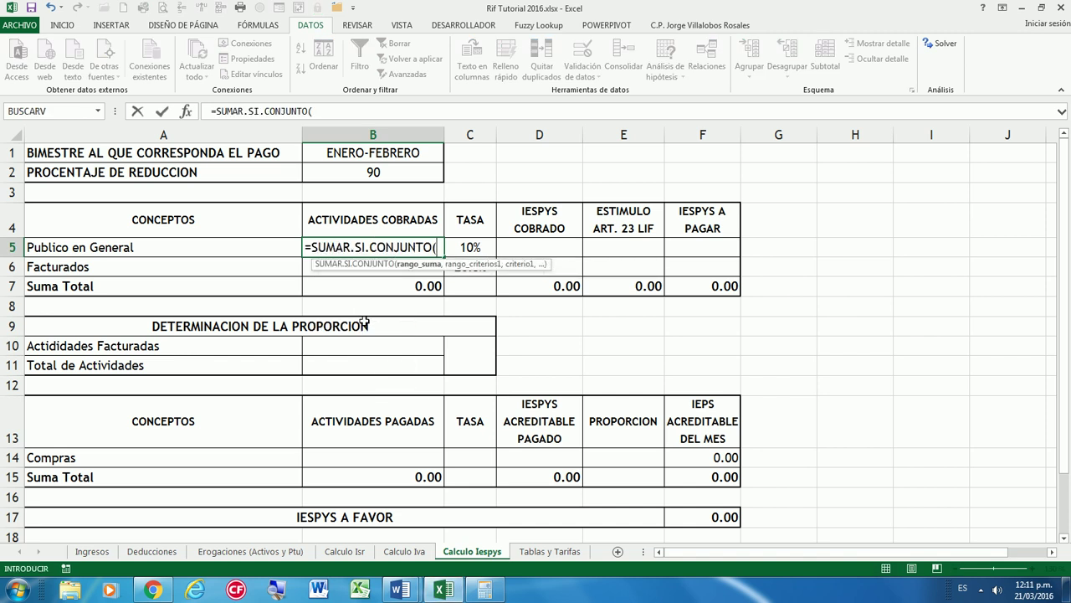
pyautogui.write('In')
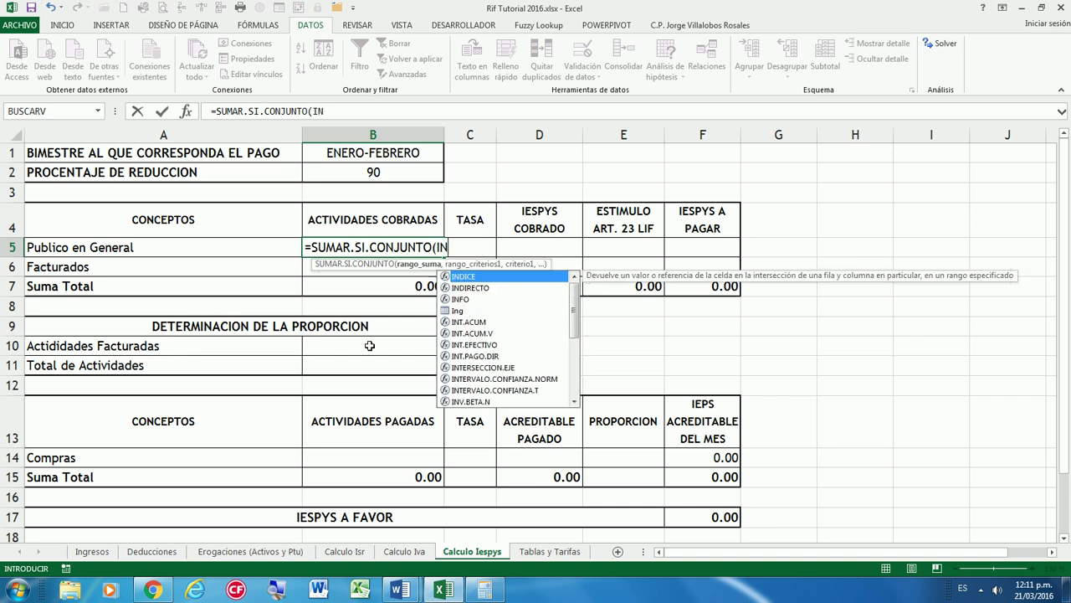
pyautogui.write('g[')
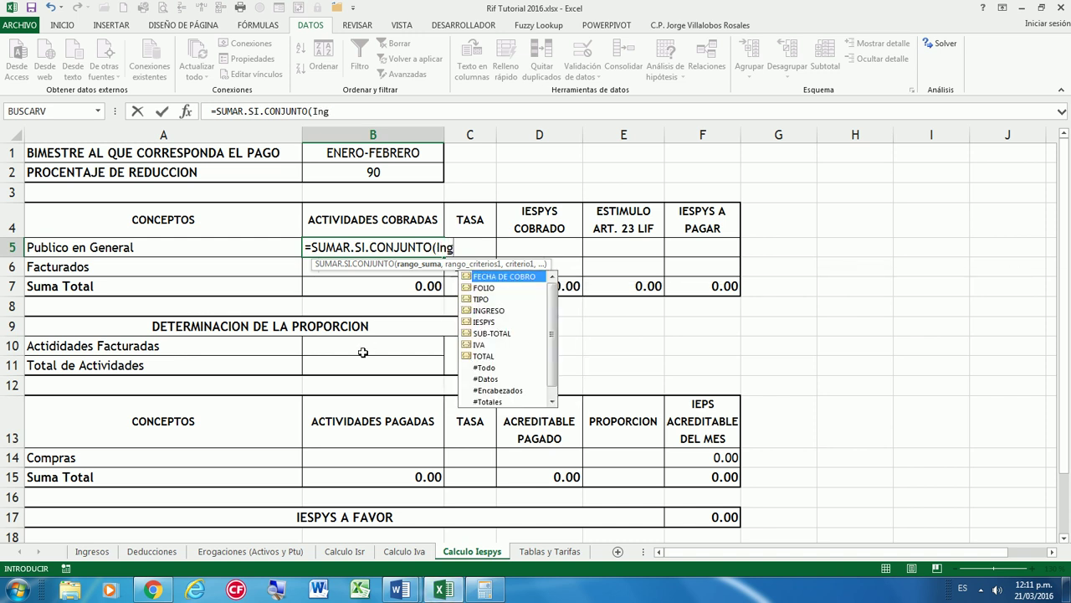
pyautogui.click(487, 312)
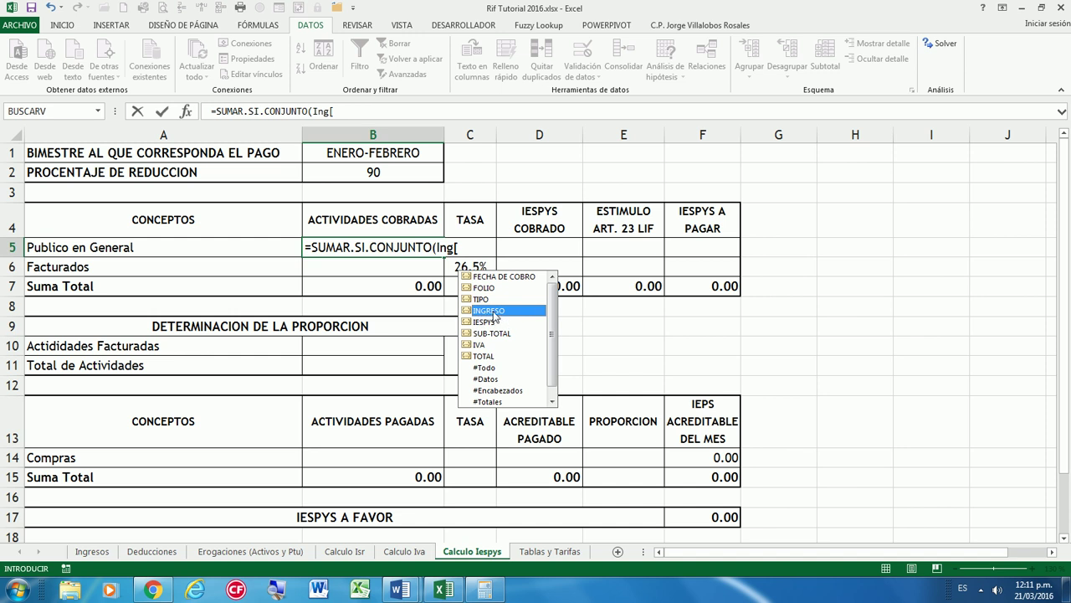
pyautogui.doubleClick(495, 316)
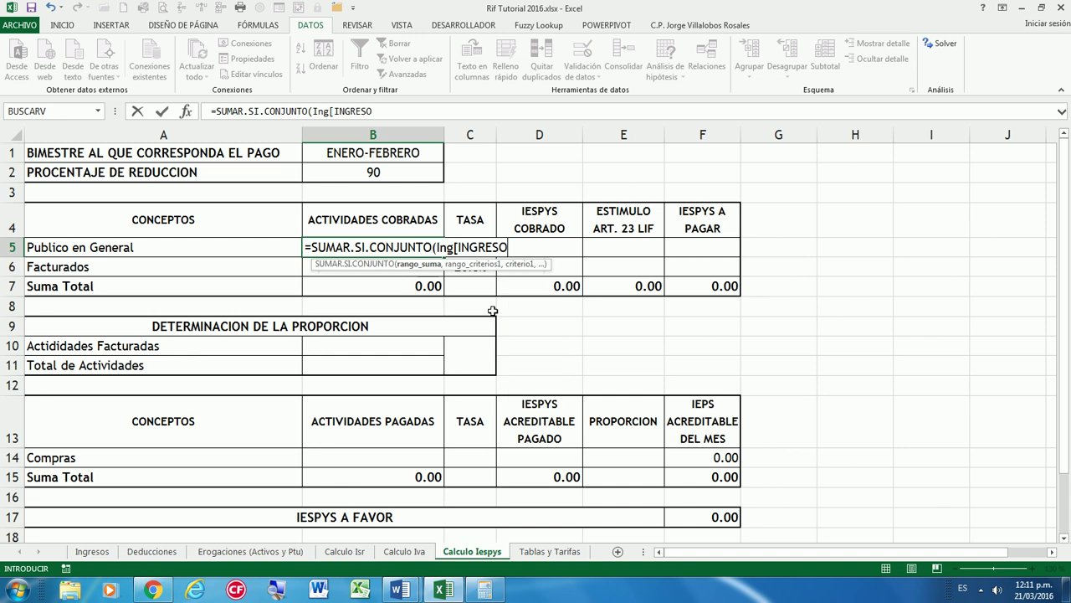
pyautogui.write(']')
pyautogui.write(',')
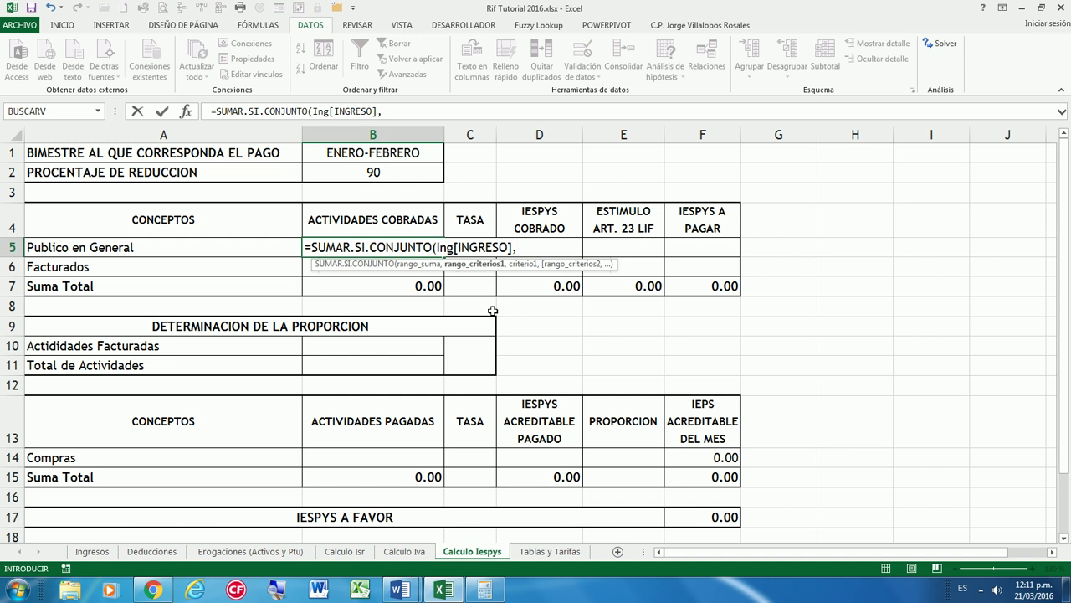
pyautogui.write('Ing')
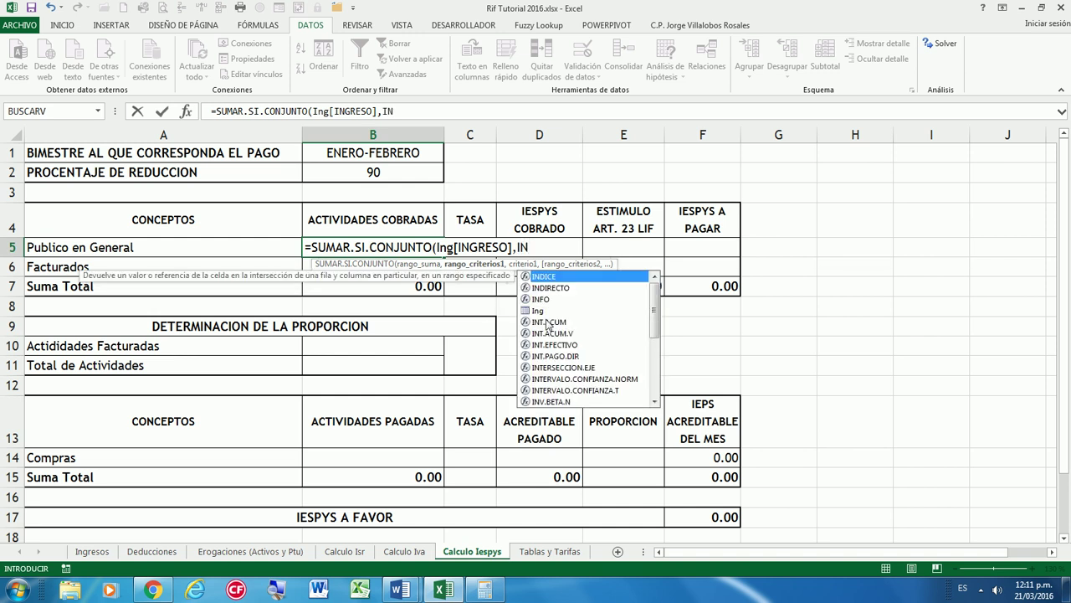
pyautogui.press('Escape')
pyautogui.write('[')
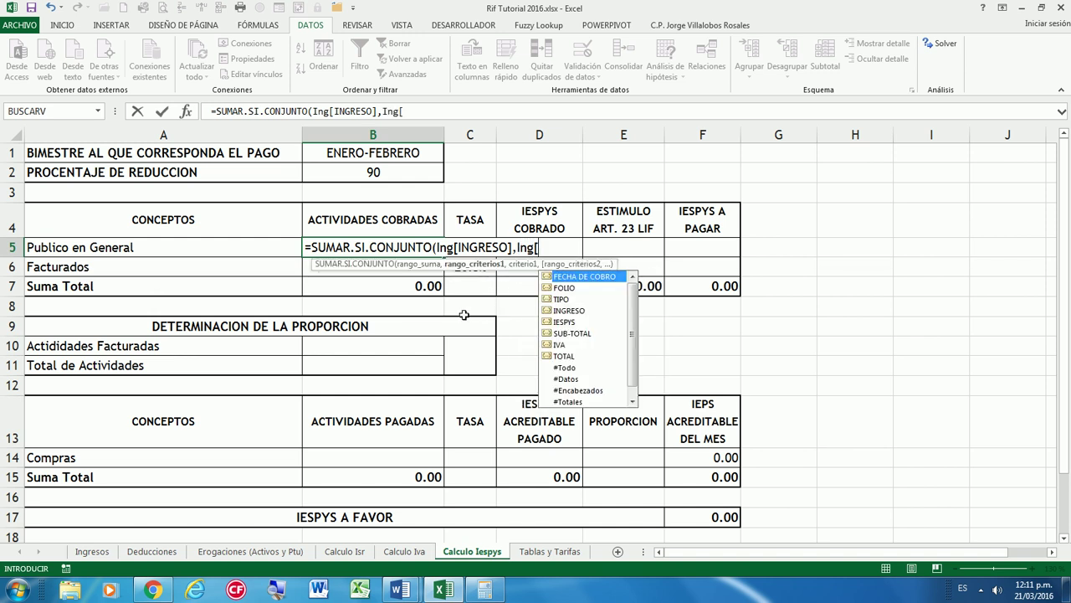
pyautogui.doubleClick(559, 279)
pyautogui.write('],">')
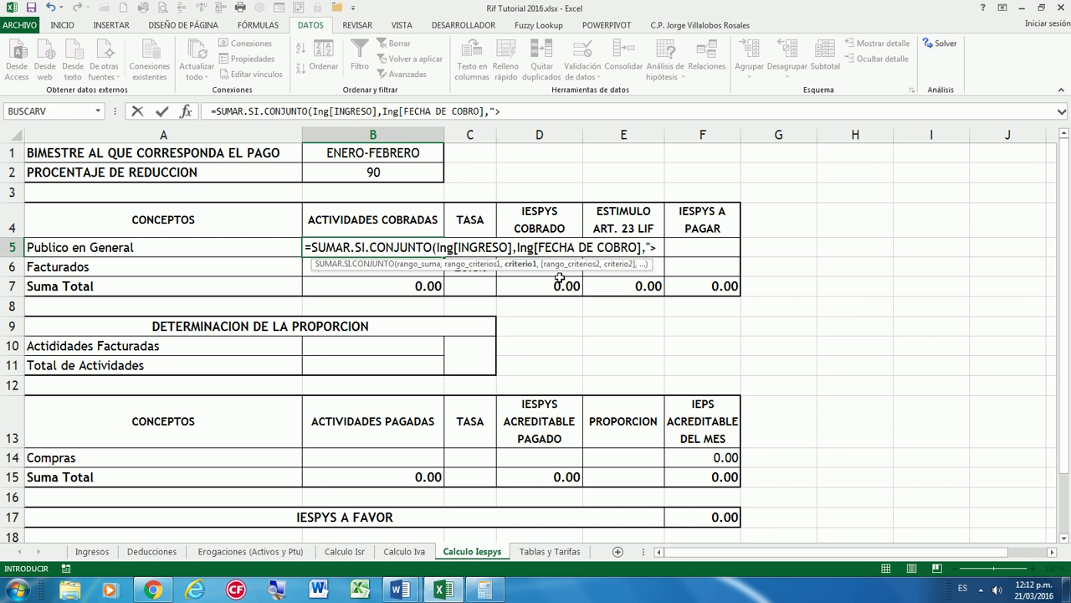
pyautogui.write('="')
pyautogui.write(',')
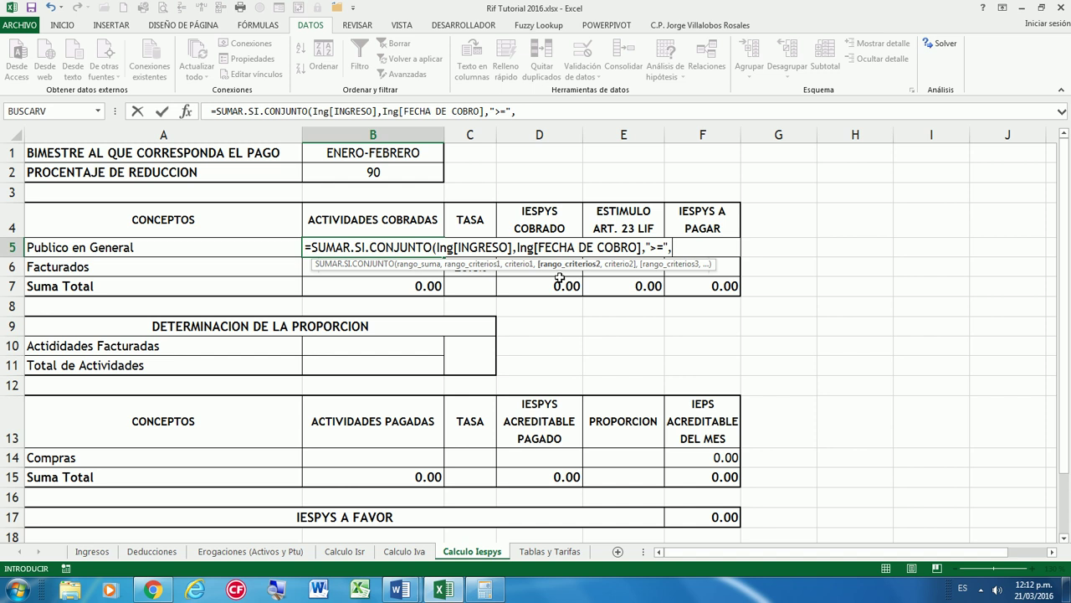
pyautogui.write('&')
pyautogui.click(527, 155)
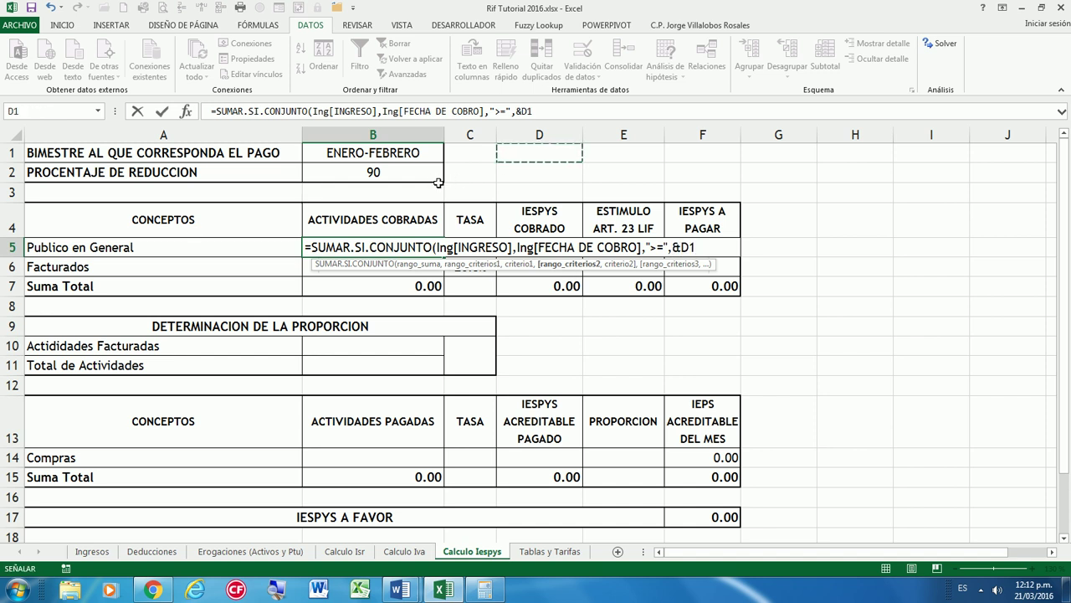
pyautogui.press('F4')
# Add the FECHA DE COBRO vs $E$1 and Ing[TIPO] = A5 criteria and enter it
pyautogui.write('$D$1;')
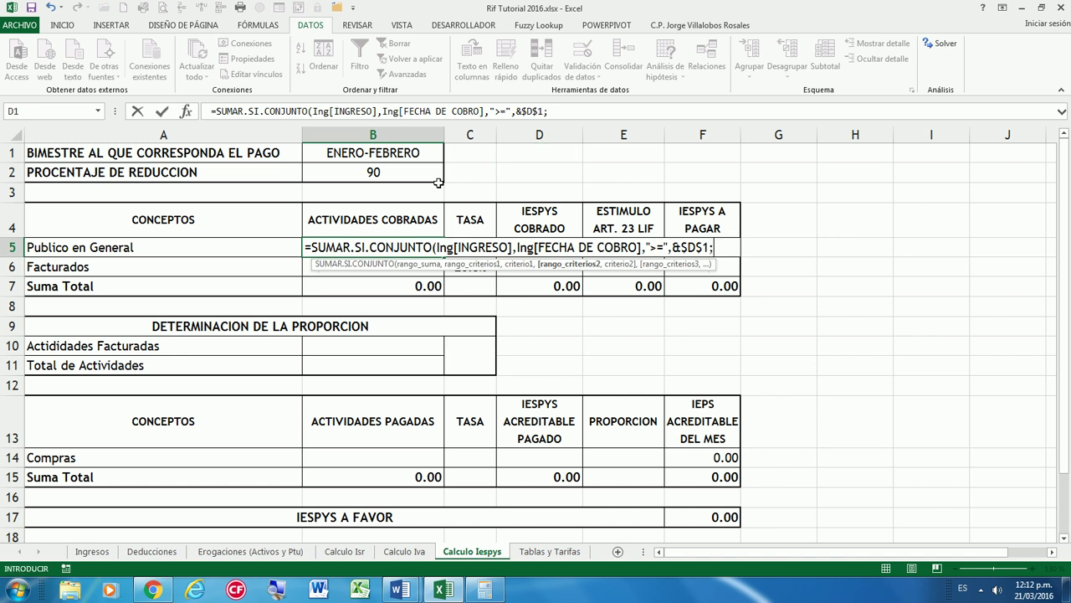
pyautogui.press('BackSpace')
pyautogui.write(',')
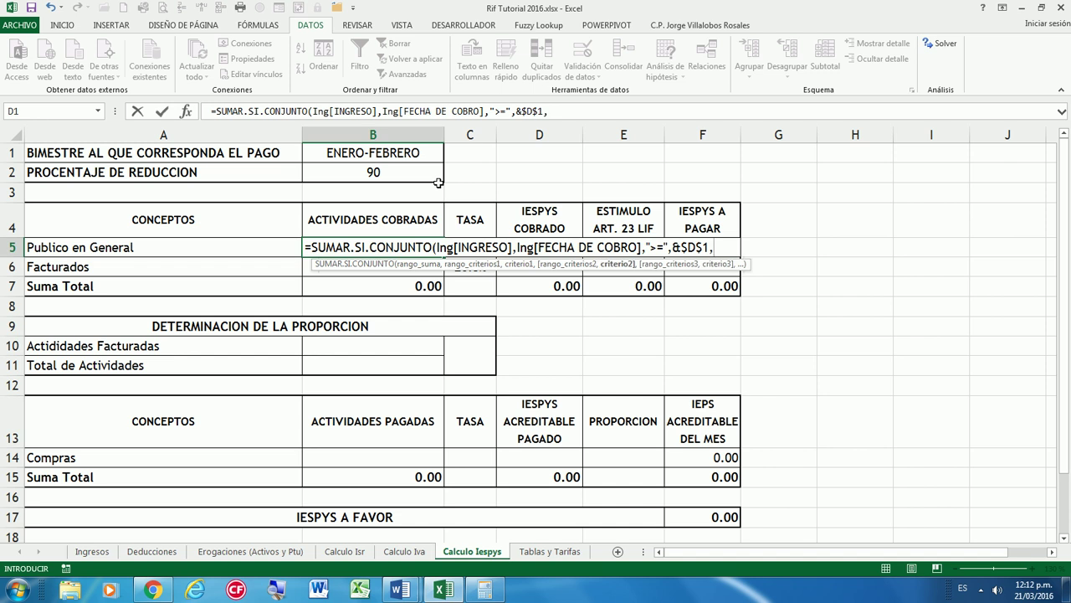
pyautogui.write('In')
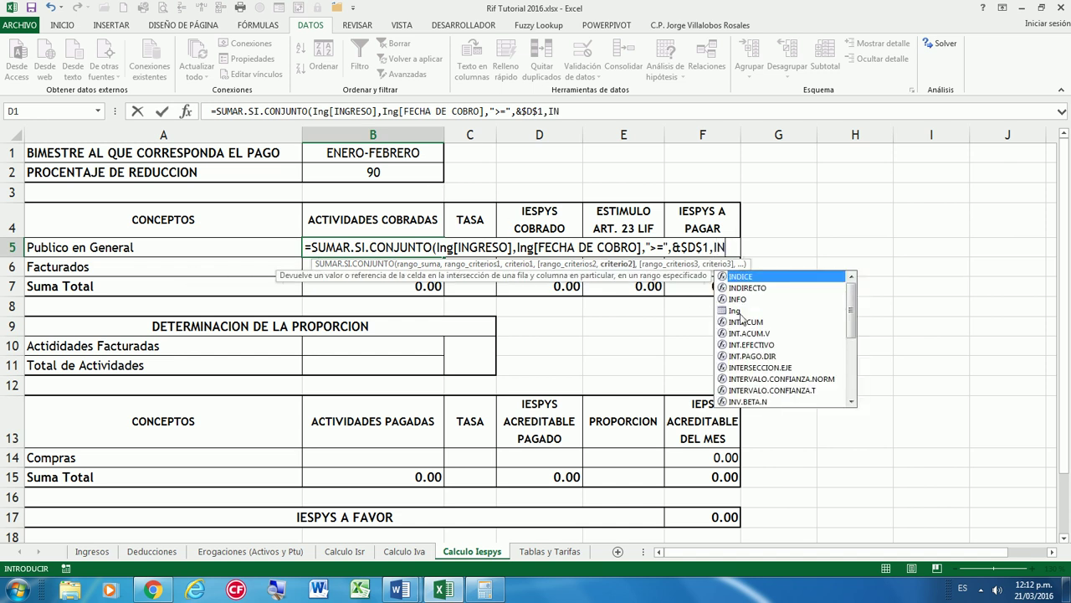
pyautogui.write('g[')
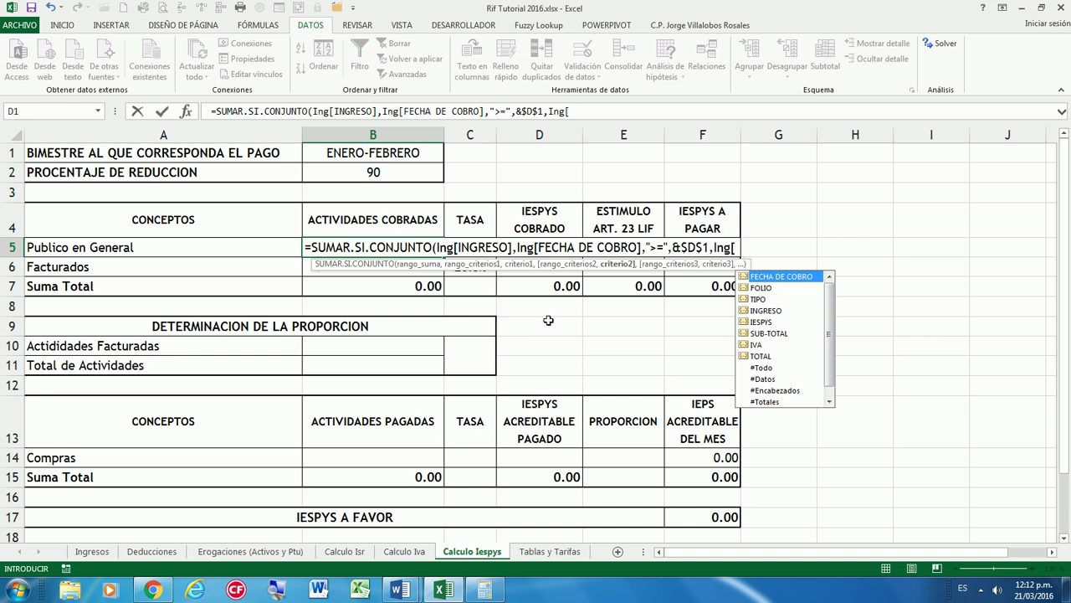
pyautogui.doubleClick(774, 277)
pyautogui.write(']')
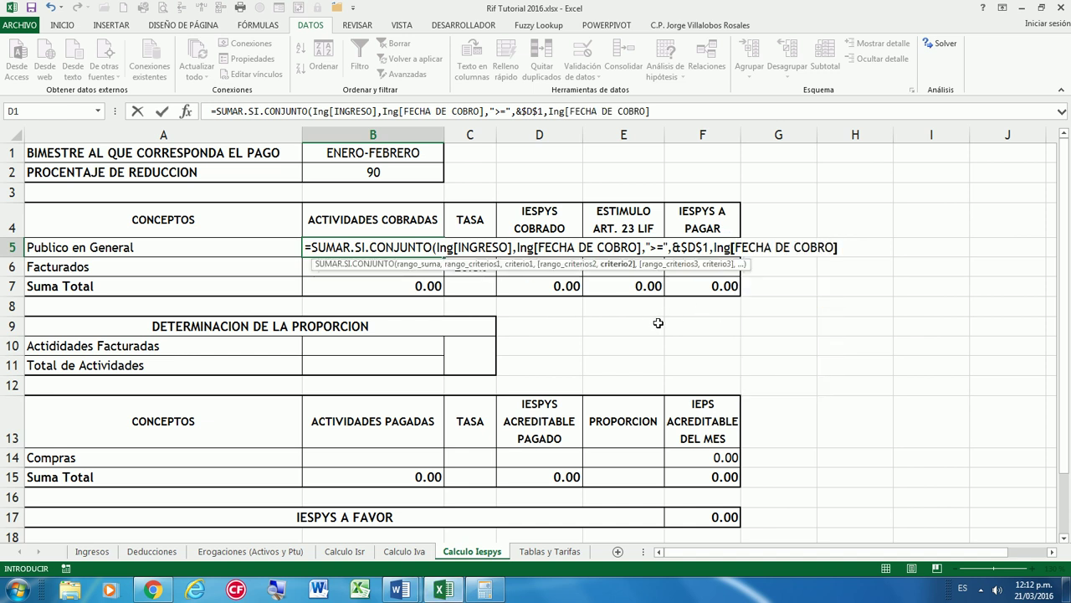
pyautogui.write(',"<=')
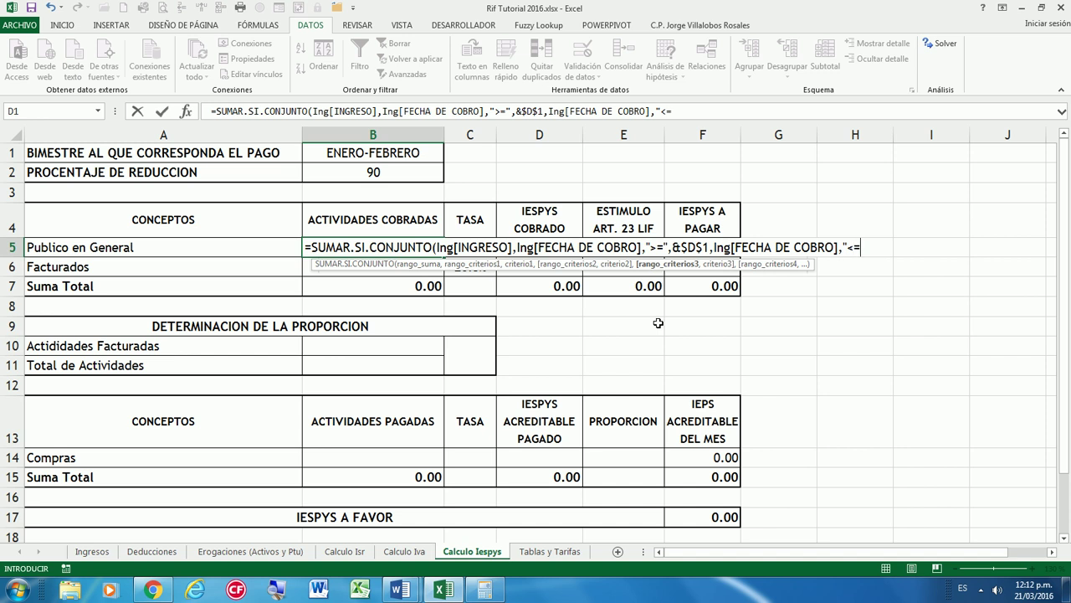
pyautogui.write('&')
pyautogui.click(615, 155)
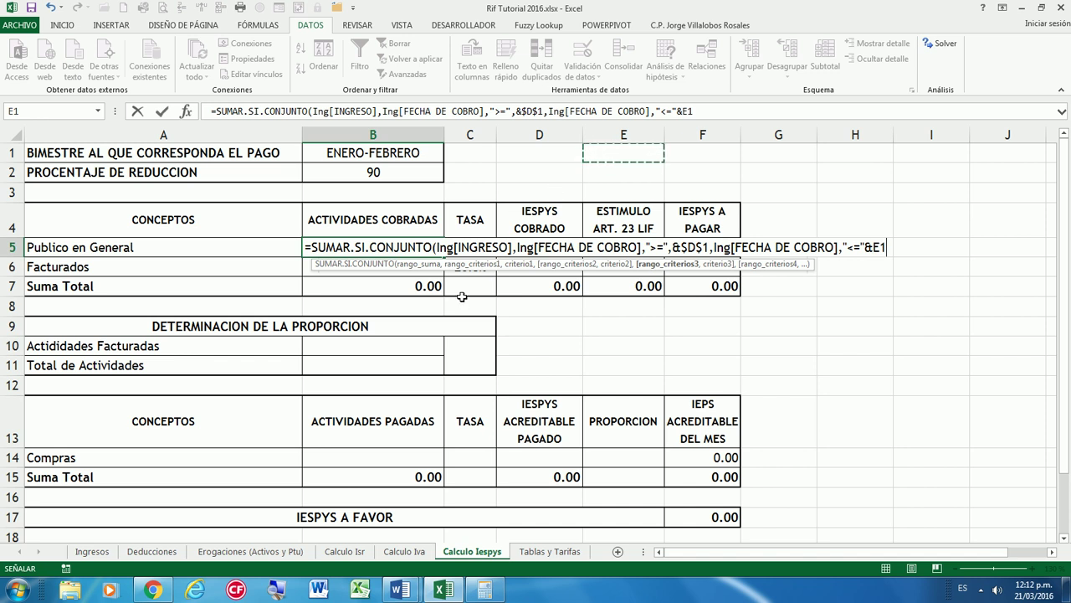
pyautogui.press('F4')
pyautogui.write('$E$1,I')
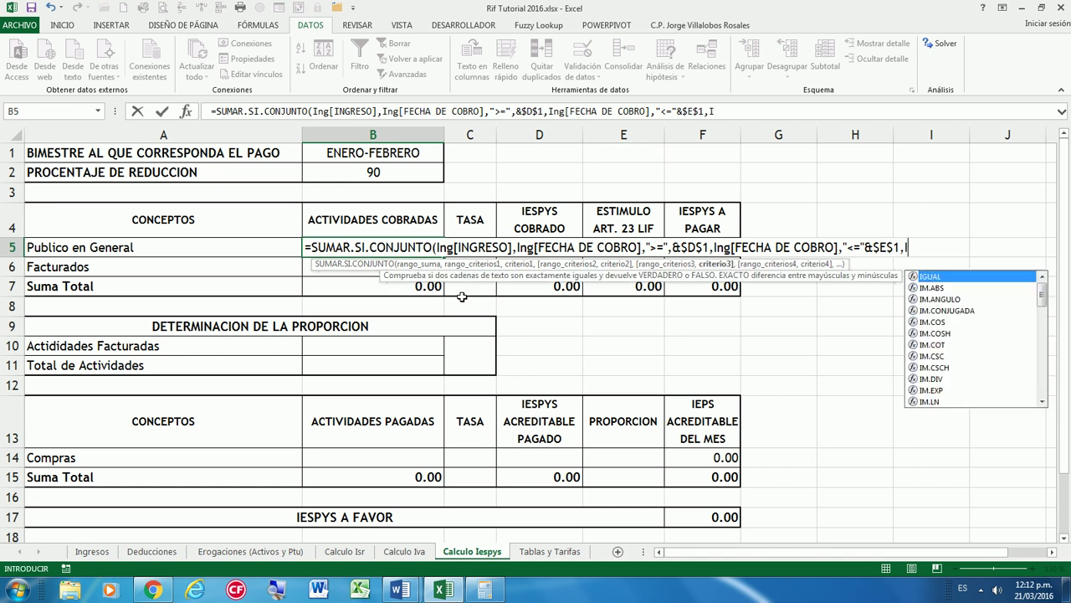
pyautogui.write('N')
pyautogui.doubleClick(926, 310)
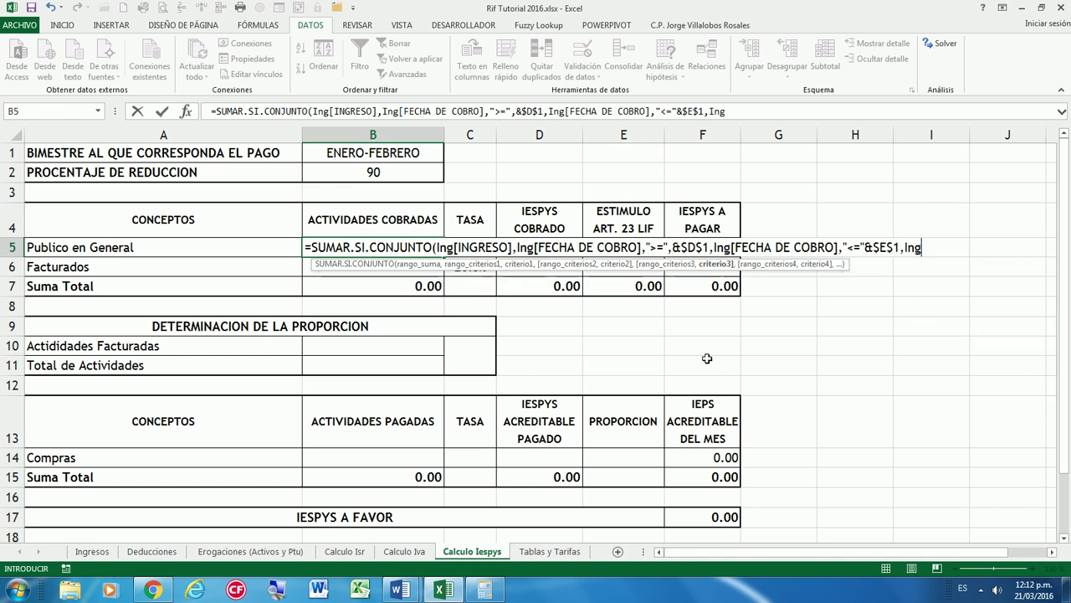
pyautogui.write('[')
pyautogui.doubleClick(954, 298)
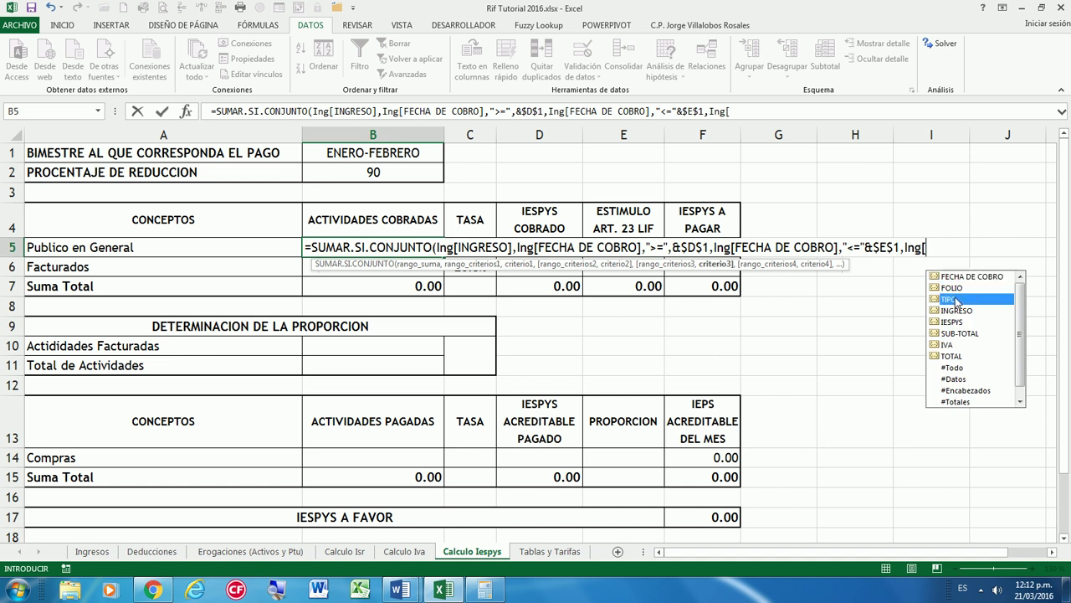
pyautogui.write('TIPO],')
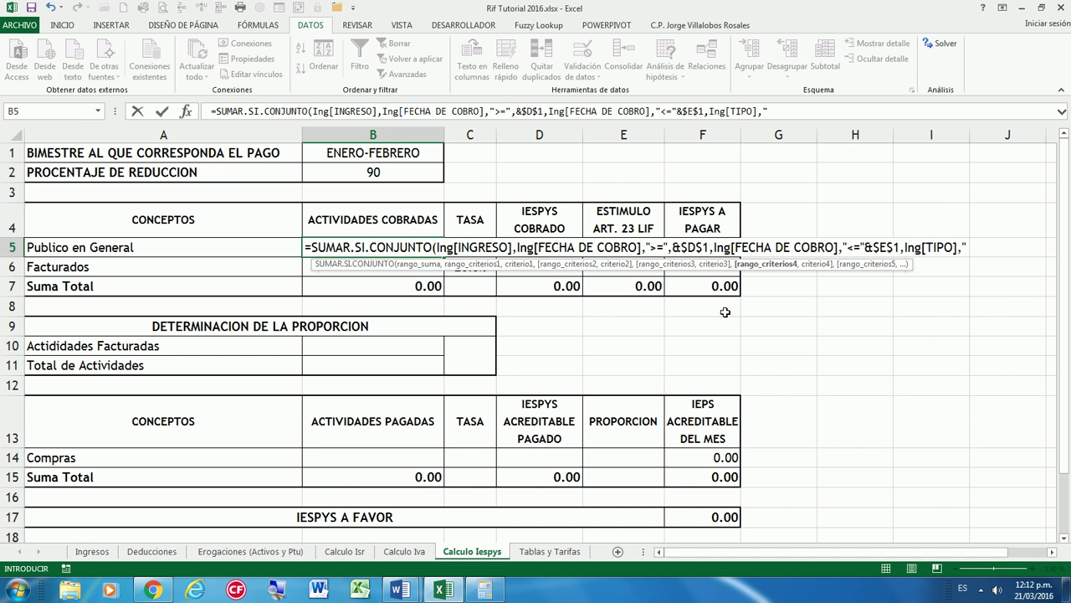
pyautogui.click(161, 248)
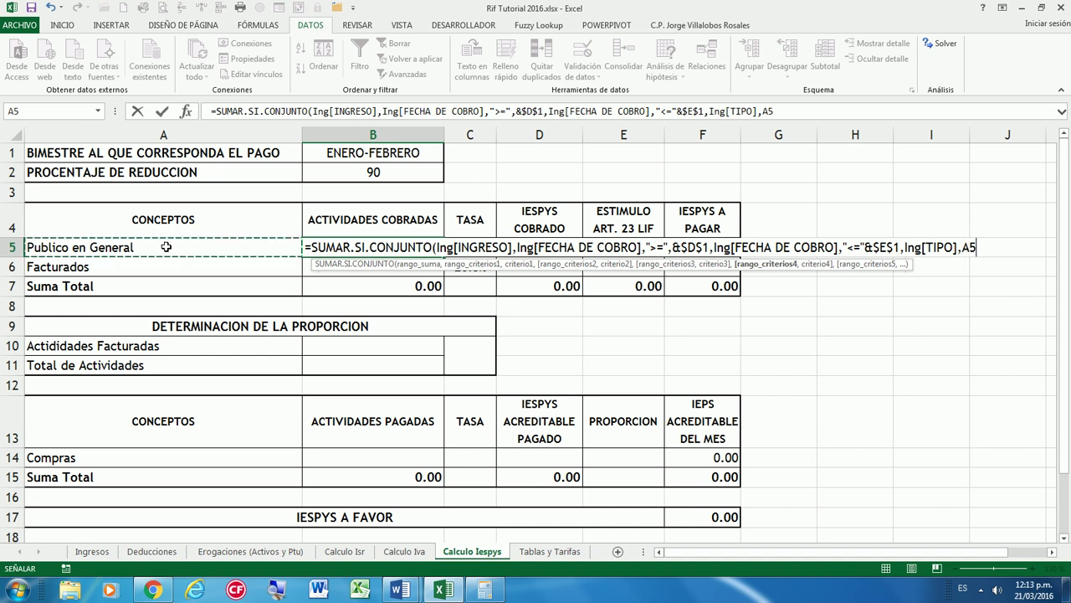
pyautogui.write(')')
pyautogui.press('Return')
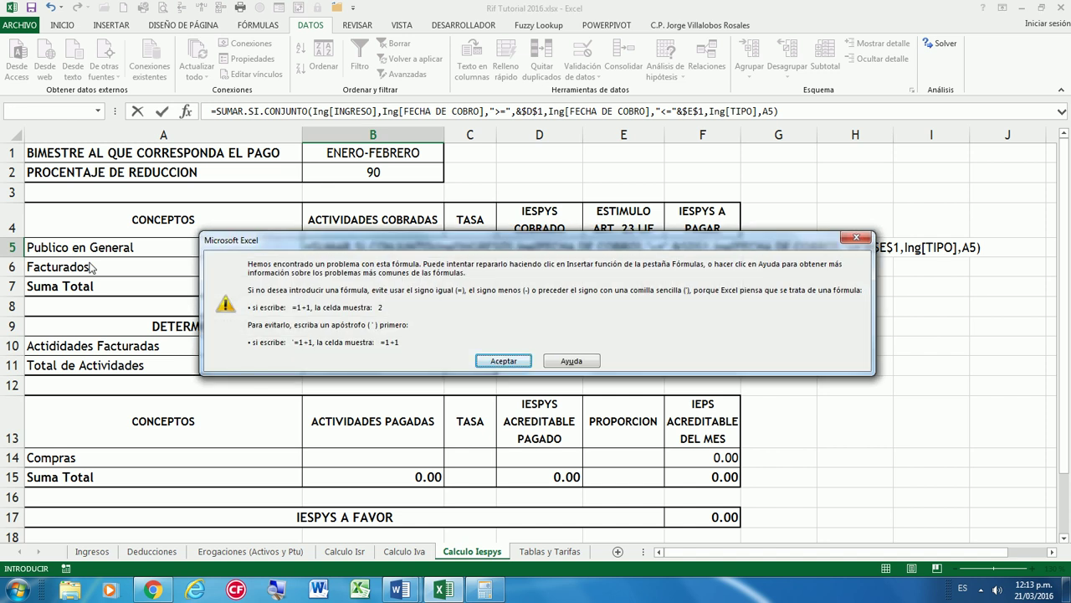
# Dismiss the formula error, discard B5's formula, and abandon a started BUSCARV in D1
pyautogui.press('Return')
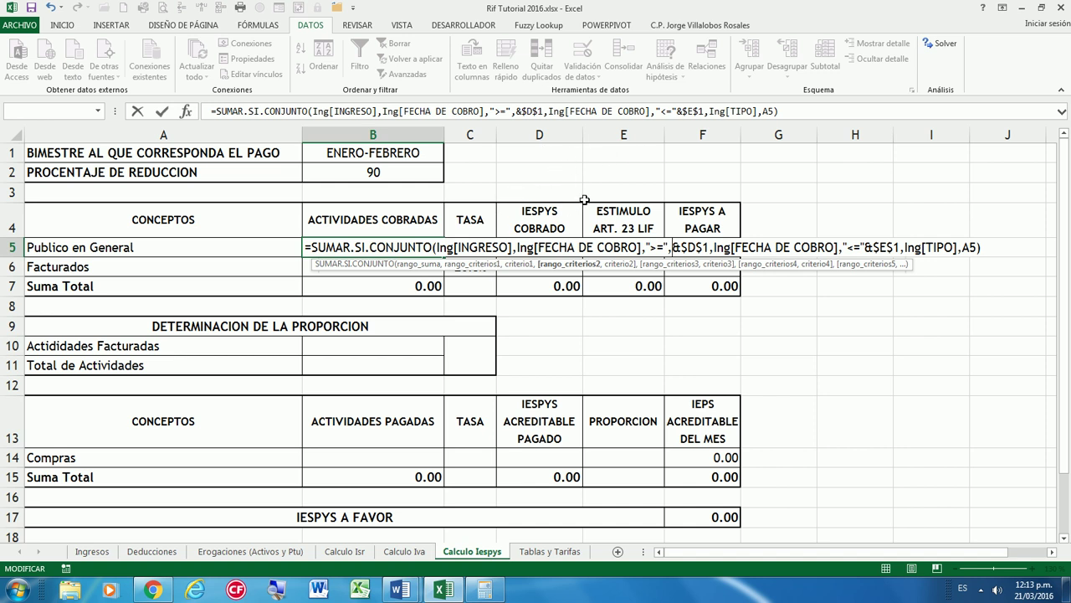
pyautogui.press('Escape')
pyautogui.click(538, 152)
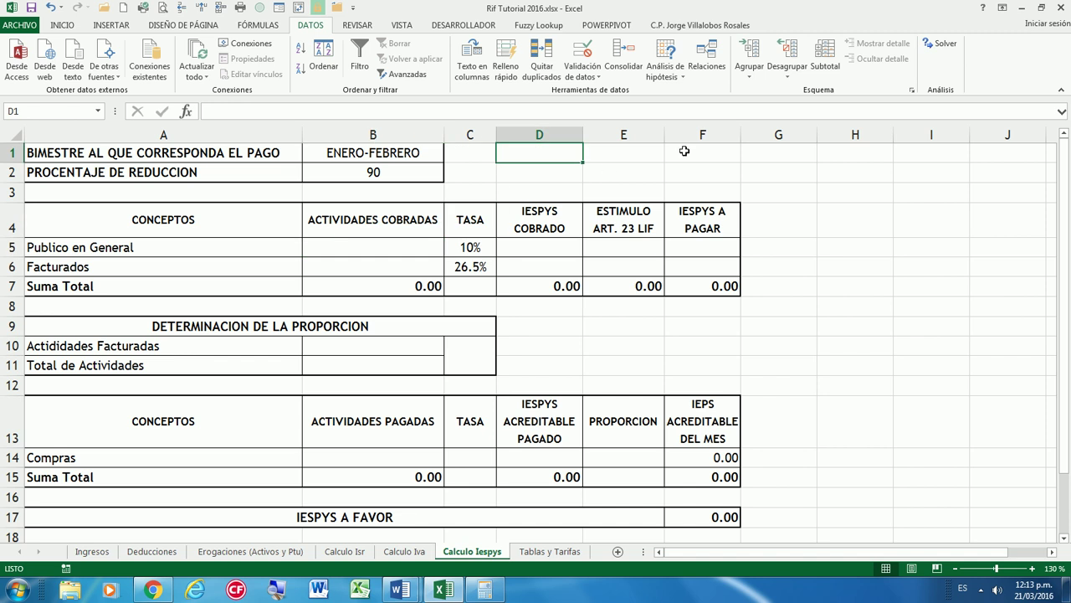
pyautogui.write('=BUSC')
pyautogui.press('BackSpace')
pyautogui.press('BackSpace')
pyautogui.press('BackSpace')
pyautogui.press('BackSpace')
pyautogui.press('BackSpace')
pyautogui.press('Escape')
pyautogui.press('Down')
pyautogui.press('Up')
pyautogui.press('Right')
pyautogui.press('Left')
pyautogui.press('Left')
pyautogui.press('Right')
# Select D1:E1 and view the font colour options without changing anything
pyautogui.moveTo(570, 148); pyautogui.dragTo(657, 152)
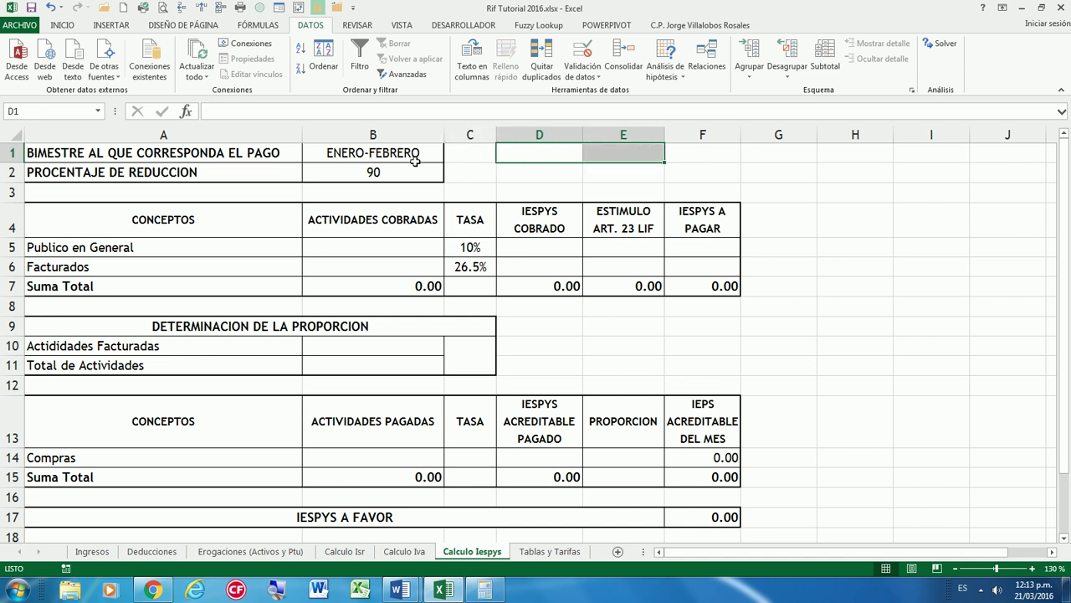
pyautogui.click(63, 25)
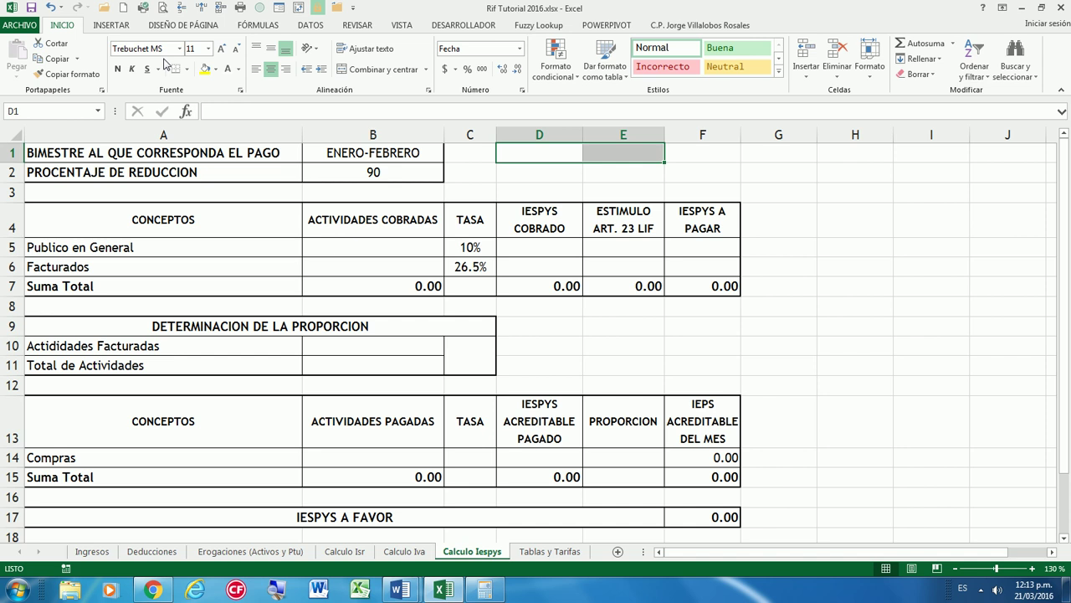
pyautogui.click(238, 69)
pyautogui.click(237, 90)
pyautogui.click(569, 155)
pyautogui.click(593, 151)
pyautogui.click(550, 152)
pyautogui.click(622, 147)
pyautogui.click(531, 154)
# Make D1 show the start date with =BUSCARV(B1,'Tablas y Tarifas'!$F$1:$G$6,2,0)
pyautogui.write('=')
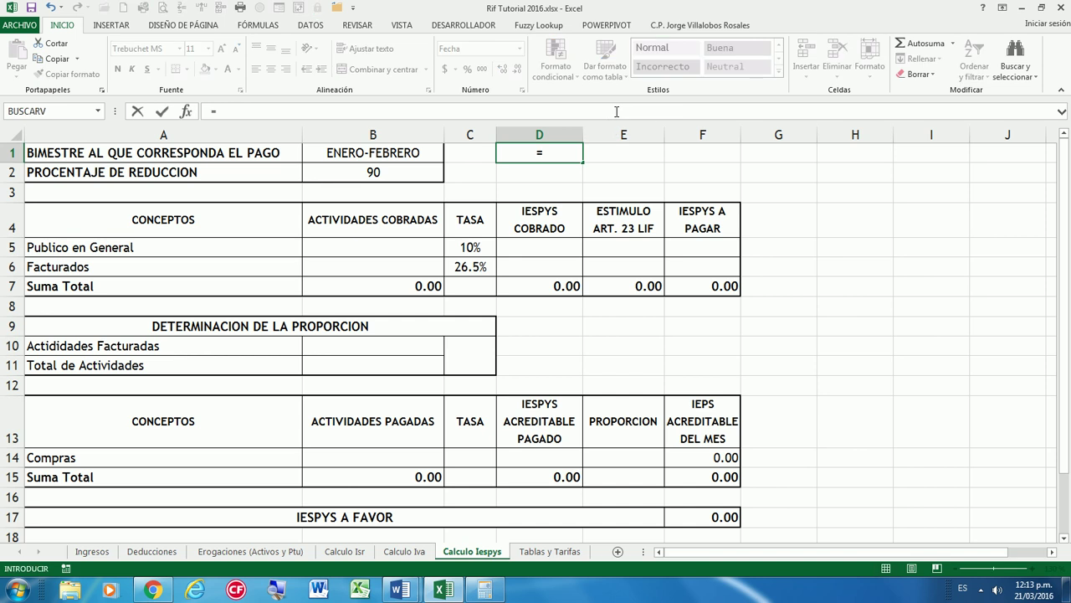
pyautogui.write('BU')
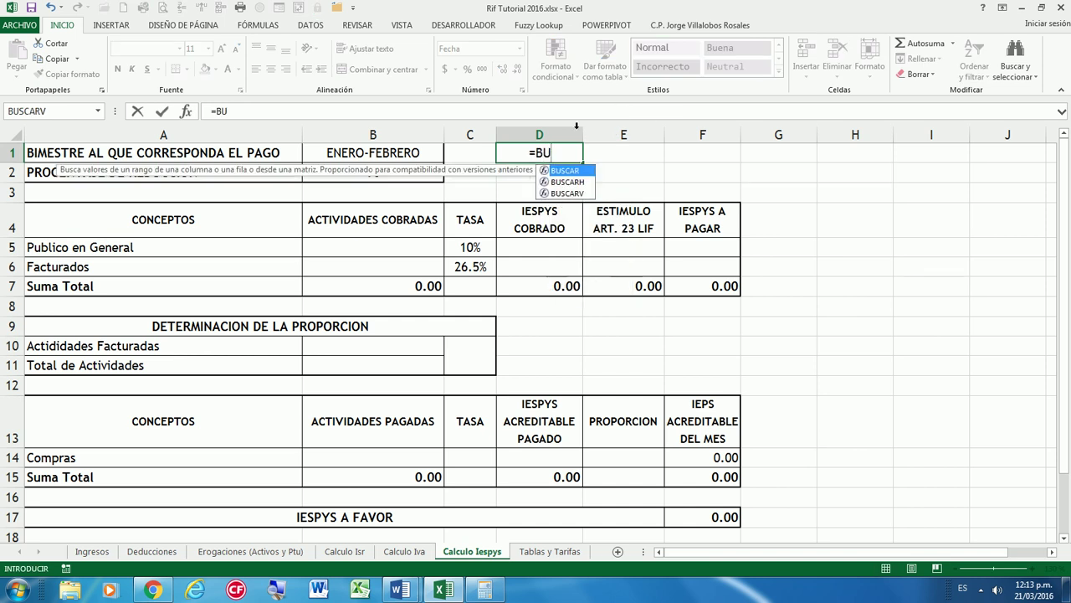
pyautogui.doubleClick(569, 194)
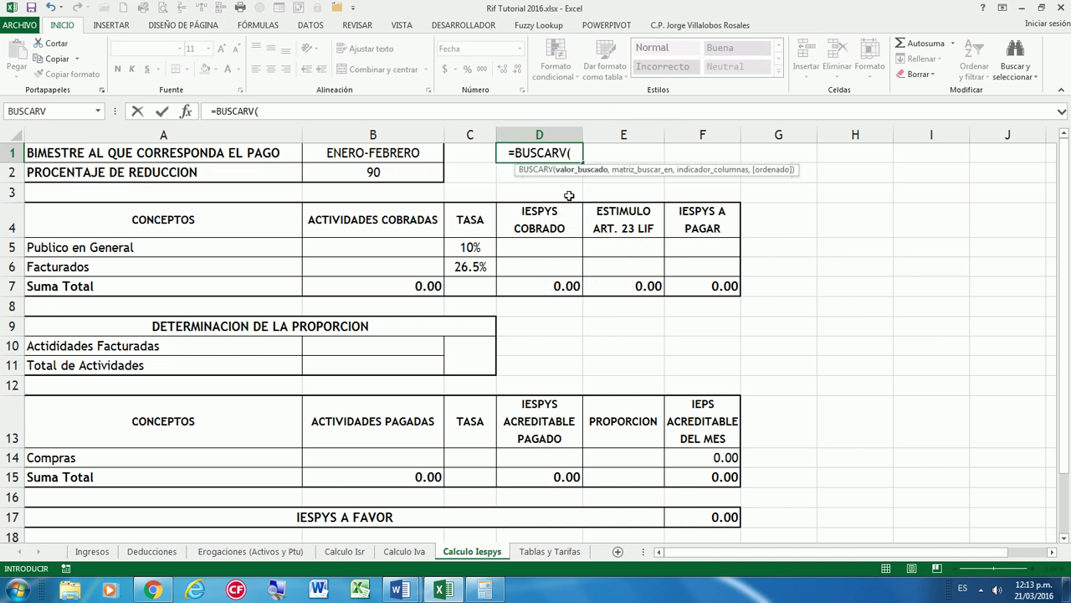
pyautogui.click(389, 153)
pyautogui.write(',')
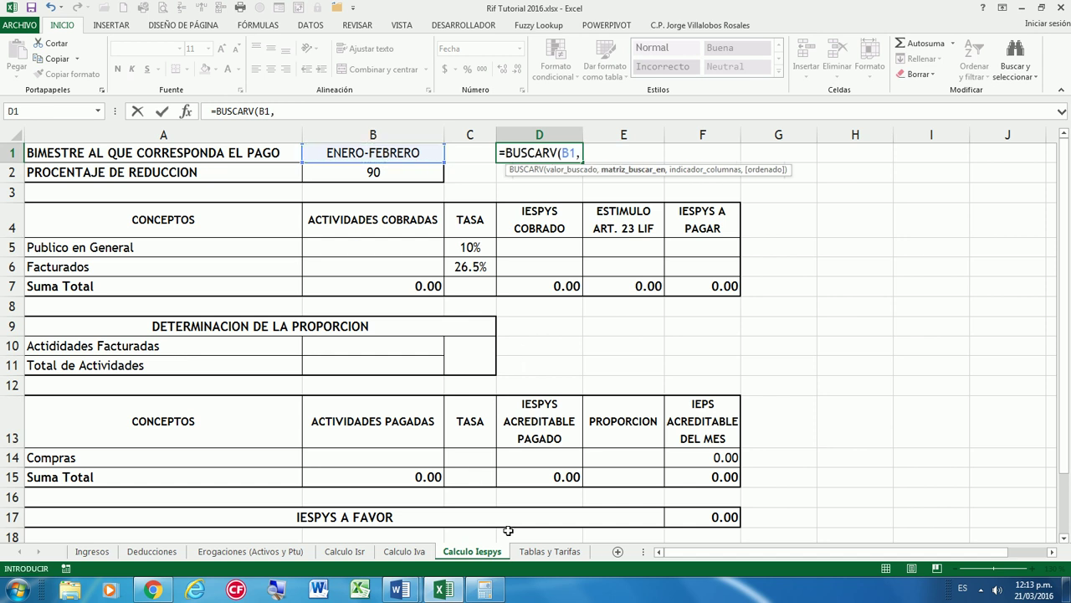
pyautogui.click(546, 551)
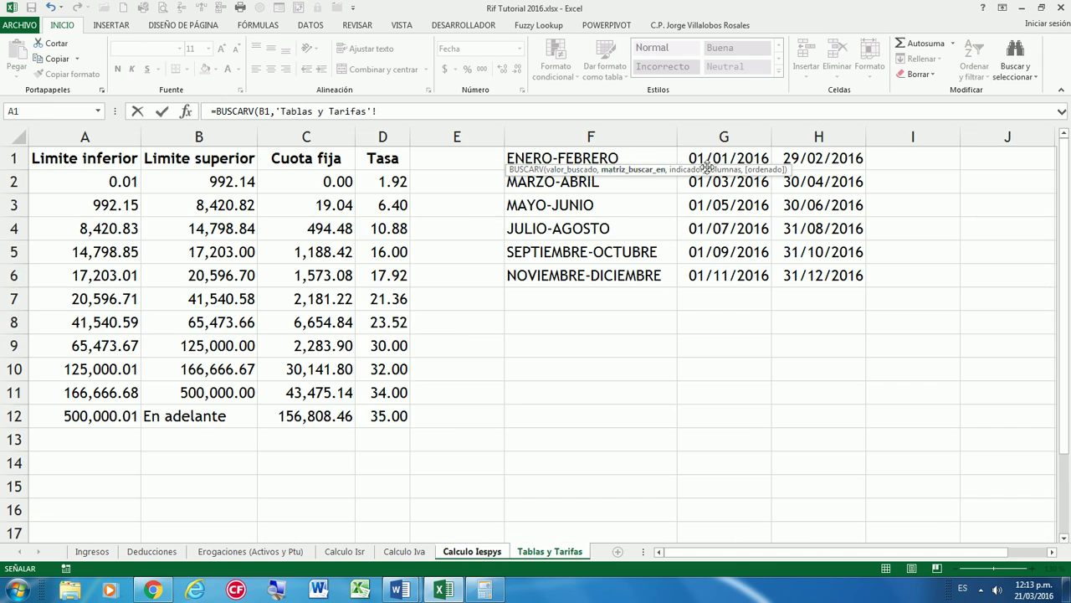
pyautogui.moveTo(715, 169); pyautogui.dragTo(351, 165)
pyautogui.moveTo(535, 158); pyautogui.dragTo(736, 275)
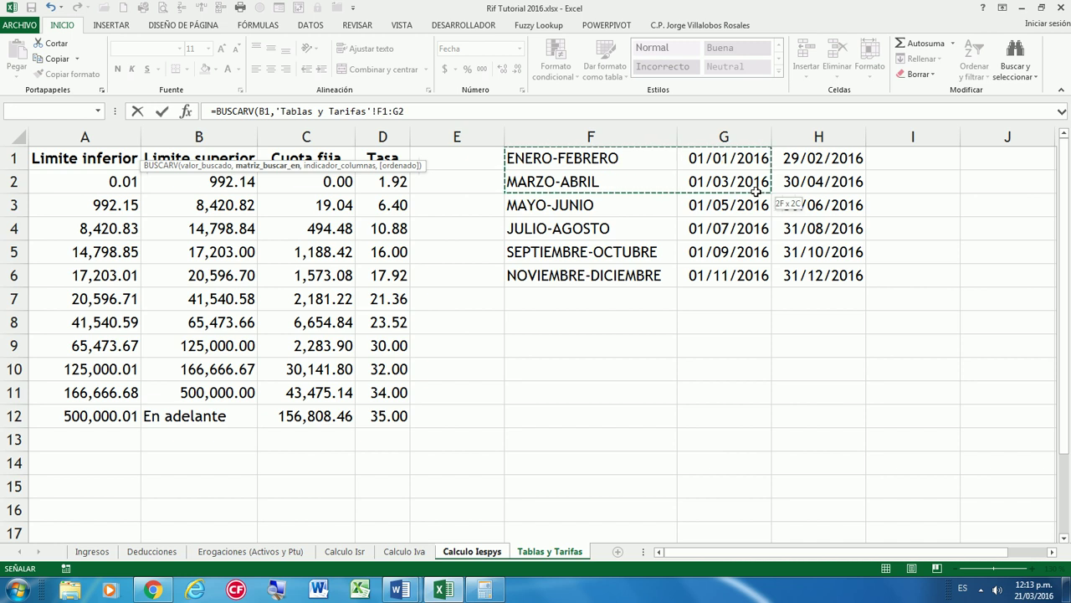
pyautogui.press('F4')
pyautogui.write(',2,0')
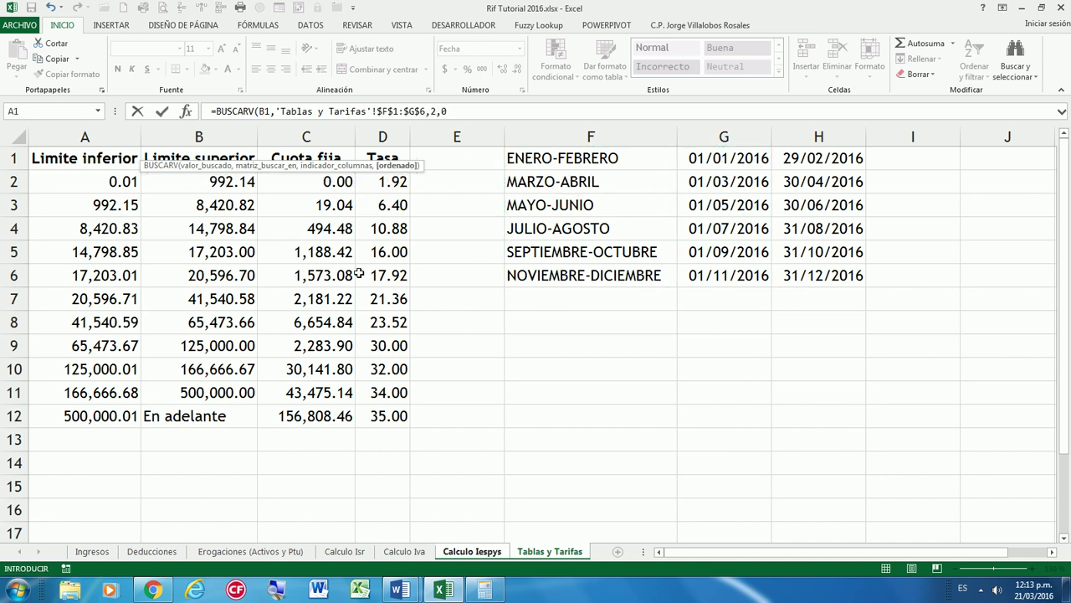
pyautogui.write(')')
pyautogui.press('Return')
# Make E1 show the end date with =BUSCARV(B1,'Tablas y Tarifas'!$F$1:$H$6,3,0)
pyautogui.press('Up')
pyautogui.press('Right')
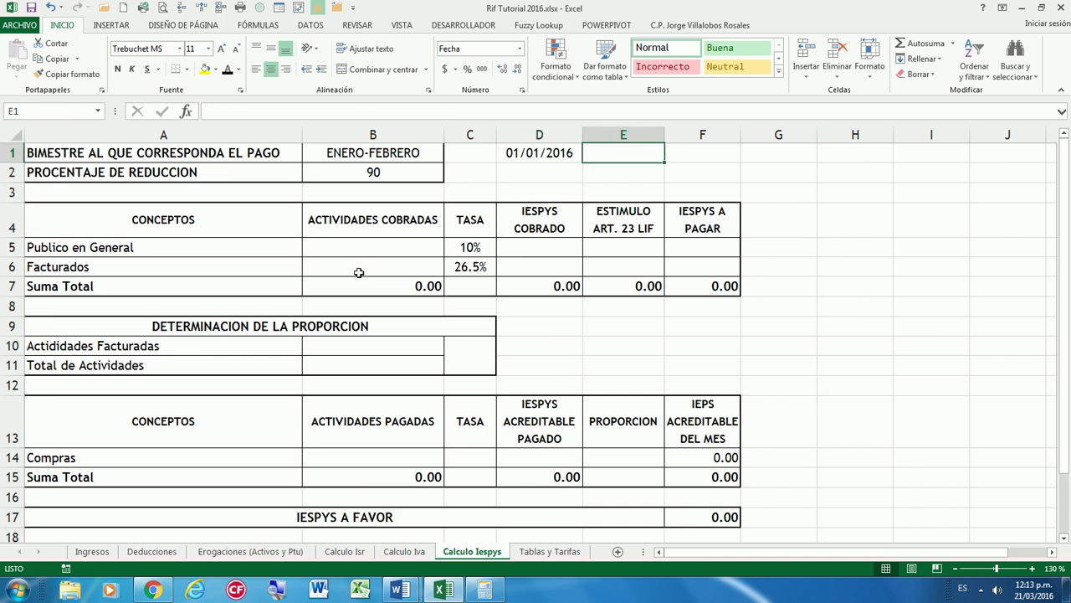
pyautogui.write('=BUA')
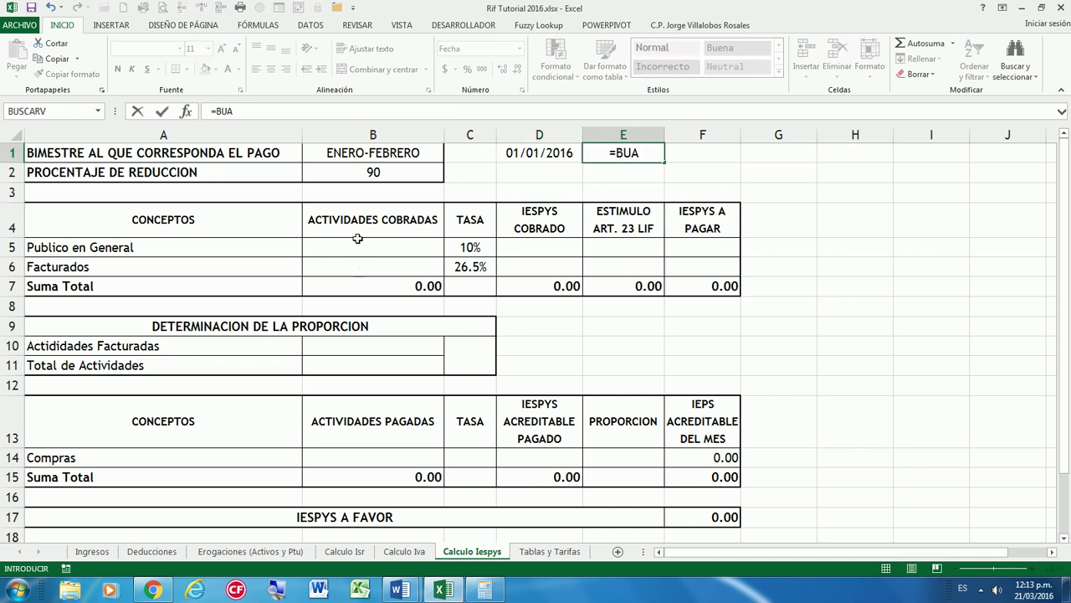
pyautogui.press('BackSpace')
pyautogui.write('S')
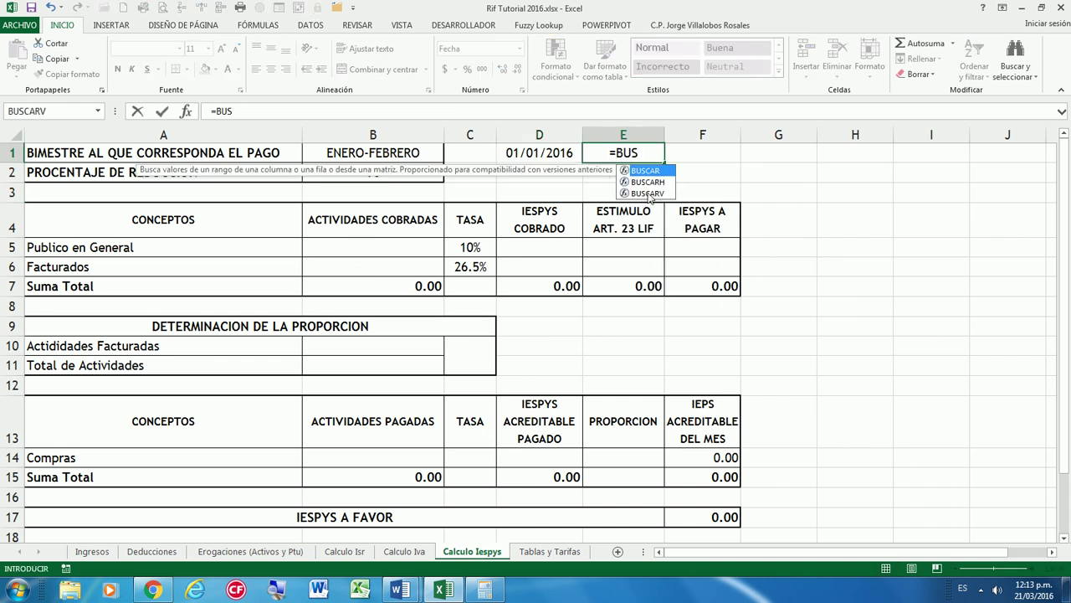
pyautogui.doubleClick(650, 194)
pyautogui.click(403, 154)
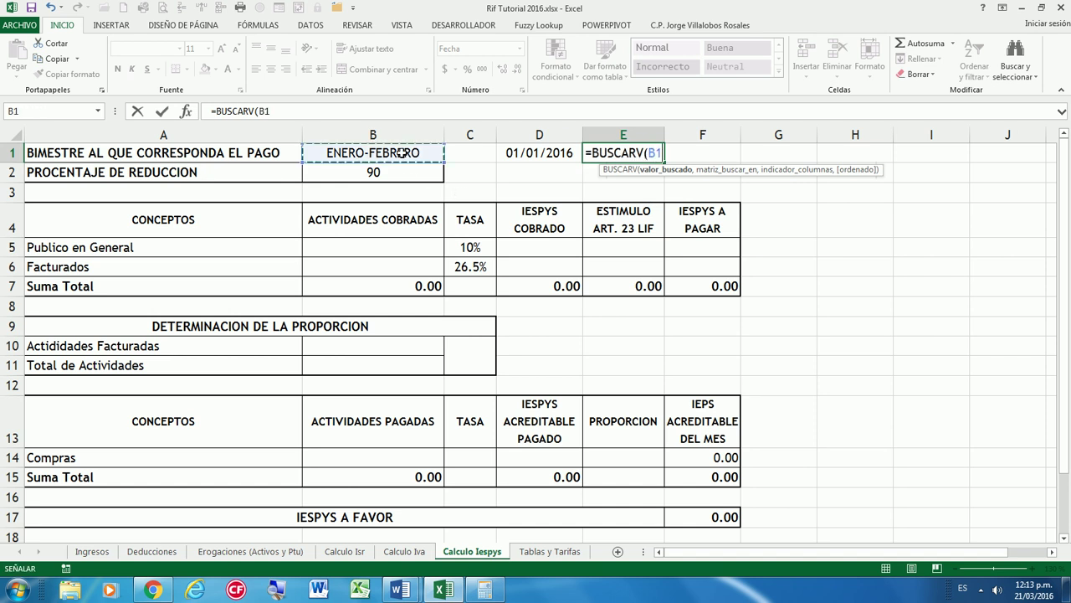
pyautogui.write(',')
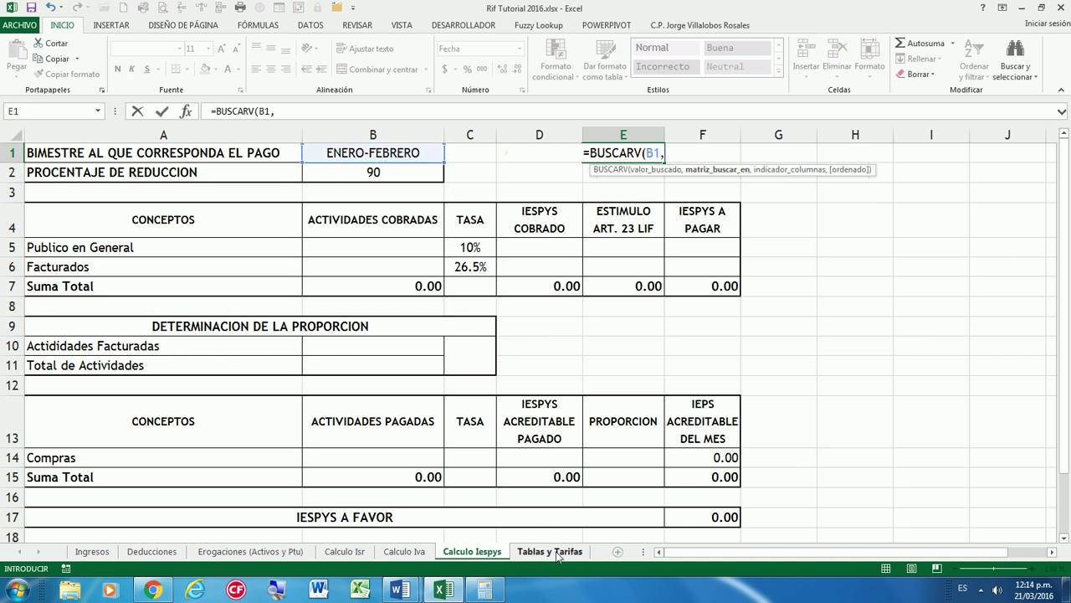
pyautogui.click(557, 551)
pyautogui.moveTo(527, 159); pyautogui.dragTo(819, 268)
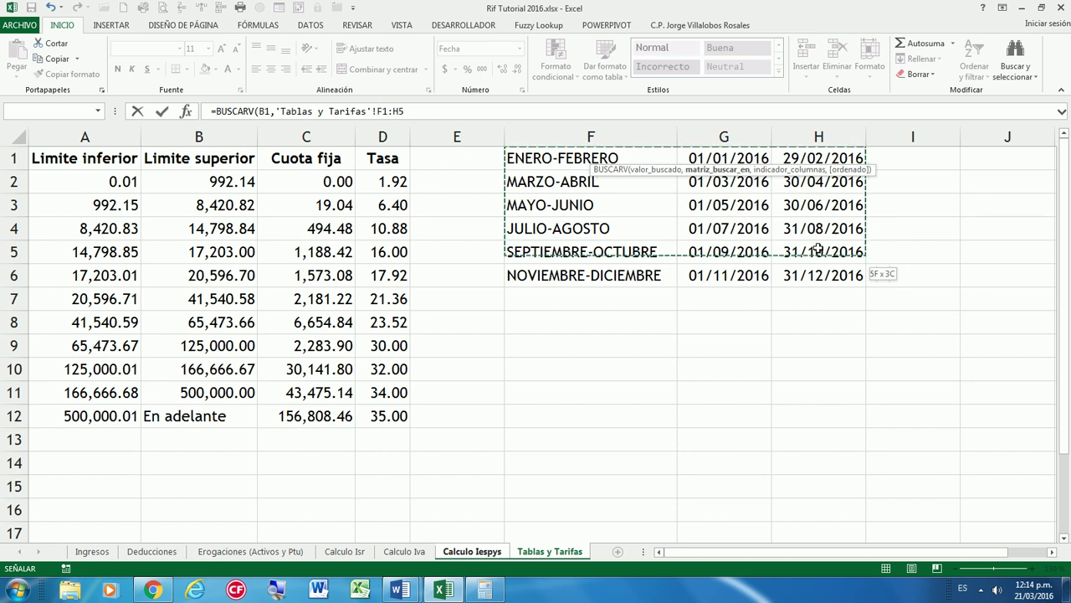
pyautogui.press('F4')
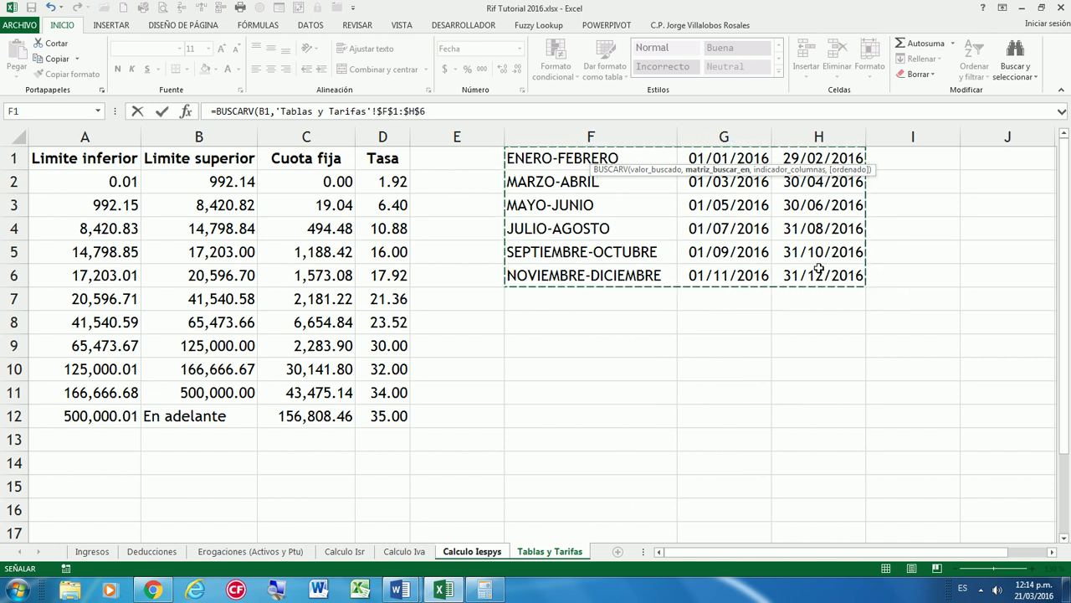
pyautogui.write(',3,0')
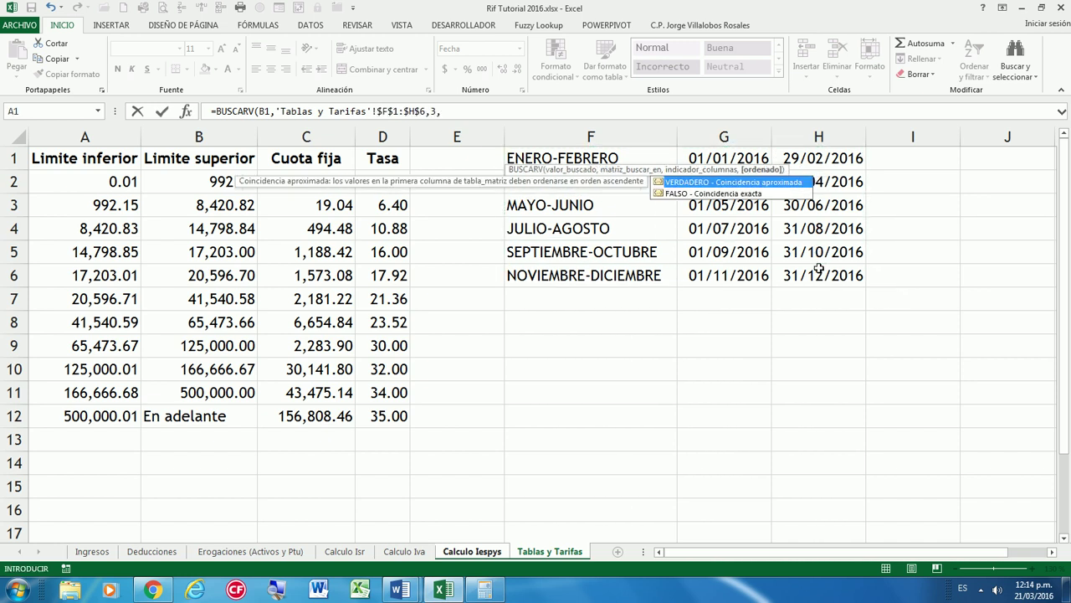
pyautogui.press('Return')
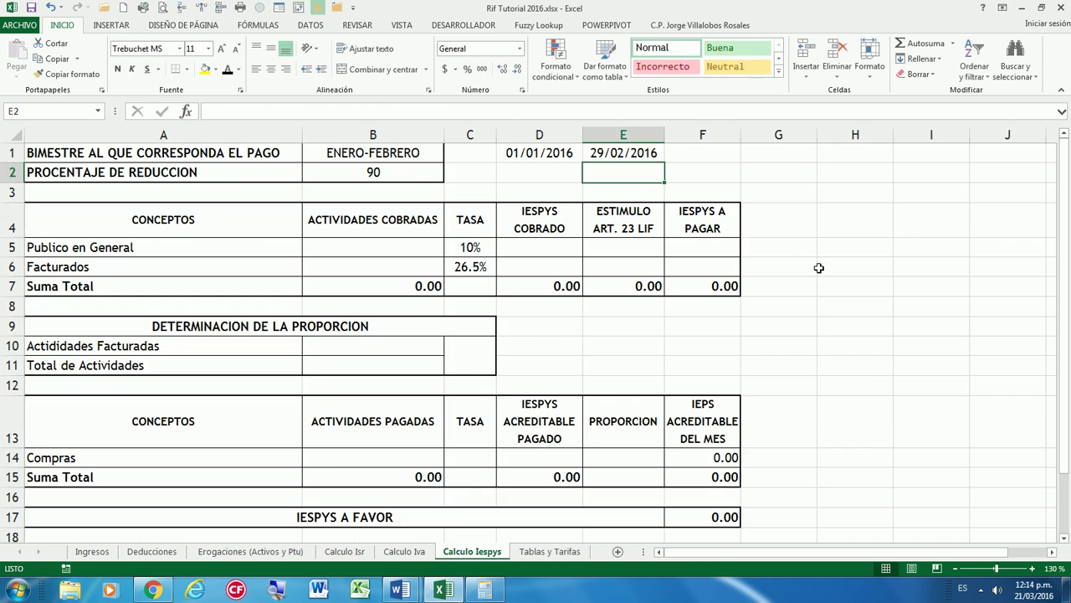
# Start B5's SUMAR.SI.CONJUNTO over Ing[INGRESO] with FECHA DE COBRO ">="&$D$1
pyautogui.press('Up')
pyautogui.press('Left')
pyautogui.press('Left')
pyautogui.press('Down')
pyautogui.press('Down')
pyautogui.press('Down')
pyautogui.press('Down')
pyautogui.press('Left')
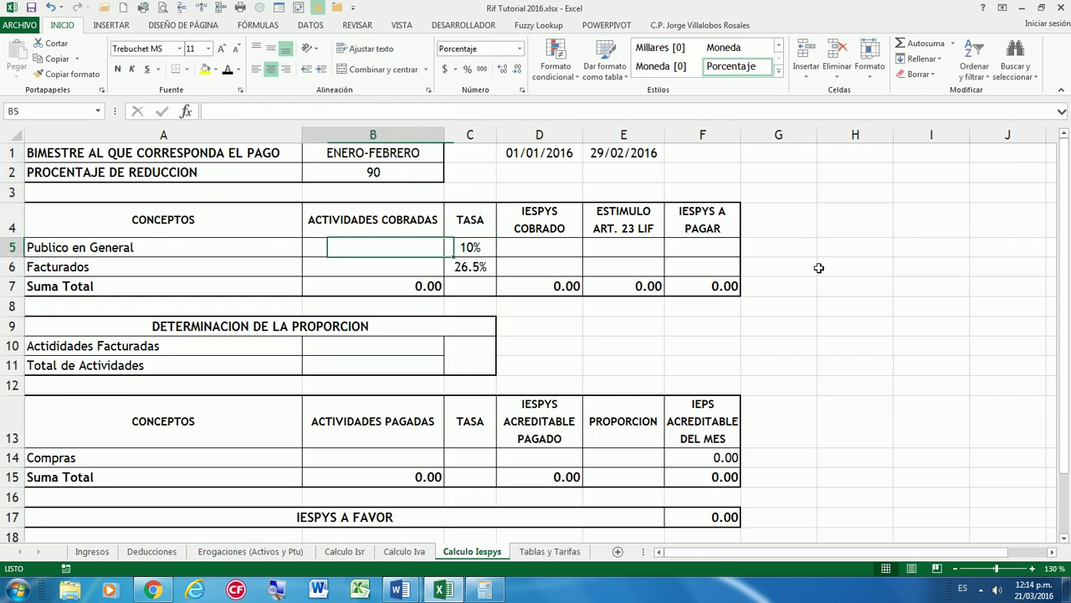
pyautogui.write('=SU')
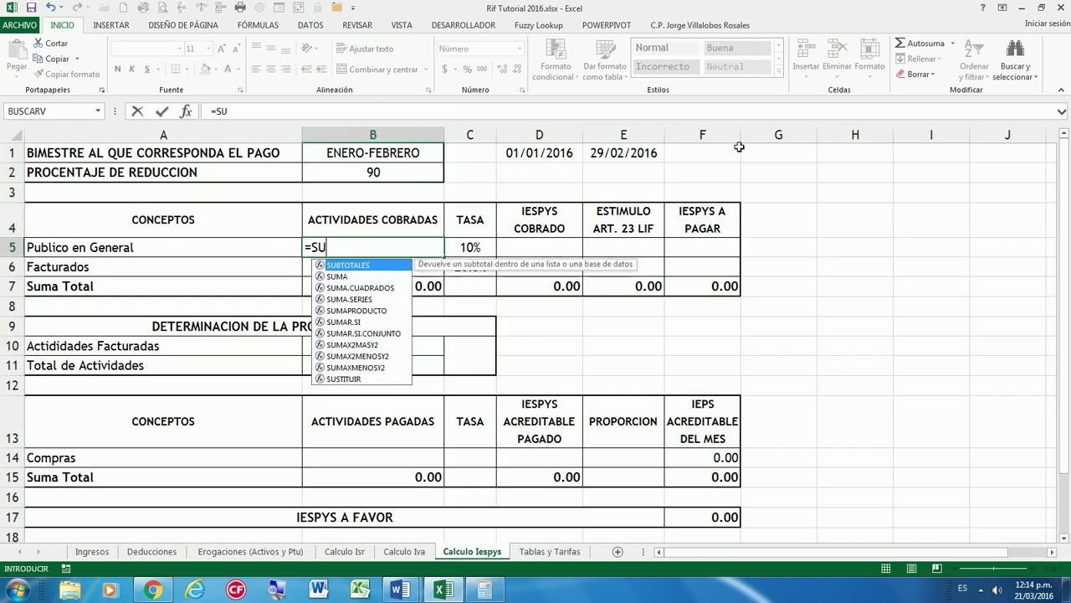
pyautogui.doubleClick(370, 334)
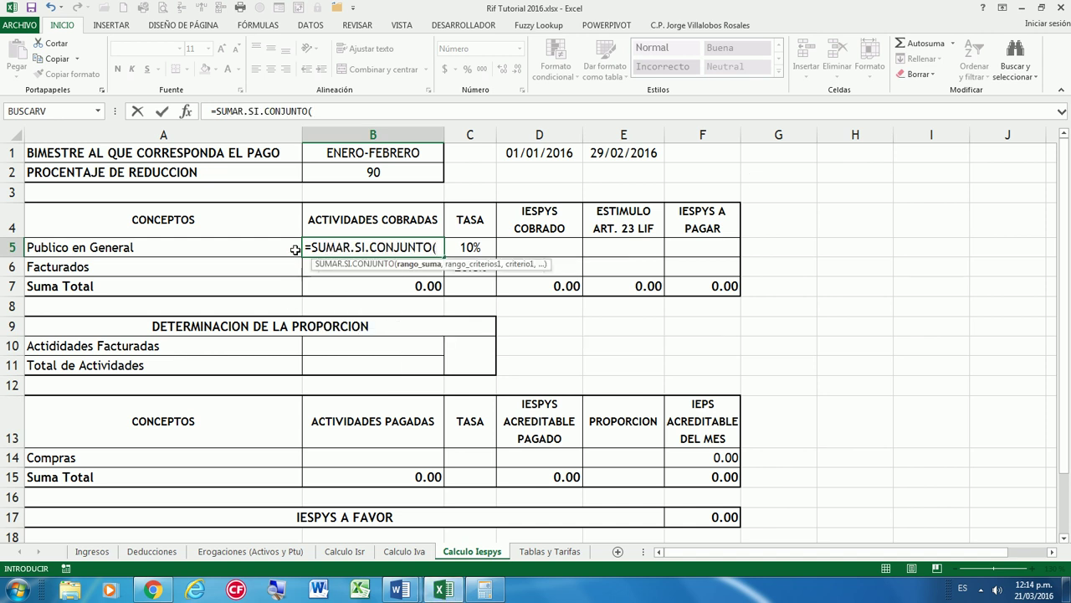
pyautogui.write('IN')
pyautogui.doubleClick(457, 310)
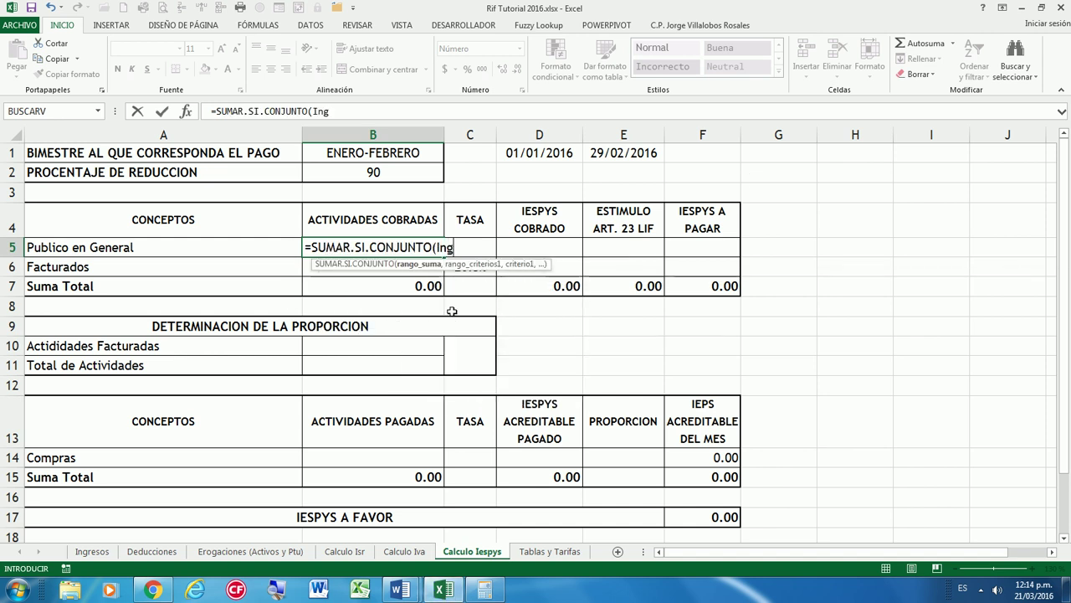
pyautogui.write('[')
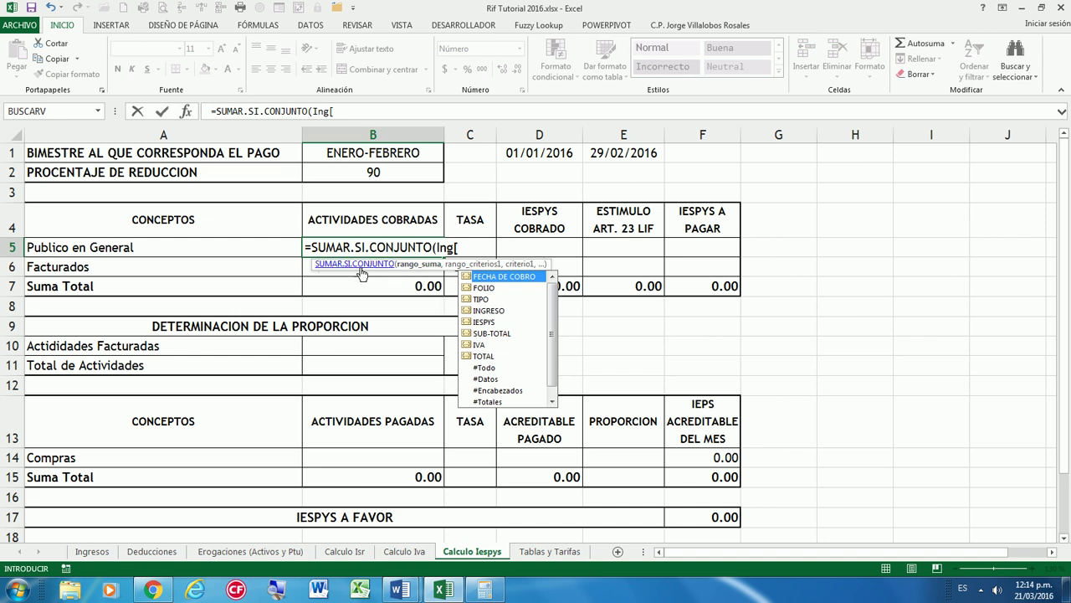
pyautogui.click(488, 312)
pyautogui.doubleClick(487, 315)
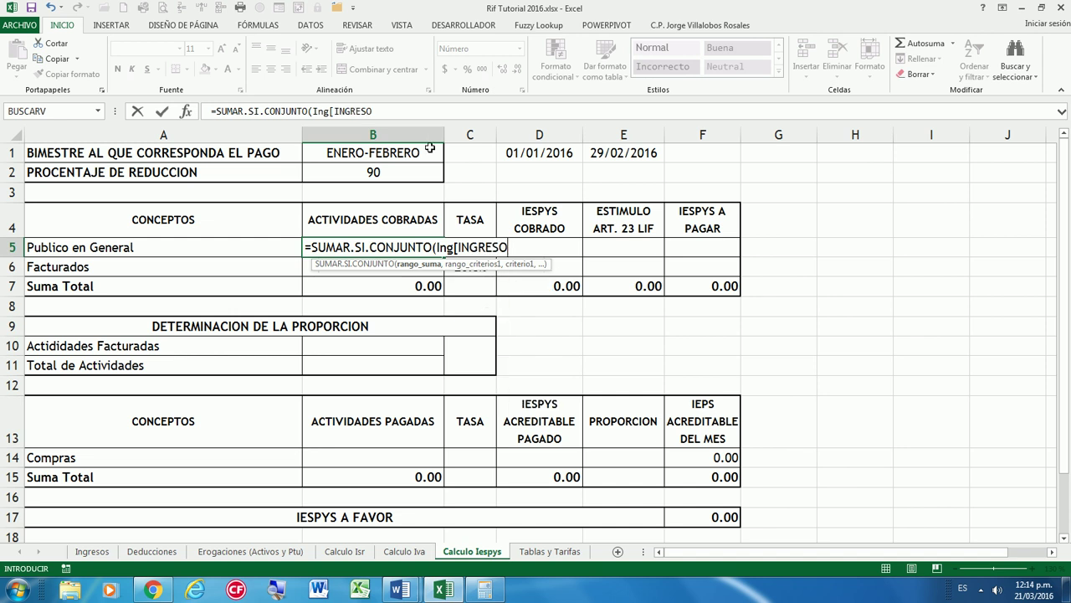
pyautogui.write(',')
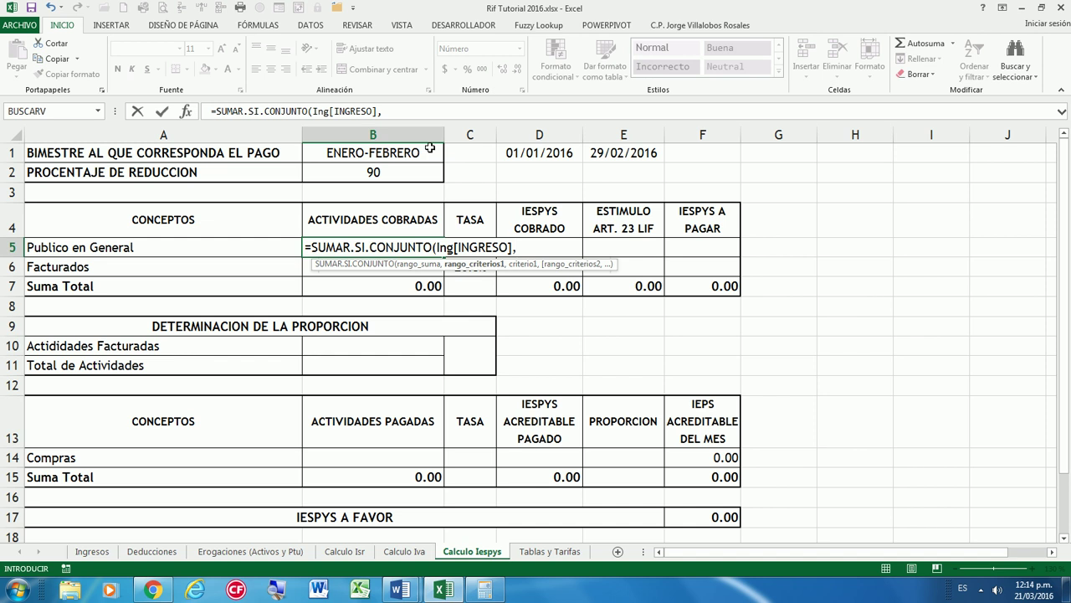
pyautogui.write('In')
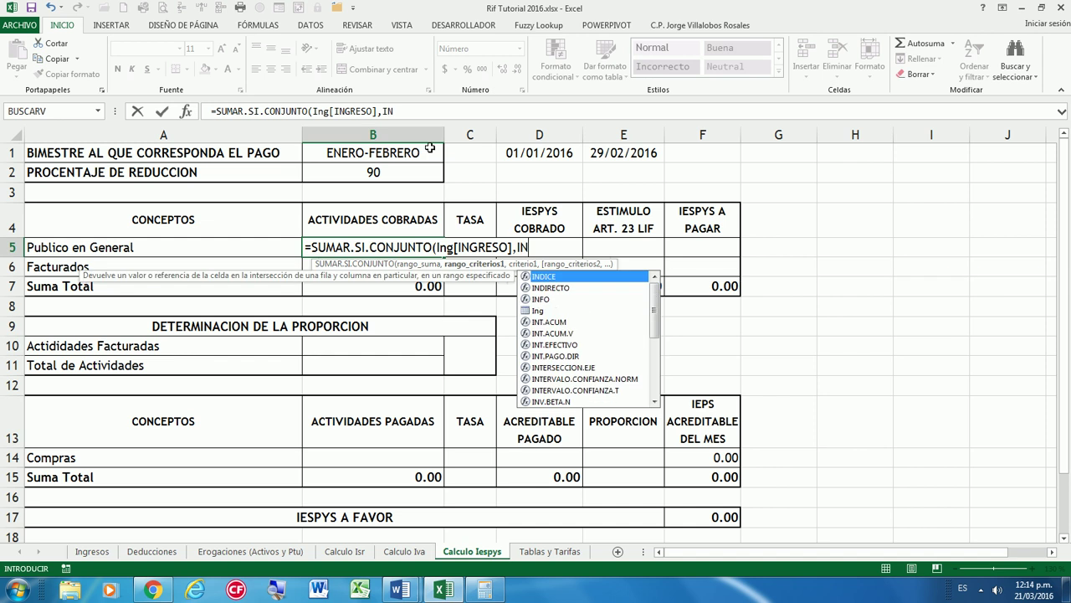
pyautogui.write('g[')
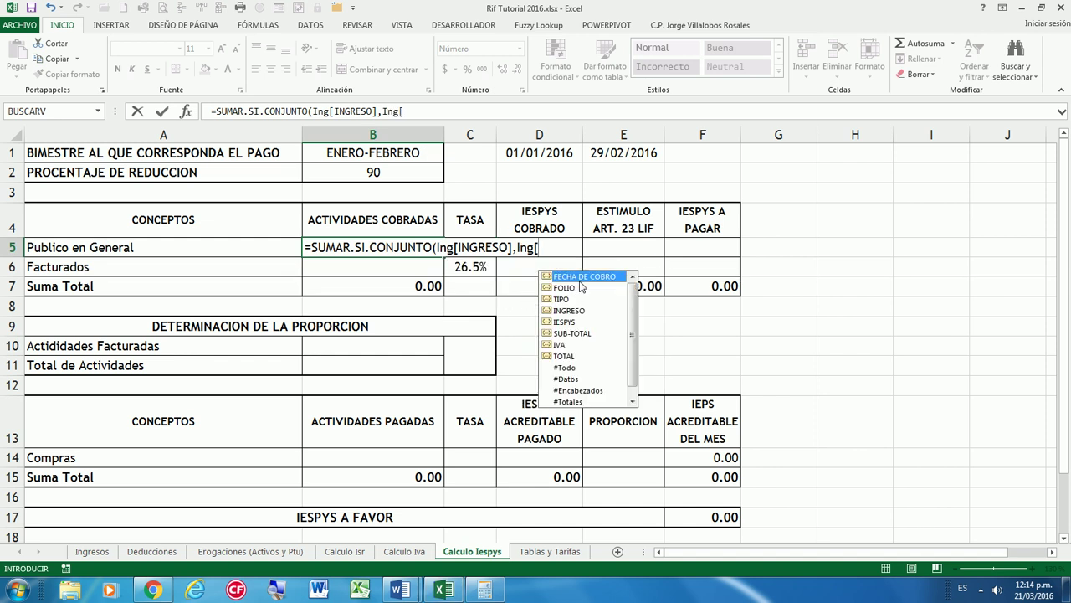
pyautogui.press('Tab')
pyautogui.write('],')
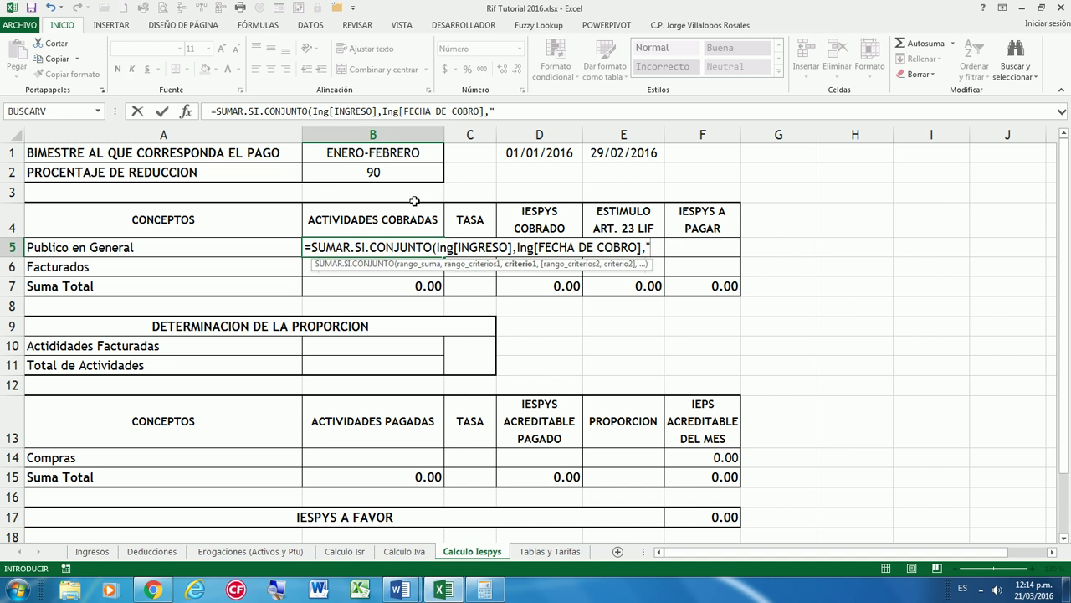
pyautogui.write('">="&')
pyautogui.click(557, 153)
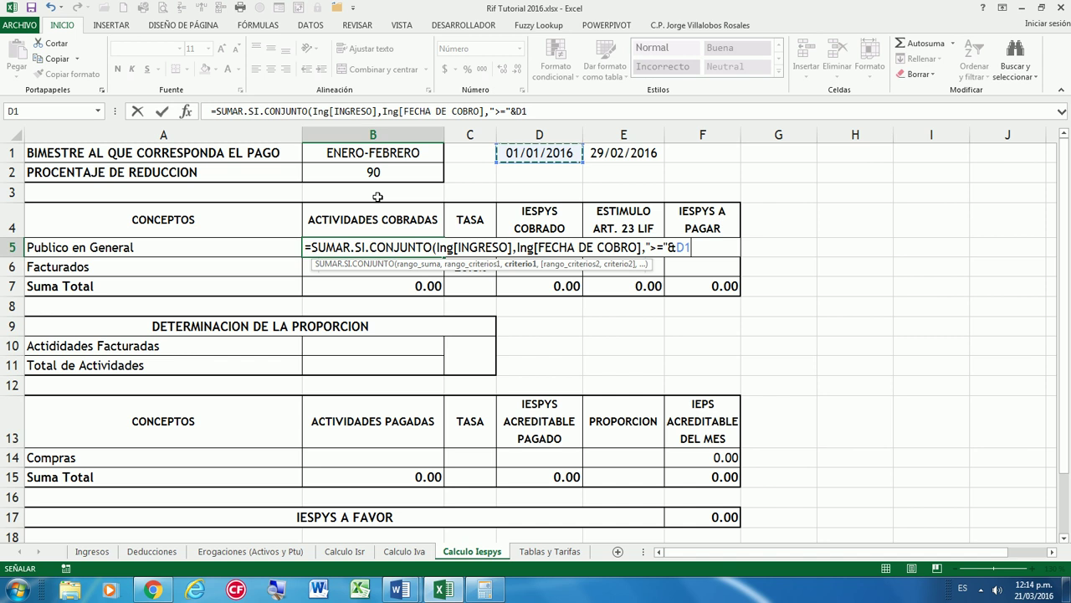
pyautogui.press('F4')
# Add the FECHA DE COBRO vs $E$1 and TIPO = A5 criteria, giving 148,116.00
pyautogui.write('$D$1,IN')
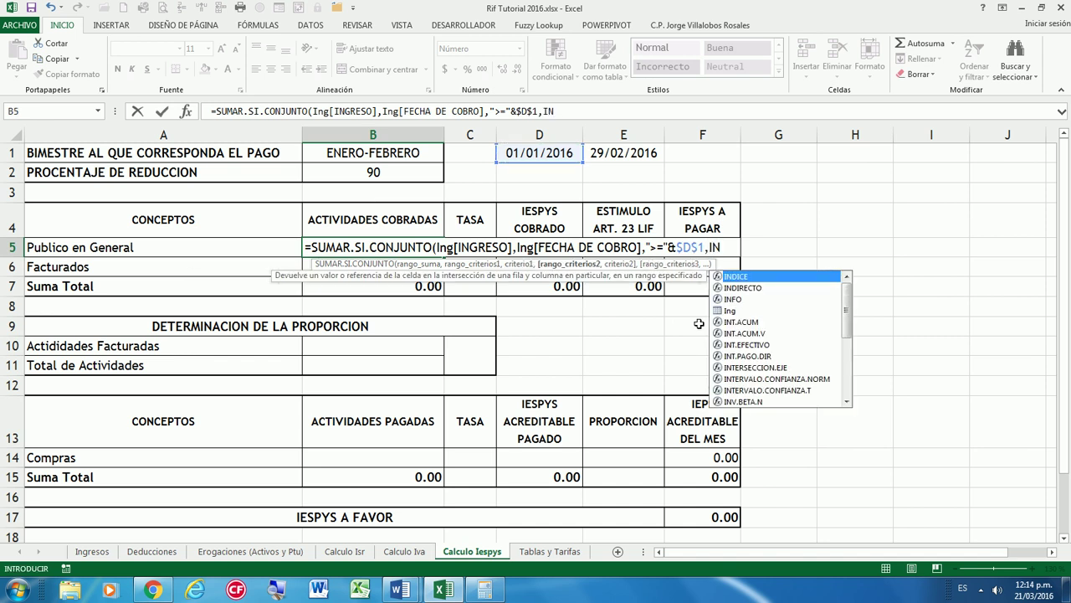
pyautogui.doubleClick(730, 310)
pyautogui.write('[')
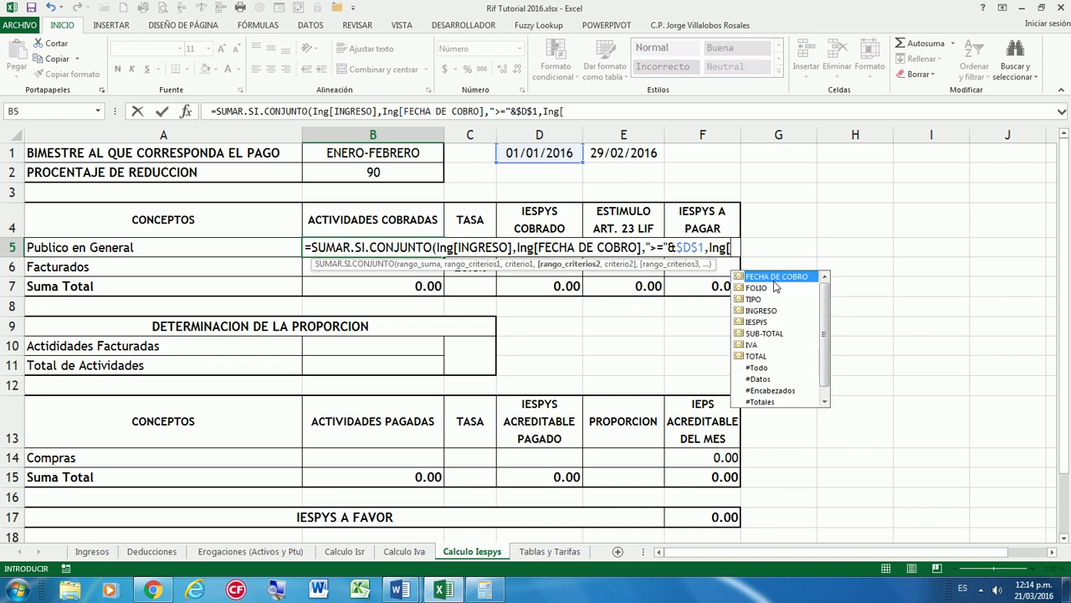
pyautogui.doubleClick(777, 277)
pyautogui.write(',">="')
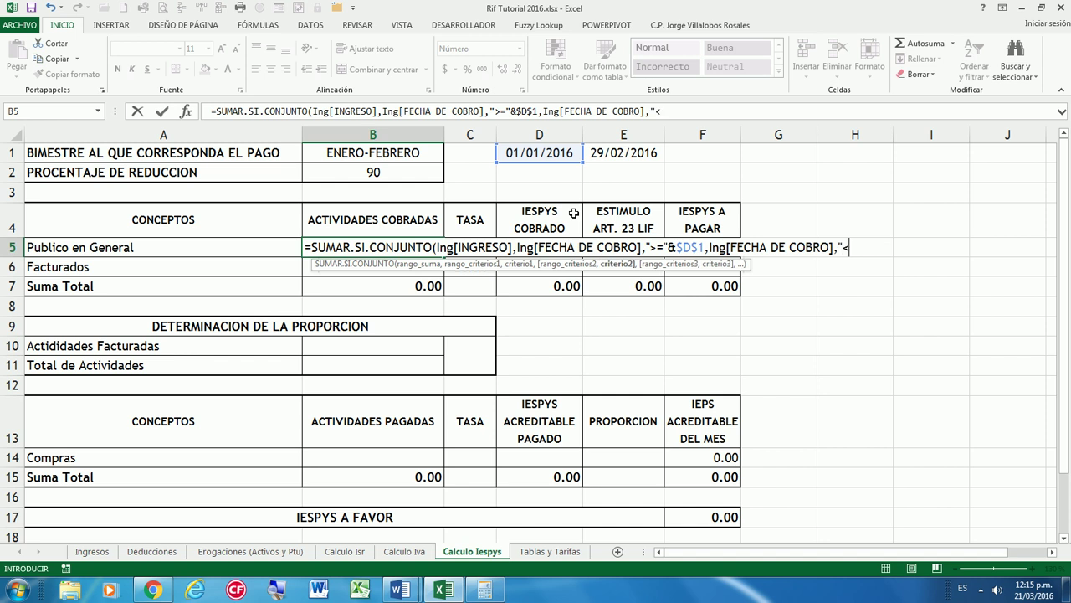
pyautogui.write('&')
pyautogui.click(606, 145)
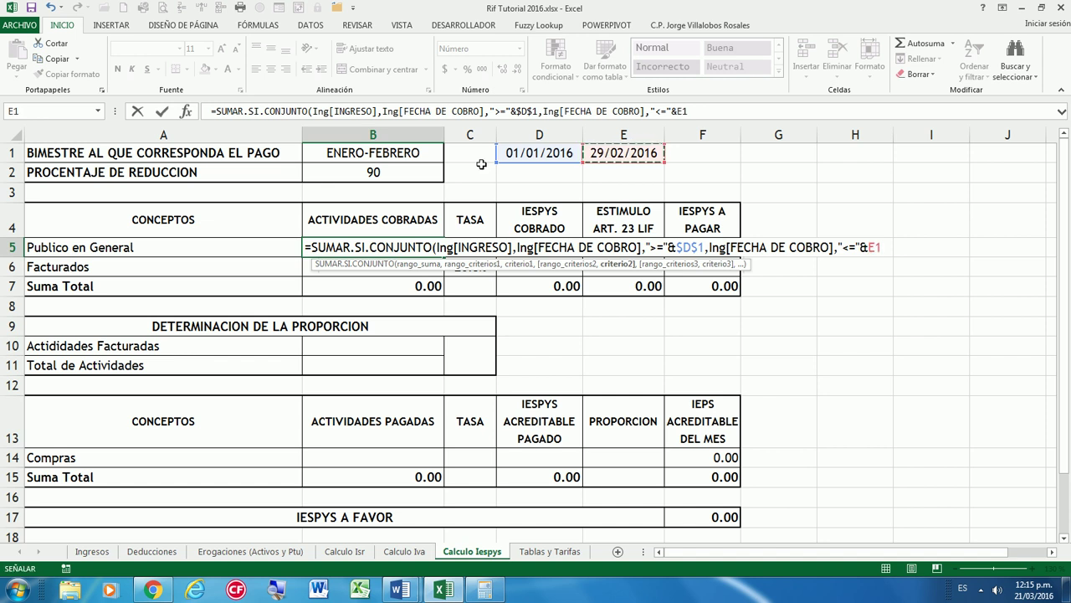
pyautogui.press('F4')
pyautogui.write('$E$1,IN')
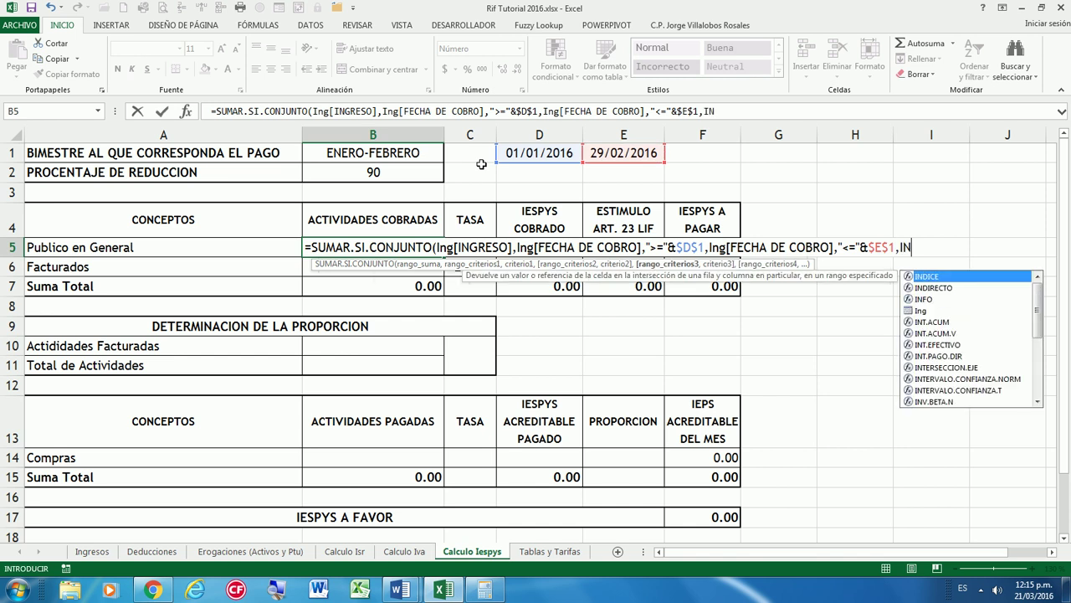
pyautogui.doubleClick(920, 311)
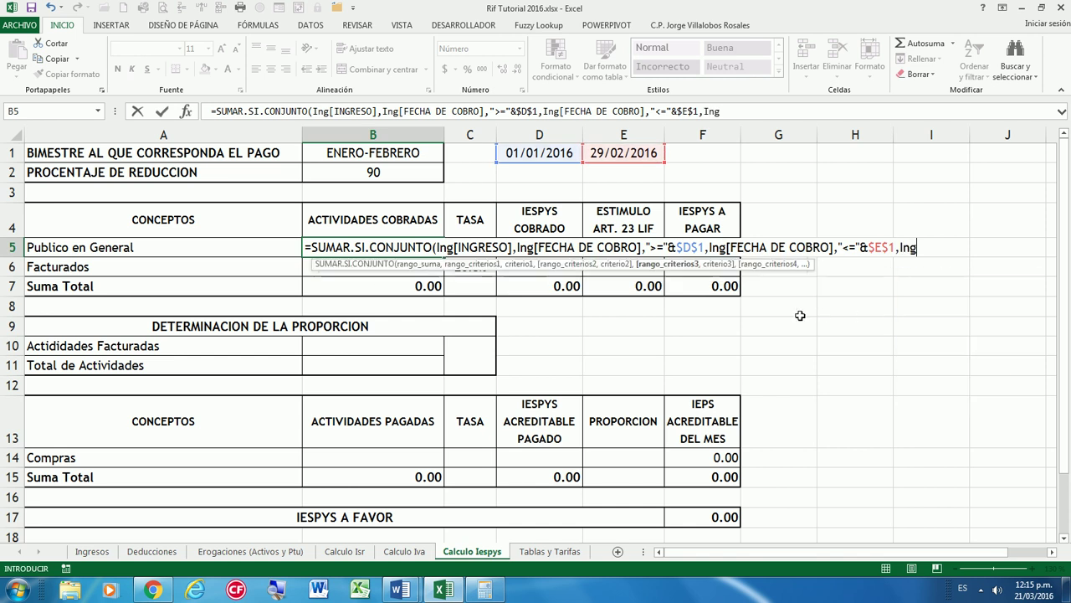
pyautogui.write('[')
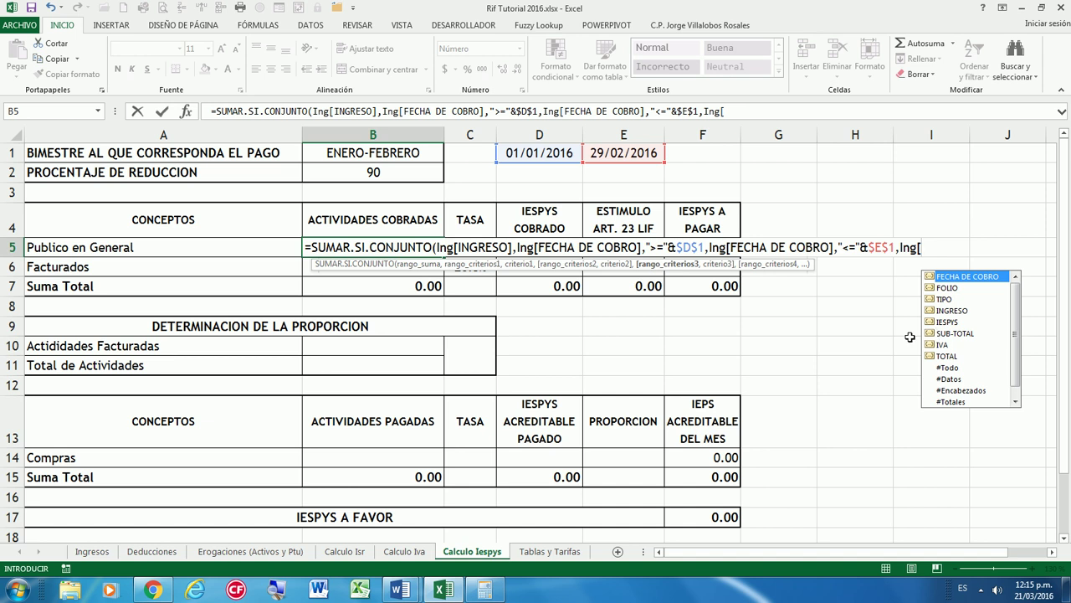
pyautogui.doubleClick(941, 299)
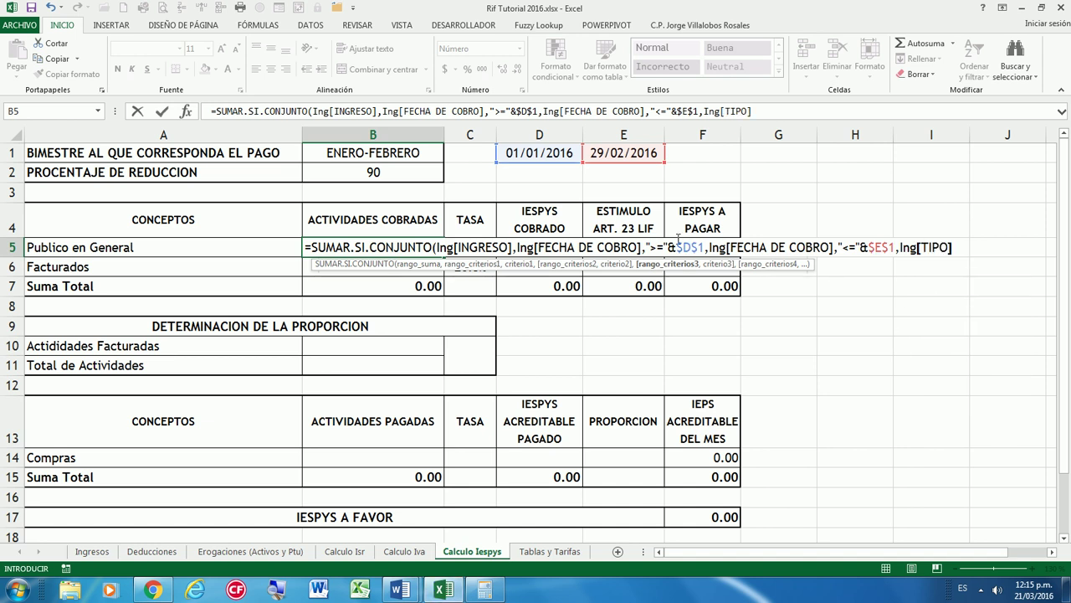
pyautogui.write(',')
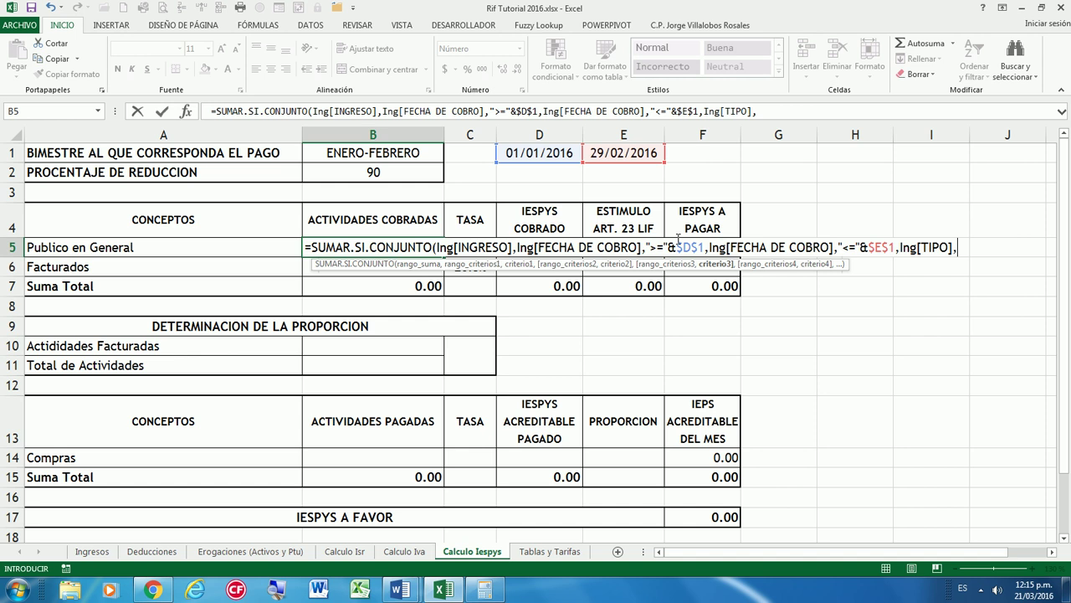
pyautogui.click(109, 237)
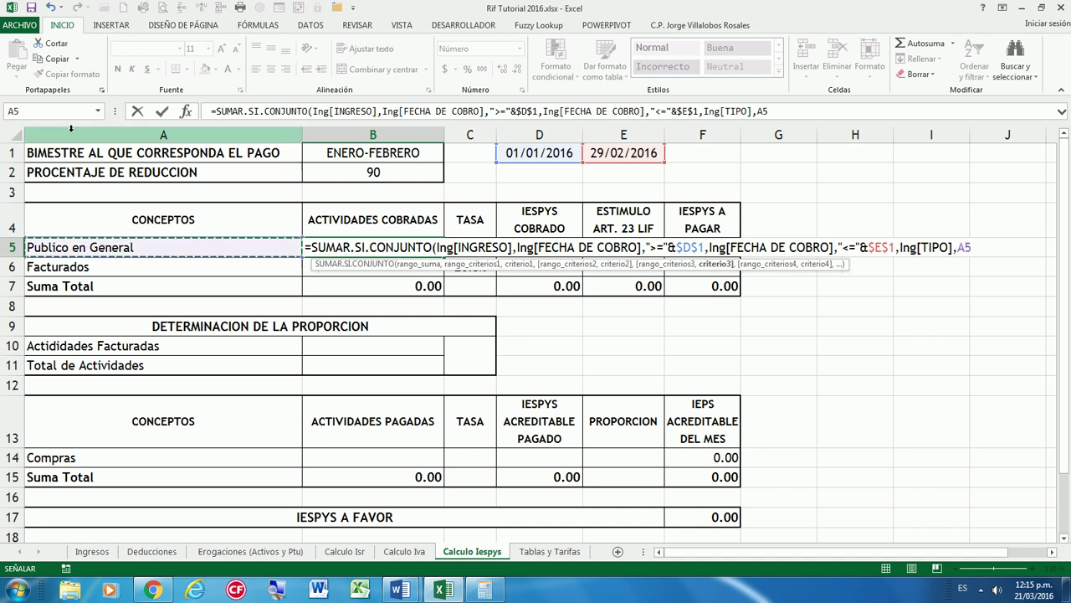
pyautogui.write(')')
pyautogui.press('Return')
pyautogui.press('Up')
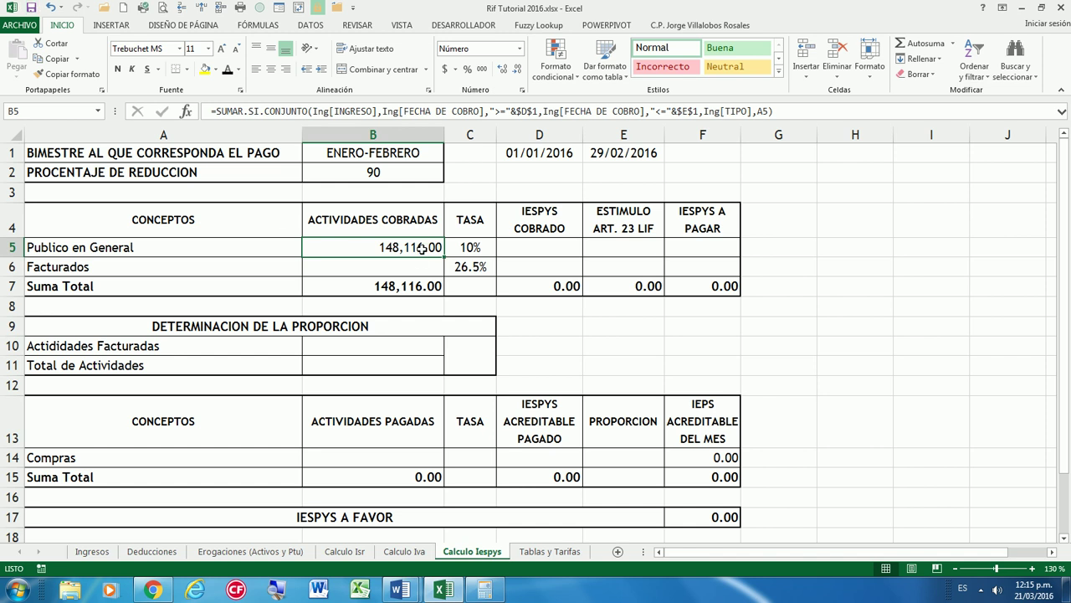
pyautogui.click(404, 551)
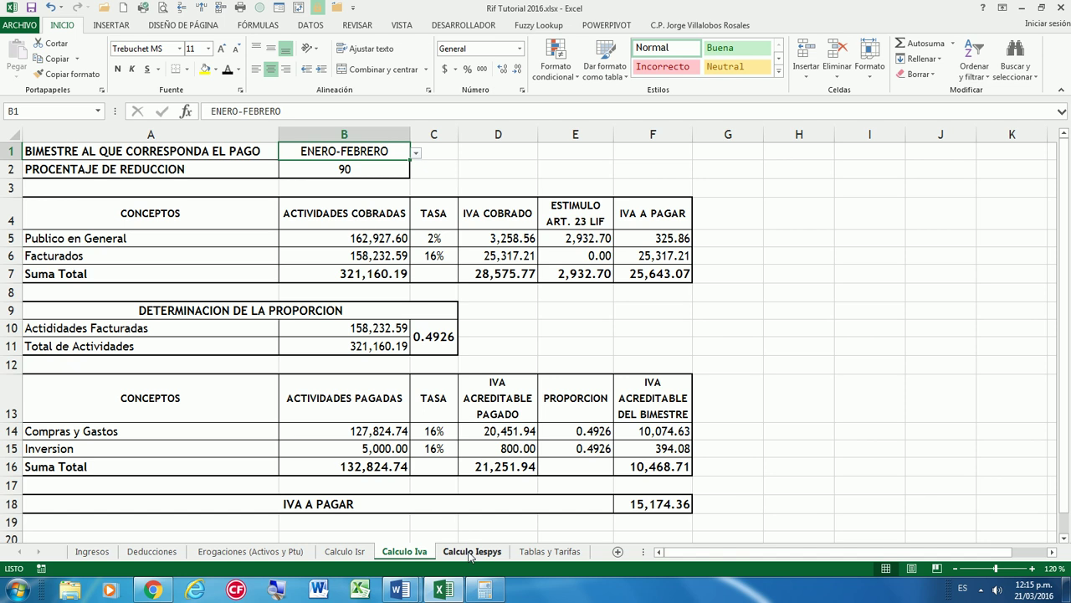
pyautogui.click(310, 234)
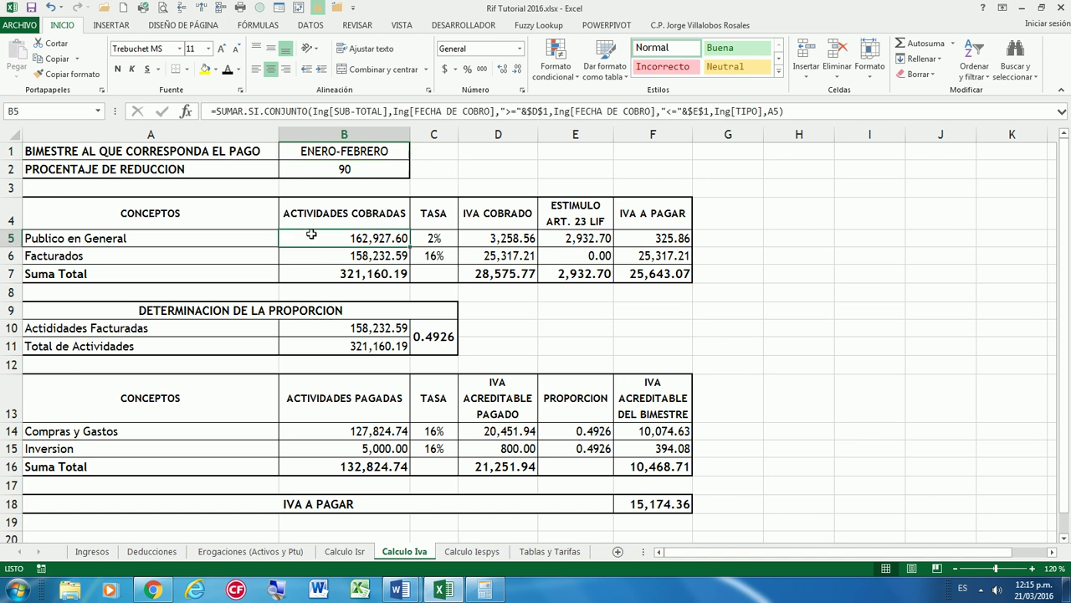
pyautogui.click(235, 151)
pyautogui.click(484, 552)
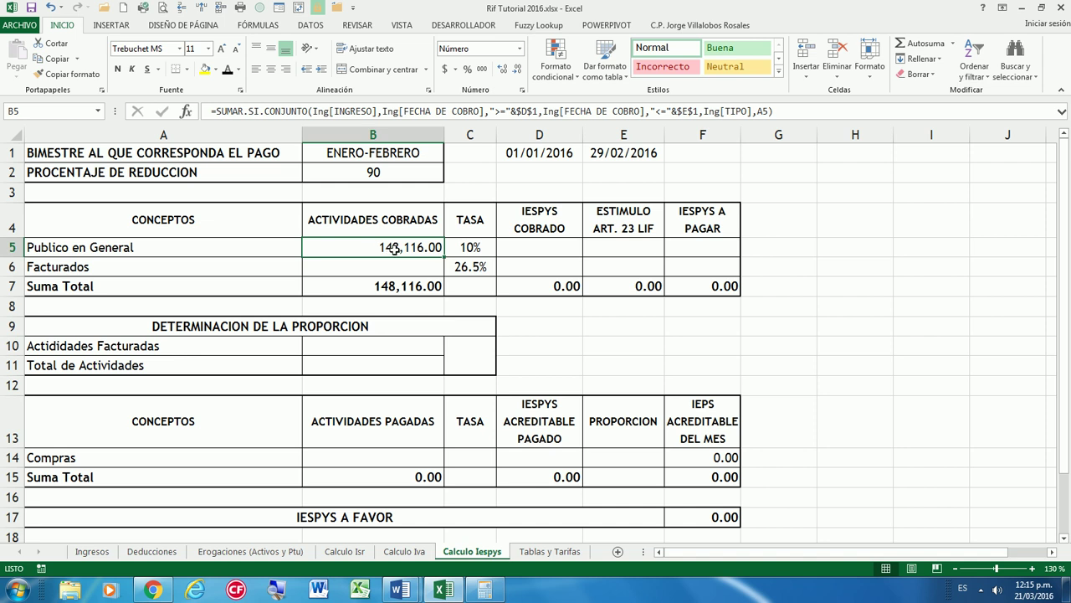
pyautogui.click(220, 152)
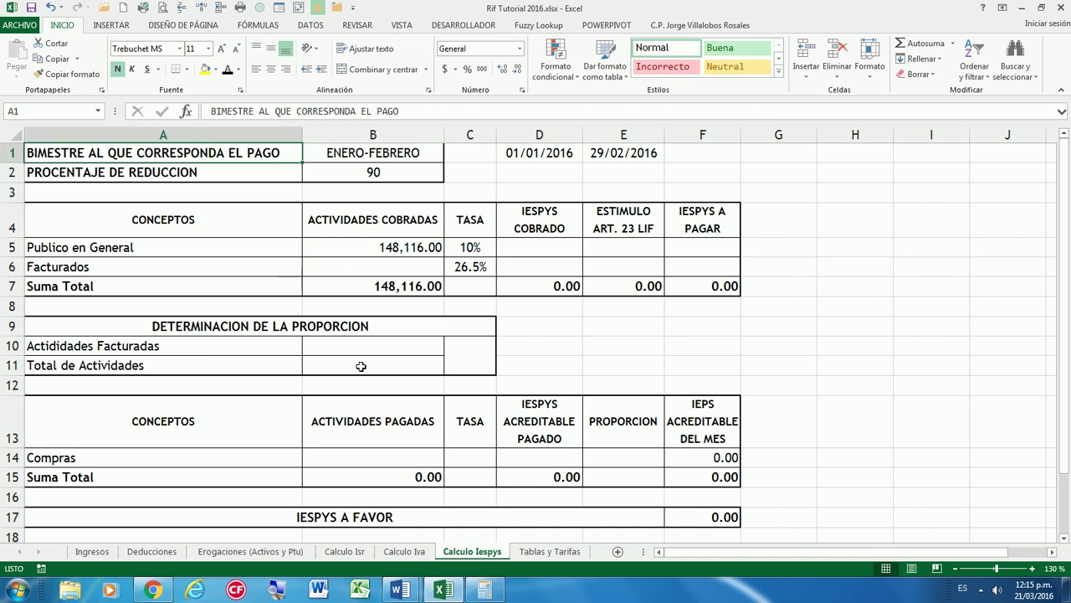
pyautogui.click(92, 551)
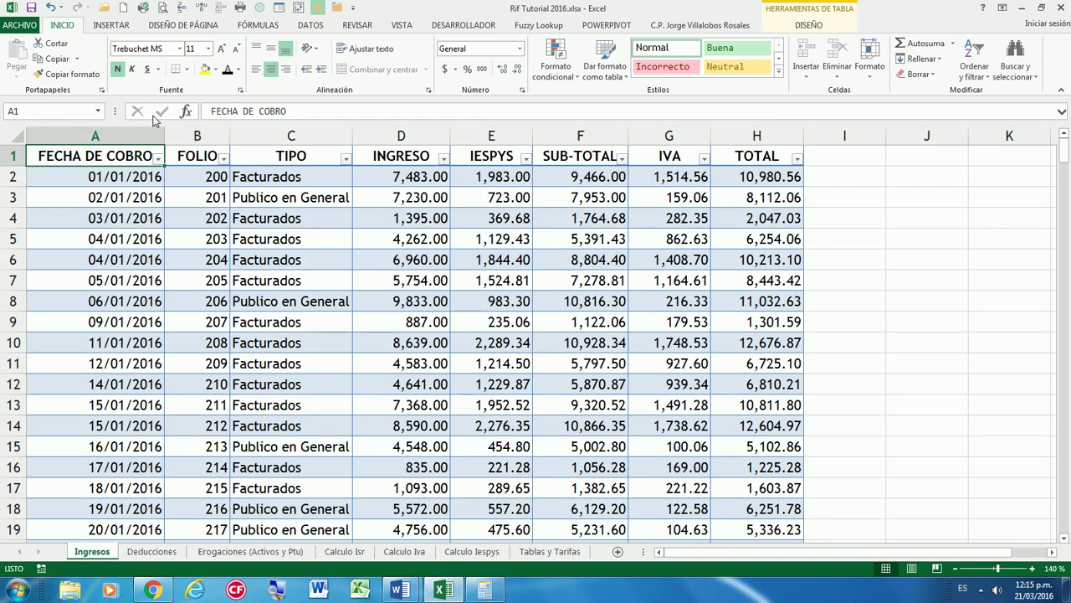
pyautogui.click(158, 159)
pyautogui.click(92, 290)
pyautogui.click(79, 311)
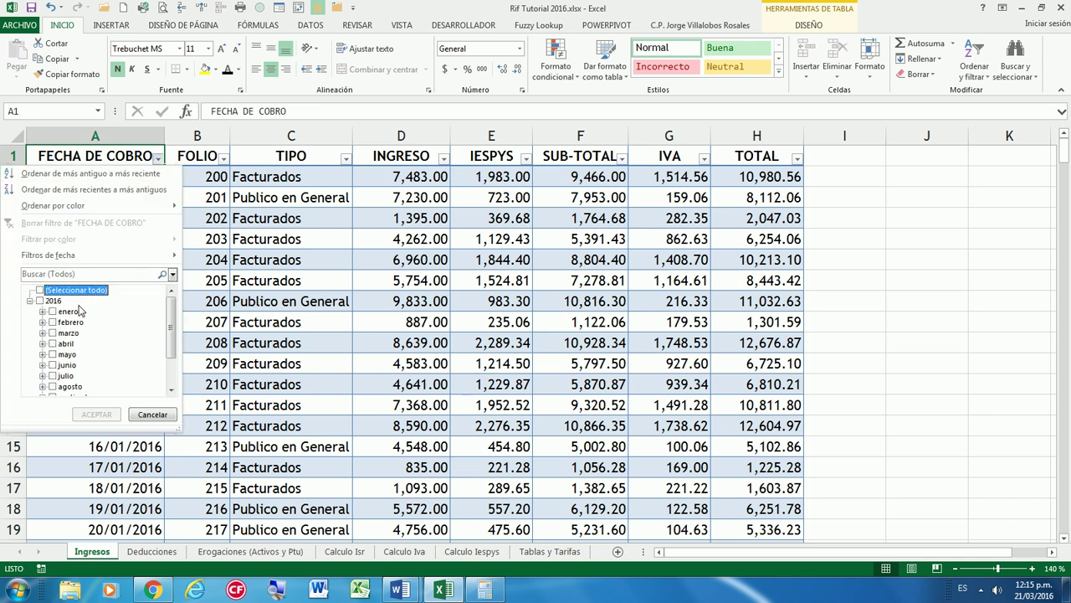
pyautogui.click(75, 323)
pyautogui.click(114, 415)
pyautogui.click(345, 159)
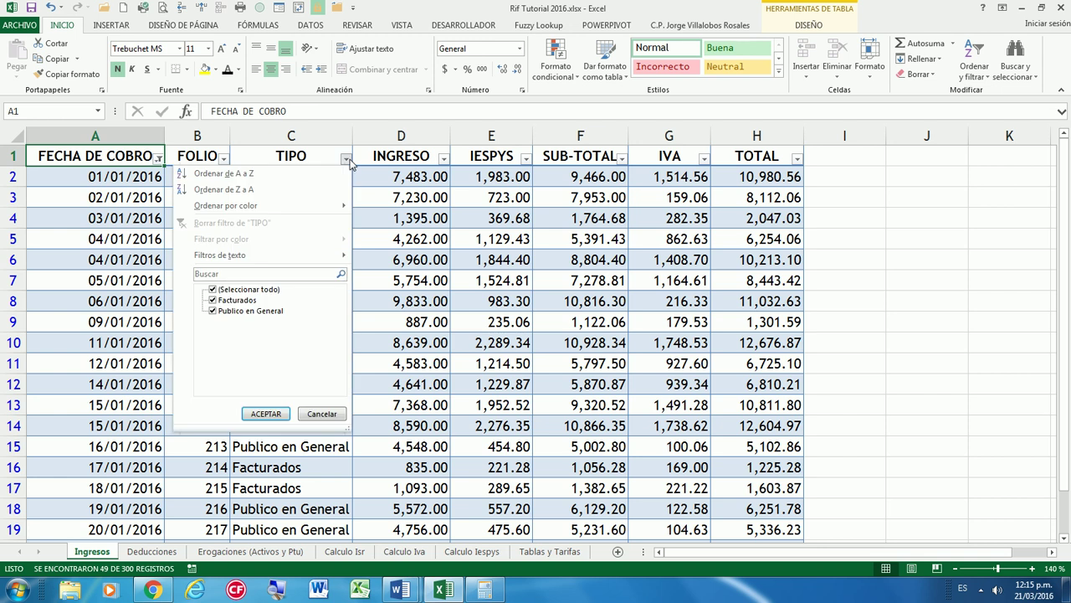
pyautogui.click(249, 289)
pyautogui.click(251, 310)
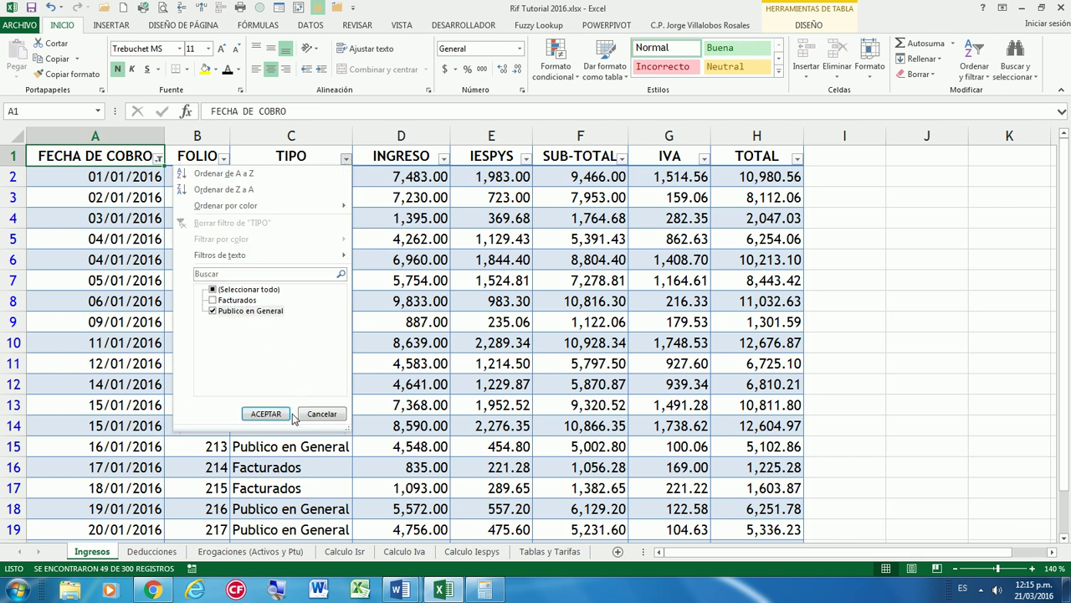
pyautogui.click(265, 413)
pyautogui.scroll(-2, 493, 340)
pyautogui.scroll(-5, 492, 341)
pyautogui.scroll(-1, 492, 340)
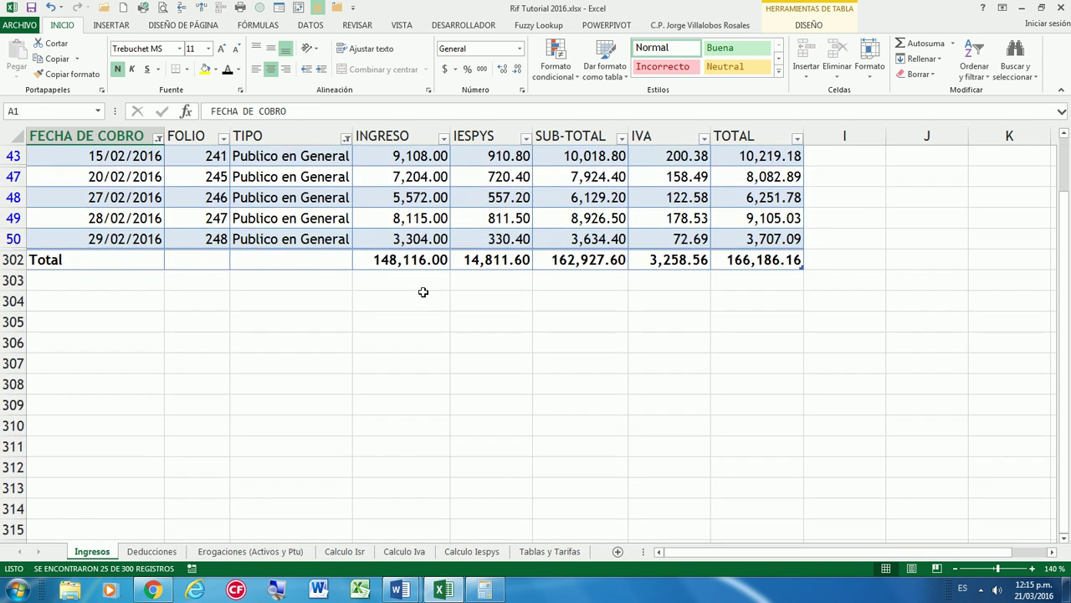
pyautogui.click(420, 264)
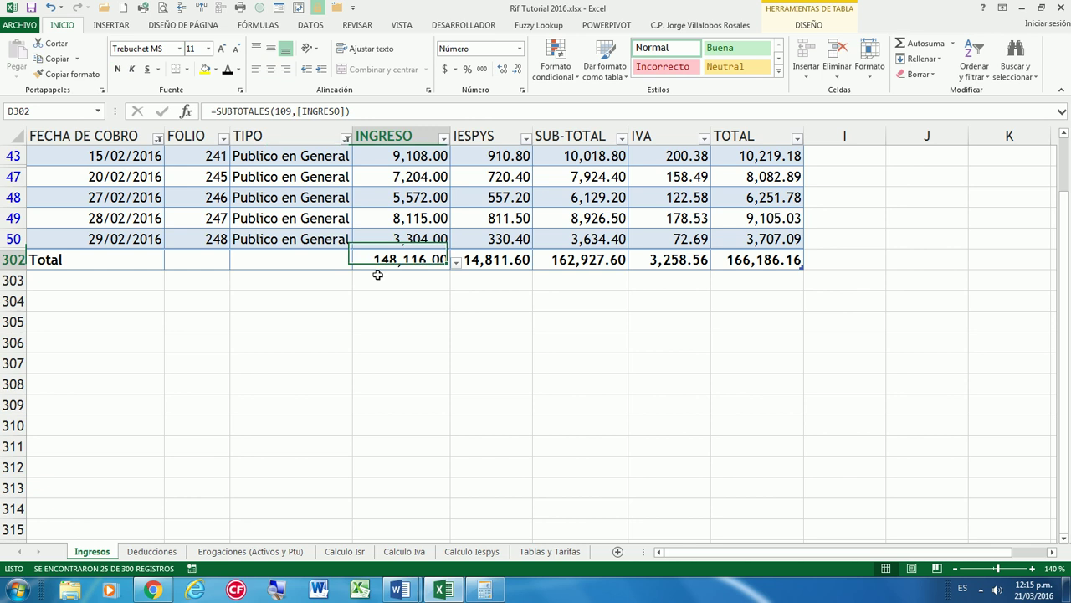
pyautogui.click(597, 266)
pyautogui.click(435, 260)
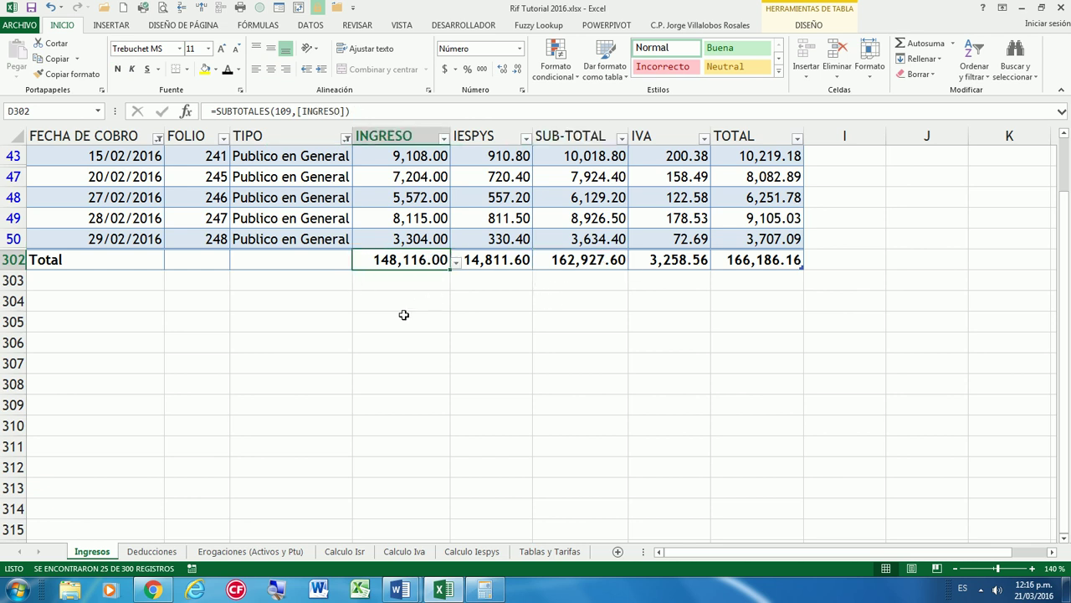
pyautogui.click(267, 174)
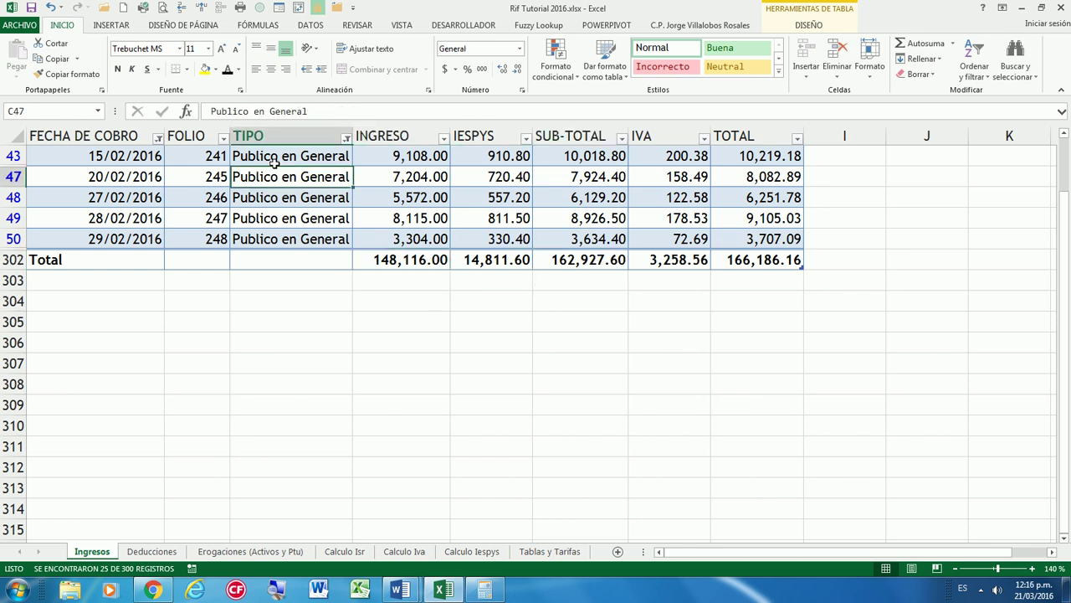
pyautogui.click(309, 28)
pyautogui.click(400, 43)
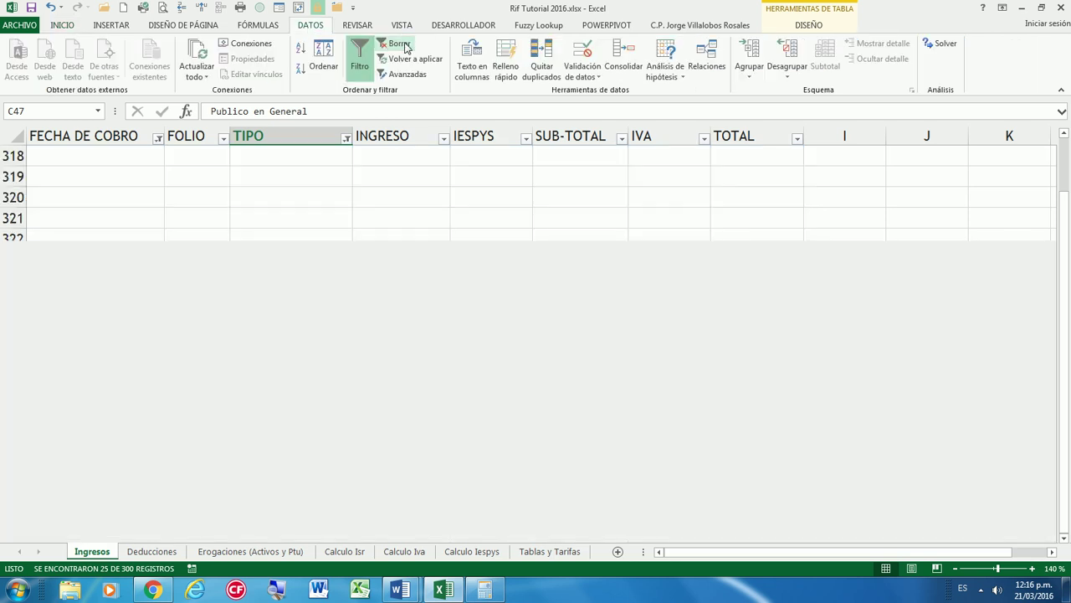
pyautogui.click(257, 179)
pyautogui.scroll(12, 313, 238)
pyautogui.scroll(2, 311, 238)
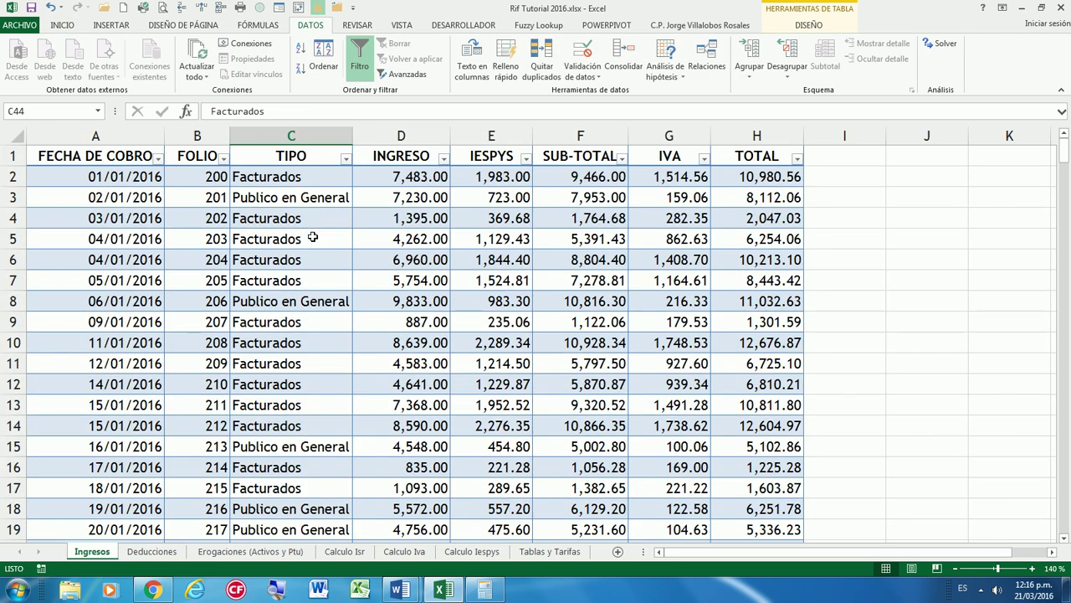
pyautogui.click(114, 157)
pyautogui.click(450, 558)
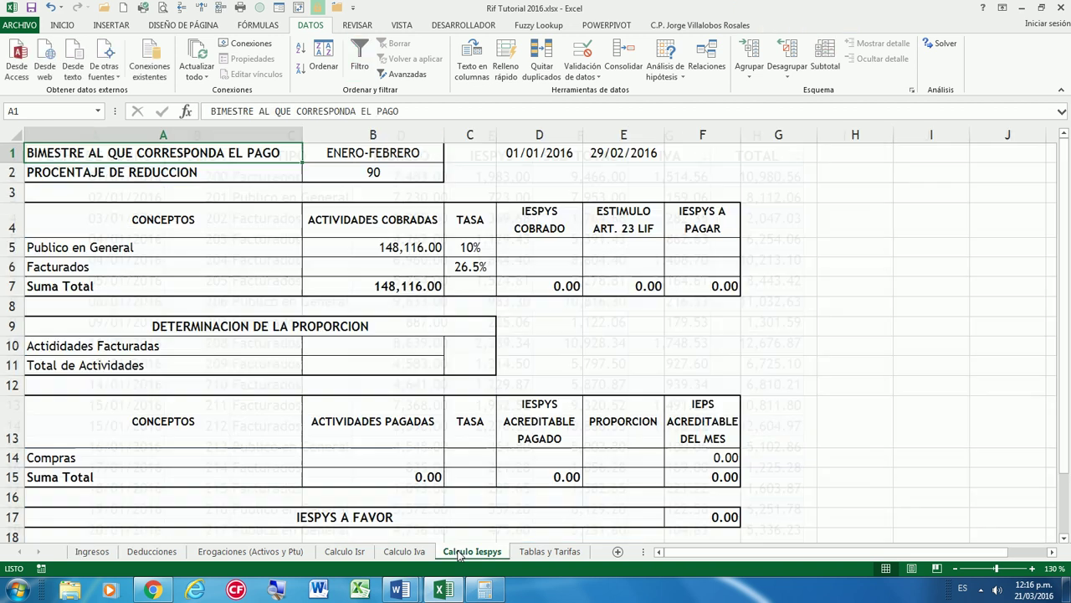
# Copy the B5 income formula into B6 for Facturados, giving 125,085.00
pyautogui.click(408, 266)
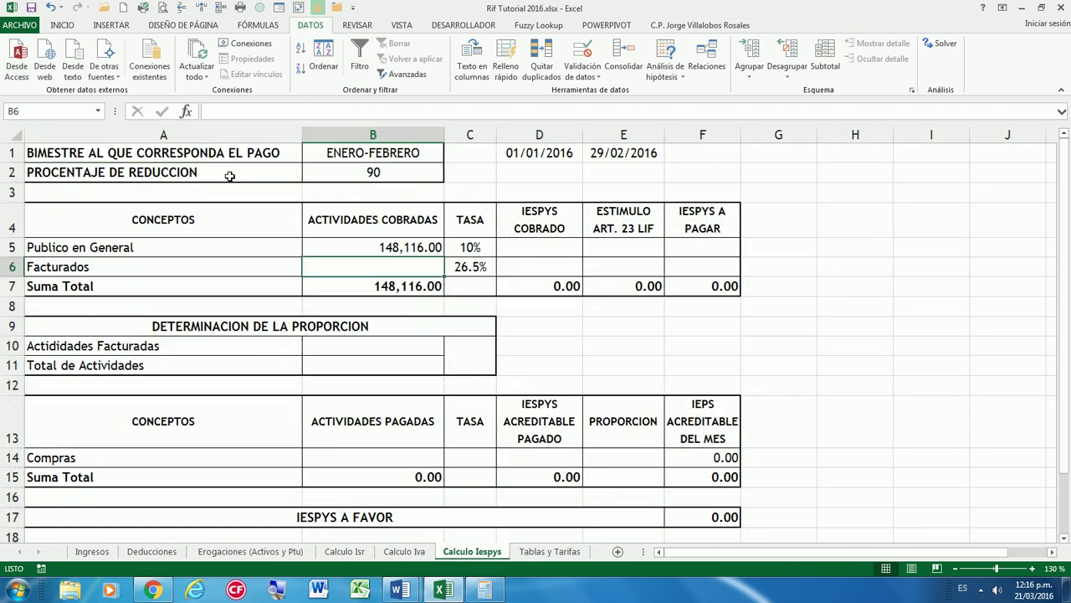
pyautogui.press('Up')
pyautogui.hotkey('ctrl', 'c')
pyautogui.press('Down')
pyautogui.press('Return')
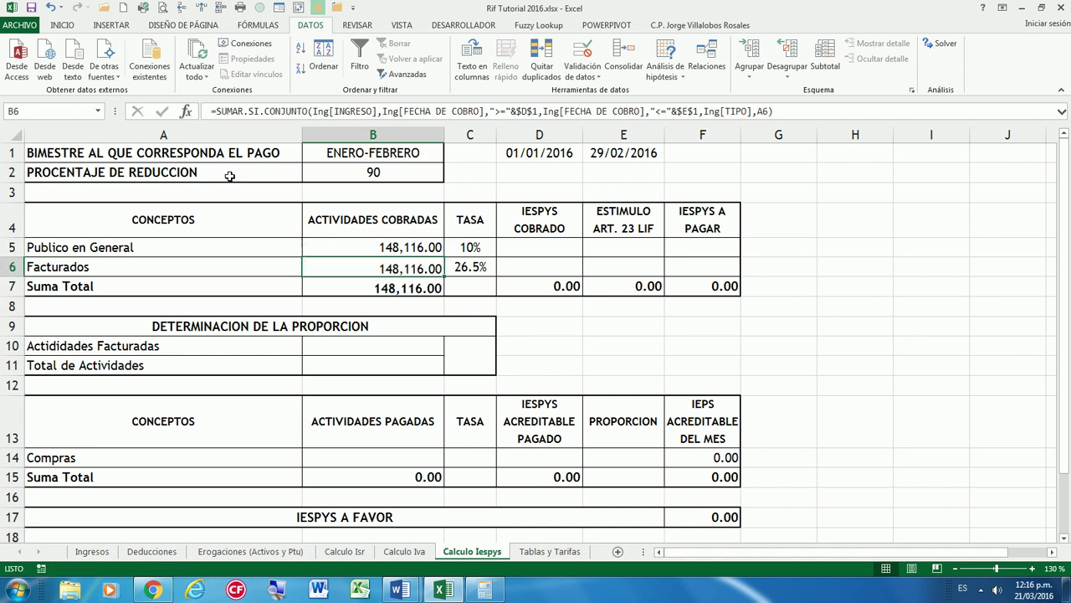
pyautogui.press('Down')
pyautogui.press('Up')
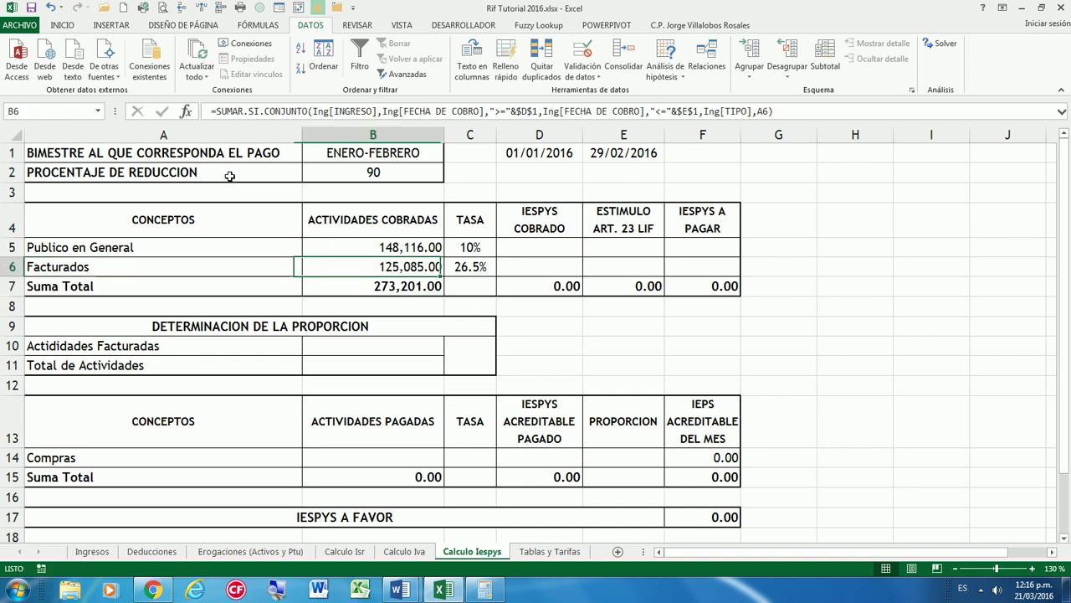
pyautogui.click(193, 153)
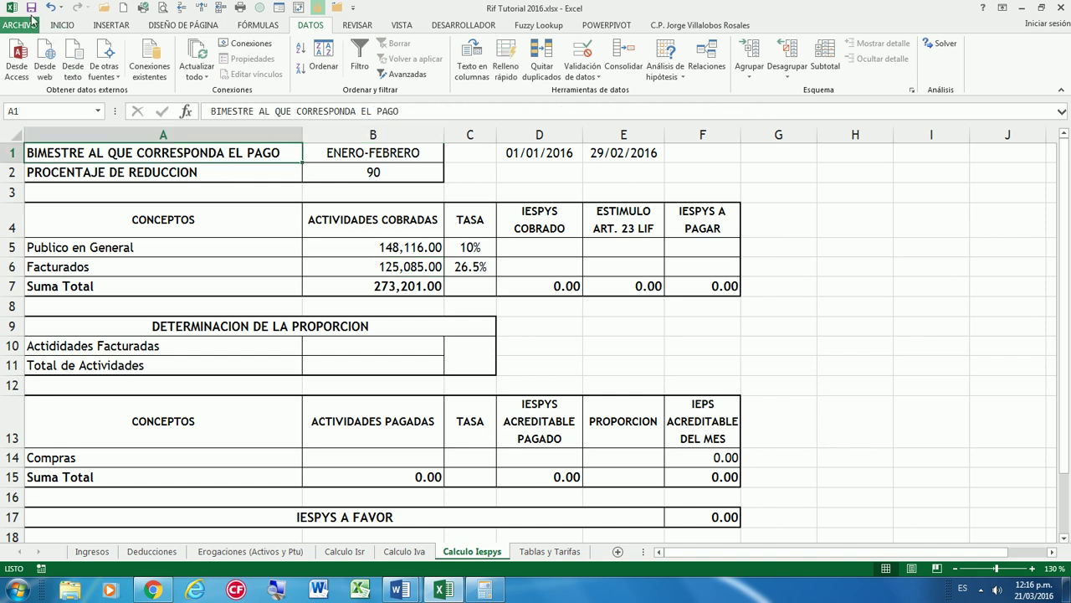
pyautogui.click(420, 261)
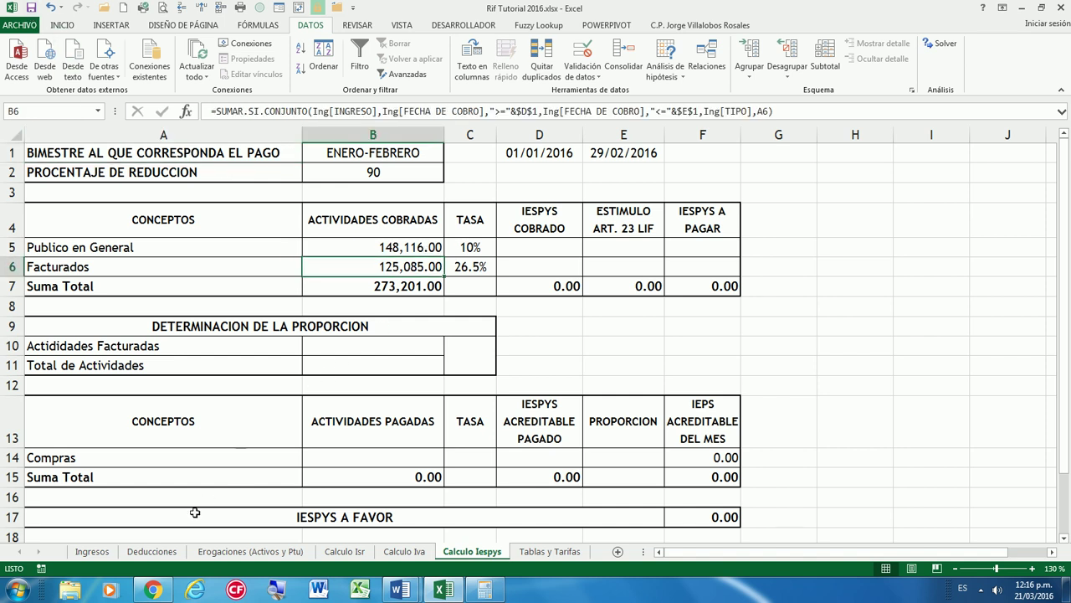
# Filter Ingresos to January–February dates and Facturados type to confirm the 125,085.00 total
pyautogui.click(92, 551)
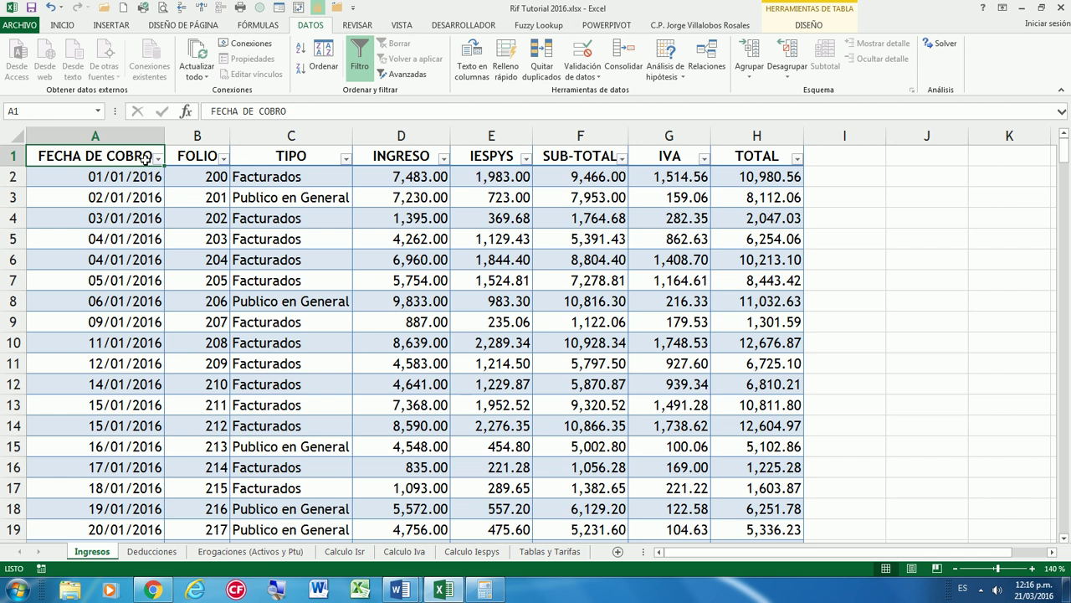
pyautogui.click(158, 157)
pyautogui.click(71, 290)
pyautogui.click(69, 311)
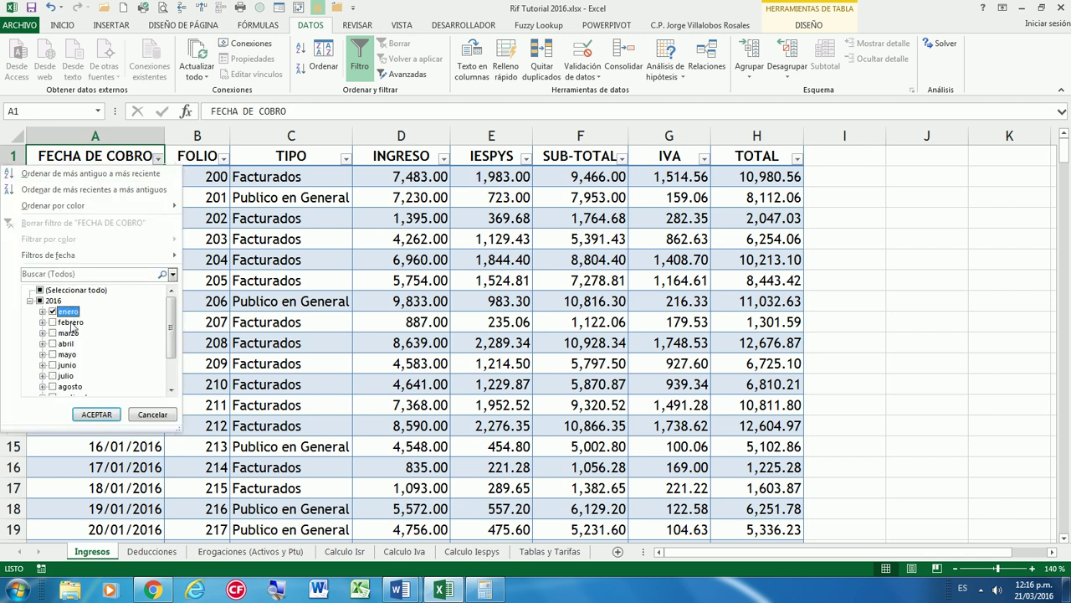
pyautogui.click(96, 414)
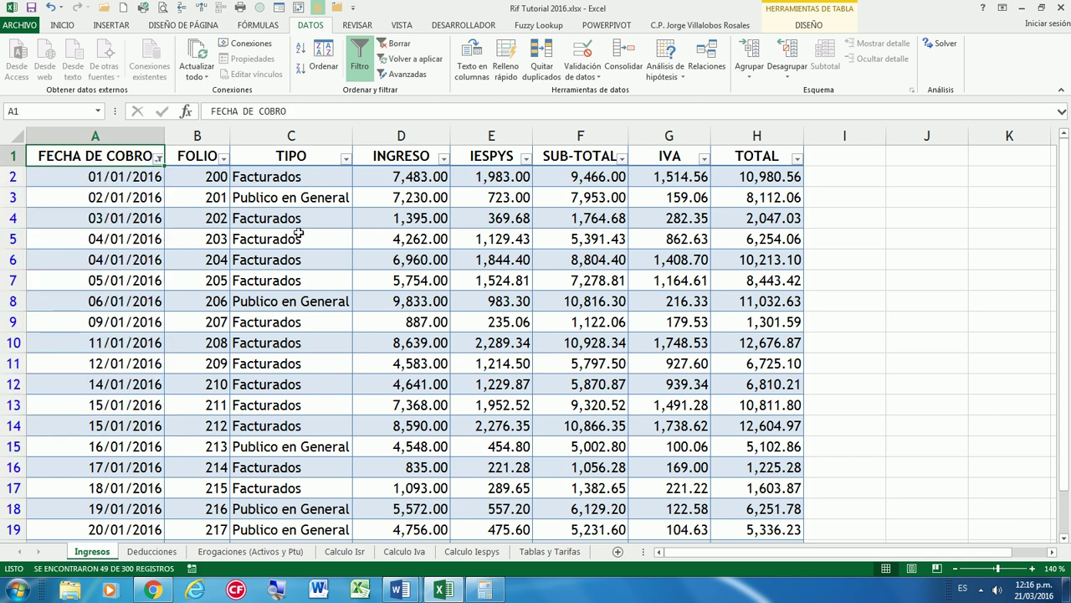
pyautogui.click(344, 158)
pyautogui.click(244, 290)
pyautogui.click(219, 300)
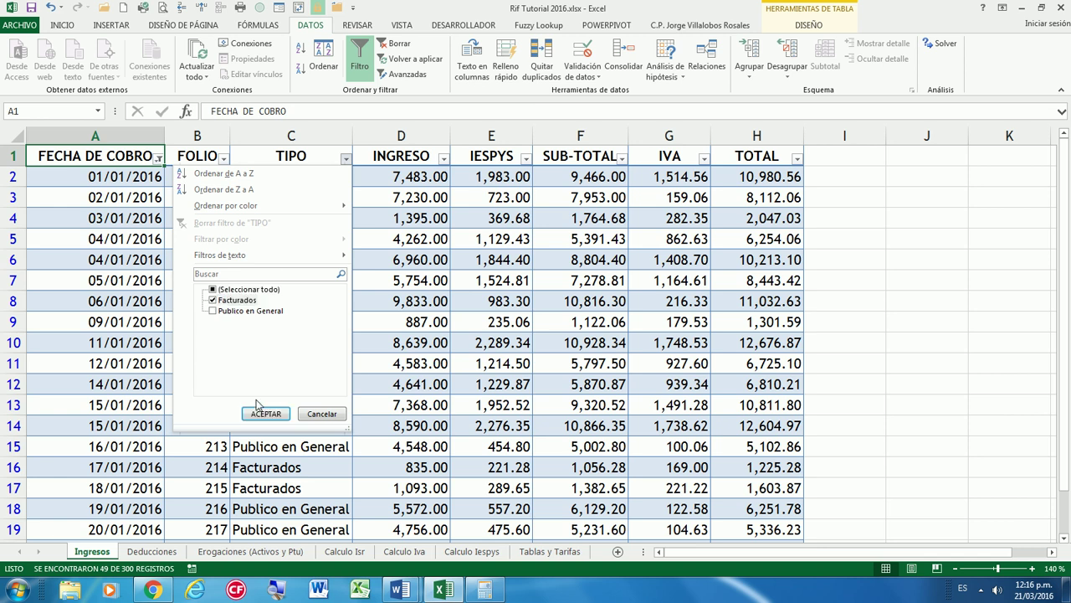
pyautogui.click(260, 408)
pyautogui.scroll(-6, 525, 303)
pyautogui.scroll(1, 525, 303)
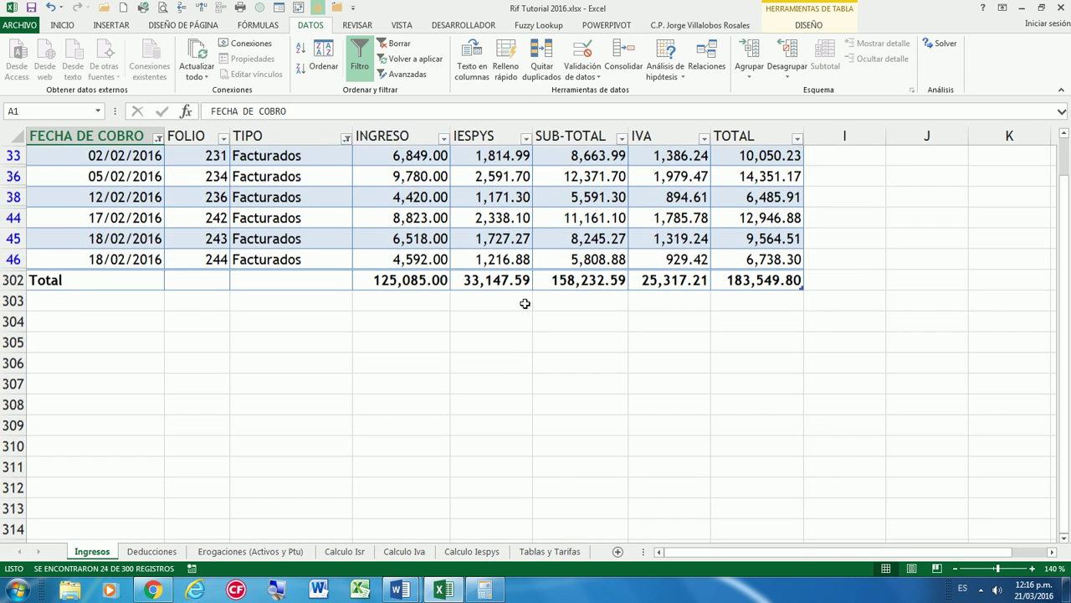
pyautogui.click(416, 283)
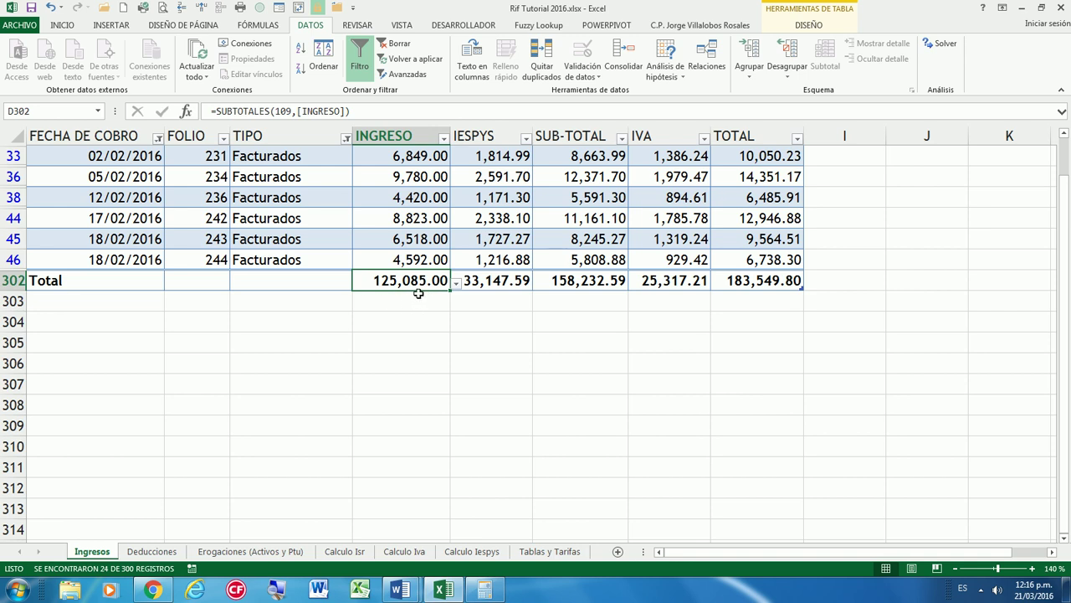
# Clear the Ingresos filters and return to the Calculo Iespys sheet
pyautogui.scroll(1, 428, 331)
pyautogui.hotkey('ctrl', 'Home')
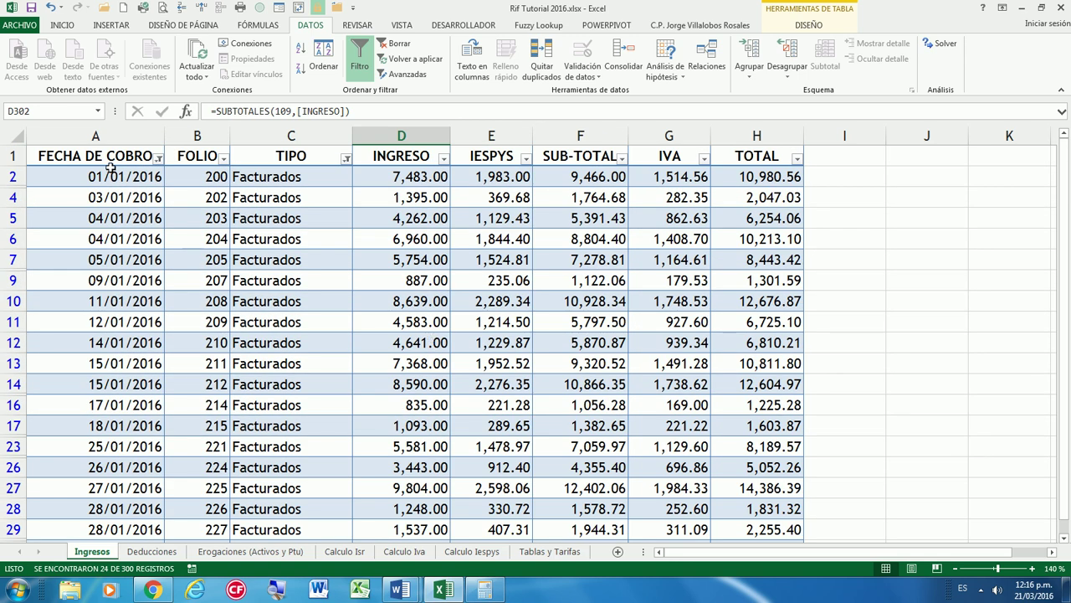
pyautogui.click(395, 43)
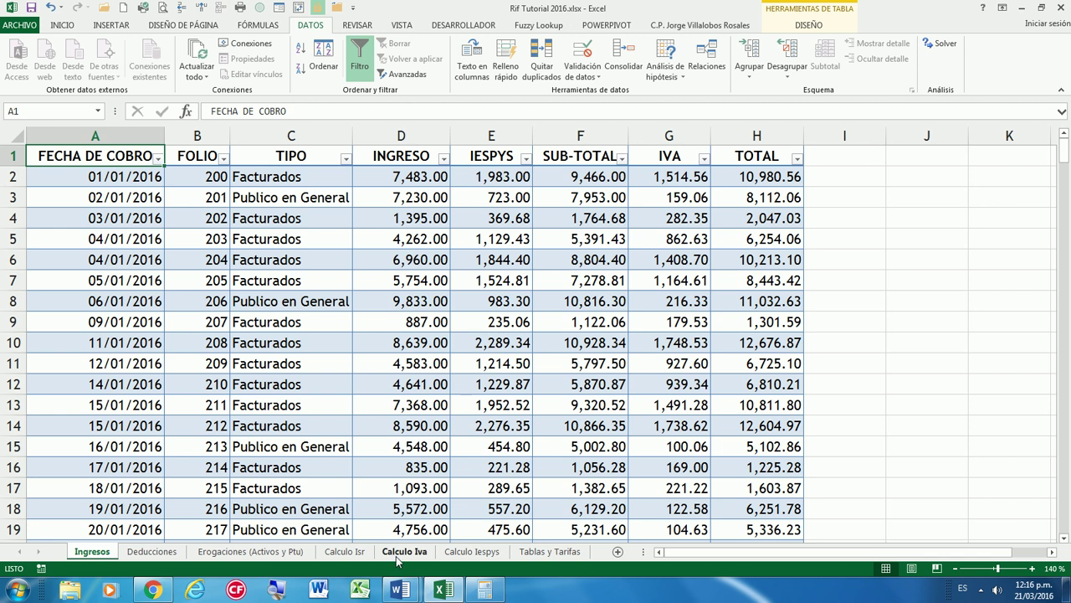
pyautogui.click(470, 552)
pyautogui.click(540, 249)
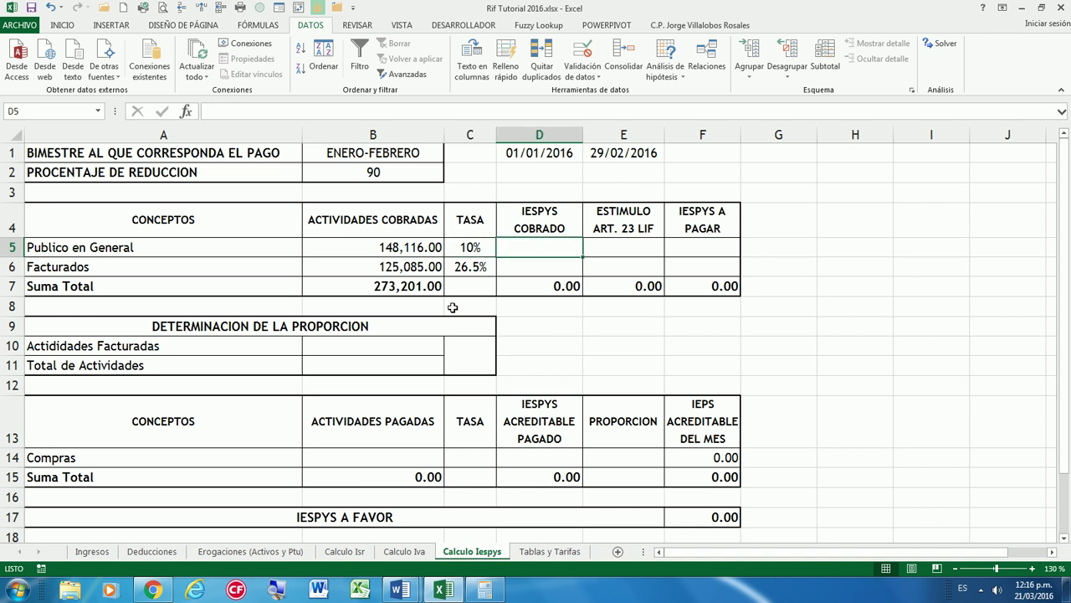
# Start D5's SUMAR.SI.CONJUNTO summing Ing[IVA] where Ing[FECHA DE COBRO] is on or after $D$1
pyautogui.write('=SUMA')
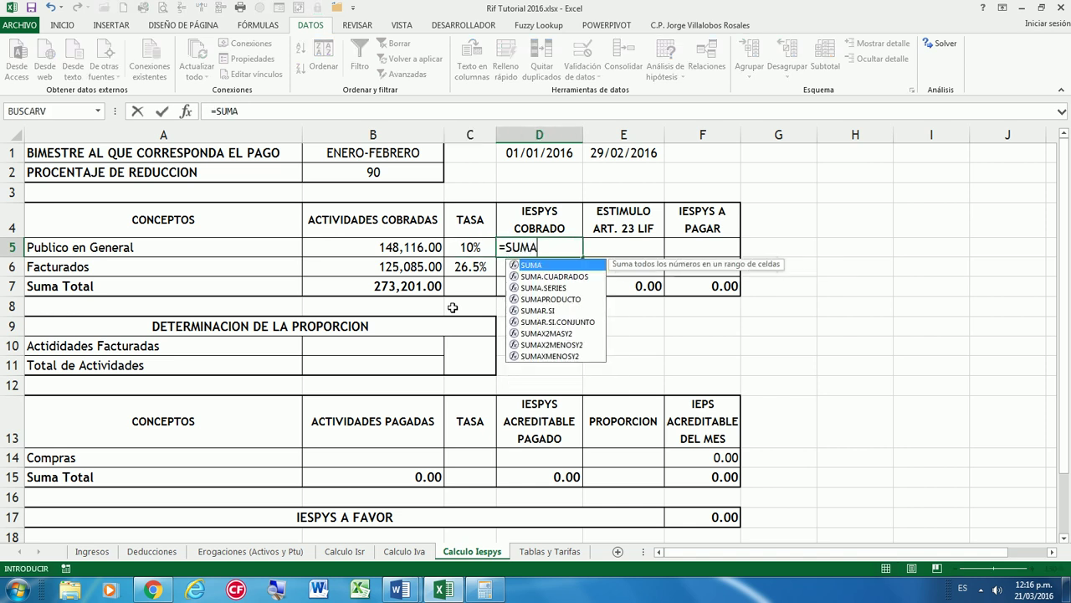
pyautogui.doubleClick(557, 322)
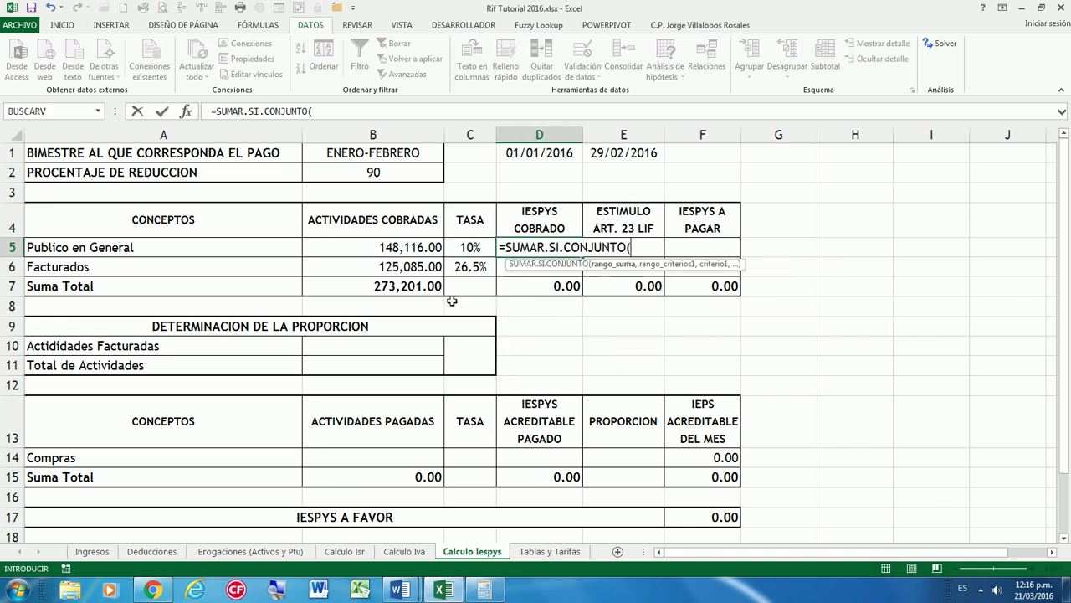
pyautogui.write('IN')
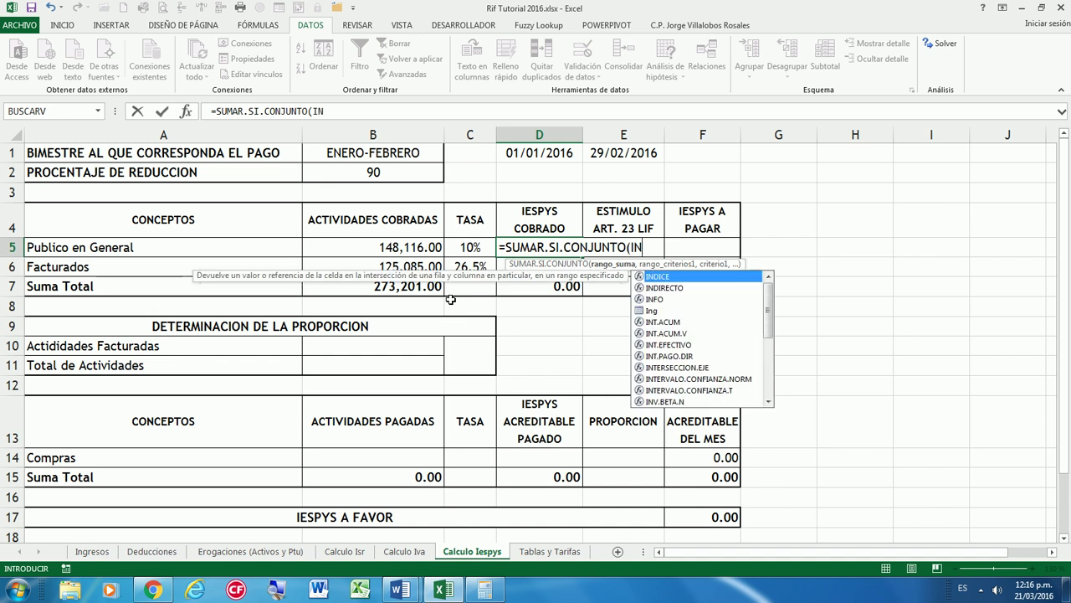
pyautogui.doubleClick(646, 310)
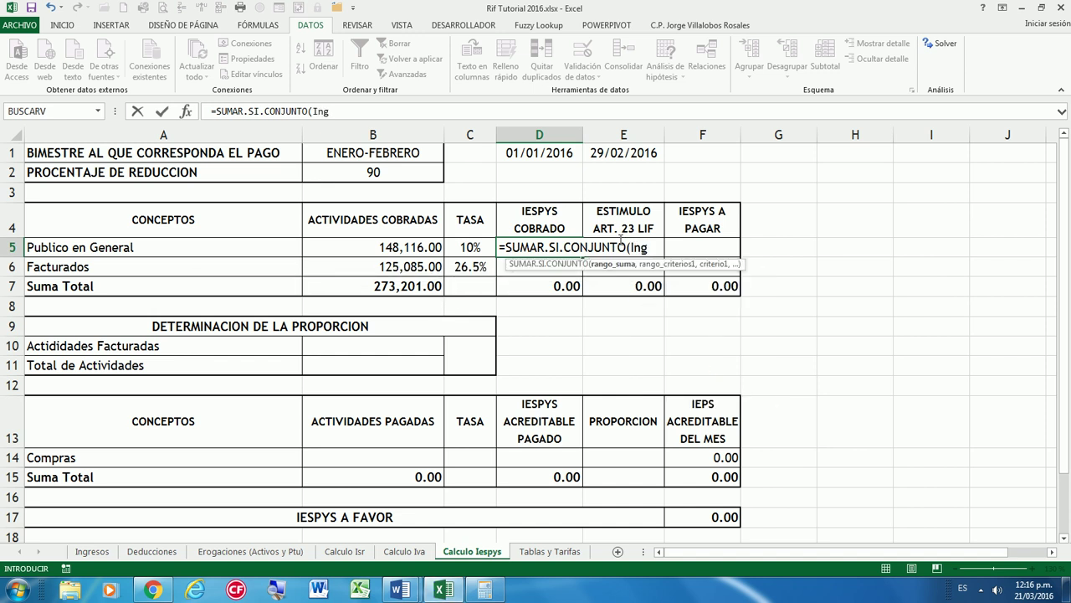
pyautogui.write('[')
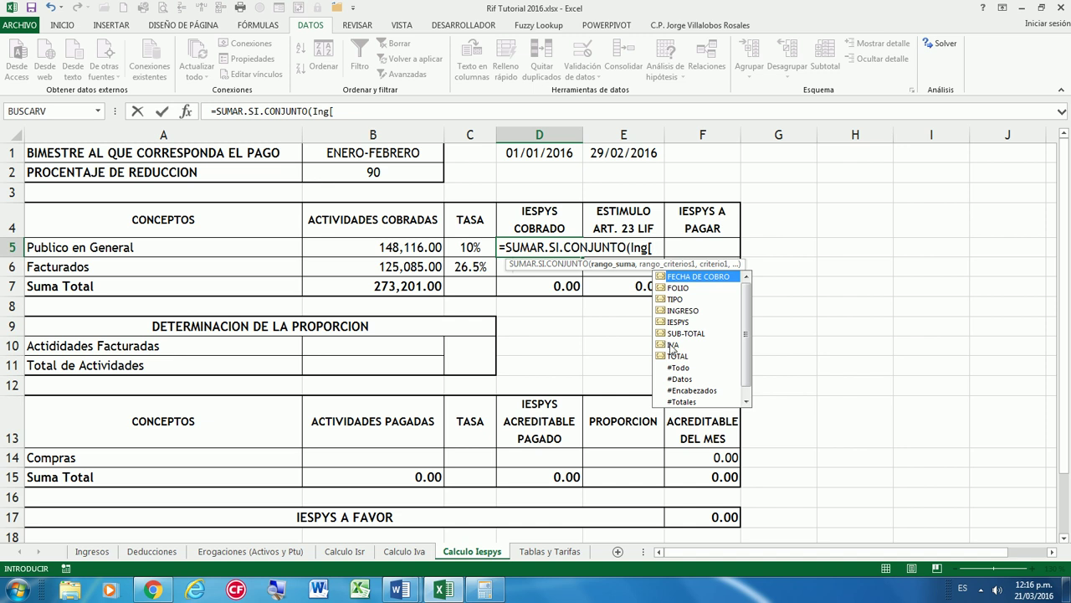
pyautogui.doubleClick(672, 345)
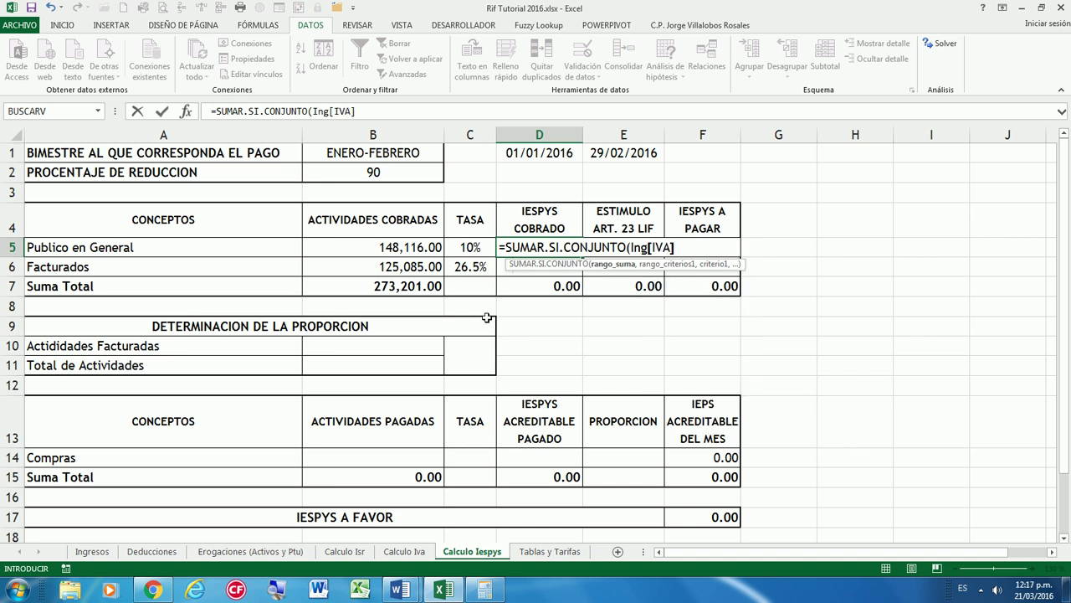
pyautogui.write(',')
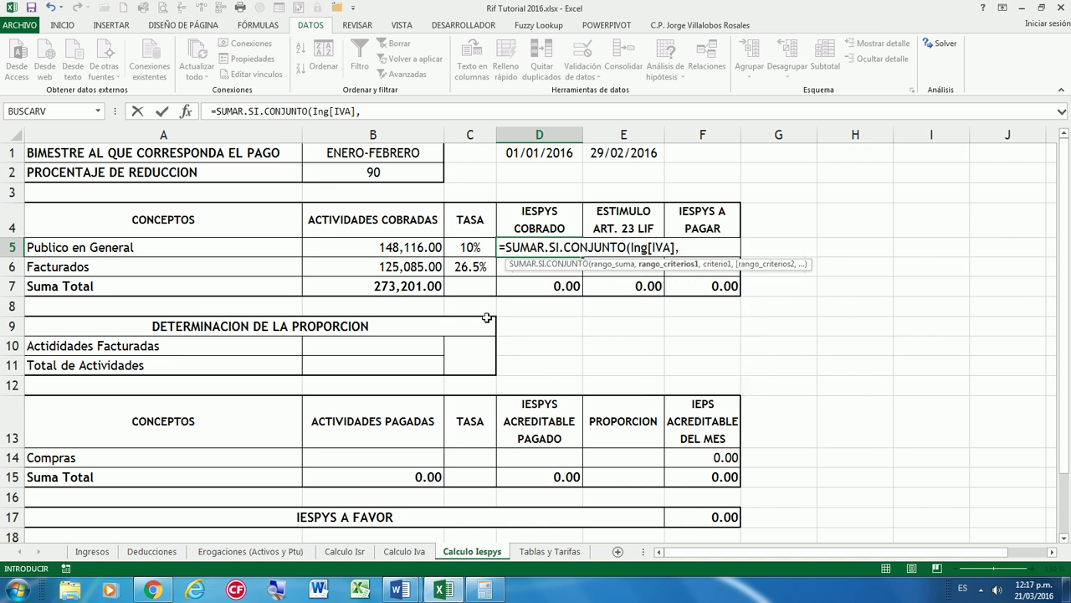
pyautogui.write('IN')
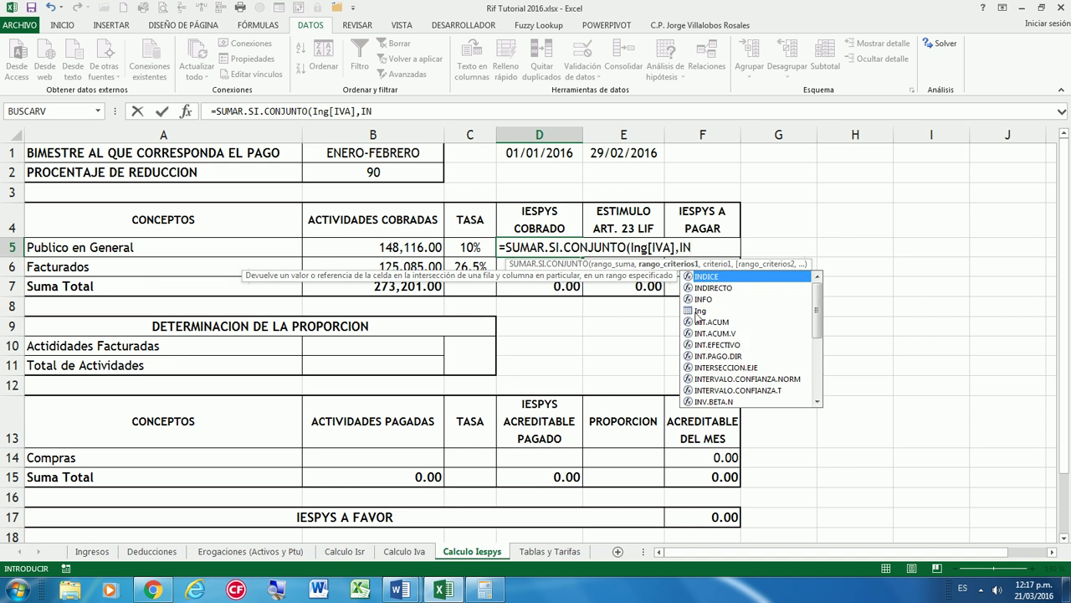
pyautogui.doubleClick(700, 310)
pyautogui.write('[')
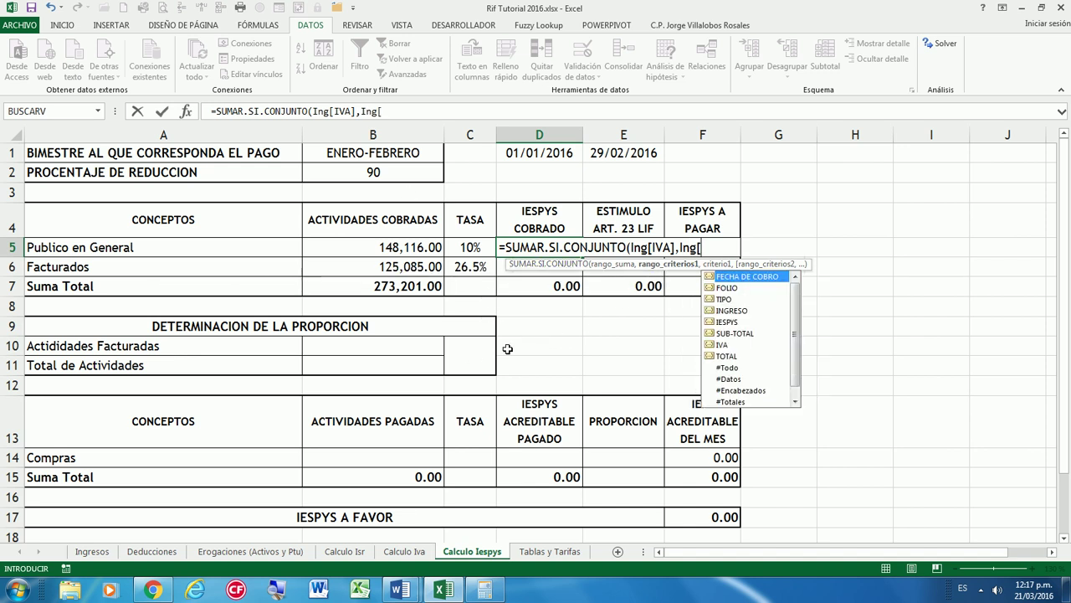
pyautogui.doubleClick(728, 279)
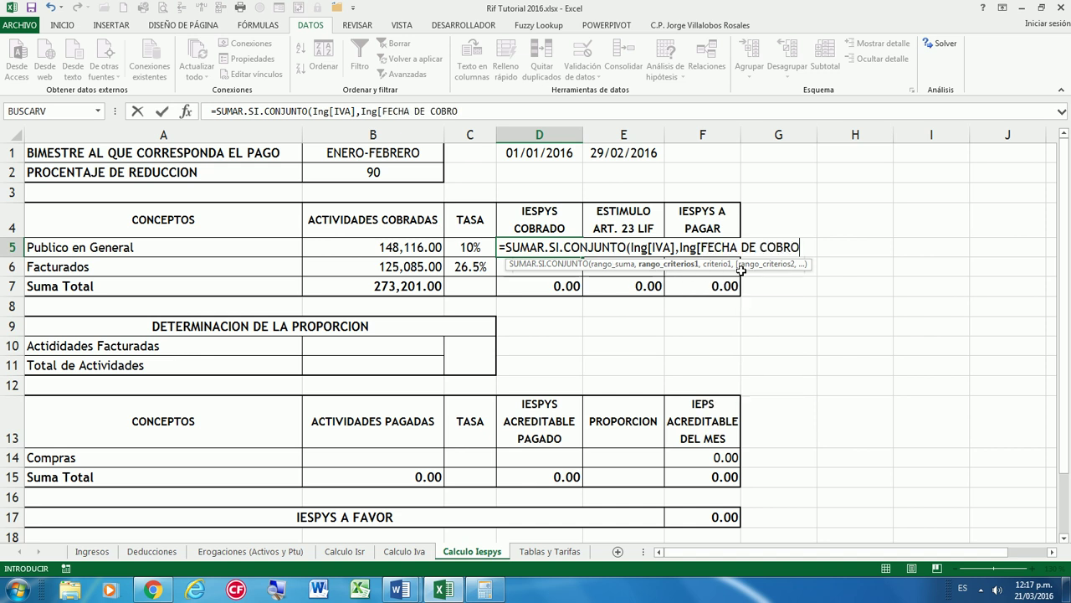
pyautogui.write(',">="&')
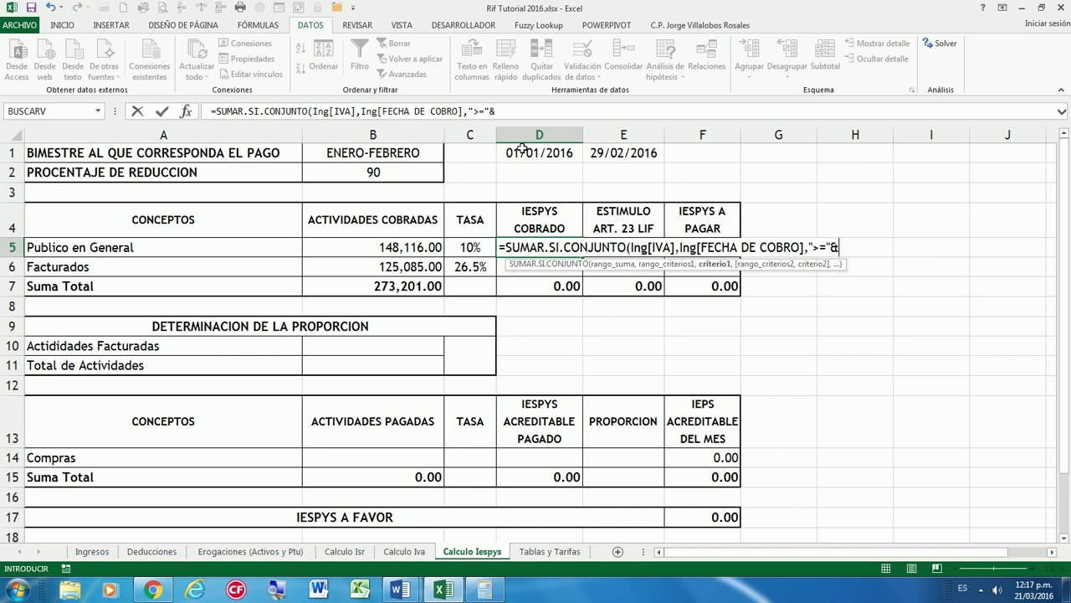
pyautogui.click(521, 148)
pyautogui.press('F4')
# Add a second Ing[FECHA DE COBRO] criterion: on or before the end date in E1
pyautogui.write(',')
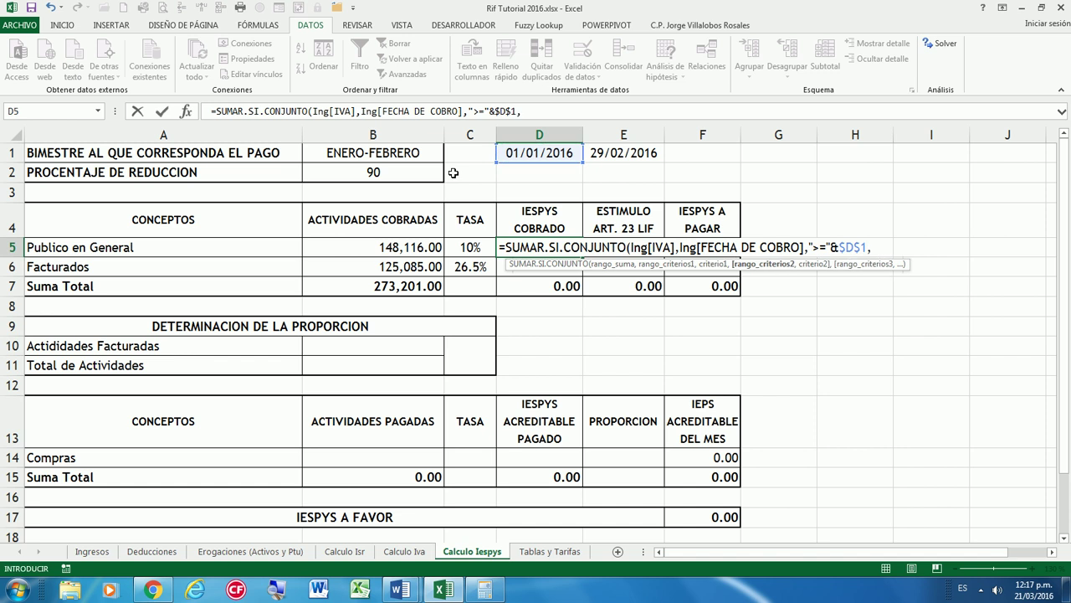
pyautogui.write('IN')
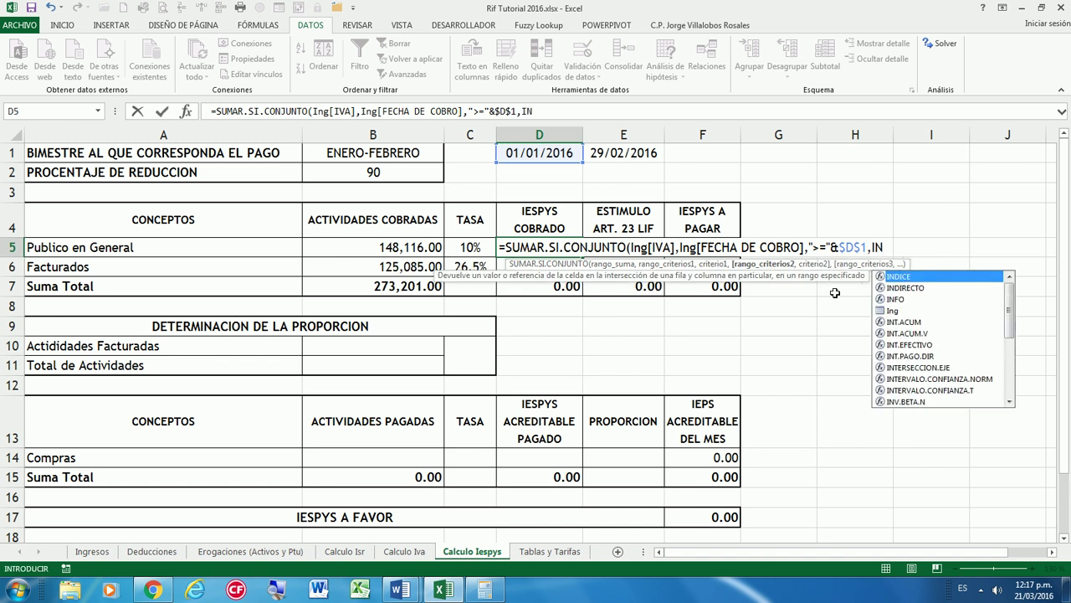
pyautogui.click(892, 311)
pyautogui.doubleClick(891, 311)
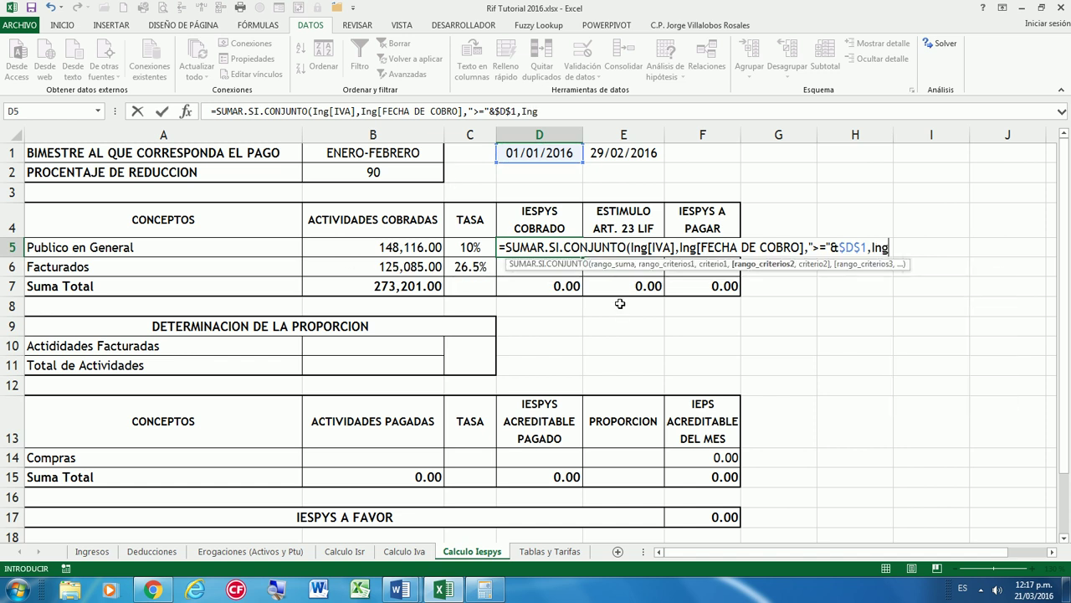
pyautogui.write('[')
pyautogui.doubleClick(931, 275)
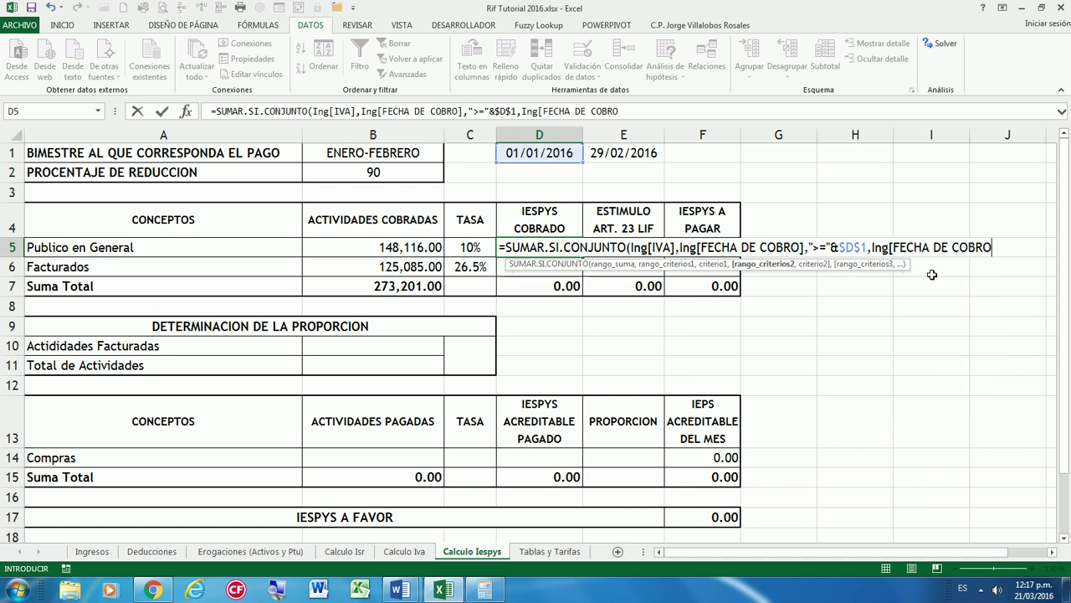
pyautogui.write(',"<=')
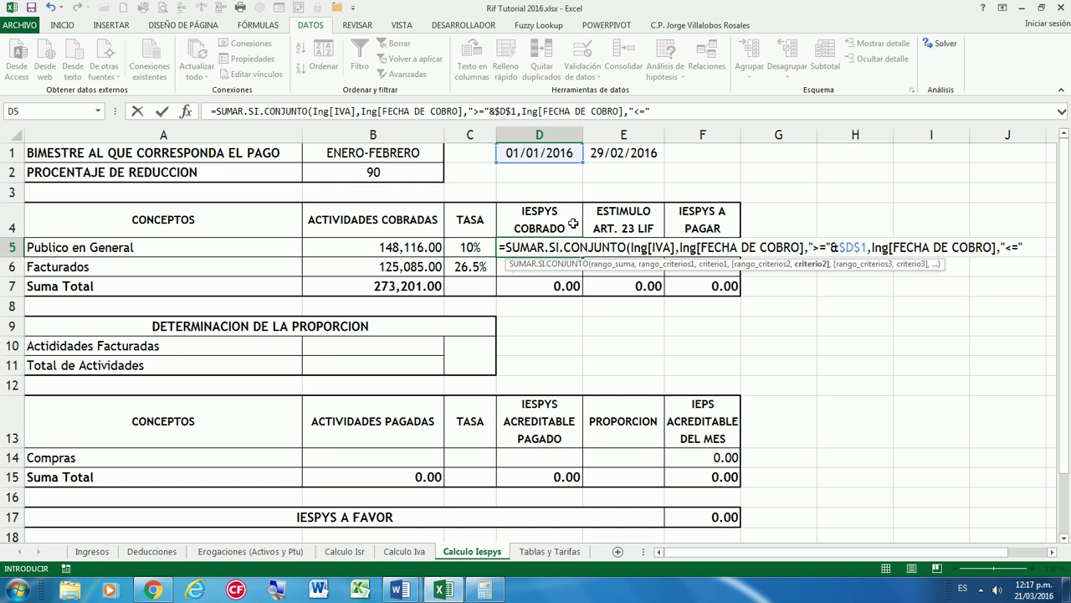
pyautogui.click(610, 153)
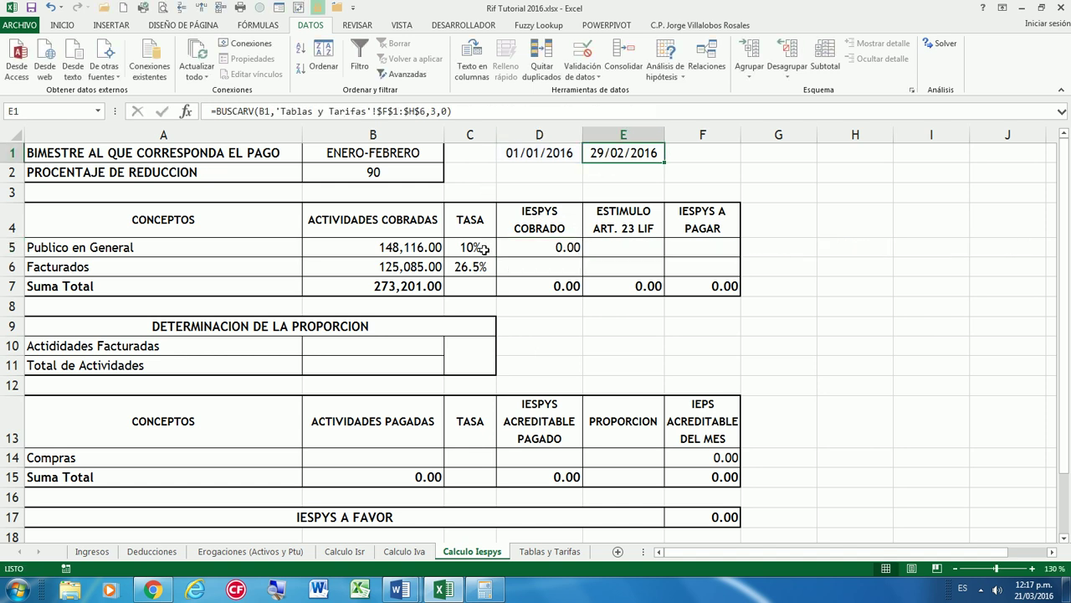
pyautogui.doubleClick(517, 247)
pyautogui.click(1018, 244)
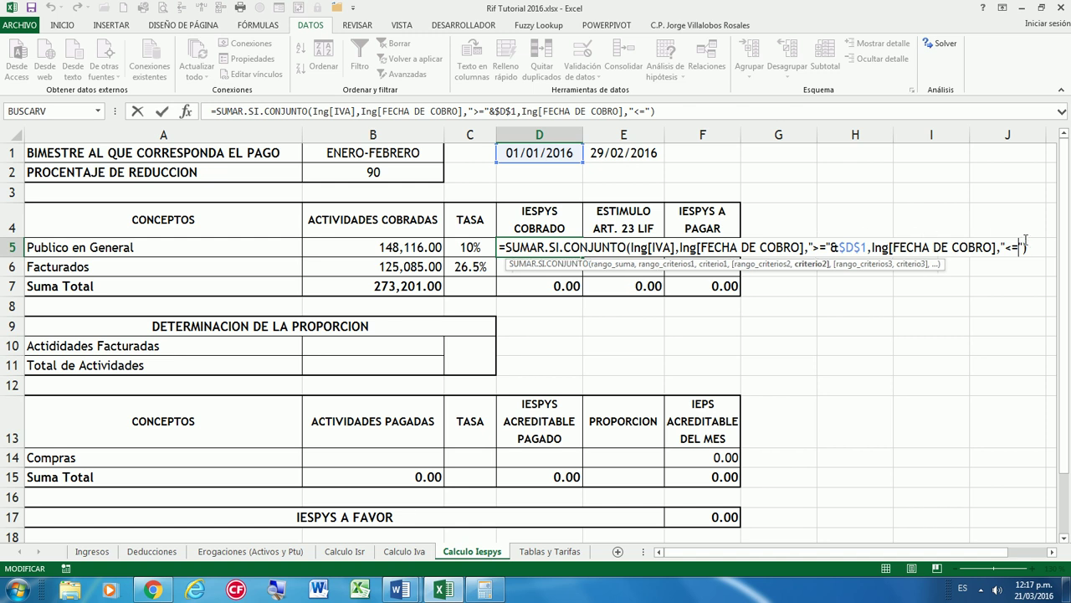
pyautogui.press('Delete')
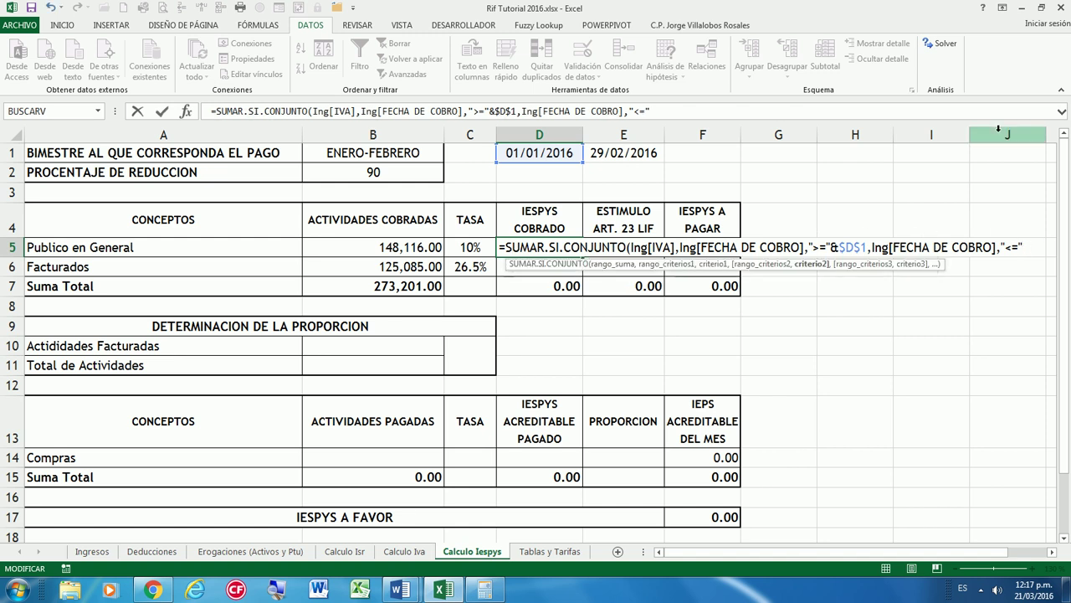
pyautogui.write('&')
pyautogui.click(606, 156)
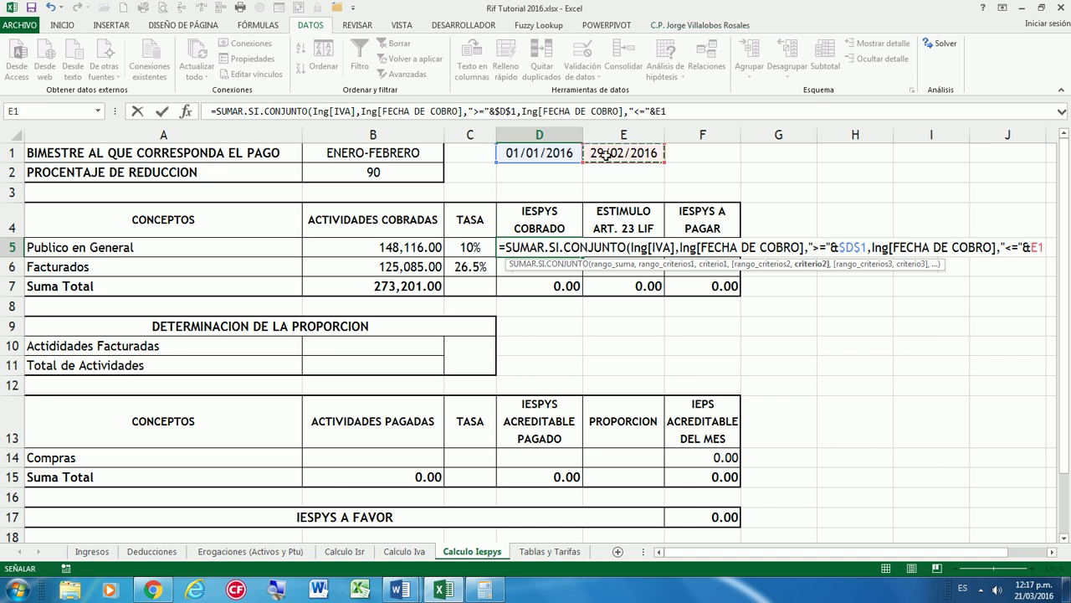
# Add the Ing[TIPO] criterion matching A5 and confirm the formula, returning 3,258.56
pyautogui.write(',I')
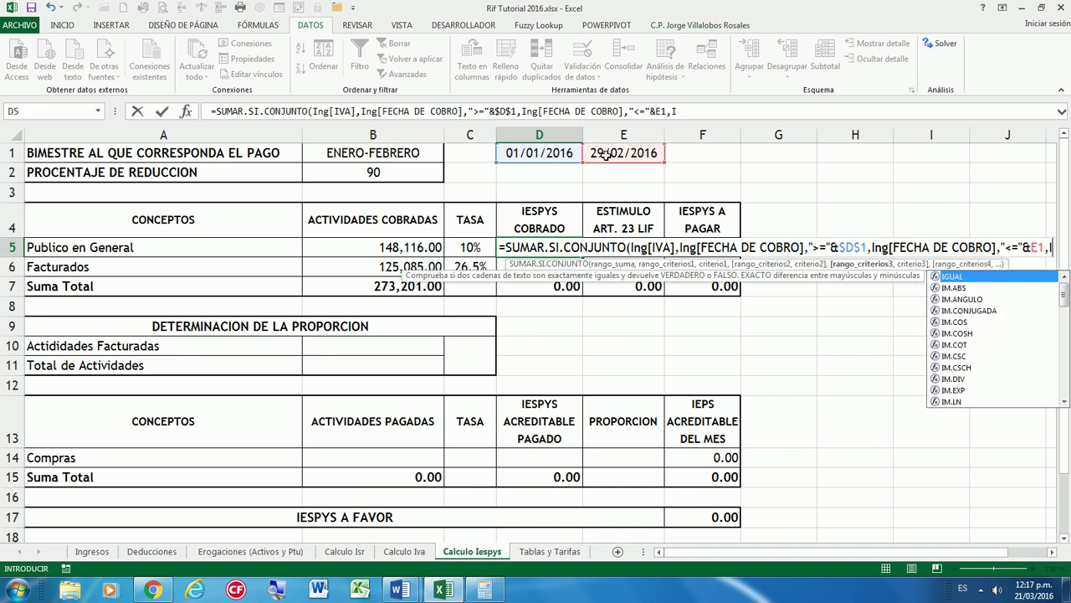
pyautogui.write('N')
pyautogui.doubleClick(526, 329)
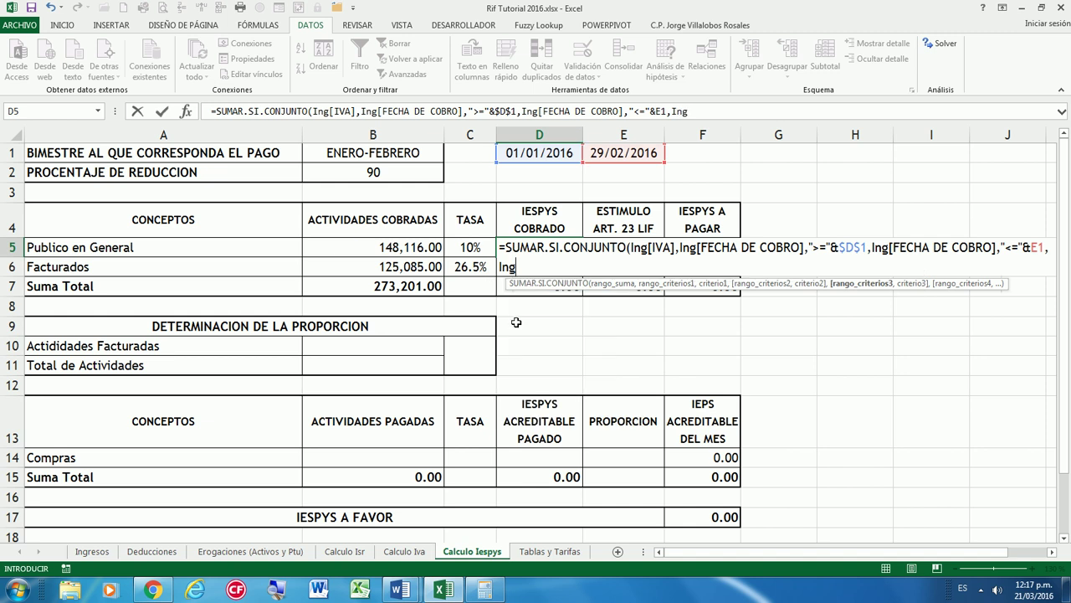
pyautogui.write('[')
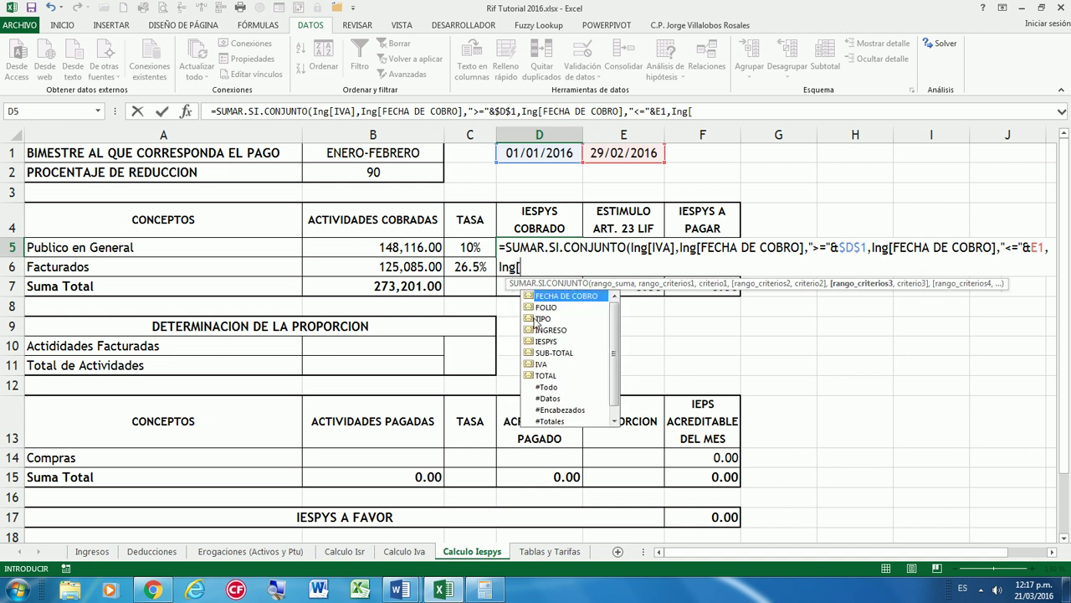
pyautogui.doubleClick(540, 318)
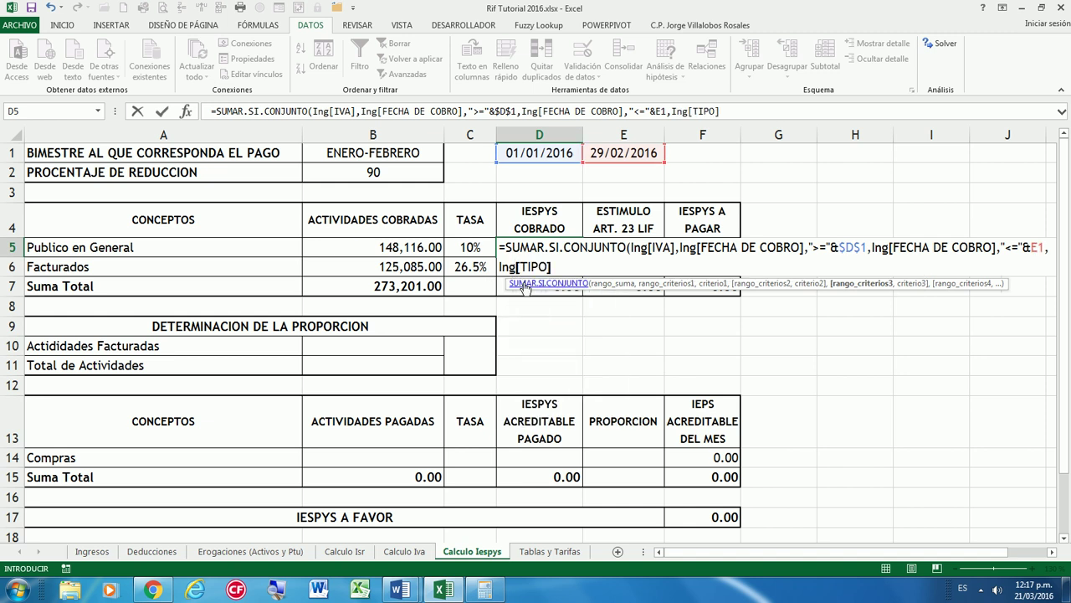
pyautogui.write(',')
pyautogui.click(229, 250)
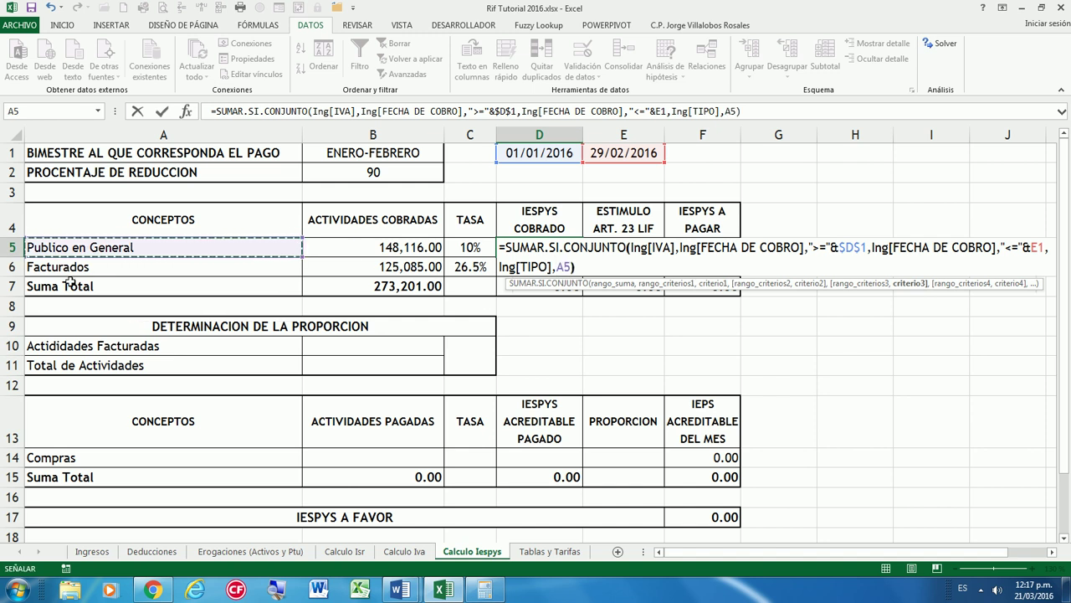
pyautogui.press('Return')
pyautogui.press('Up')
pyautogui.press('Left')
pyautogui.press('Right')
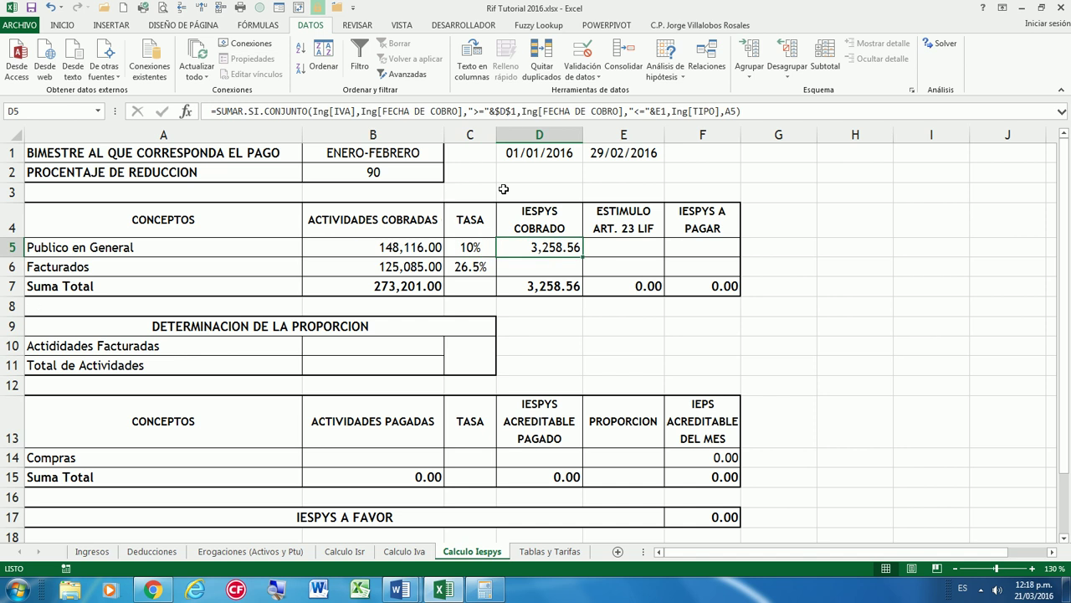
# Change D5's summed column from Ing[IVA] to Ing[IESPYS], giving 14,811.60
pyautogui.click(356, 110)
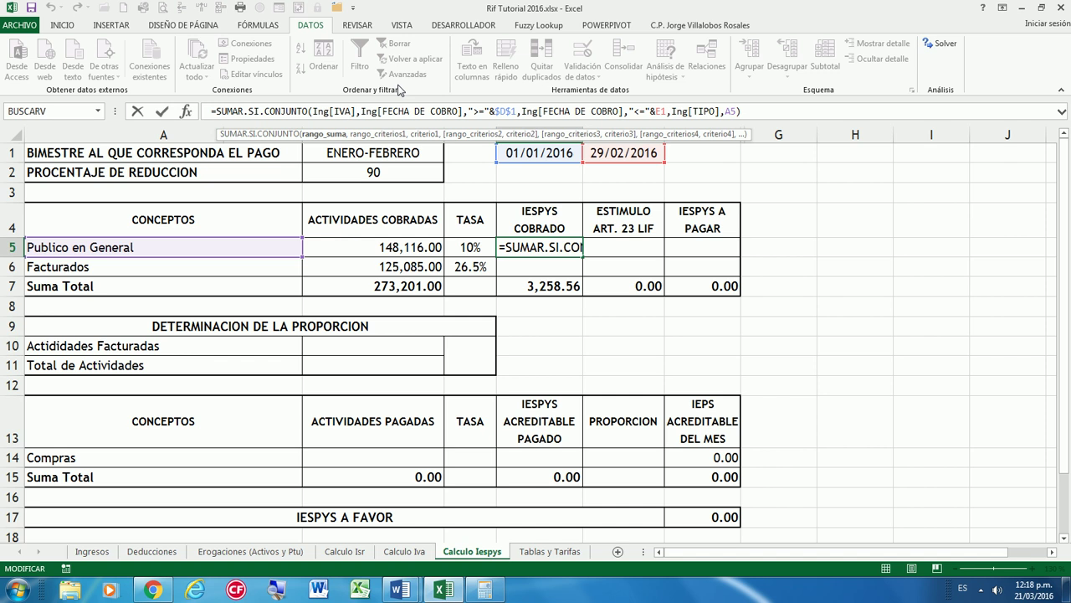
pyautogui.press('BackSpace')
pyautogui.press('BackSpace')
pyautogui.press('BackSpace')
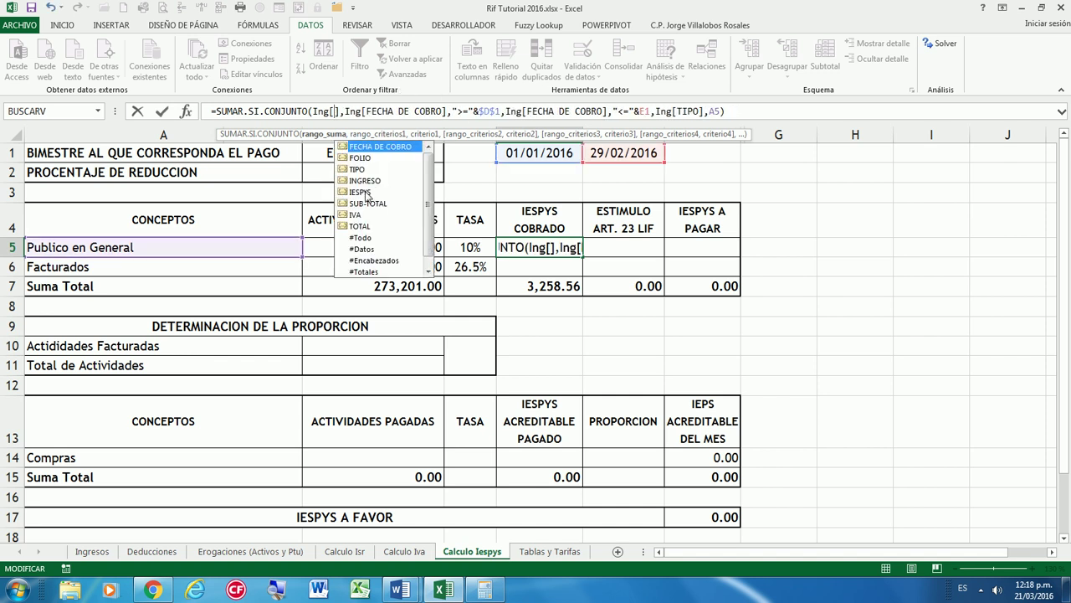
pyautogui.doubleClick(370, 192)
pyautogui.press('Return')
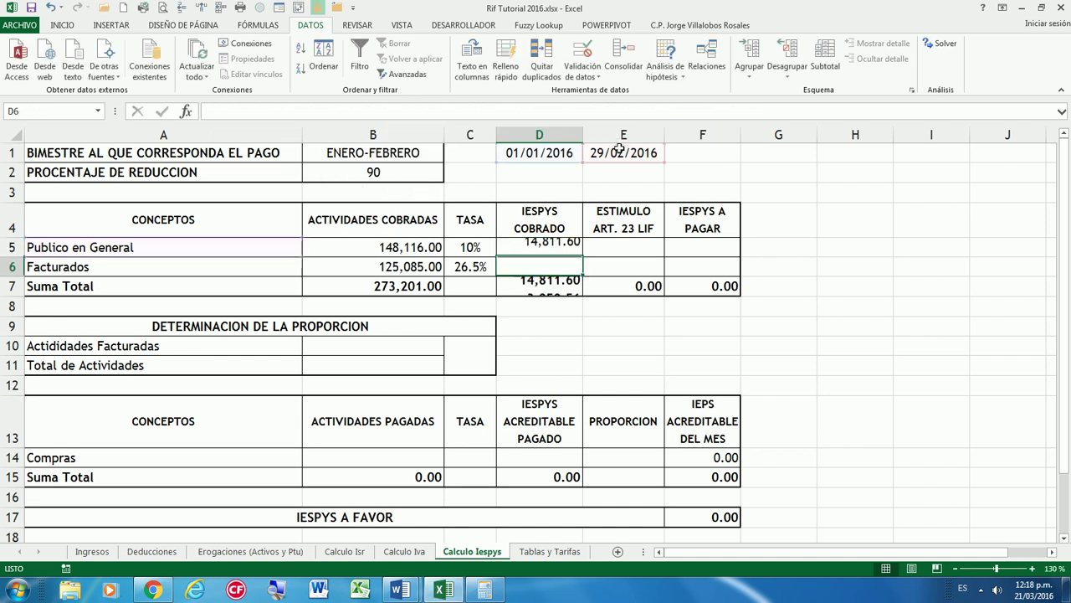
pyautogui.press('Up')
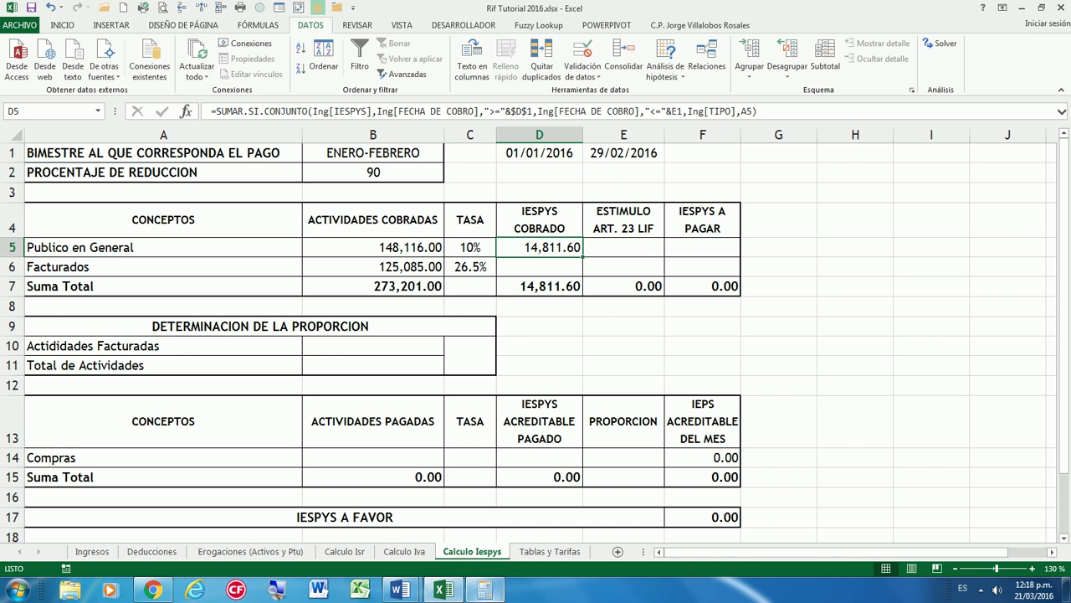
pyautogui.click(485, 589)
# Confirm in Calculator that 148,116 / 10 equals 14,811.6, then minimize it
pyautogui.moveTo(280, 173); pyautogui.dragTo(648, 323)
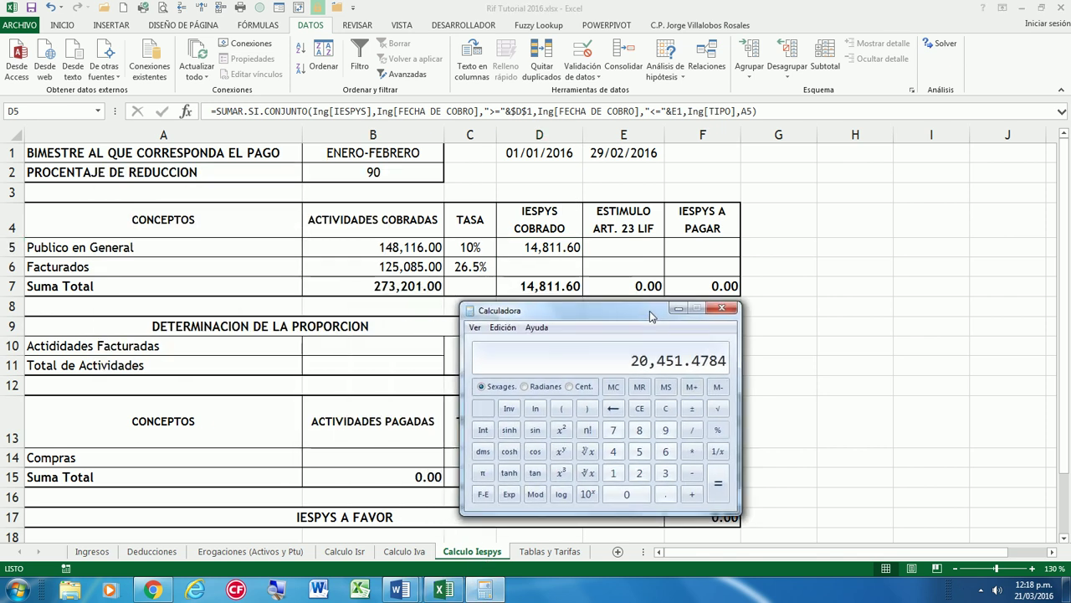
pyautogui.press('Escape')
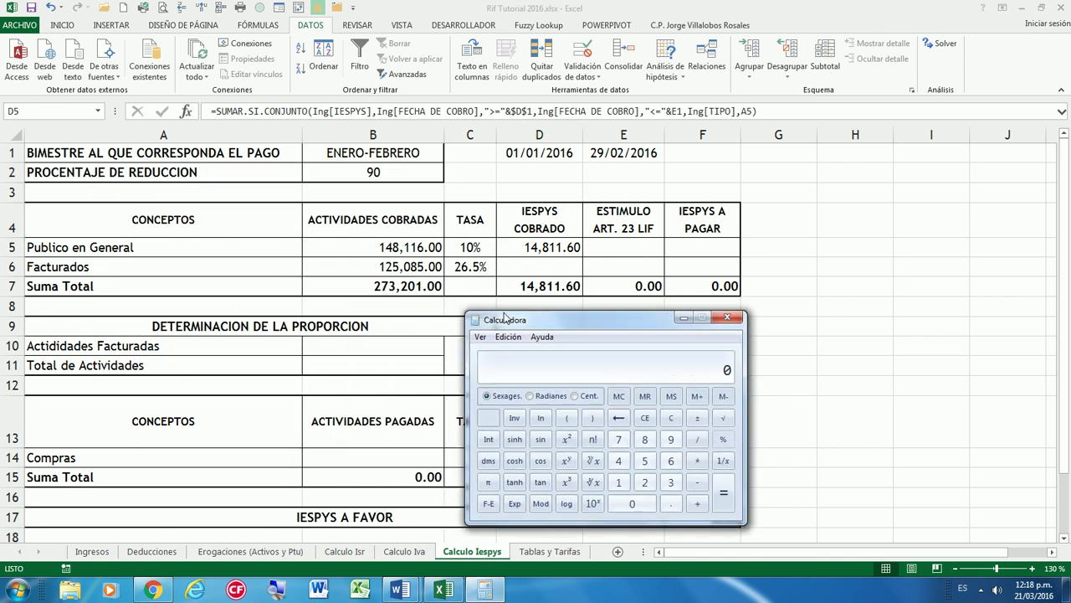
pyautogui.write('148116/10')
pyautogui.press('Return')
pyautogui.click(684, 318)
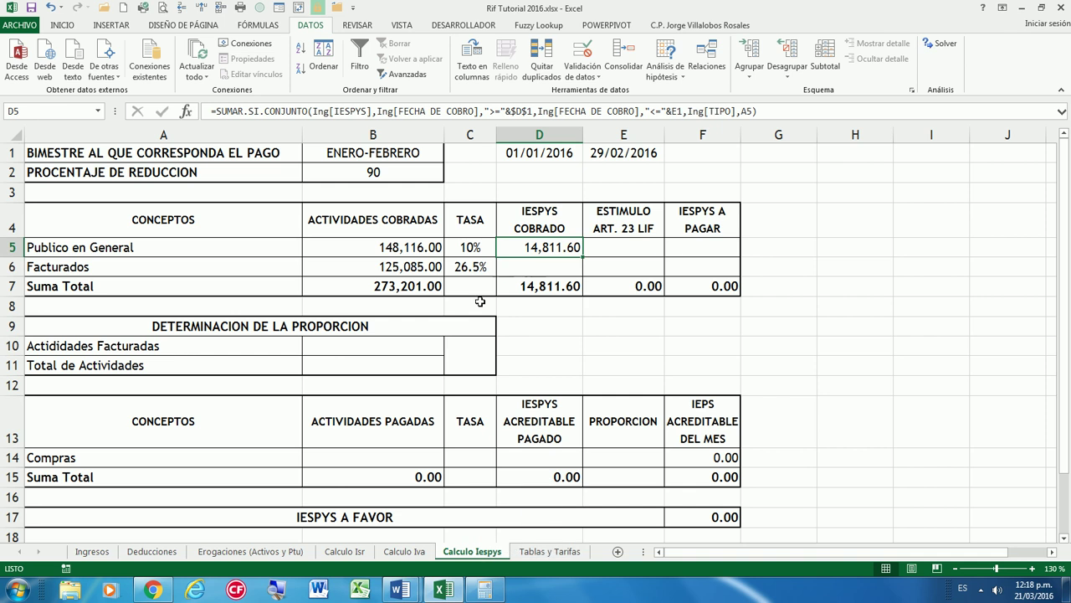
# Copy D5's formula into D6 for the Facturados row
pyautogui.moveTo(554, 247); pyautogui.dragTo(210, 243)
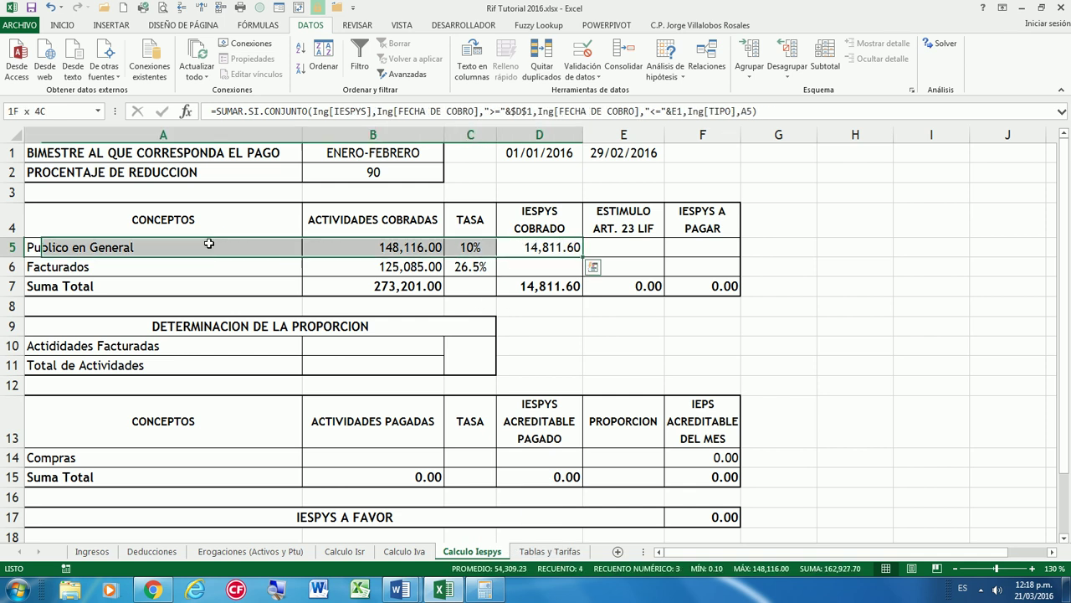
pyautogui.moveTo(393, 243); pyautogui.dragTo(544, 247)
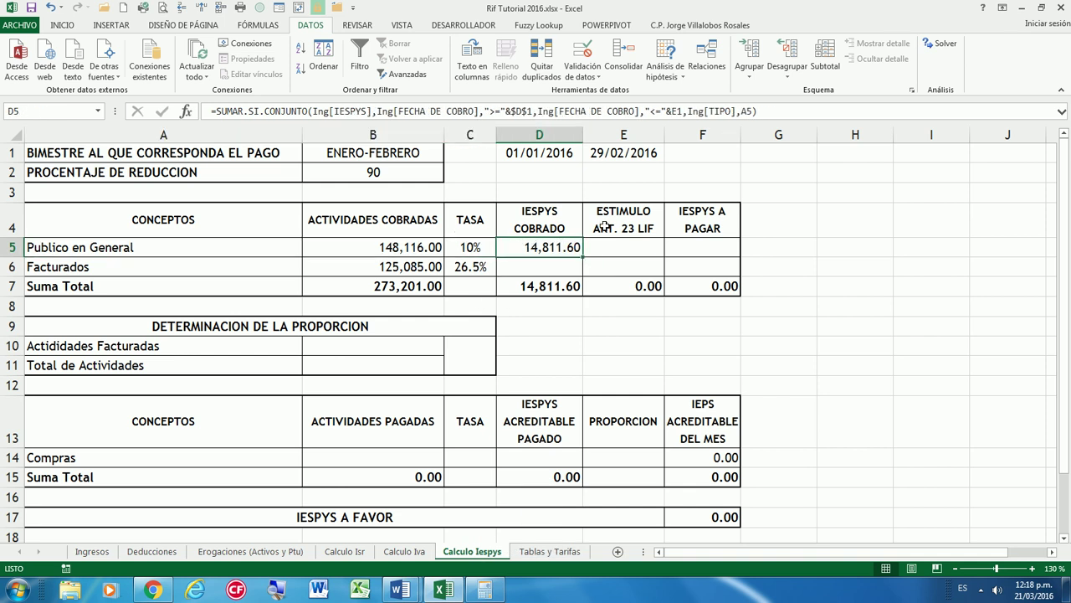
pyautogui.hotkey('ctrl', 'c')
pyautogui.press('Down')
pyautogui.hotkey('ctrl', 'v')
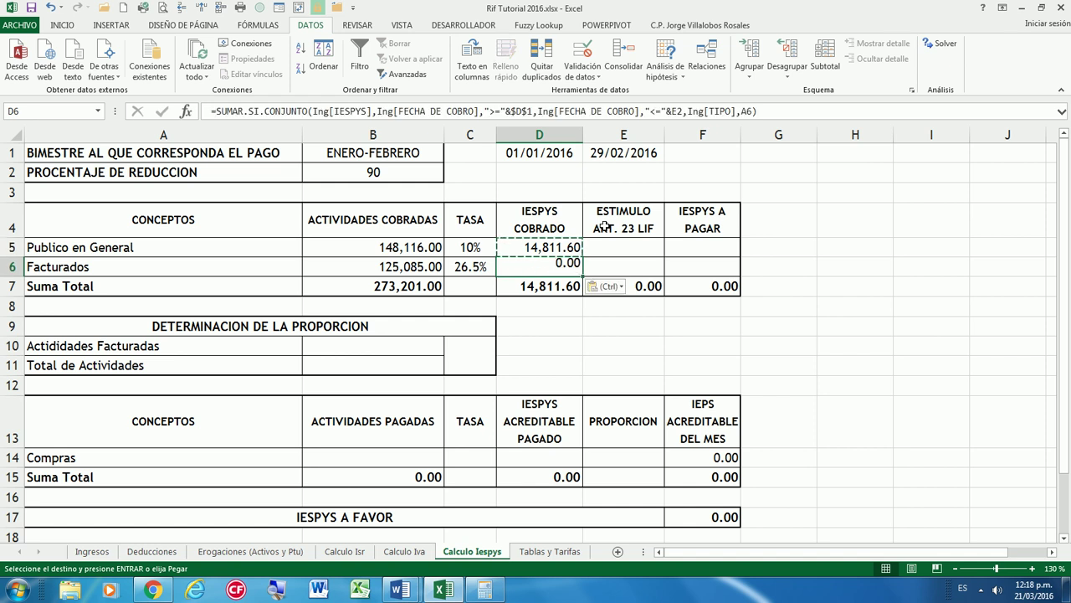
pyautogui.press('Escape')
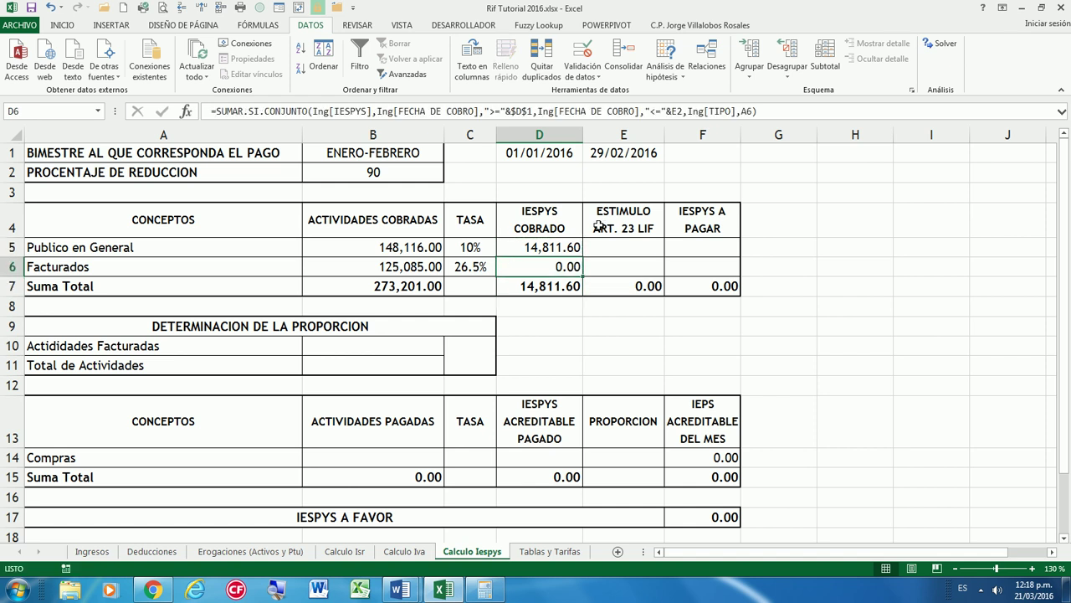
# Make D5's end-date reference absolute as $E$1
pyautogui.click(566, 245)
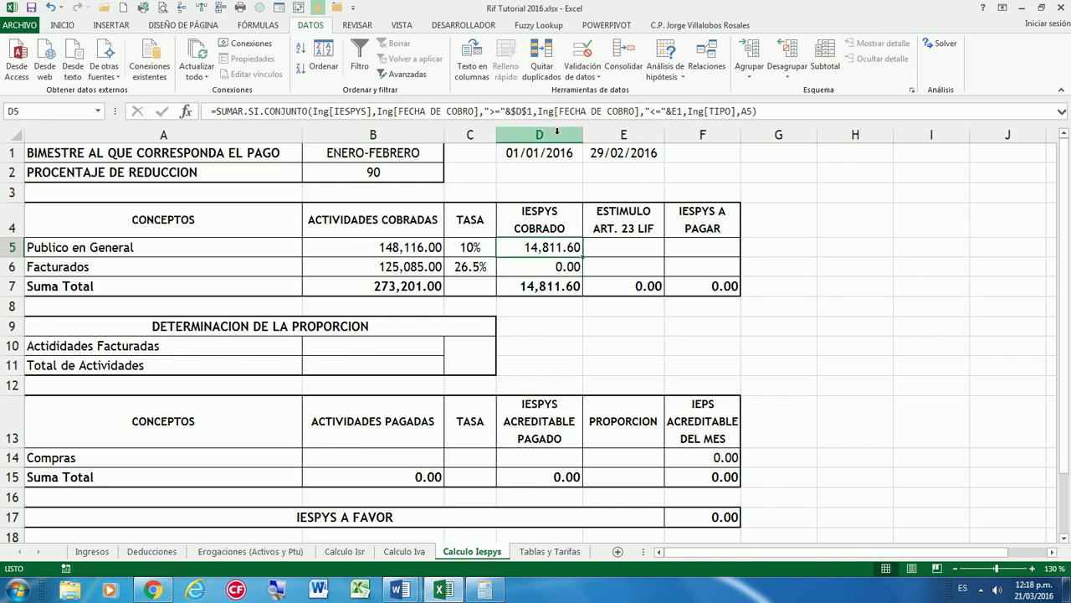
pyautogui.click(680, 111)
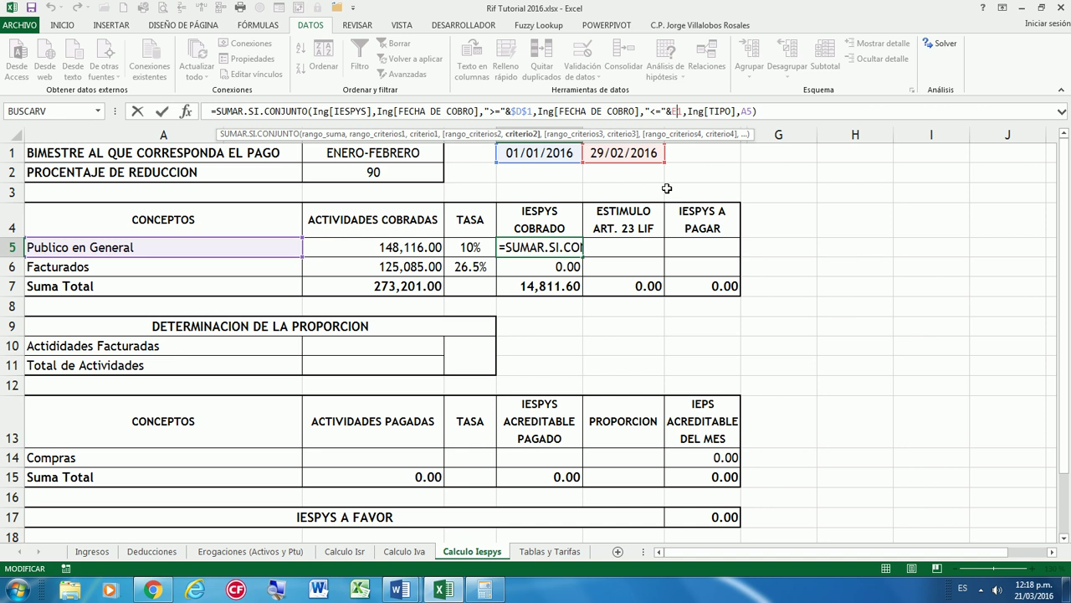
pyautogui.press('F4')
# Confirm the corrected D5 formula and copy it again into D6
pyautogui.press('Return')
pyautogui.press('Up')
pyautogui.hotkey('ctrl', 'c')
pyautogui.press('Down')
pyautogui.press('Return')
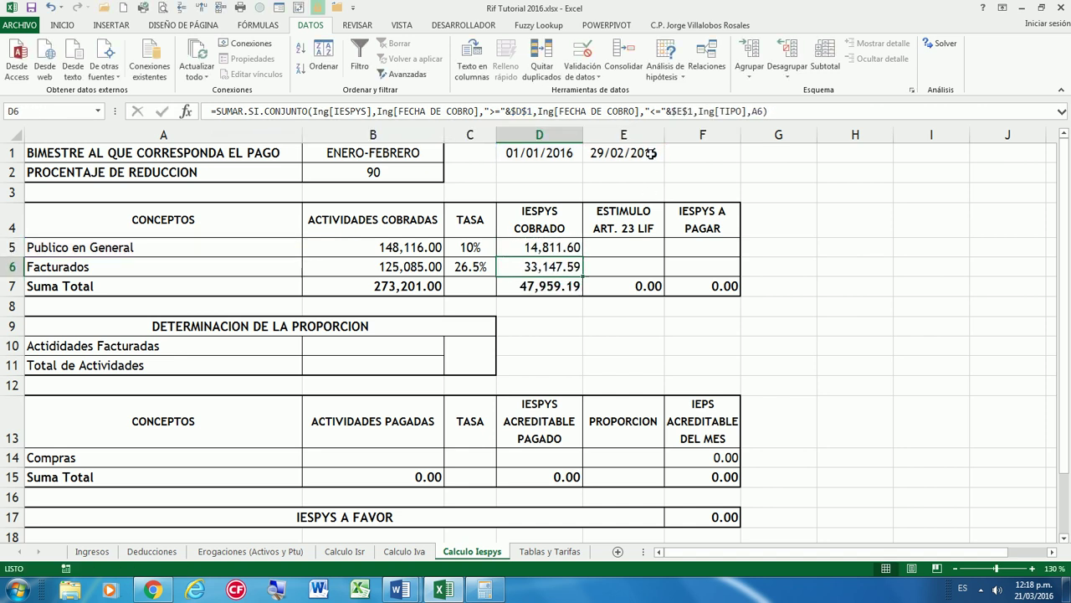
# Verify in Calculator that 125,085 × 0.265 matches Facturados' 33,147.59, then minimize it
pyautogui.click(484, 590)
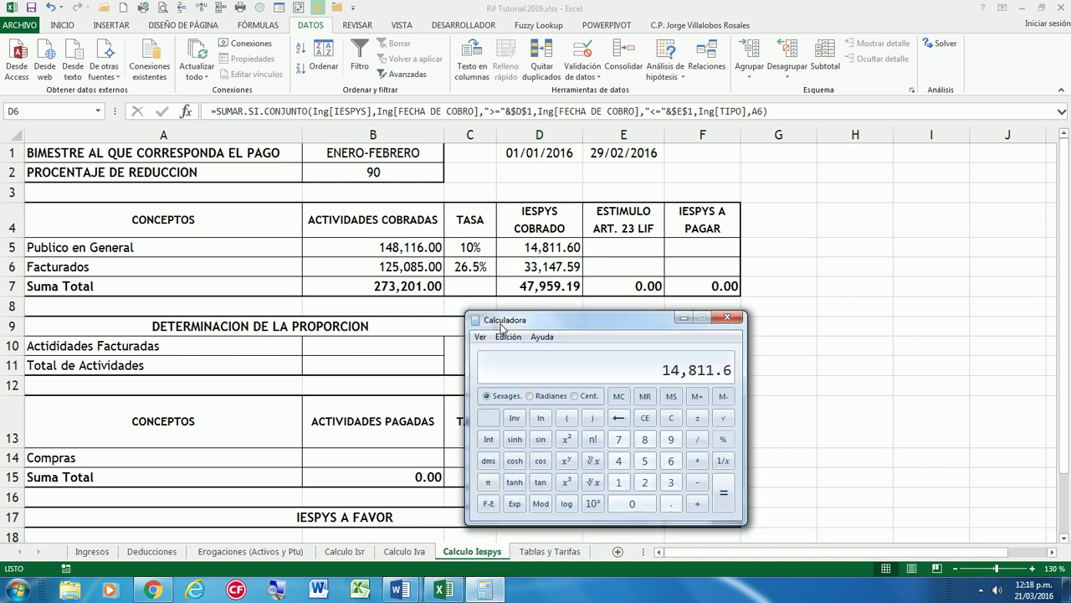
pyautogui.moveTo(518, 308); pyautogui.dragTo(411, 316)
pyautogui.write('1280')
pyautogui.press('Escape')
pyautogui.write('125085*.2650')
pyautogui.press('Return')
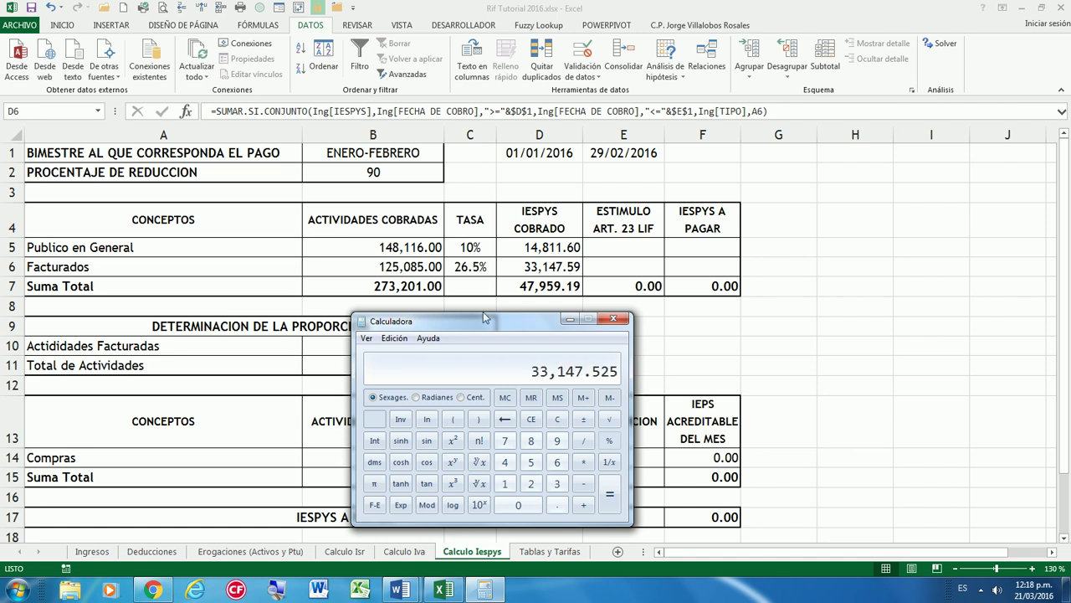
pyautogui.moveTo(484, 318); pyautogui.dragTo(474, 287)
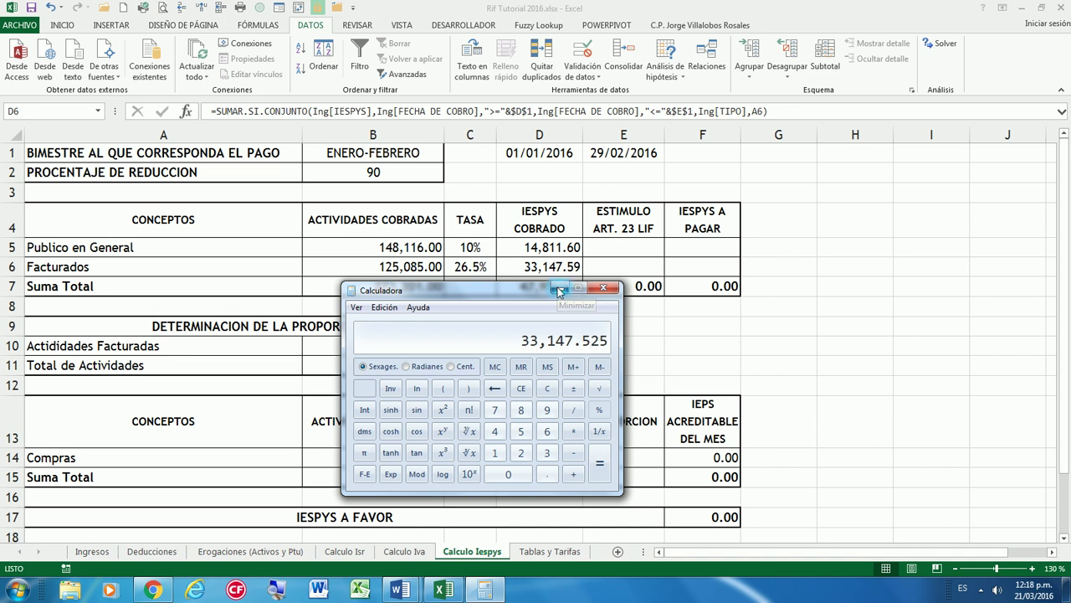
pyautogui.press('Escape')
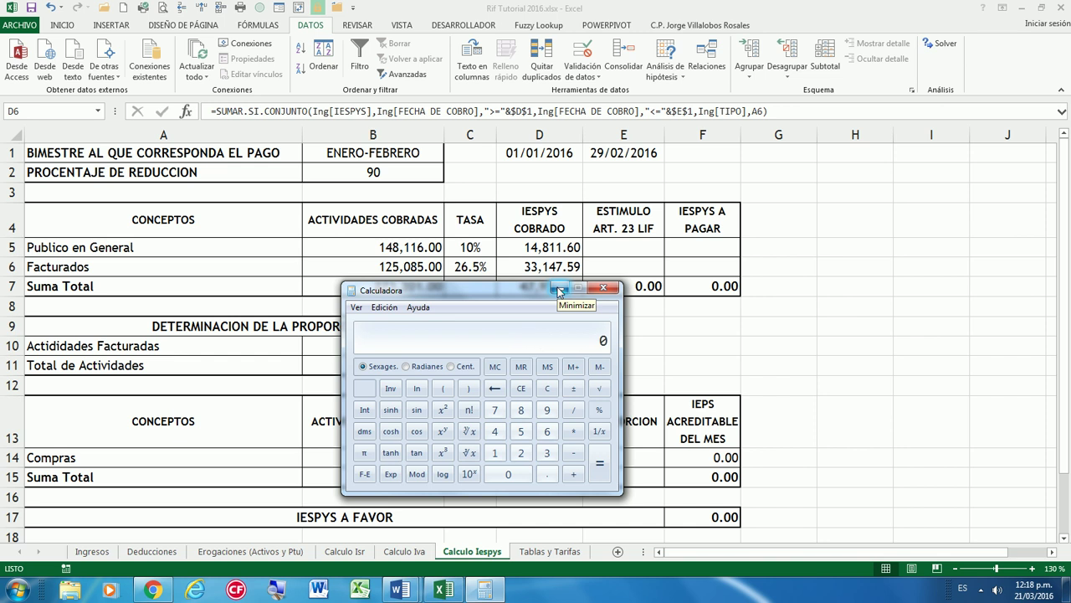
pyautogui.click(559, 290)
pyautogui.click(612, 250)
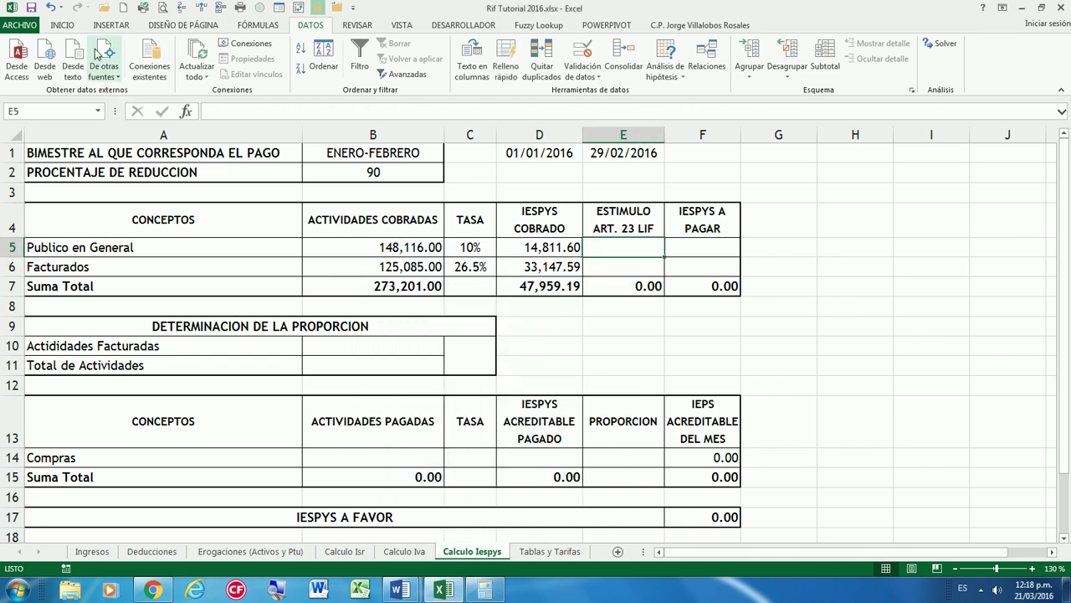
# Set the estímulo to =REDONDEAR(D5*B2%,2) in E5 and 0 in E6
pyautogui.write('=')
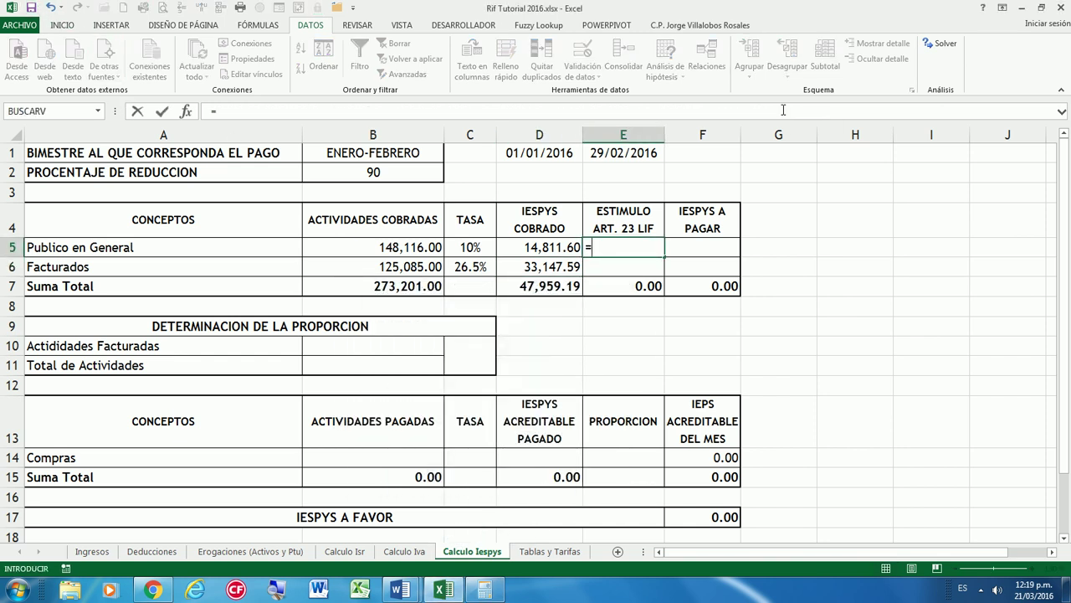
pyautogui.write('RE')
pyautogui.doubleClick(651, 313)
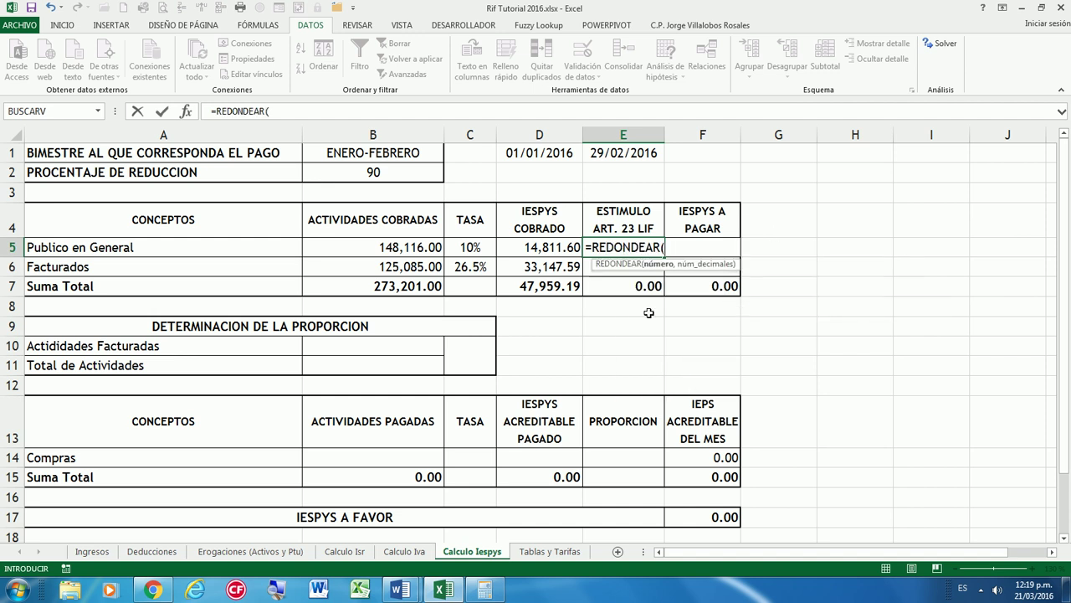
pyautogui.click(535, 248)
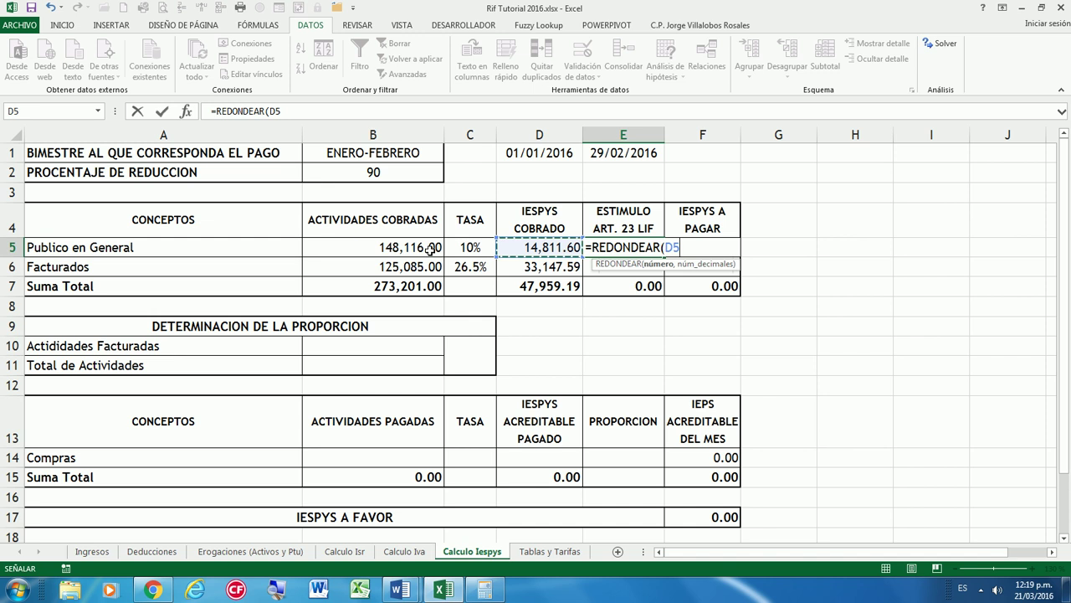
pyautogui.write('*')
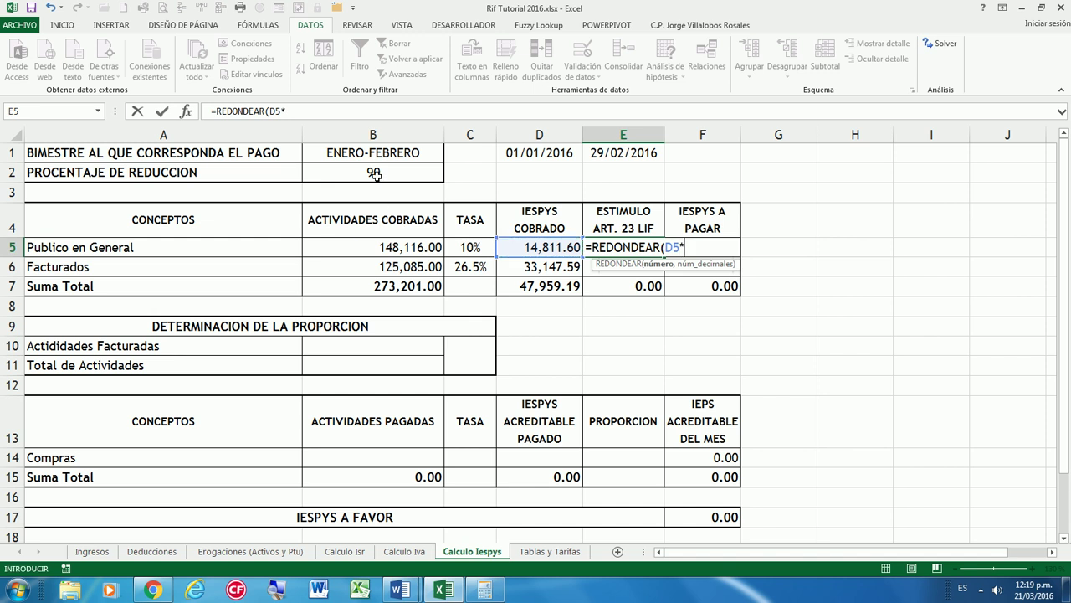
pyautogui.click(375, 172)
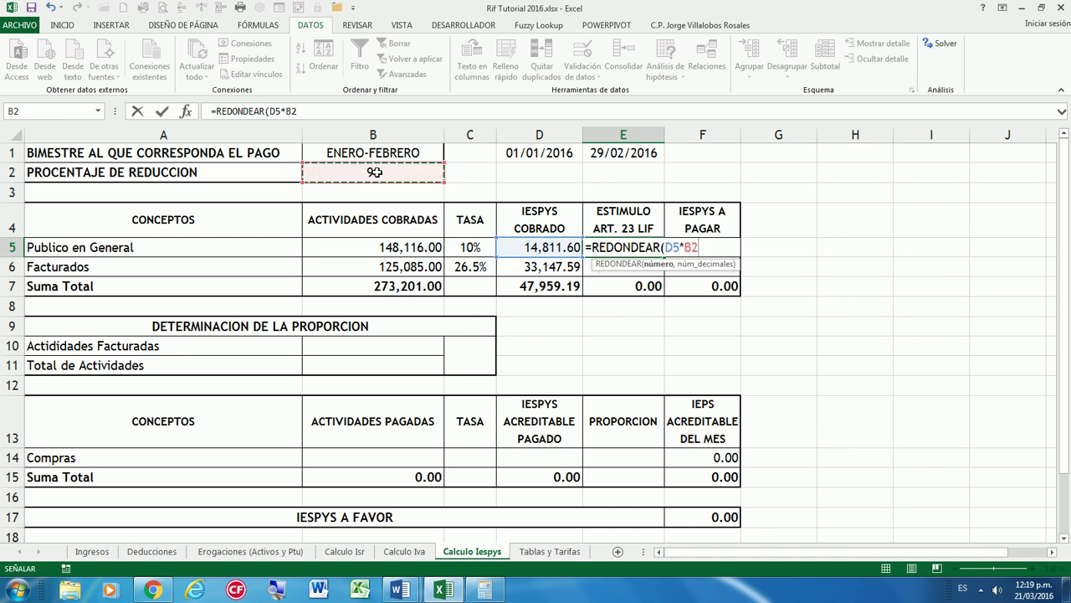
pyautogui.write('%,2)')
pyautogui.press('Return')
pyautogui.press('Up')
pyautogui.press('Down')
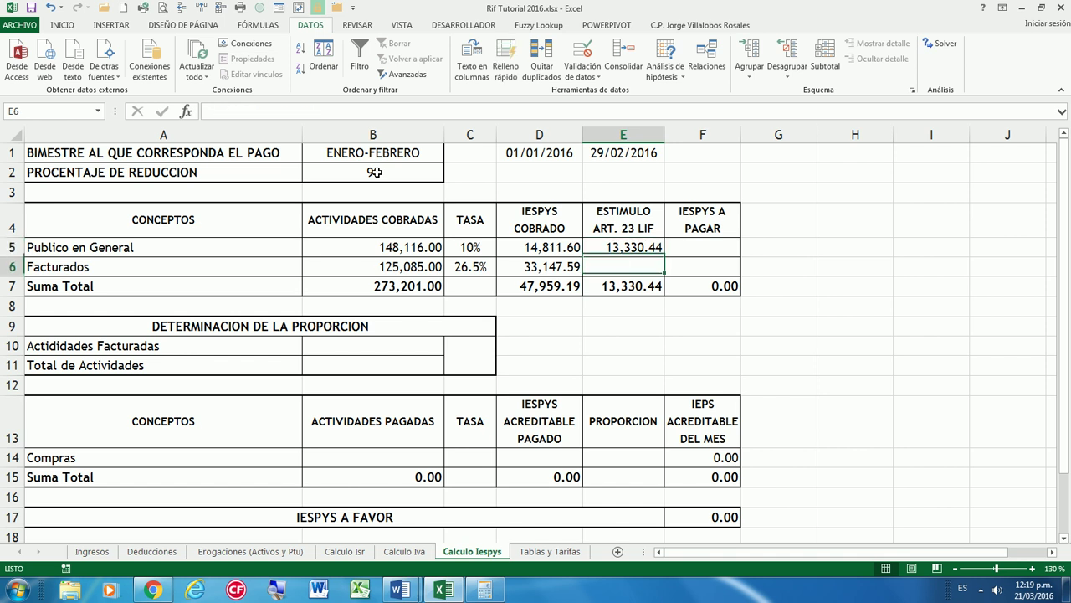
pyautogui.write('0')
pyautogui.press('Return')
# Enter =D5-E5 in F5 for IESPYS A PAGAR and fill it down to F6
pyautogui.press('Up')
pyautogui.press('Left')
pyautogui.press('Left')
pyautogui.press('Left')
pyautogui.press('Left')
pyautogui.press('Right')
pyautogui.press('Right')
pyautogui.press('Right')
pyautogui.press('Right')
pyautogui.press('Right')
pyautogui.press('Up')
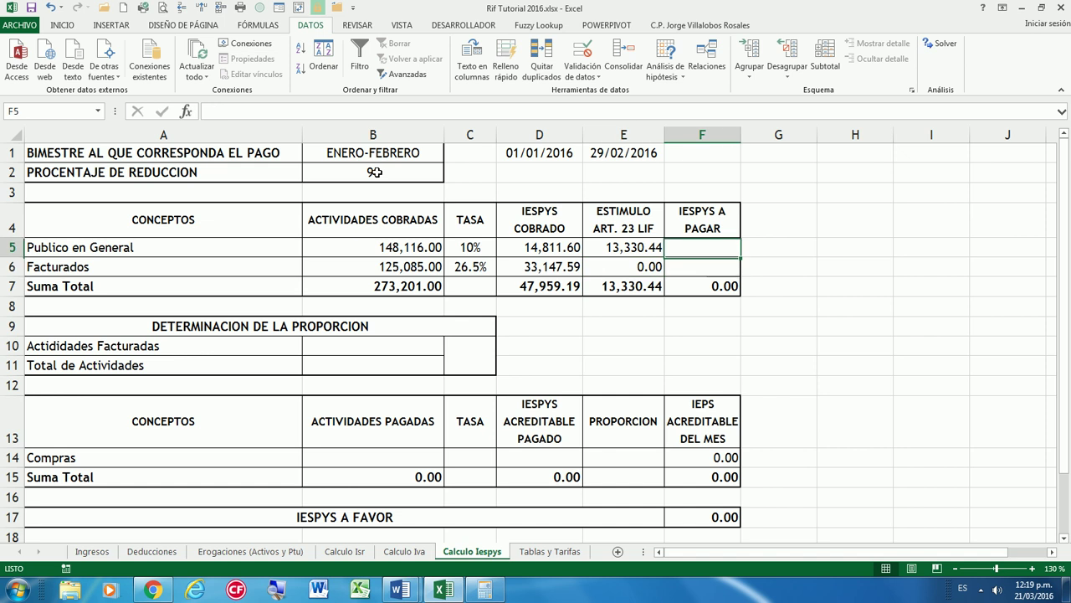
pyautogui.write('=')
pyautogui.press('Left')
pyautogui.press('Left')
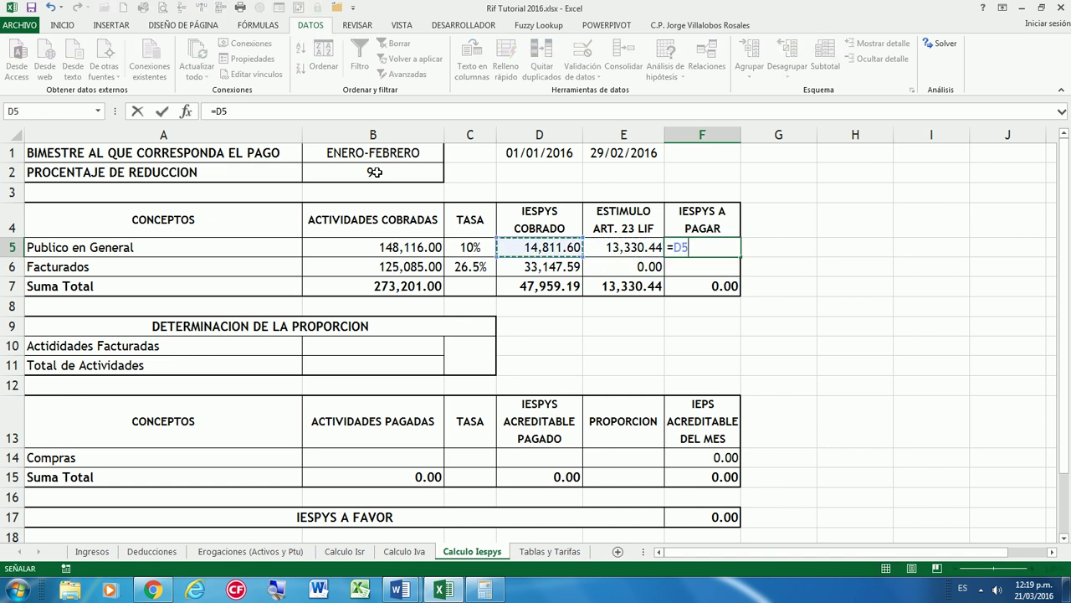
pyautogui.write('-')
pyautogui.press('Left')
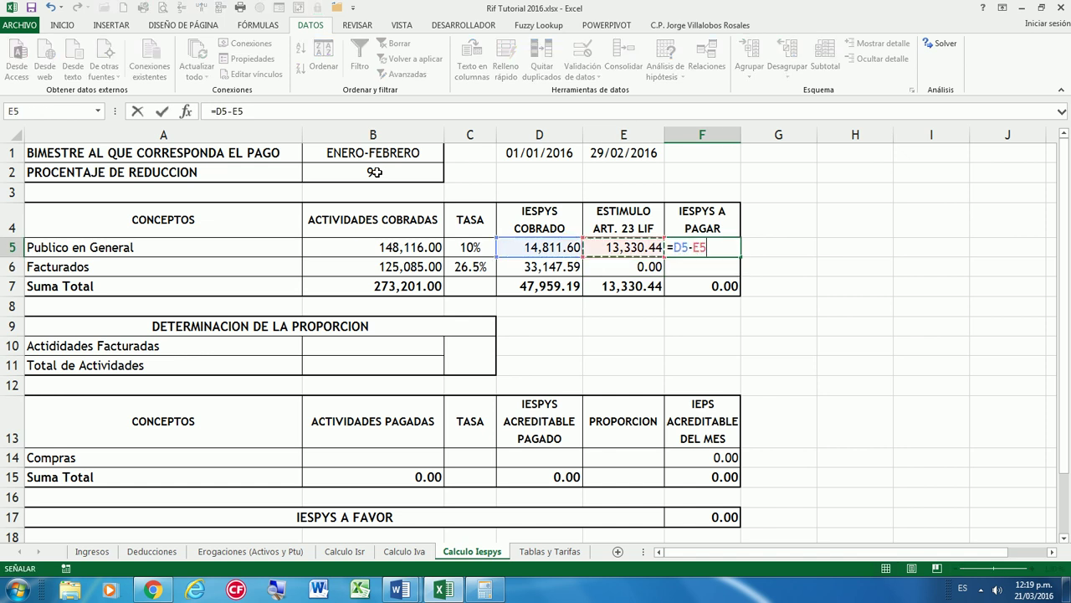
pyautogui.press('Return')
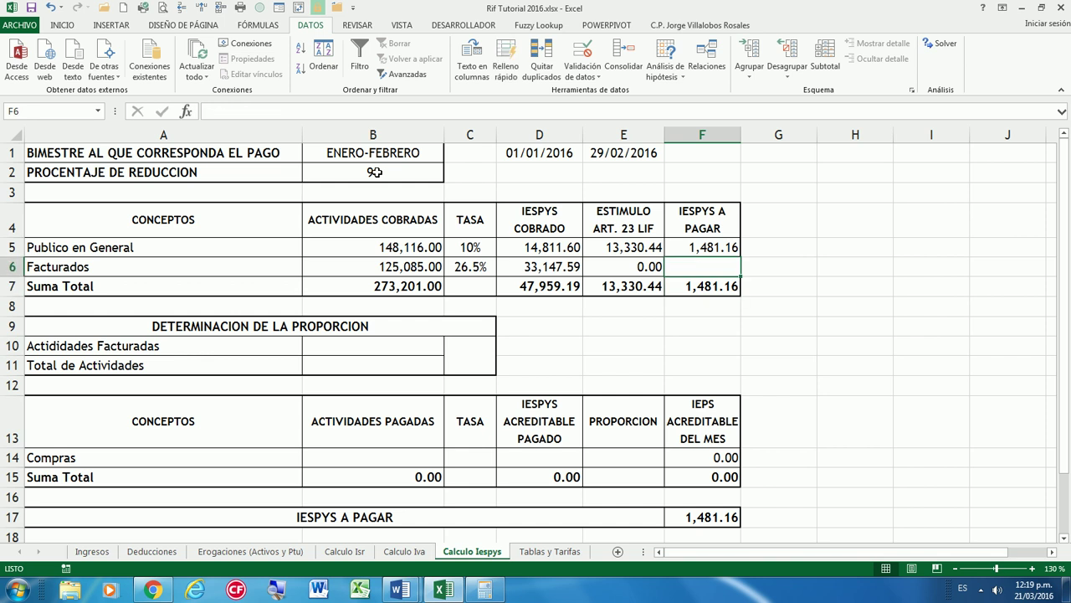
pyautogui.press('Up')
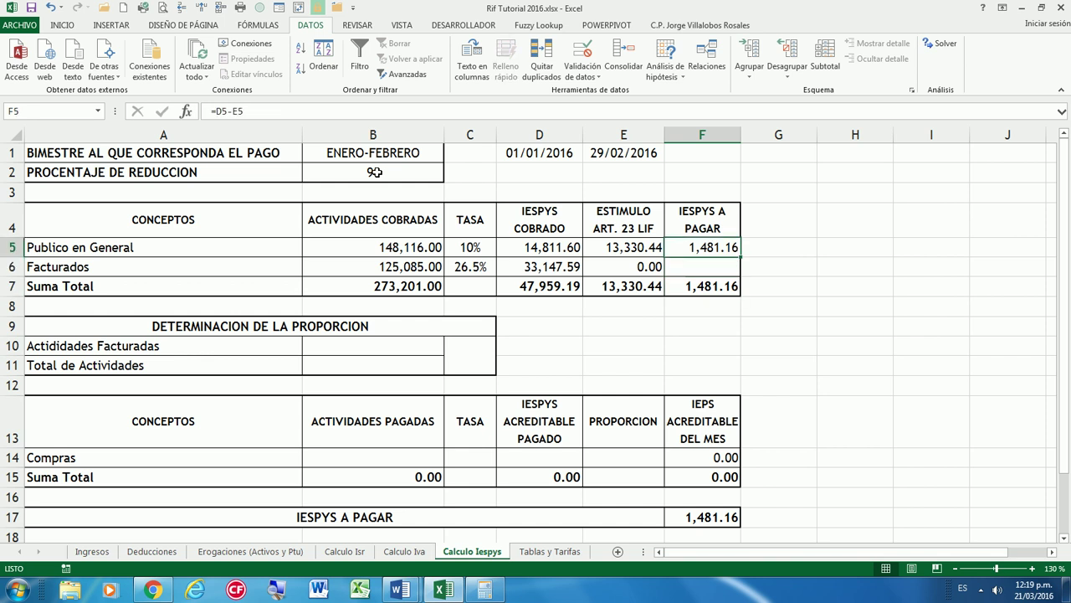
pyautogui.hotkey('shift', 'Down')
pyautogui.hotkey('ctrl', 'd')
pyautogui.press('Down')
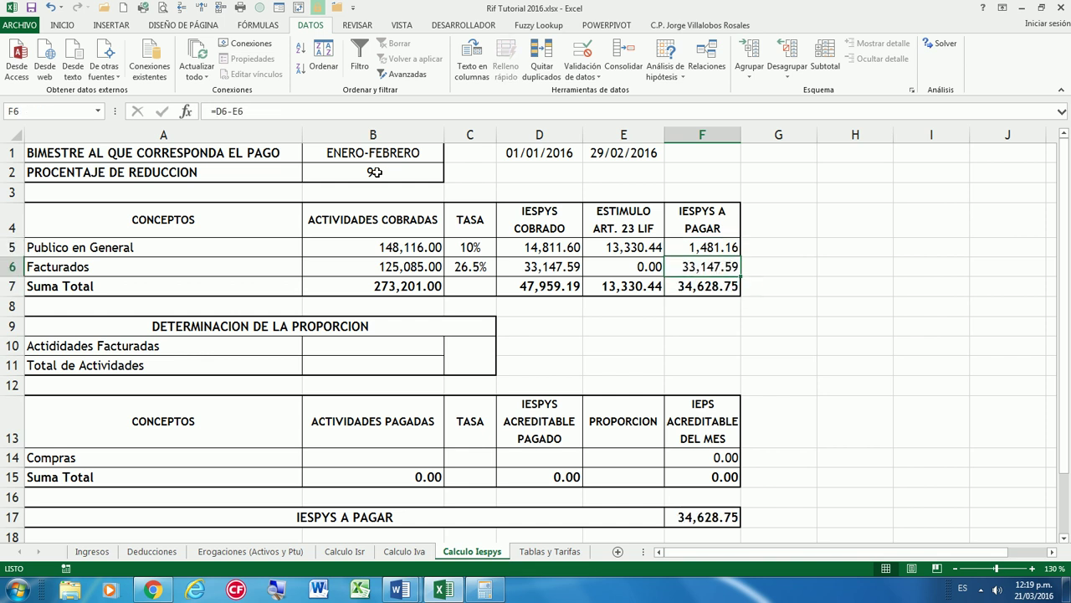
pyautogui.press('Down')
pyautogui.press('Left')
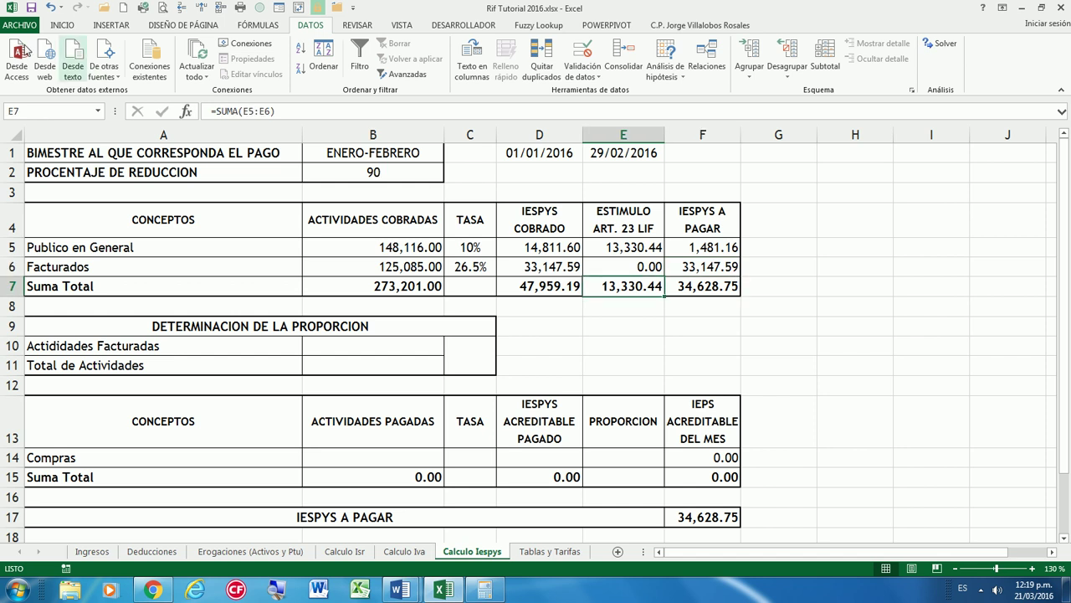
# Link the proportion table with =B6 in B10 and =B7 in B11
pyautogui.click(721, 283)
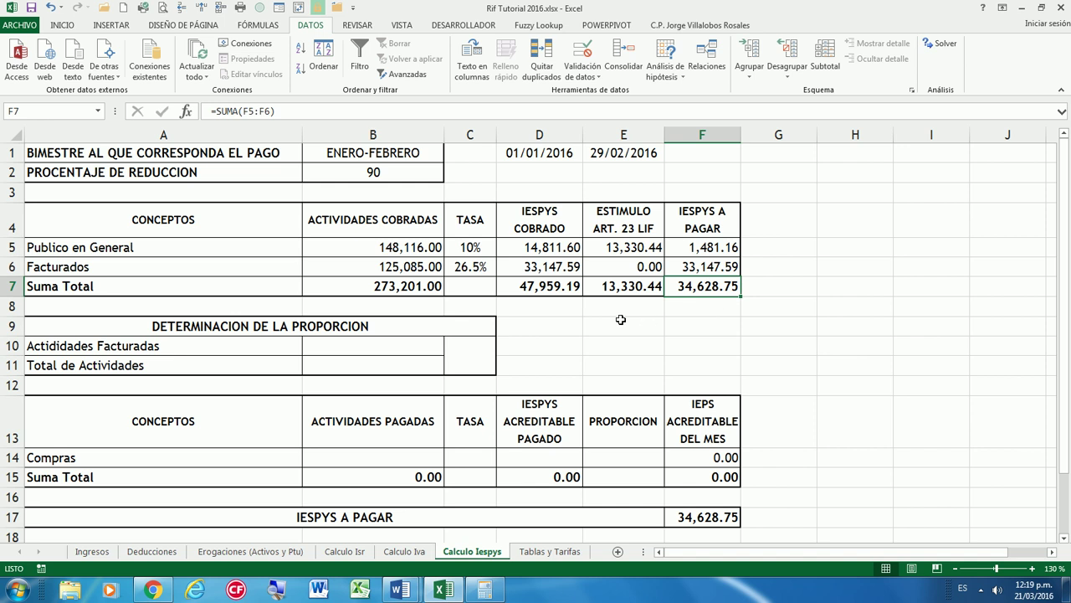
pyautogui.click(416, 344)
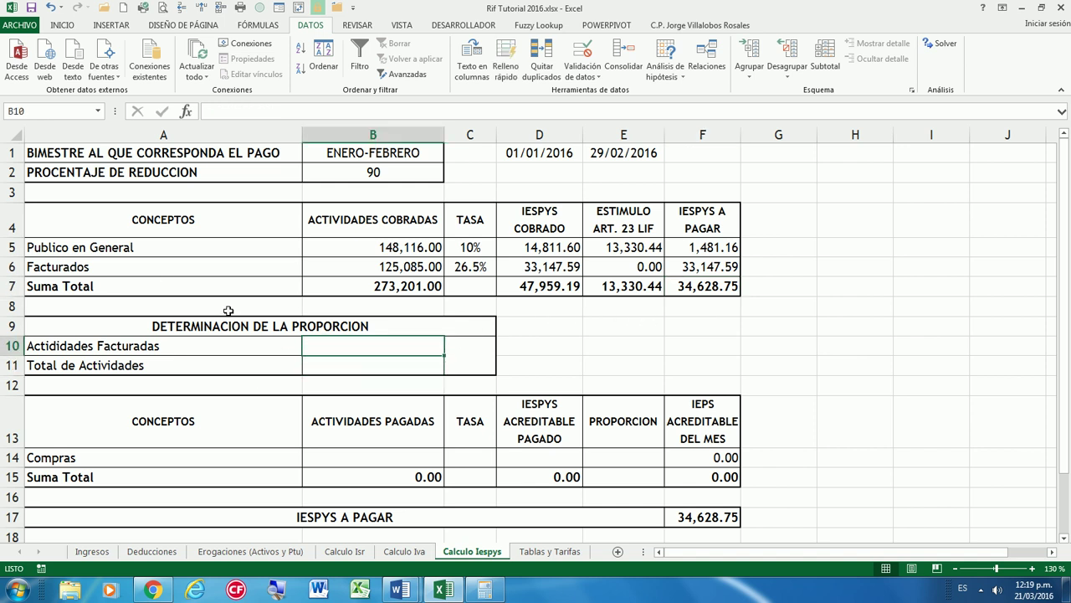
pyautogui.write('=')
pyautogui.press('Up')
pyautogui.press('Up')
pyautogui.press('Up')
pyautogui.press('Up')
pyautogui.press('Return')
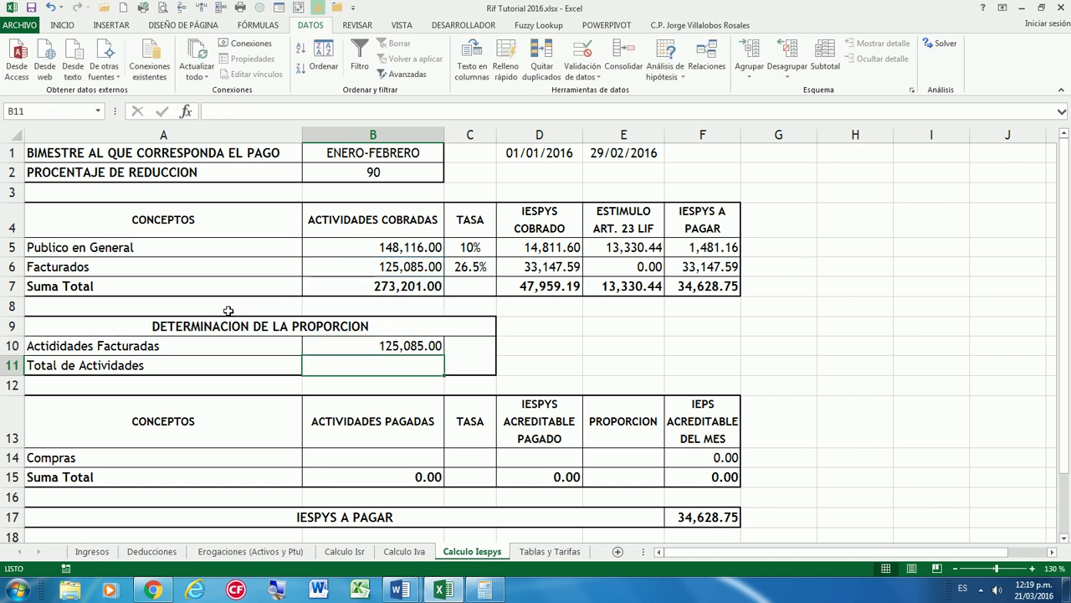
pyautogui.write('=')
pyautogui.press('Up')
pyautogui.press('Up')
pyautogui.press('Up')
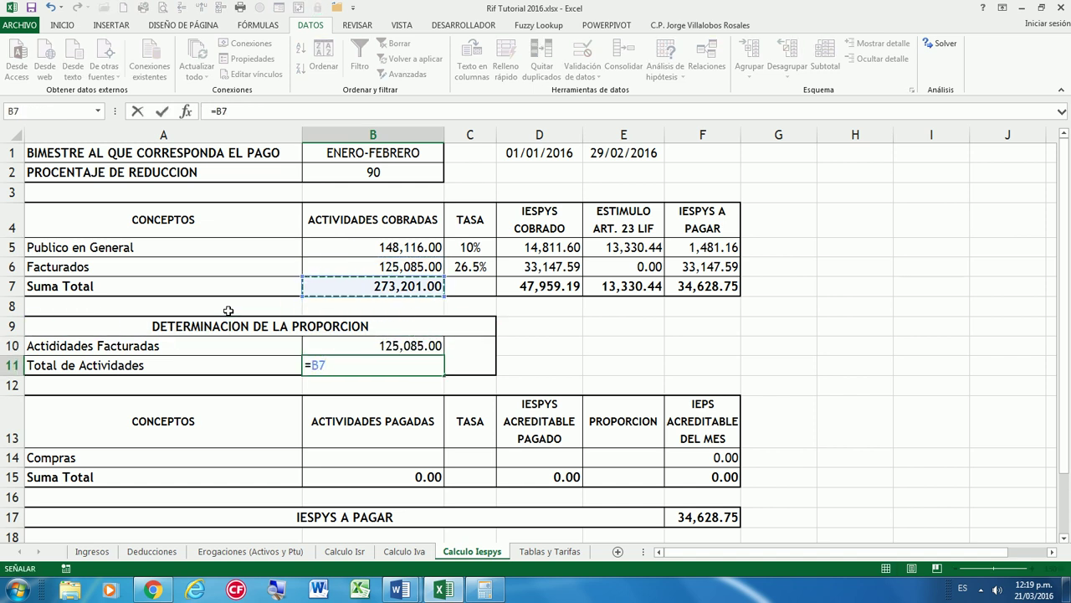
pyautogui.press('Return')
pyautogui.press('Up')
pyautogui.press('Up')
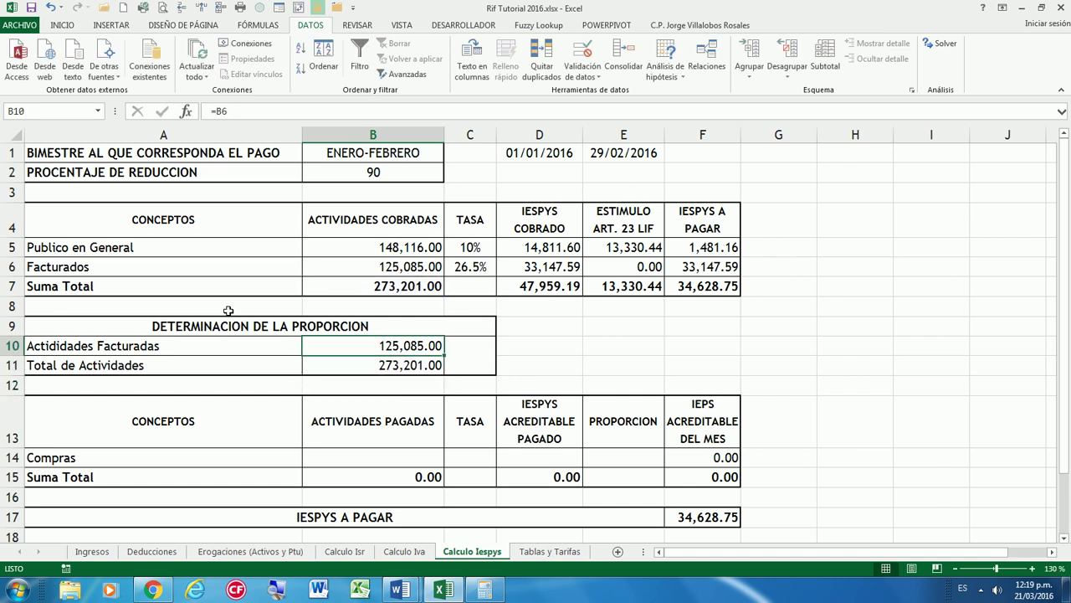
pyautogui.press('Down')
pyautogui.press('Up')
pyautogui.press('Up')
pyautogui.press('Down')
pyautogui.press('Right')
pyautogui.press('Right')
pyautogui.hotkey('shift', 'Down')
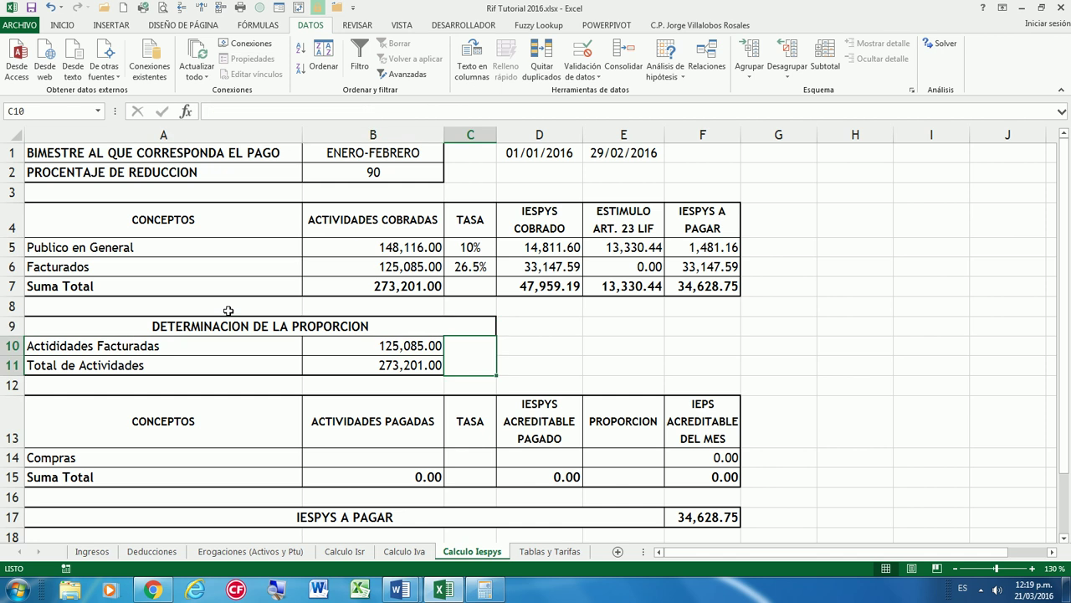
# Enter =REDONDEAR.MENOS(B10/B11,4) in C10, giving 0.4578, then go to the Calculo Iva sheet
pyautogui.write('=RE')
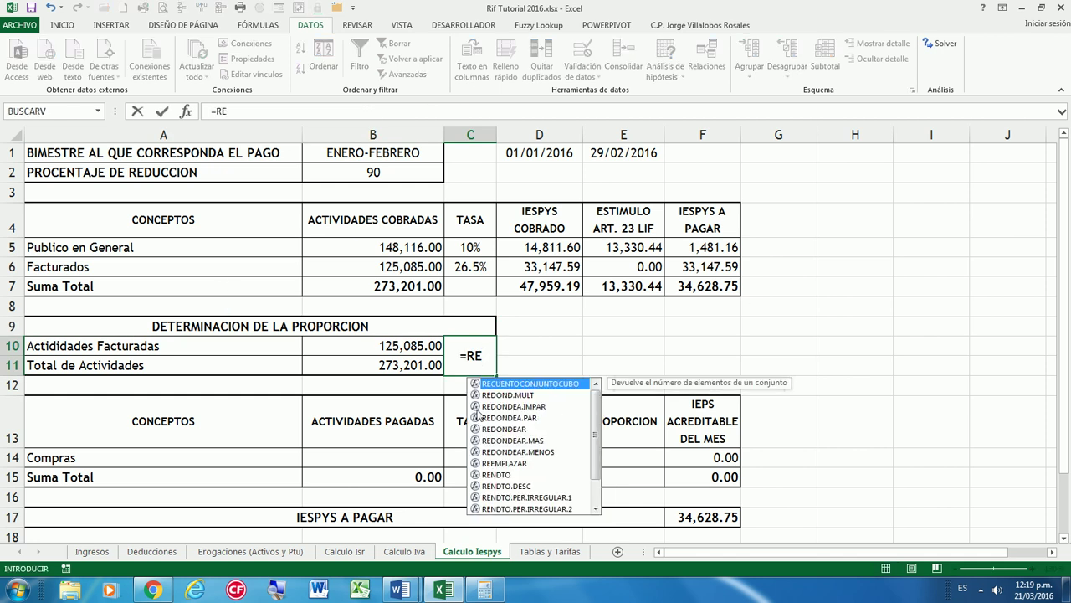
pyautogui.click(502, 429)
pyautogui.doubleClick(502, 430)
pyautogui.click(416, 349)
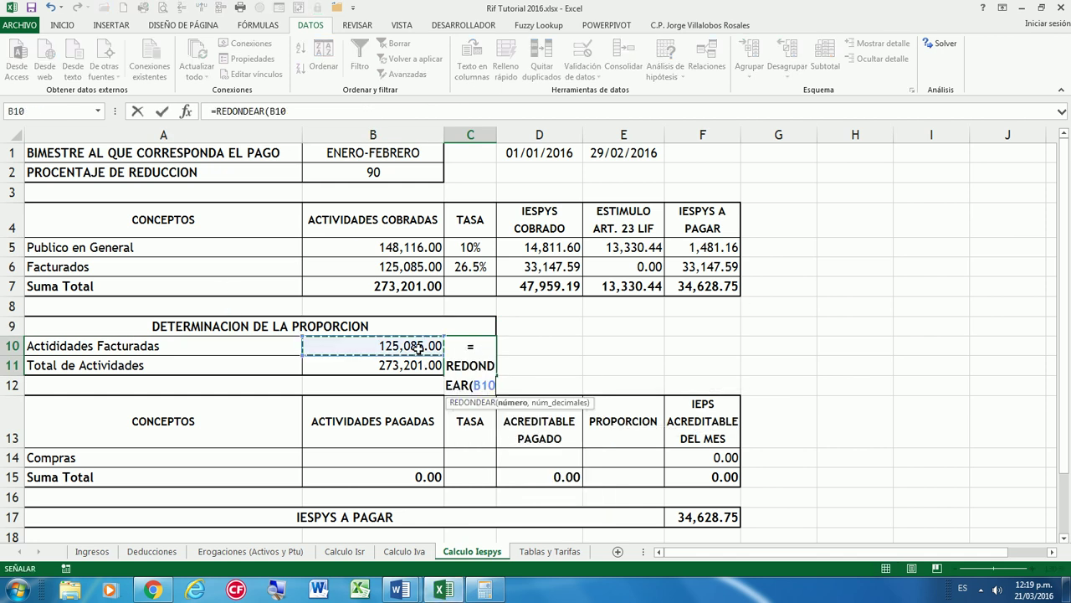
pyautogui.write('/')
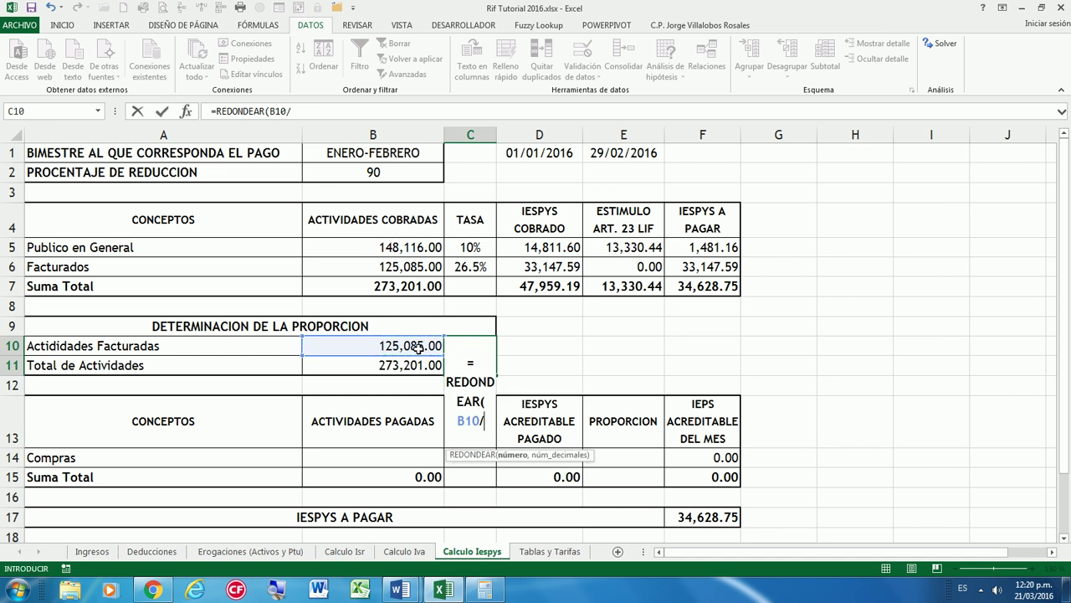
pyautogui.click(418, 368)
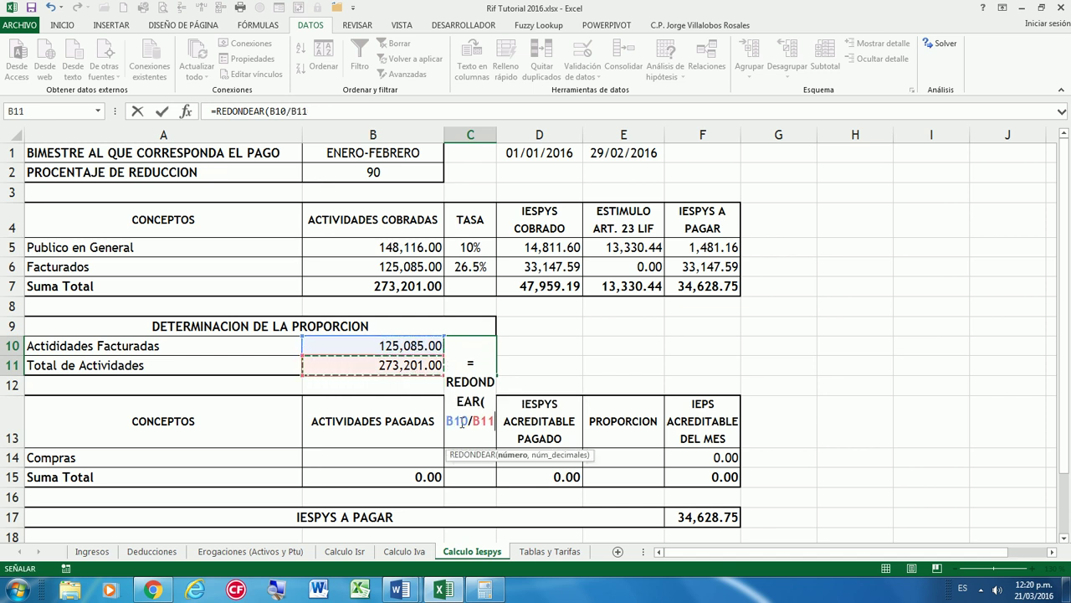
pyautogui.write(',4')
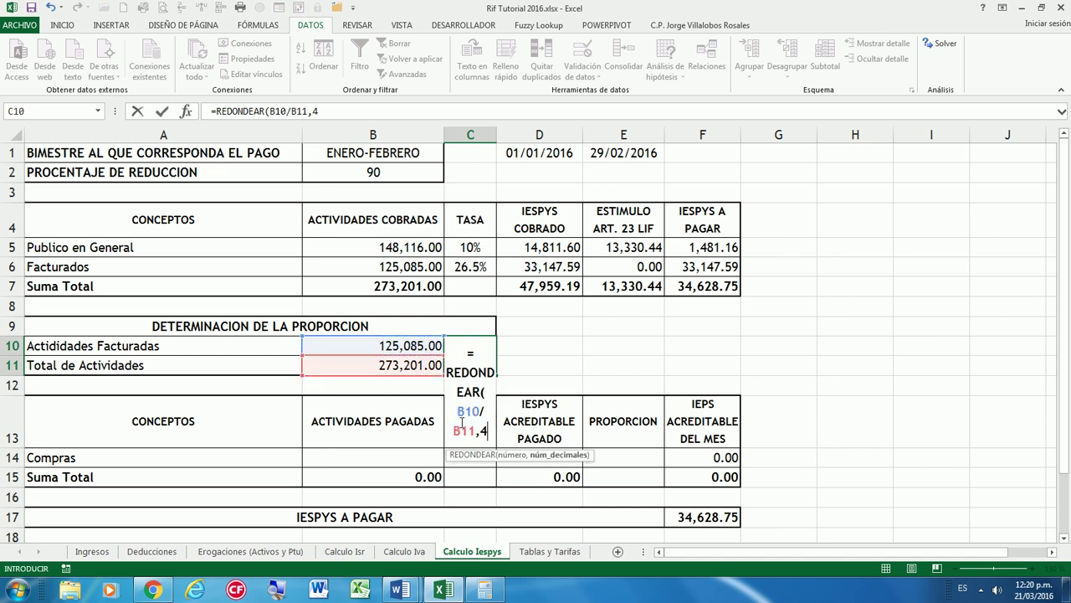
pyautogui.write(')')
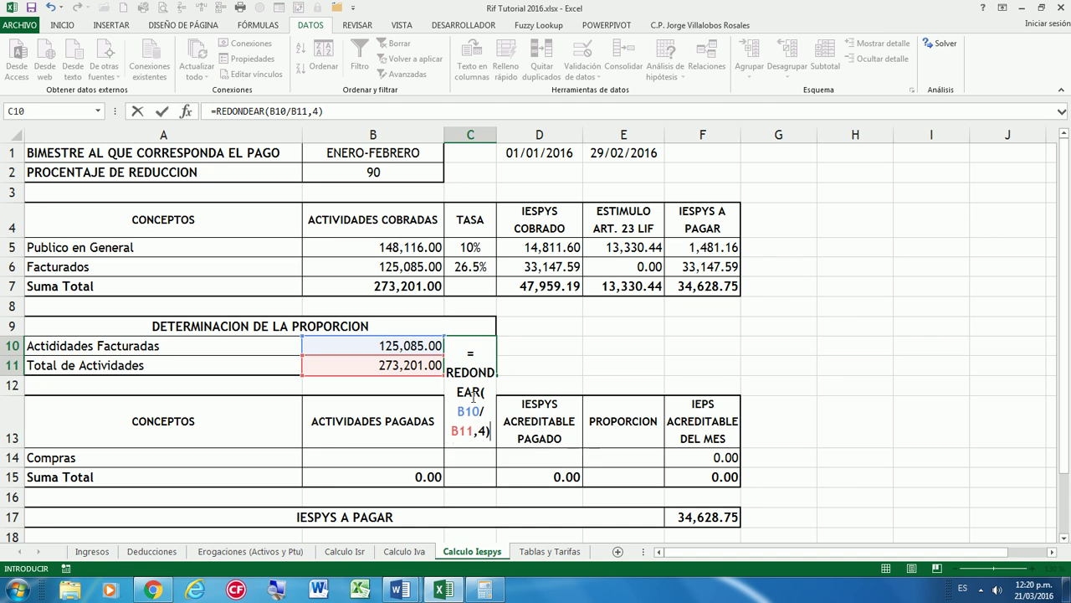
pyautogui.click(482, 392)
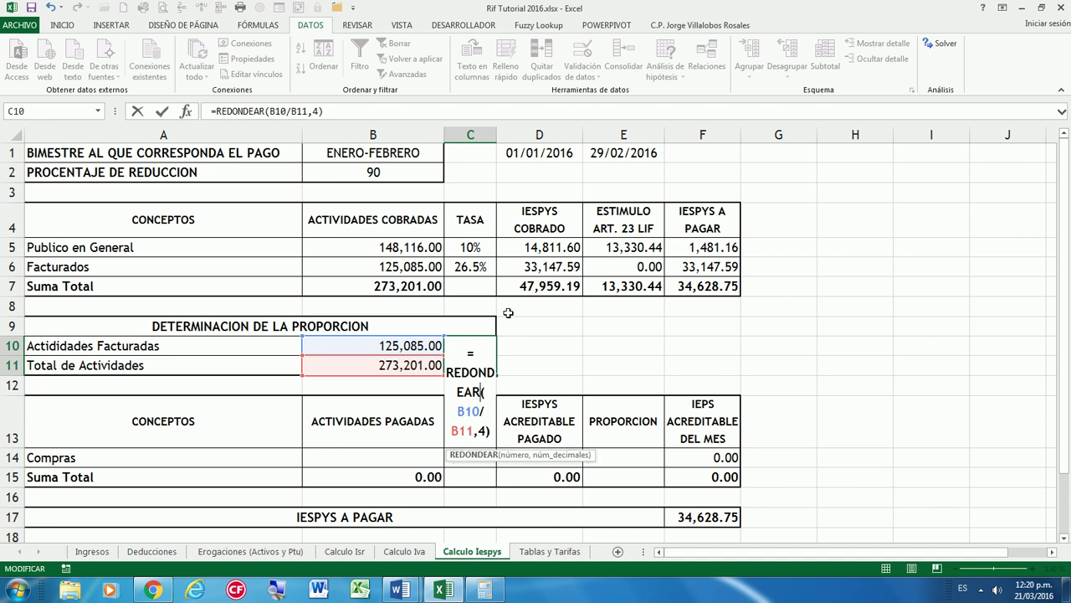
pyautogui.write('.')
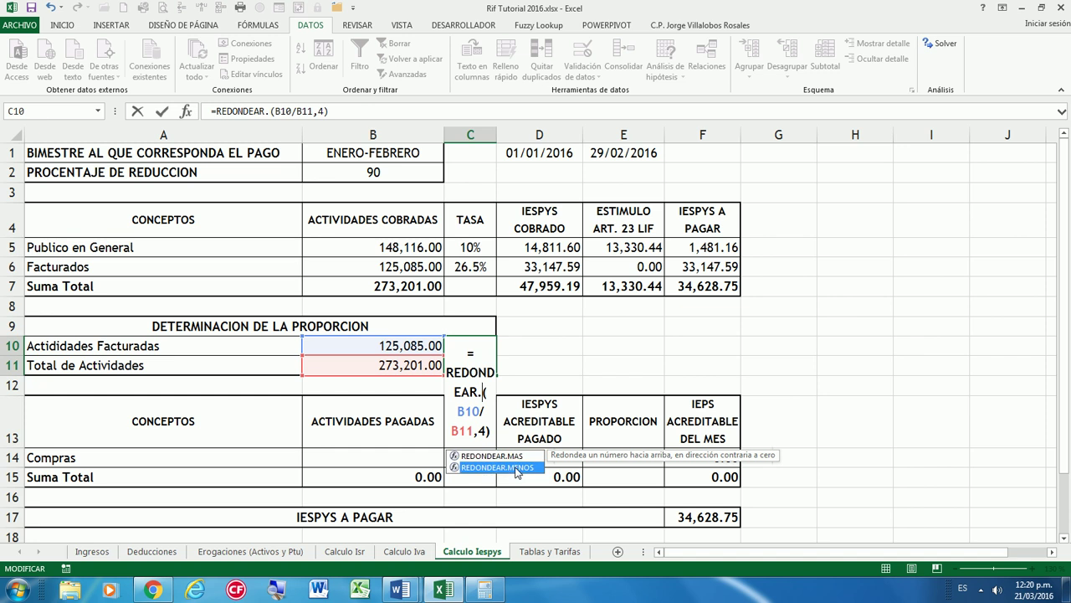
pyautogui.doubleClick(515, 467)
pyautogui.hotkey('ctrl', 'Return')
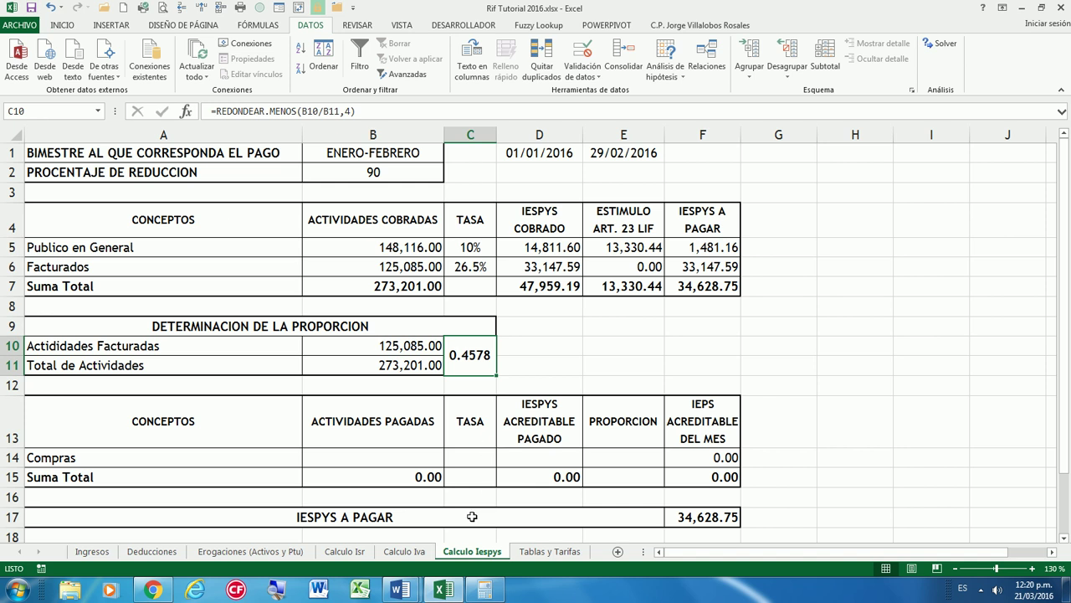
pyautogui.click(427, 553)
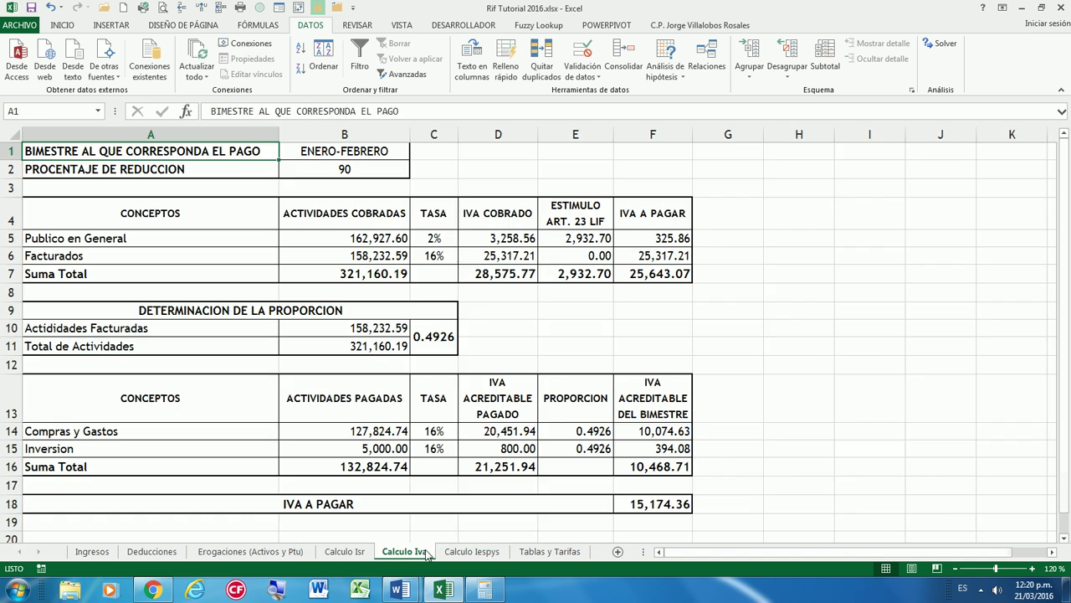
# Check the proportion on Calculo Iva, then return to the Compras row on Calculo Iespys
pyautogui.click(445, 344)
pyautogui.hotkey('ctrl', 'Home')
pyautogui.click(474, 551)
pyautogui.click(268, 456)
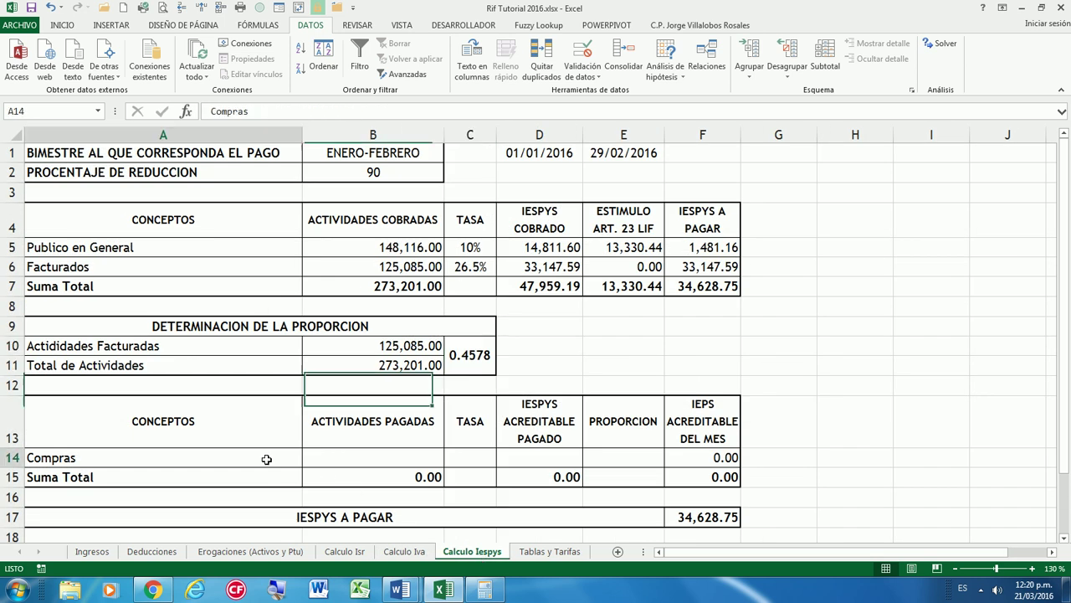
pyautogui.click(345, 458)
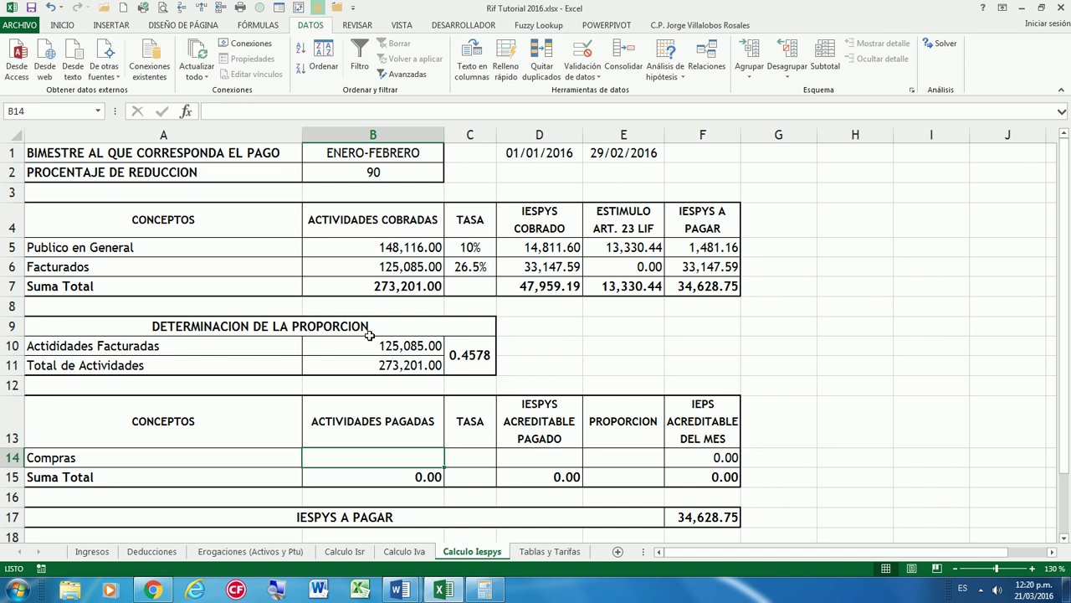
# Enter a 26.5% TASA for Compras in C14
pyautogui.press('Left')
pyautogui.press('Right')
pyautogui.press('Left')
pyautogui.press('Right')
# Link the Compras PROPORCION in E14 to the 0.4578 ratio with =C10
pyautogui.press('Right')
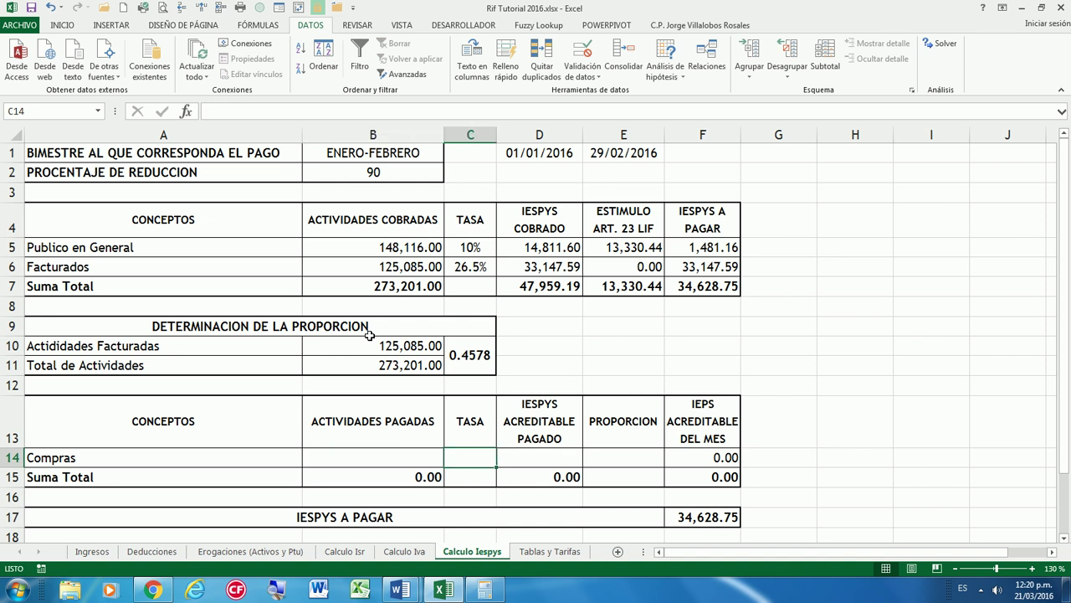
pyautogui.write('26.5%')
pyautogui.press('Return')
pyautogui.press('Up')
pyautogui.press('Right')
pyautogui.press('Right')
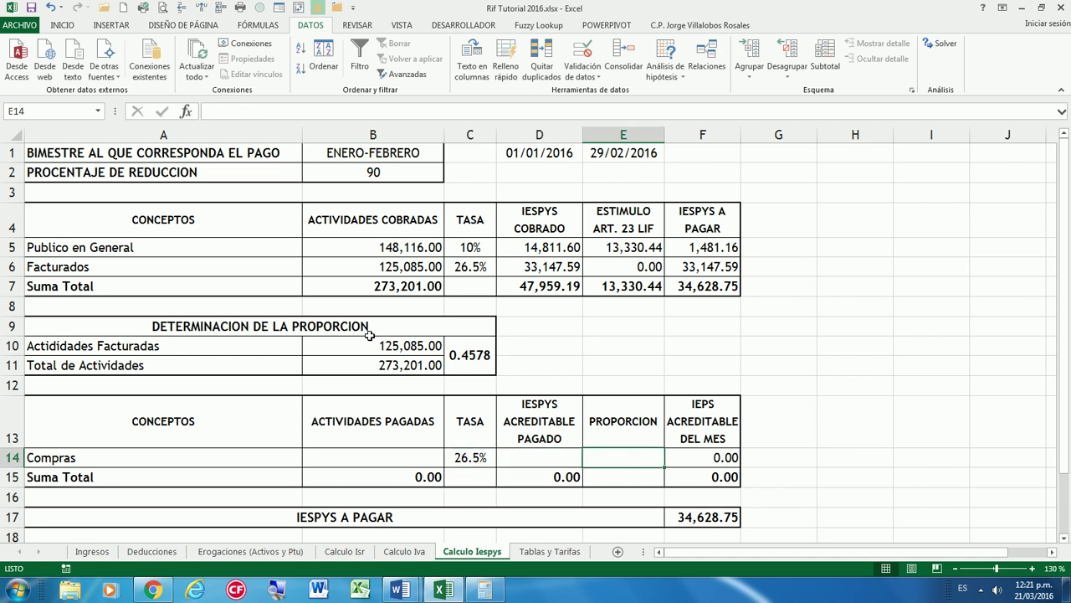
pyautogui.write('=')
pyautogui.press('Up')
pyautogui.press('Up')
pyautogui.press('Up')
pyautogui.press('Left')
pyautogui.press('Left')
pyautogui.press('Return')
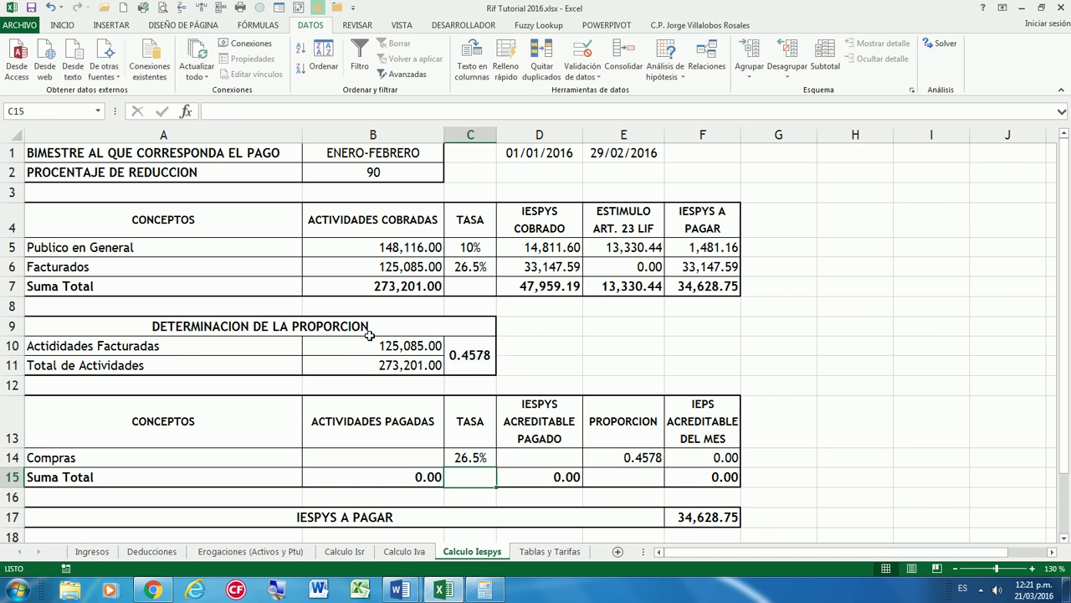
pyautogui.press('Up')
pyautogui.press('Right')
pyautogui.press('Right')
pyautogui.press('Left')
pyautogui.press('Left')
pyautogui.press('Left')
# Start a SUMAR.SI.CONJUNTO in B14 summing the Ded[DEDUCCIONES] column
pyautogui.write('=')
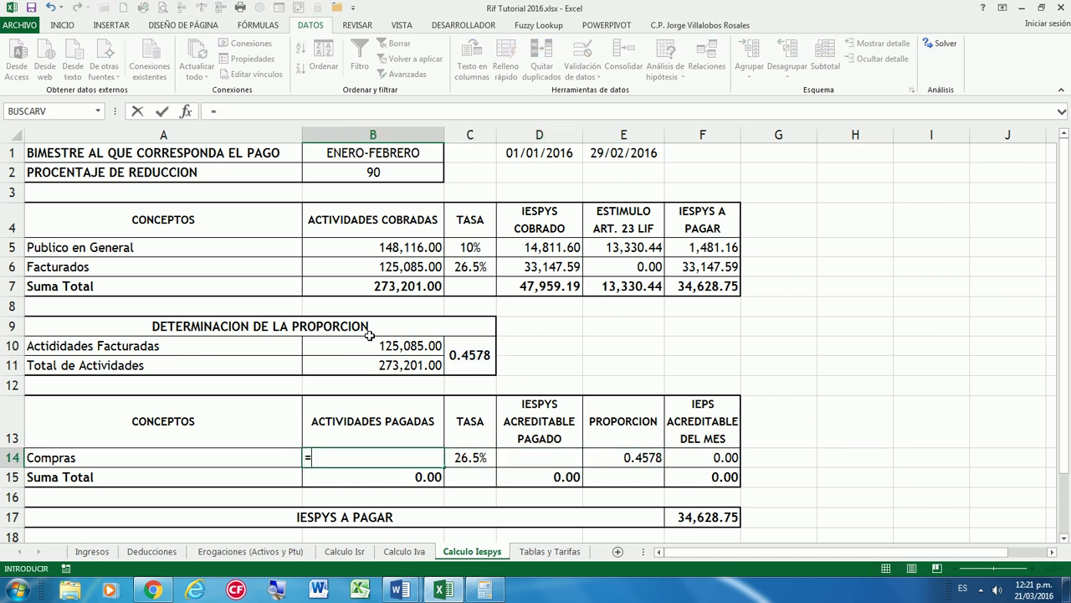
pyautogui.write('SUMA')
pyautogui.doubleClick(363, 532)
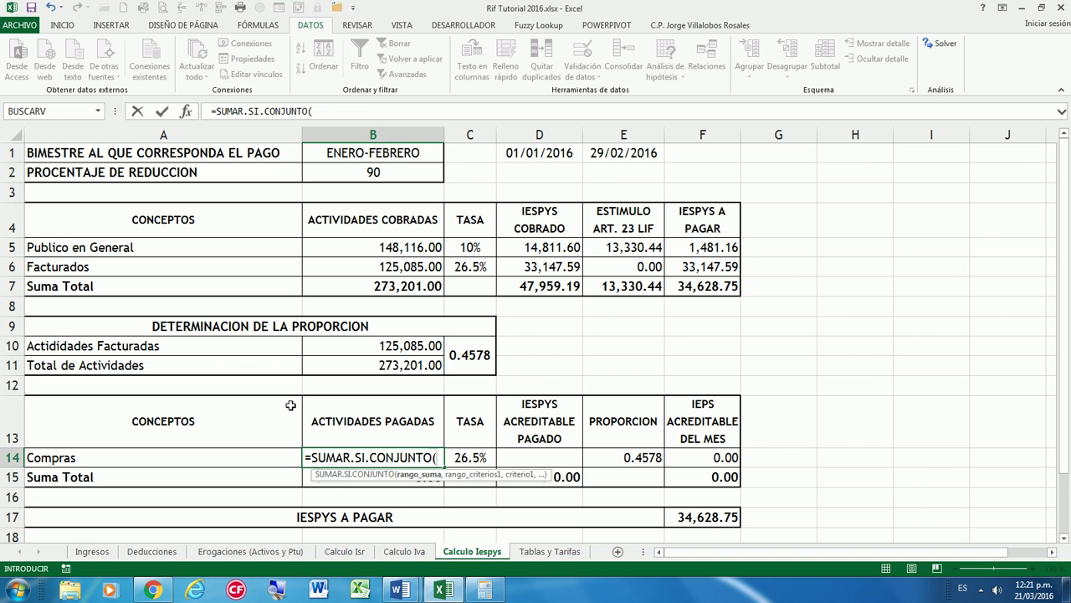
pyautogui.write('DE')
pyautogui.click(518, 489)
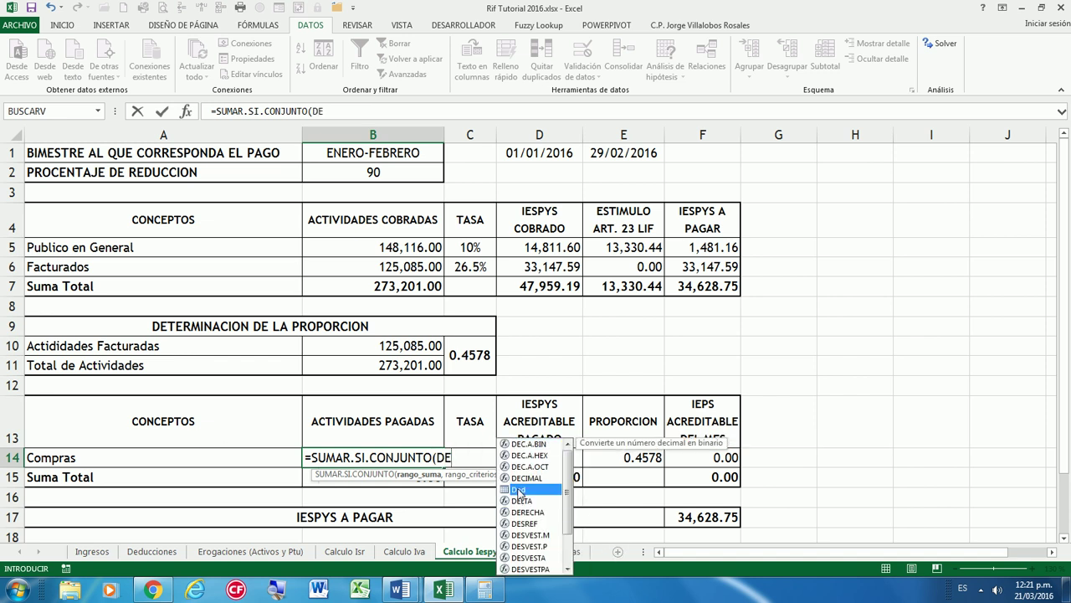
pyautogui.write('d[')
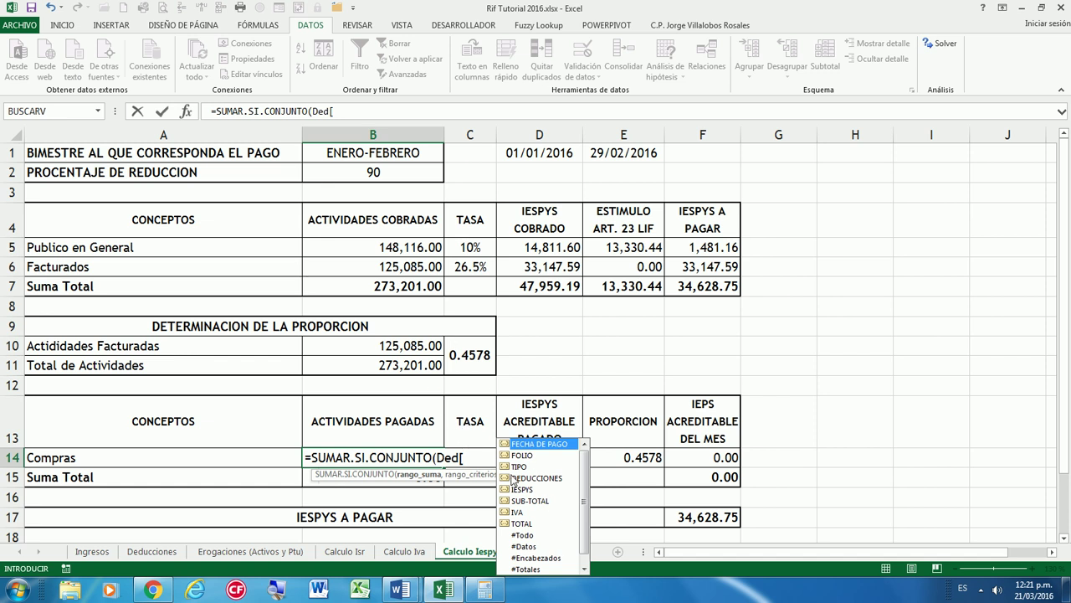
pyautogui.doubleClick(536, 478)
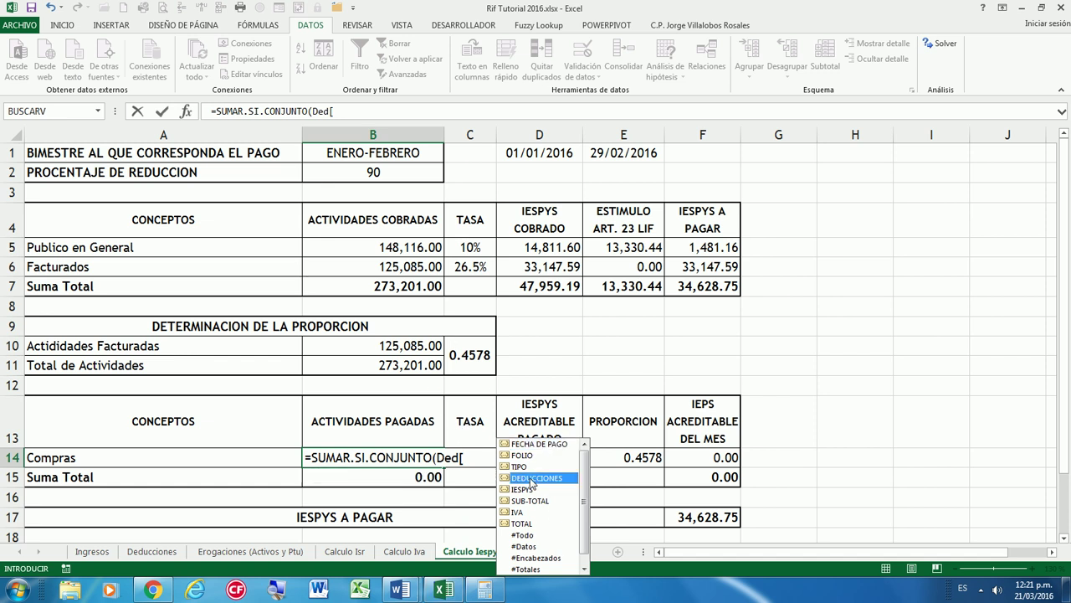
pyautogui.write(']')
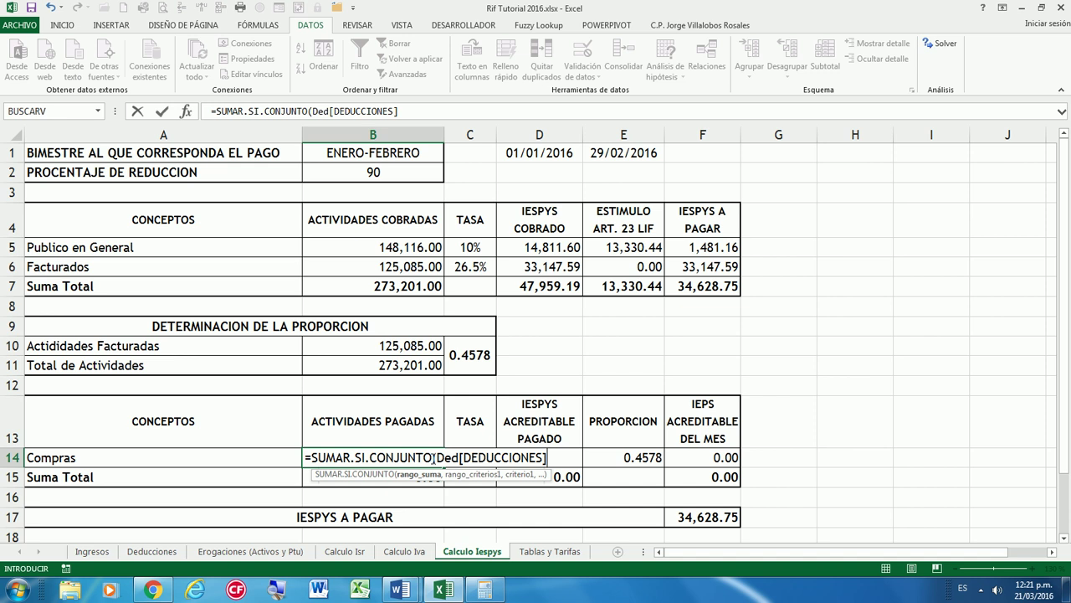
# Add the Ded[FECHA DE PAGO] criterion on or after the absolute start date $D$1
pyautogui.write(',DE')
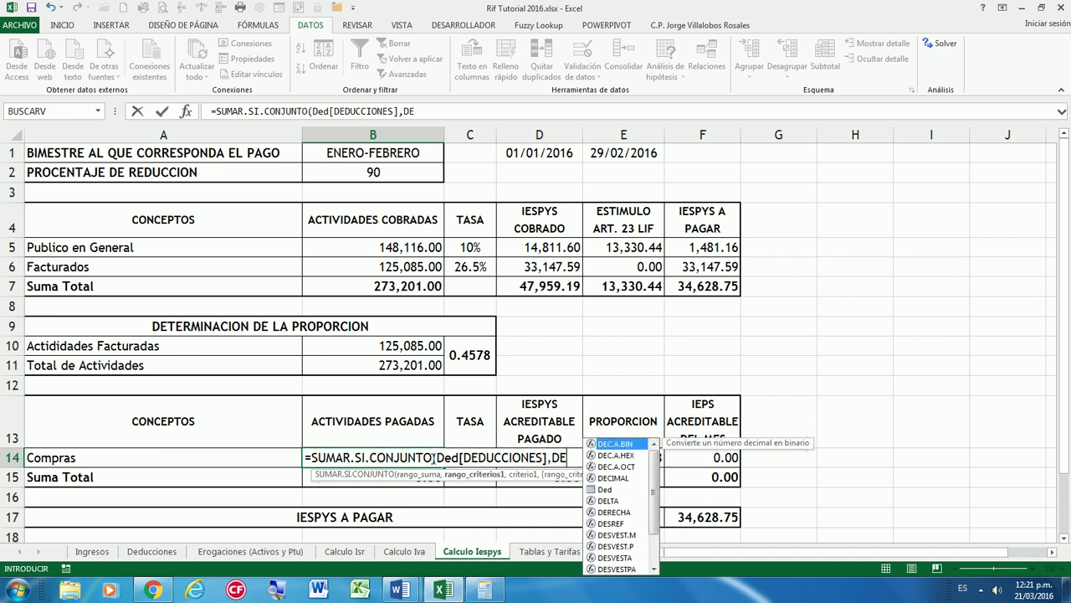
pyautogui.click(605, 490)
pyautogui.doubleClick(605, 490)
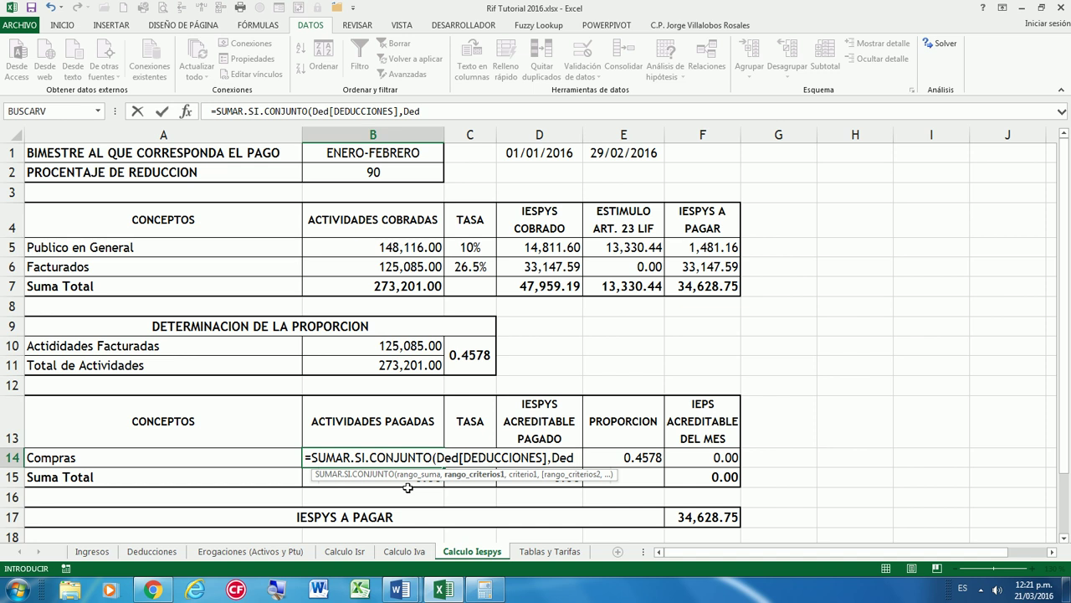
pyautogui.write('[')
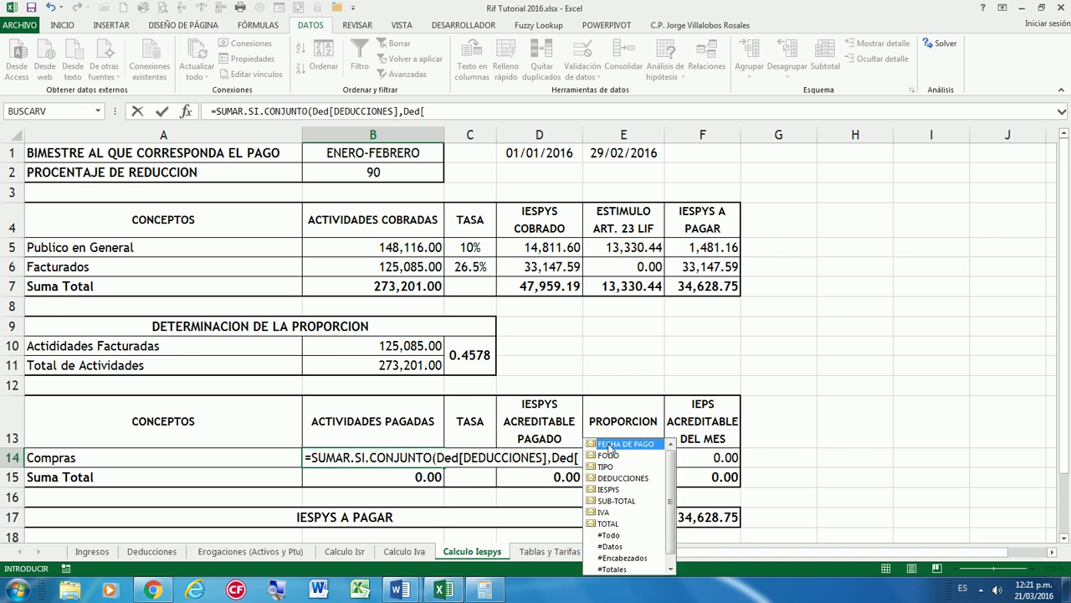
pyautogui.doubleClick(611, 445)
pyautogui.write(',"<')
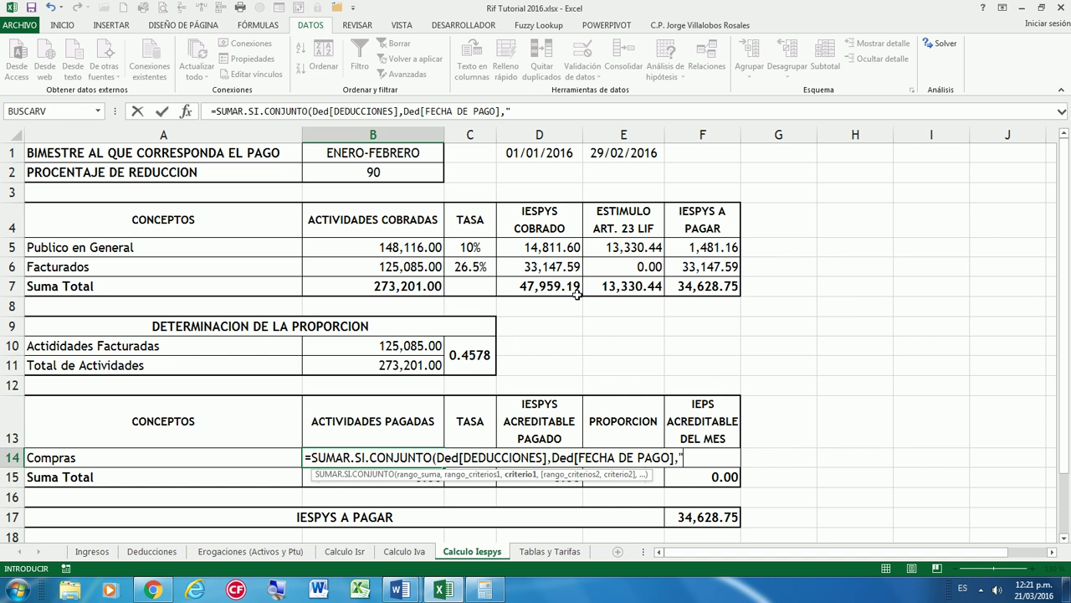
pyautogui.write('=')
pyautogui.press('BackSpace')
pyautogui.press('BackSpace')
pyautogui.press('BackSpace')
pyautogui.write('&')
pyautogui.click(549, 156)
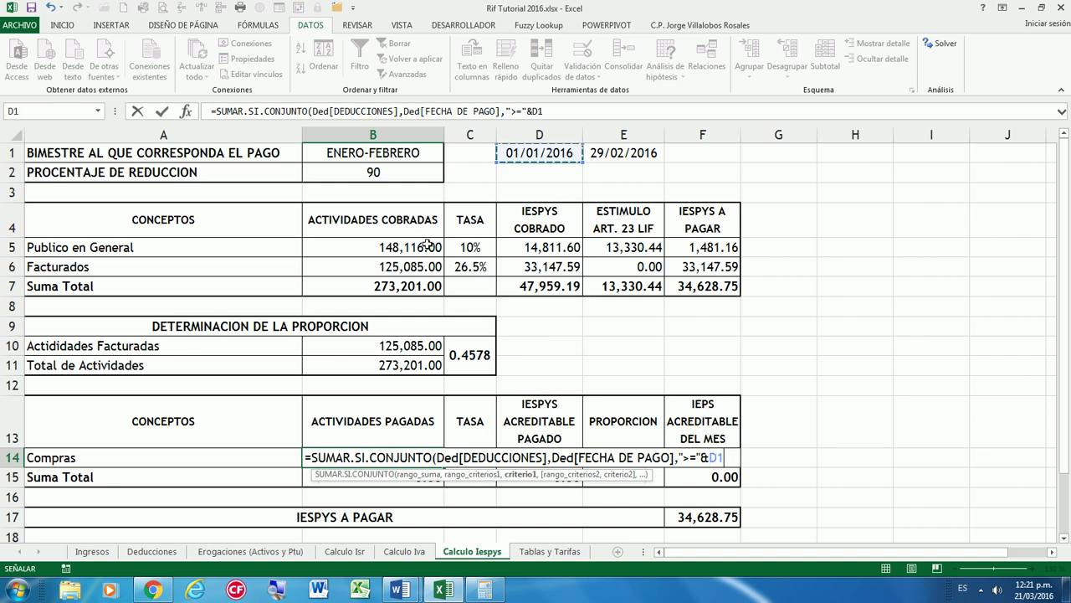
pyautogui.press('F4')
# Add the Ded[FECHA DE PAGO] criterion on or before the absolute end date $E$1
pyautogui.write('$D$1,')
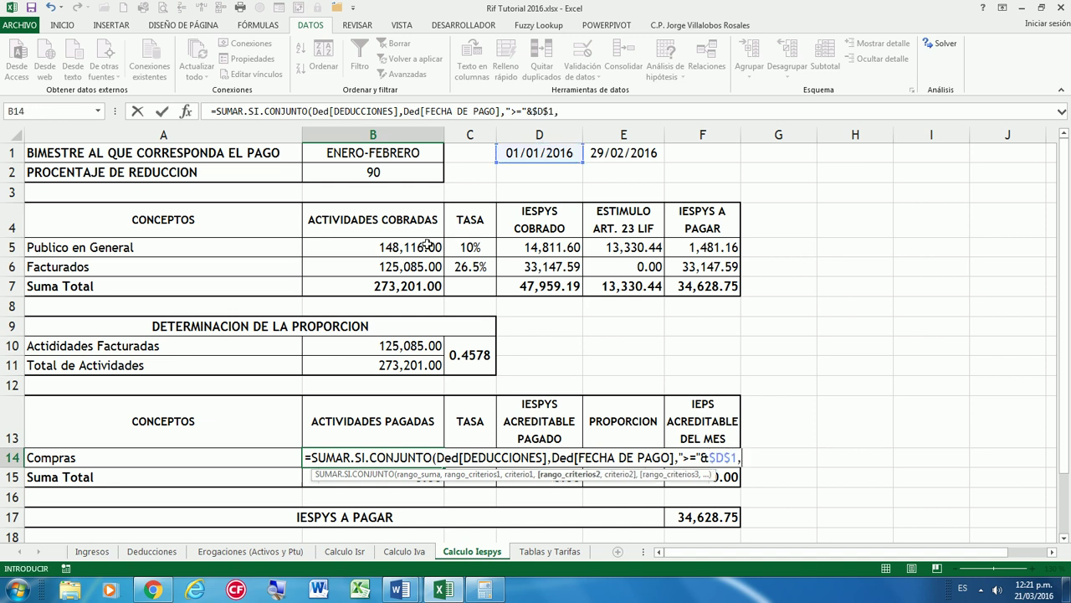
pyautogui.write('DE')
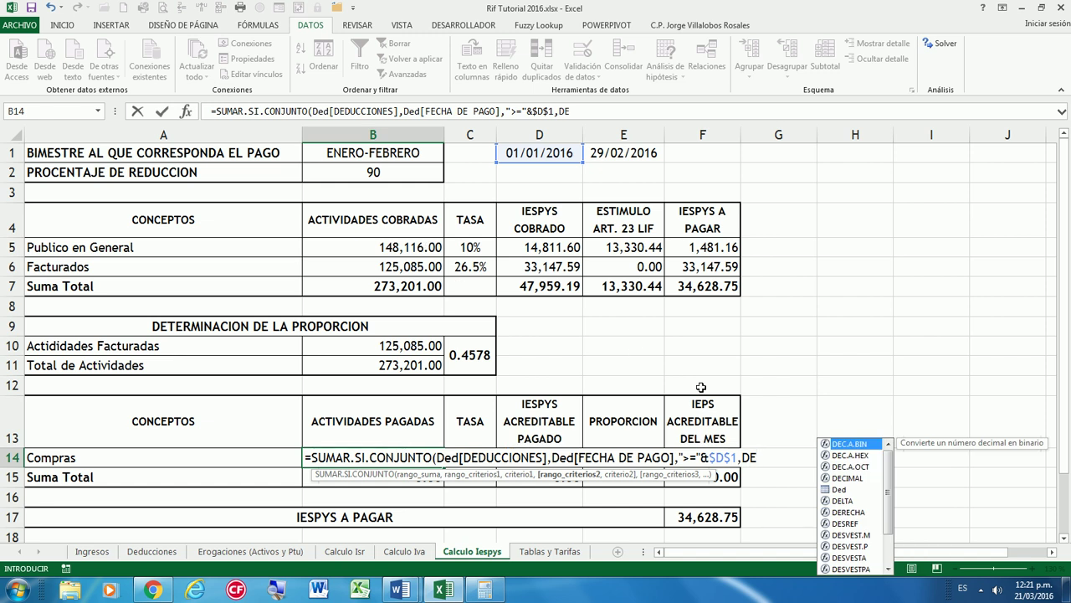
pyautogui.doubleClick(838, 490)
pyautogui.write('[')
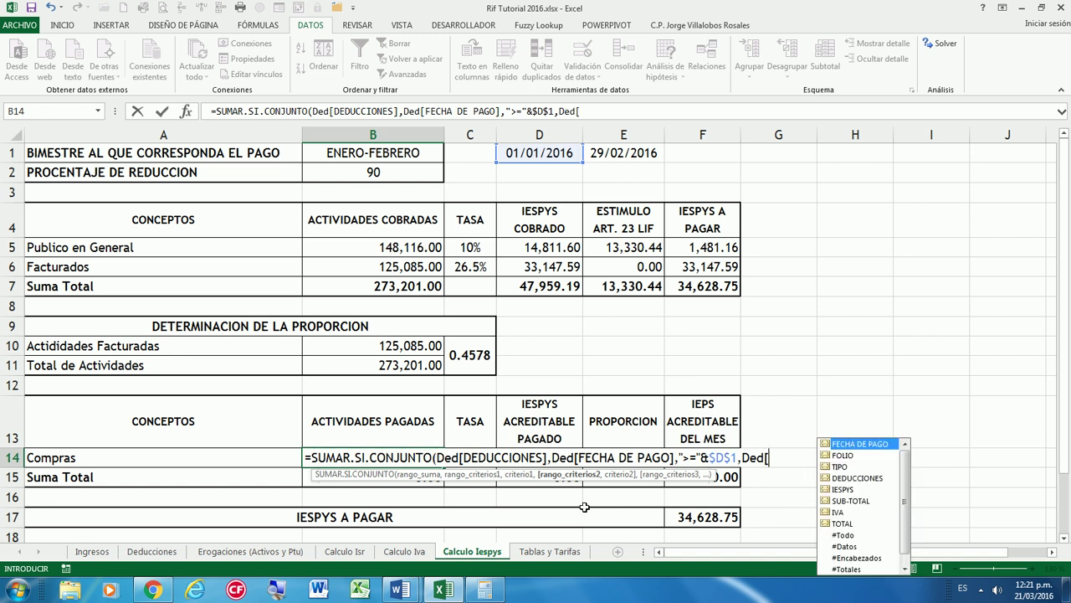
pyautogui.doubleClick(858, 444)
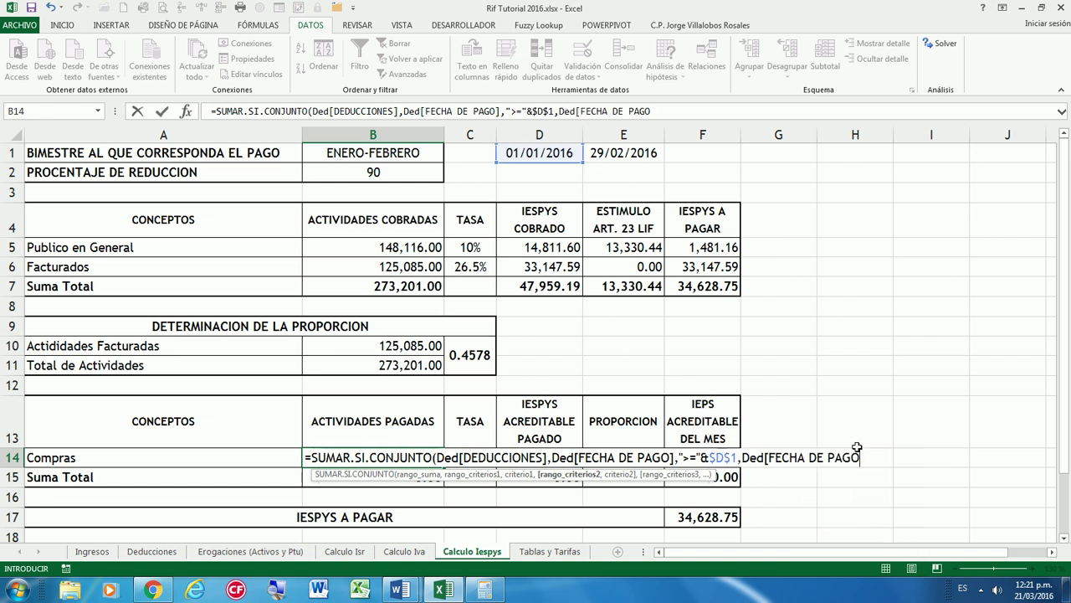
pyautogui.write('],')
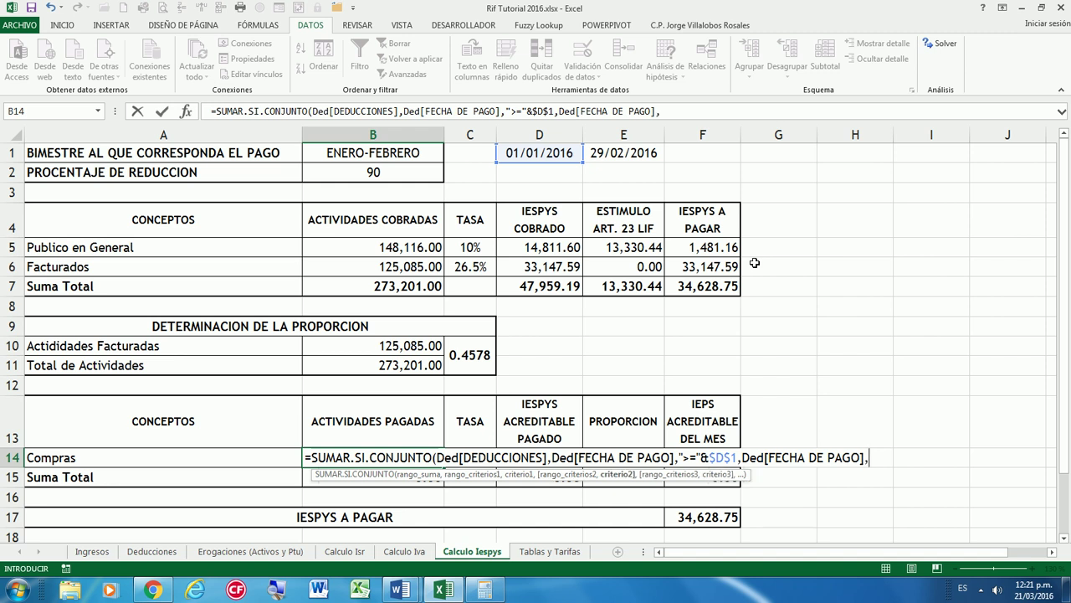
pyautogui.write('">')
pyautogui.write('"')
pyautogui.write('&')
pyautogui.click(624, 156)
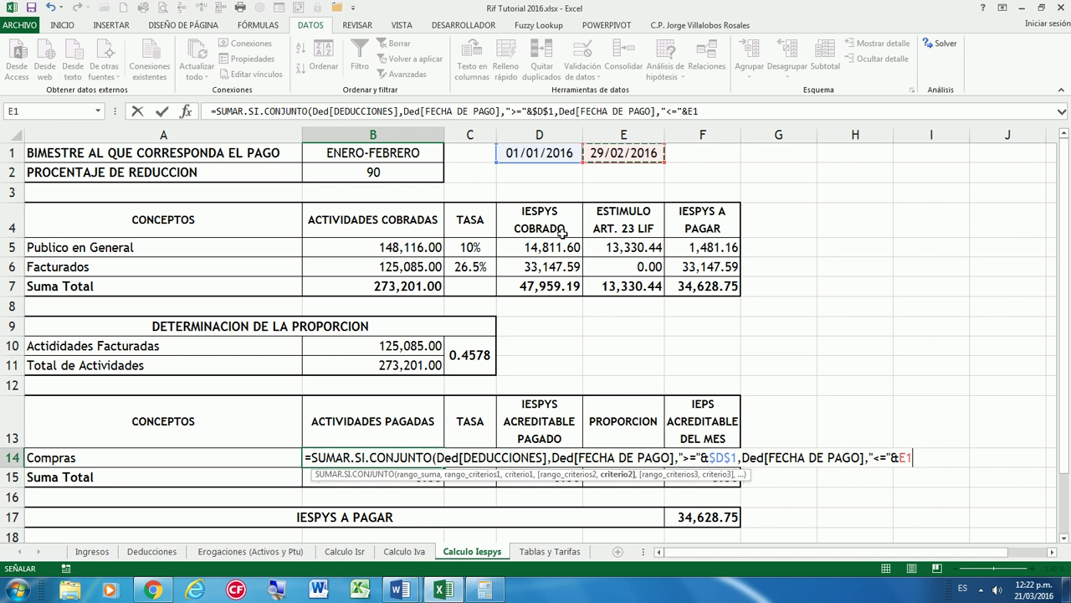
pyautogui.press('Right')
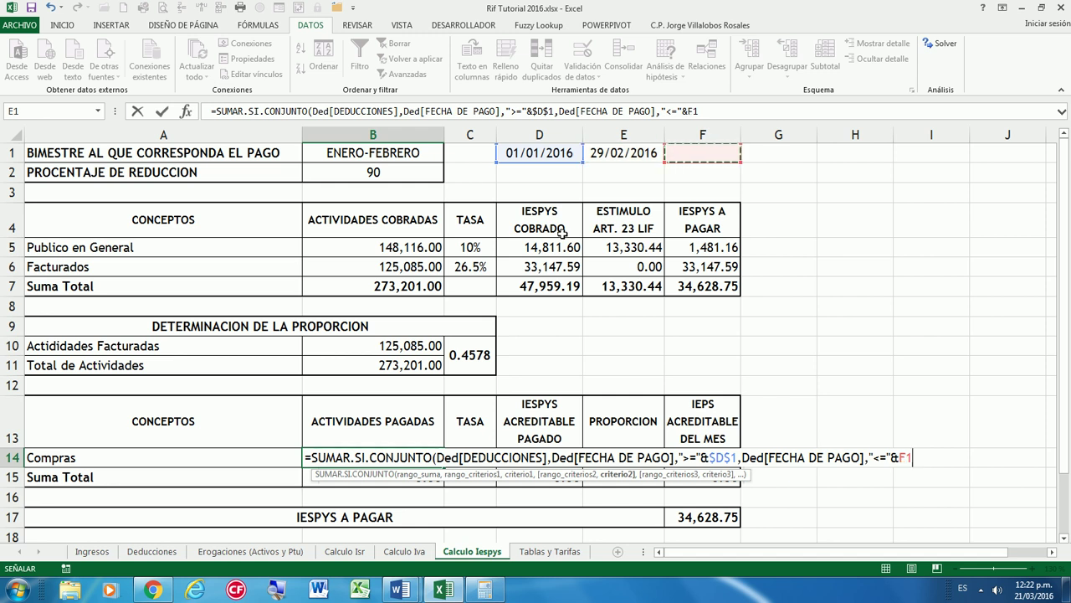
pyautogui.press('Left')
pyautogui.press('F4')
# Add the Ded[TIPO] = A14 criterion and commit the formula, giving 46,814.00
pyautogui.write(',')
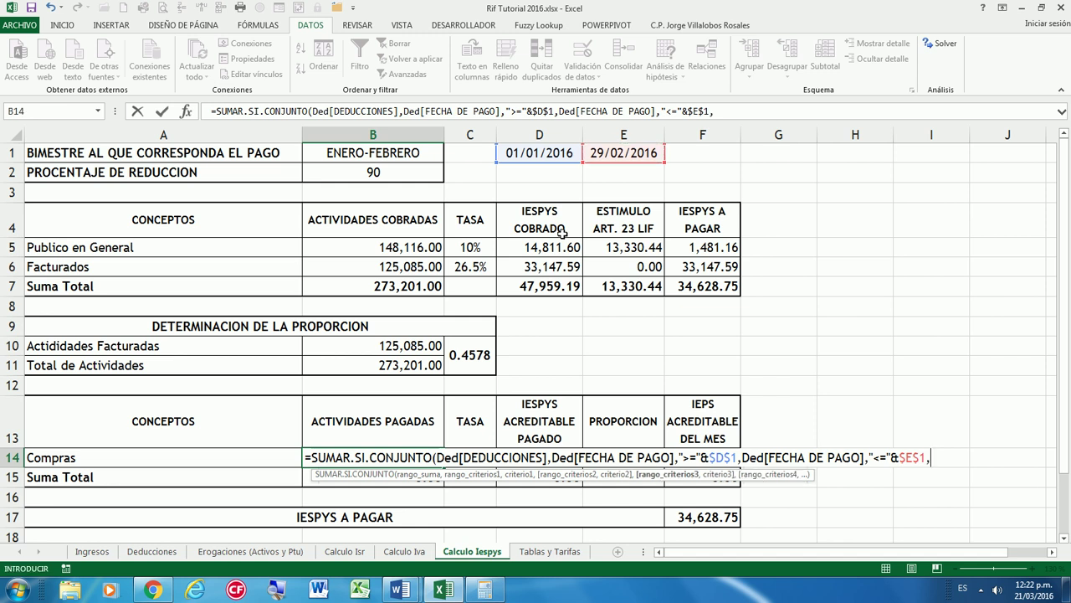
pyautogui.write('DE')
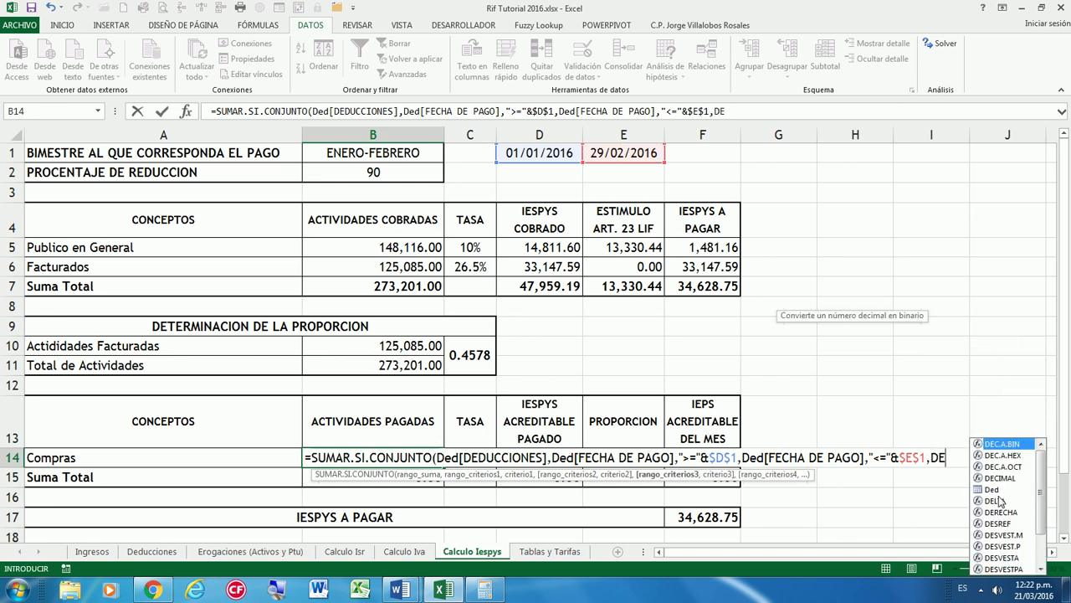
pyautogui.write('d[')
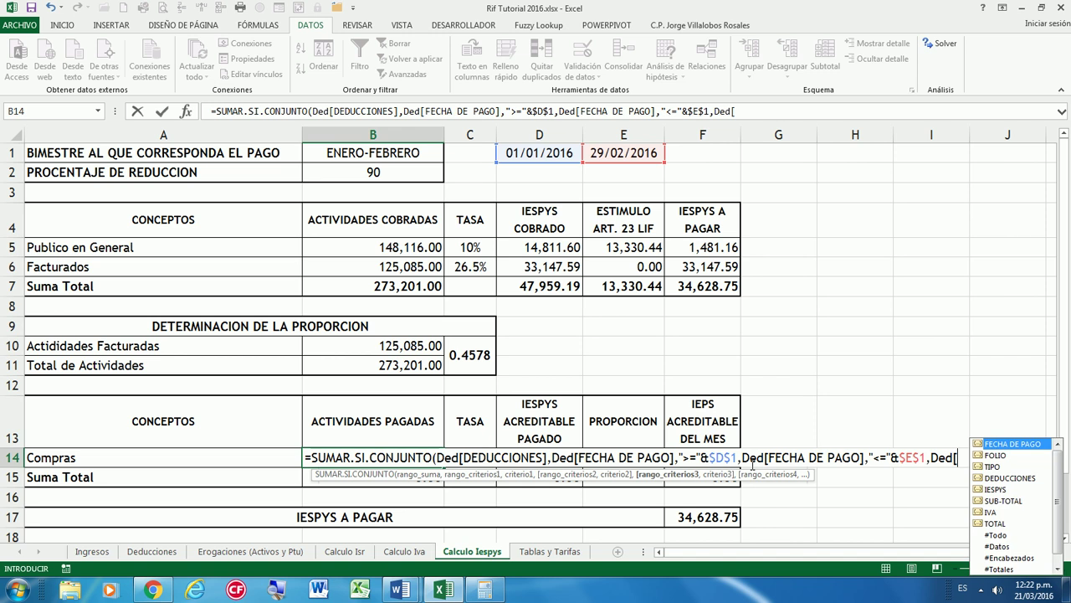
pyautogui.doubleClick(992, 466)
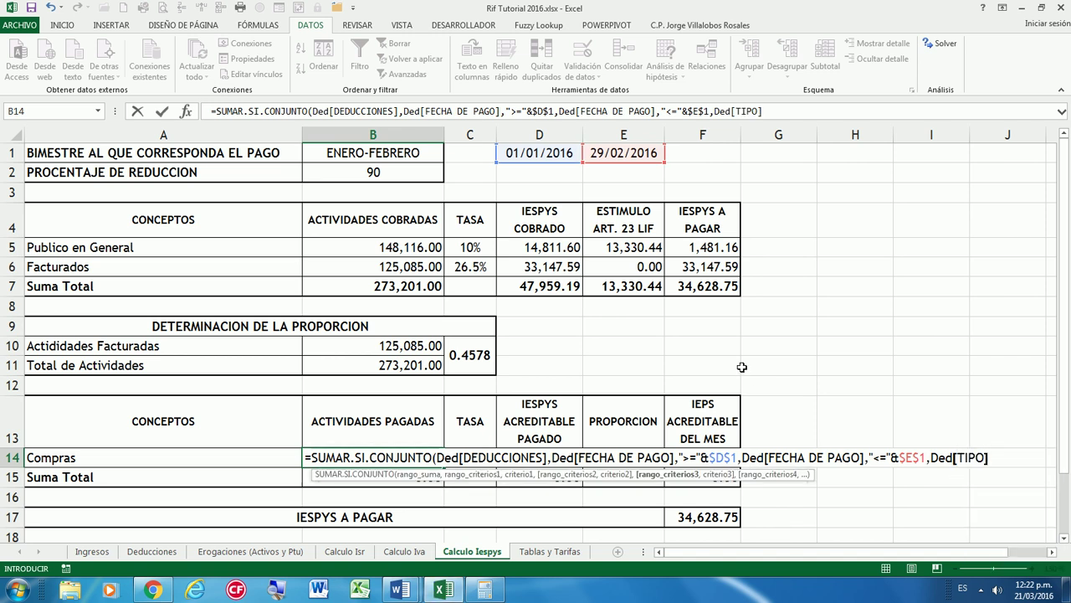
pyautogui.write(',')
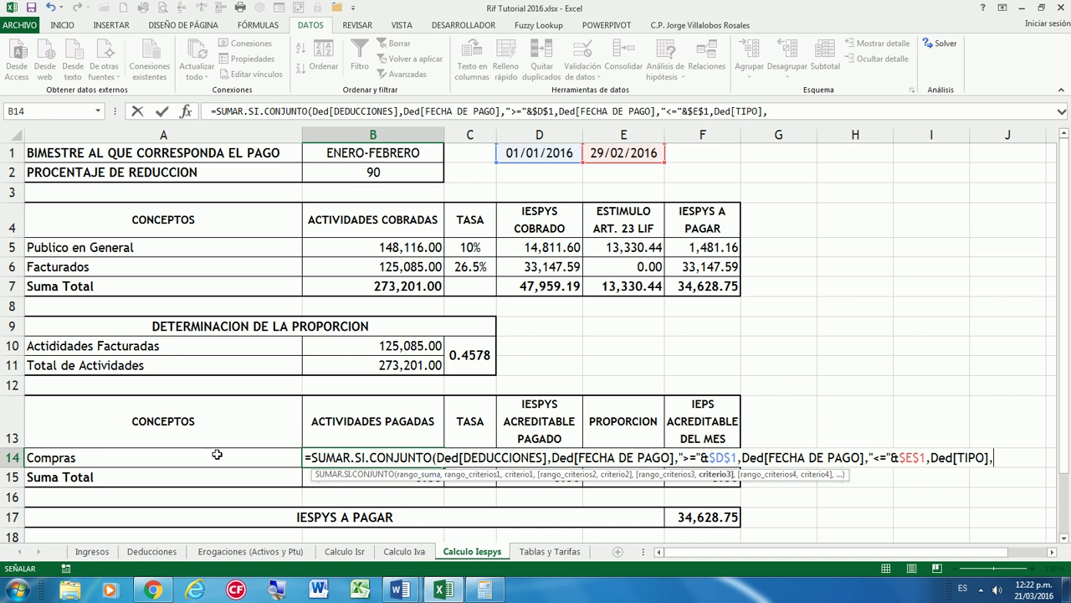
pyautogui.click(216, 455)
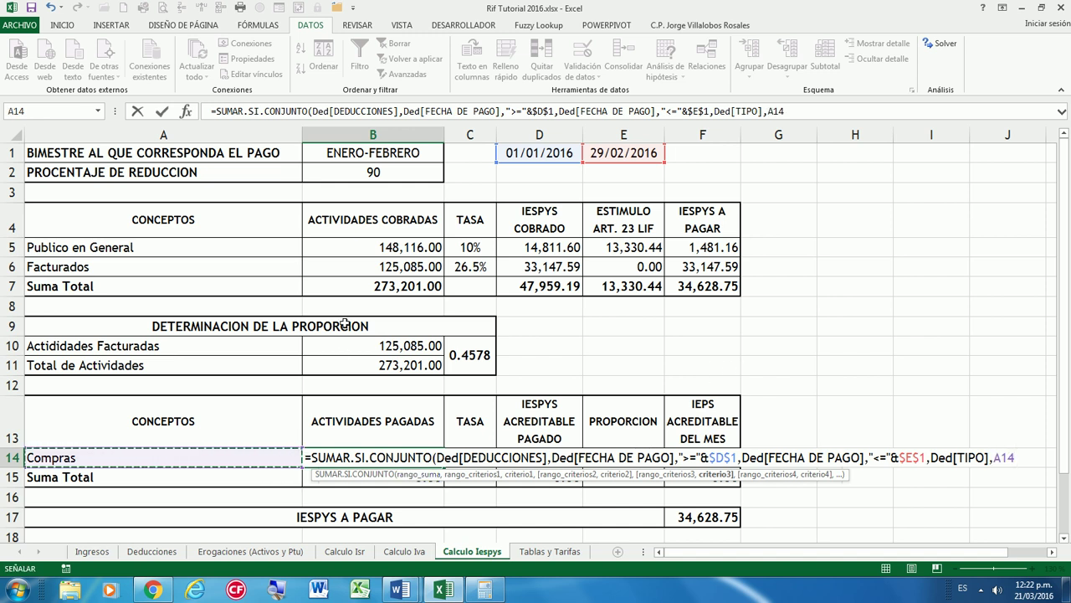
pyautogui.write(')')
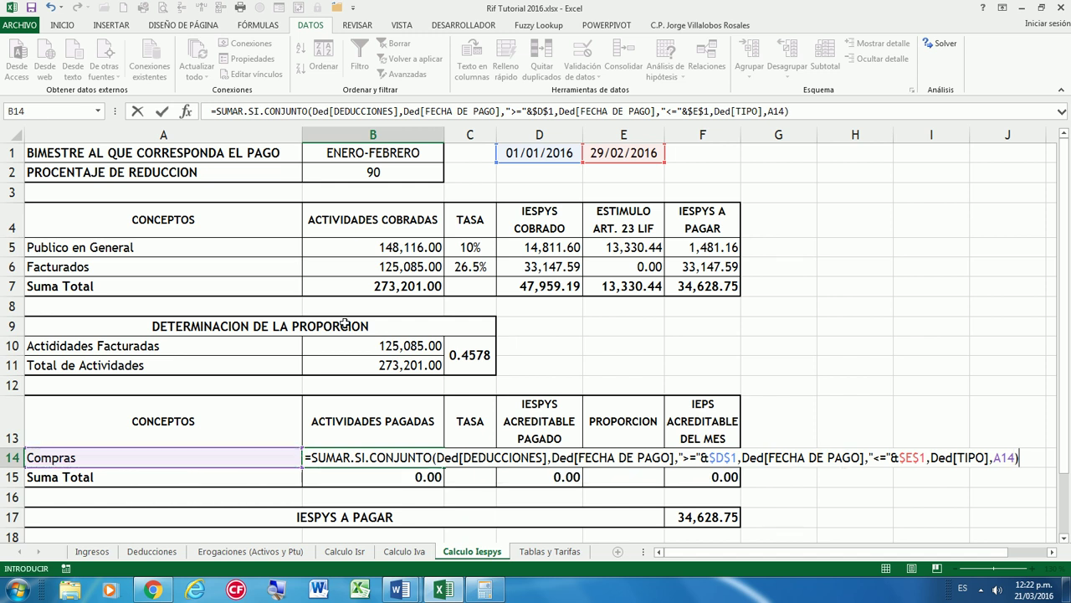
pyautogui.press('Return')
pyautogui.press('Up')
pyautogui.press('Left')
pyautogui.press('Right')
pyautogui.press('Left')
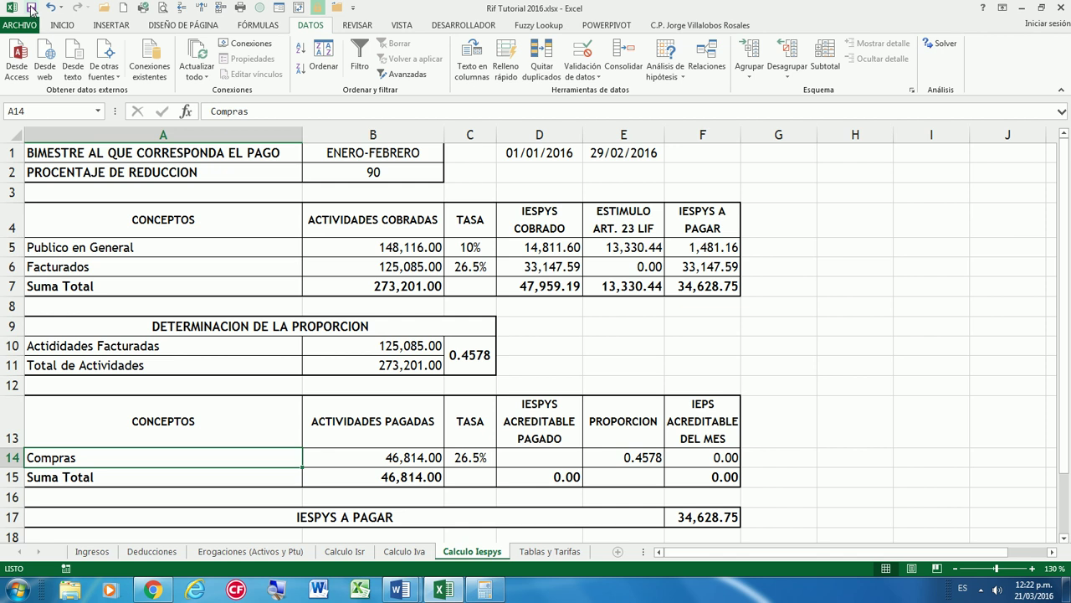
pyautogui.click(174, 556)
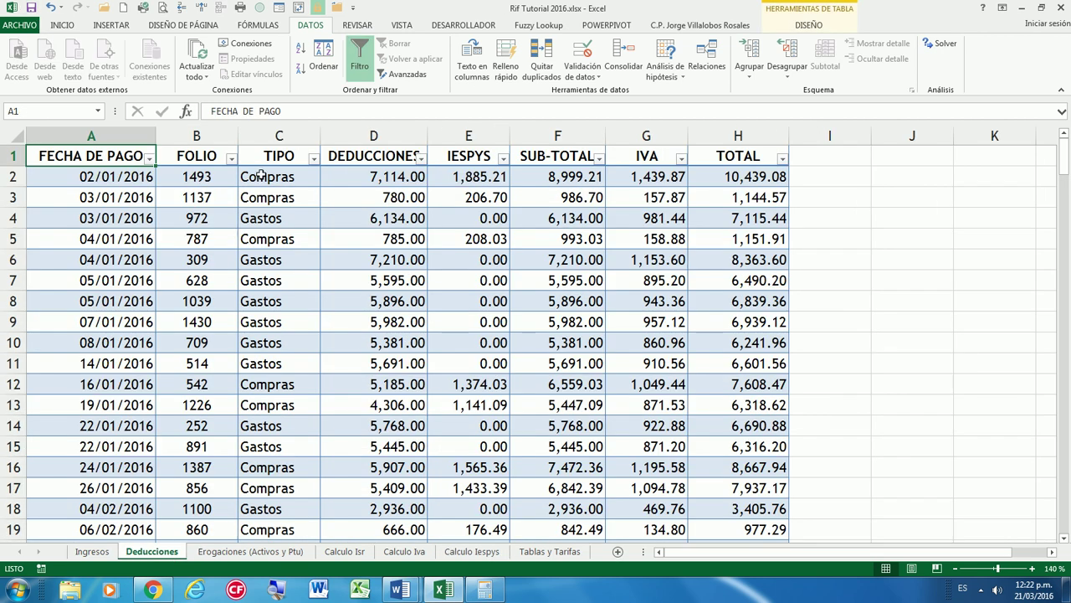
pyautogui.click(279, 156)
pyautogui.click(313, 159)
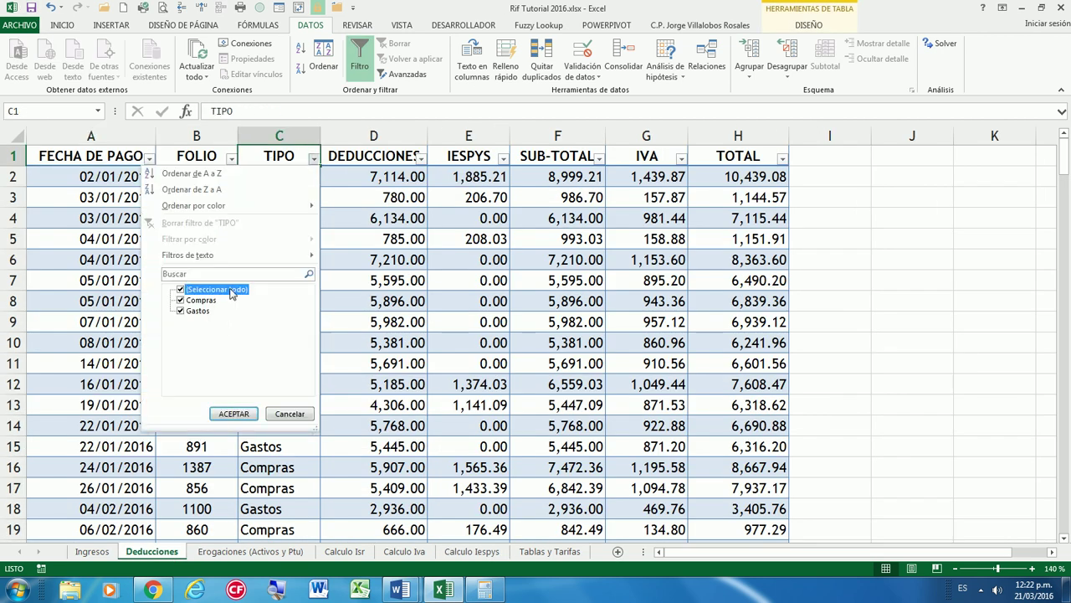
pyautogui.click(118, 192)
pyautogui.click(126, 155)
pyautogui.click(149, 158)
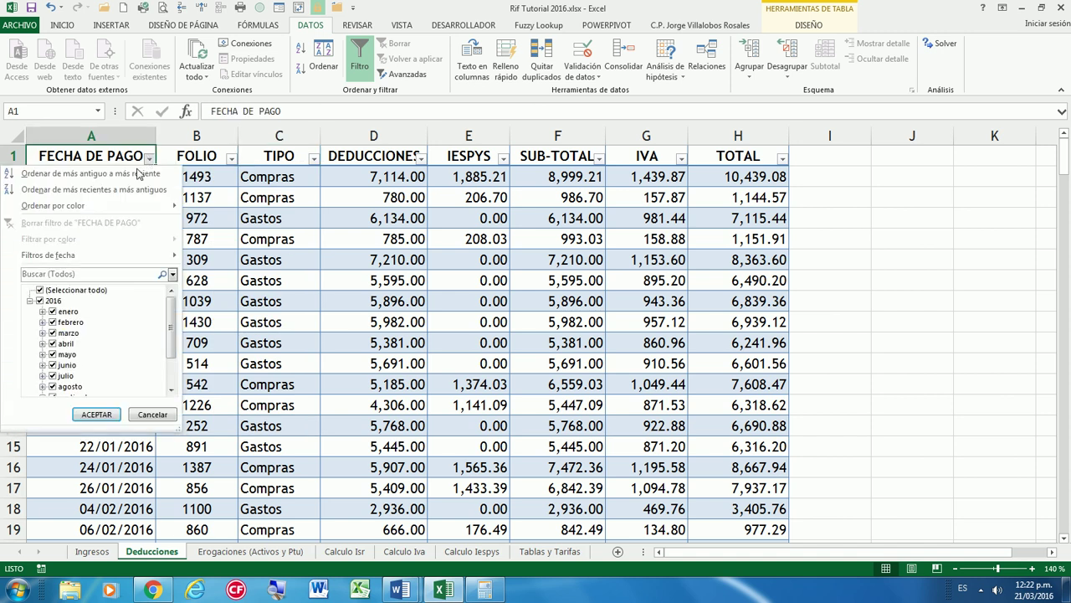
pyautogui.click(73, 293)
pyautogui.click(67, 311)
pyautogui.click(70, 322)
pyautogui.click(96, 414)
pyautogui.click(299, 159)
pyautogui.click(313, 158)
pyautogui.click(201, 289)
pyautogui.click(197, 300)
pyautogui.click(234, 413)
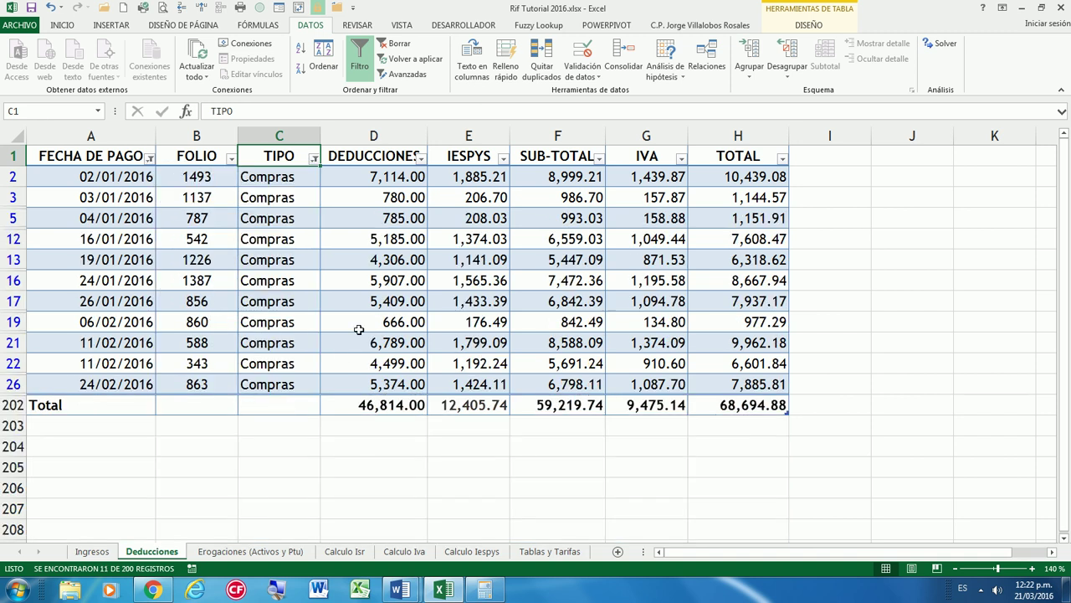
pyautogui.click(399, 405)
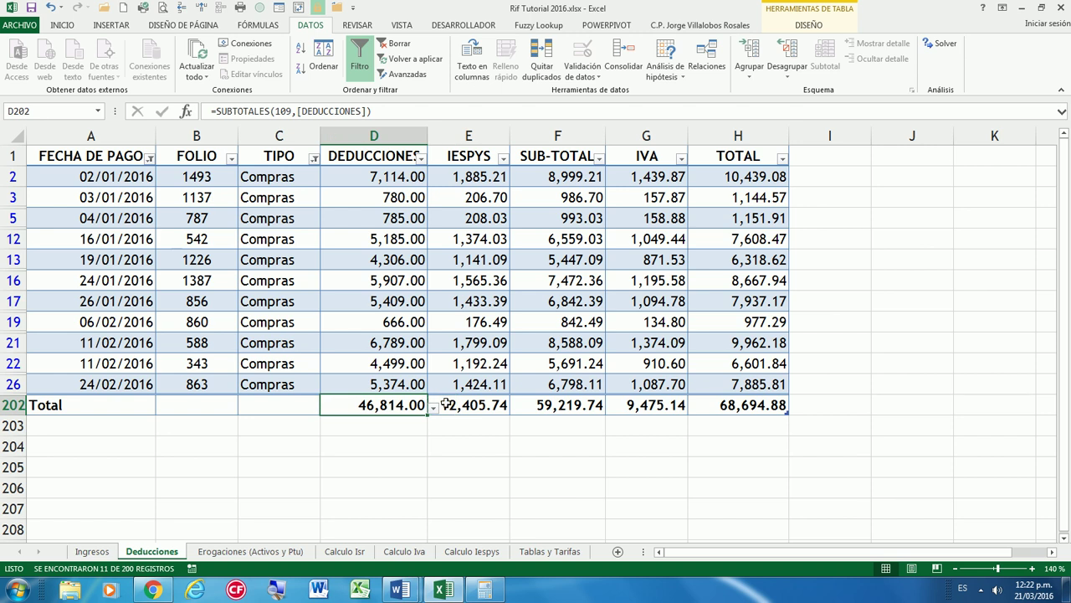
pyautogui.click(477, 405)
pyautogui.click(553, 406)
pyautogui.click(613, 404)
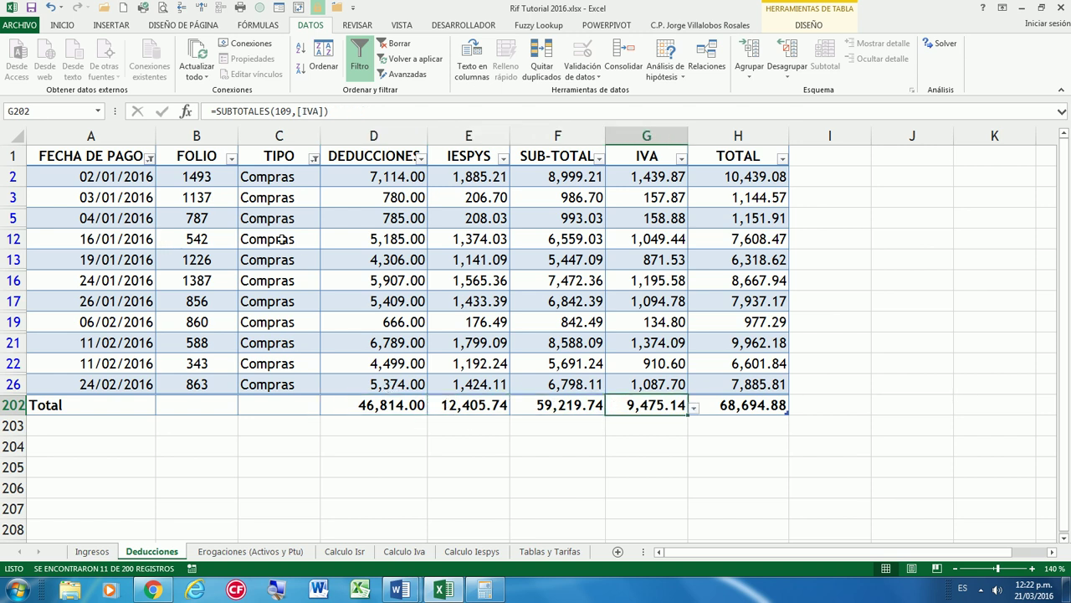
pyautogui.click(84, 158)
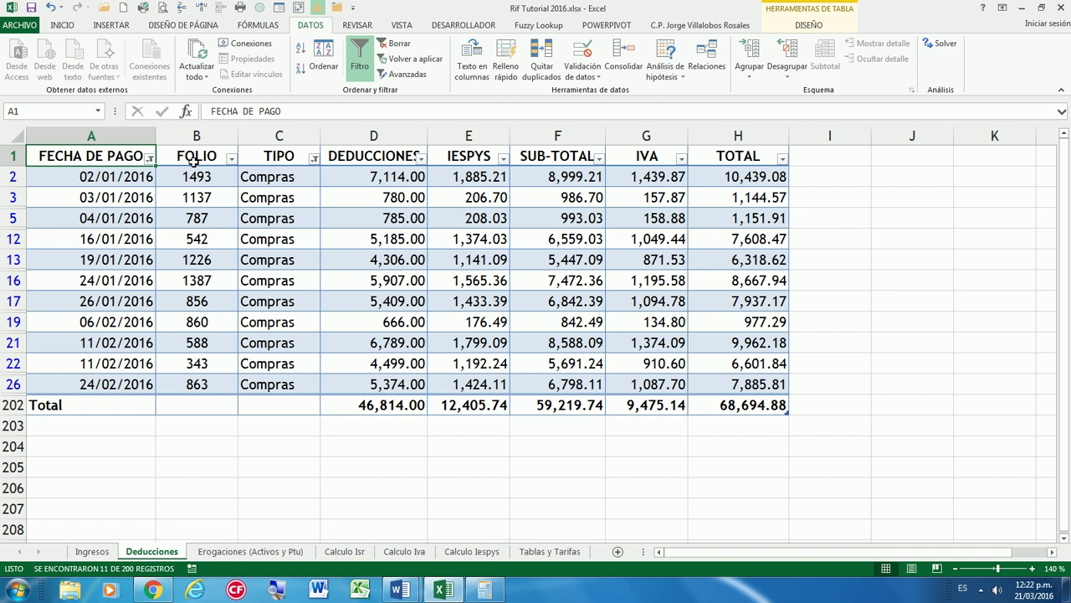
pyautogui.click(307, 159)
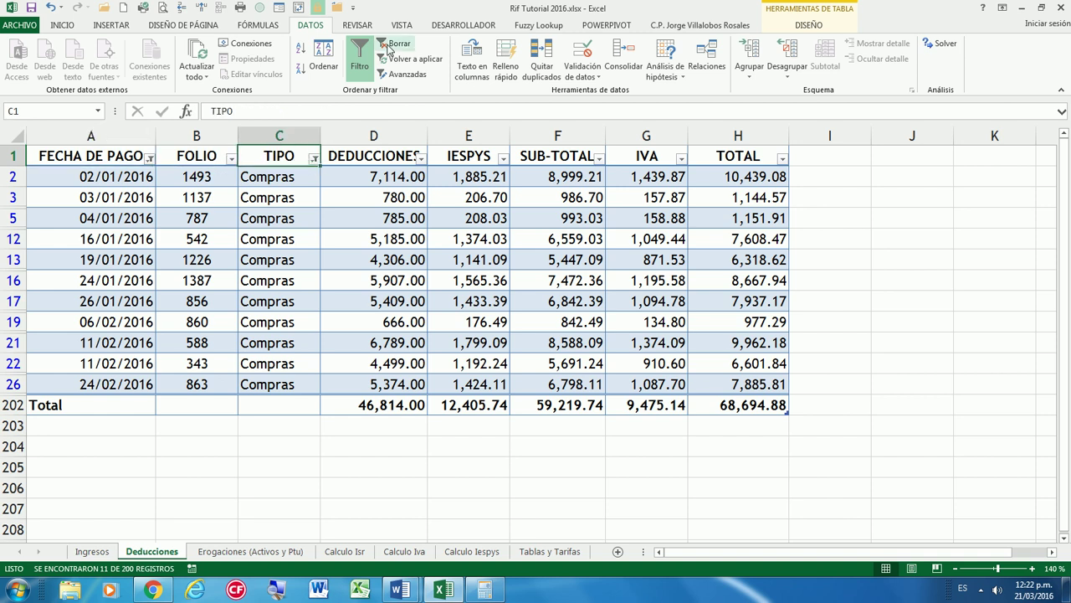
pyautogui.click(393, 43)
pyautogui.click(470, 550)
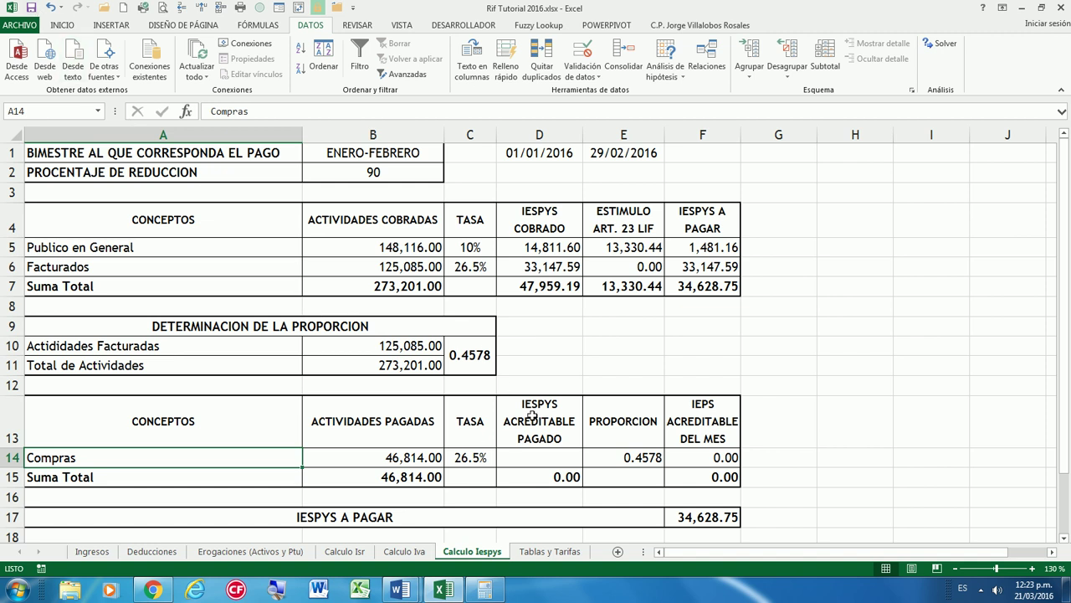
# Start a SUMAR.SI.CONJUNTO in D14 summing the Ded[IESPYS] column
pyautogui.click(518, 457)
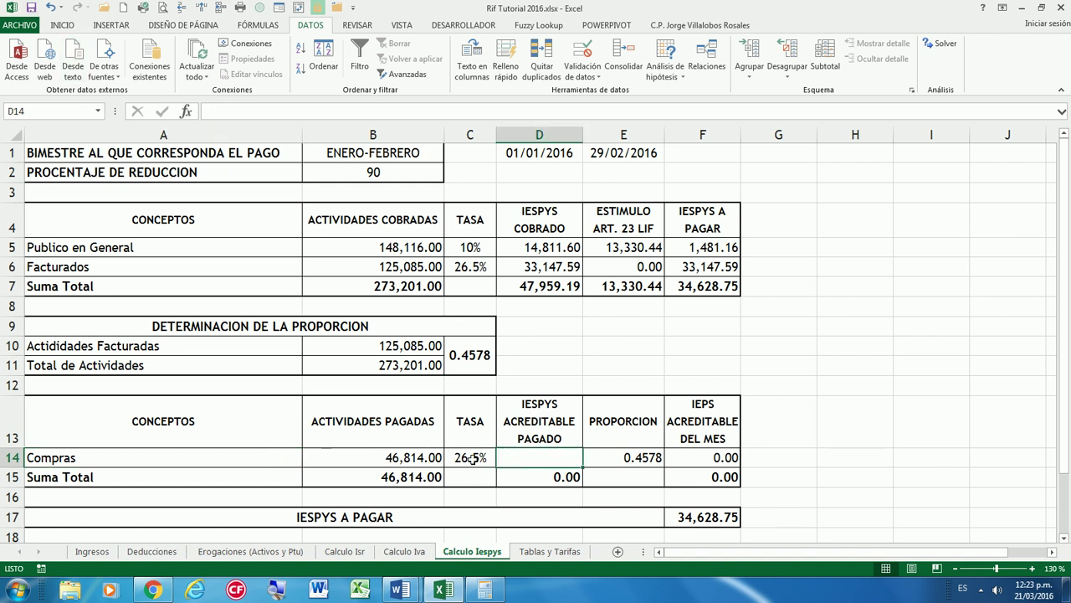
pyautogui.write('=')
pyautogui.press('Left')
pyautogui.press('Escape')
pyautogui.write('=SUM')
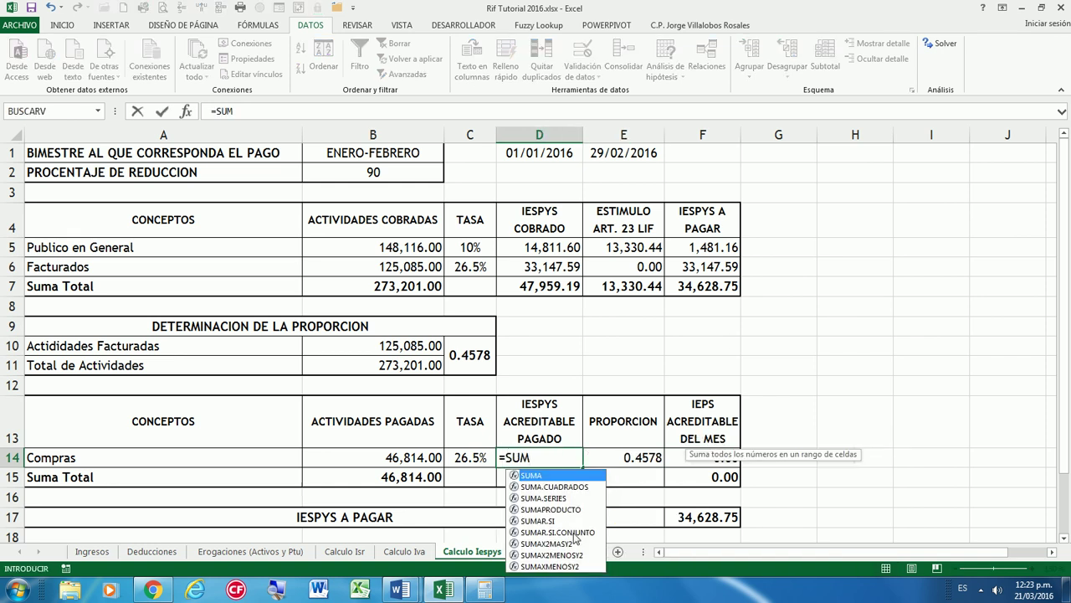
pyautogui.doubleClick(574, 533)
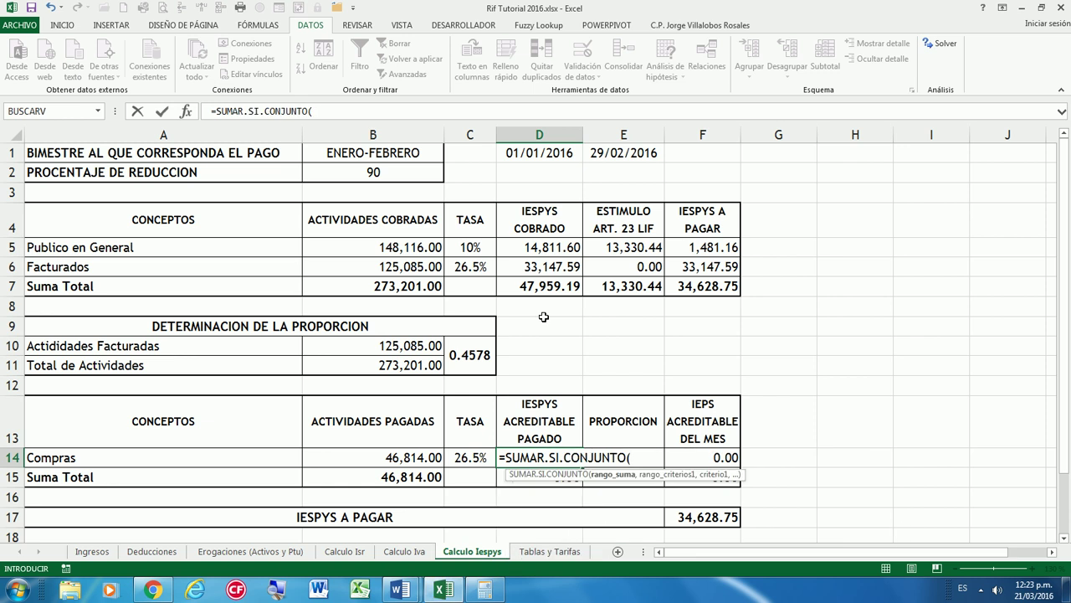
pyautogui.write('DE')
pyautogui.click(689, 491)
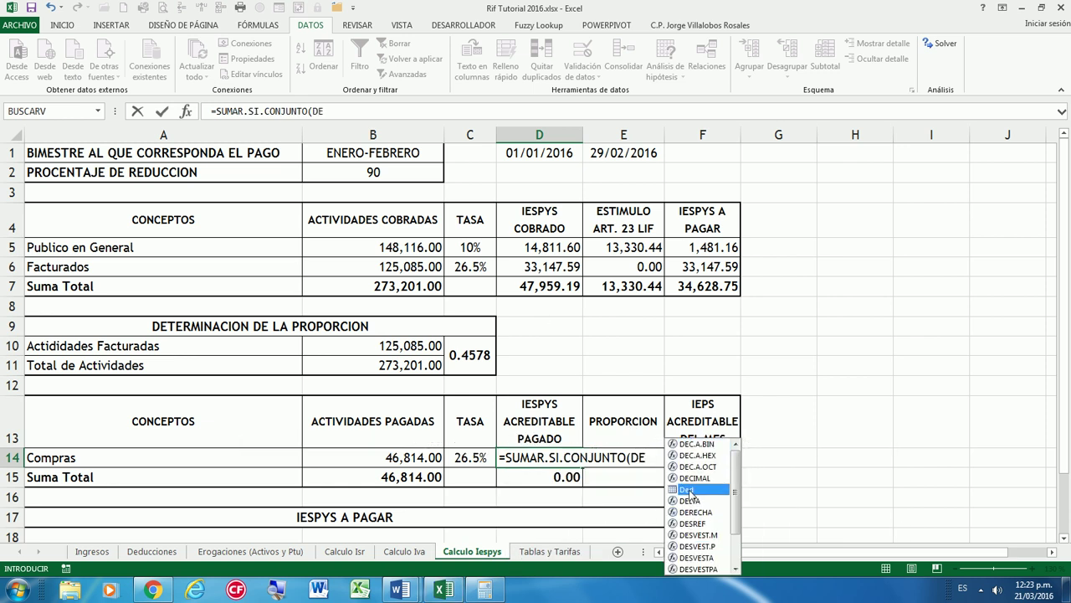
pyautogui.doubleClick(689, 490)
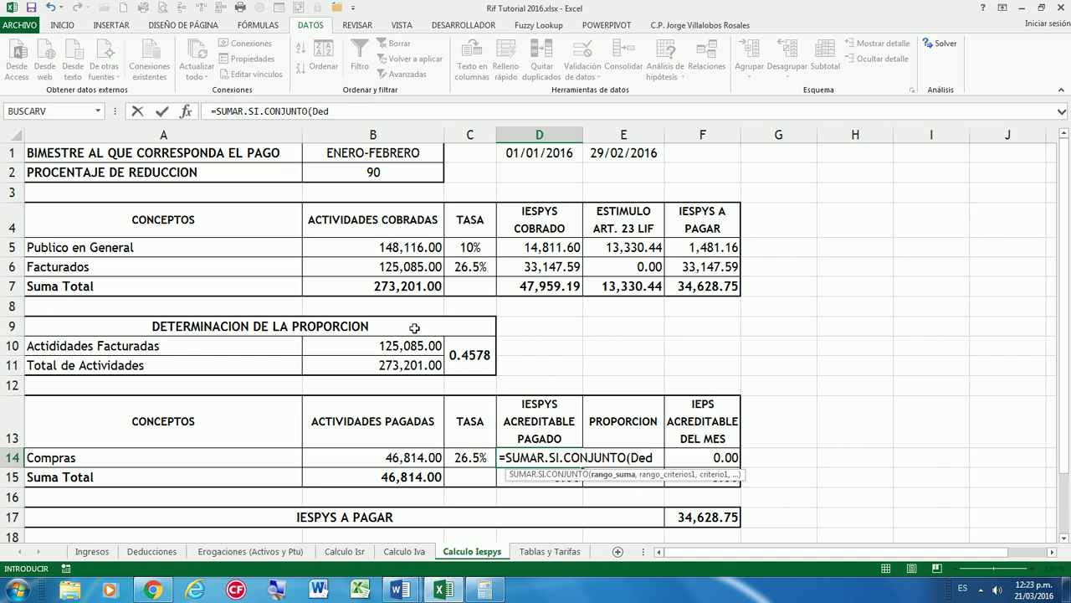
pyautogui.write('[')
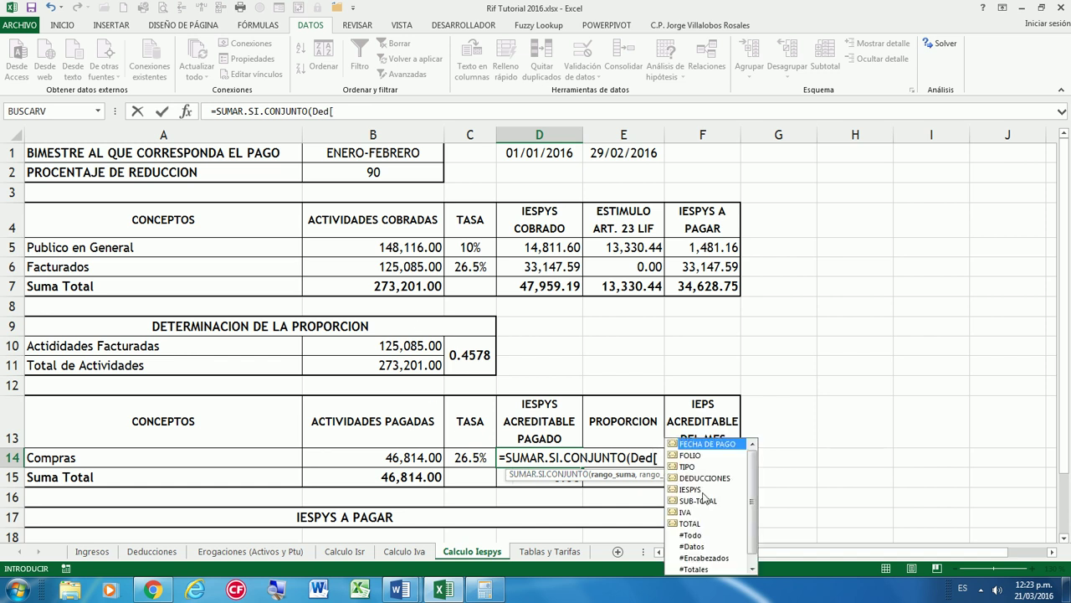
pyautogui.doubleClick(691, 488)
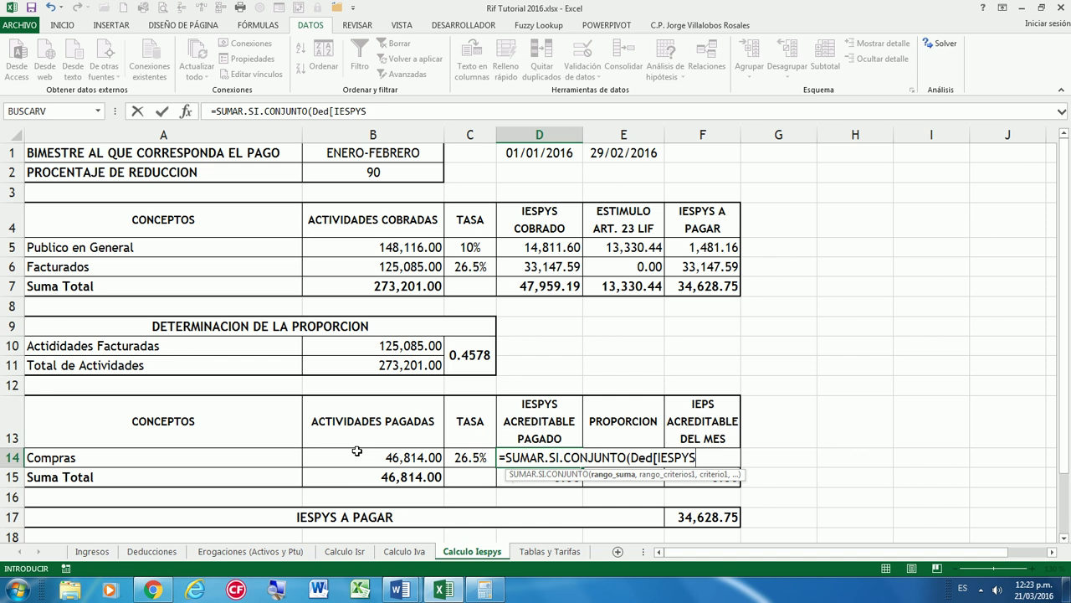
# Add the Ded[FECHA DE PAGO] criterion against the absolute start date $D$1
pyautogui.write(',')
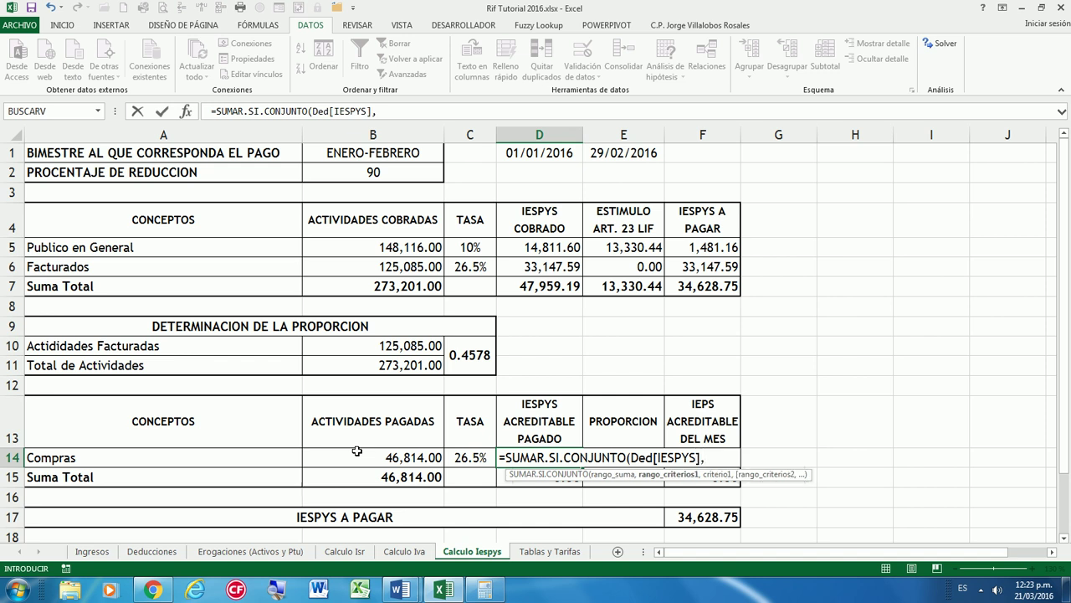
pyautogui.write('DE')
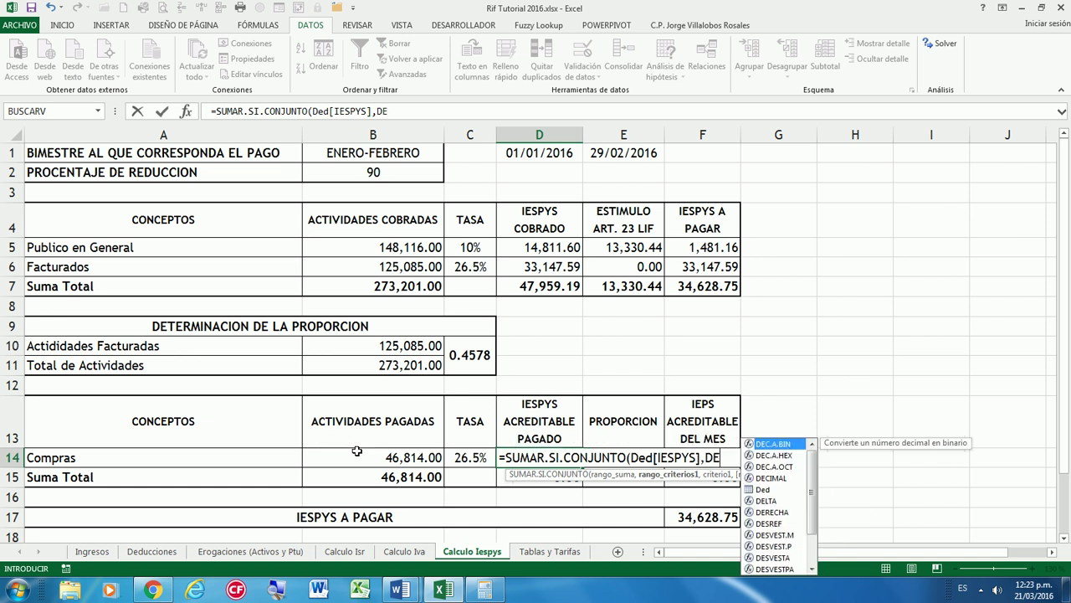
pyautogui.click(768, 491)
pyautogui.doubleClick(769, 492)
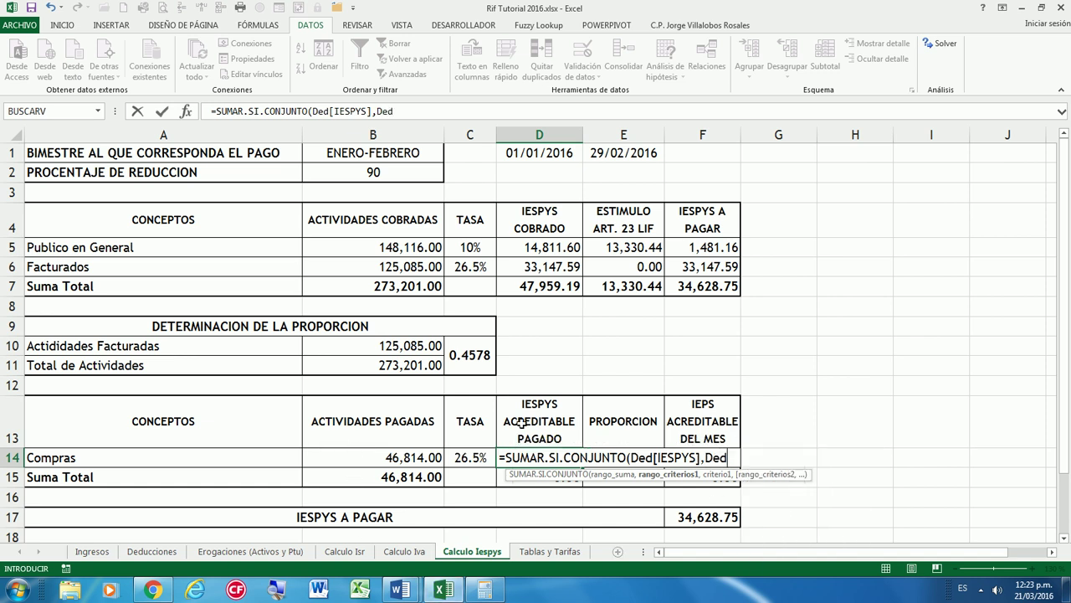
pyautogui.write('[')
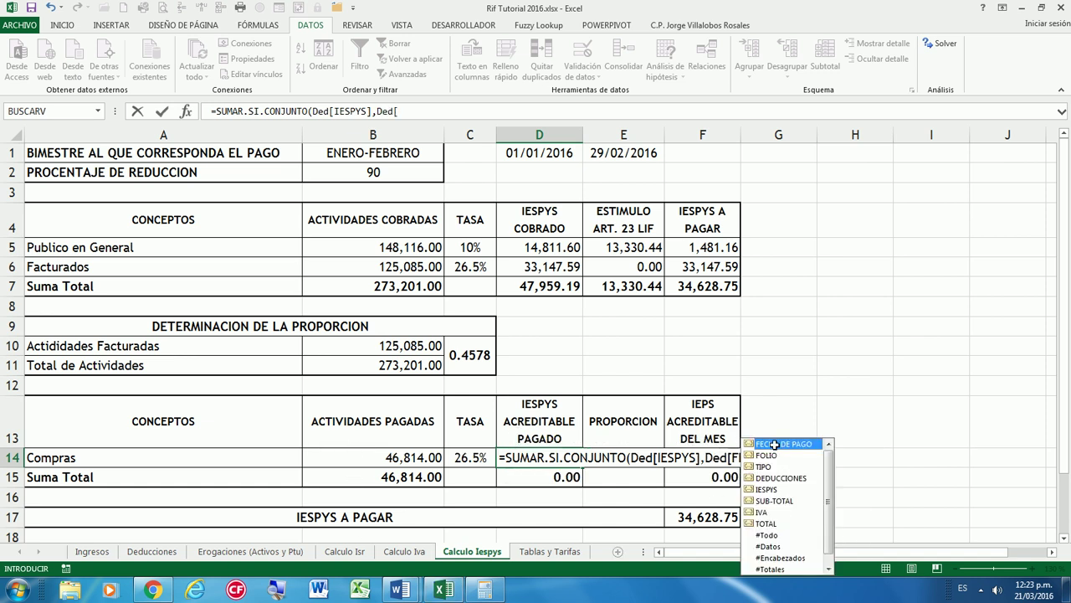
pyautogui.doubleClick(779, 453)
pyautogui.write(',">="&')
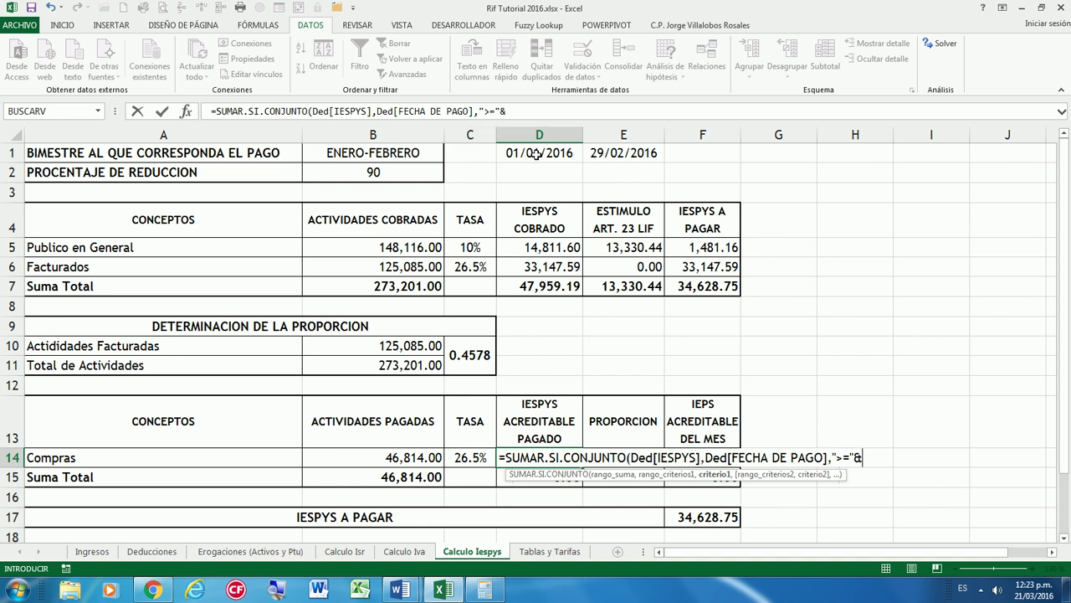
pyautogui.click(536, 155)
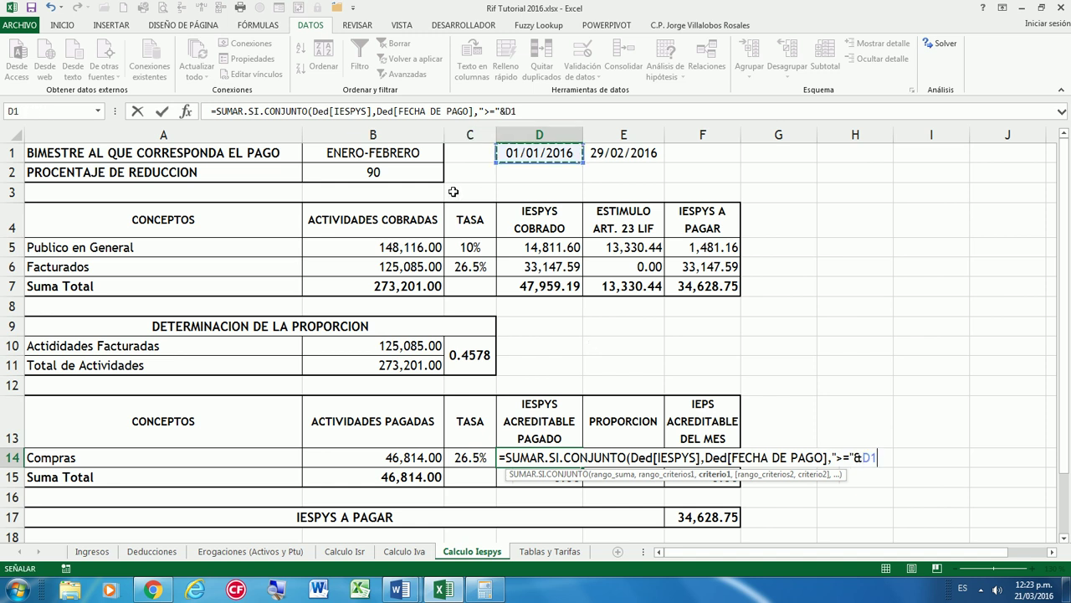
pyautogui.press('F4')
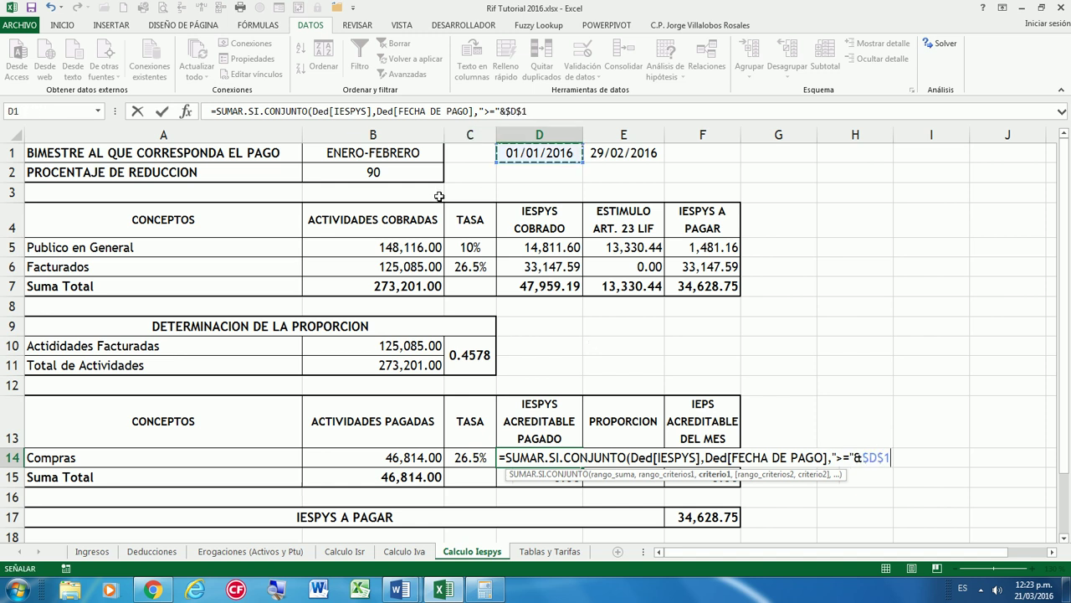
# Add the second Ded[FECHA DE PAGO] criterion against the absolute end date $E$1
pyautogui.write(',')
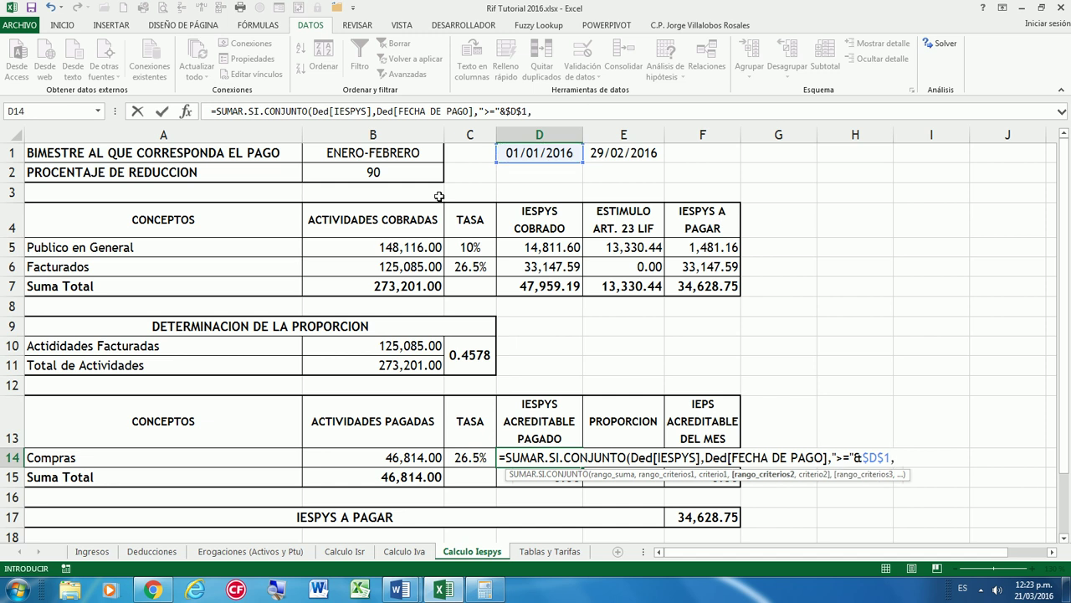
pyautogui.write('Ded')
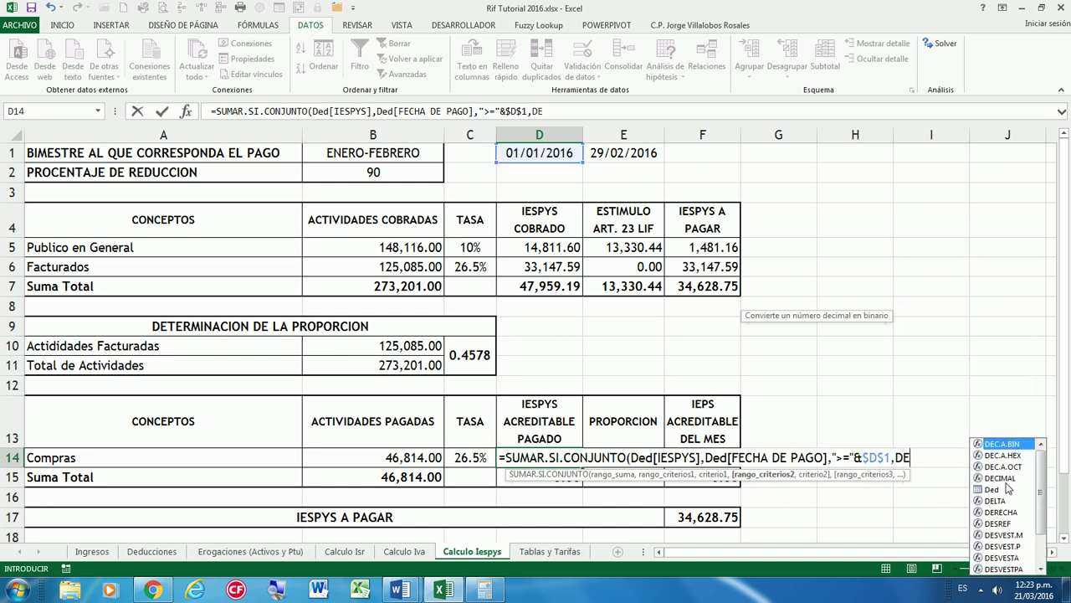
pyautogui.write('[')
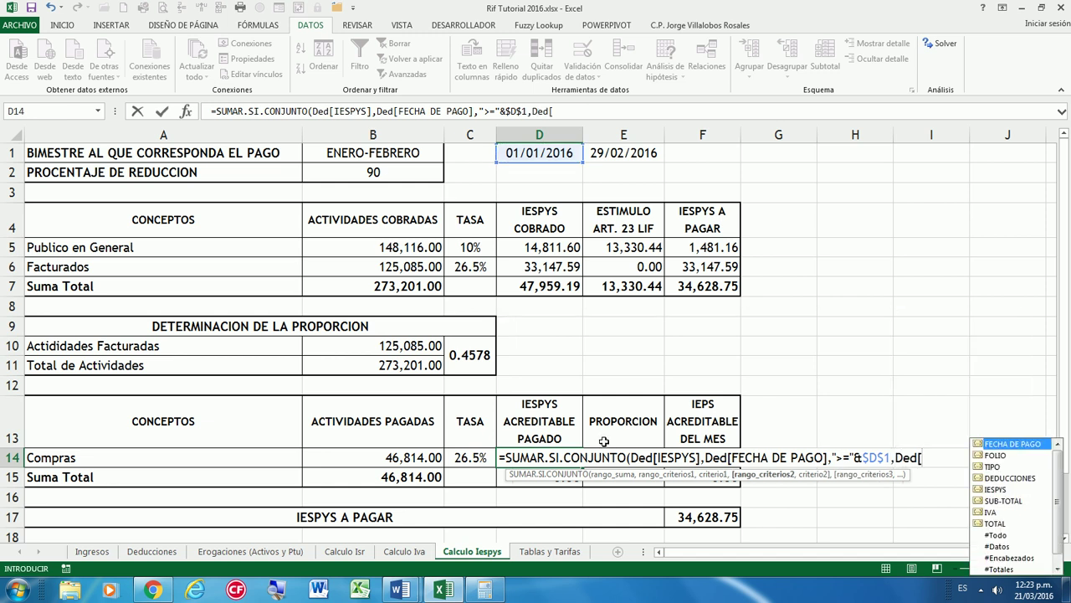
pyautogui.doubleClick(995, 443)
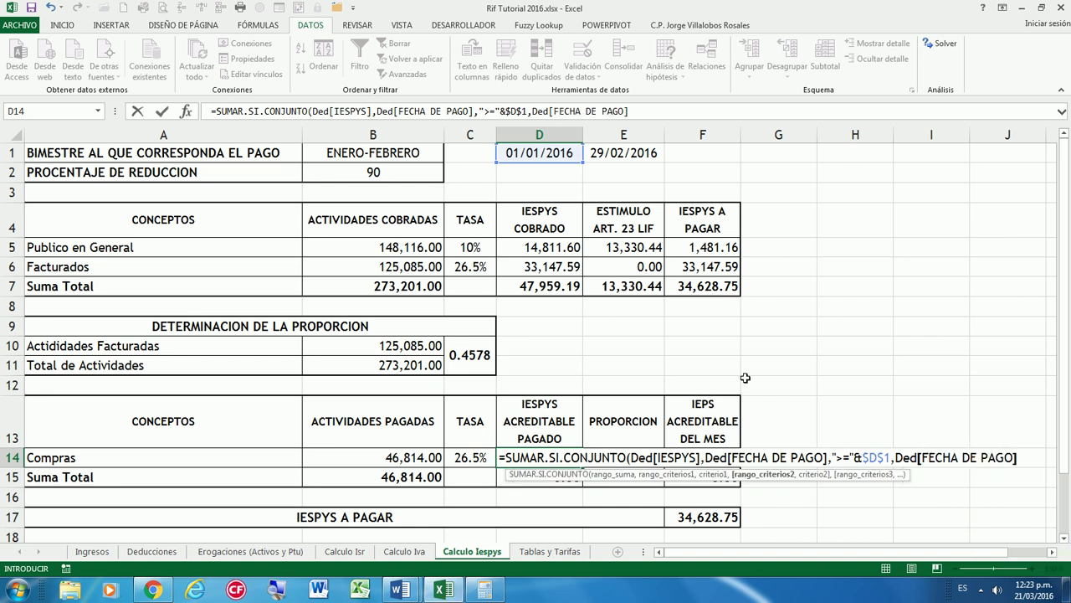
pyautogui.write(',"<=')
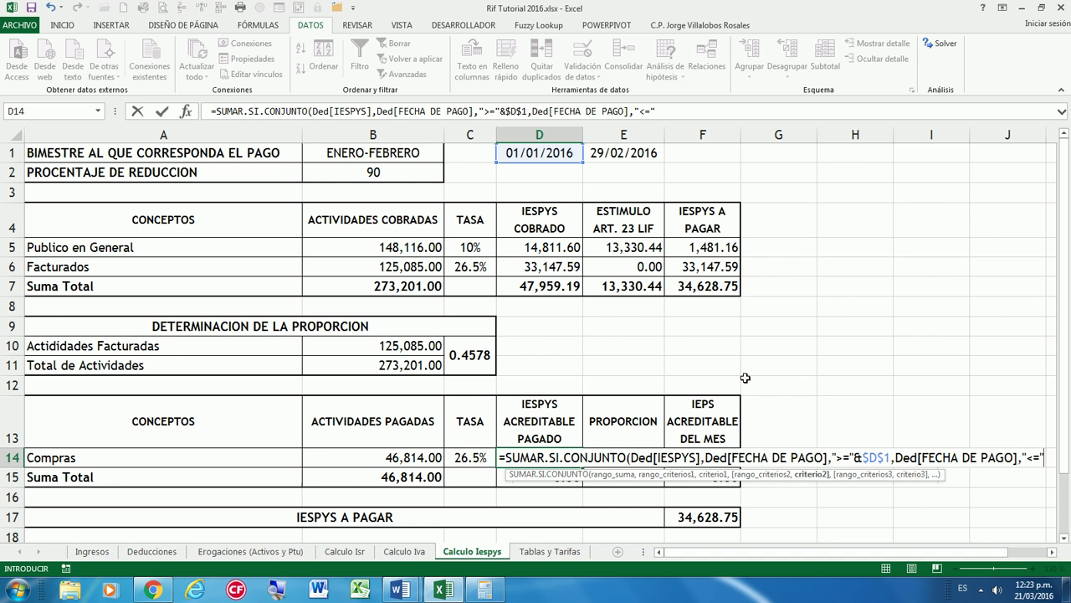
pyautogui.write('&')
pyautogui.click(635, 159)
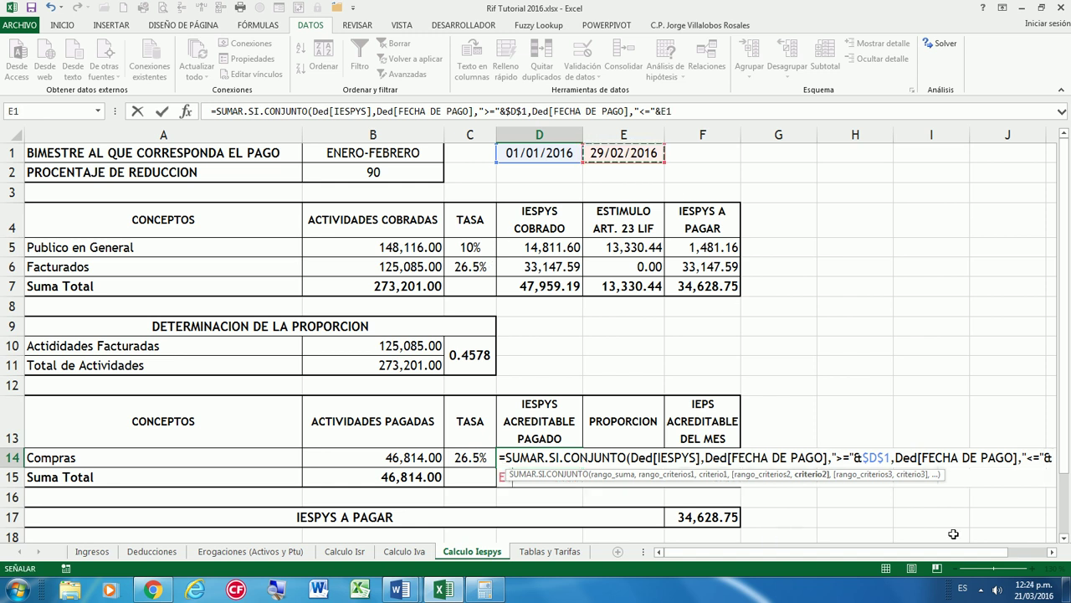
pyautogui.moveTo(882, 476); pyautogui.dragTo(785, 351)
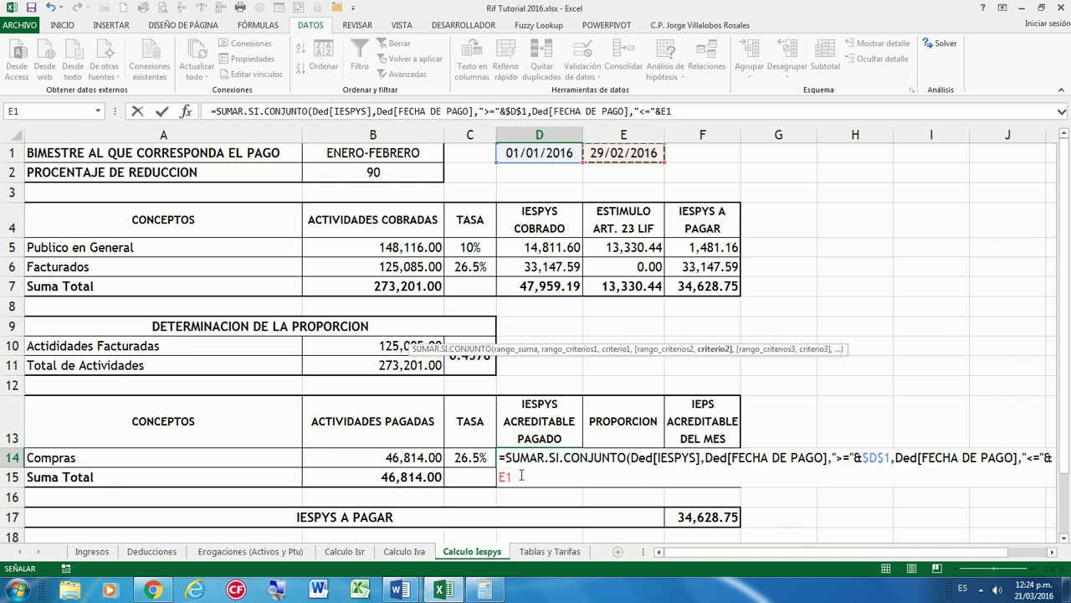
pyautogui.press('F4')
# Add the Ded[TIPO] = A14 criterion and enter the formula, returning 12,405.74
pyautogui.write('$E$1,DE')
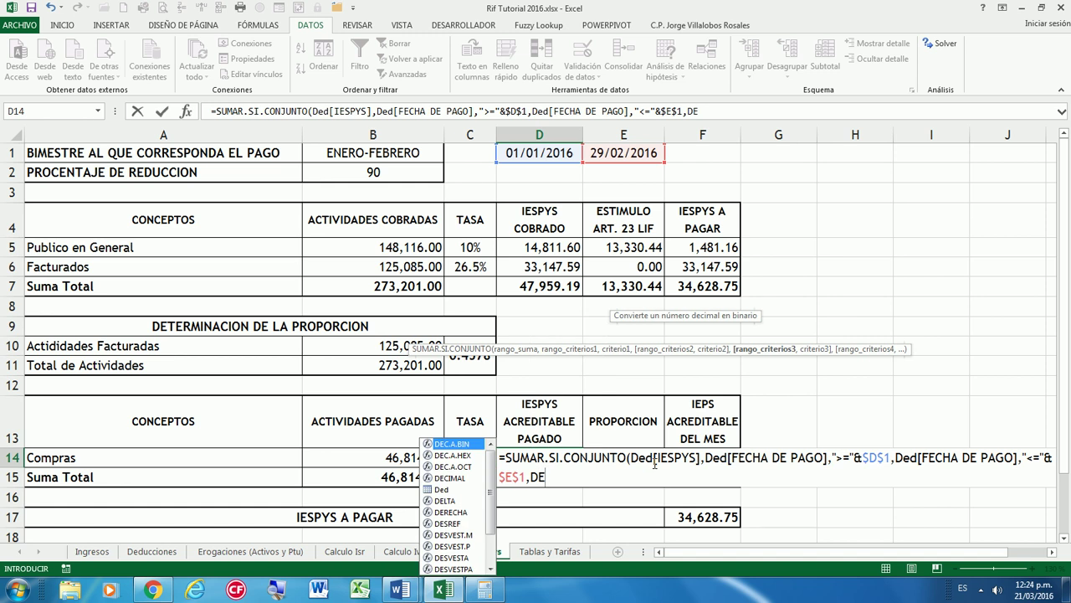
pyautogui.doubleClick(441, 489)
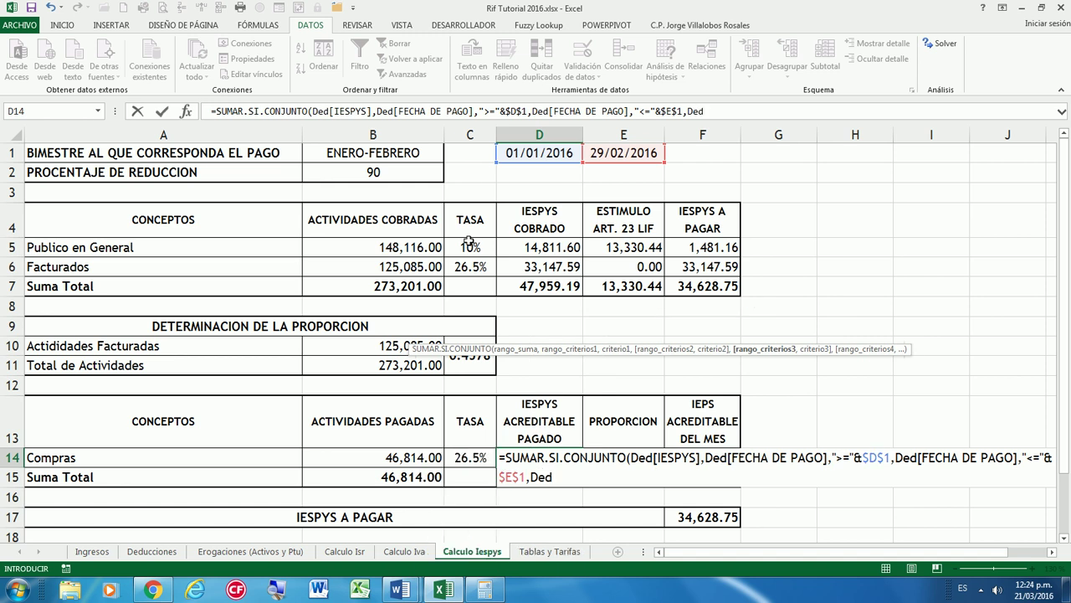
pyautogui.write('[')
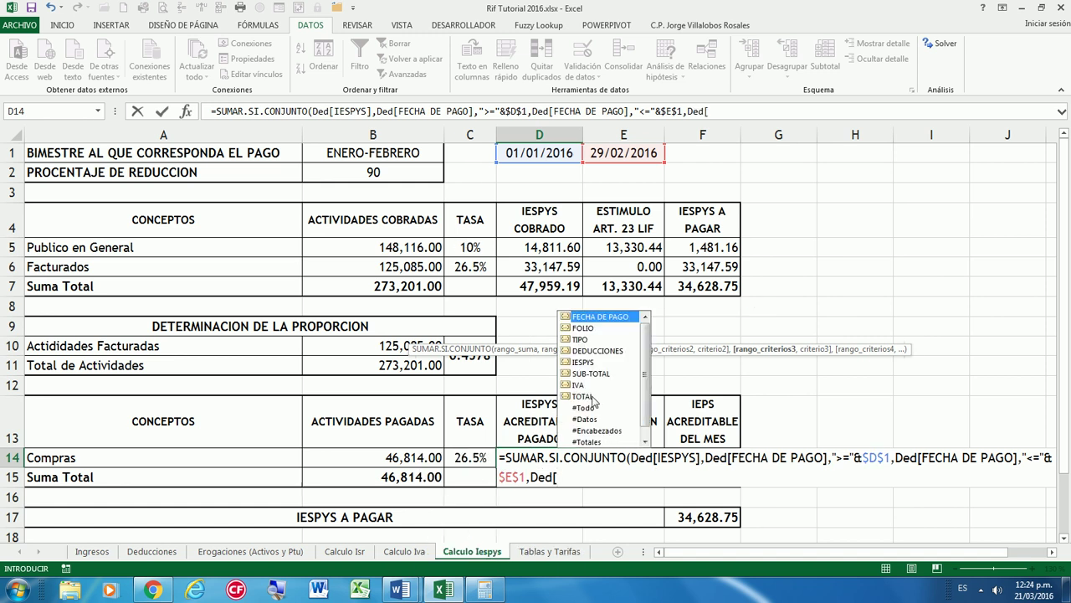
pyautogui.doubleClick(585, 340)
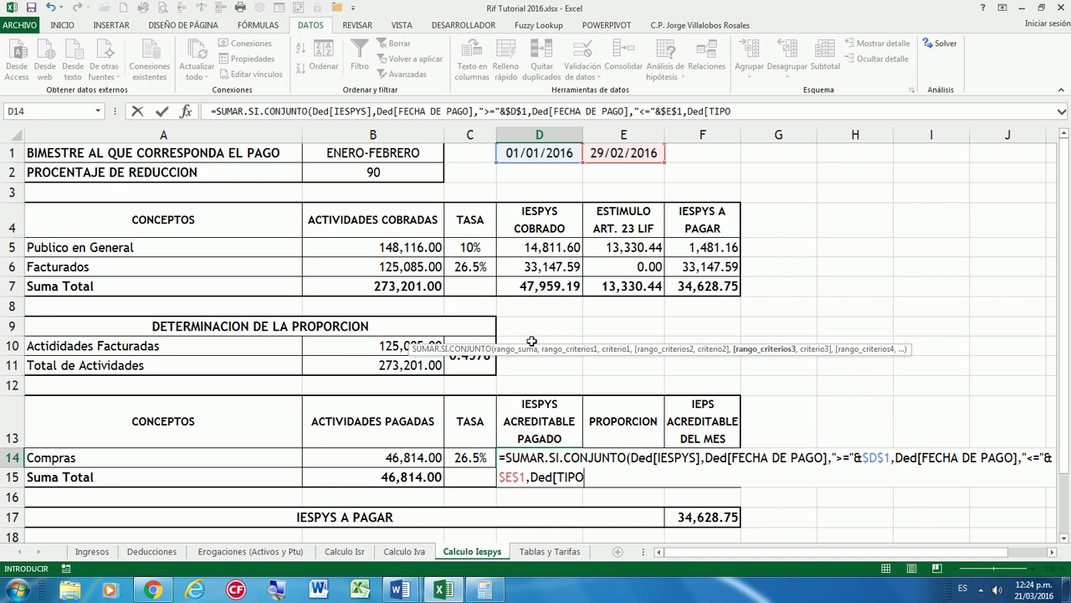
pyautogui.write('],')
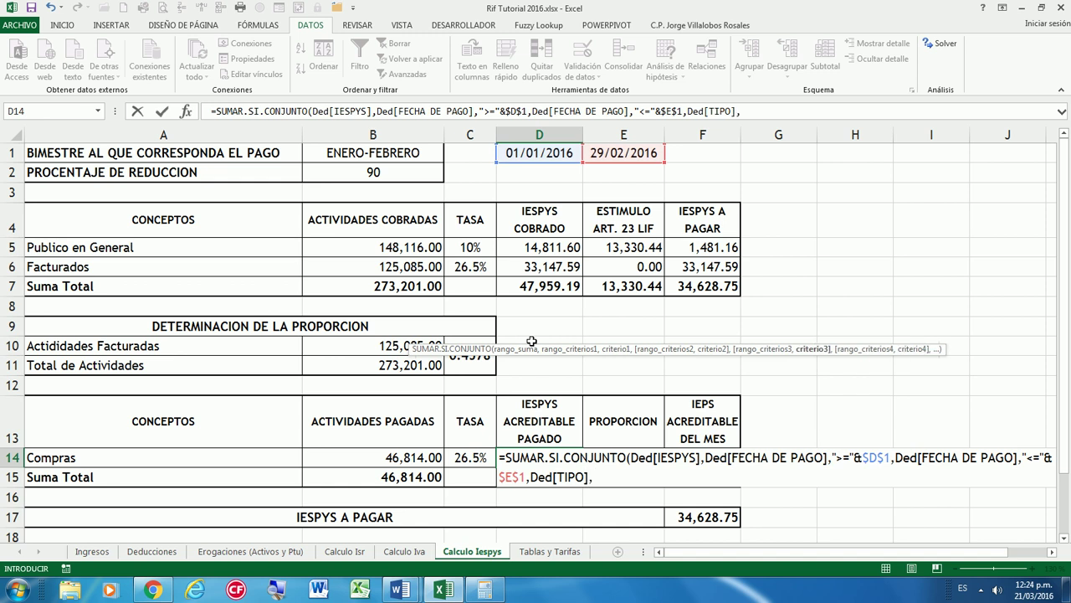
pyautogui.click(152, 459)
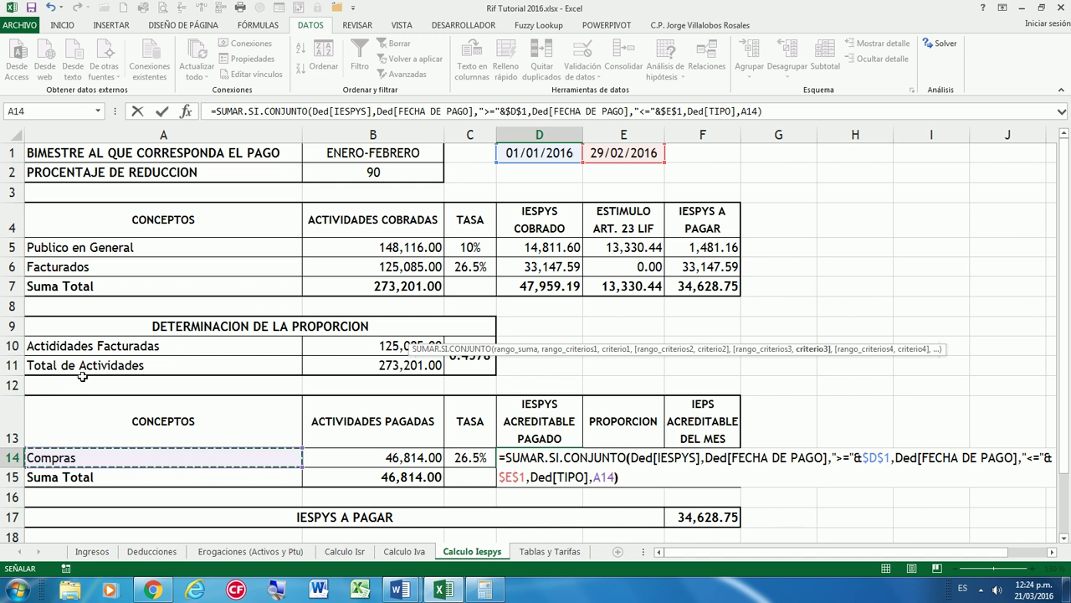
pyautogui.press('Return')
pyautogui.press('Up')
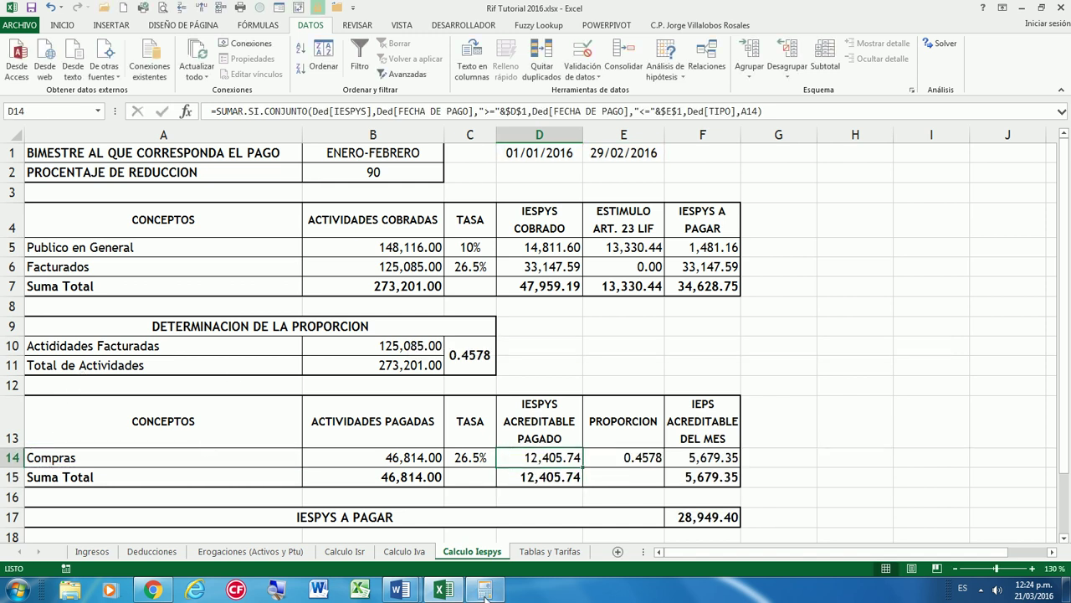
# Verify 46814 × 0.265 = 12,405.71 in Calculator, then minimize it back to Excel
pyautogui.moveTo(465, 573)
pyautogui.moveTo(472, 288); pyautogui.dragTo(247, 184)
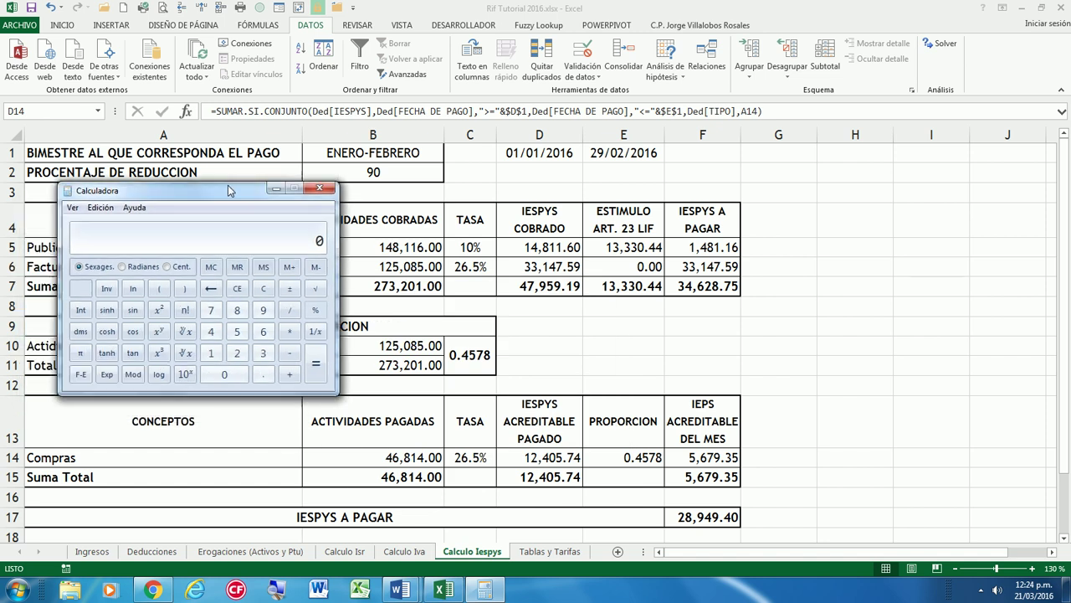
pyautogui.write('46814*0.265')
pyautogui.press('Return')
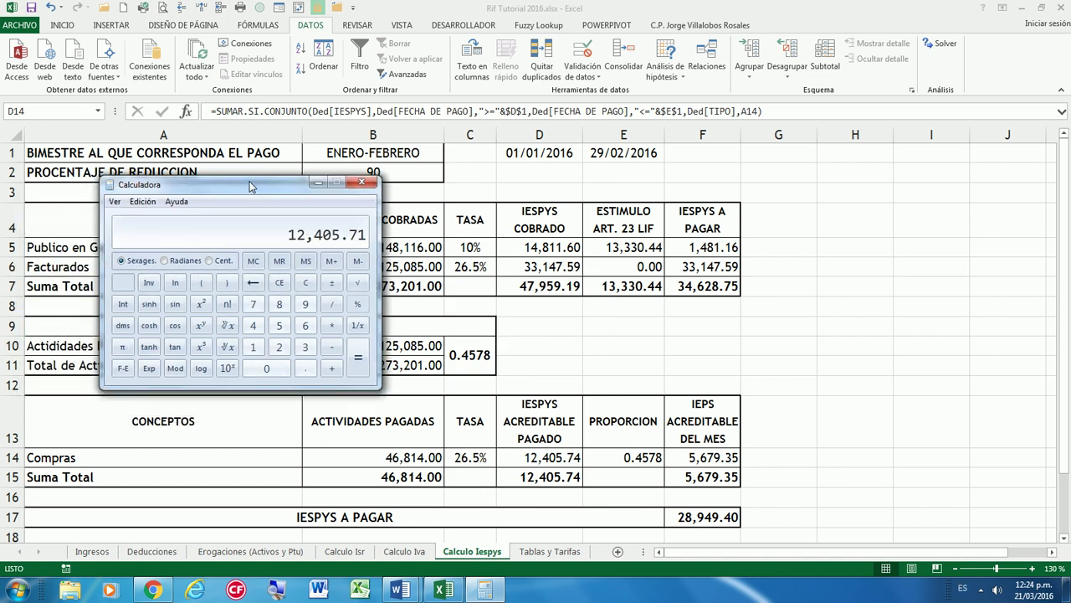
pyautogui.click(318, 182)
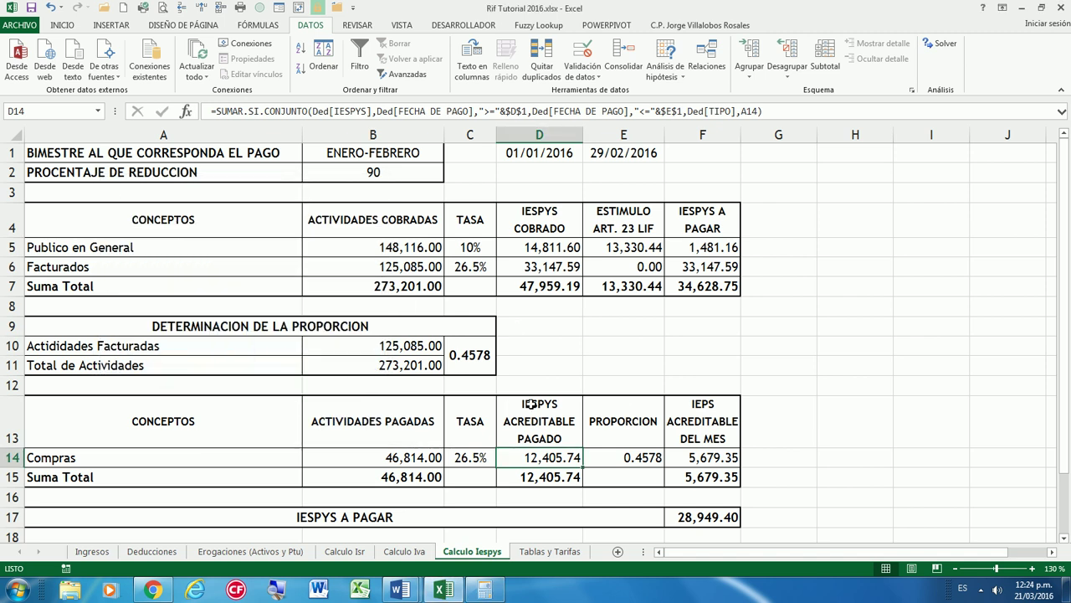
pyautogui.click(144, 555)
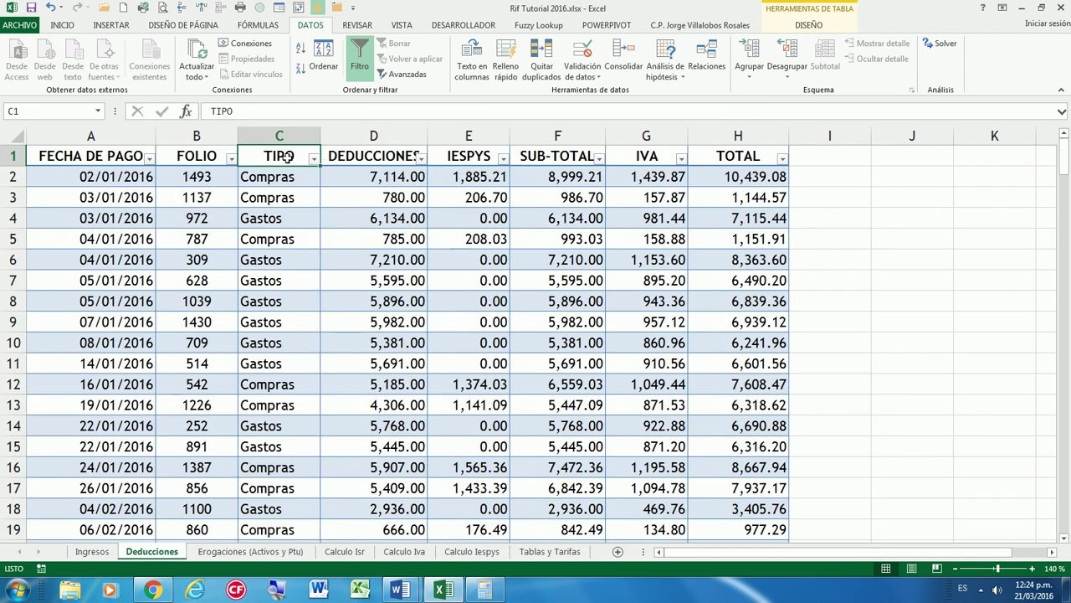
pyautogui.click(138, 157)
pyautogui.click(149, 158)
pyautogui.click(83, 289)
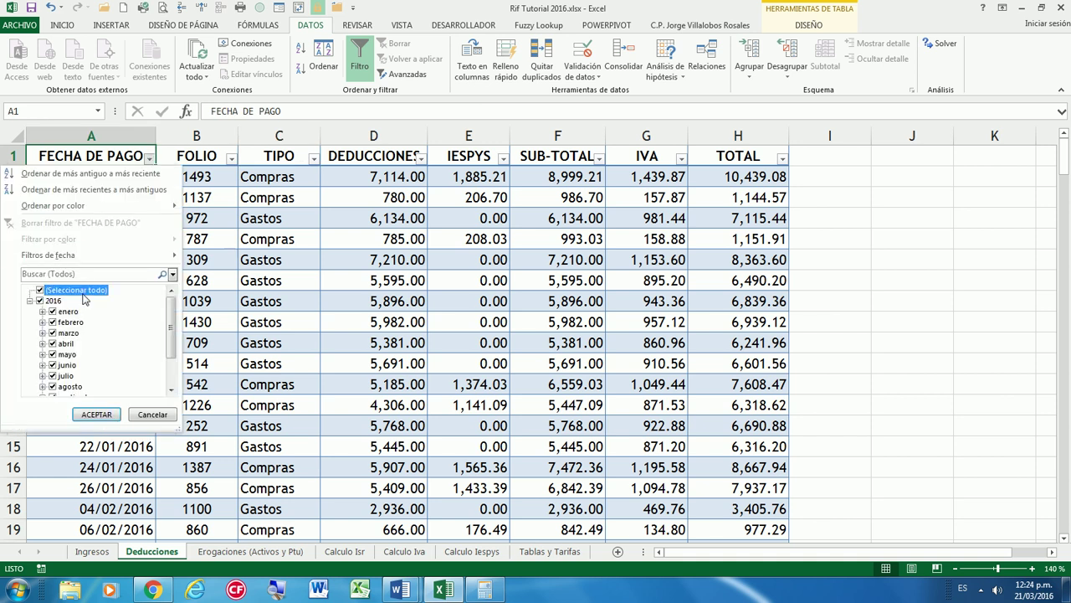
pyautogui.click(72, 311)
pyautogui.click(70, 323)
pyautogui.click(96, 414)
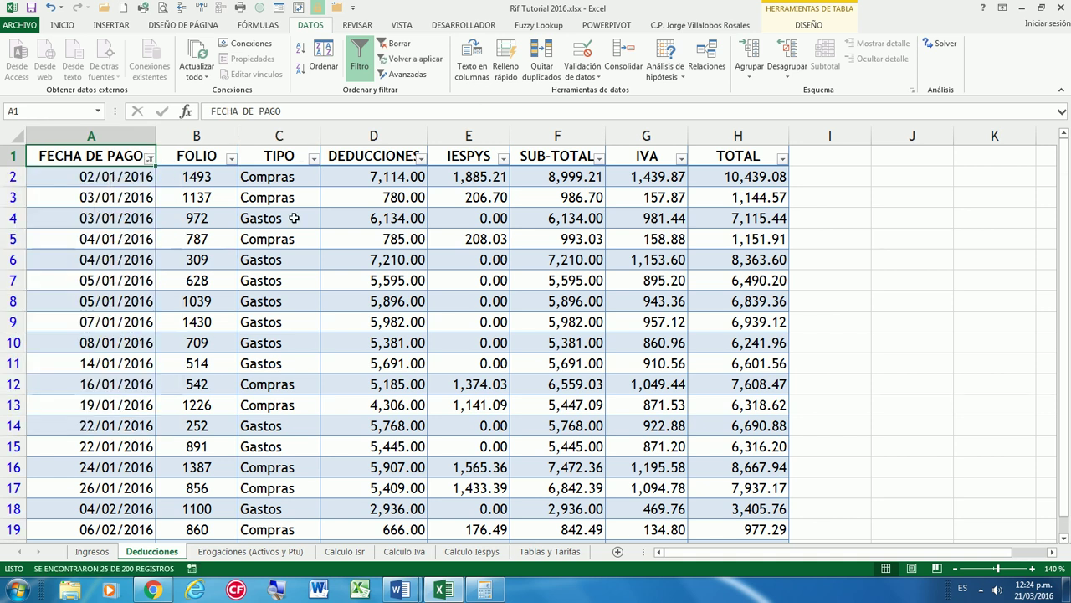
pyautogui.click(317, 158)
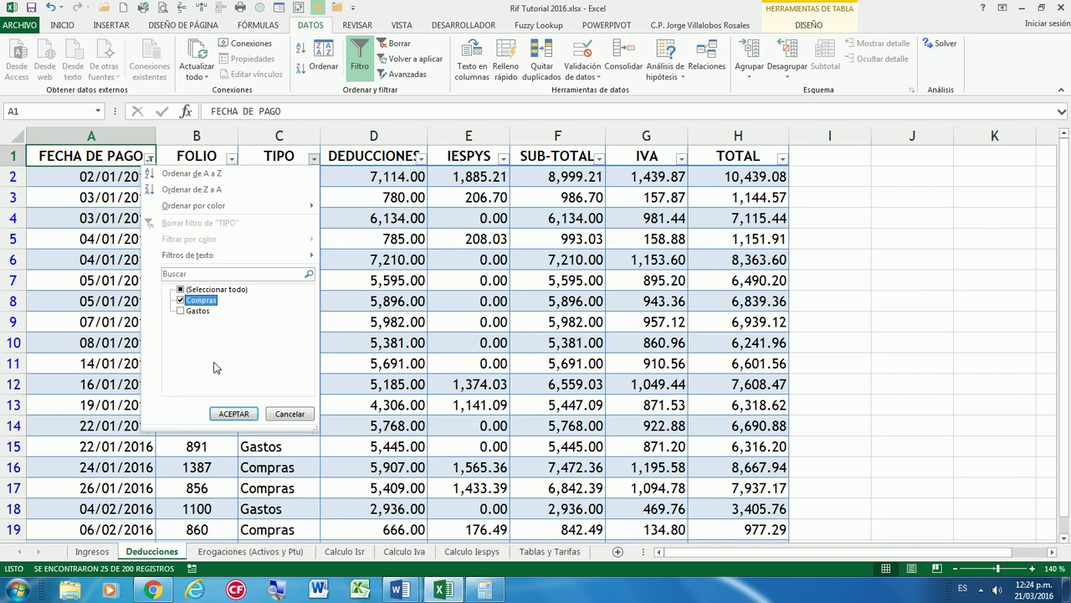
pyautogui.click(231, 411)
pyautogui.scroll(-1, 434, 318)
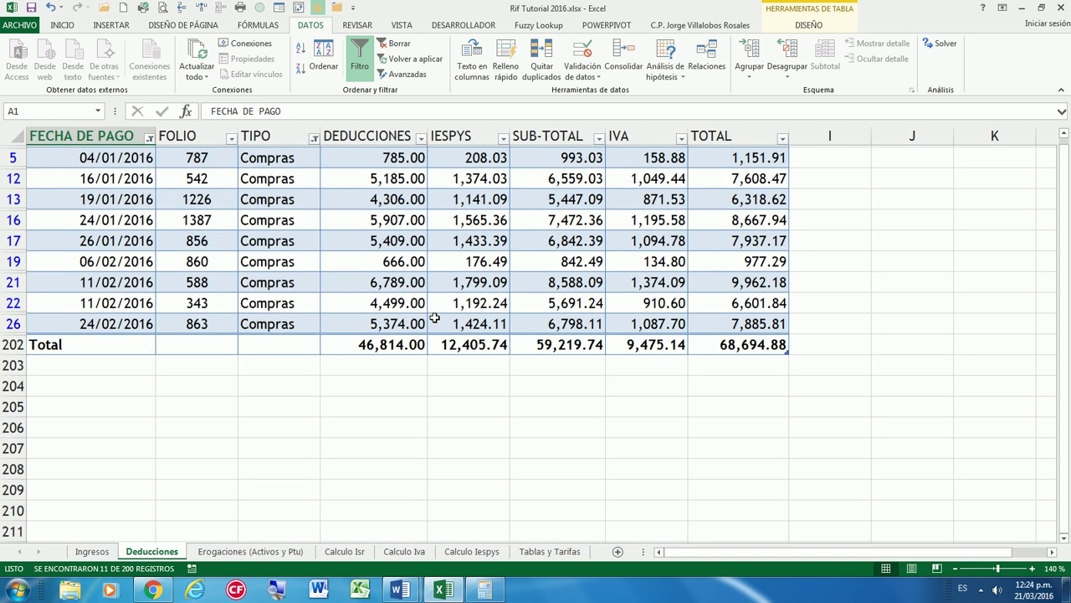
pyautogui.scroll(1, 347, 303)
pyautogui.scroll(1, 383, 387)
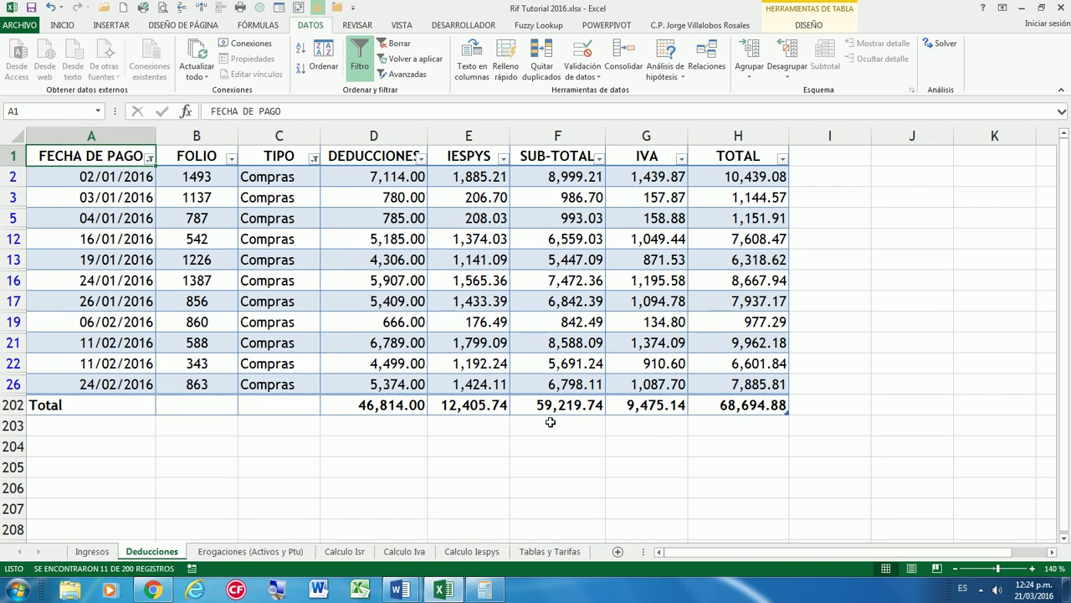
pyautogui.click(496, 408)
pyautogui.click(278, 159)
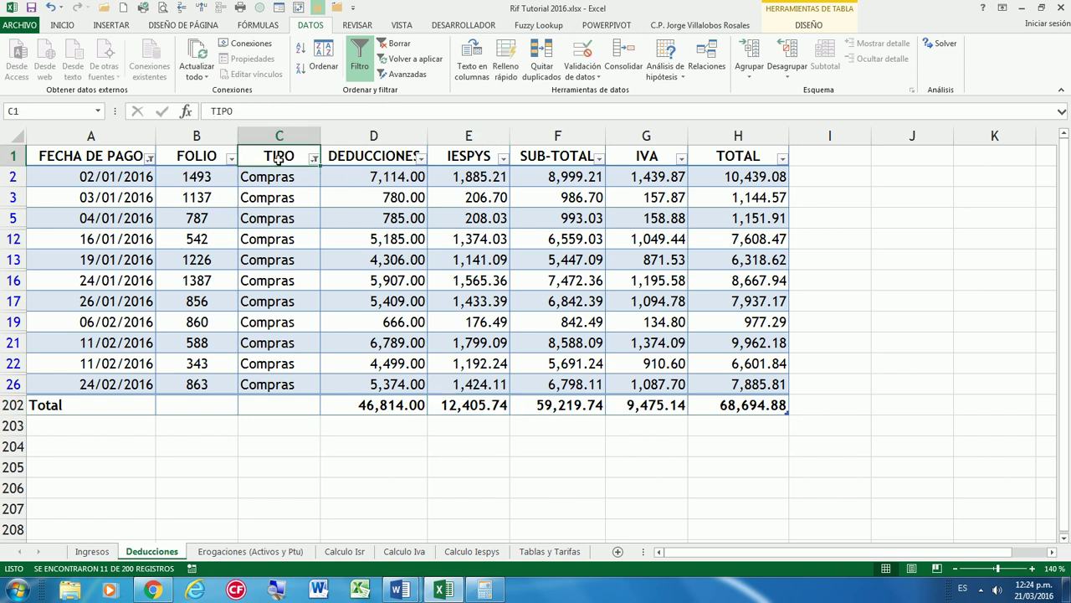
pyautogui.click(395, 43)
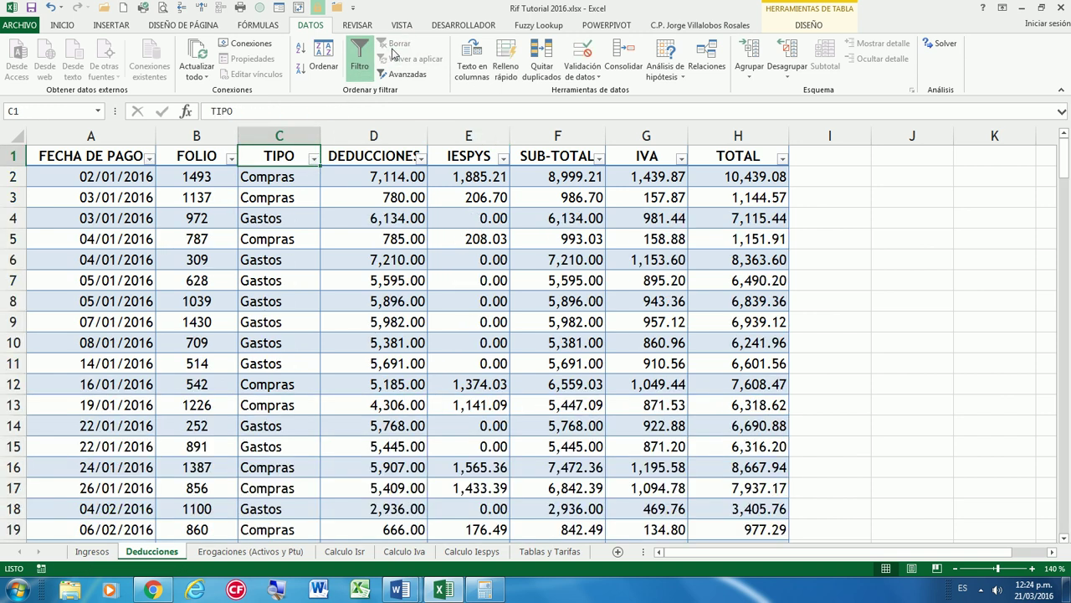
pyautogui.click(484, 550)
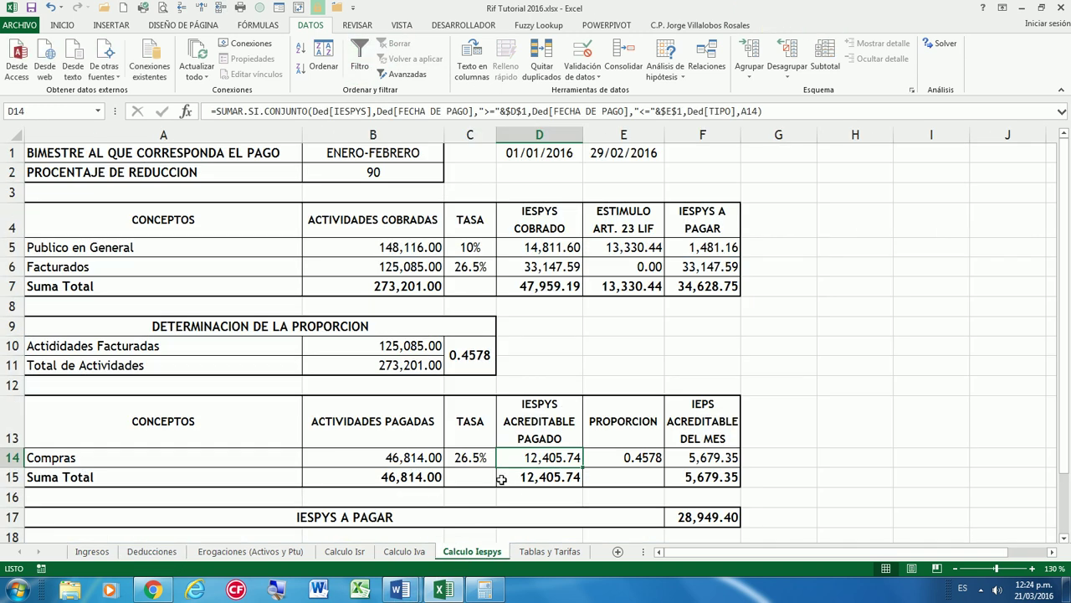
# Review the E14, F14, F15, B14 and B7 formulas on Calculo Iespys
pyautogui.click(623, 458)
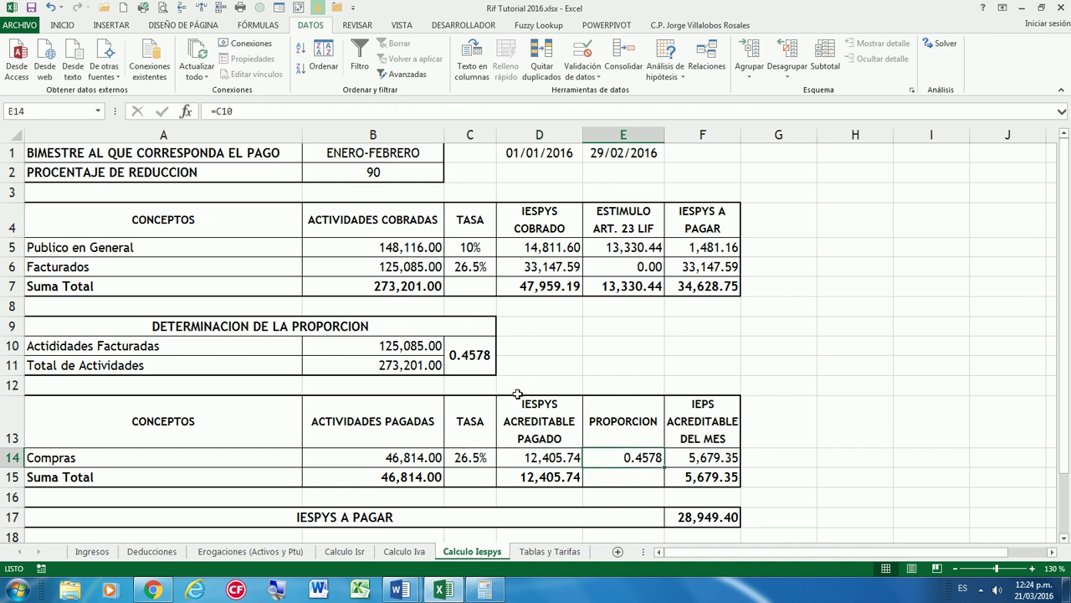
pyautogui.doubleClick(707, 456)
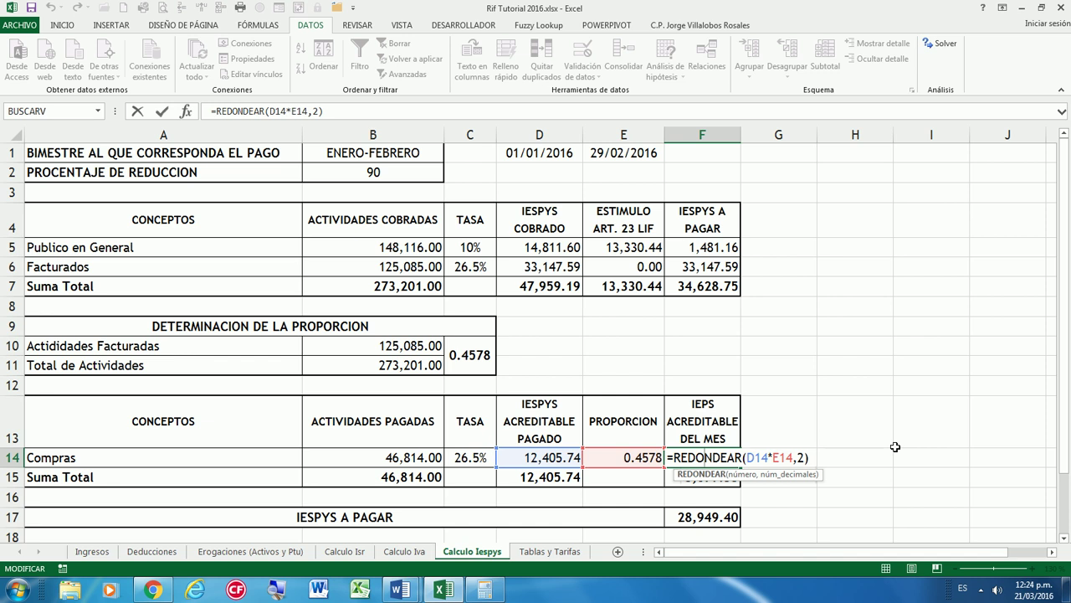
pyautogui.press('Return')
pyautogui.press('Up')
pyautogui.press('Down')
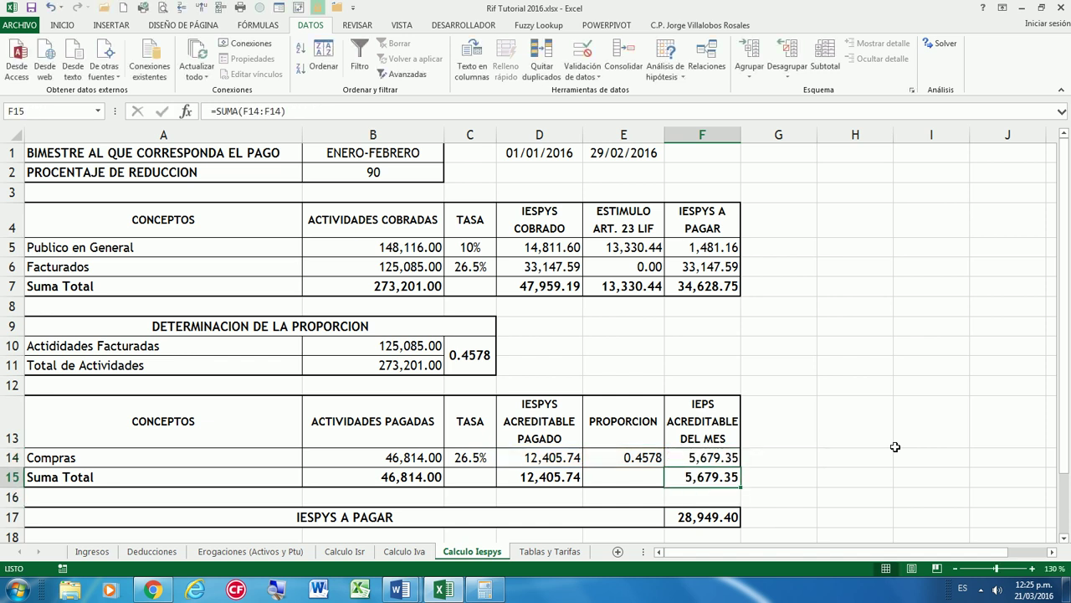
pyautogui.press('Left')
pyautogui.press('Left')
pyautogui.press('Left')
pyautogui.press('Left')
pyautogui.press('Up')
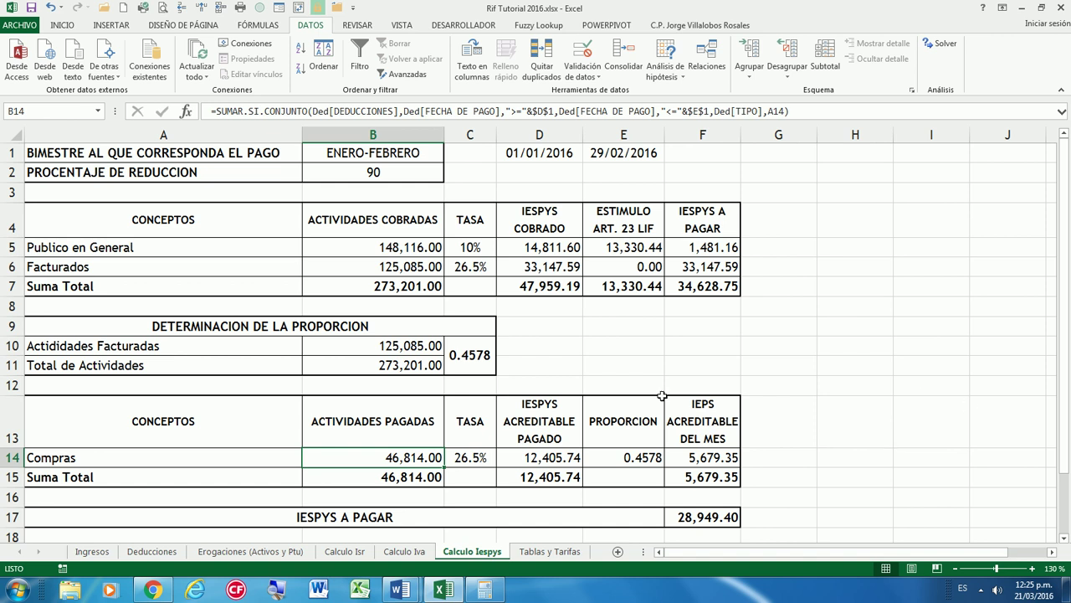
pyautogui.click(422, 286)
pyautogui.click(402, 459)
# Colour the D1:E1 period dates white to hide them and save the workbook
pyautogui.click(224, 153)
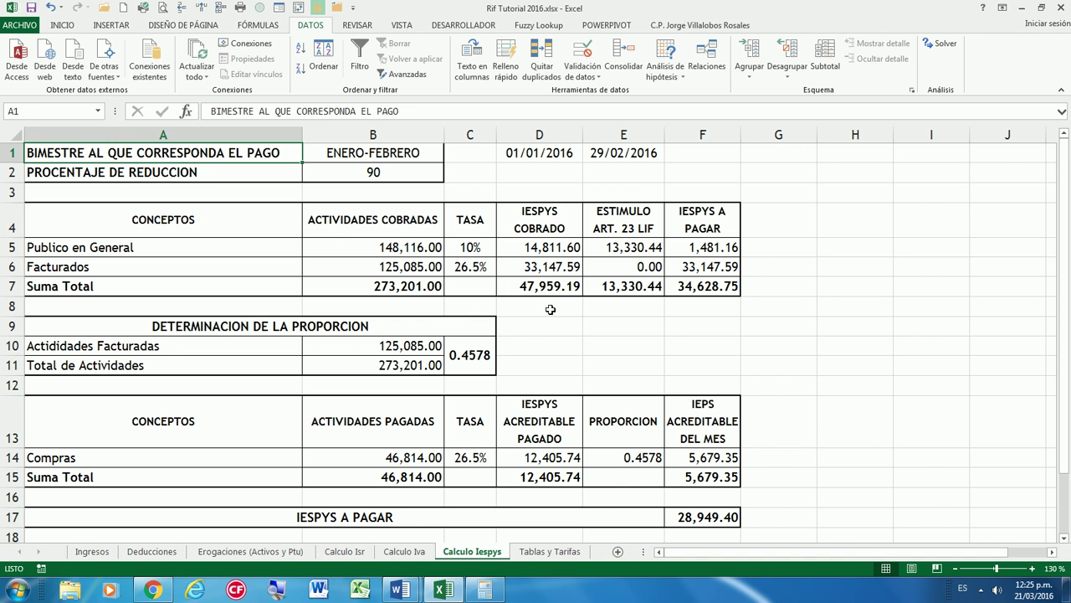
pyautogui.click(62, 25)
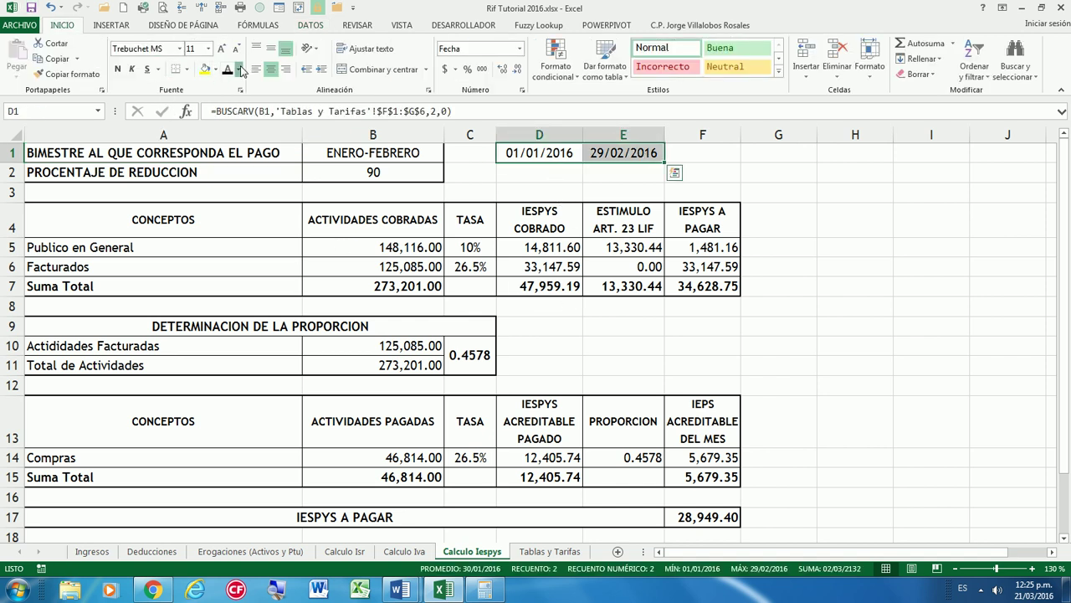
pyautogui.click(238, 69)
pyautogui.click(229, 114)
pyautogui.click(159, 153)
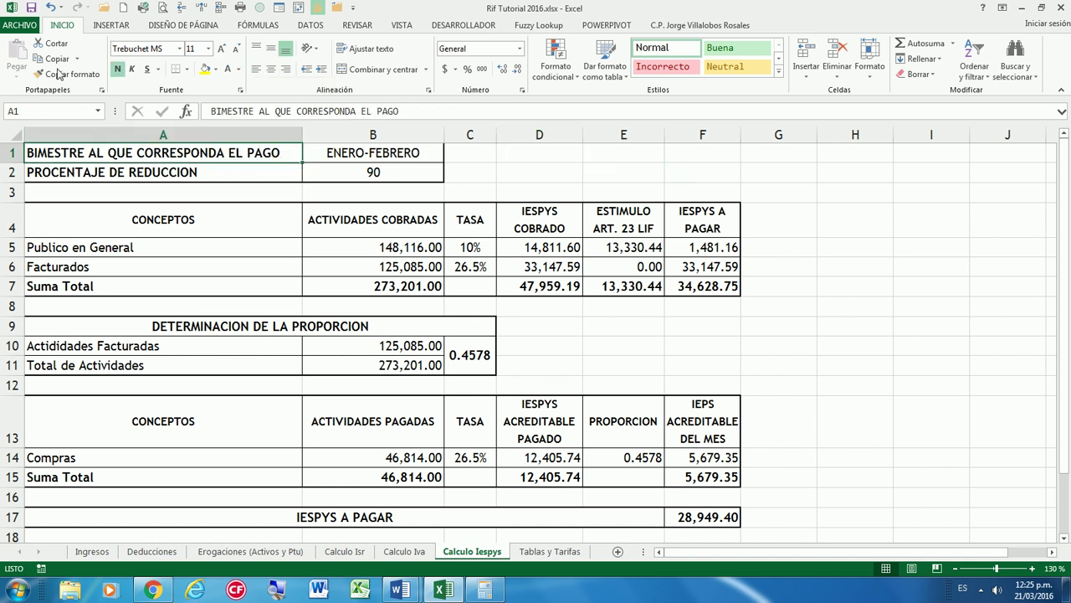
pyautogui.click(32, 8)
# Compare the B5:B6 and C10 formulas with Calculo Iva, then review B1 and E5
pyautogui.moveTo(422, 254); pyautogui.dragTo(416, 266)
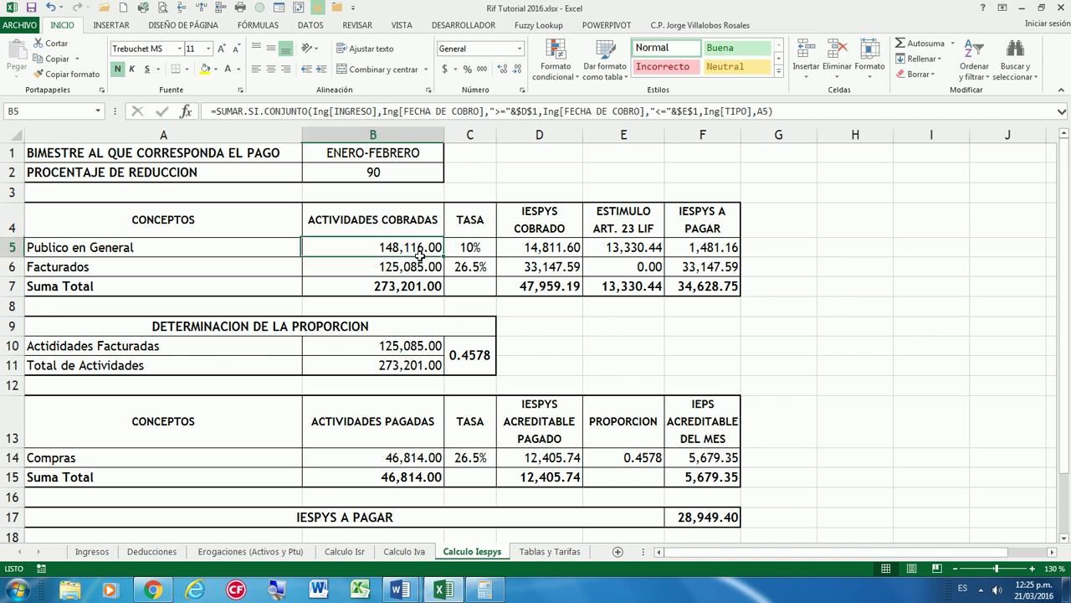
pyautogui.click(241, 159)
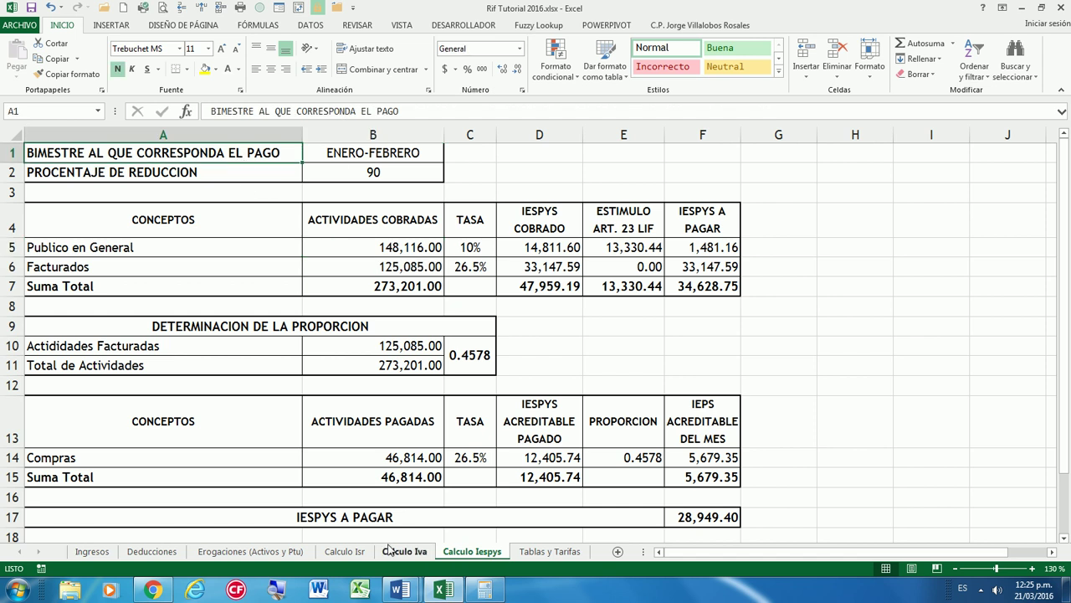
pyautogui.click(391, 548)
pyautogui.moveTo(364, 236); pyautogui.dragTo(360, 259)
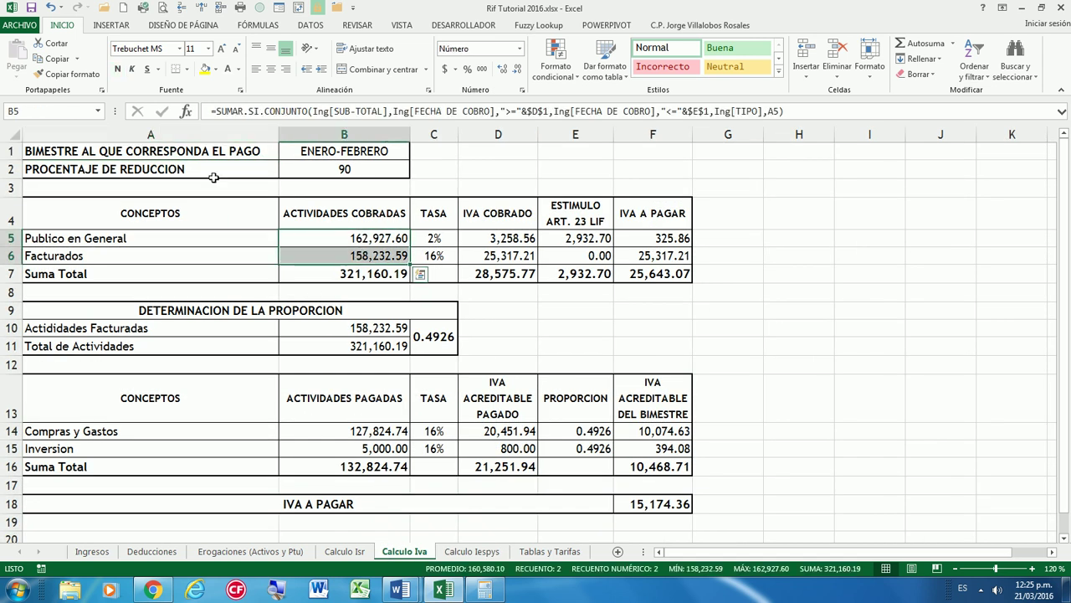
pyautogui.click(215, 150)
pyautogui.click(432, 337)
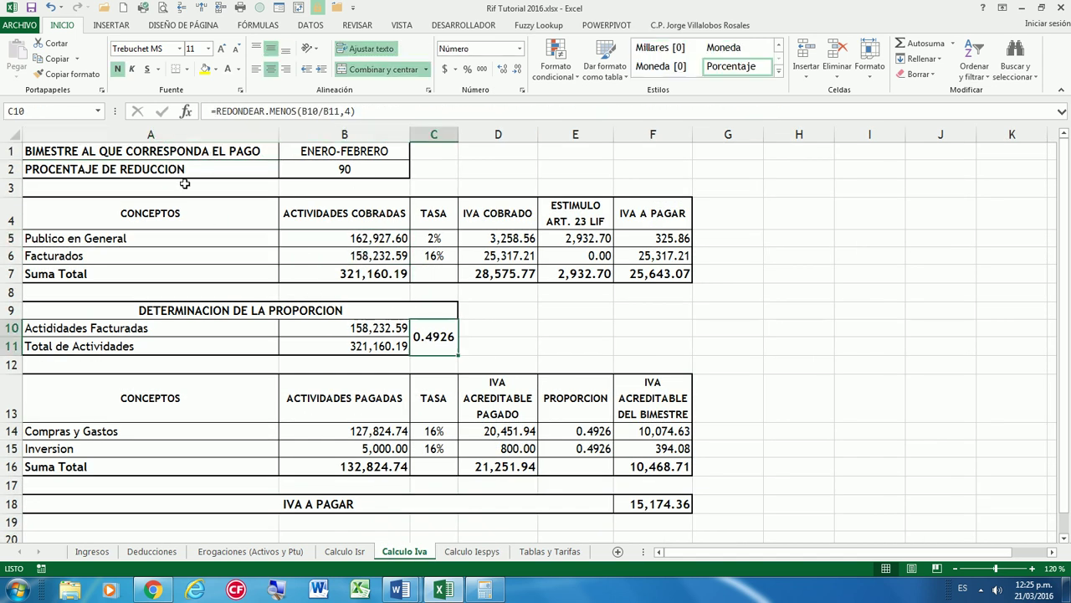
pyautogui.click(192, 154)
pyautogui.click(472, 551)
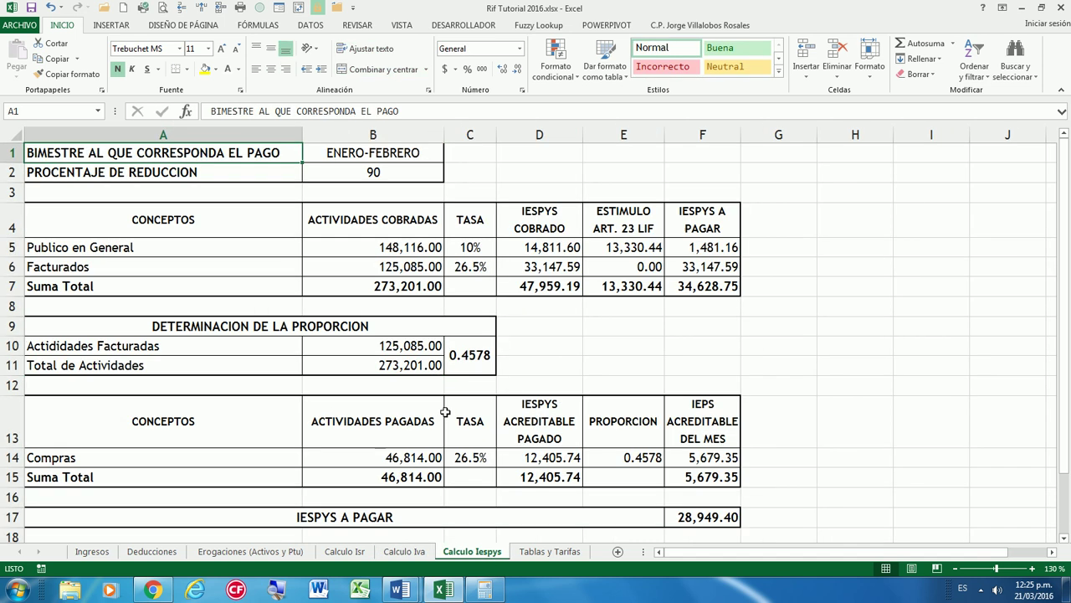
pyautogui.click(467, 362)
pyautogui.click(206, 153)
pyautogui.click(419, 156)
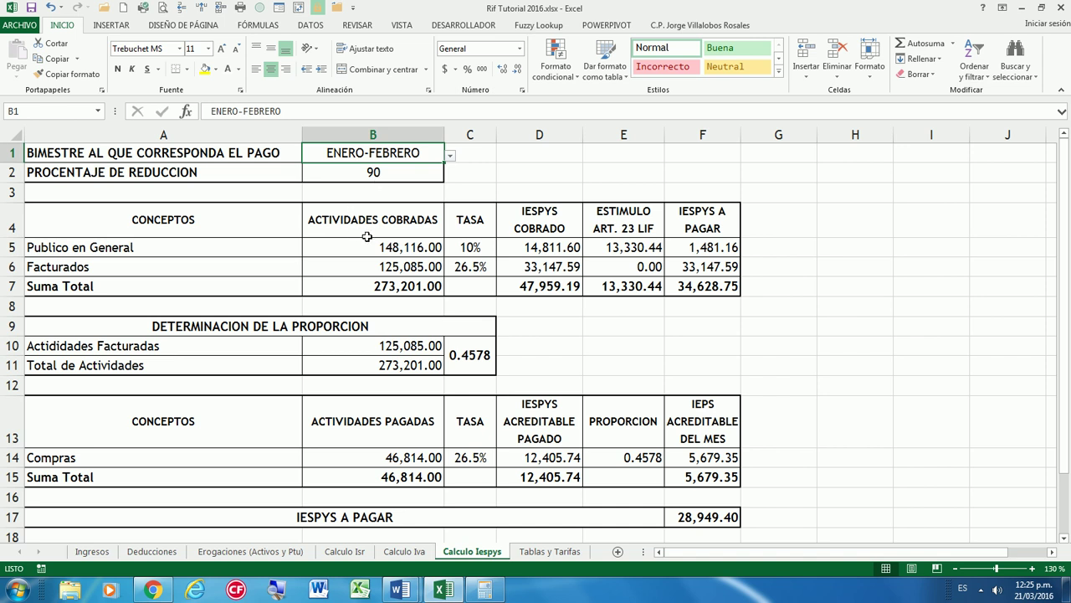
pyautogui.click(636, 246)
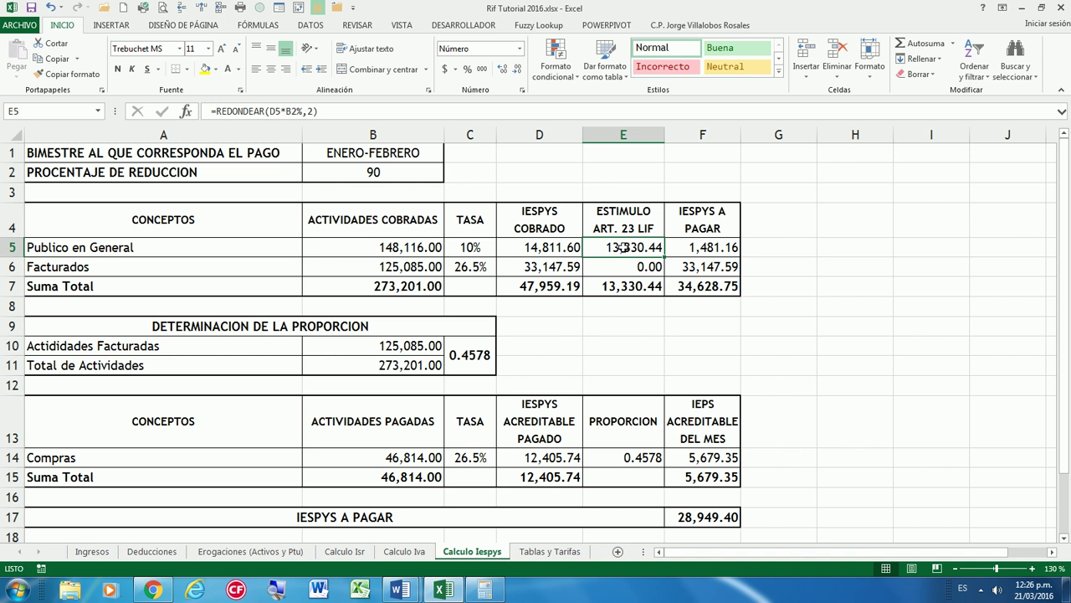
# Review the F7, F15, F17 and A17 formulas
pyautogui.click(715, 284)
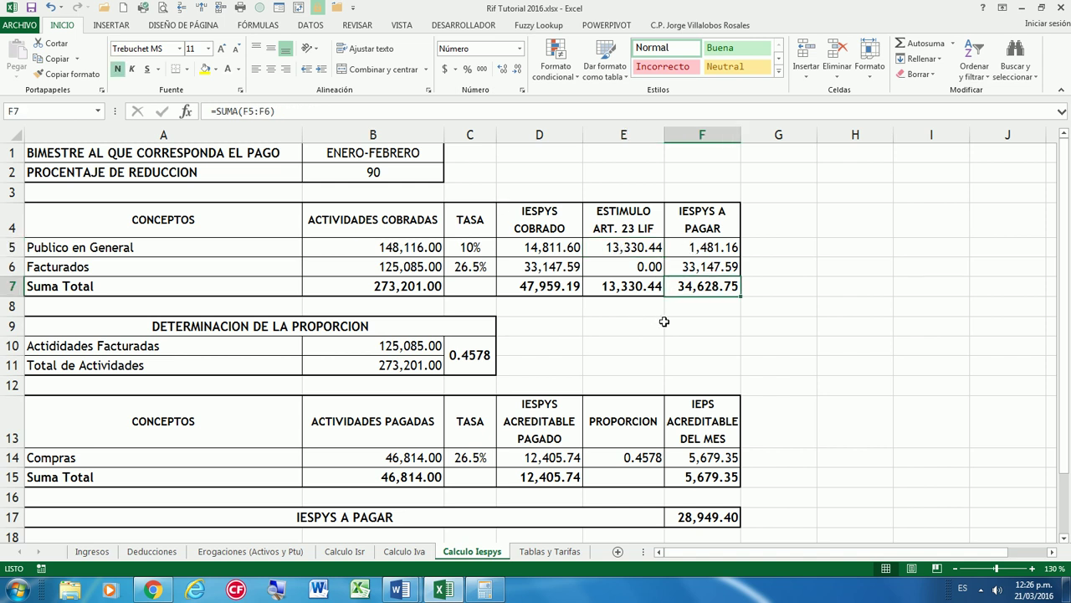
pyautogui.click(706, 480)
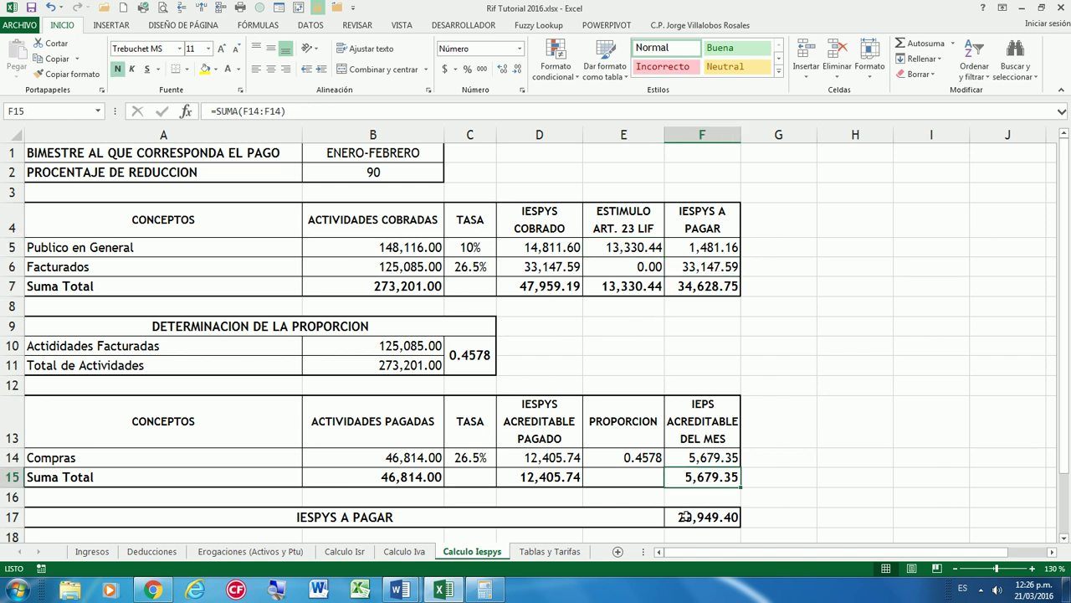
pyautogui.click(687, 517)
pyautogui.doubleClick(387, 517)
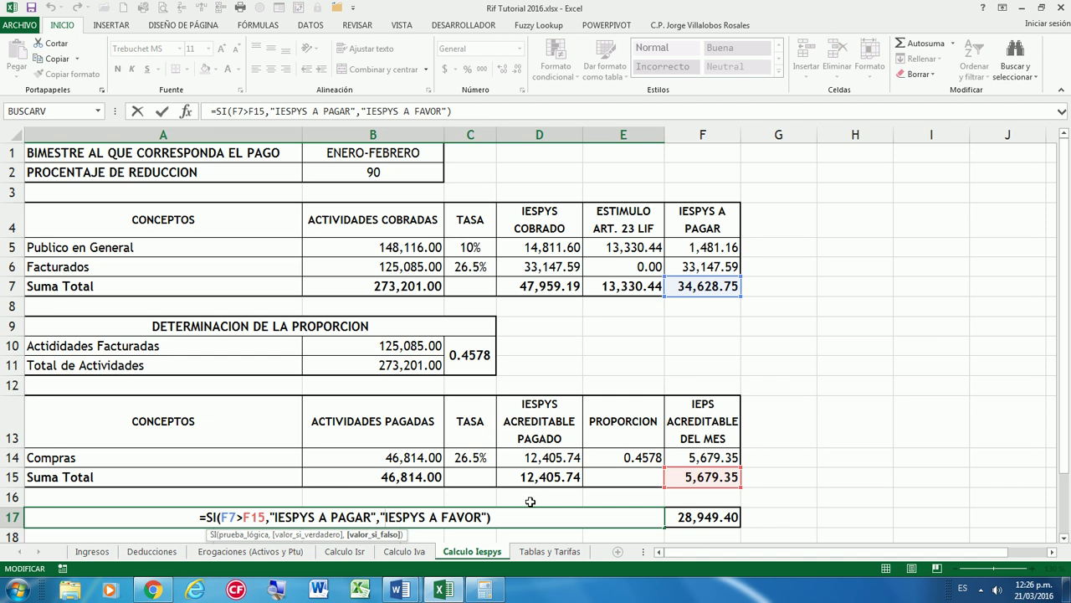
pyautogui.press('Return')
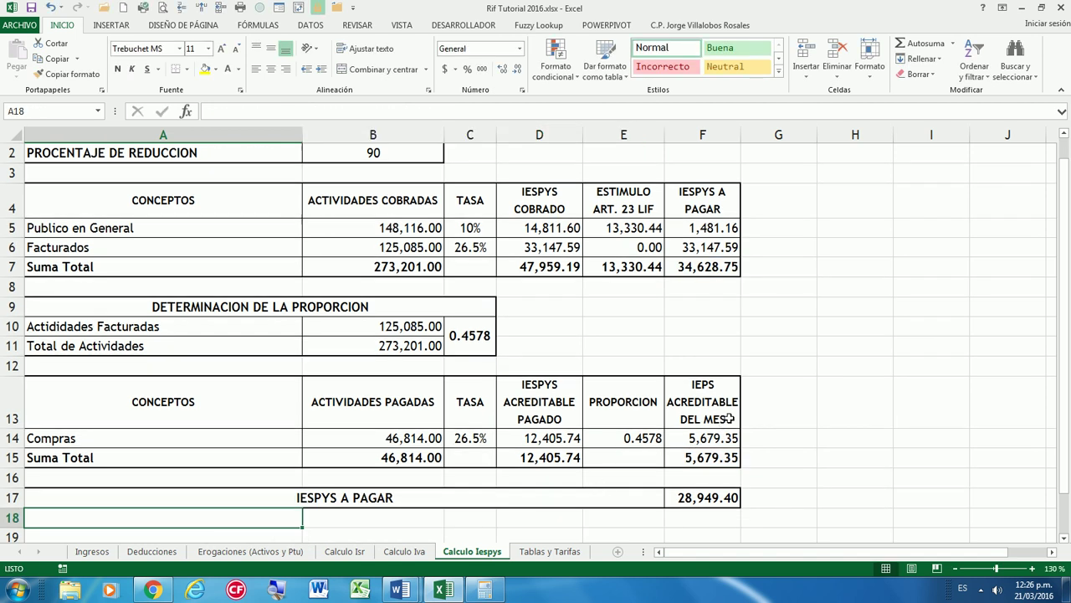
# Change the F13 header from MES to read IEPS ACREDITABLE DEL BIMESTRE
pyautogui.doubleClick(728, 417)
pyautogui.press('BackSpace')
pyautogui.press('BackSpace')
pyautogui.press('BackSpace')
pyautogui.write('BIMESTRE')
pyautogui.press('Return')
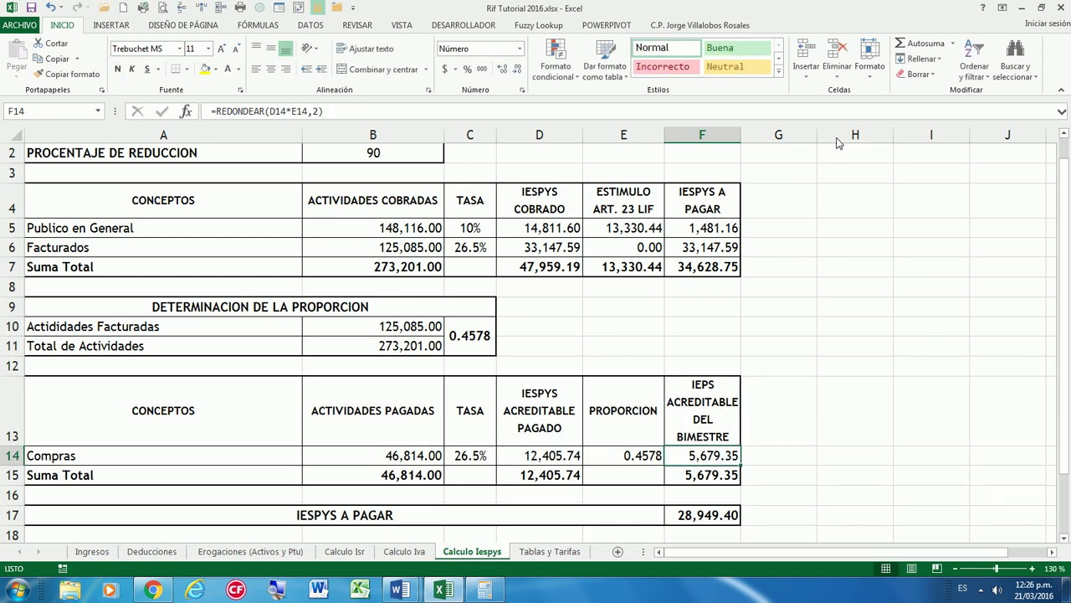
# Reduce the A13:F13 header font from 10 to size 9
pyautogui.scroll(1, 295, 500)
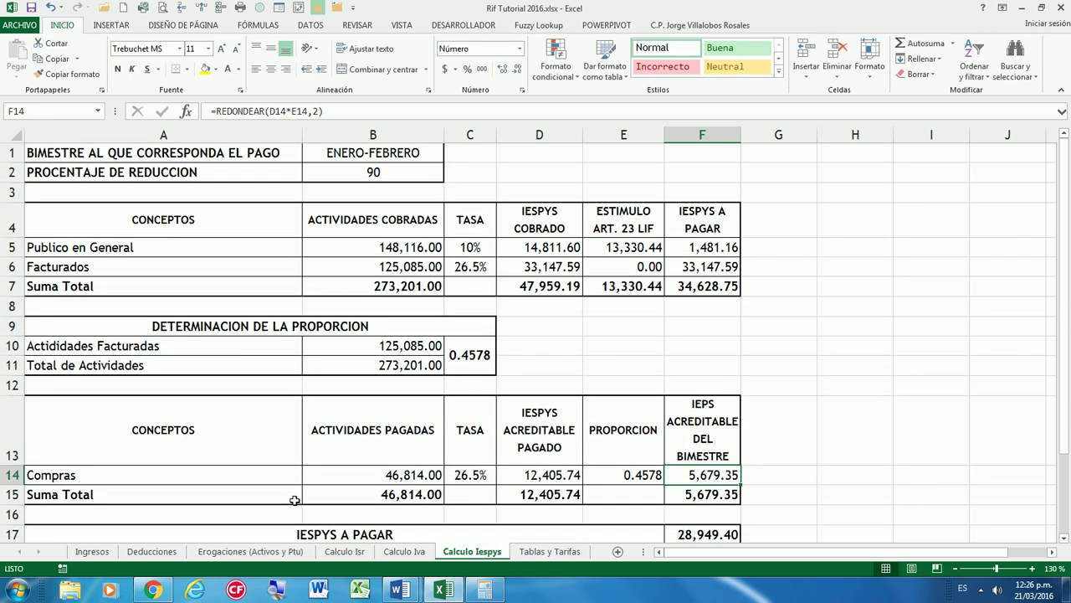
pyautogui.scroll(-1, 294, 499)
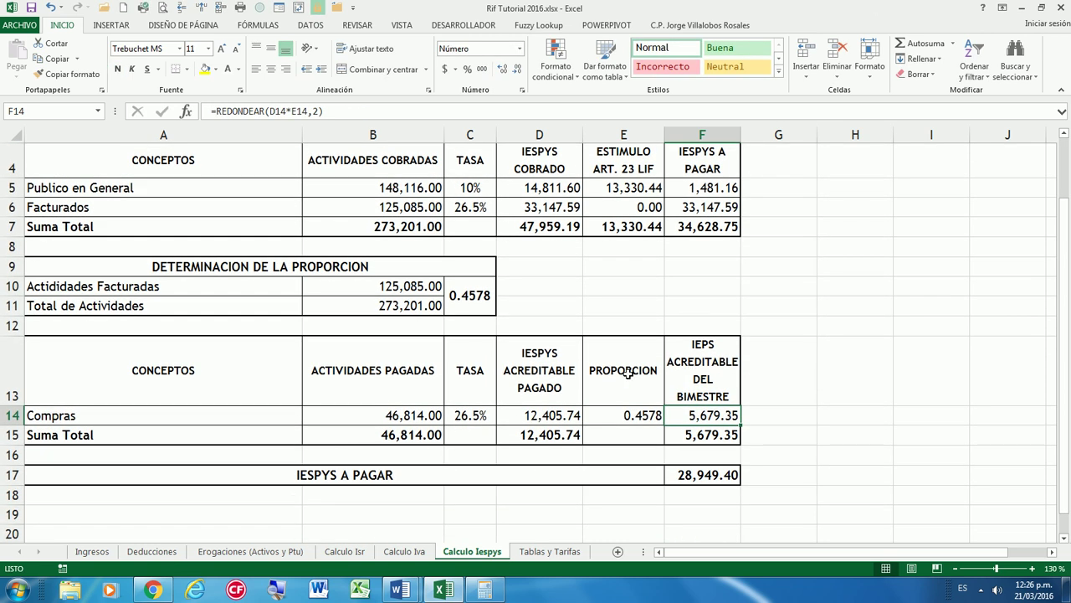
pyautogui.moveTo(161, 376); pyautogui.dragTo(701, 378)
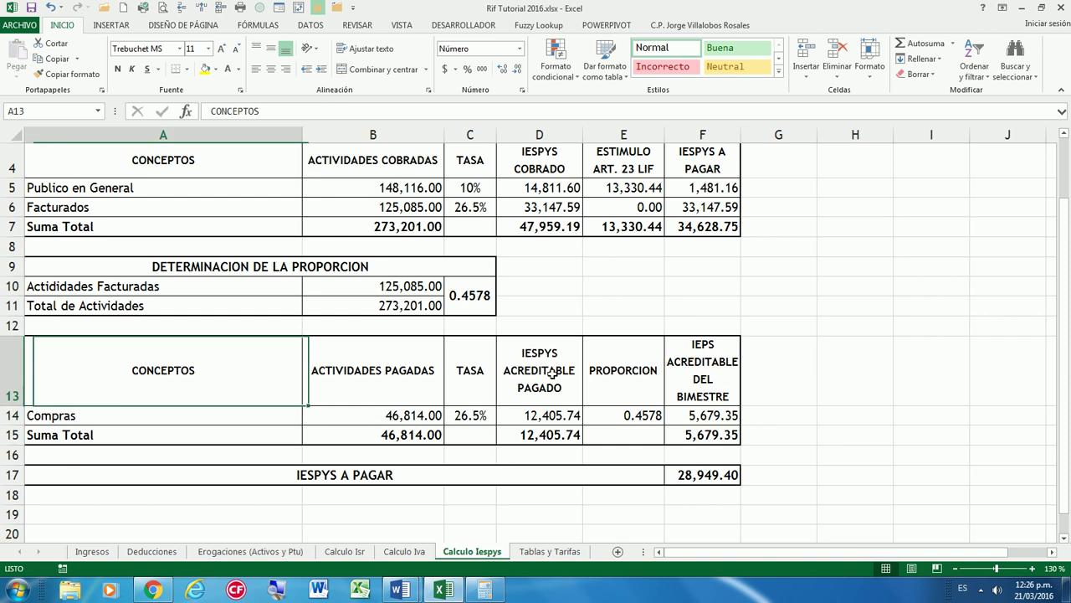
pyautogui.click(235, 48)
pyautogui.click(623, 361)
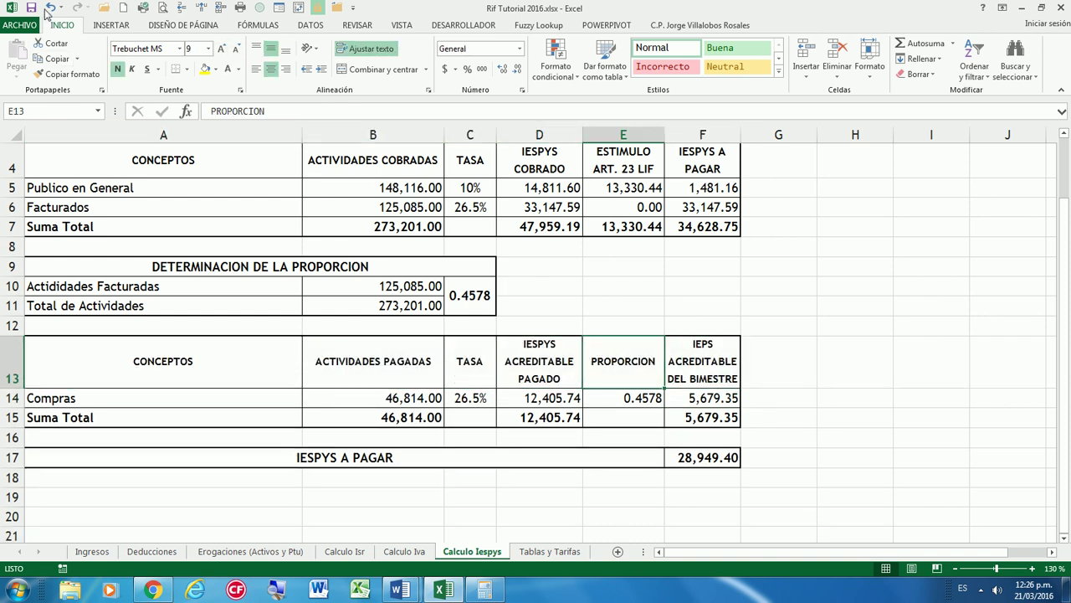
pyautogui.scroll(1, 506, 288)
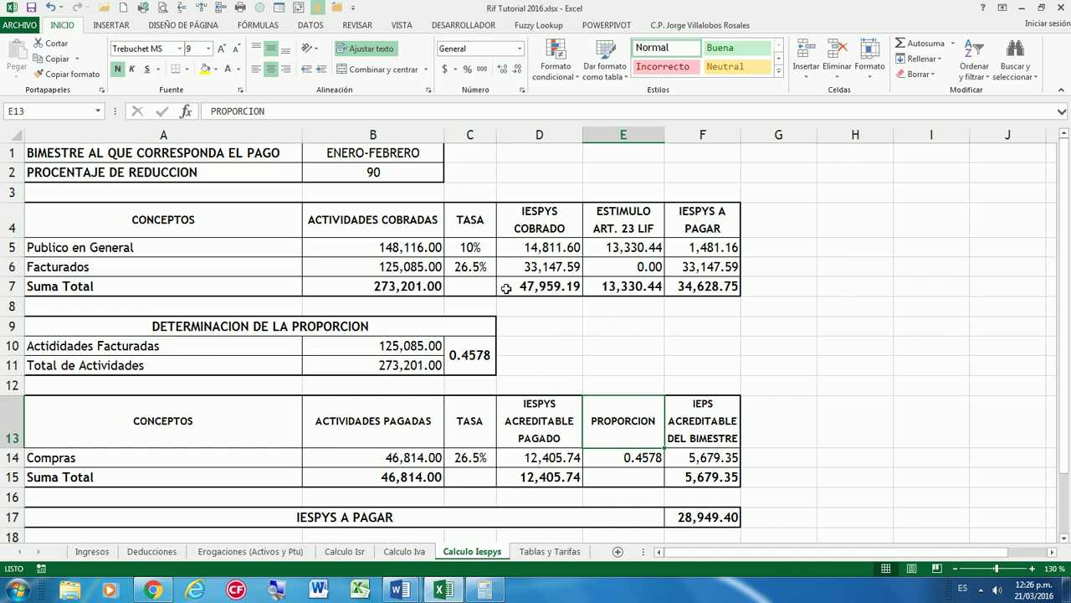
# Switch the B1 bimestre to MARZO-ABRIL, then MAYO-JUNIO, then JULIO-AGOSTO to check the recalculation
pyautogui.click(249, 155)
pyautogui.click(373, 154)
pyautogui.click(450, 154)
pyautogui.click(413, 151)
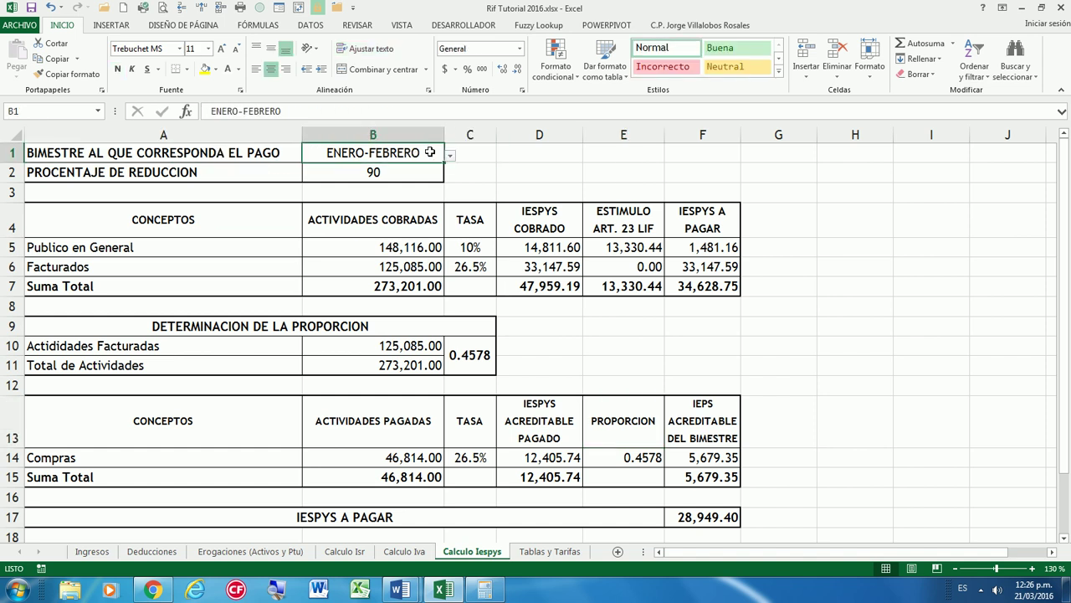
pyautogui.click(450, 155)
pyautogui.click(406, 177)
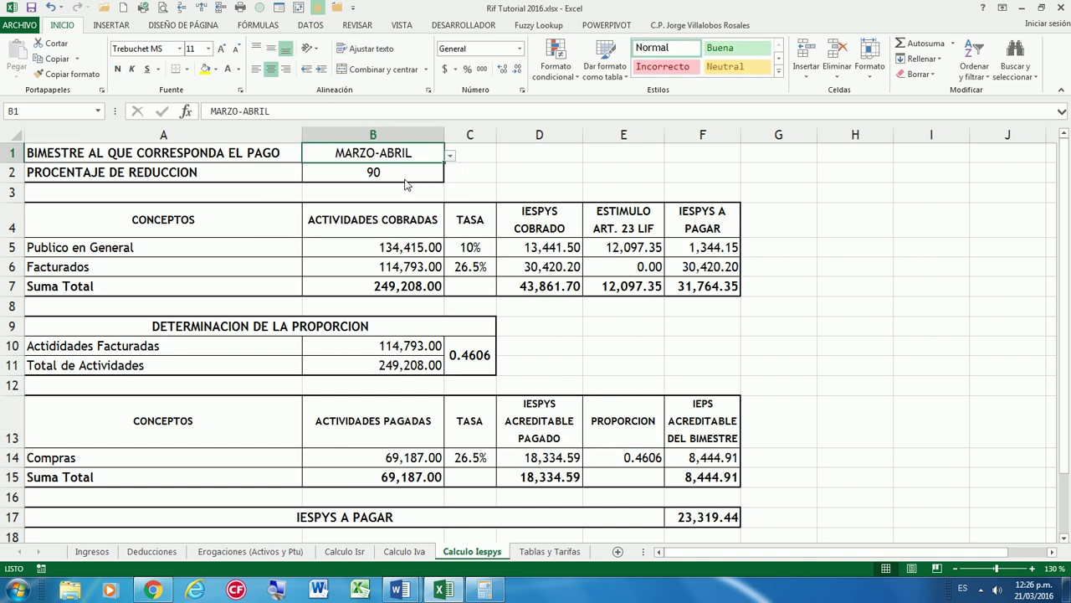
pyautogui.click(449, 155)
pyautogui.click(373, 192)
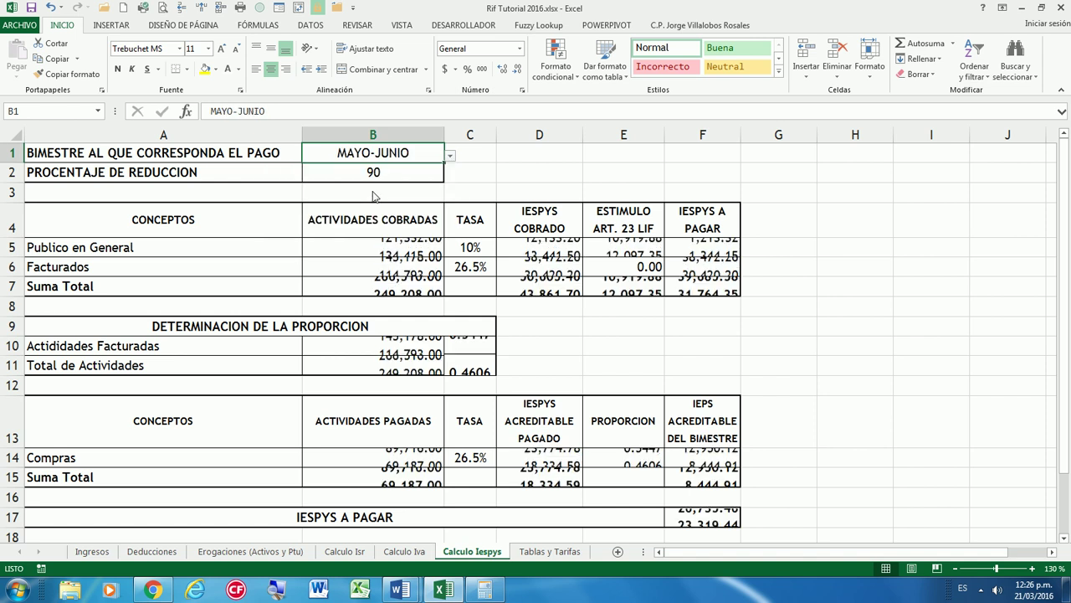
pyautogui.click(450, 155)
pyautogui.click(379, 205)
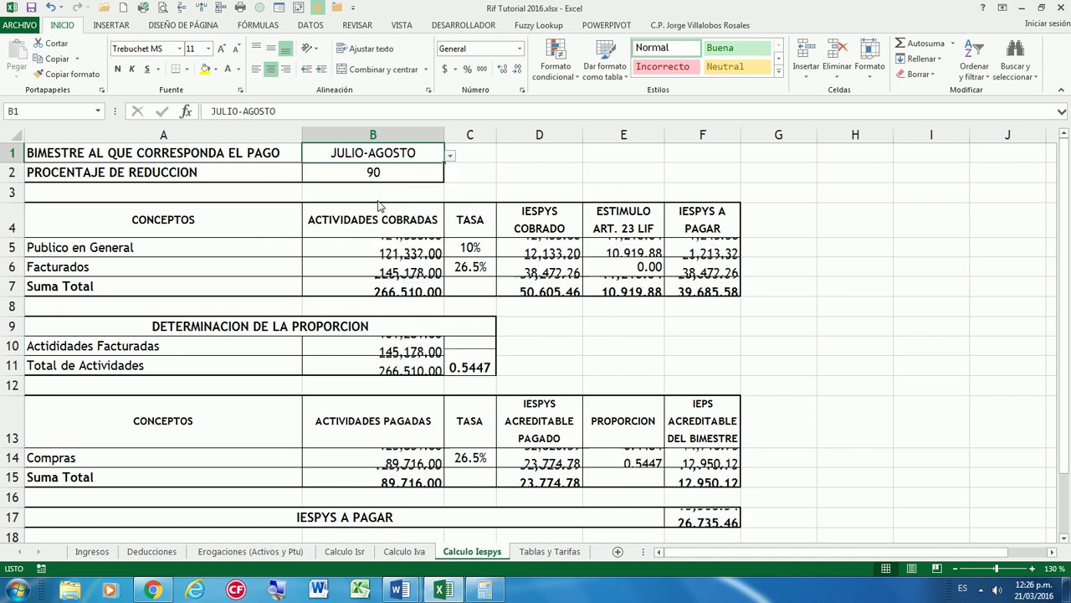
# Switch B1 to SEPTIEMBRE-OCTUBRE and NOVIEMBRE-DICIEMBRE, then return it to ENERO-FEBRERO
pyautogui.click(455, 154)
pyautogui.click(430, 160)
pyautogui.click(449, 156)
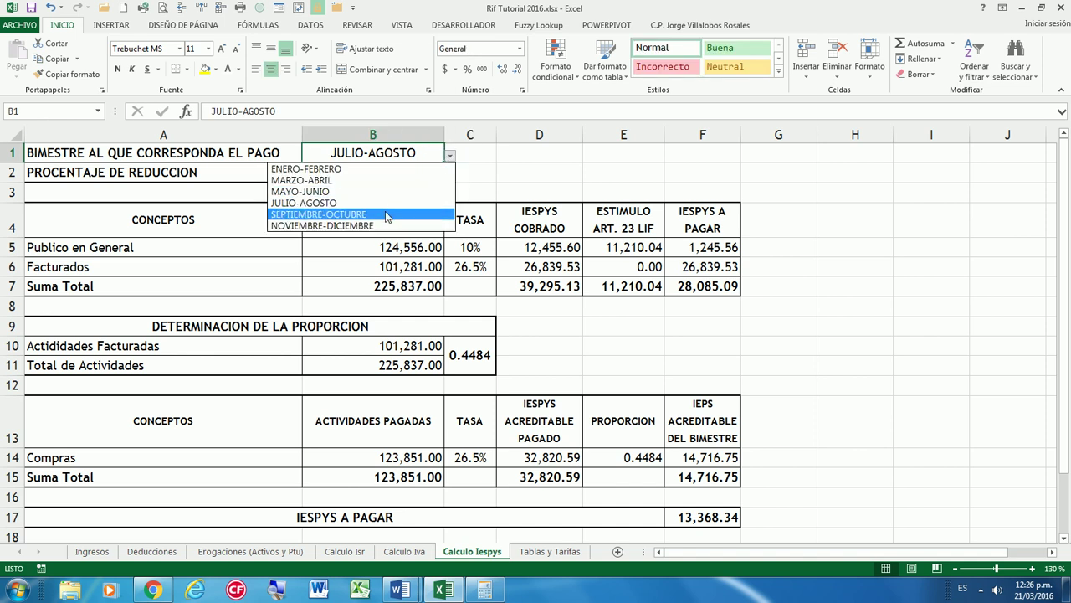
pyautogui.click(388, 213)
pyautogui.click(450, 159)
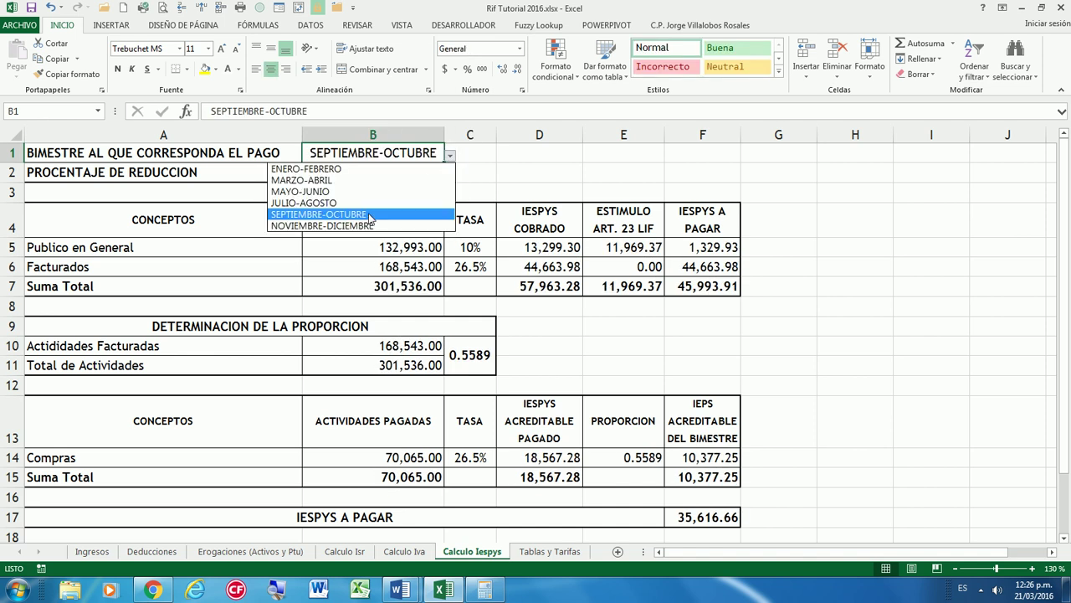
pyautogui.click(377, 224)
pyautogui.click(449, 156)
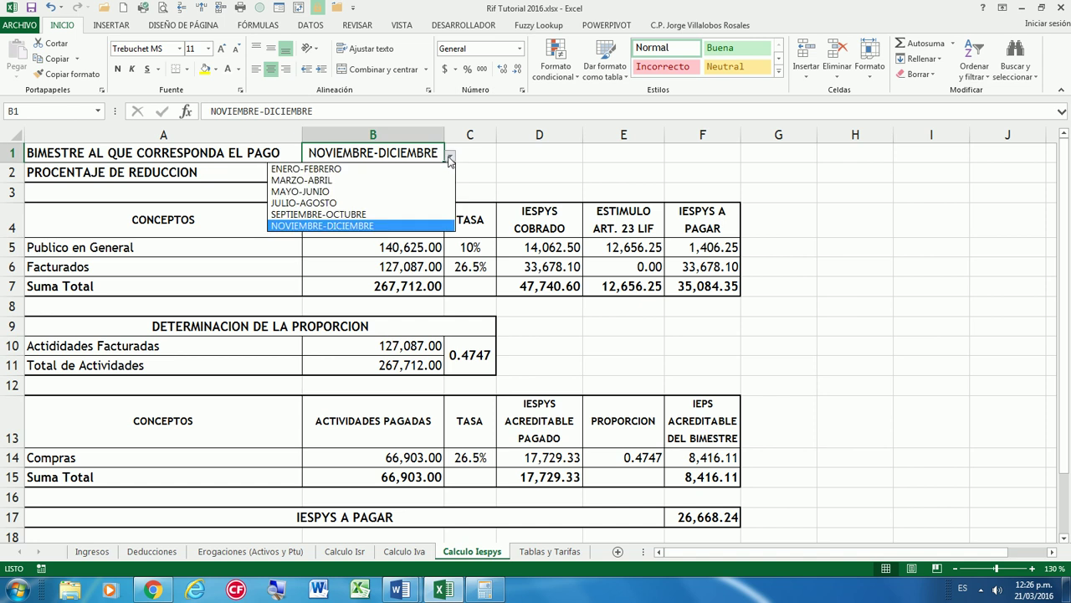
pyautogui.click(335, 167)
pyautogui.click(230, 157)
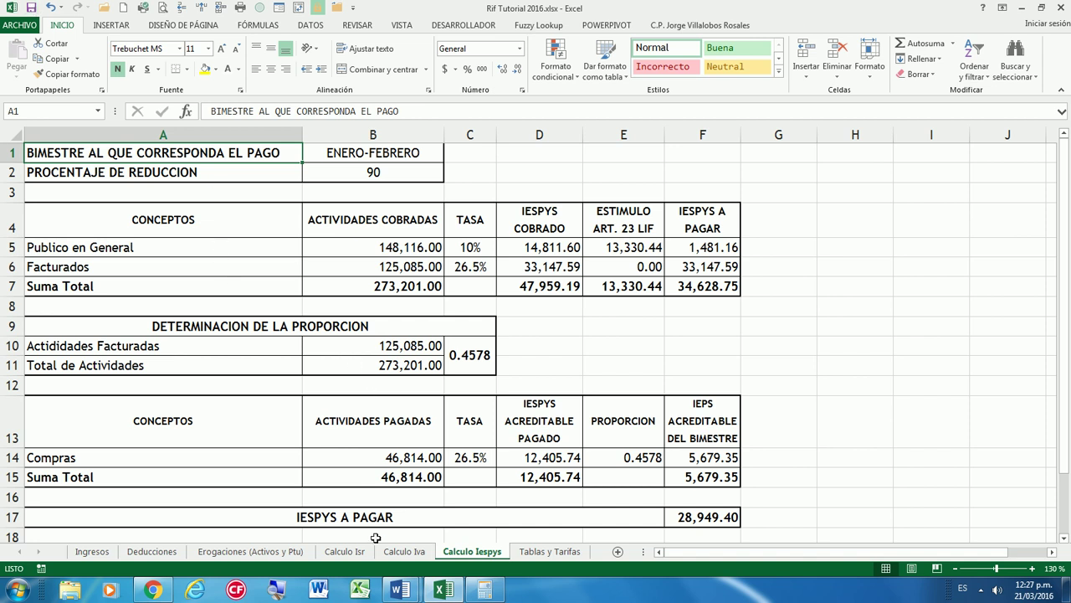
# Inspect cells D4–D6 and A1 on the Calculo Isr sheet, then bring Chrome to the front
pyautogui.click(345, 552)
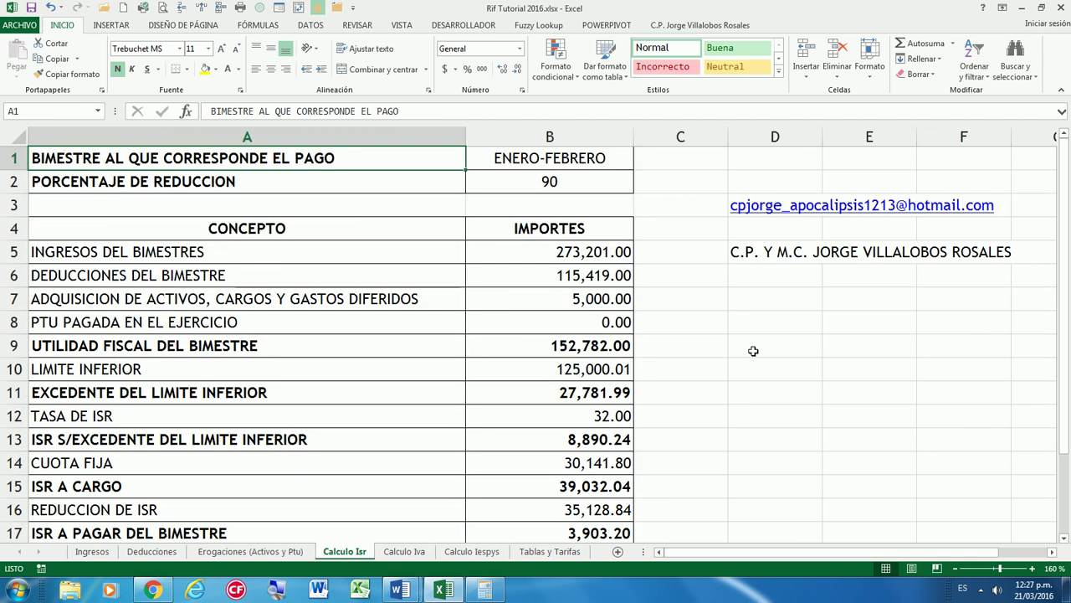
pyautogui.click(763, 225)
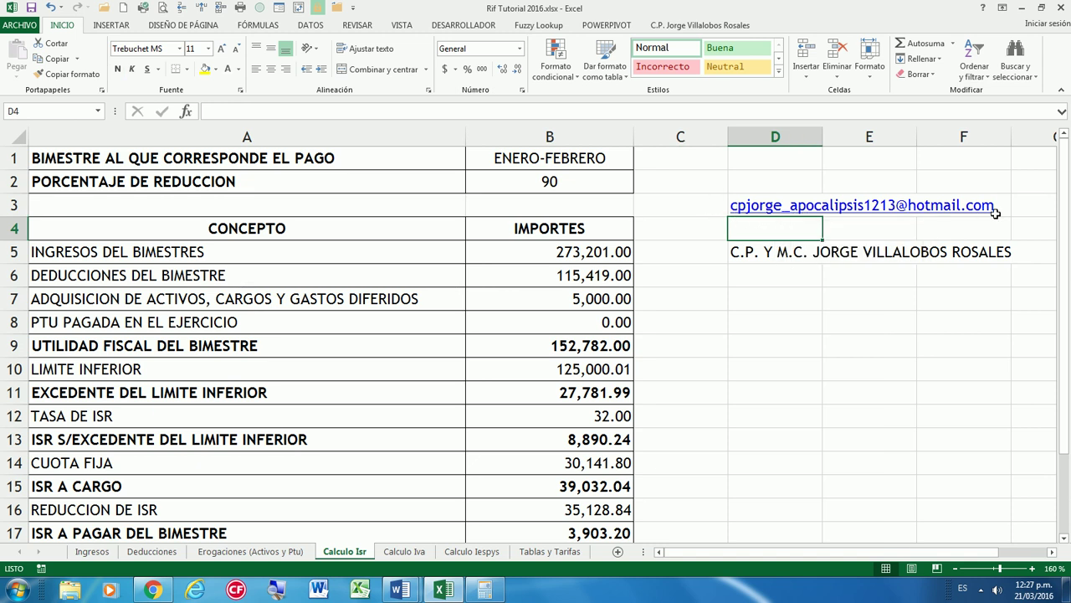
pyautogui.click(764, 254)
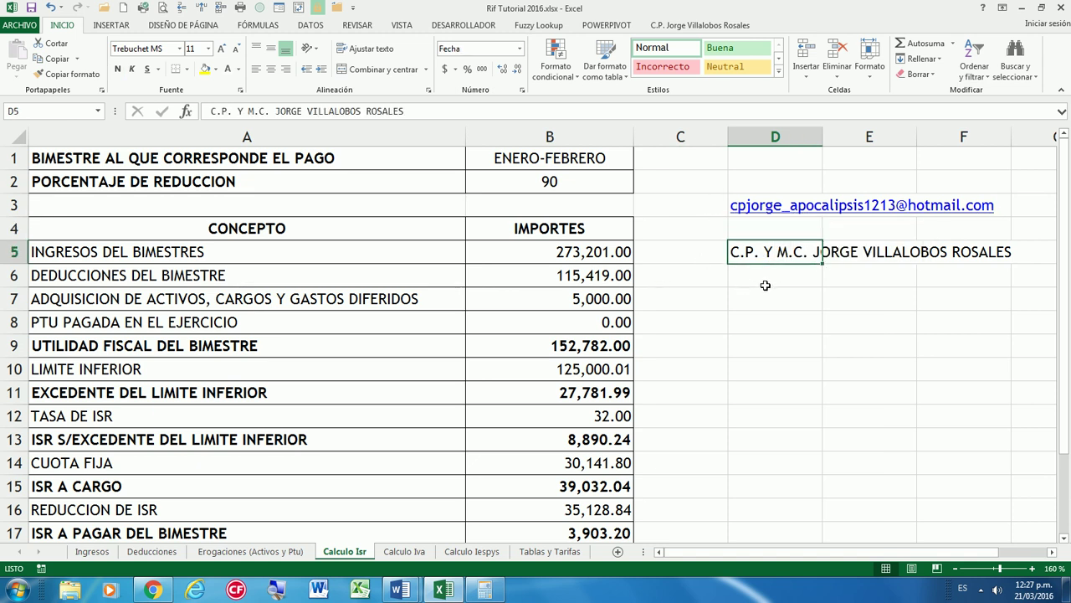
pyautogui.click(765, 284)
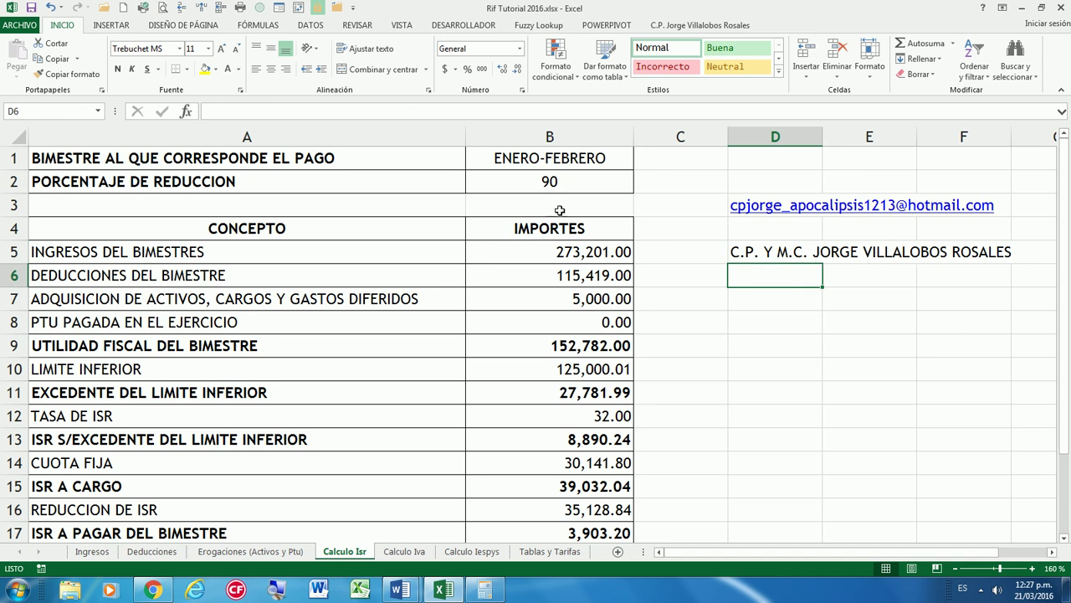
pyautogui.click(266, 158)
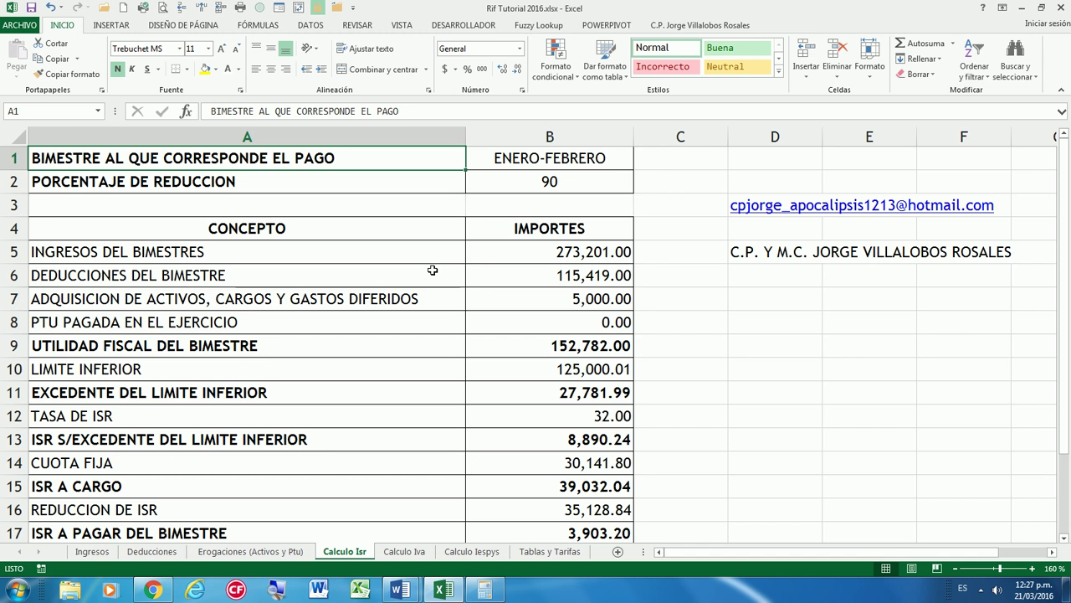
pyautogui.click(153, 590)
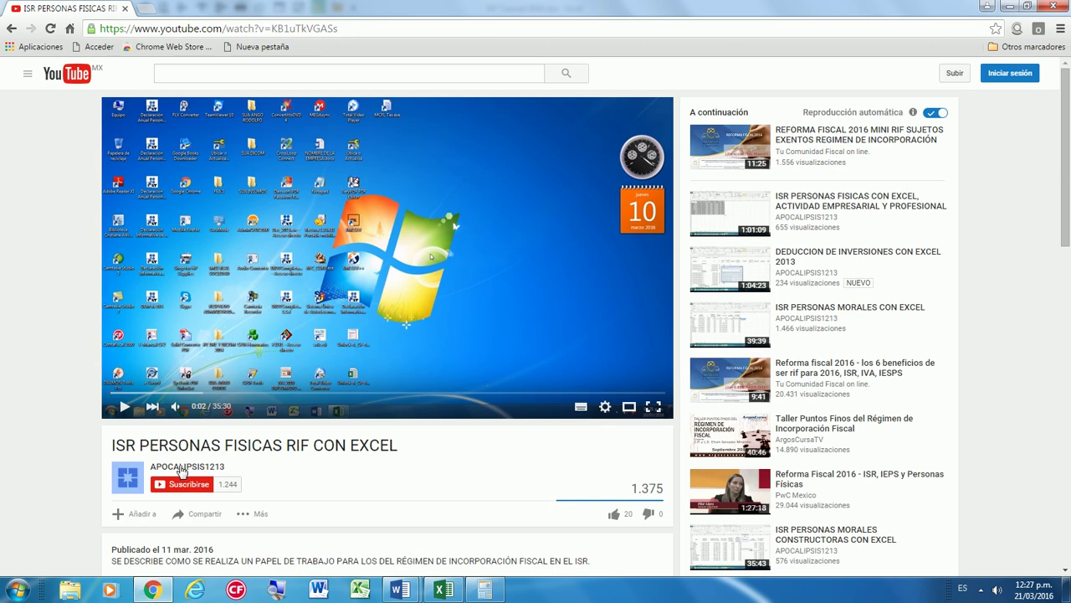
# Go to the uploader's YouTube channel and list its Vídeos, scrolled to the top
pyautogui.click(199, 471)
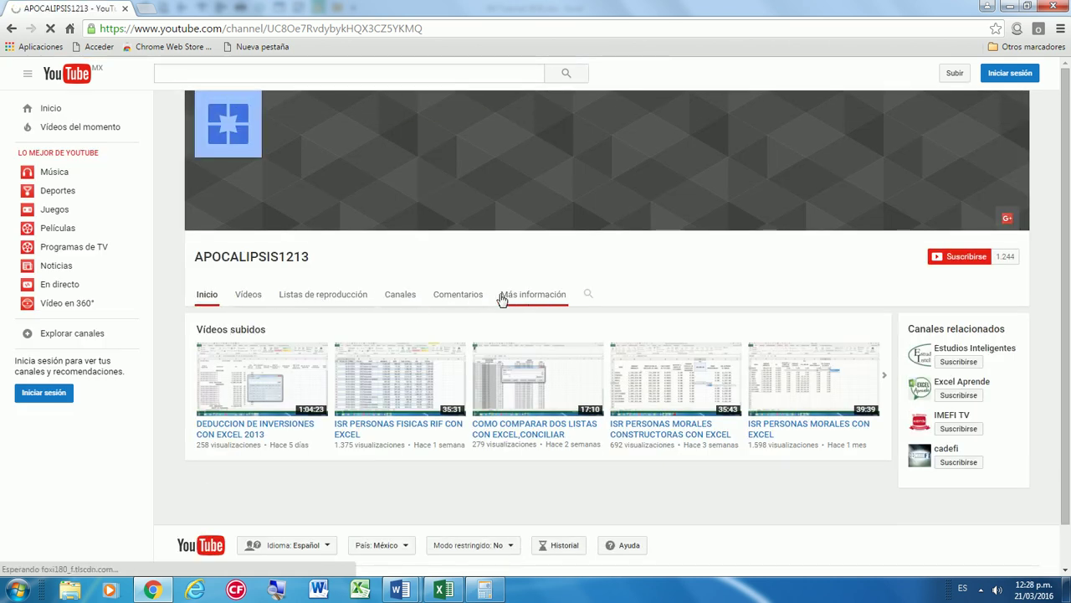
pyautogui.click(248, 295)
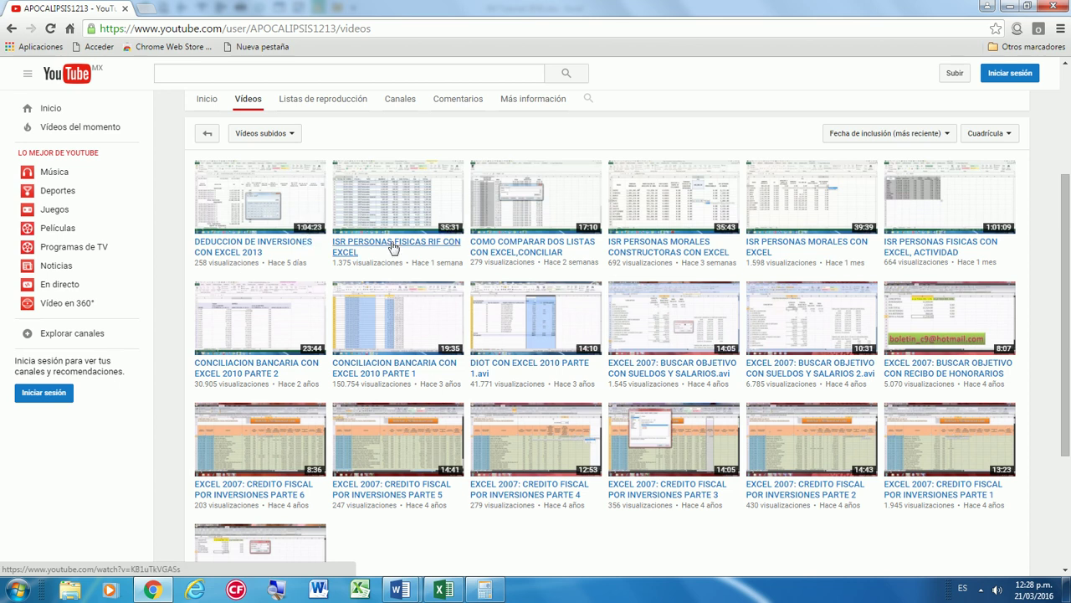
pyautogui.scroll(3, 478, 302)
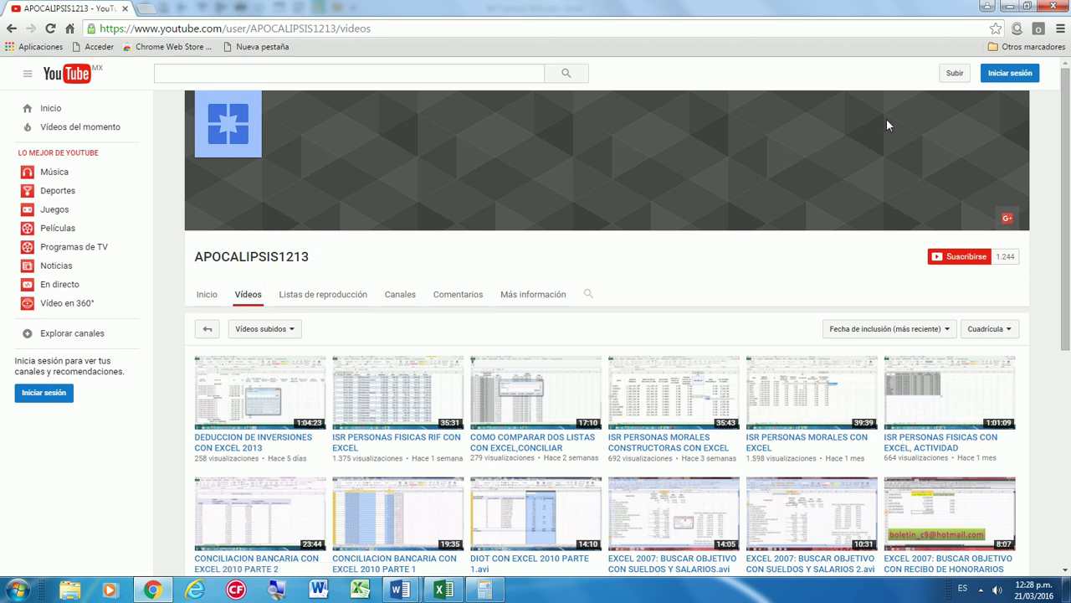
# Minimize Chrome and view the Calculo Isr sheet in Excel, selecting D4 then A1
pyautogui.click(987, 7)
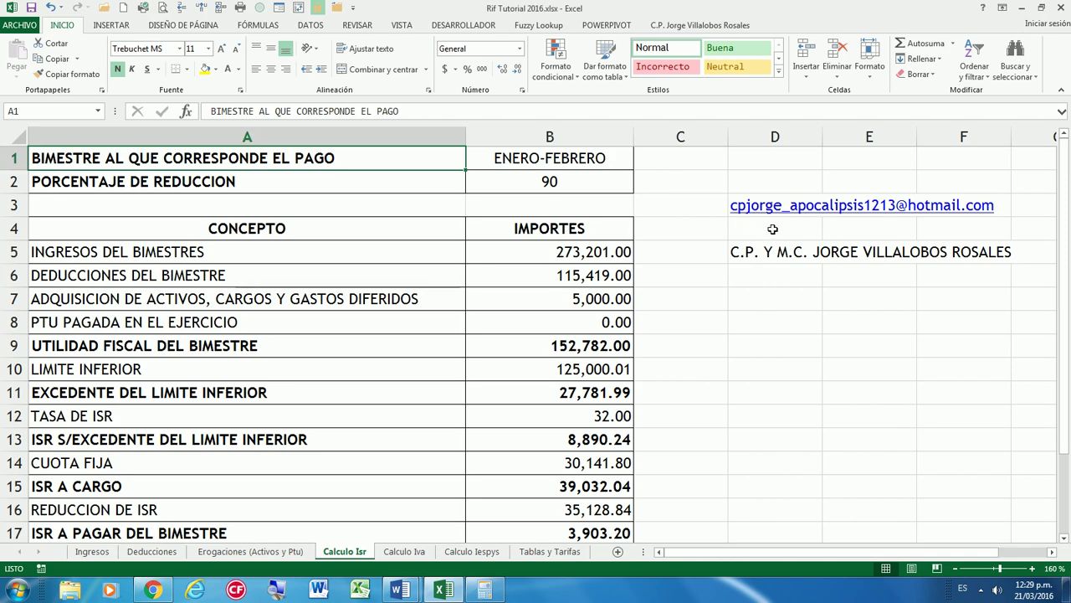
pyautogui.click(753, 223)
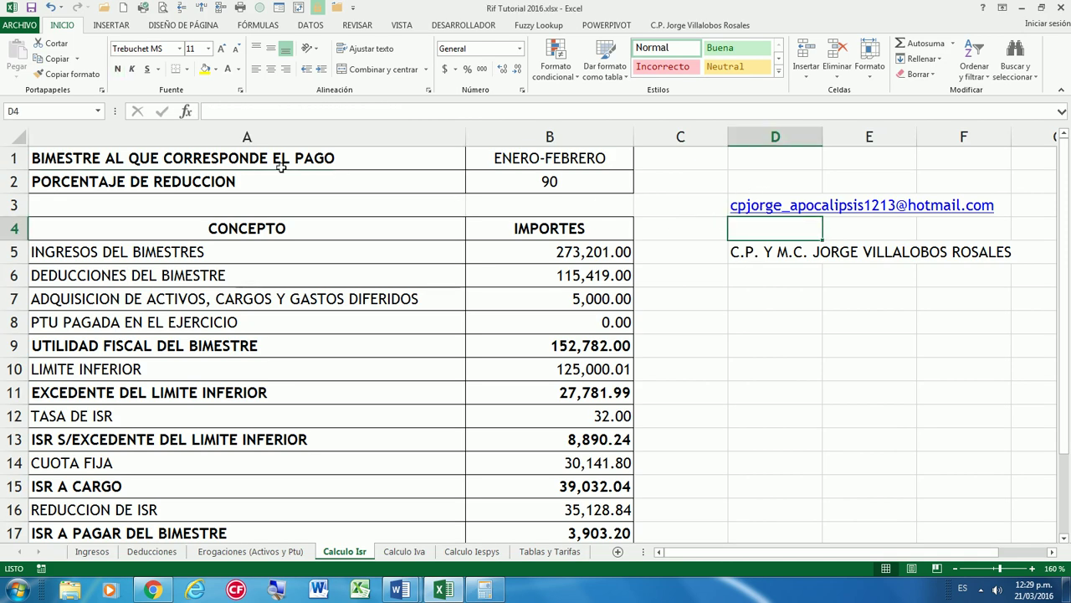
pyautogui.click(265, 161)
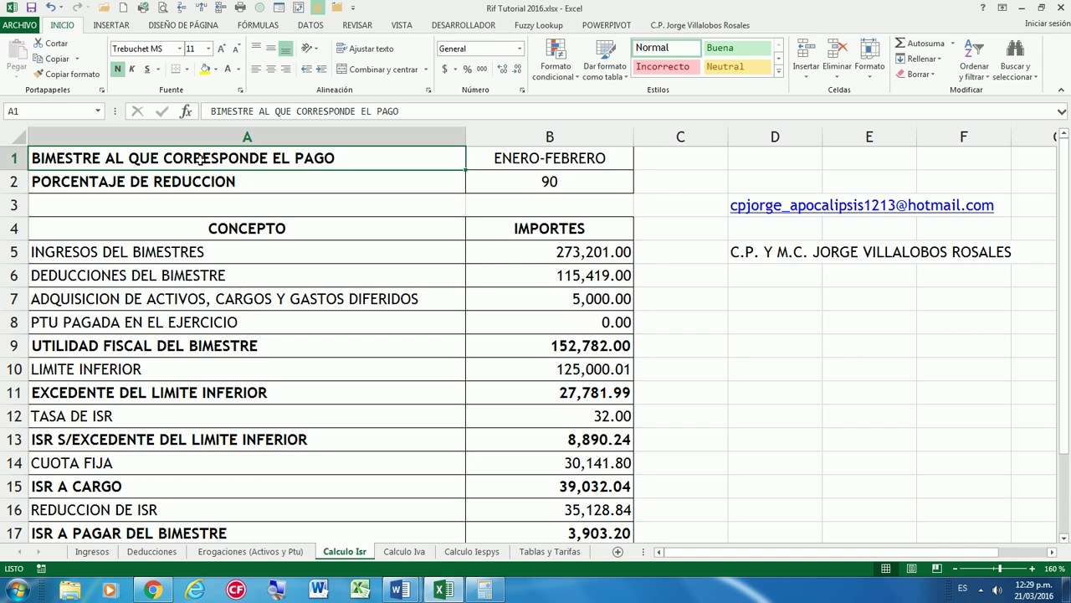